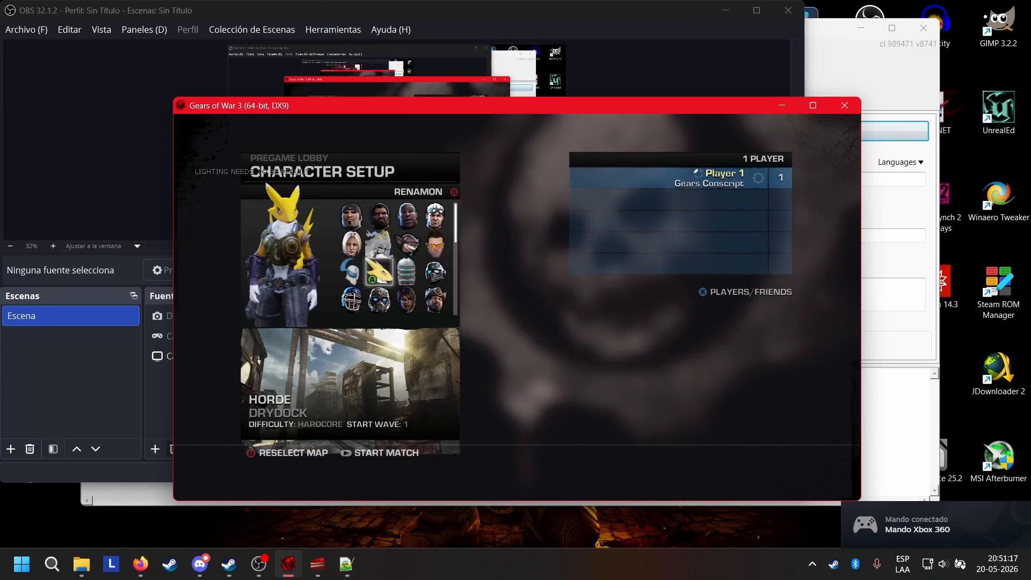
Preview Ivy, Sam "Serious" Stone, Absol and Damon Baird in the Horde lobby's character setup grid
key("Up")
key("Right")
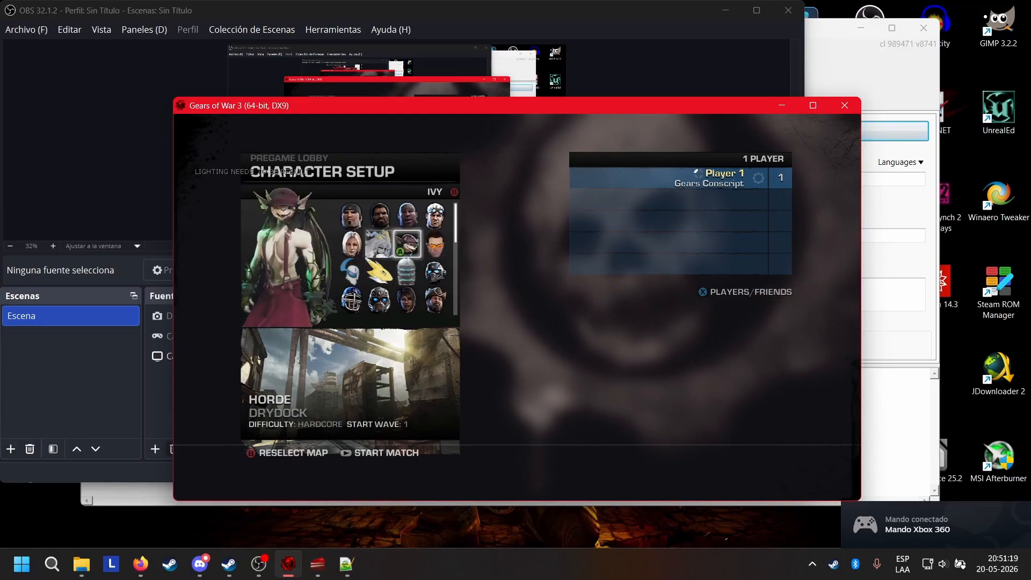
key("Right")
key("Right")
key("Left")
key("Left")
key("Right")
key("Right")
key("Right")
key("Right")
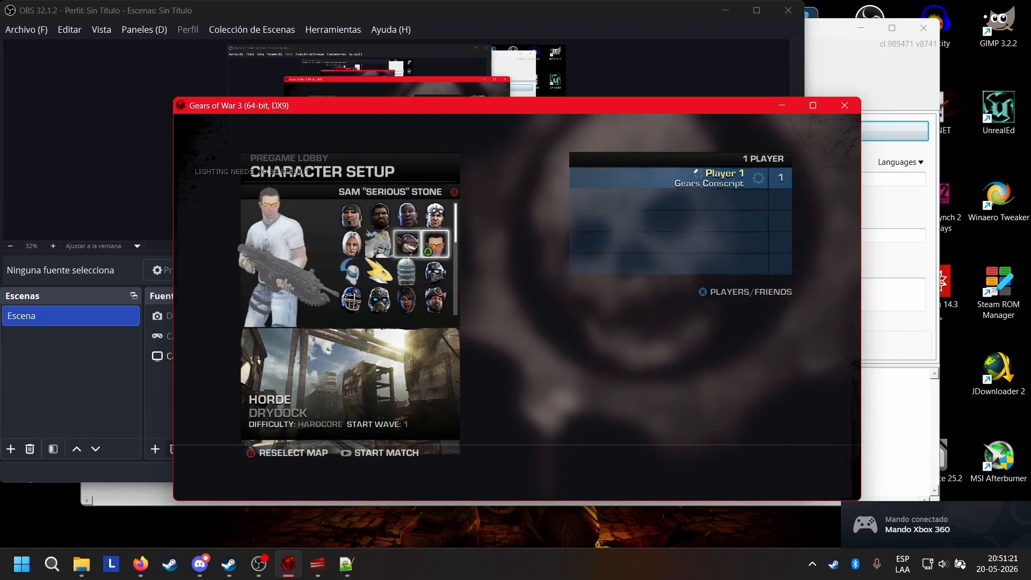
key("Left")
key("Left")
key("Left")
key("Left")
key("Left")
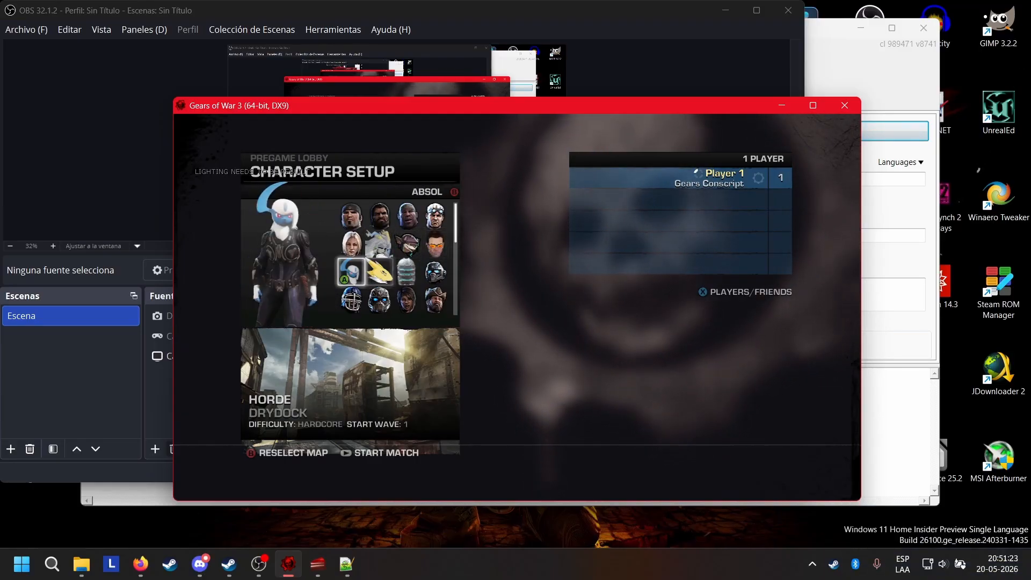
key("Up")
key("Right")
key("Right")
key("Right")
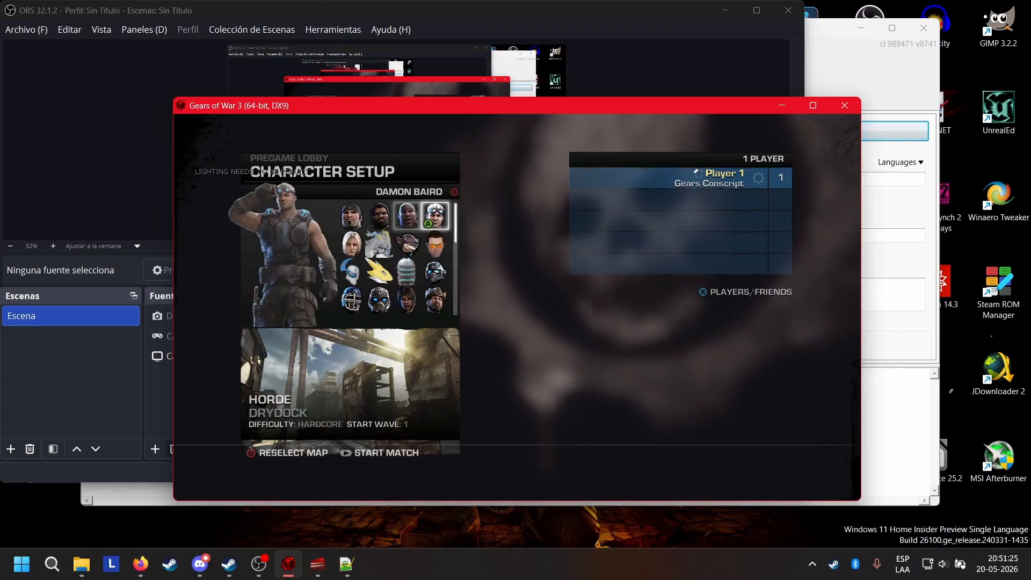
Compare the Renamon and Sybil previews with their neighbouring characters in the lobby's character grid
key("Left")
key("Left")
key("Down")
key("Right")
key("Right")
key("Left")
key("Left")
key("Down")
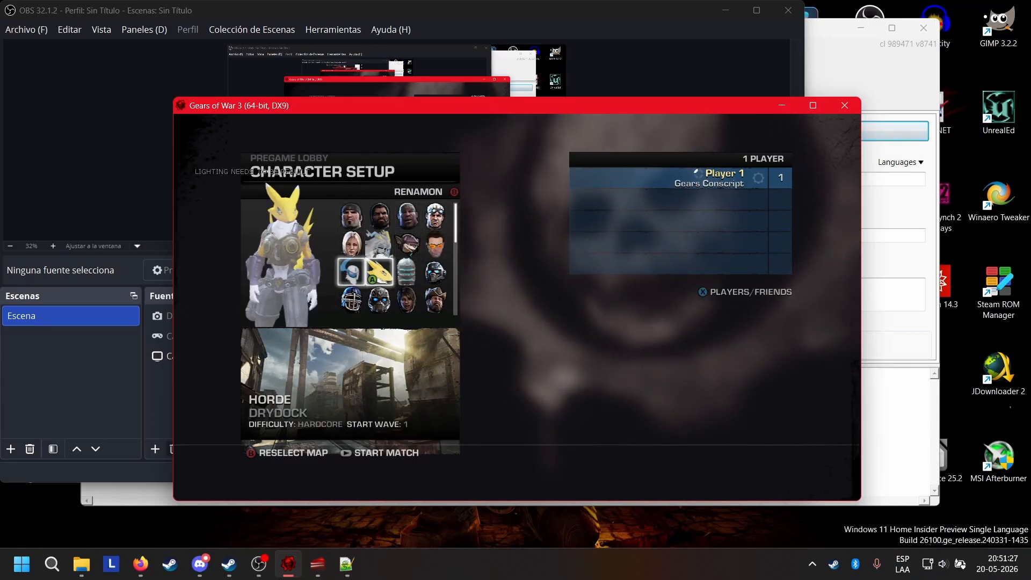
key("Up")
key("Right")
key("Right")
key("Right")
key("Left")
key("Left")
key("Left")
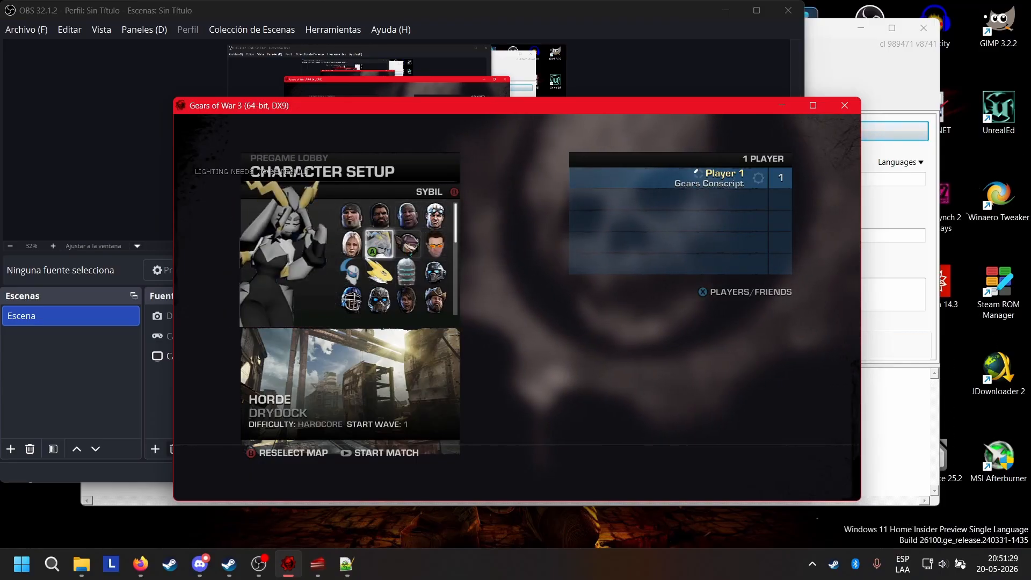
key("Down")
key("Left")
key("Right")
key("Up")
key("Right")
key("Right")
key("Left")
key("Left")
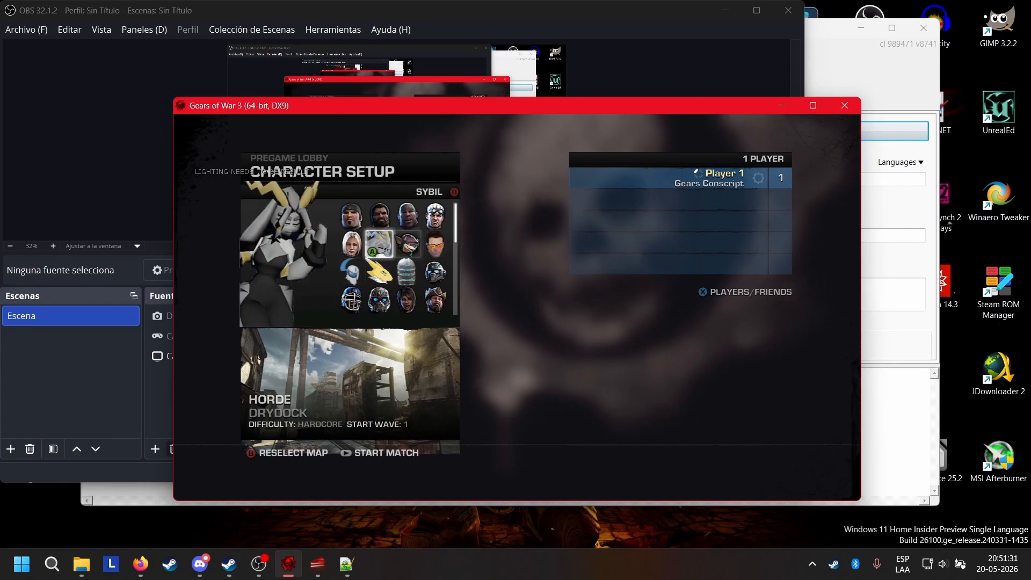
Leave the character setup and return to the lobby's map selection
key("Escape")
key("Escape")
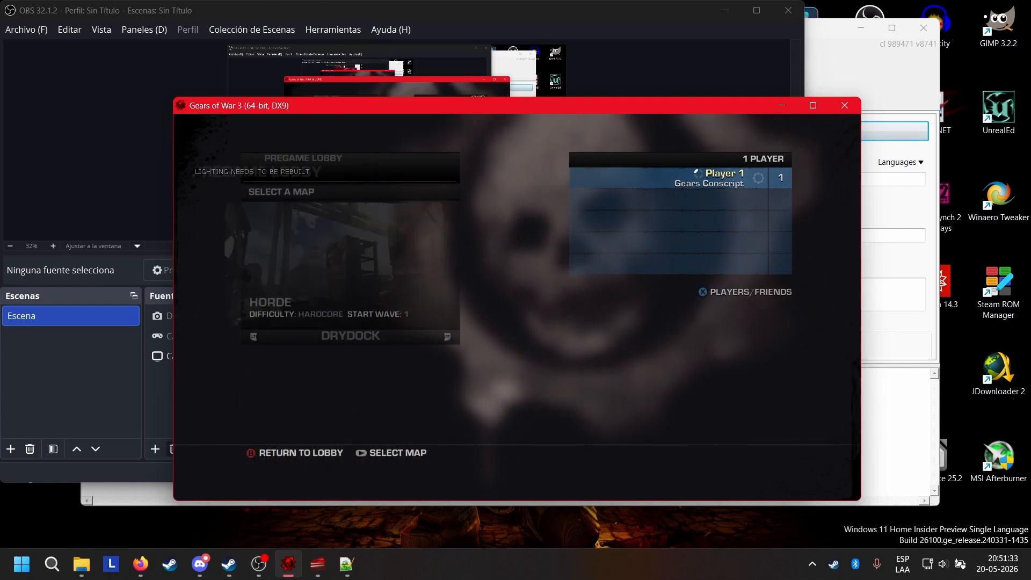
key("Escape")
key("Escape")
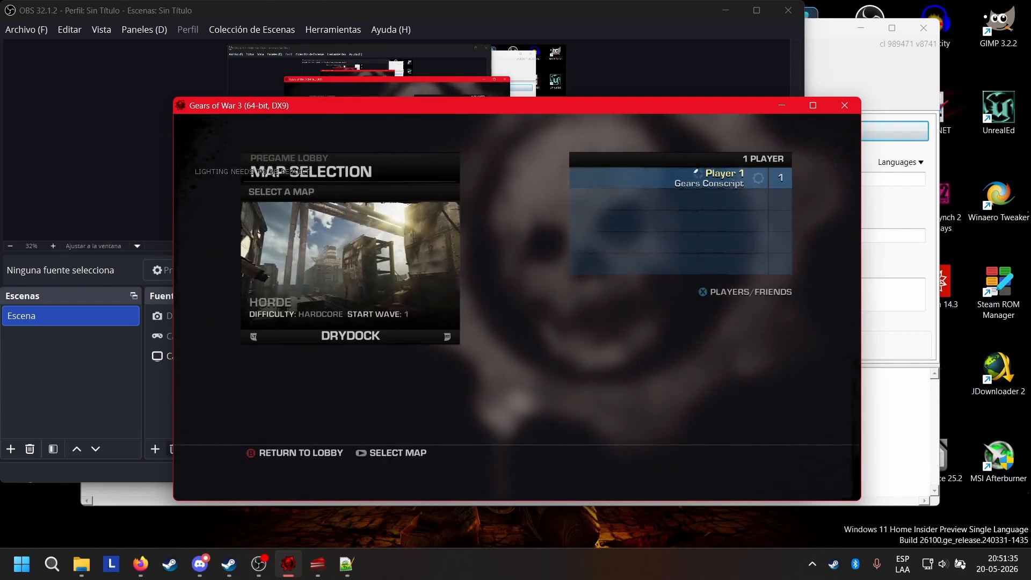
Try to travel out of the lobby with the console command "servertravel"
key("Tab")
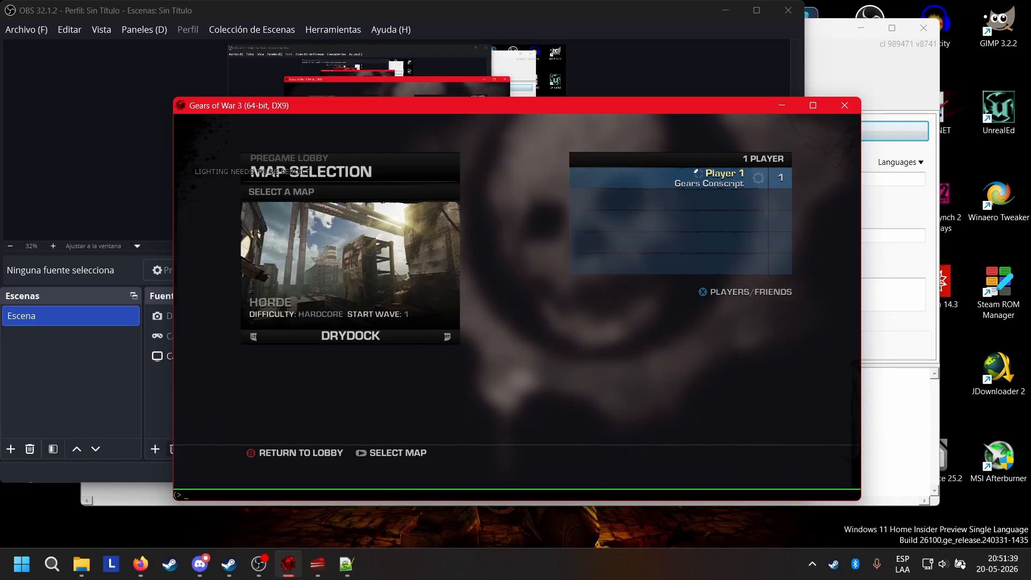
key("Escape")
key("Tab")
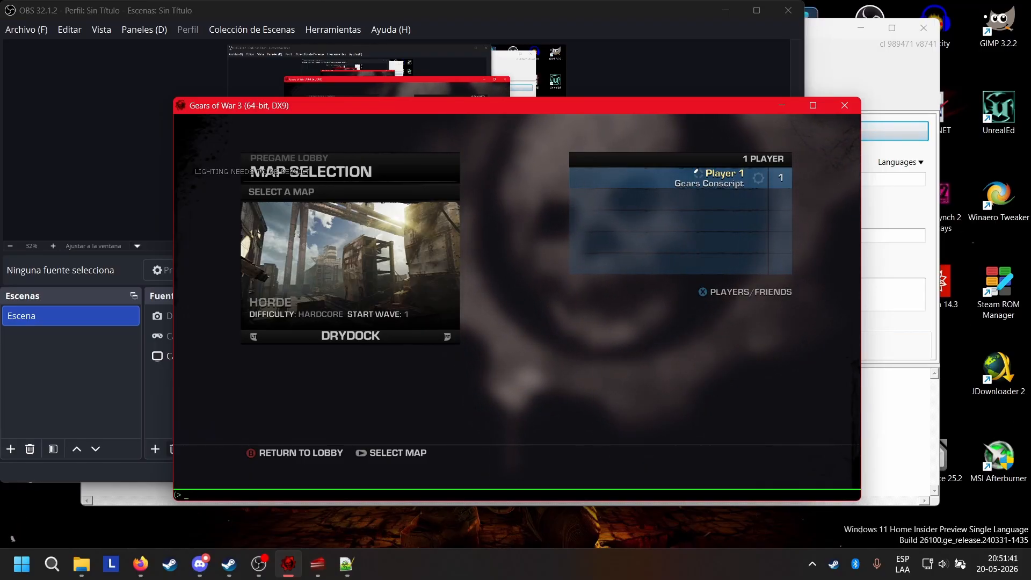
type("servertra")
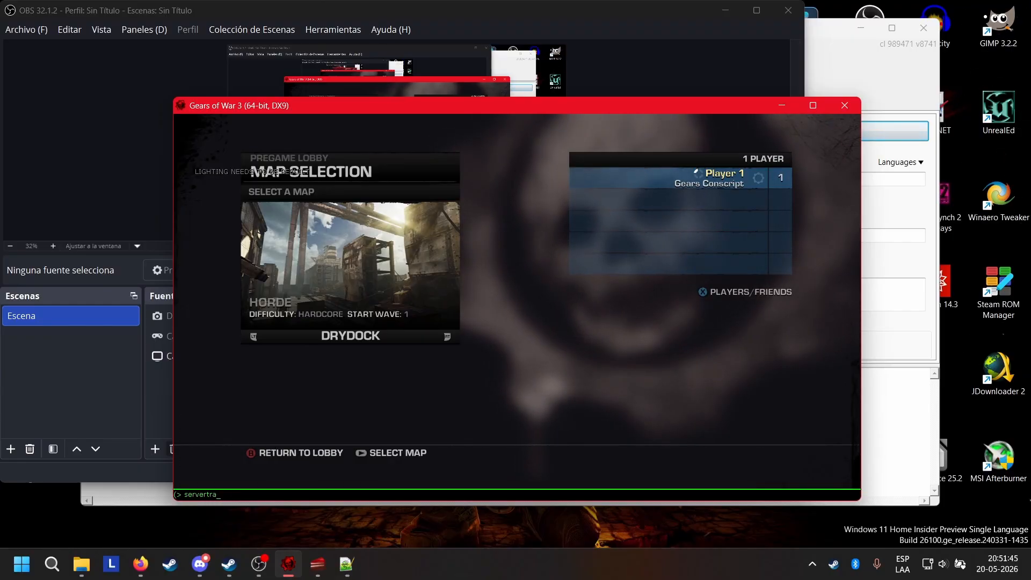
type("vel")
key("Return")
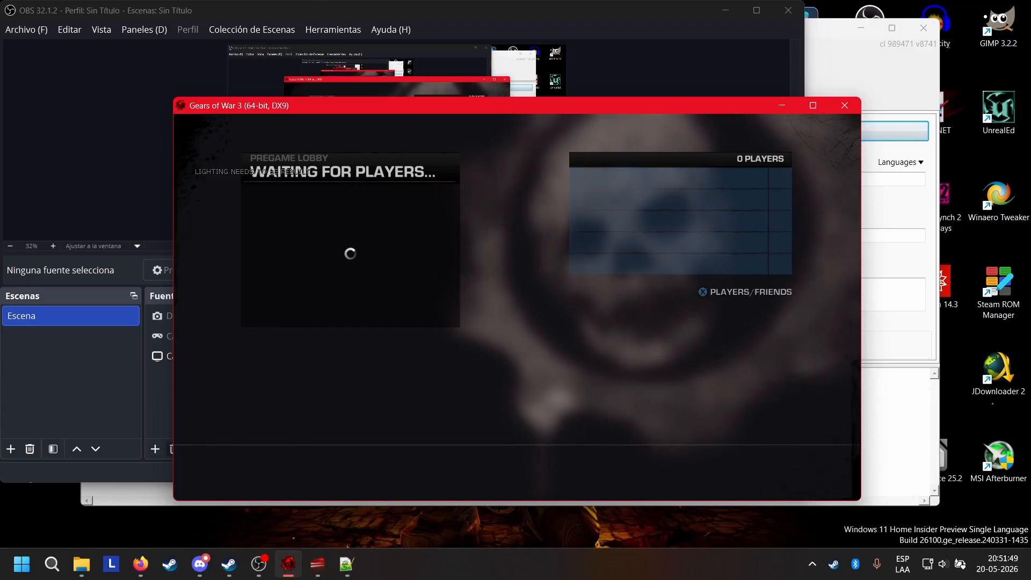
Load the front-end menu with the console command "start gearstart"
key("grave")
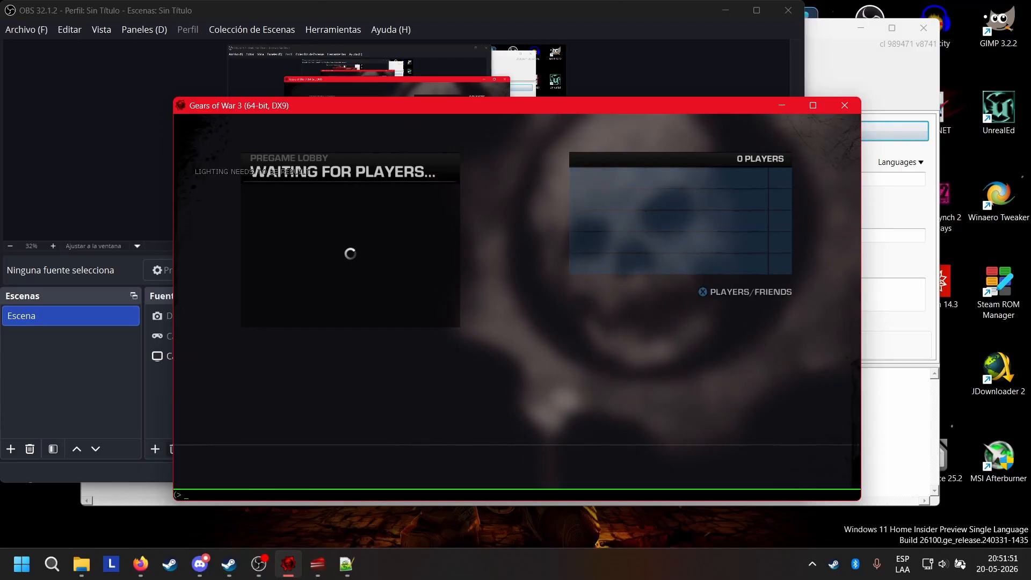
type("start")
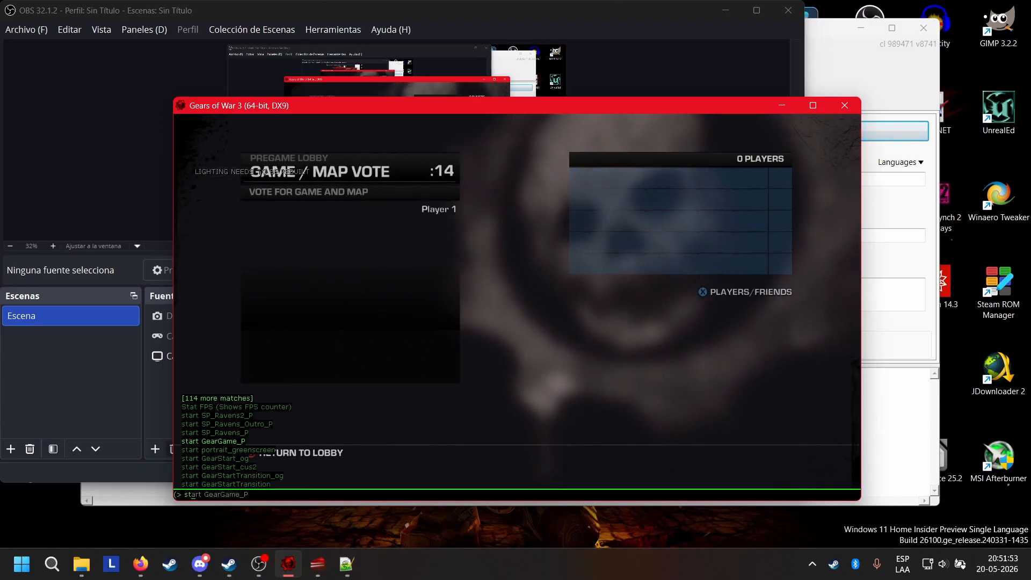
type(" g")
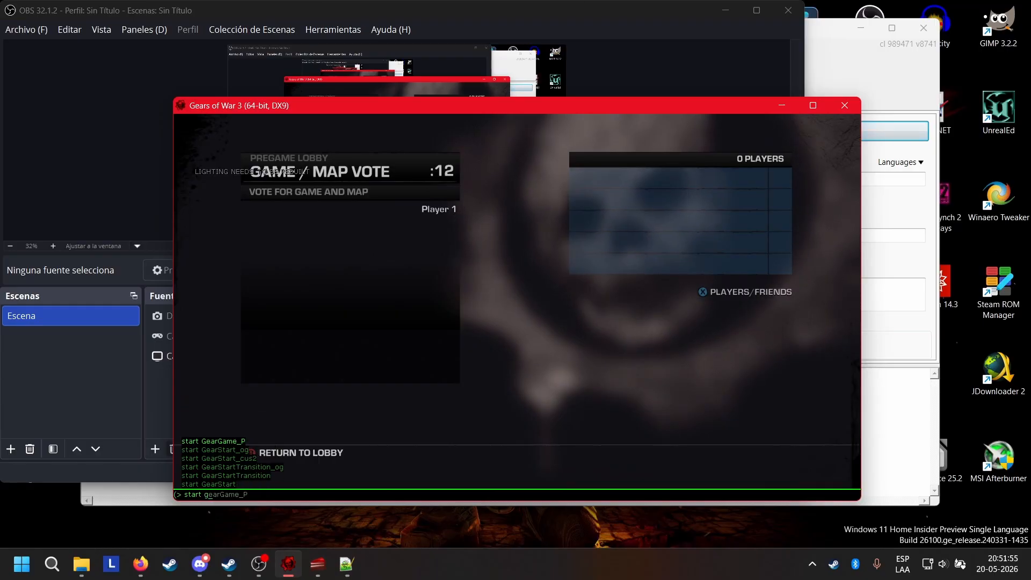
type("earstart")
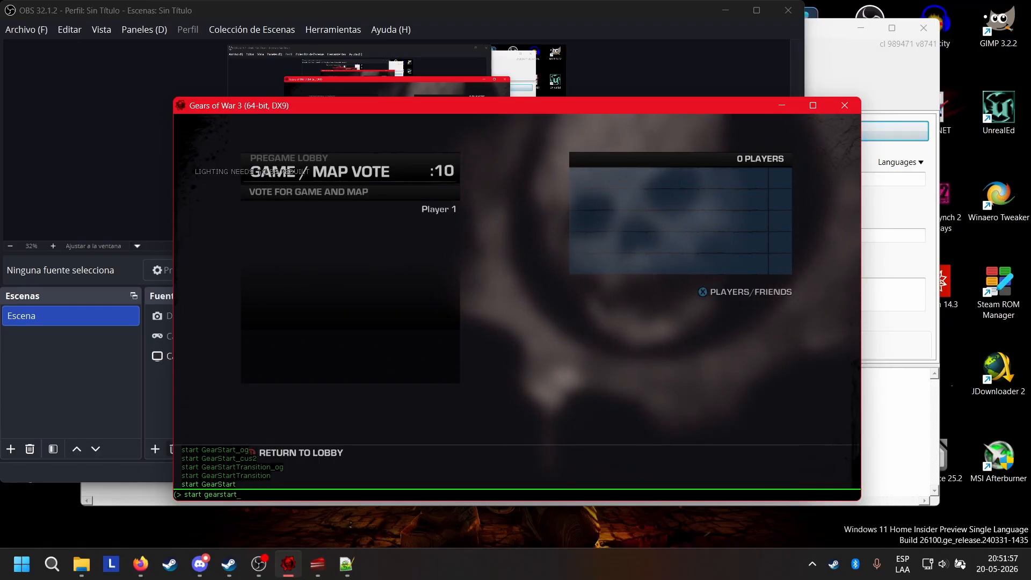
key("Return")
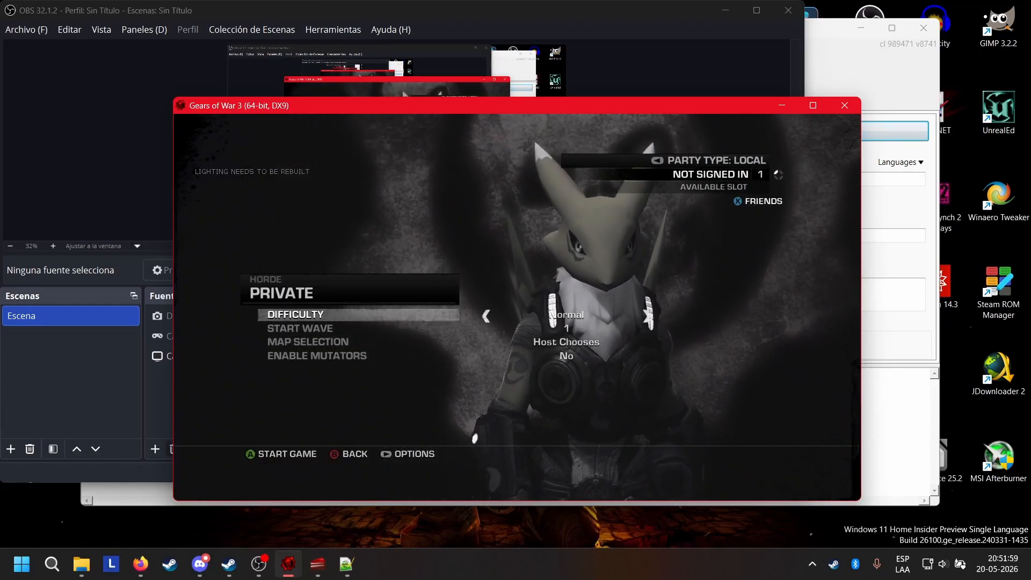
Open the multiplayer settings in the game's options
key("Return")
key("Down")
key("Down")
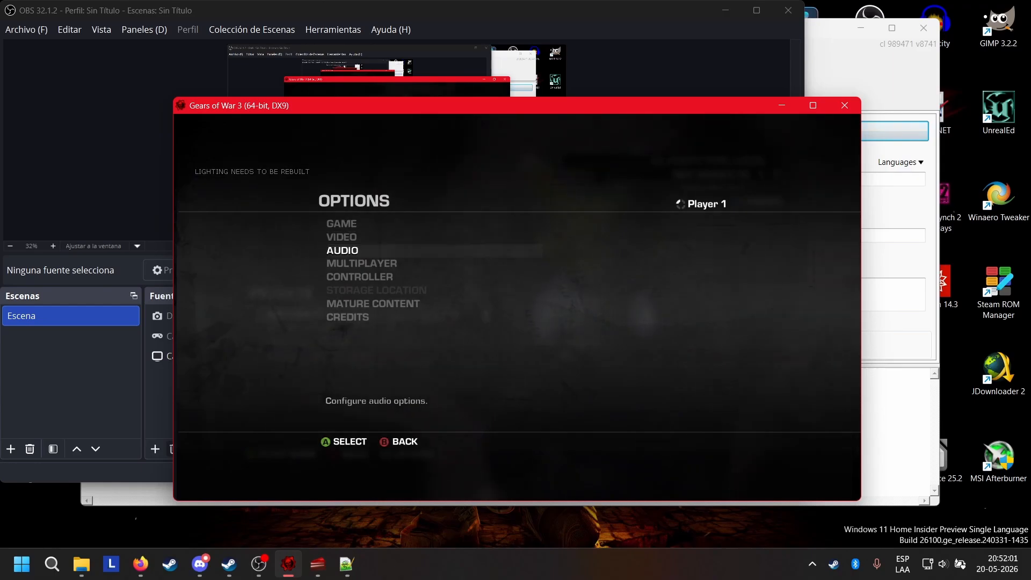
key("Down")
key("Return")
Open the default character selection grid for the entry set to Sam "Serious" Stone
key("Down")
key("Down")
key("Down")
key("Down")
key("Down")
key("Down")
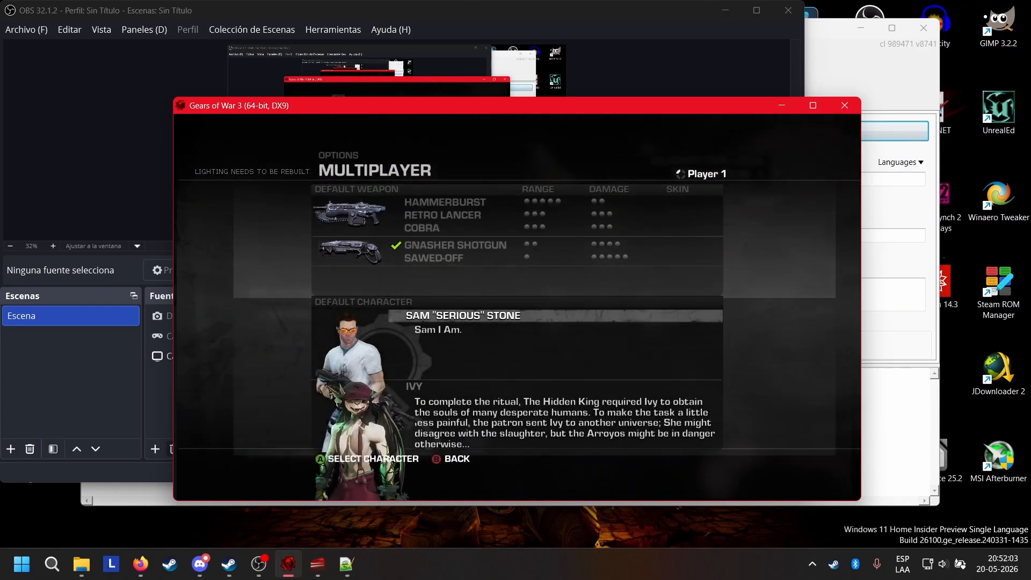
key("Down")
key("Up")
key("Return")
Examine the default character grid, previewing Cole Train, WhatsApp Gear, Ivy, Sam "Serious" Stone and Sybil
key("Right")
key("Left")
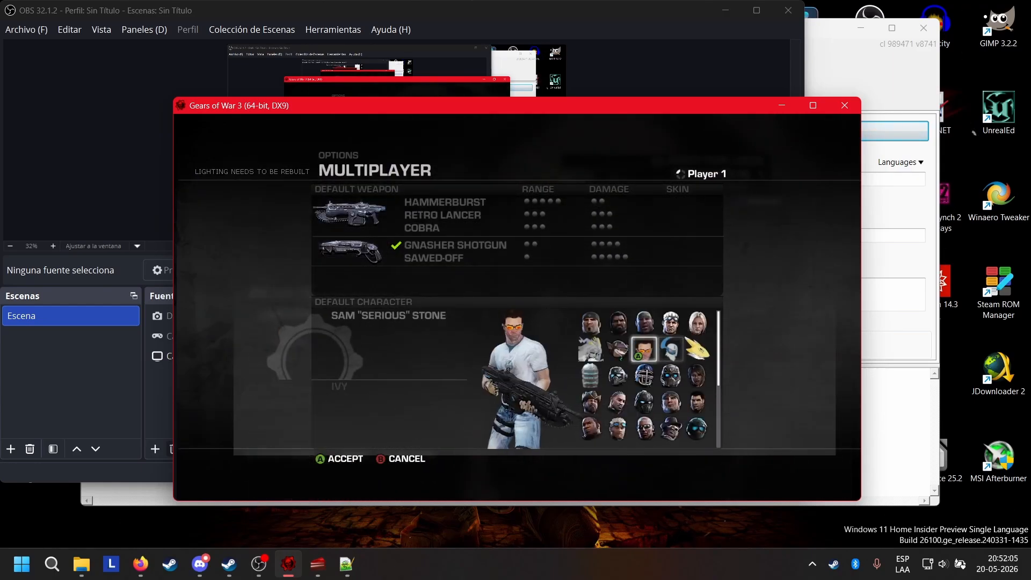
key("Down")
key("Left")
key("Left")
key("Right")
key("Right")
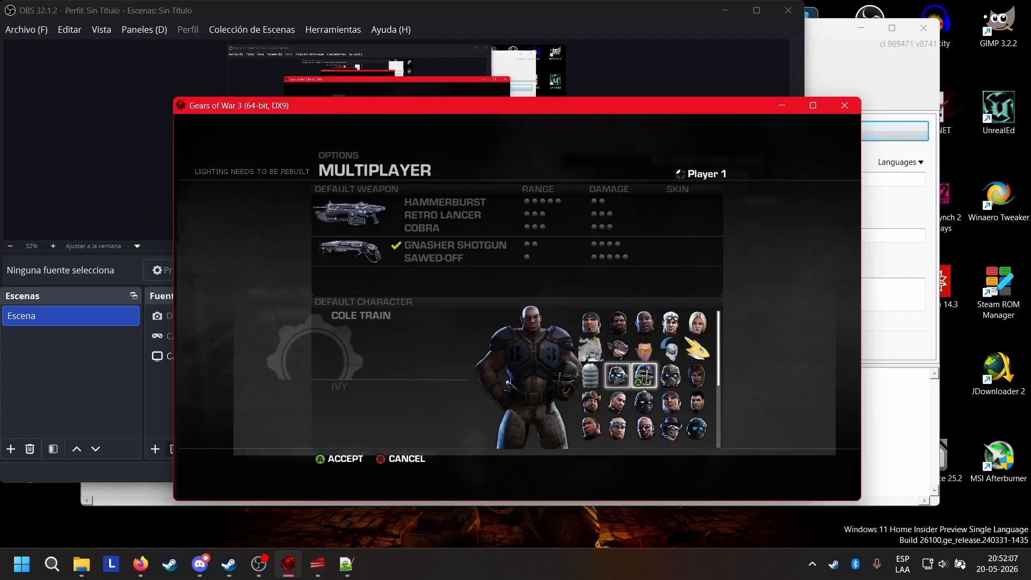
key("Left")
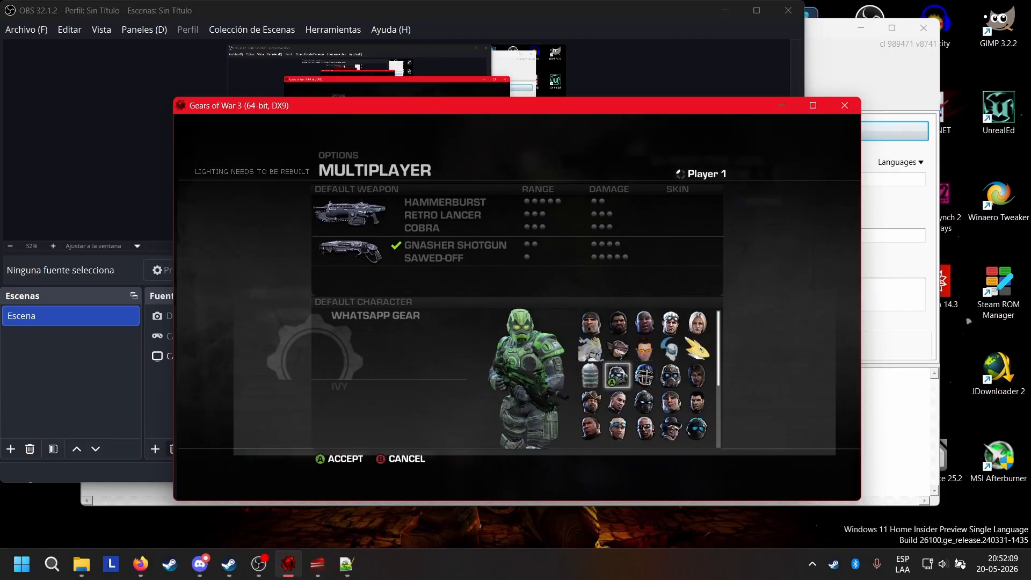
key("Left")
key("Up")
key("Right")
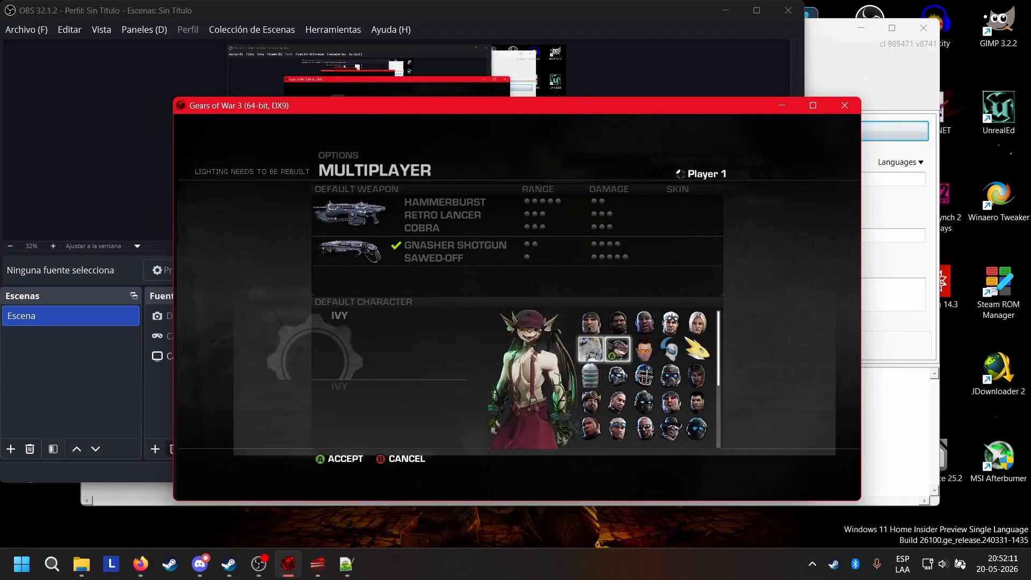
key("Left")
key("Right")
key("Right")
key("Right")
key("Right")
key("Left")
key("Left")
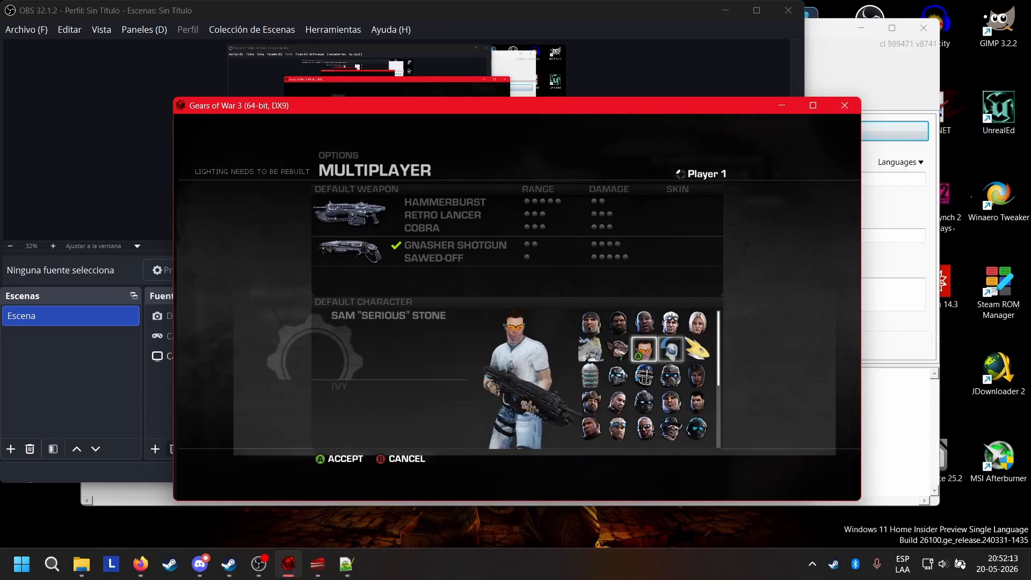
key("Left")
key("Left")
key("Down")
key("Right")
key("Left")
key("Up")
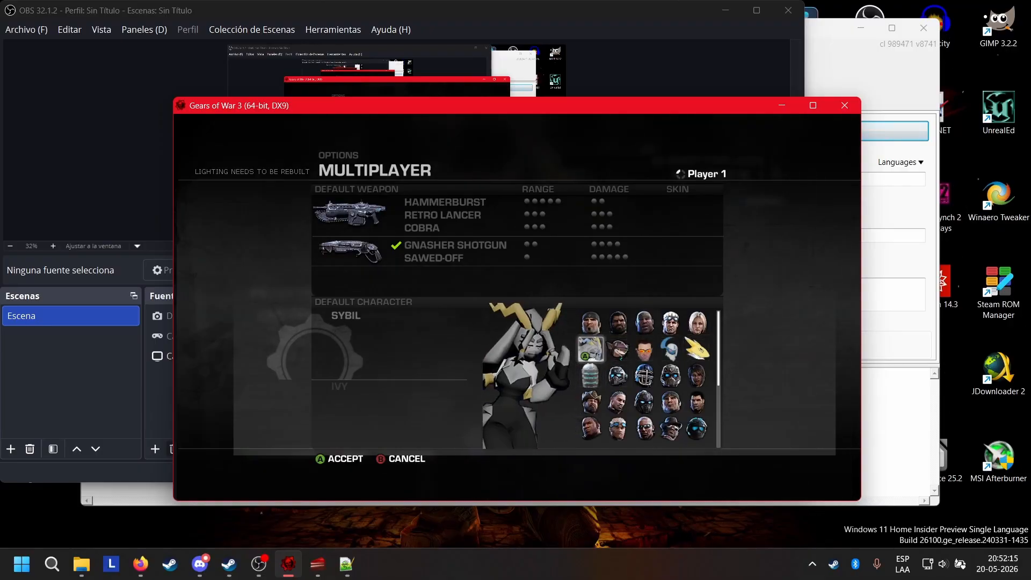
Switch to Notepad++ and reload the externally modified GearGame.ini
key("alt+Tab")
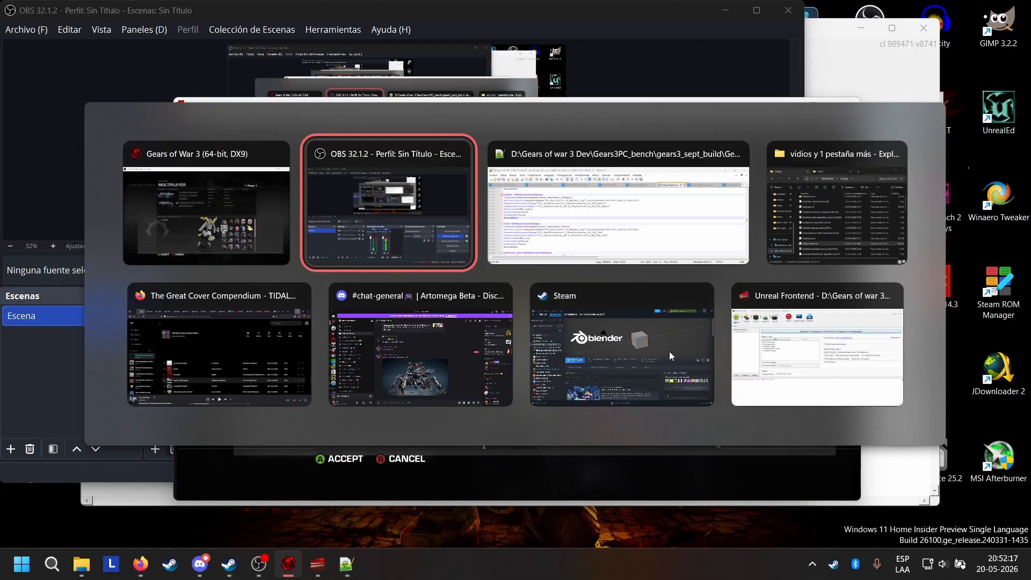
left_click(695, 202)
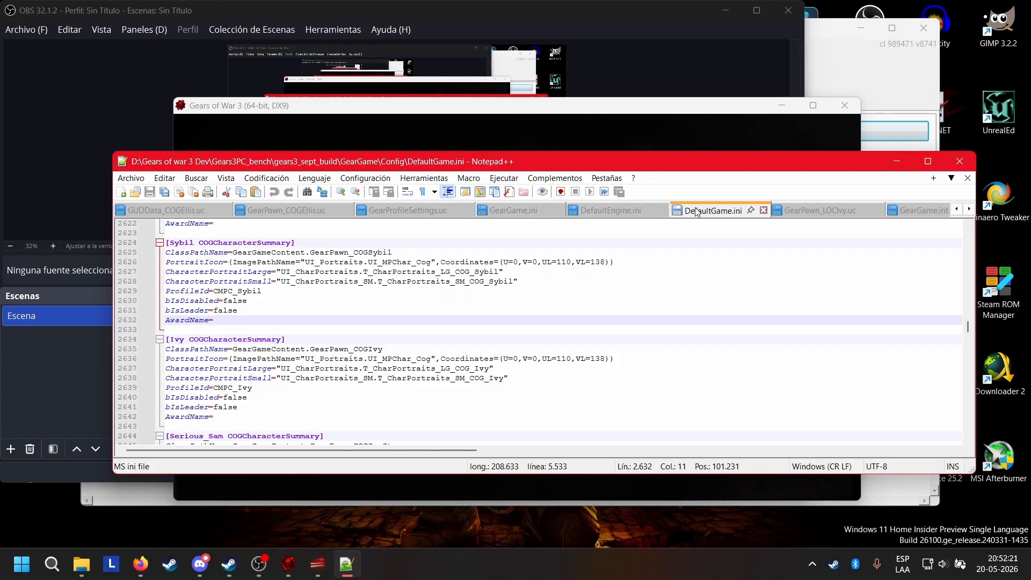
left_click(499, 214)
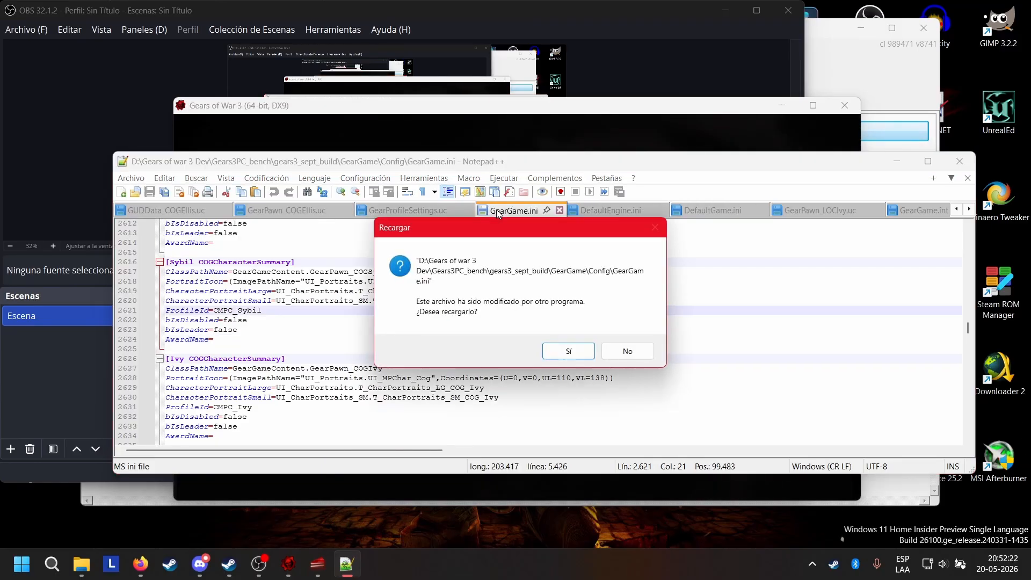
left_click(567, 352)
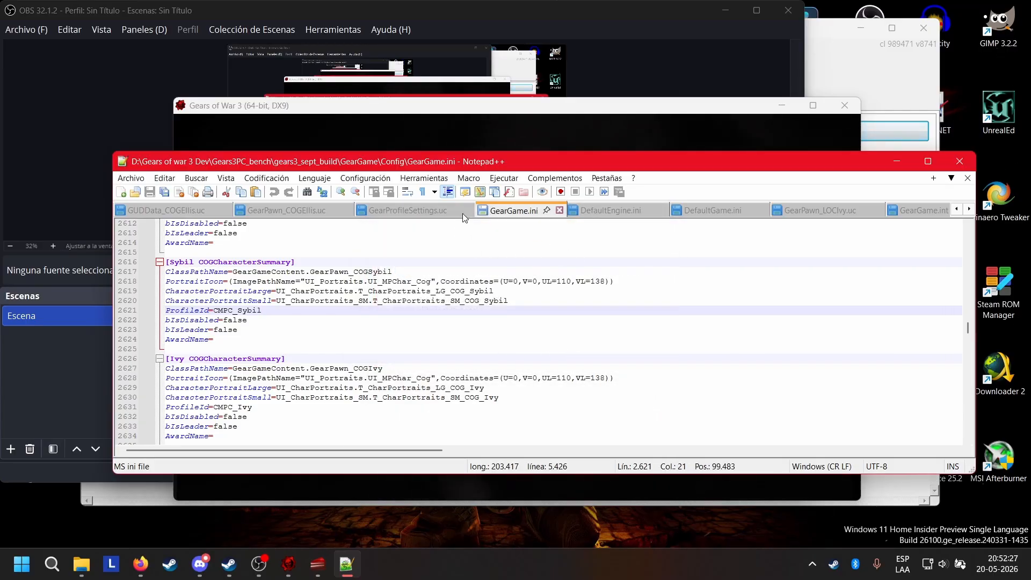
Compare the Sybil and Ivy COGCharacterSummary sections in DefaultGame.ini and GearGame.ini, checking the neighbouring character entries too
left_click(707, 209)
left_click(528, 210)
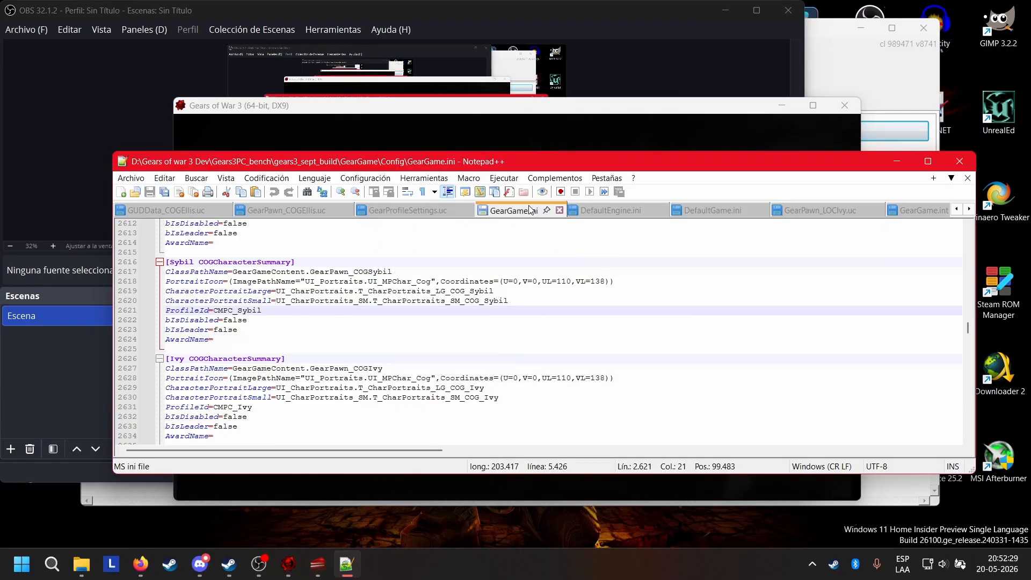
left_click(706, 210)
left_click(507, 211)
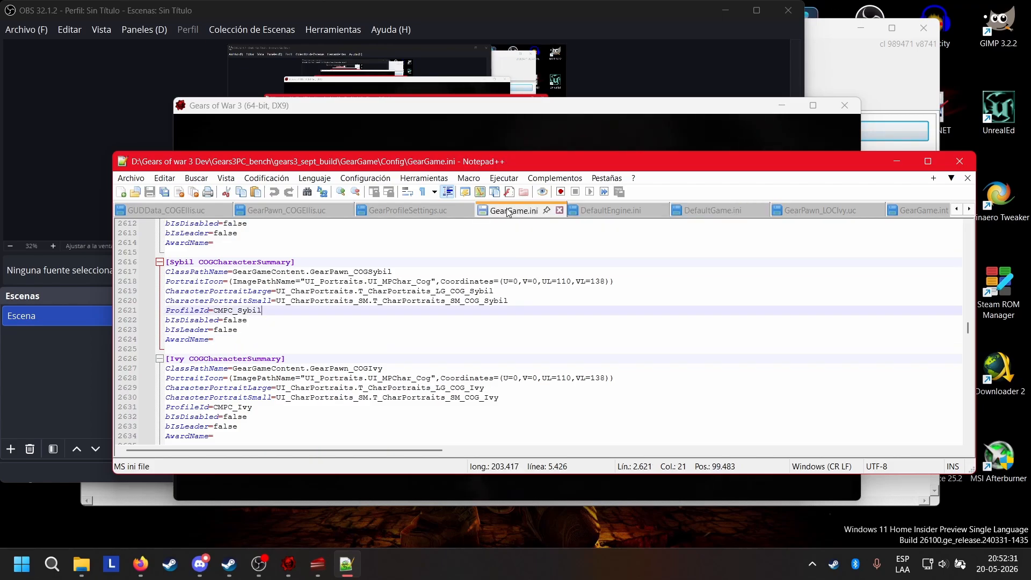
left_click(707, 210)
left_click(509, 209)
left_click(697, 207)
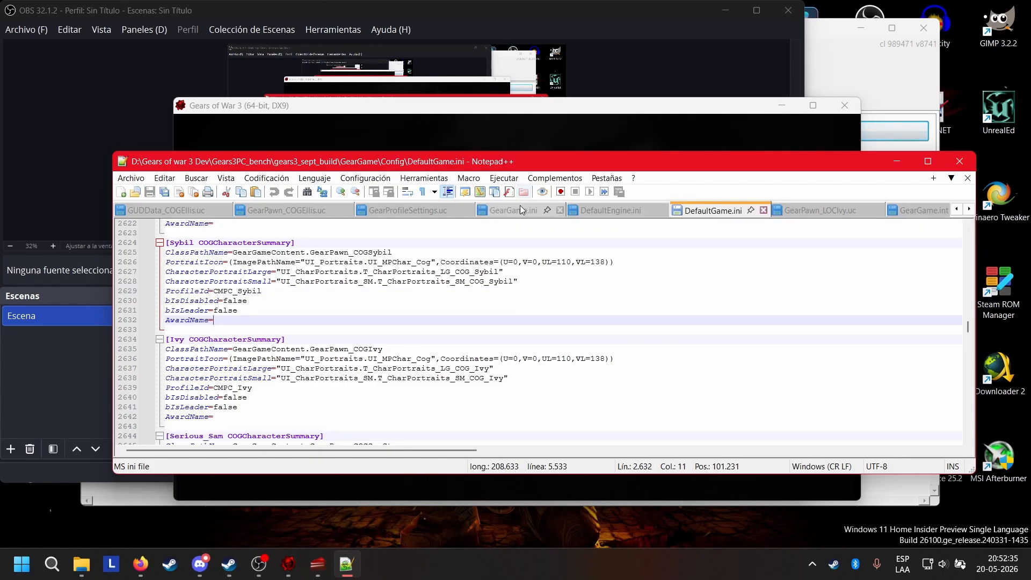
left_click(519, 208)
scroll(334, 288, "up", 9)
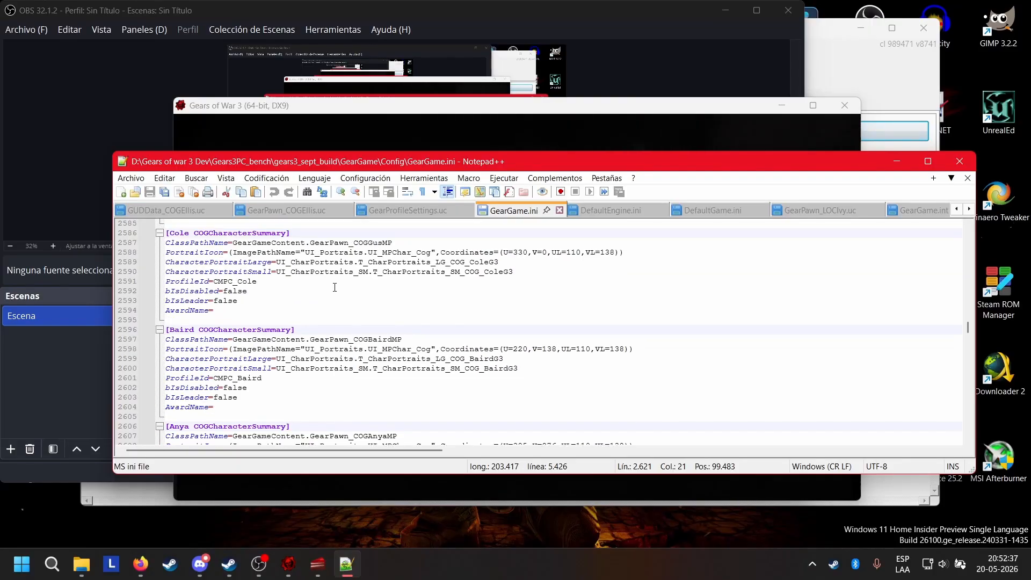
scroll(335, 288, "down", 9)
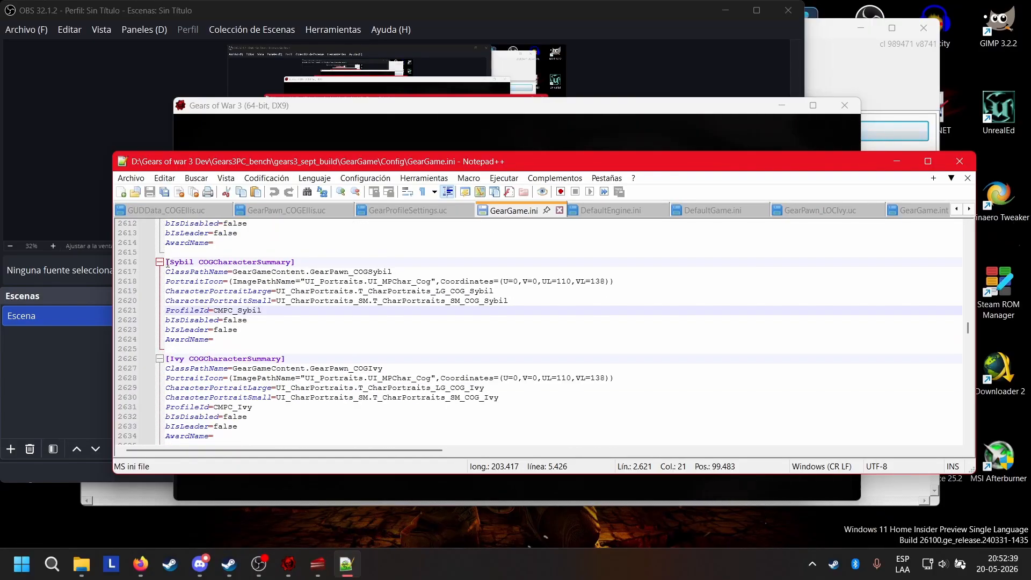
Examine the Sybil COGCharacterSummary header and its ClassPathName line in GearGame.ini, checking them against Sybil in the Gears of War 3 character grid
left_click_drag(298, 261, 199, 257)
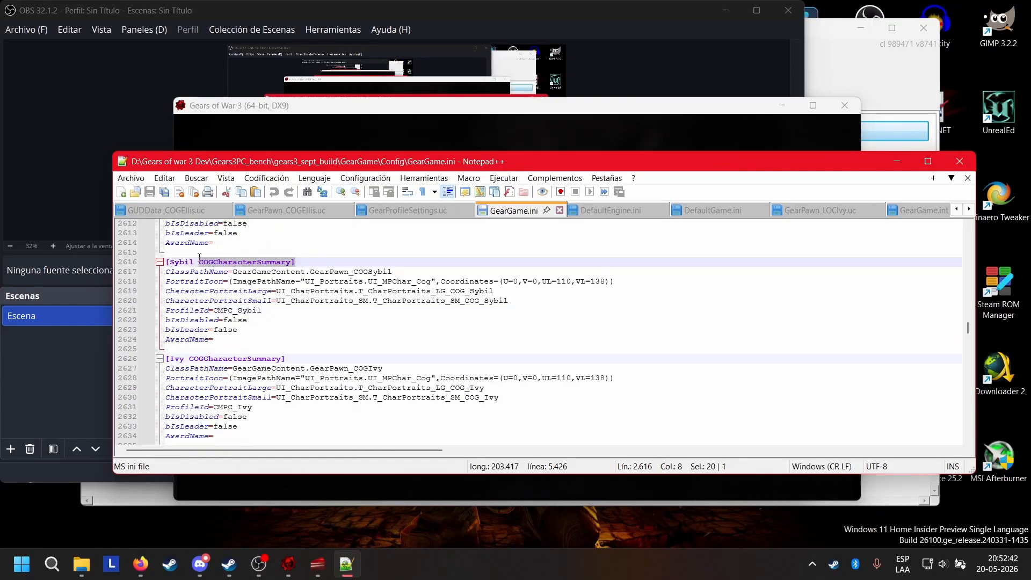
left_click(307, 263)
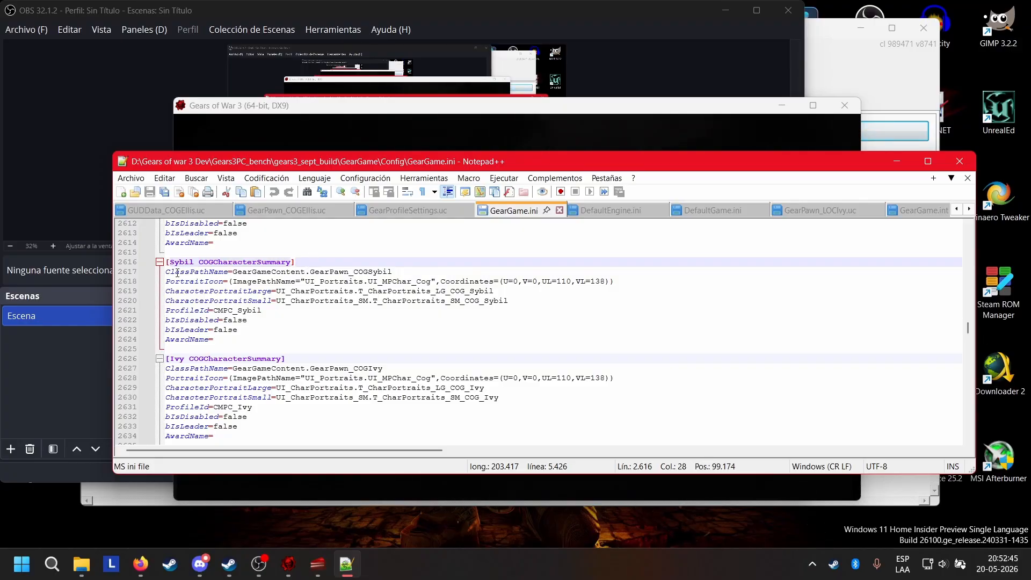
left_click_drag(399, 272, 176, 270)
left_click(322, 115)
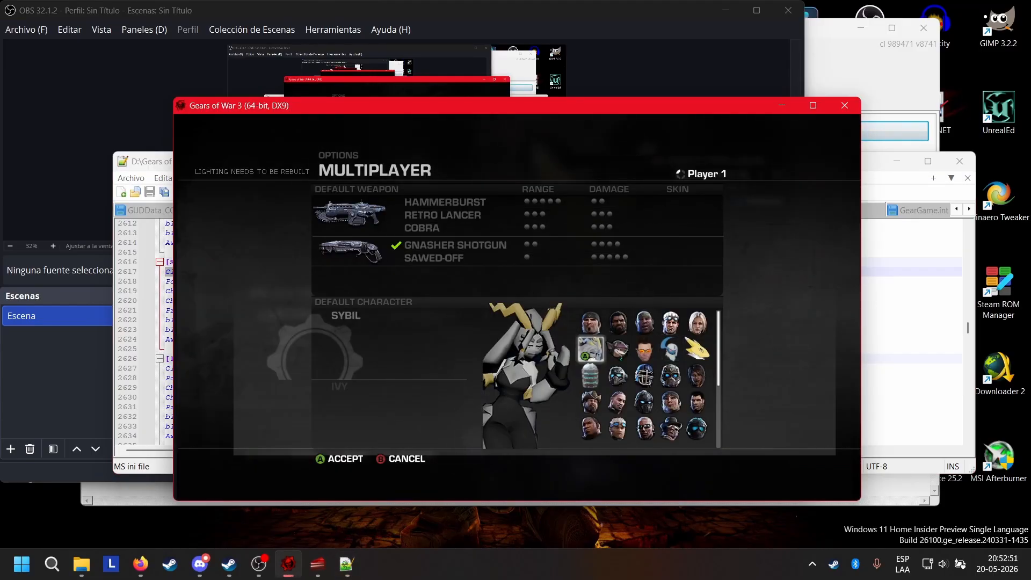
key("alt+Tab")
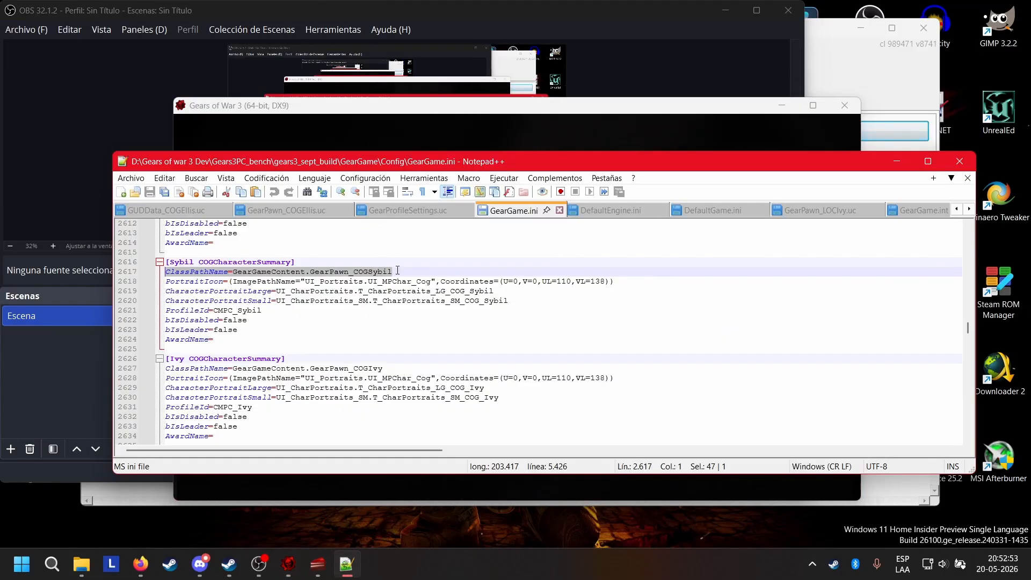
Highlight the GearPawn_COGSybil class in Sybil's ClassPathName line and compare it with the character model shown in Gears of War 3
left_click(397, 271)
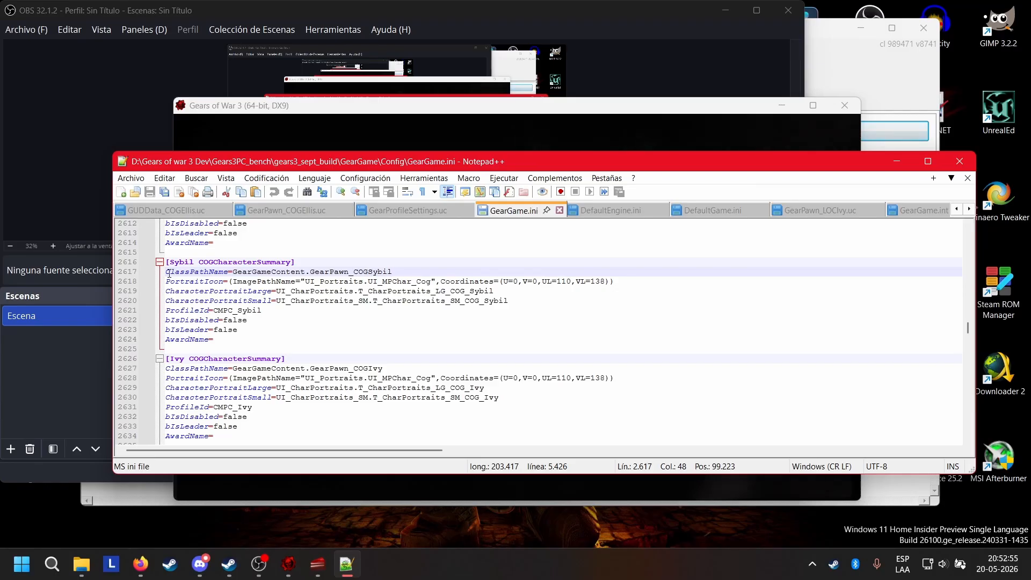
left_click_drag(165, 271, 342, 268)
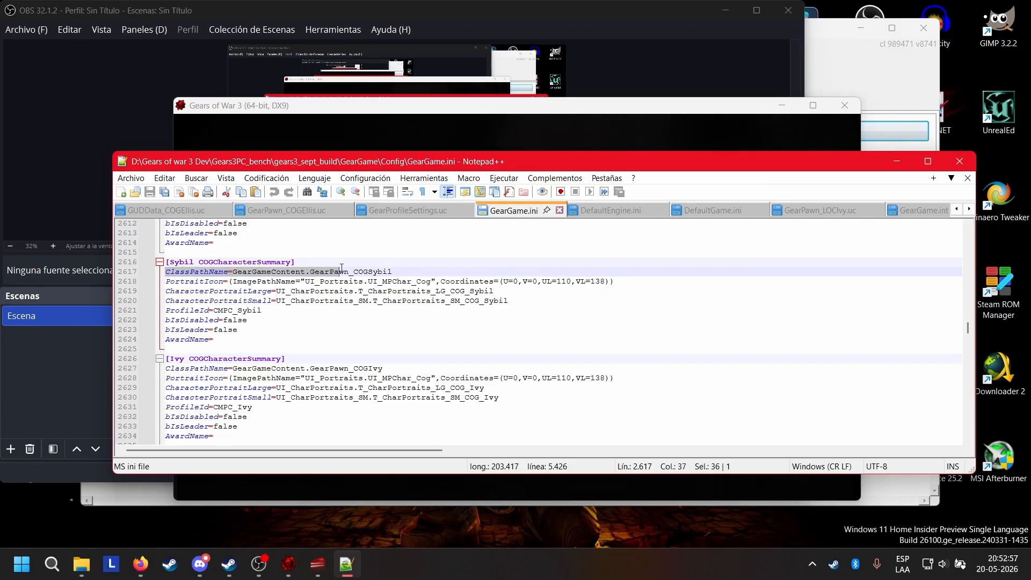
left_click(403, 272)
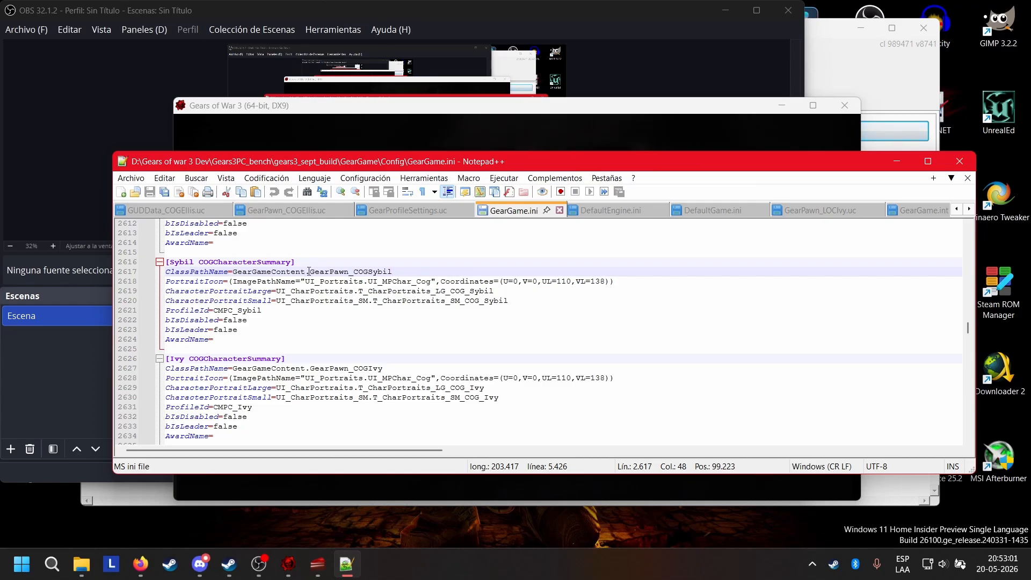
left_click_drag(310, 272, 393, 271)
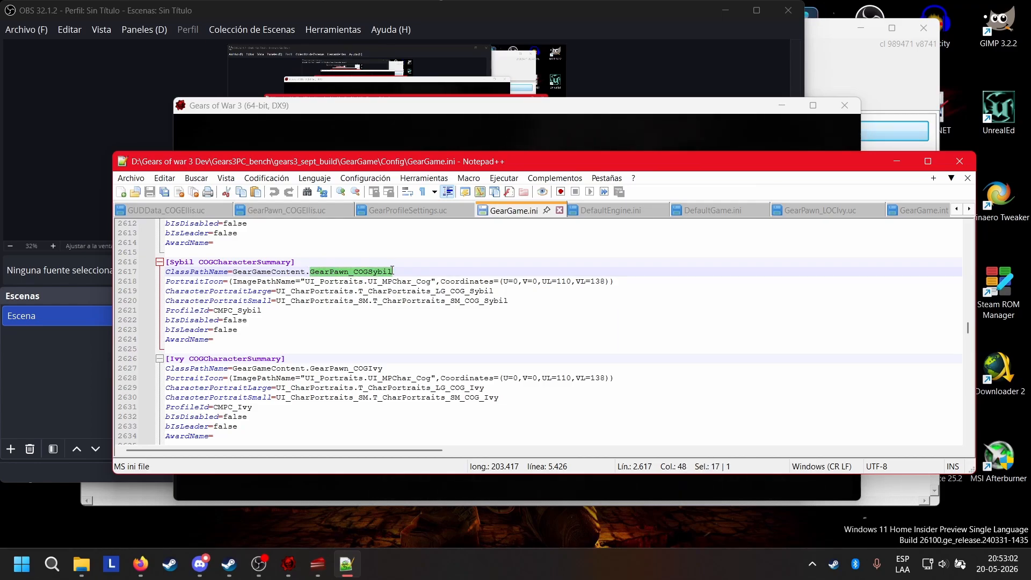
left_click(355, 271)
left_click_drag(315, 271, 392, 271)
key("alt+Tab")
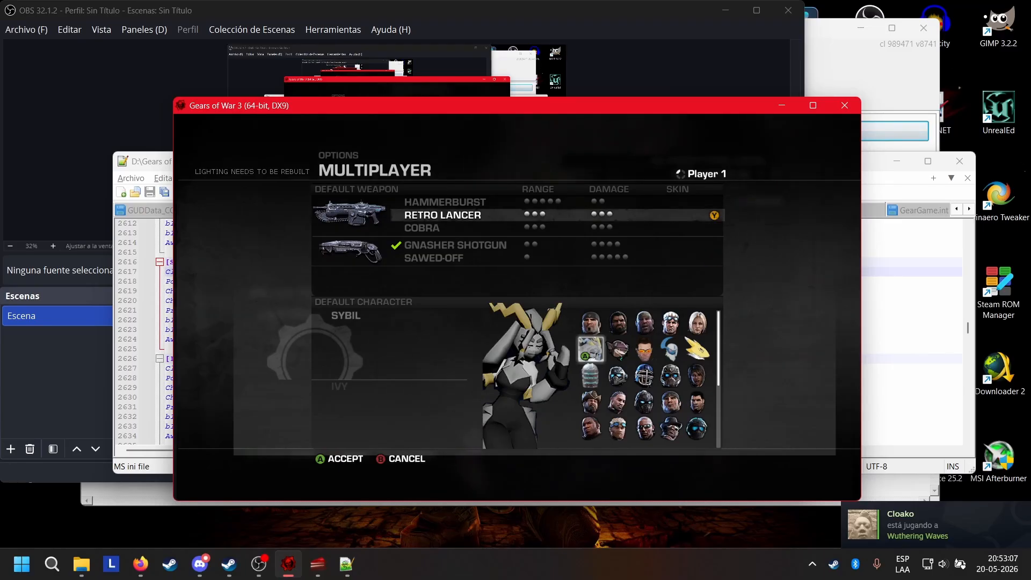
key("alt+Tab")
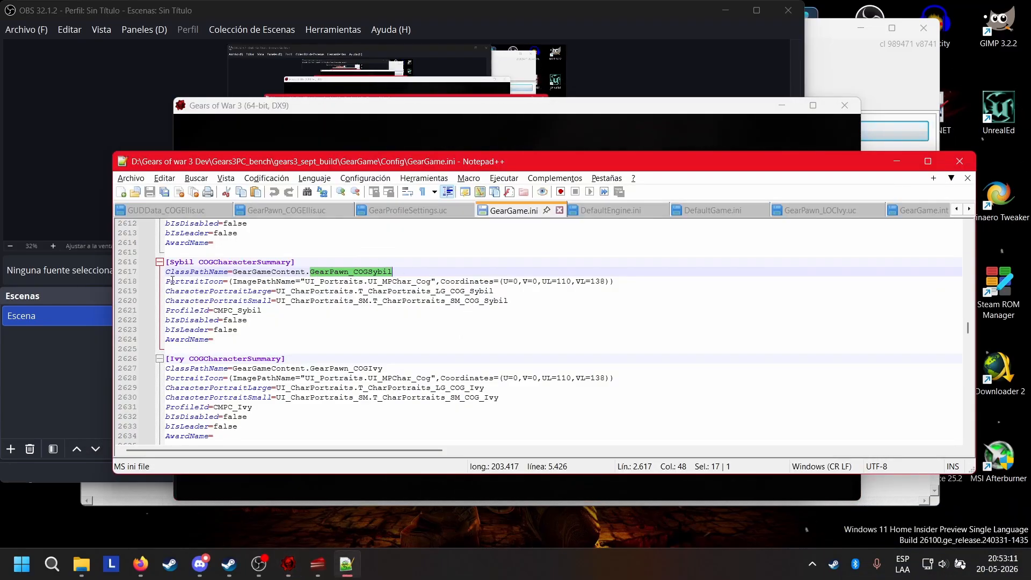
Examine Sybil's PortraitIcon line, highlight the _Cog suffix of its image path, and compare it with the in-game character screen
left_click_drag(165, 281, 534, 279)
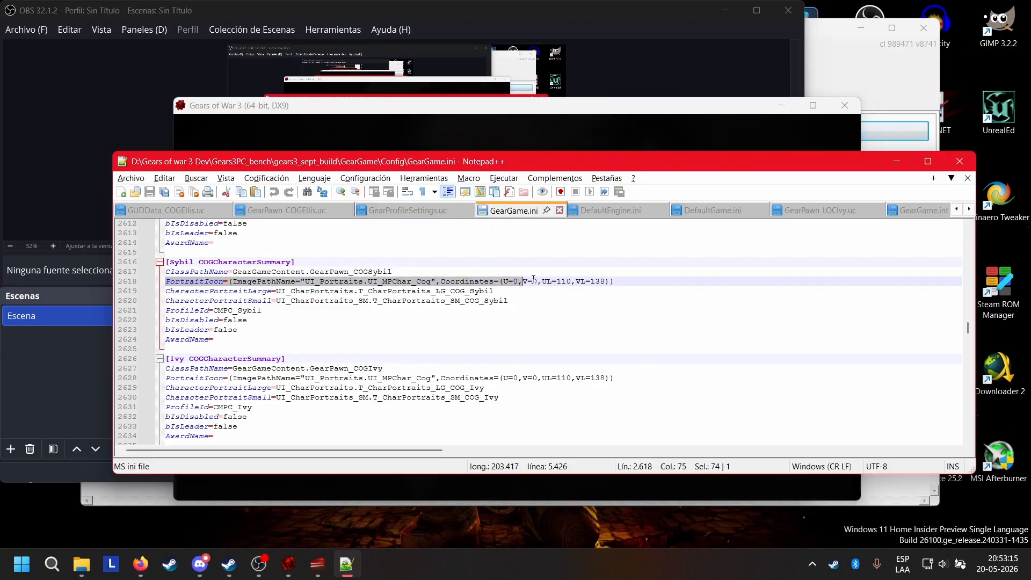
left_click(242, 281)
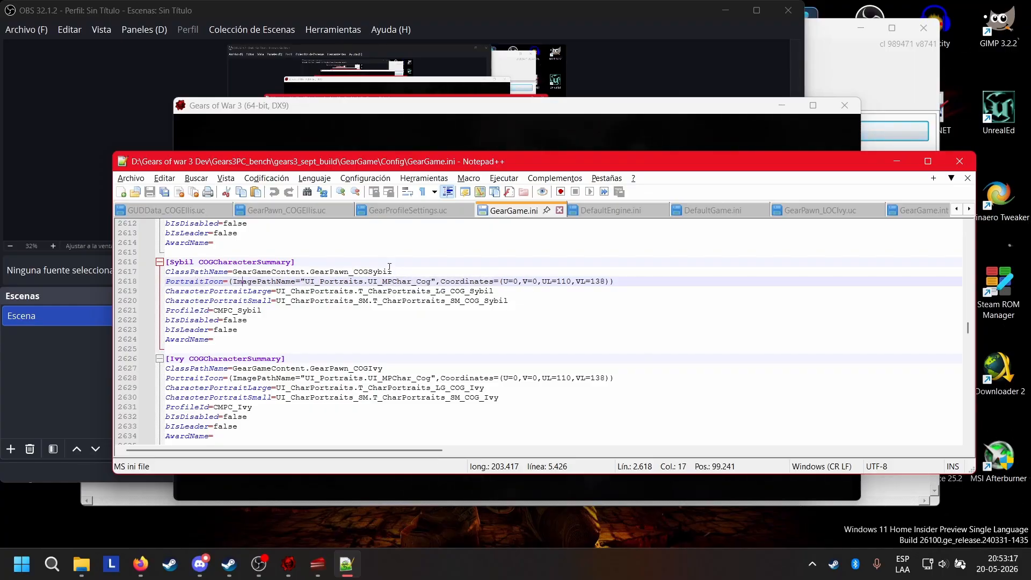
left_click_drag(431, 282, 415, 279)
key("alt+Tab")
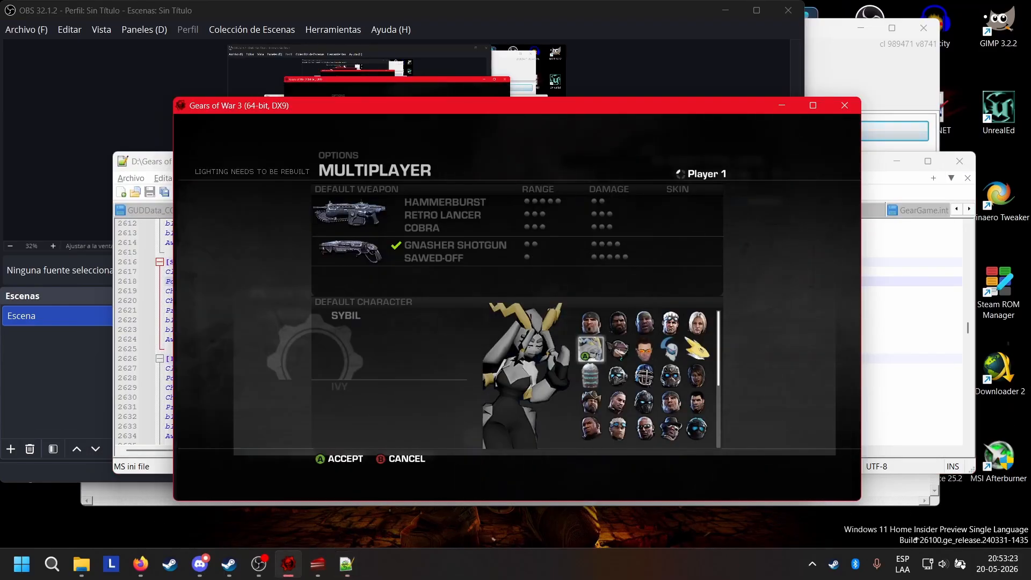
key("alt+Tab")
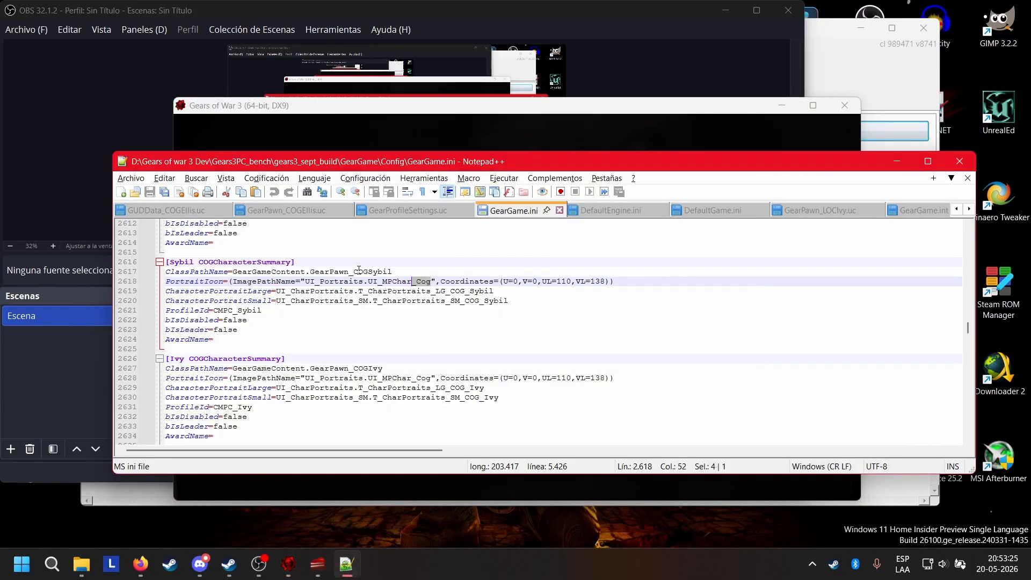
Examine Sybil's CharacterPortraitLarge and CharacterPortraitSmall lines, comparing the small portrait texture path with the in-game grid
left_click(498, 291)
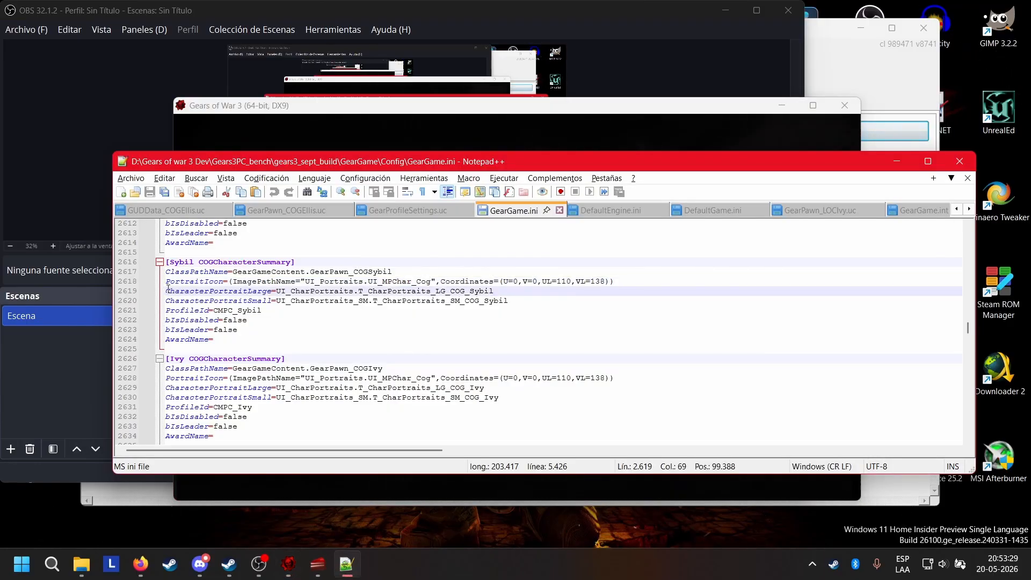
left_click_drag(527, 301, 296, 301)
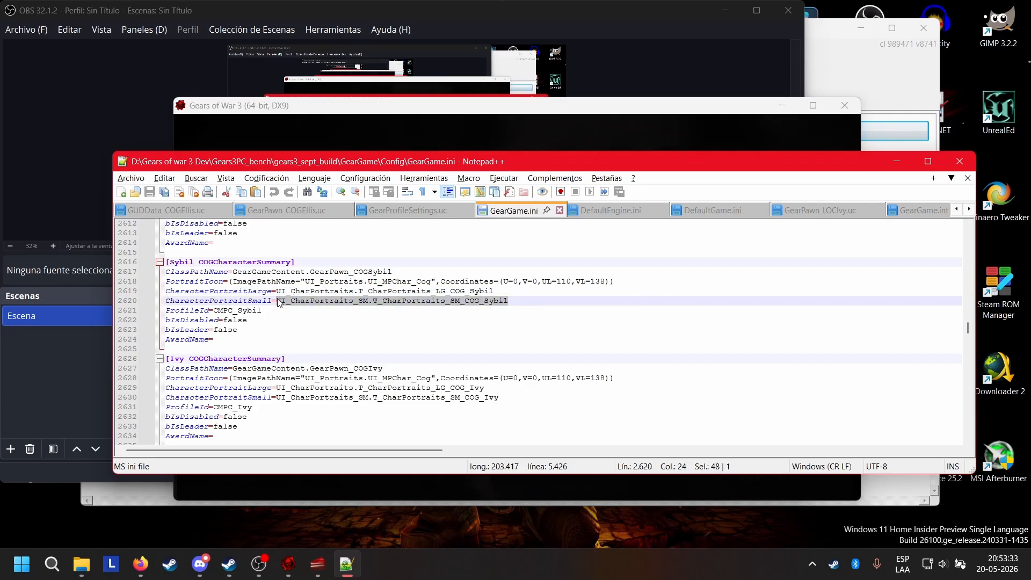
key("alt+Tab")
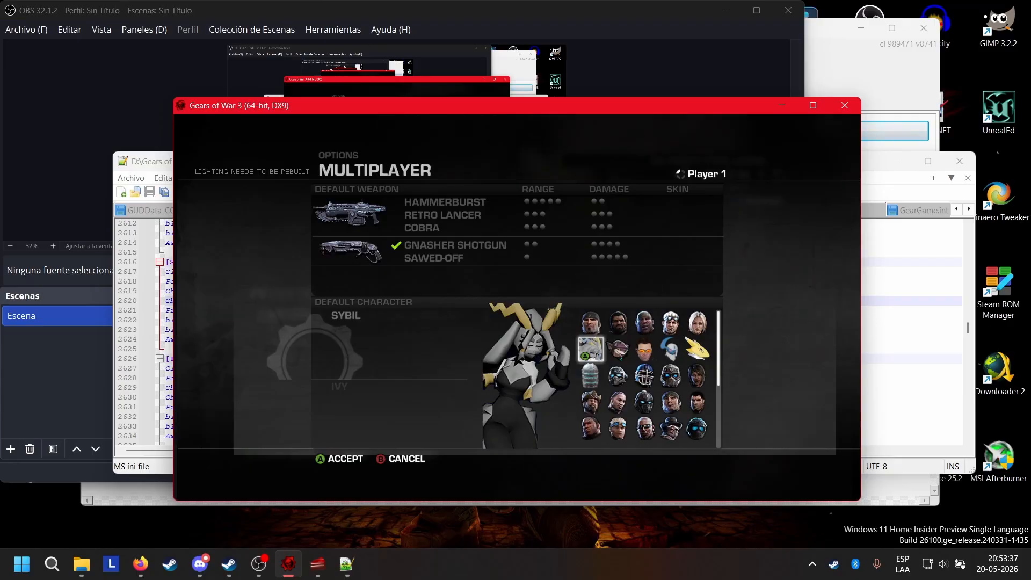
key("alt+Tab")
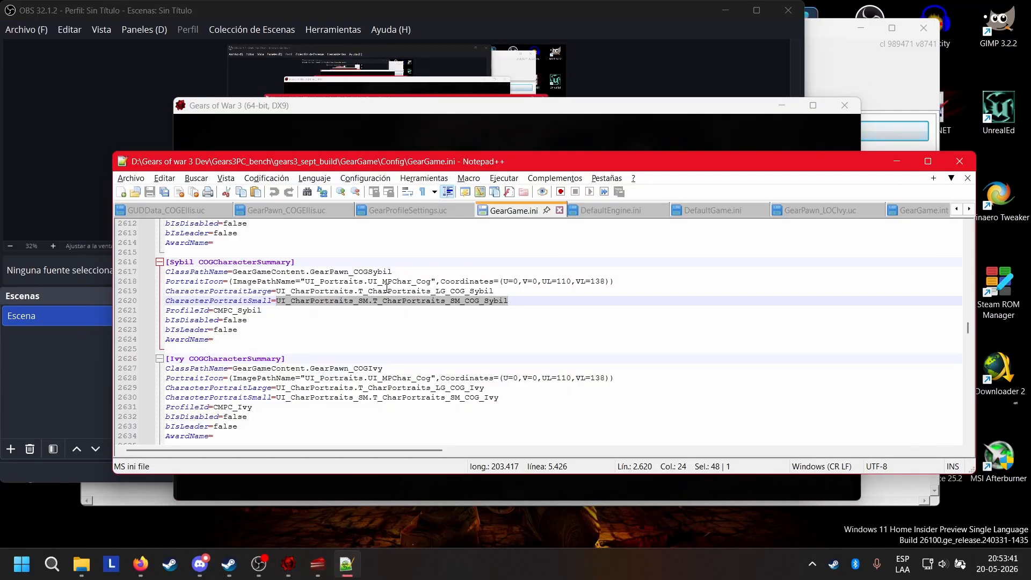
left_click(498, 282)
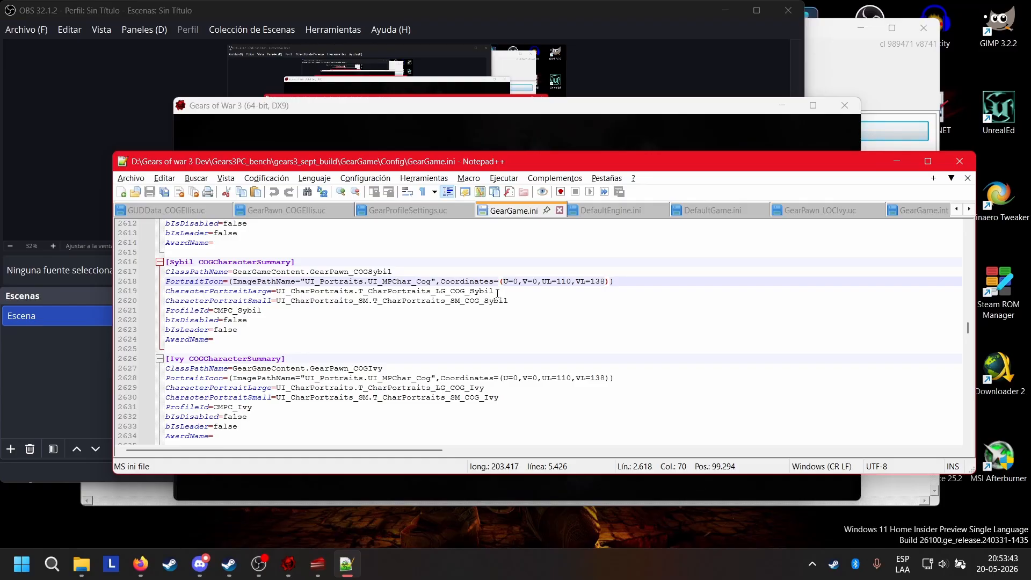
Switch to Gears of War 3 and preview Marcus Fenix, Dominic Santiago and Sybil in the default character grid
key("alt+Tab")
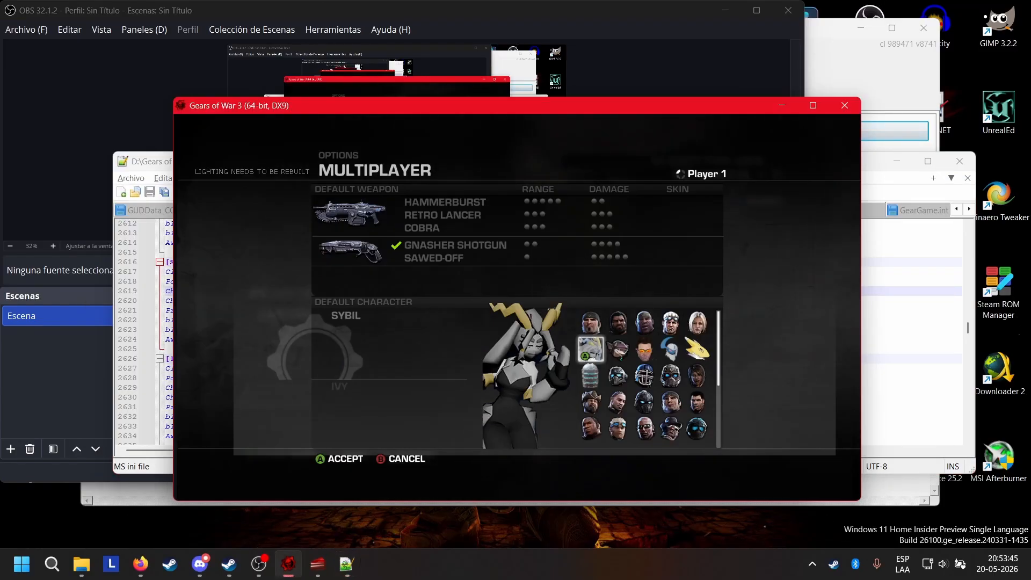
key("Up")
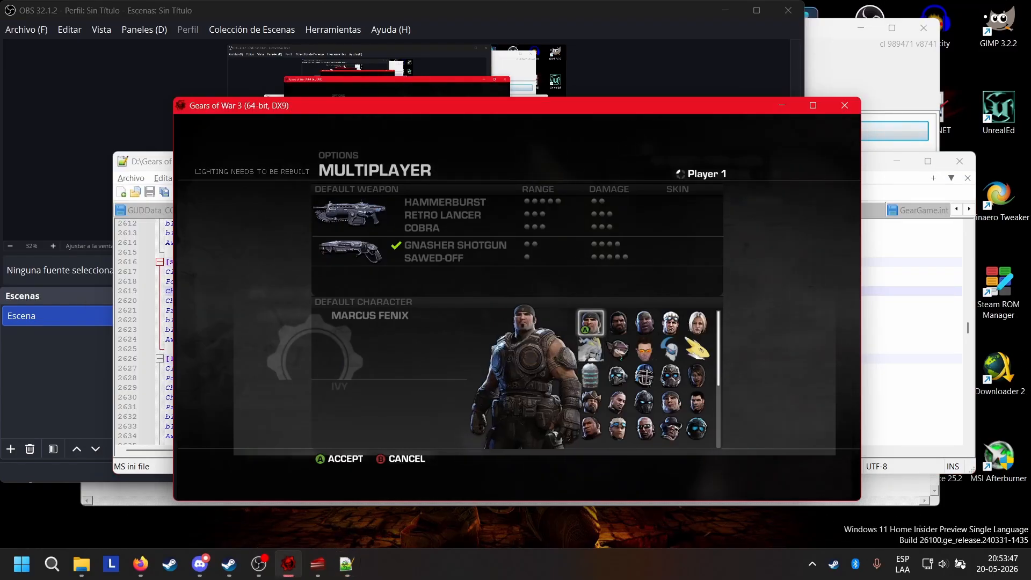
key("Right")
key("Left")
key("Down")
key("Up")
key("Right")
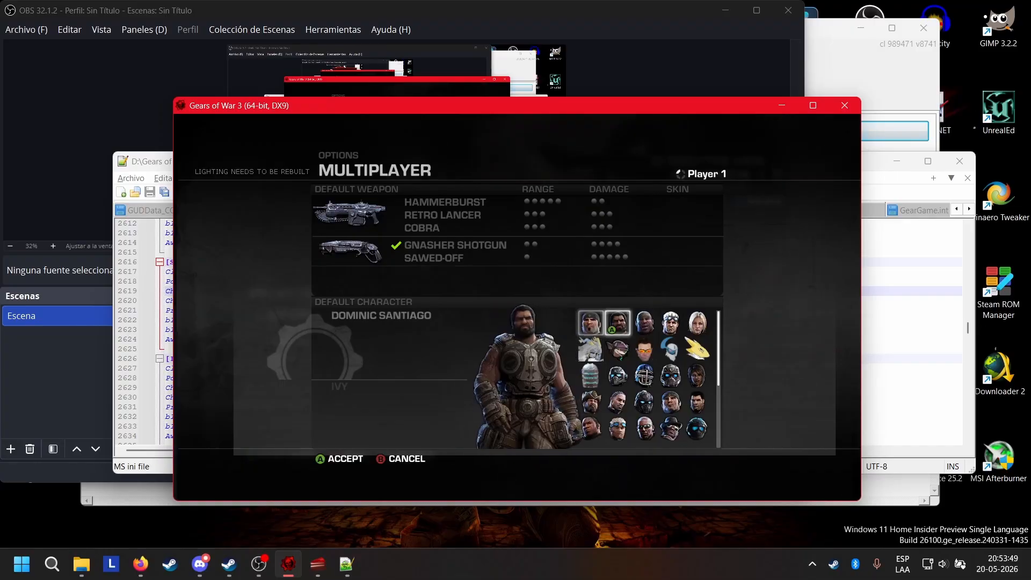
key("Left")
key("Down")
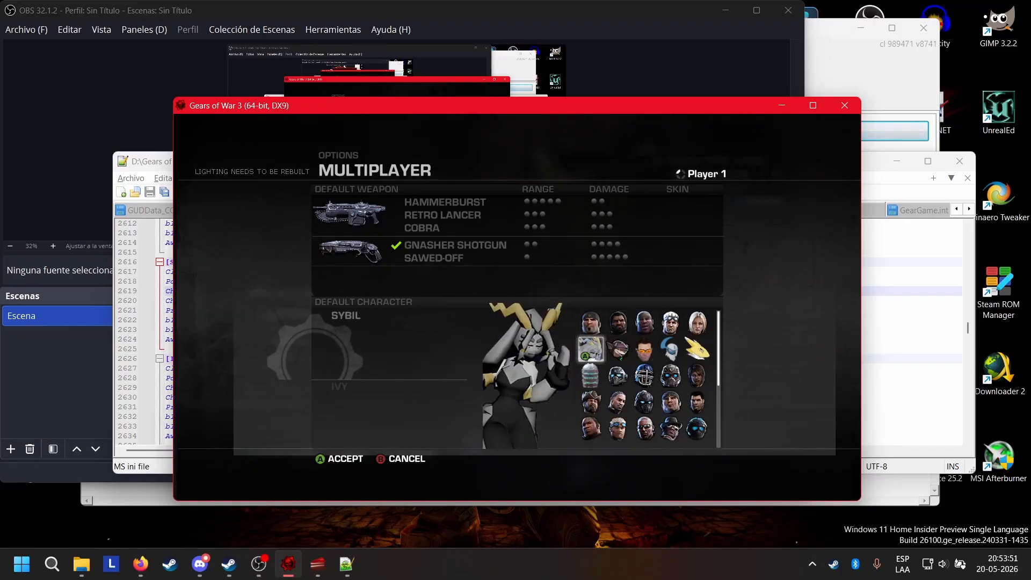
Switch to Notepad++ and examine the ProfileId, bIsDisabled, bIsLeader and AwardName lines of the Sybil section
key("alt+Tab")
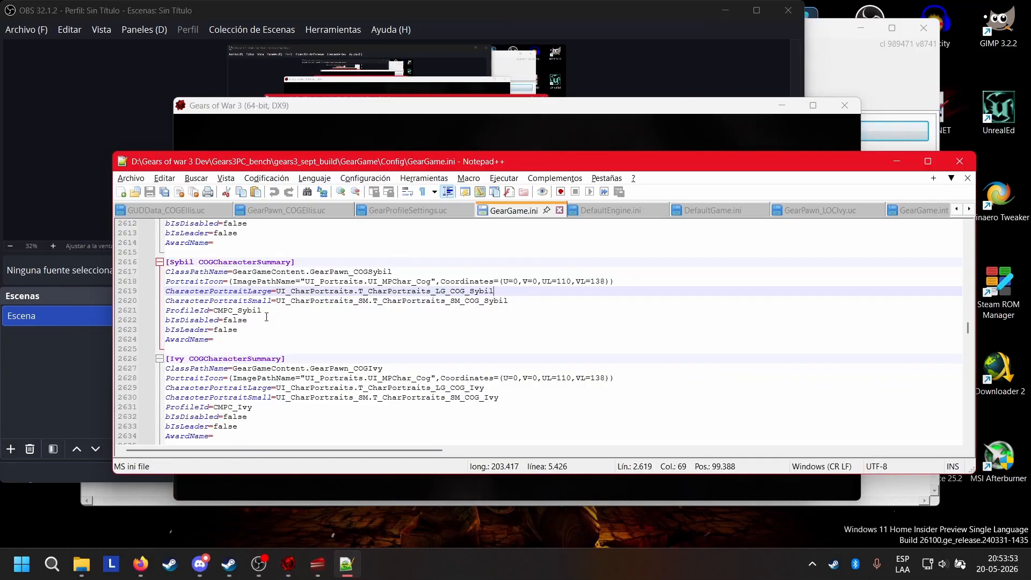
left_click_drag(263, 311, 157, 316)
left_click(251, 321)
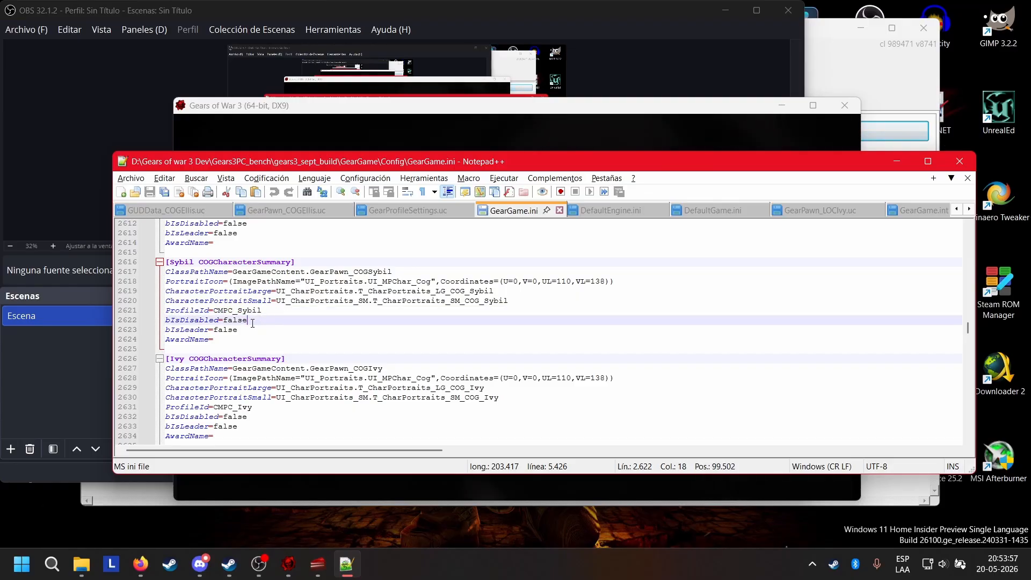
left_click(262, 328)
left_click(267, 321)
left_click(238, 328)
left_click_drag(247, 320, 165, 320)
left_click_drag(268, 329, 169, 340)
left_click(257, 331)
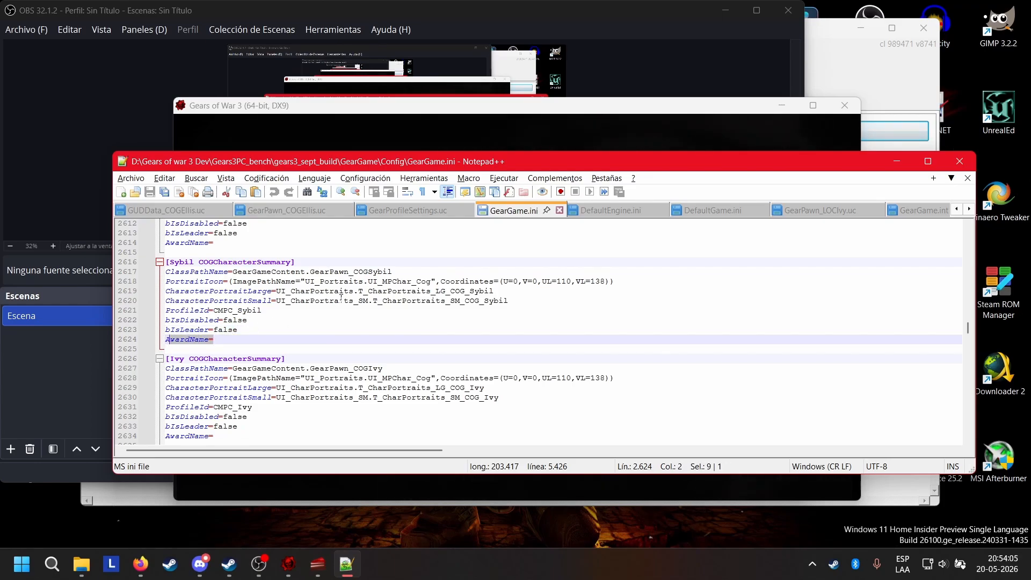
Review Sybil's AwardName and bIsLeader lines again, and highlight the ProfileId and bIsDisabled lines together
left_click(238, 333)
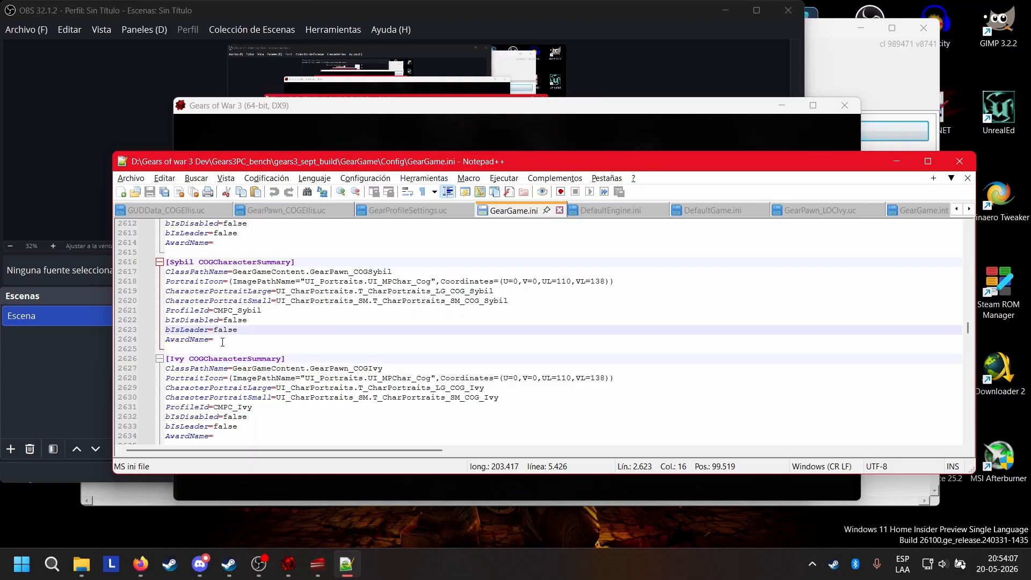
left_click_drag(222, 342, 162, 340)
left_click(239, 338)
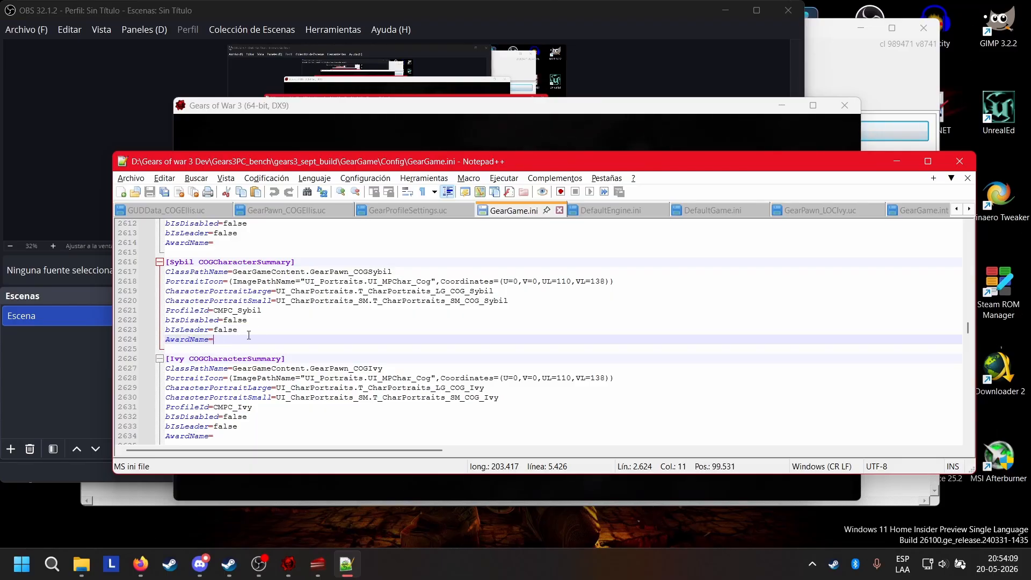
left_click_drag(240, 329, 163, 328)
left_click(302, 329)
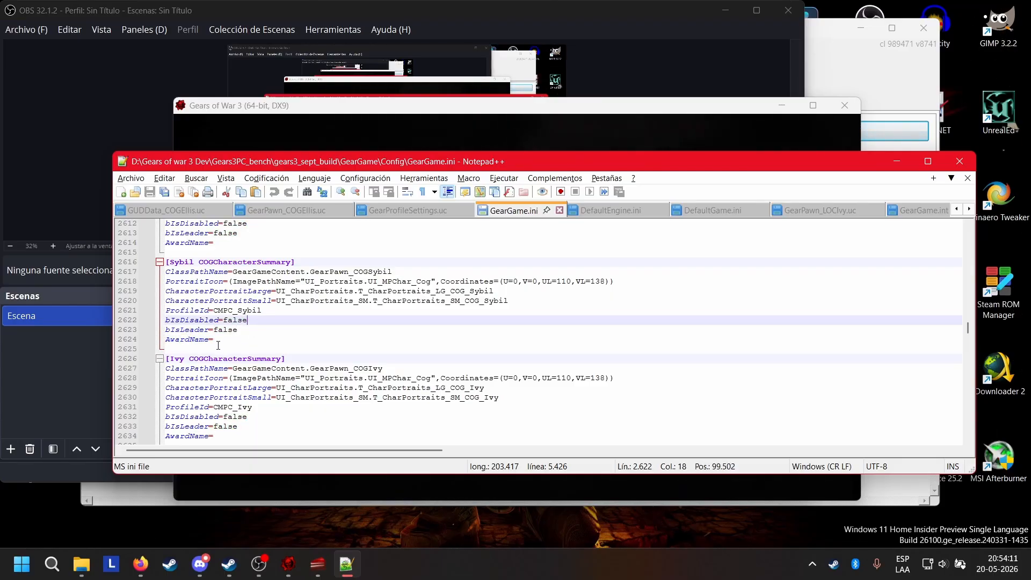
left_click_drag(225, 339, 163, 339)
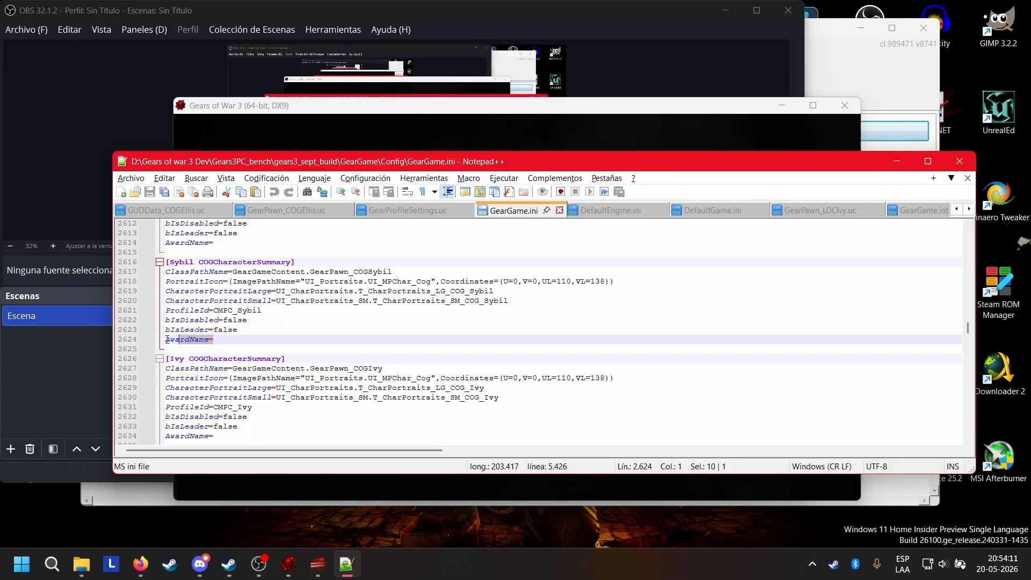
left_click(298, 327)
left_click_drag(304, 321, 164, 311)
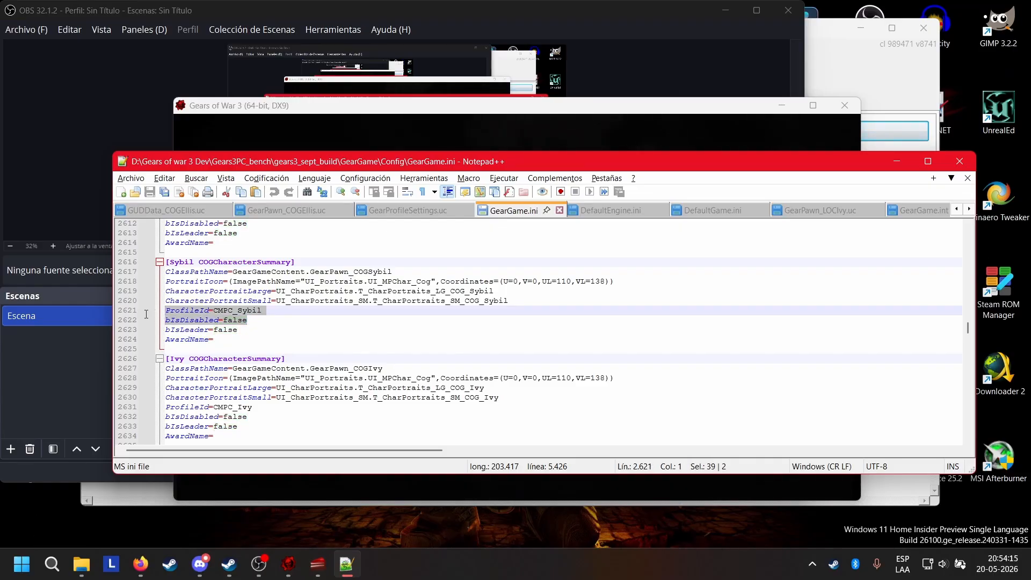
Inspect Sybil's bIsLeader setting and its value, alongside the adjacent bIsDisabled line
left_click(272, 314)
left_click(258, 320)
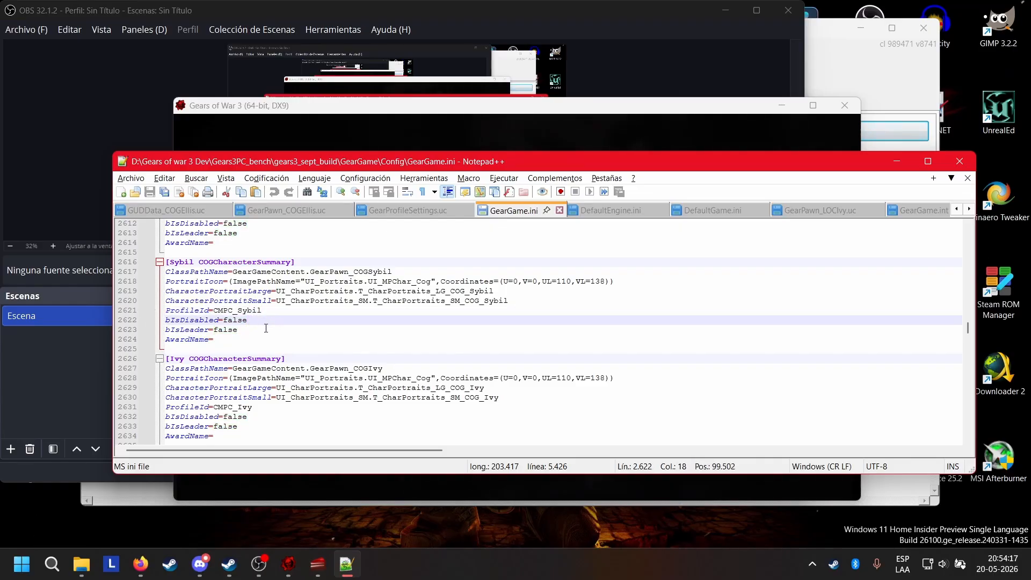
left_click(265, 330)
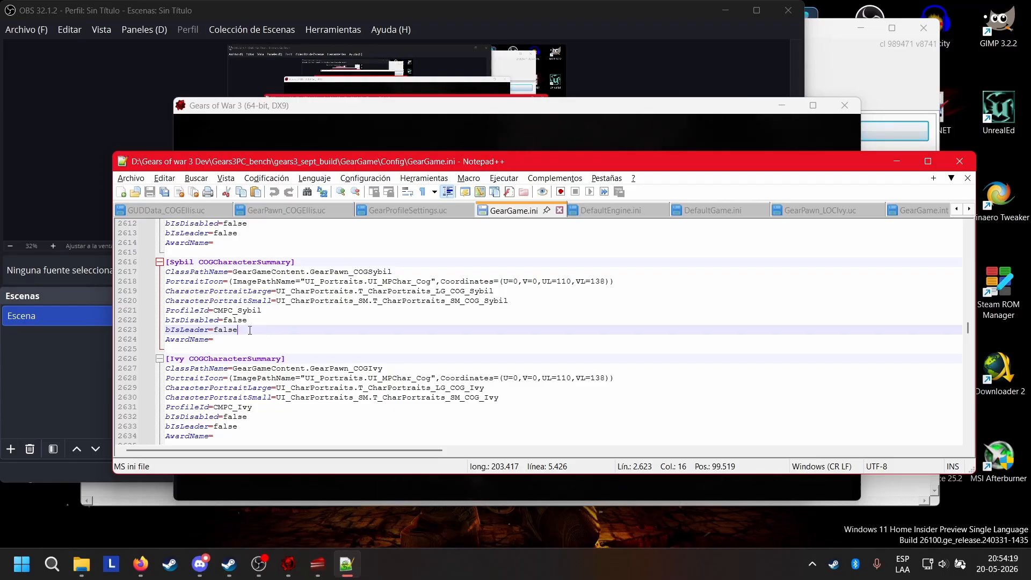
left_click_drag(250, 330, 219, 329)
left_click(247, 329)
left_click_drag(219, 329, 220, 332)
left_click(248, 331)
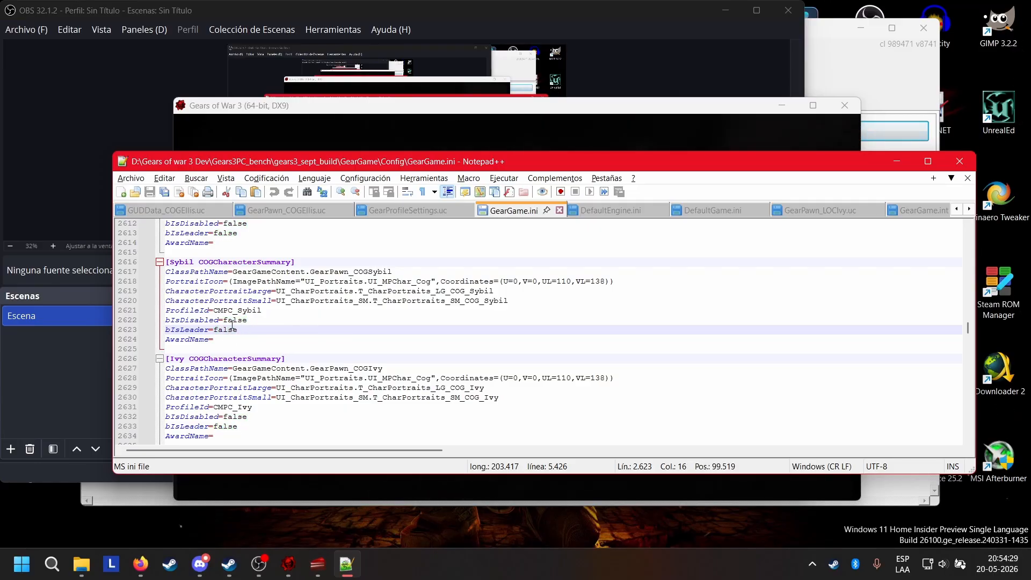
left_click_drag(212, 331, 248, 324)
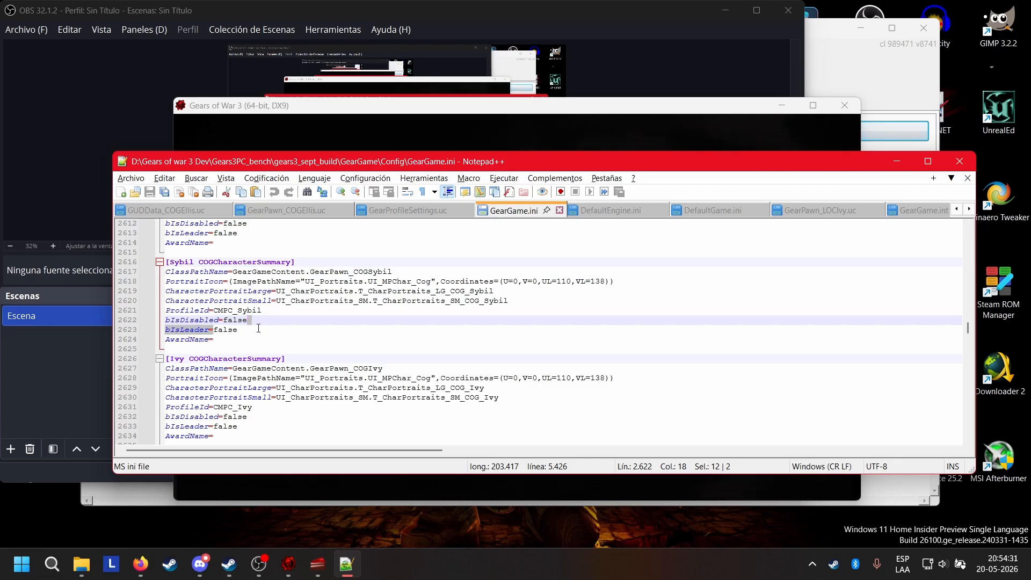
Inspect the ProfileId line with the value CMPC_Sybil in the Sybil section
left_click(258, 328)
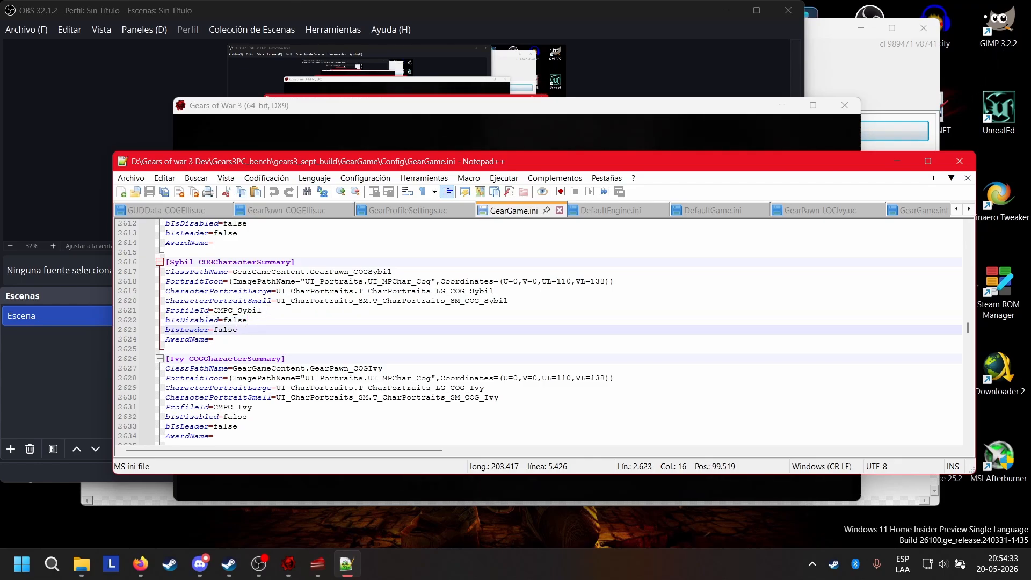
left_click_drag(268, 311, 249, 310)
left_click(278, 307)
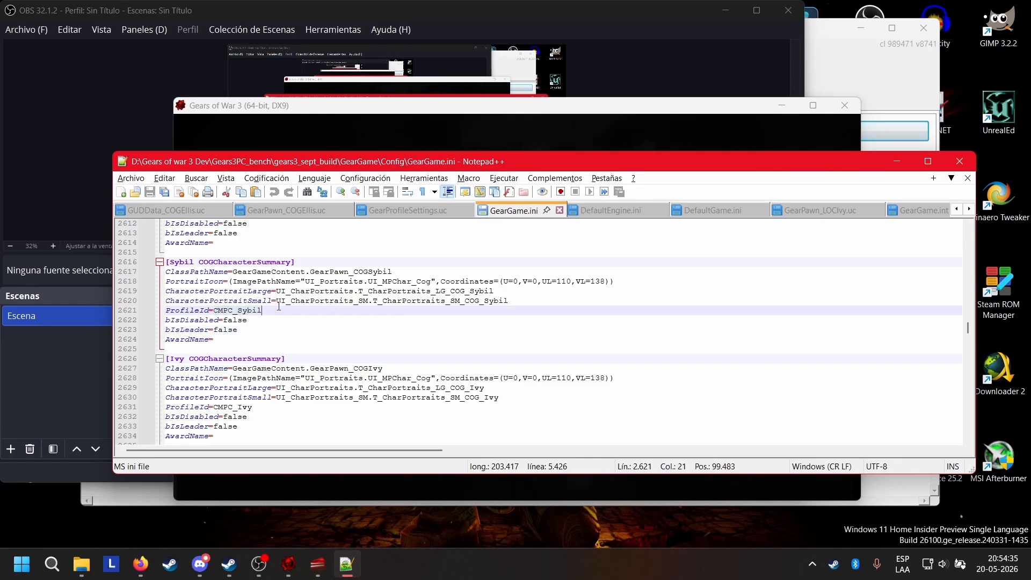
Open GearProfileSettings.uc and highlight the CMPC_Marcus entry in the ECogMPCharacter enum
left_click(422, 210)
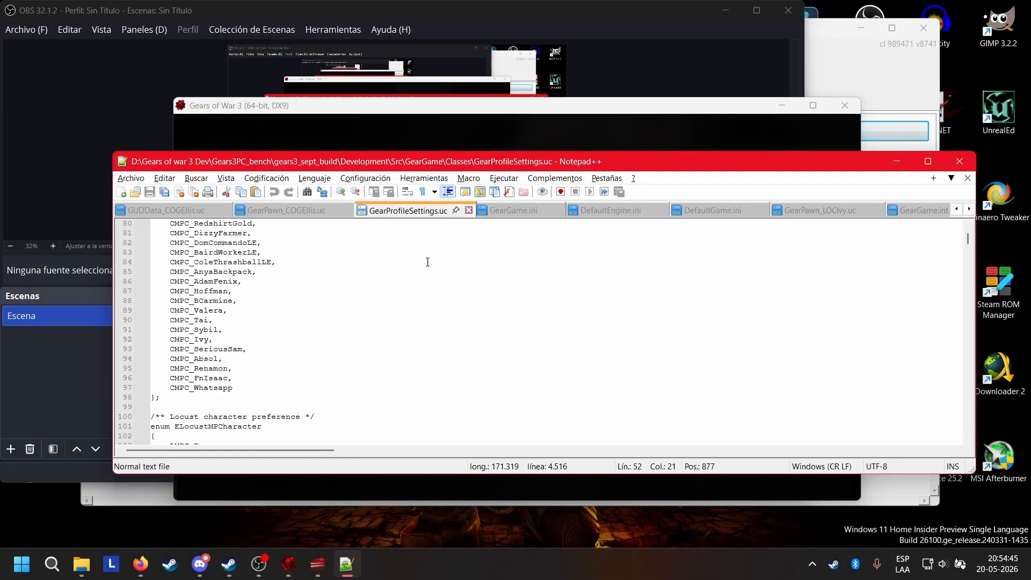
scroll(324, 297, "up", 9)
scroll(296, 297, "up", 3)
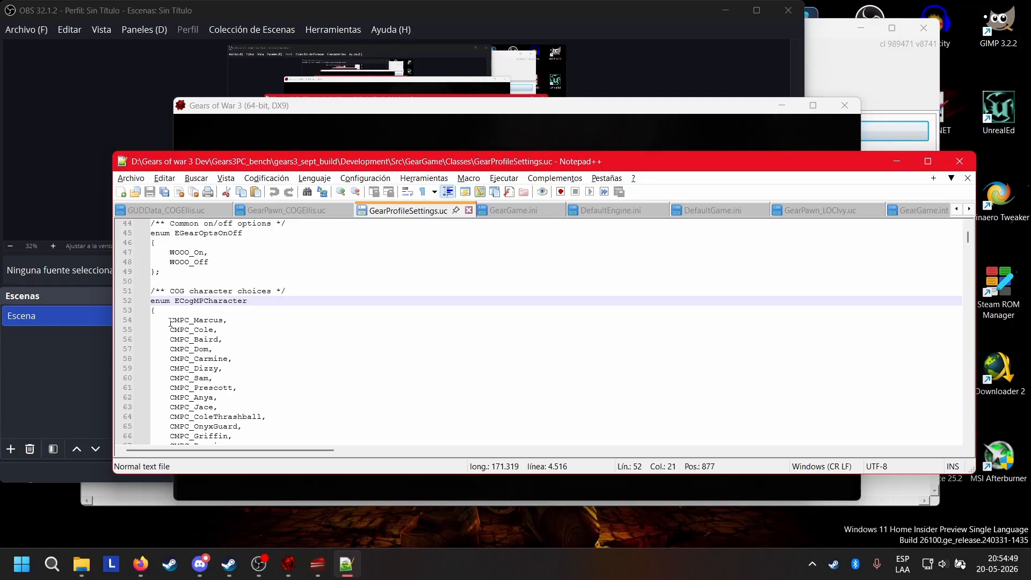
left_click_drag(170, 320, 232, 320)
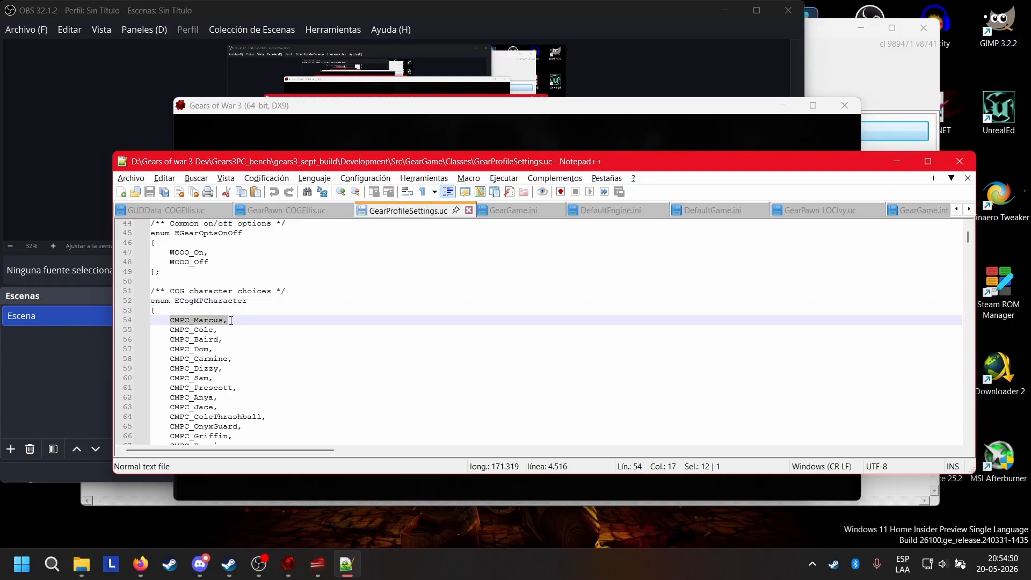
Return to GearGame.ini and review the ProfileId value in the Sybil section again
left_click(516, 209)
mouse_move(270, 310)
left_mouse_down()
mouse_move(200, 310)
mouse_move(256, 313)
left_mouse_up()
left_click(261, 311)
left_click(258, 312)
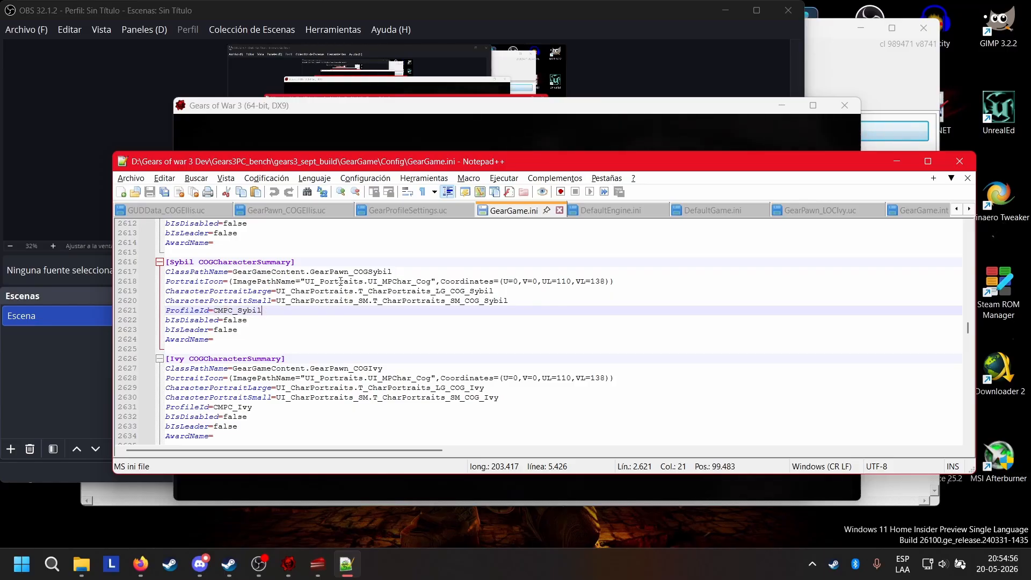
Locate the CMPC_Sybil entry in the ECogMPCharacter enum of GearProfileSettings.uc
left_click(441, 208)
scroll(317, 324, "down", 4)
scroll(317, 324, "down", 4)
left_click(311, 335)
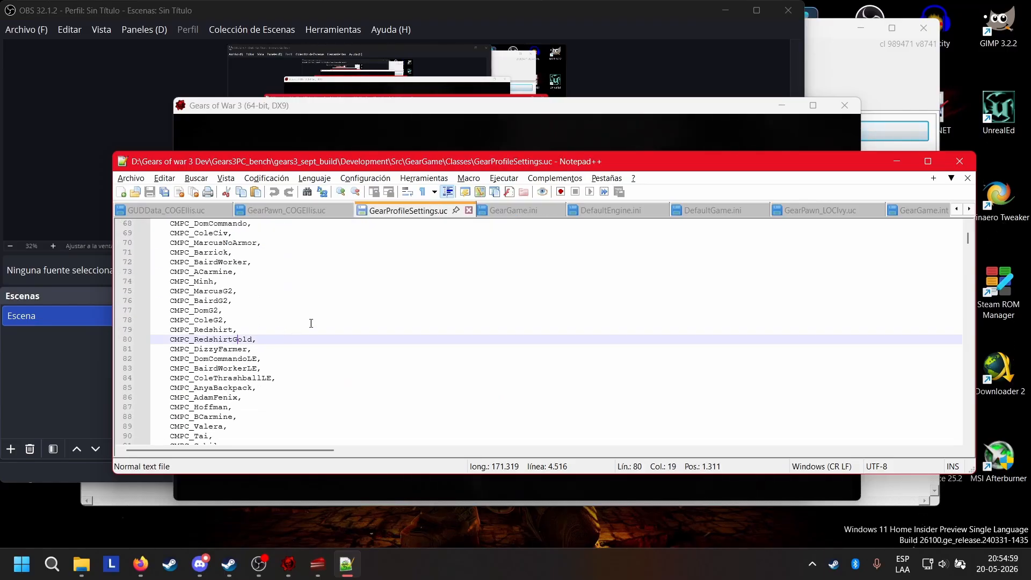
scroll(311, 324, "down", 4)
left_click(232, 341)
left_click(261, 328)
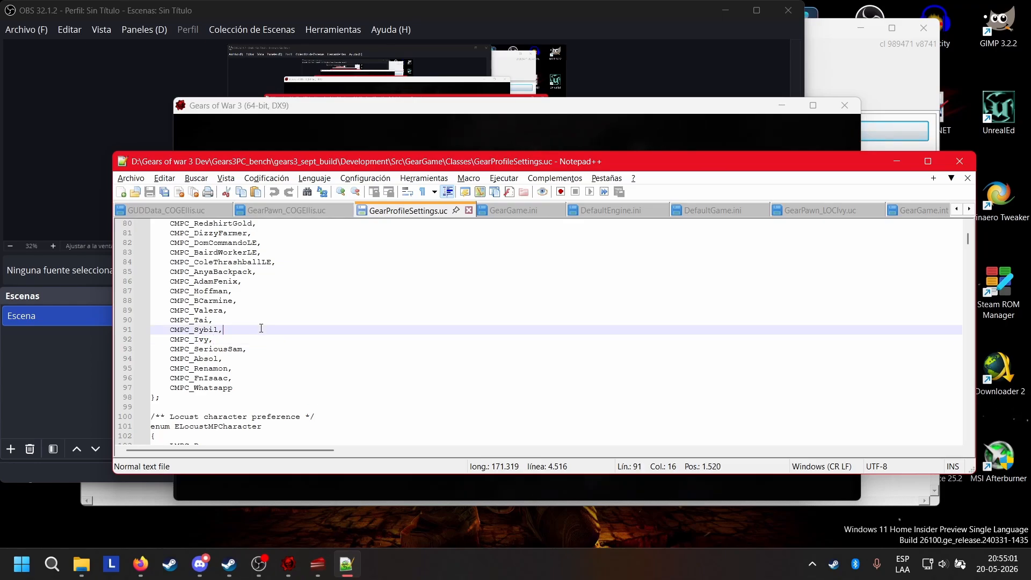
Return to GearGame.ini, switch to Gears of War 3 and preview Sam "Serious" Stone and Ivy in the default character grid
left_click(512, 210)
left_click(781, 130)
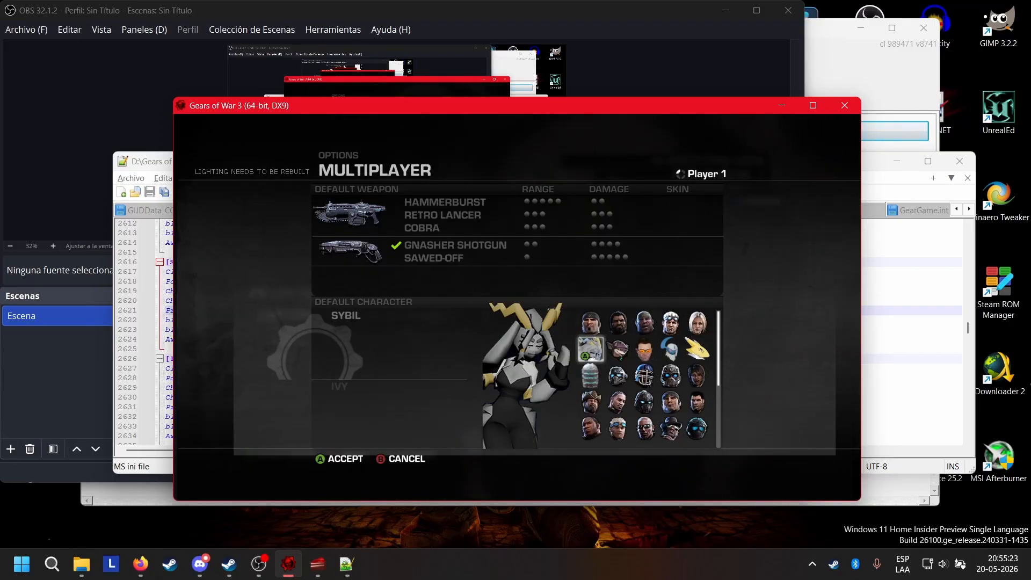
key("Right")
key("Right")
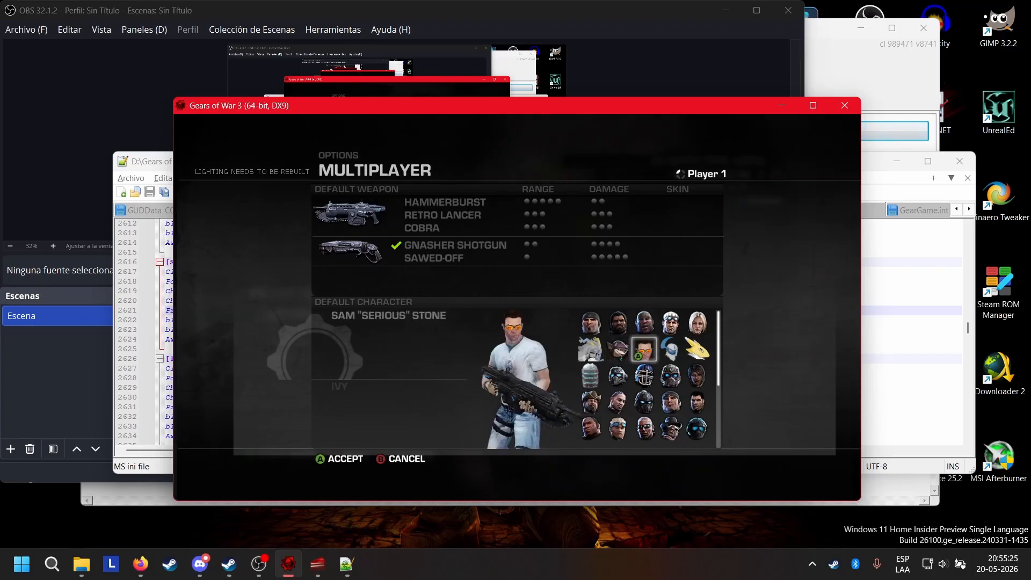
key("Right")
key("Right")
key("Left")
key("Left")
key("Left")
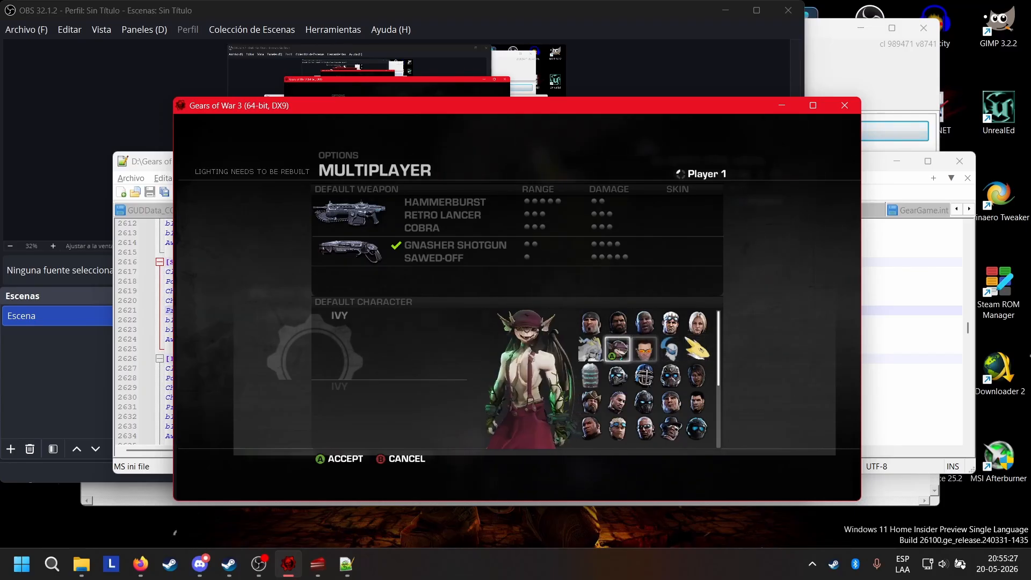
key("Down")
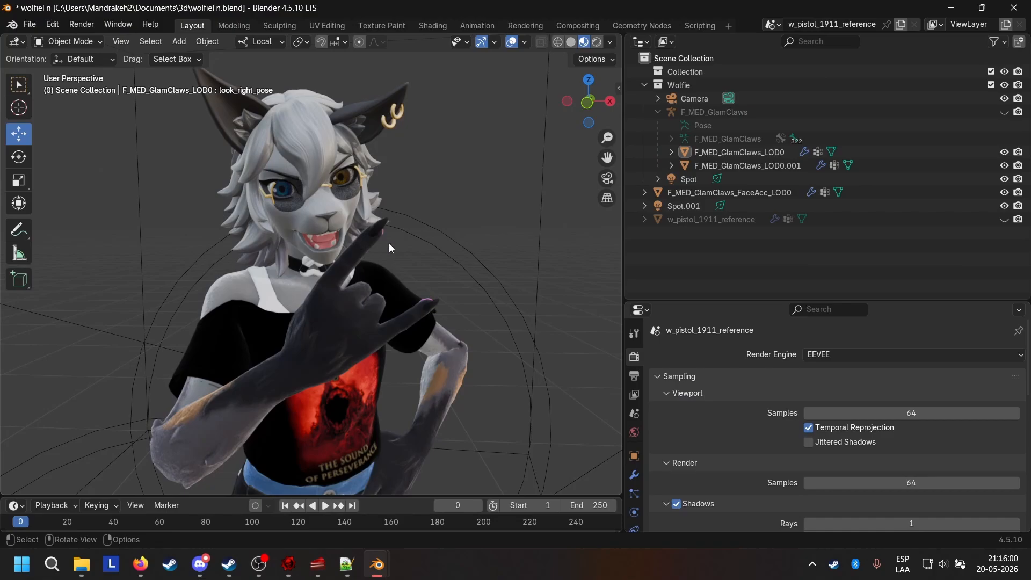
Examine the wolf character model in Blender up close, at full view and from a slightly different angle
scroll(327, 243, "down", 6)
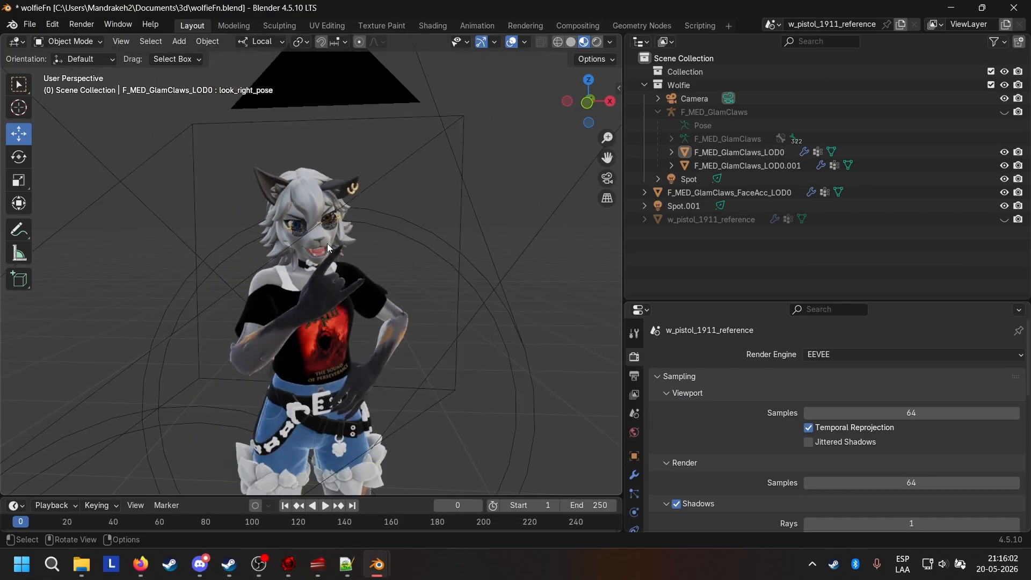
scroll(375, 311, "up", 4)
scroll(376, 313, "up", 4)
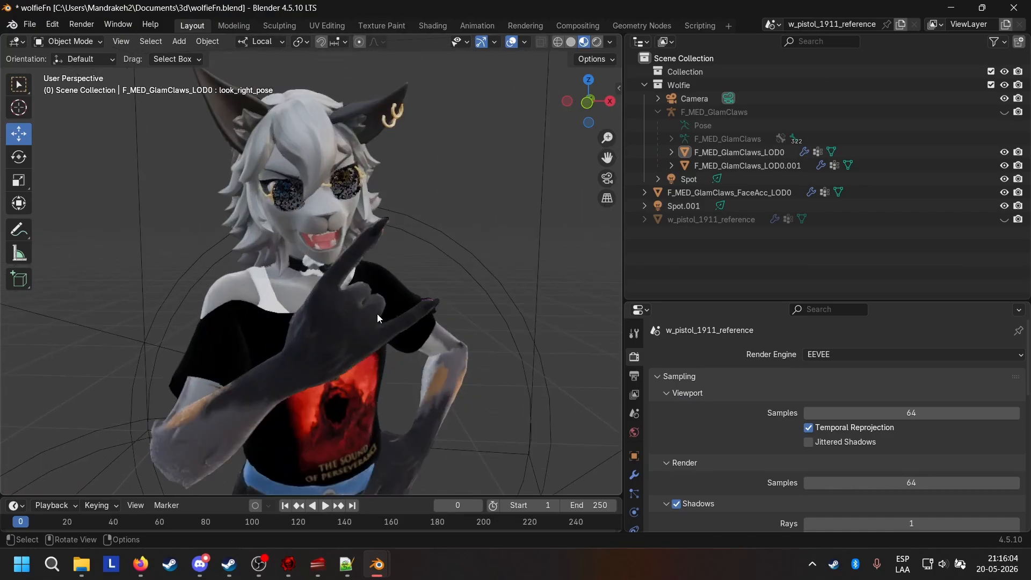
scroll(417, 298, "down", 4)
scroll(462, 276, "up", 1)
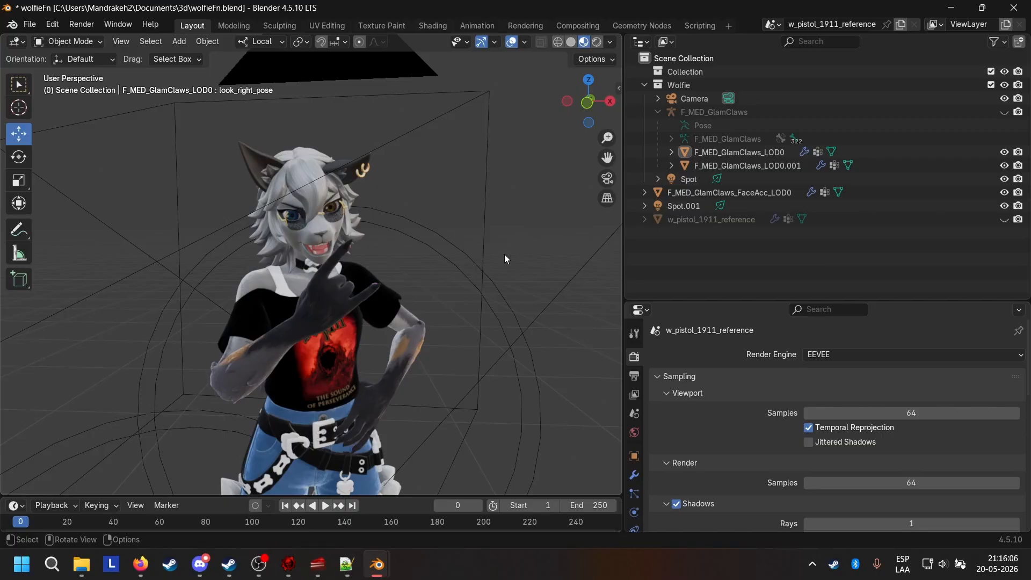
middle_click_drag(504, 253, 481, 255)
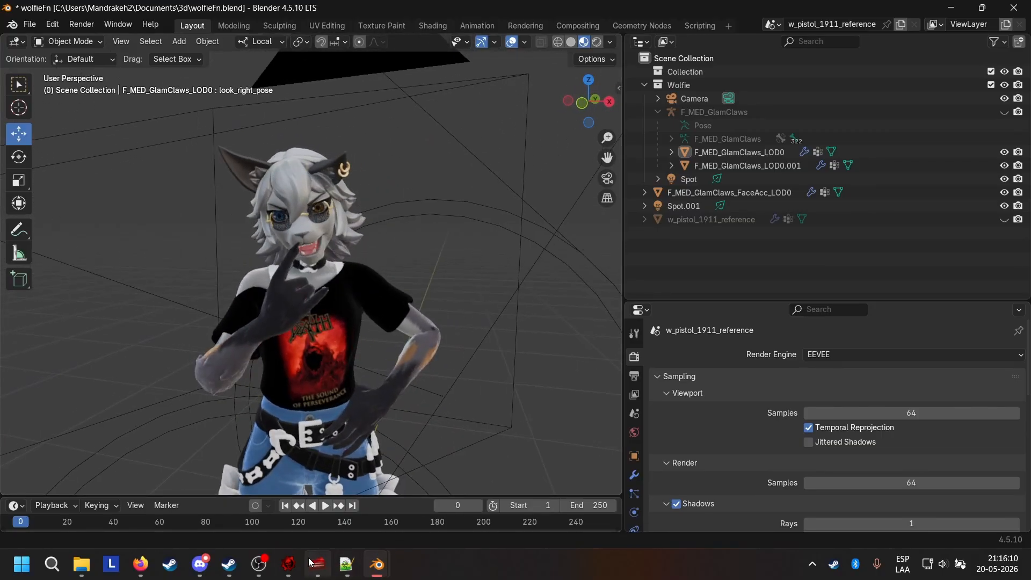
Switch to Gears of War 3, accept Cole Train as the default COG character and reopen the character grid
left_click(288, 564)
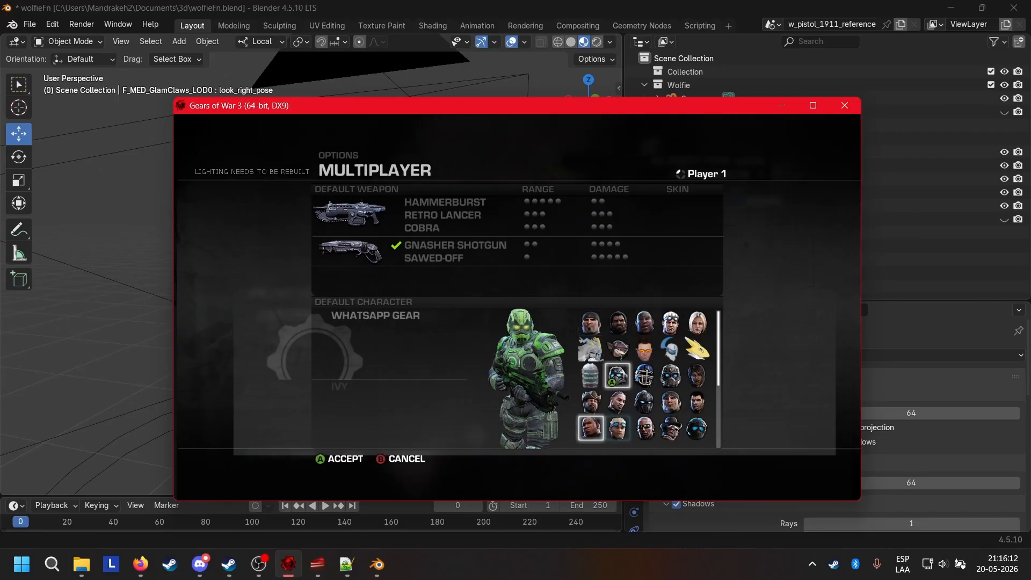
key("Right")
key("Return")
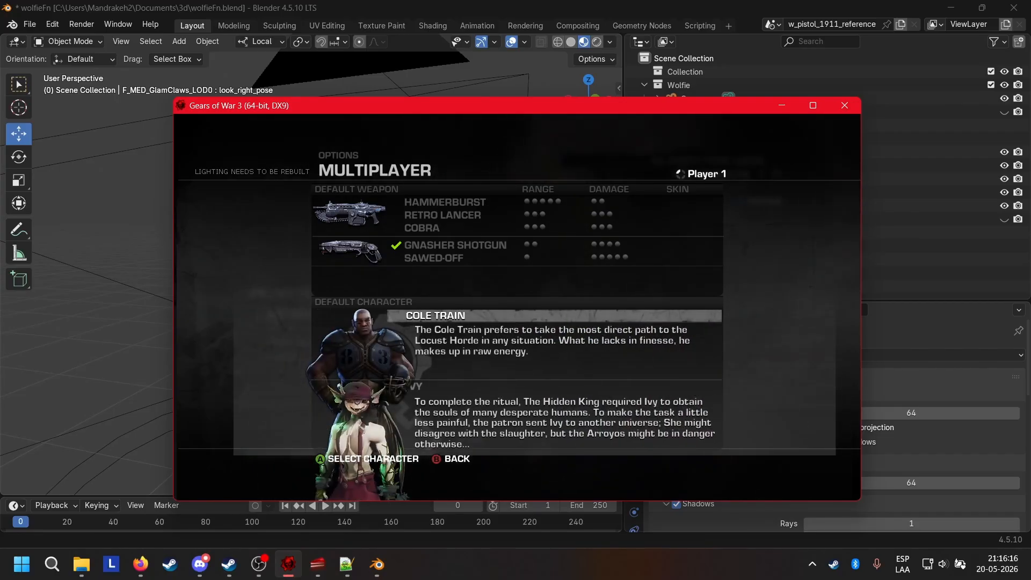
key("Return")
Preview the custom characters Isaac Clarke, Ivy and Sybil in the default character grid
key("Left")
key("Left")
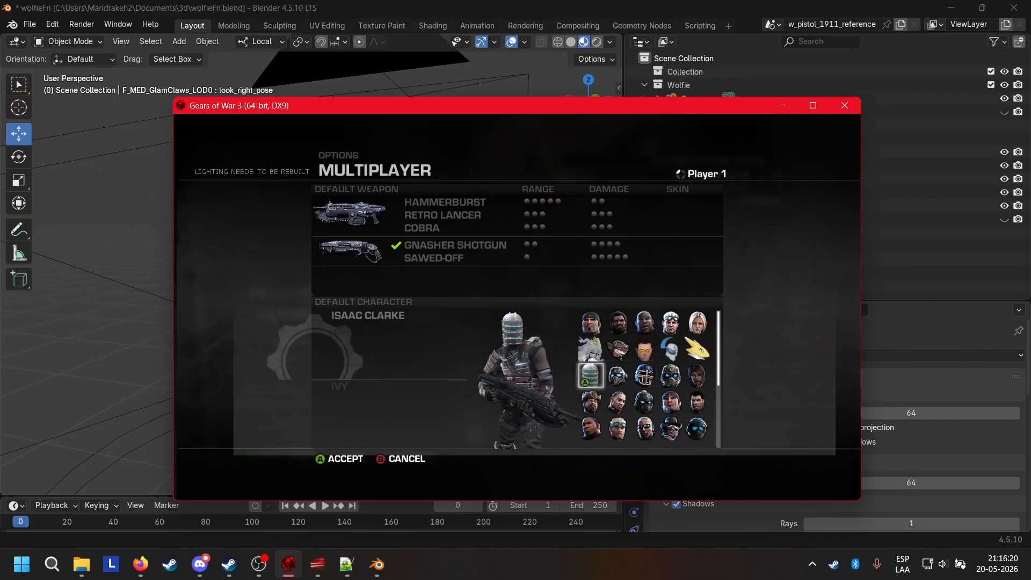
key("Up")
key("Right")
key("Right")
key("Right")
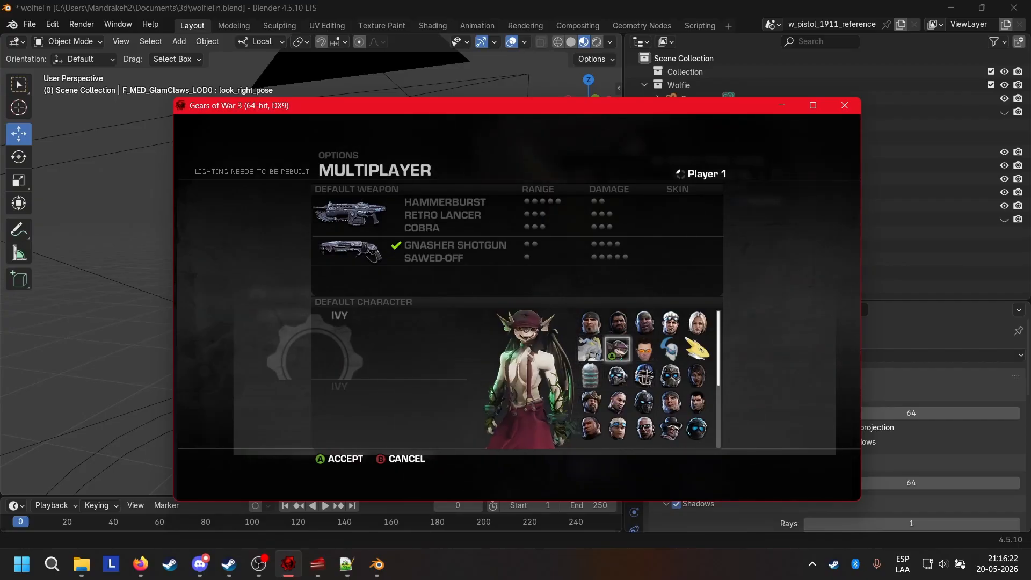
key("Left")
key("Left")
key("Right")
key("Left")
key("Left")
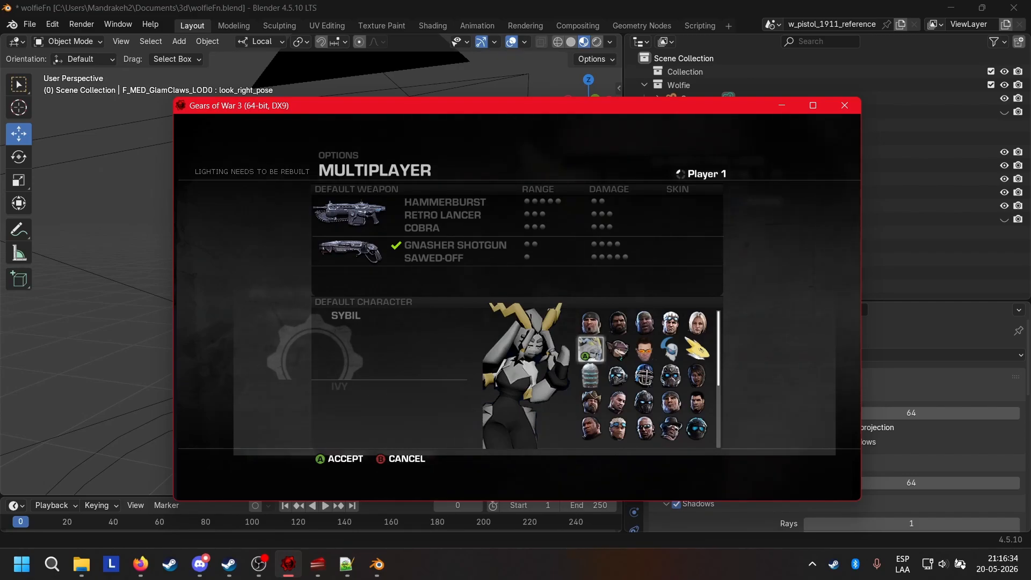
Preview the custom characters from Sybil to Absol and Renamon, and return to Ivy
key("Right")
key("Right")
key("Right")
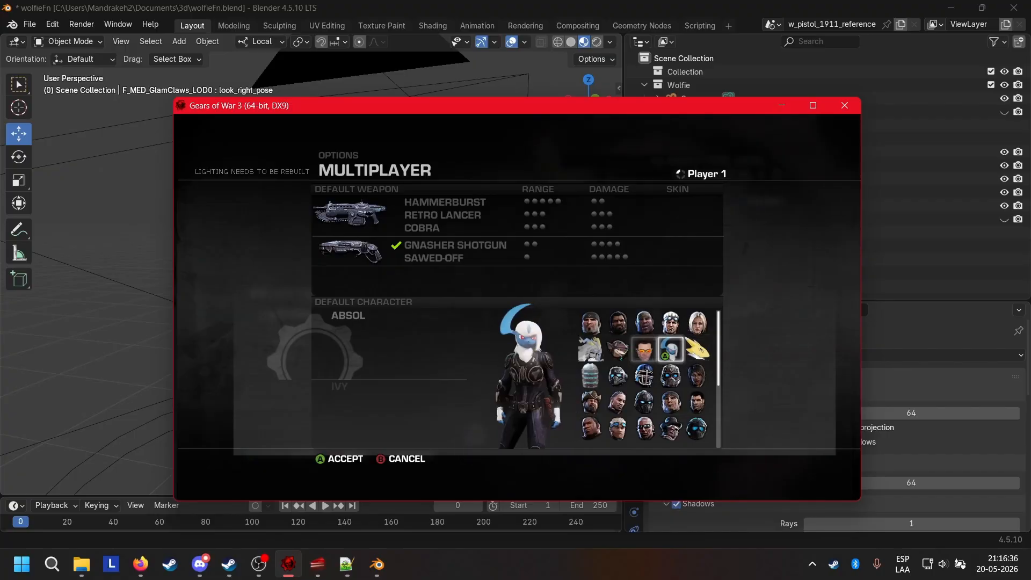
key("Right")
key("Left")
key("Left")
key("Left")
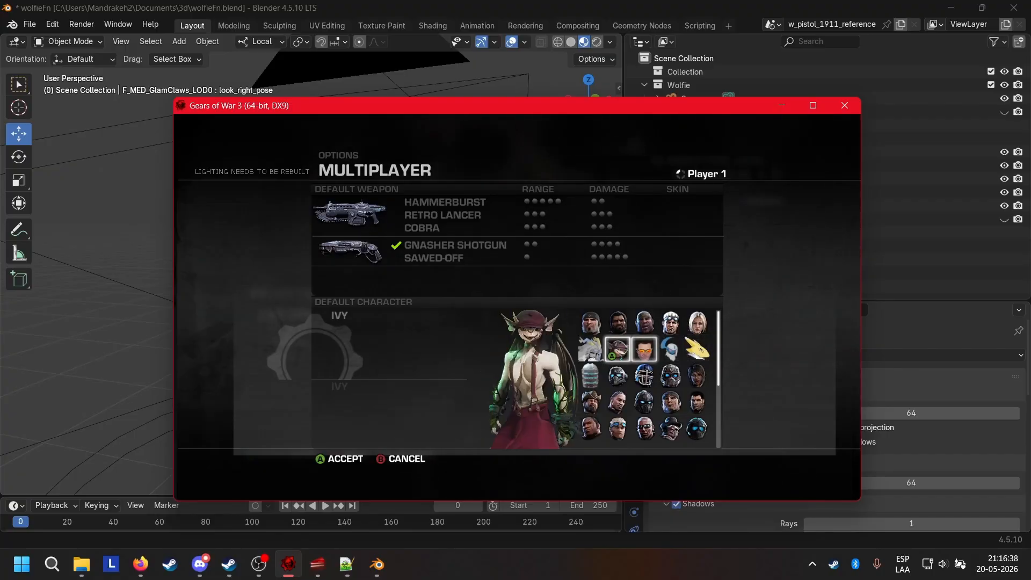
Compare Sam "Serious" Stone, Absol and Renamon within the custom character row
key("Right")
key("Right")
key("Right")
key("Left")
key("Left")
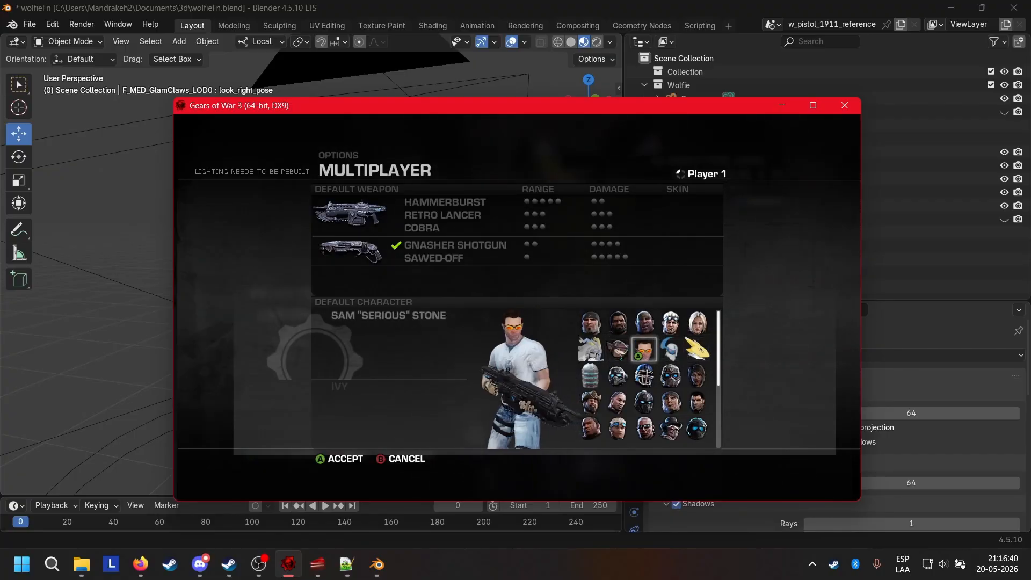
key("Right")
key("Right")
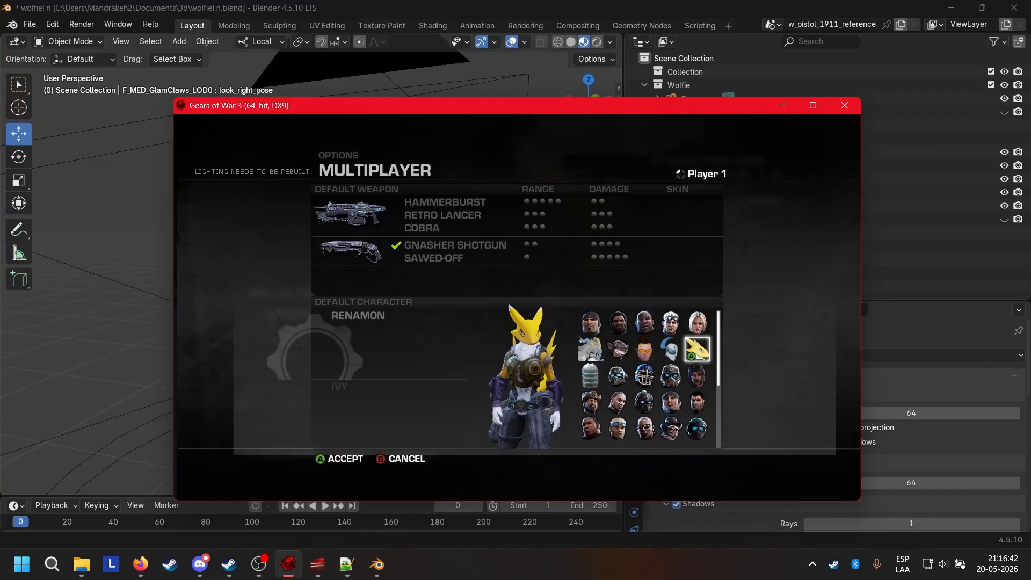
key("Left")
key("Left")
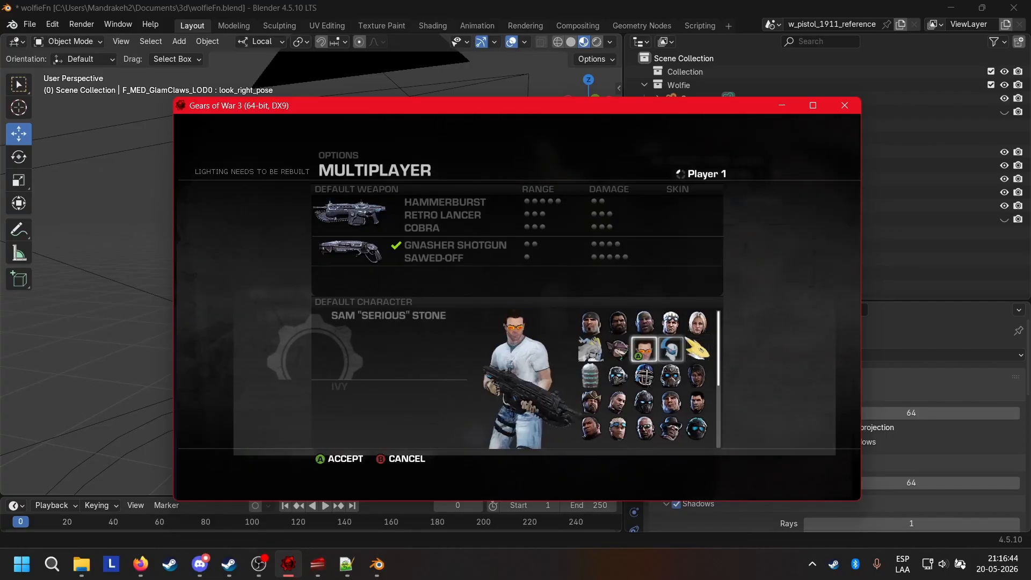
Browse the custom characters between the second and third grid rows, ending on Isaac Clarke
key("Left")
key("Down")
key("Left")
key("Right")
key("Up")
key("Right")
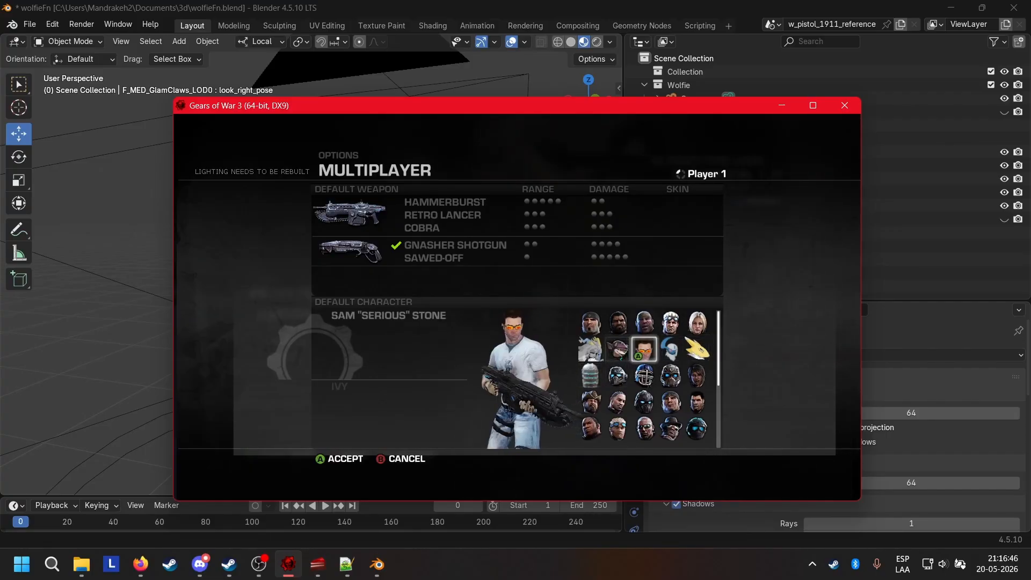
key("Right")
key("Right")
key("Left")
key("Left")
key("Left")
key("Down")
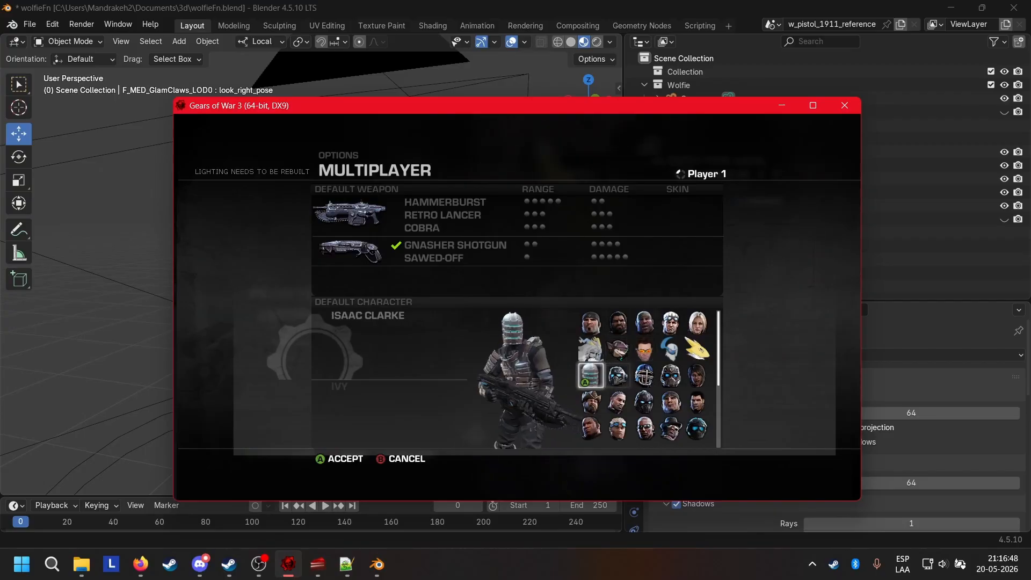
Preview Renamon at the end of the custom character row and Isaac Clarke in the row below
key("Up")
key("Right")
key("Right")
key("Right")
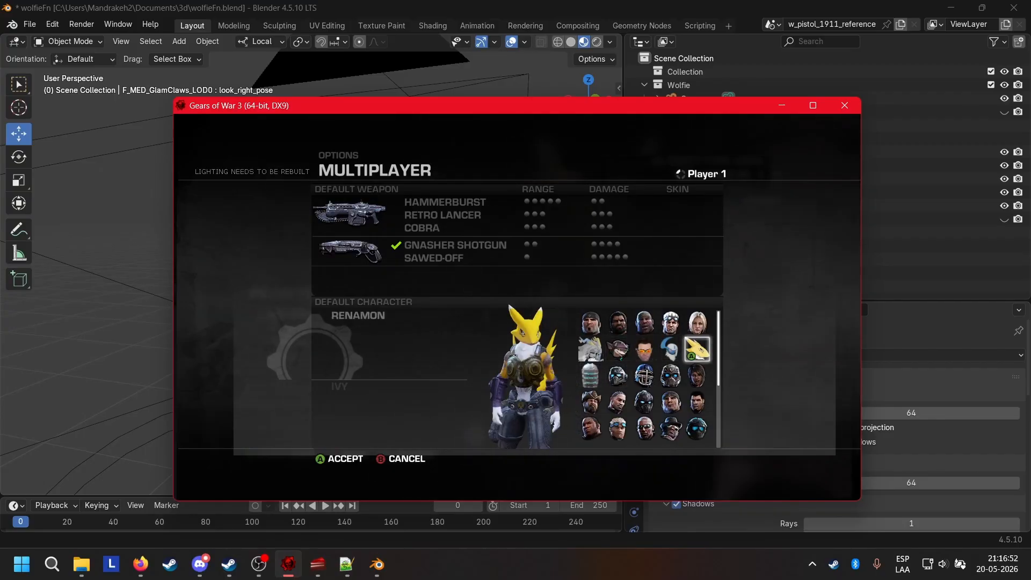
key("Left")
key("Left")
key("Left")
key("Down")
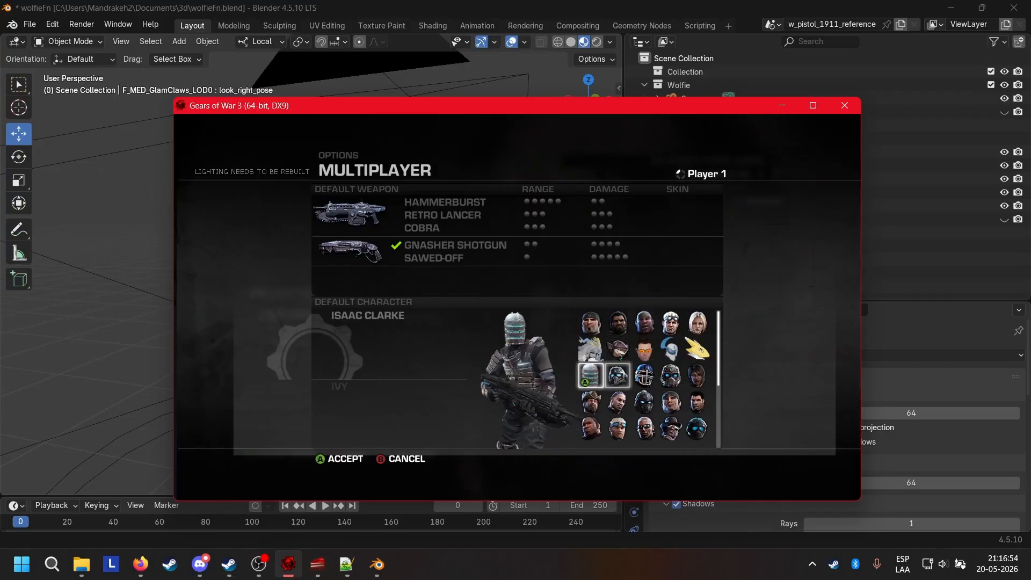
Go back up to the custom character row and preview Absol and Renamon once more
key("Up")
key("Right")
key("Right")
key("Right")
key("Left")
key("Right")
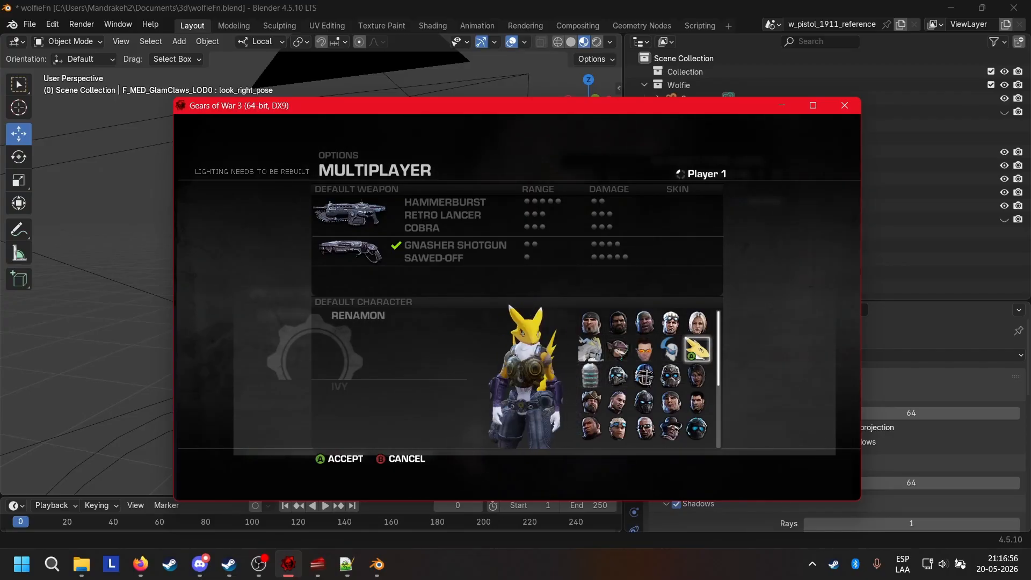
Switch to Blender and import the COG_RetroLancer FBX model into the character scene
key("alt+Tab")
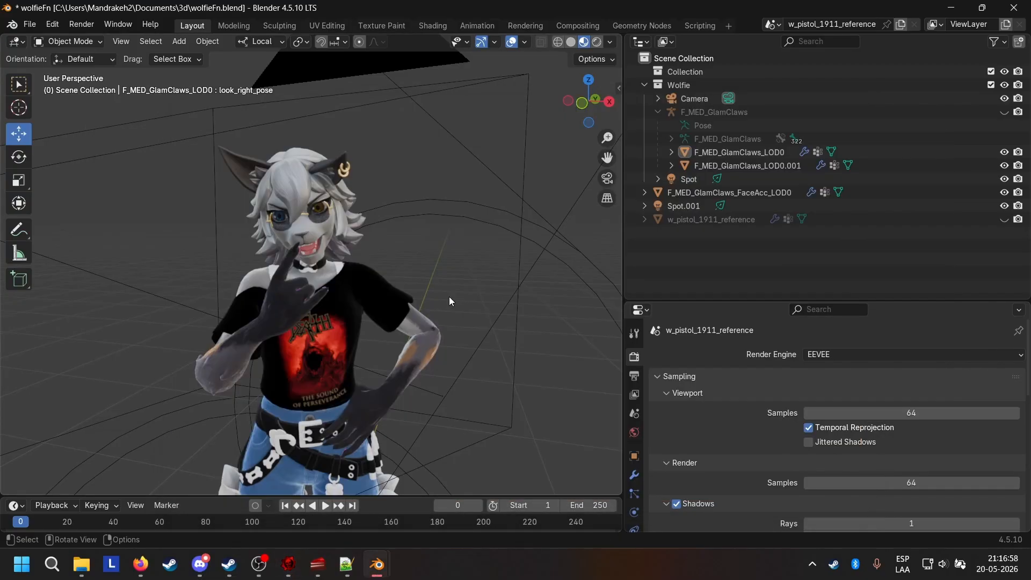
middle_click_drag(449, 297, 472, 227)
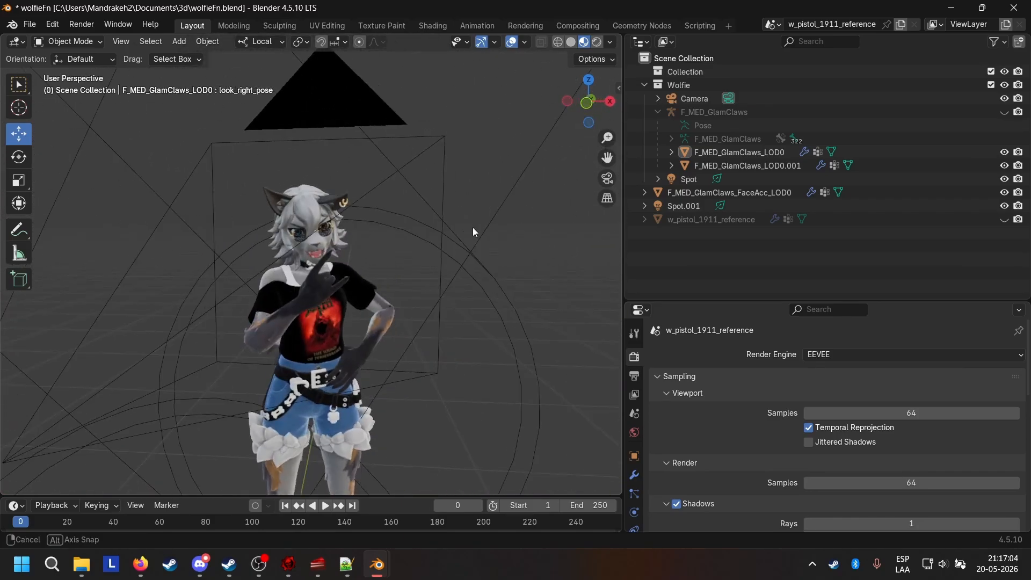
left_click(29, 24)
mouse_move(72, 213)
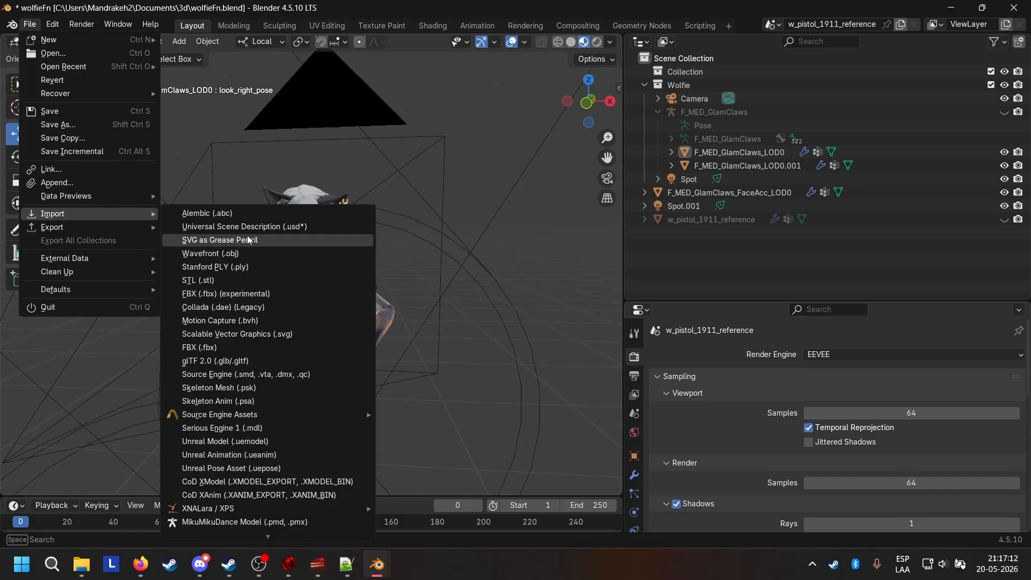
left_click(250, 345)
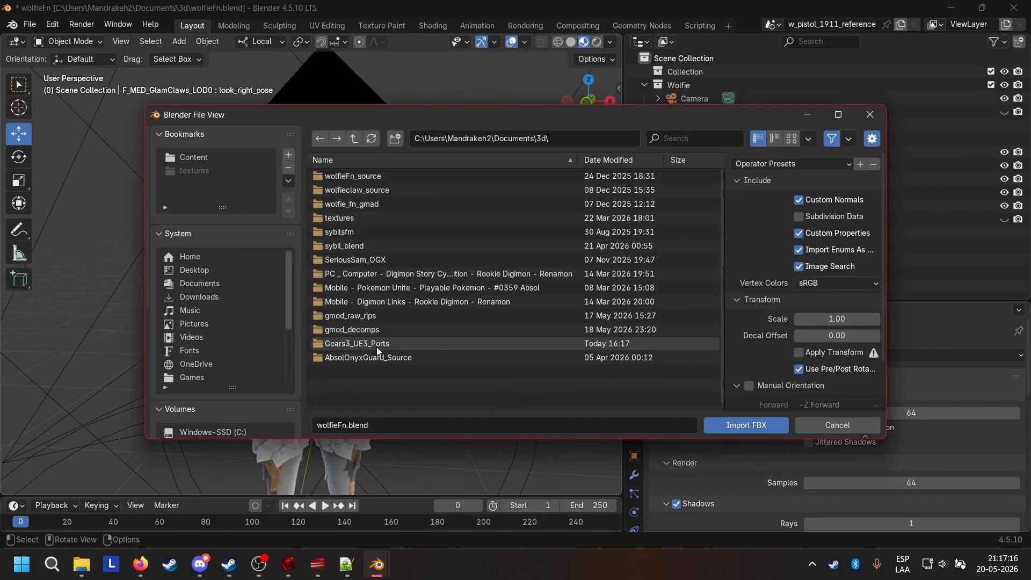
scroll(301, 332, "down", 8)
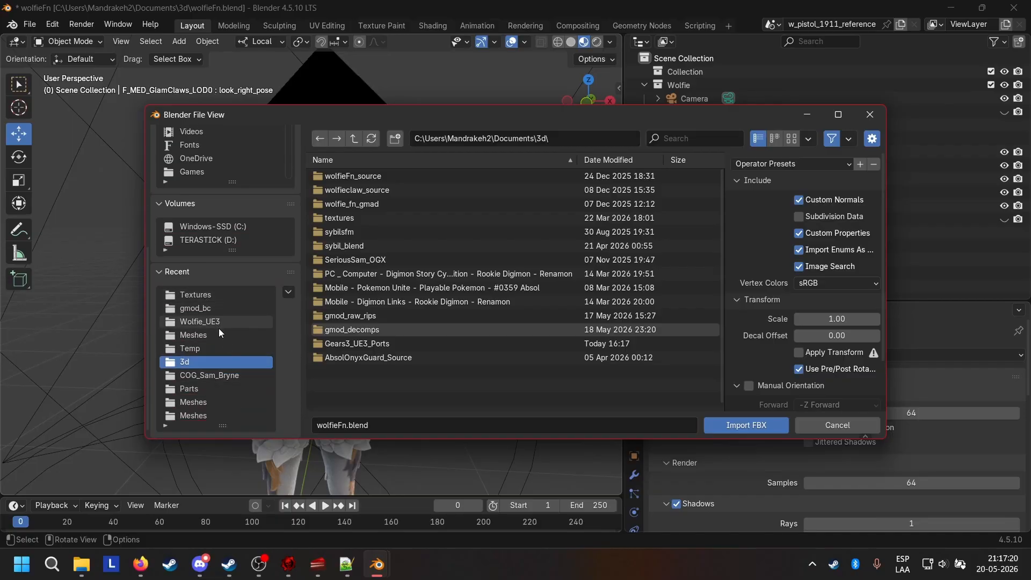
left_click(246, 243)
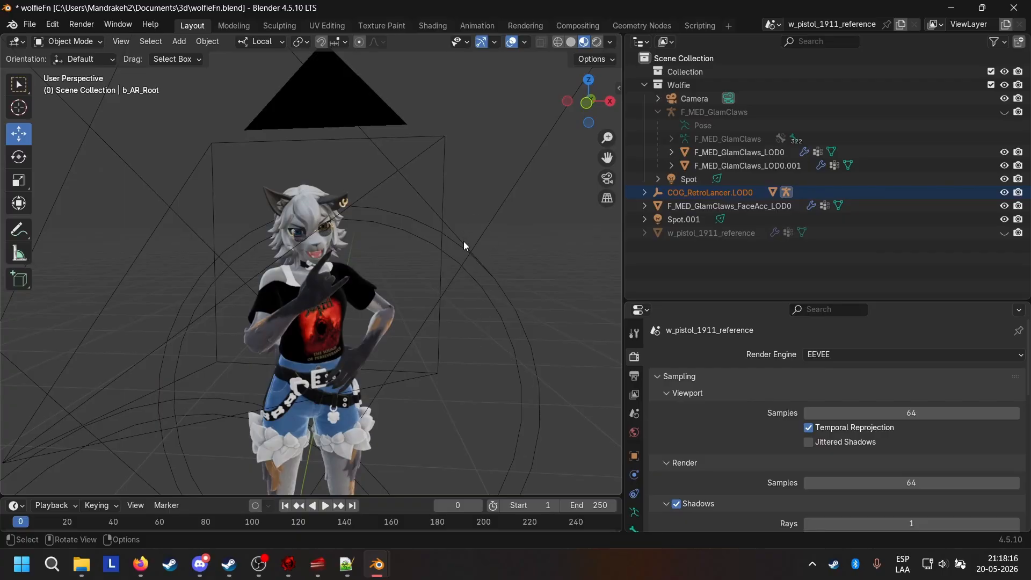
Select the imported Retro Lancer mesh and bring up its 000.MI_COG_RetroLancerII material nodes in the Shading workspace
middle_click_drag(466, 275, 465, 54, "shift")
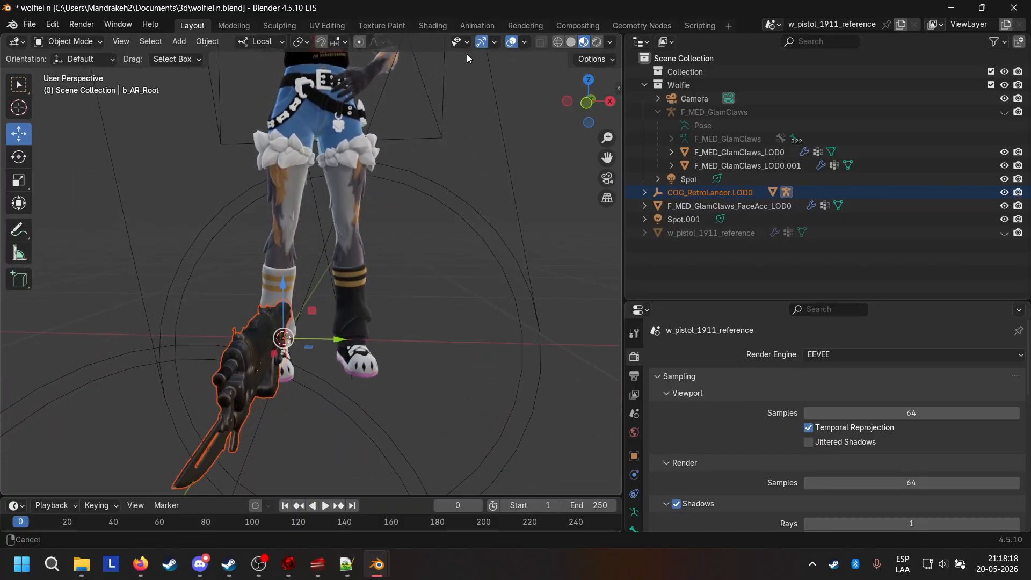
middle_click_drag(314, 276, 358, 371)
left_click(345, 379)
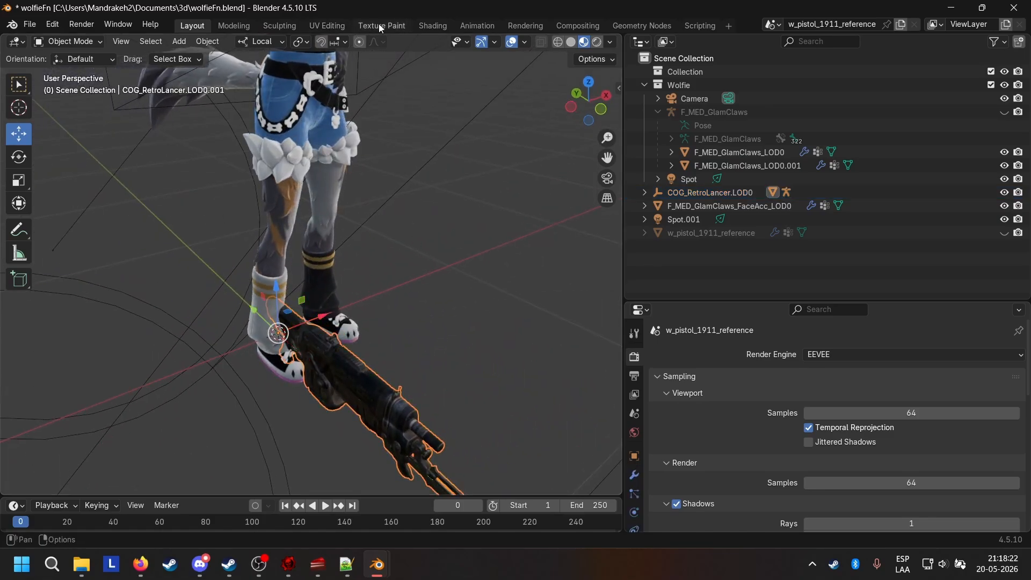
left_click(429, 25)
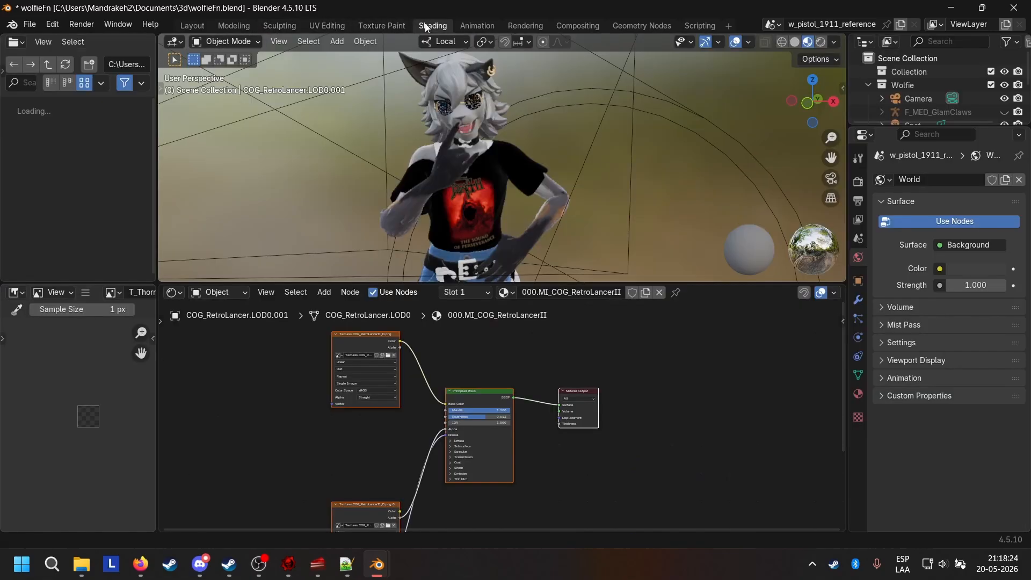
middle_click_drag(434, 215, 495, 204)
middle_click_drag(495, 204, 460, 220)
middle_click_drag(413, 449, 454, 315)
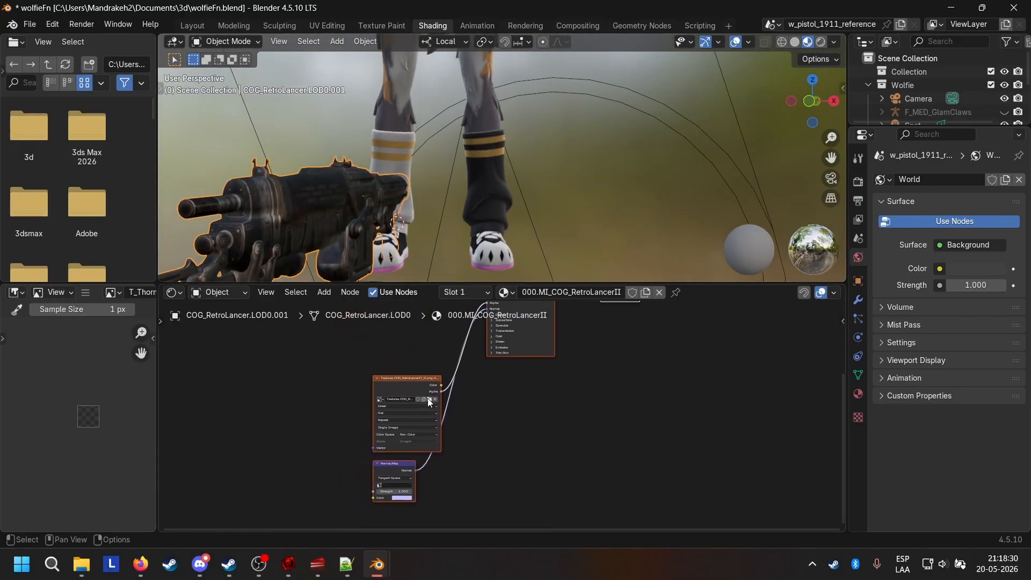
Disconnect the Normal Map node from the Principled BSDF and add an Image Texture node above the Normal Map
left_click_drag(418, 390, 369, 369)
middle_click_drag(462, 391, 413, 452)
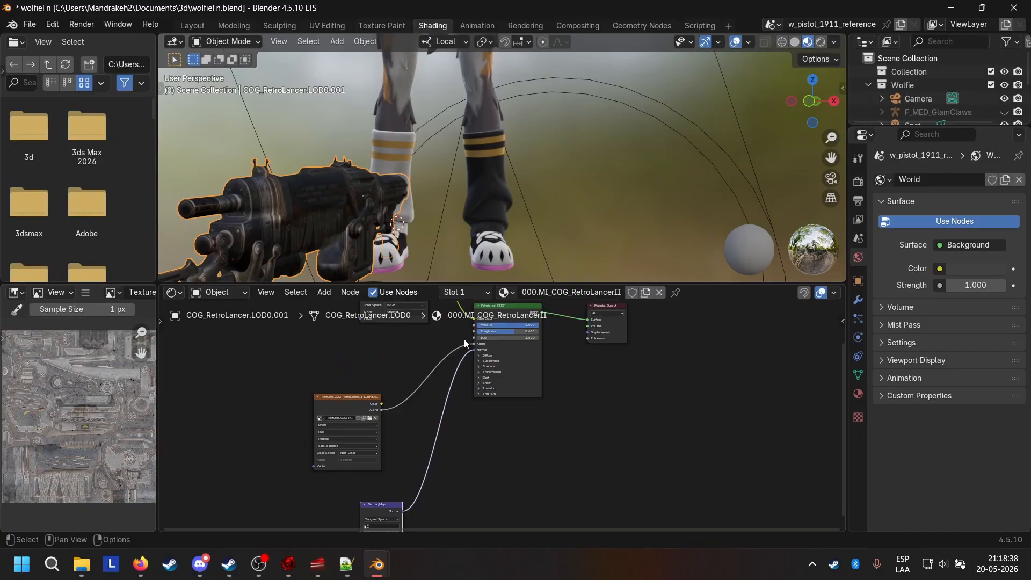
left_click_drag(471, 351, 395, 397)
left_click(324, 291)
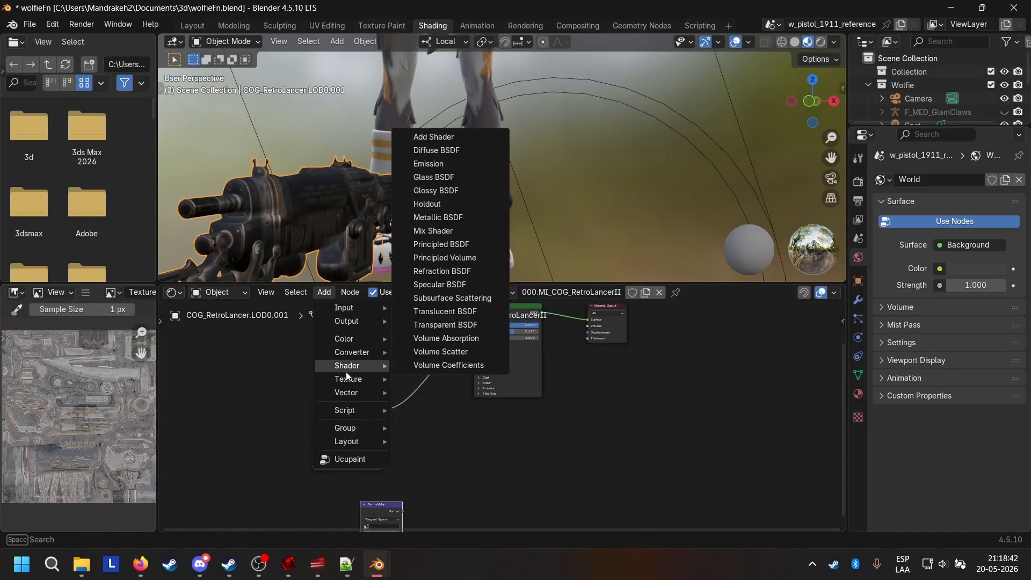
mouse_move(368, 384)
left_click(439, 284)
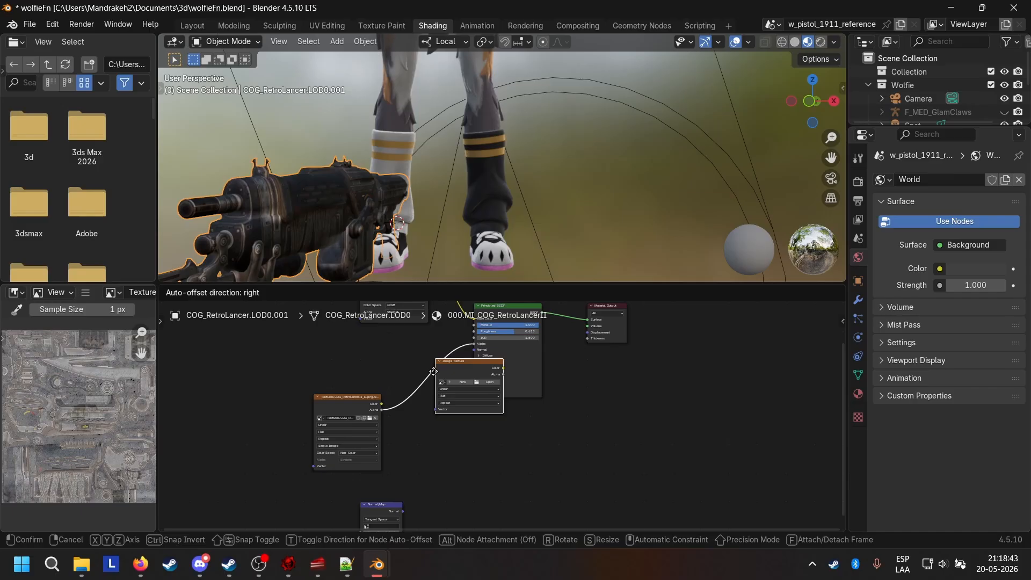
left_click(394, 430)
Browse the Gears3Exports and COG_RetroLancer folders for a texture to load into the new Image Texture node
left_click(444, 454)
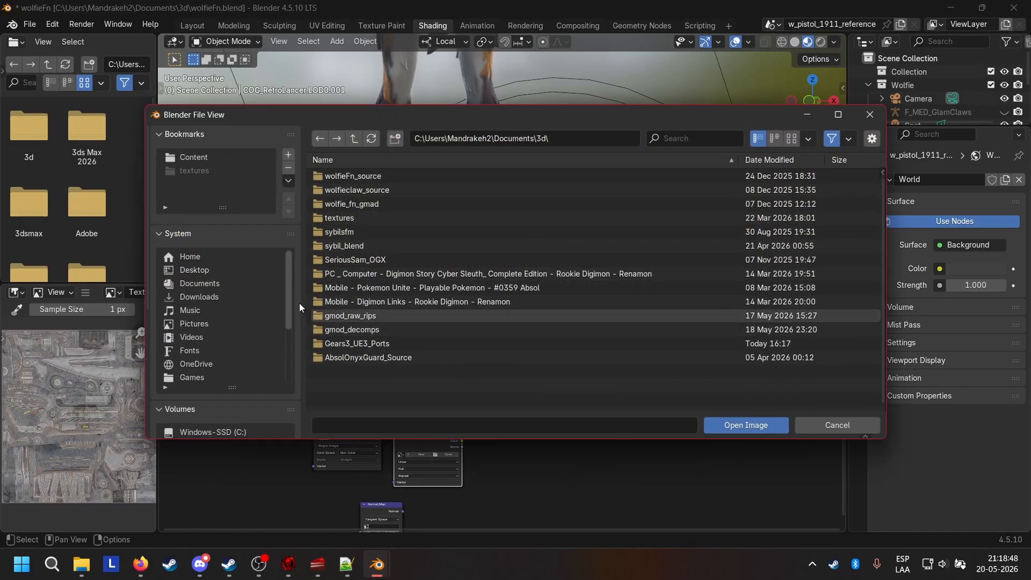
scroll(294, 296, "down", 3)
scroll(295, 305, "down", 5)
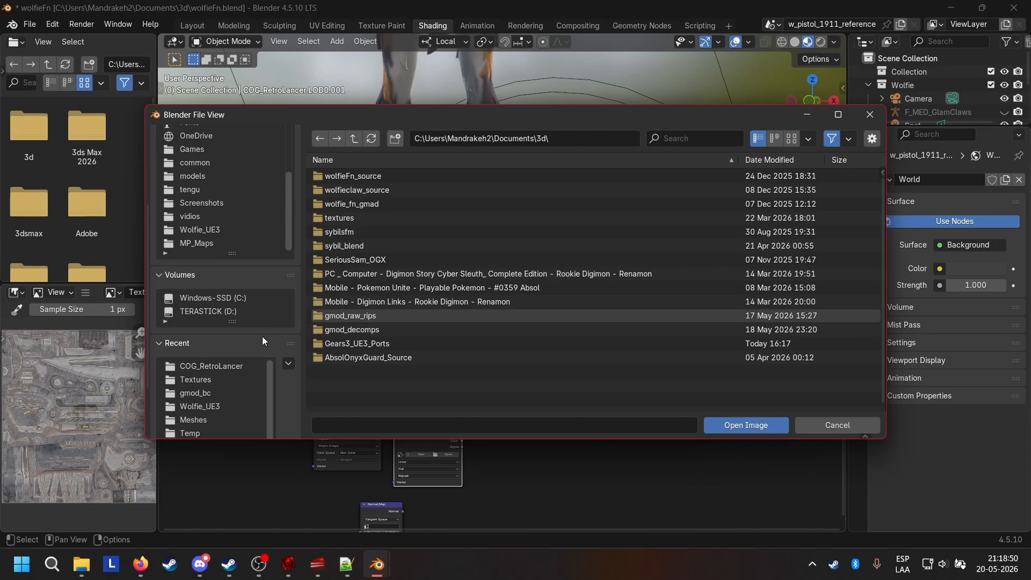
left_click(237, 368)
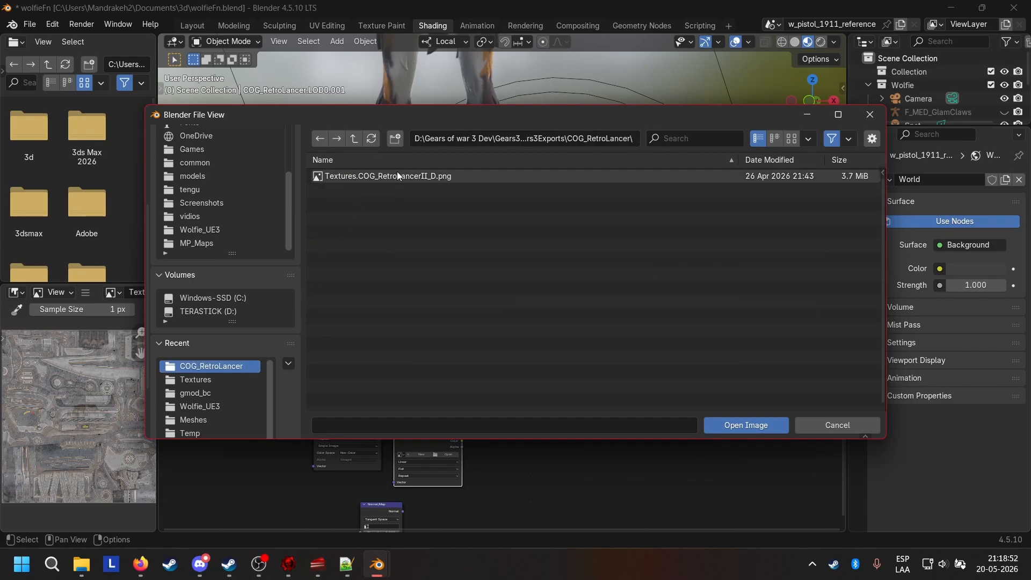
left_click(353, 139)
scroll(384, 287, "down", 5)
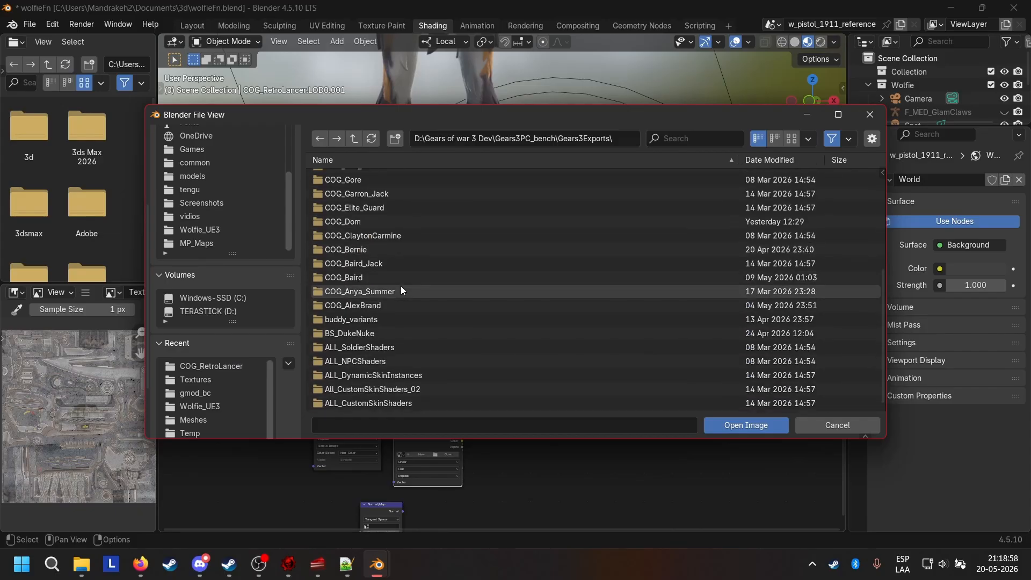
scroll(400, 285, "up", 5)
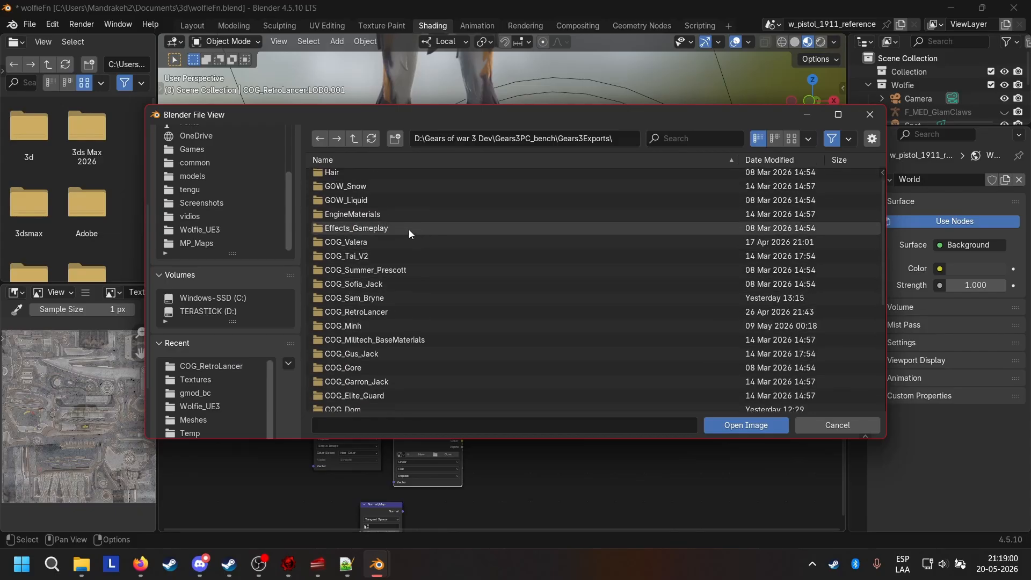
scroll(408, 228, "down", 2)
left_click(400, 256)
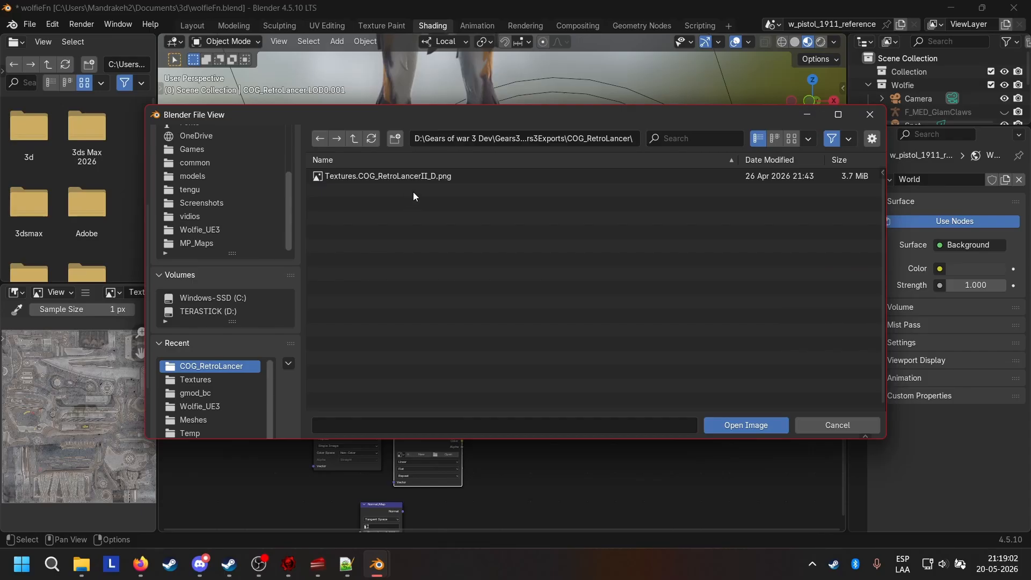
Close the running Gears of War 3 game and show the COG_RetroLancer package in the Unreal Editor, filtering packages by "retro"
mouse_move(294, 567)
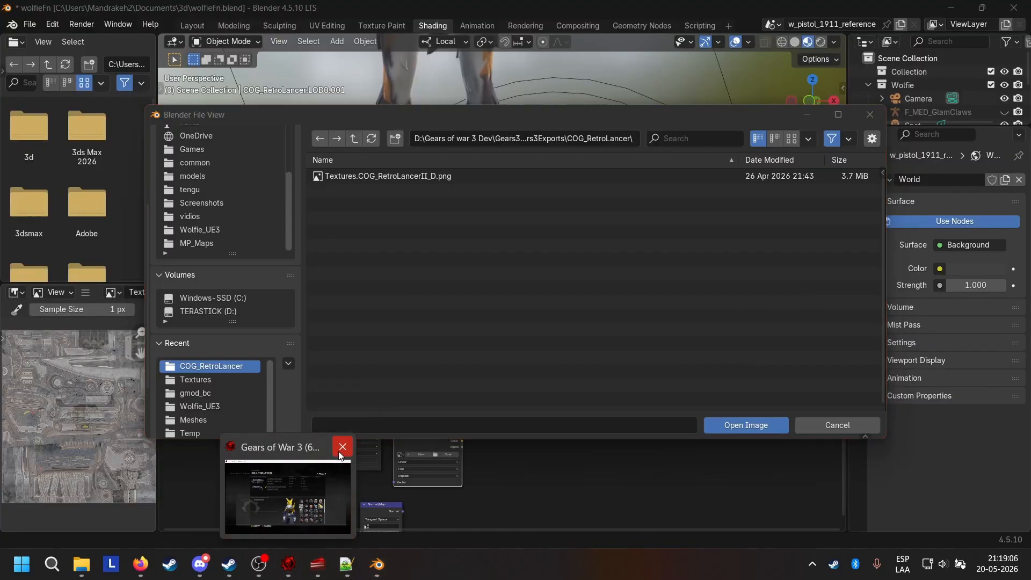
left_click(341, 451)
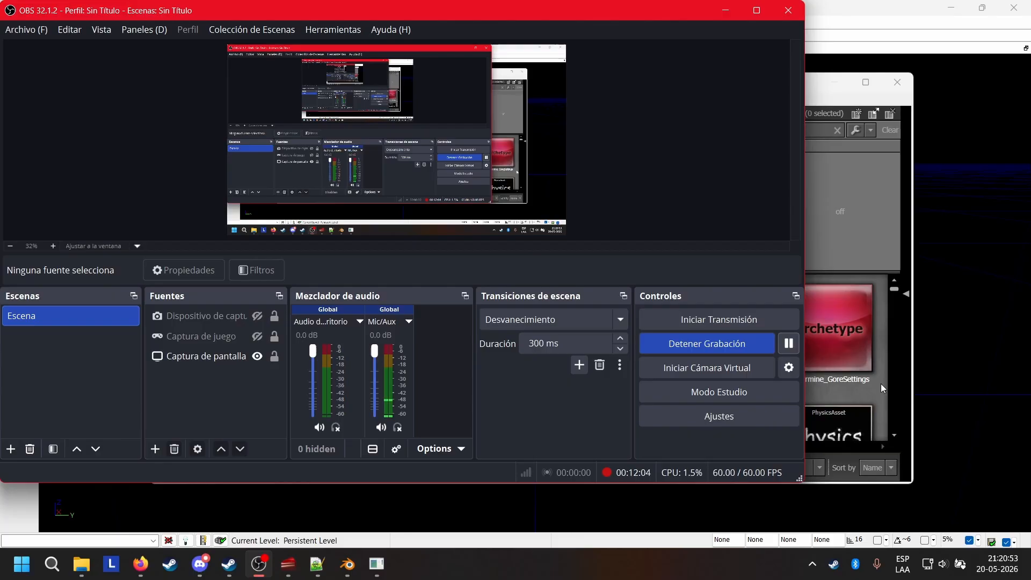
left_click(882, 387)
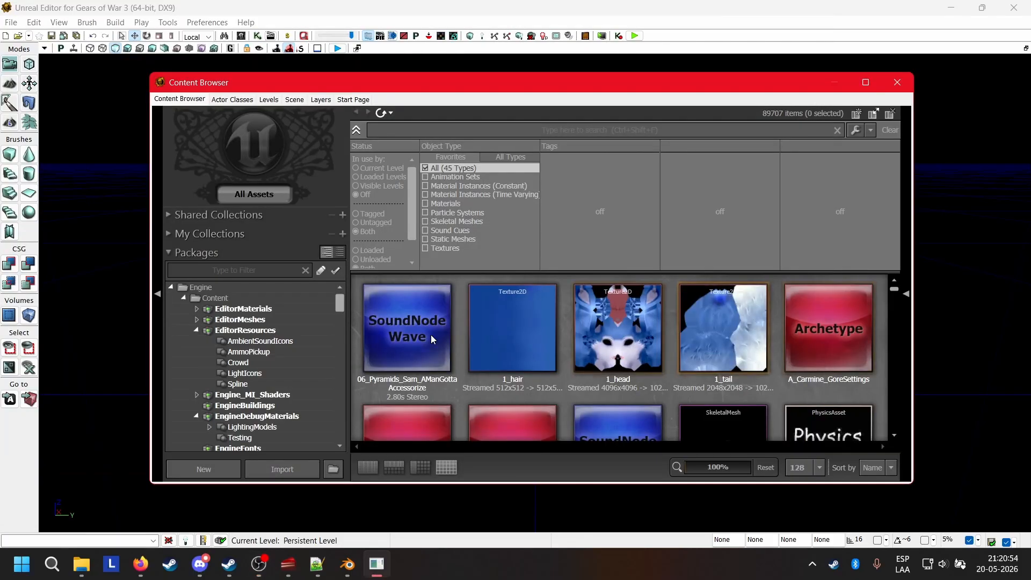
scroll(260, 349, "down", 2)
scroll(260, 349, "up", 2)
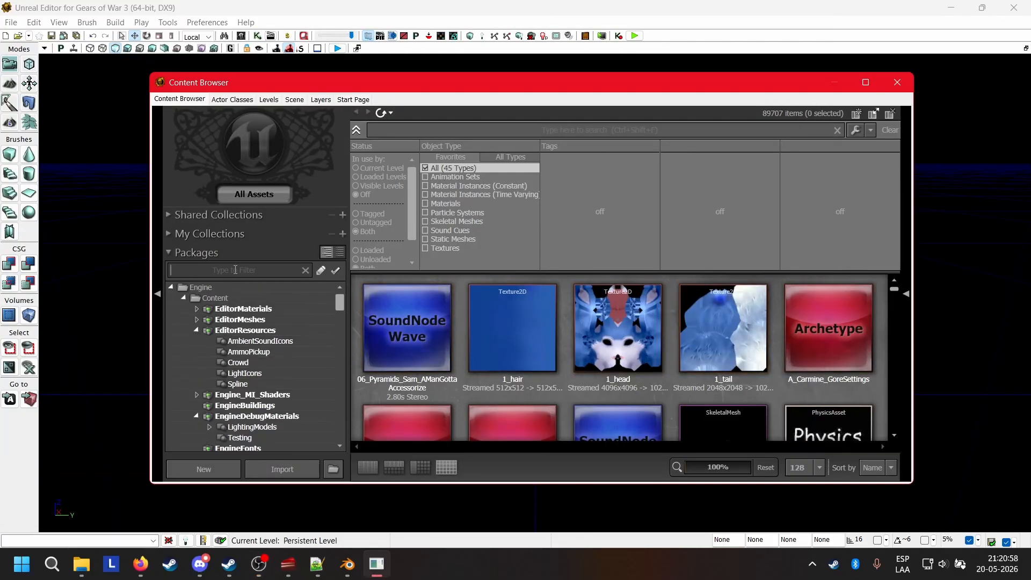
type("retro")
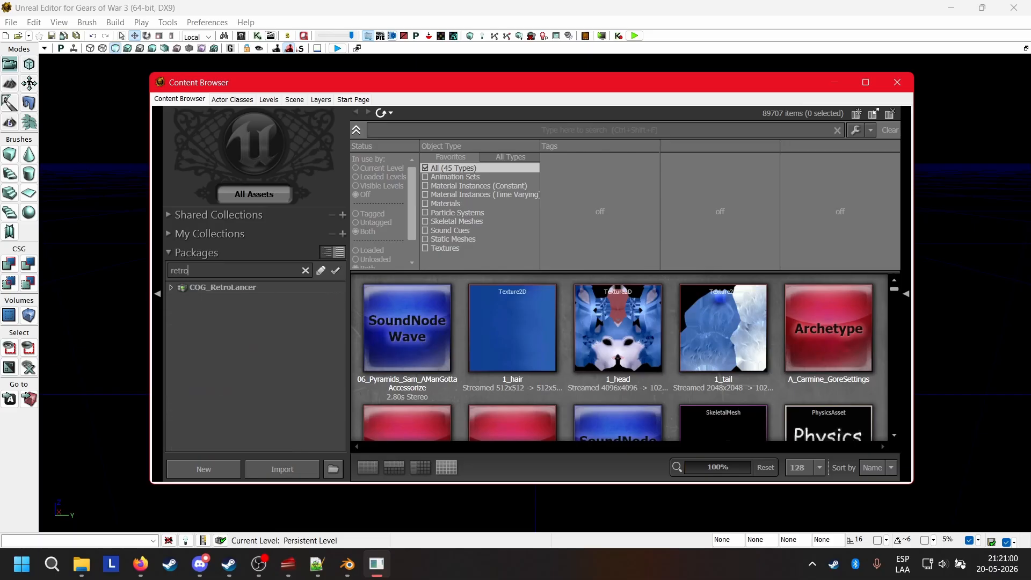
left_click(214, 286)
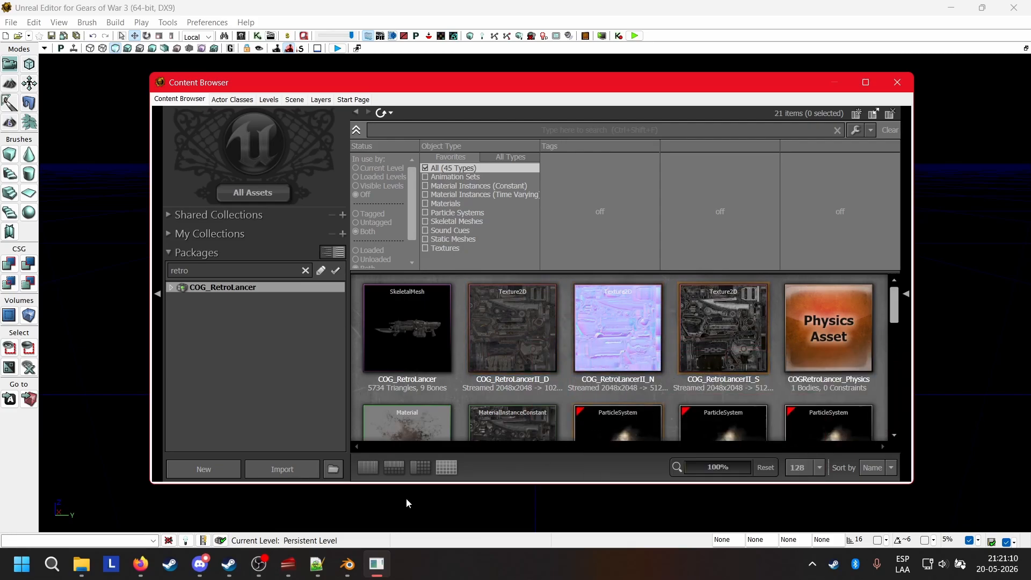
Export the COG_RetroLancerII_S texture as COG_RetroLancerII_S.TGA to D:\Gears of war 3 Dev\Gears3PC_bench\Gears3Exports\COG_RetroLancer
left_click(729, 331)
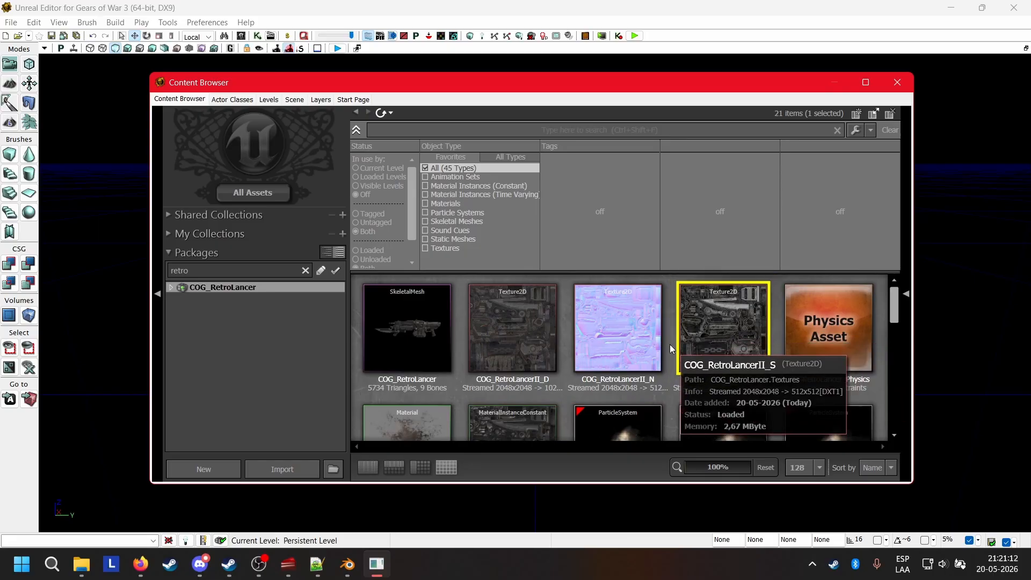
right_click(717, 336)
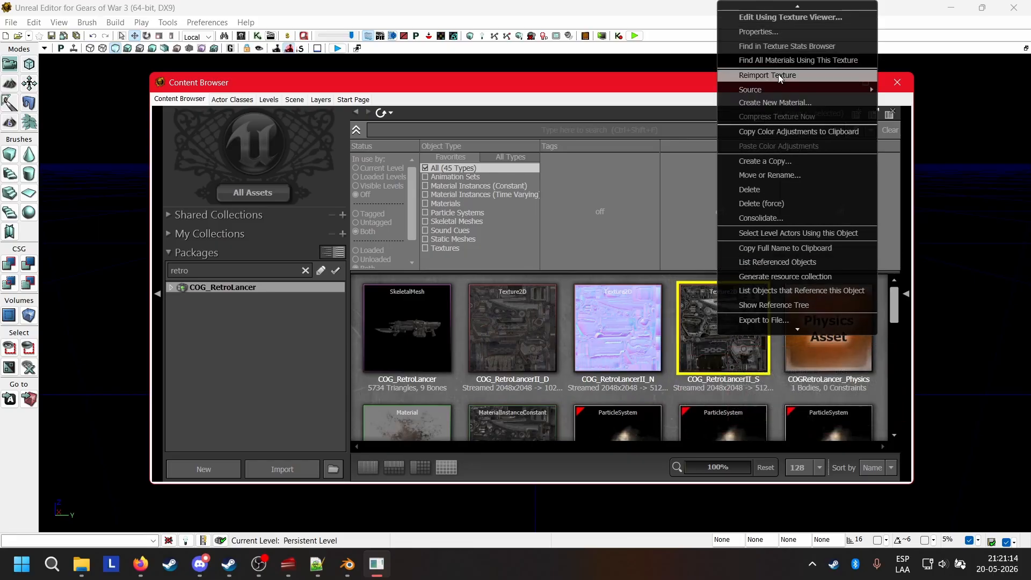
scroll(764, 163, "down", 2)
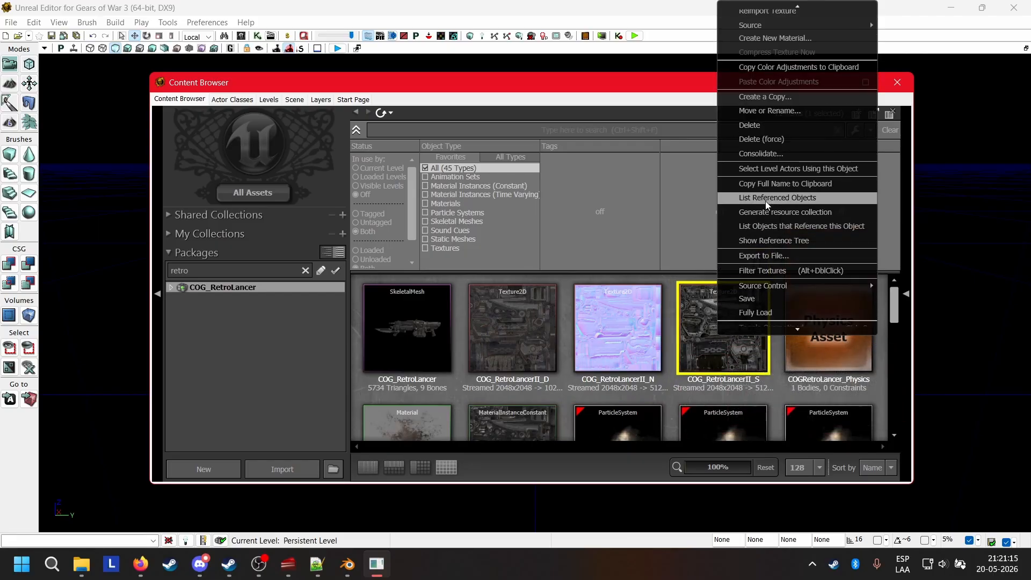
left_click(761, 253)
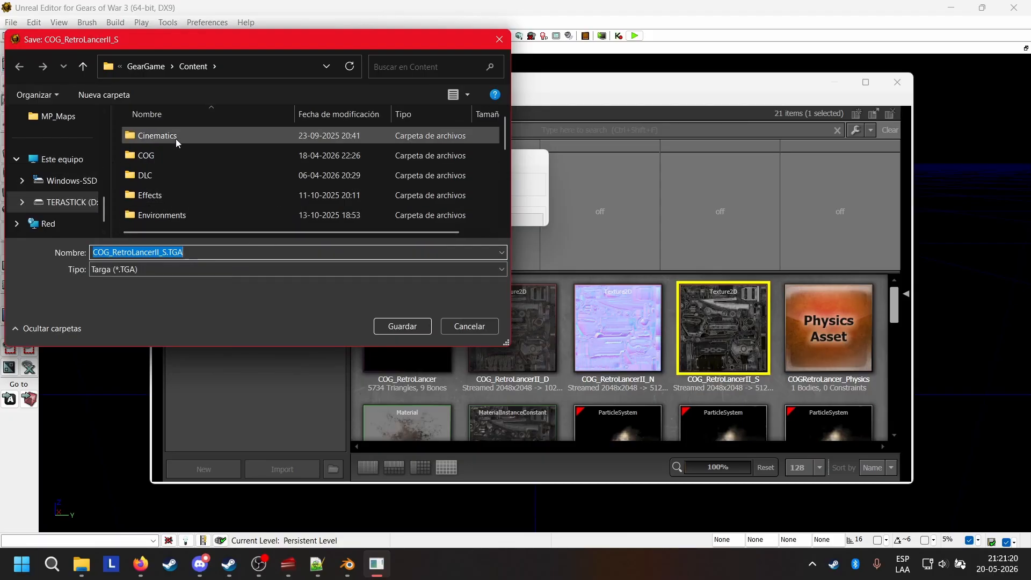
left_click(67, 202)
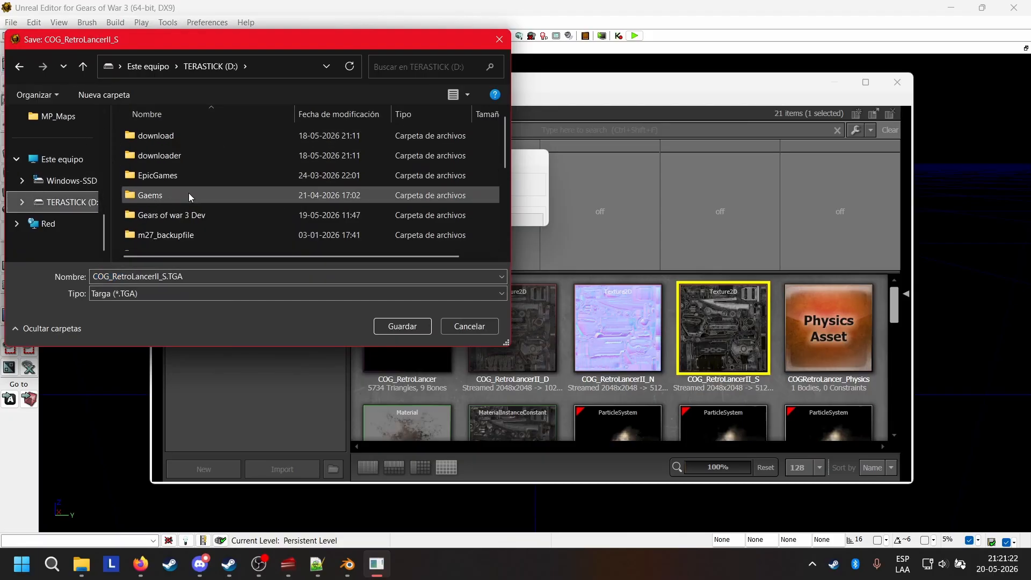
double_click(183, 216)
scroll(194, 232, "down", 2)
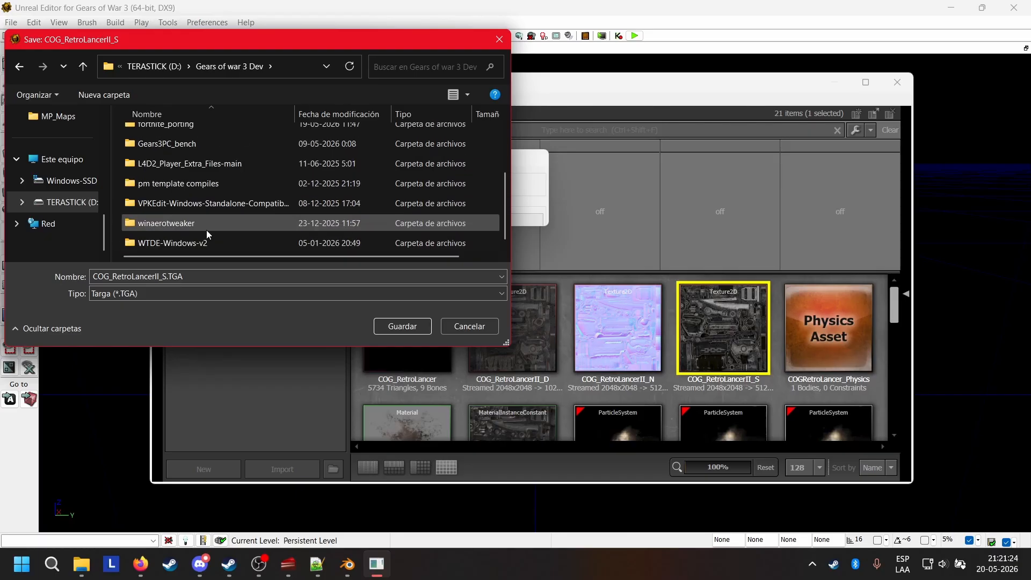
scroll(215, 181, "up", 1)
left_click(168, 191)
double_click(169, 192)
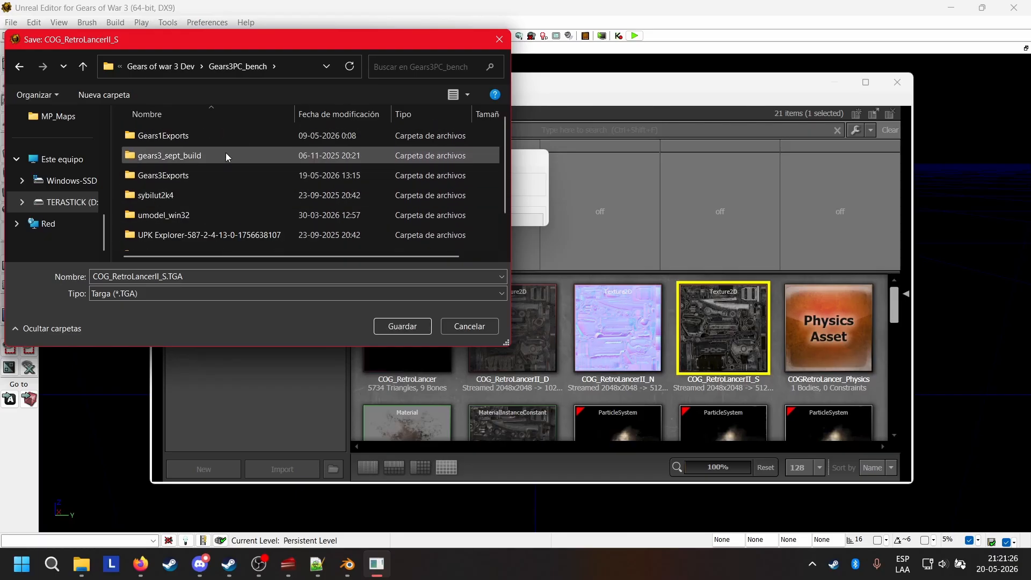
double_click(200, 172)
scroll(237, 164, "down", 6)
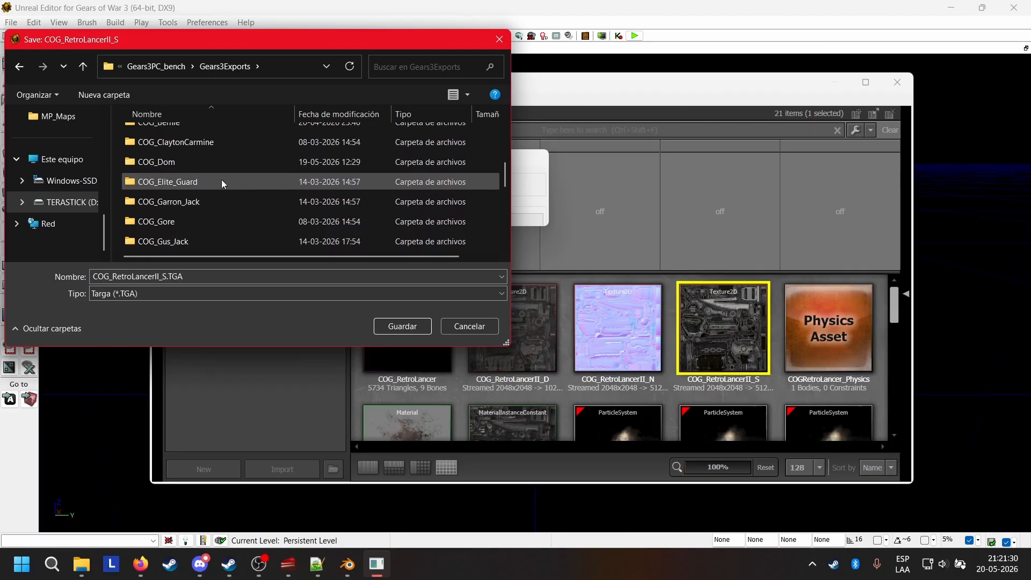
scroll(197, 183, "down", 2)
double_click(197, 182)
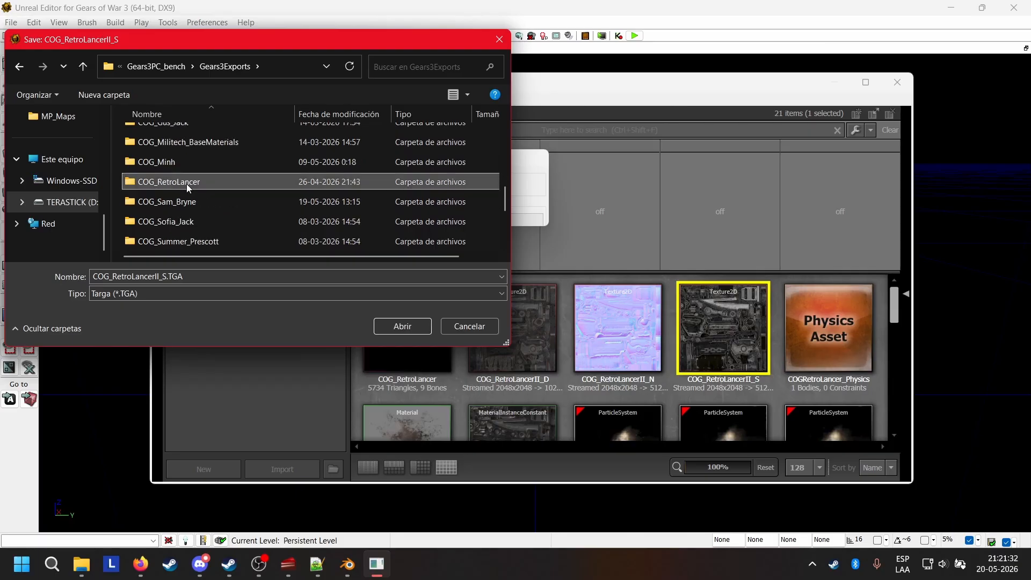
left_click(401, 326)
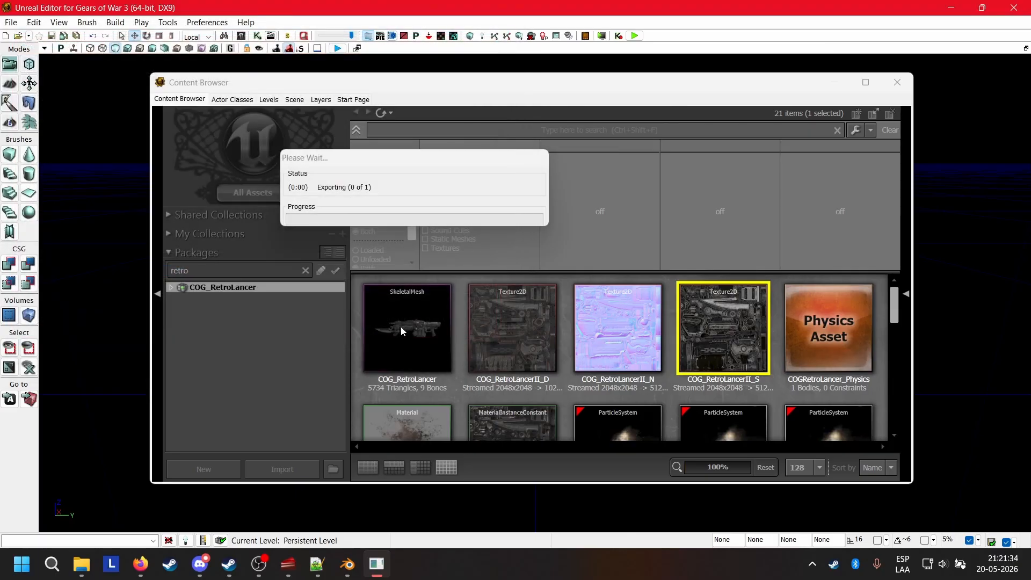
Export the COG_RetroLancerII_N texture as COG_RetroLancerII_N.TGA into the COG_RetroLancer exports folder
right_click(596, 325)
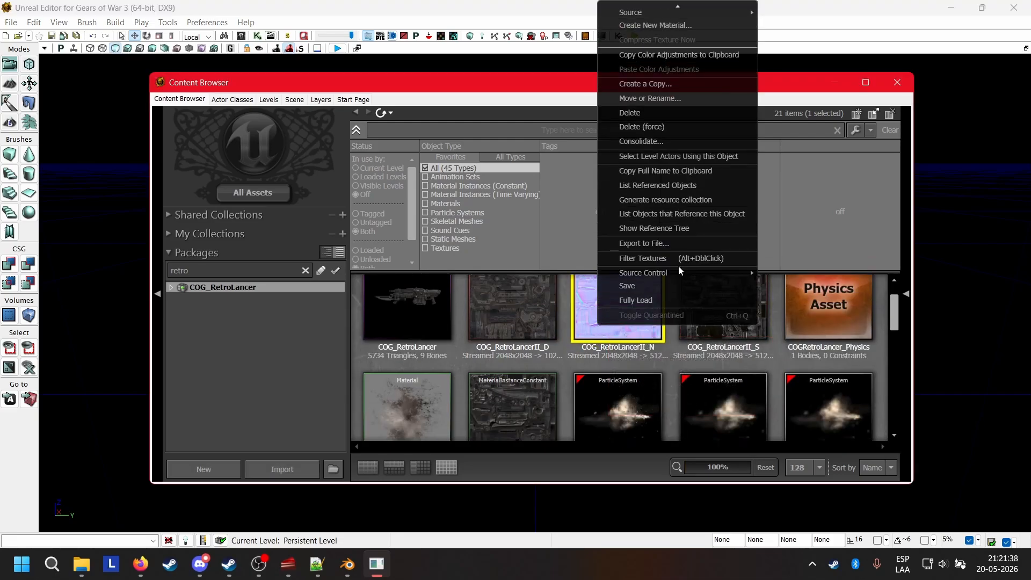
left_click(665, 240)
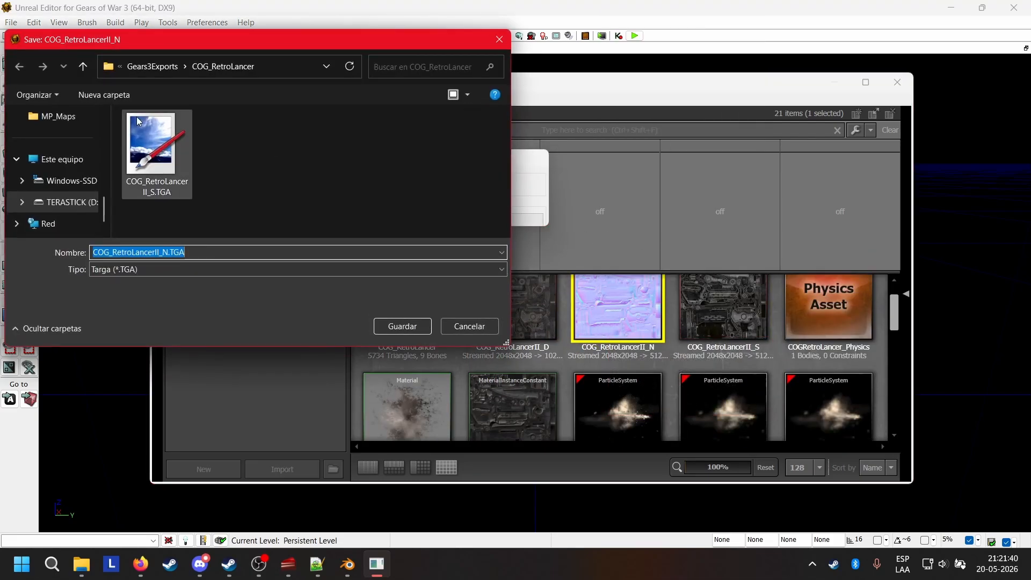
left_click(402, 327)
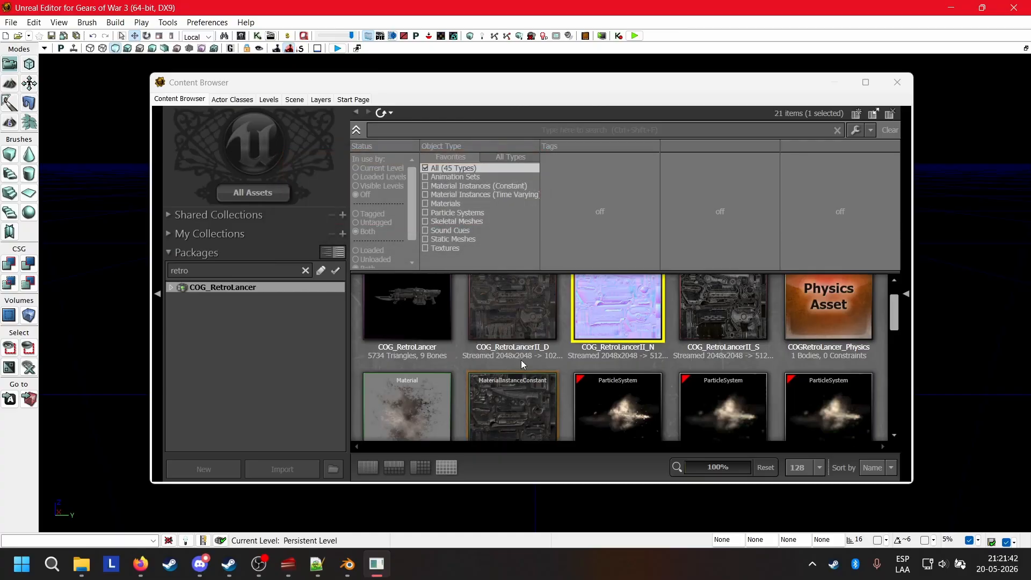
Switch to Blender and load COG_RetroLancerII_N.TGA from the refreshed COG_RetroLancer folder into the empty Image Texture node
mouse_move(347, 564)
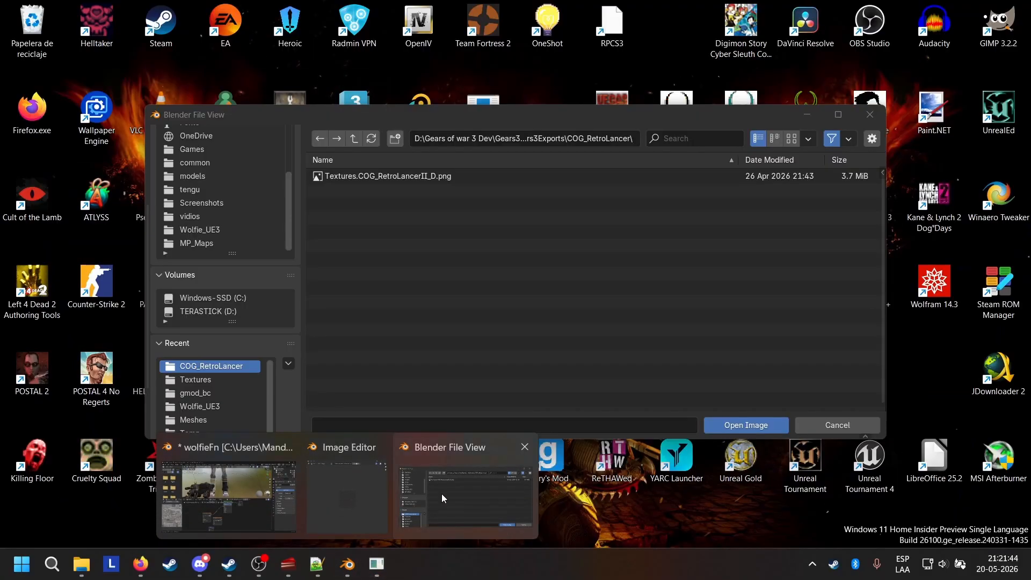
left_click(441, 494)
left_click(355, 141)
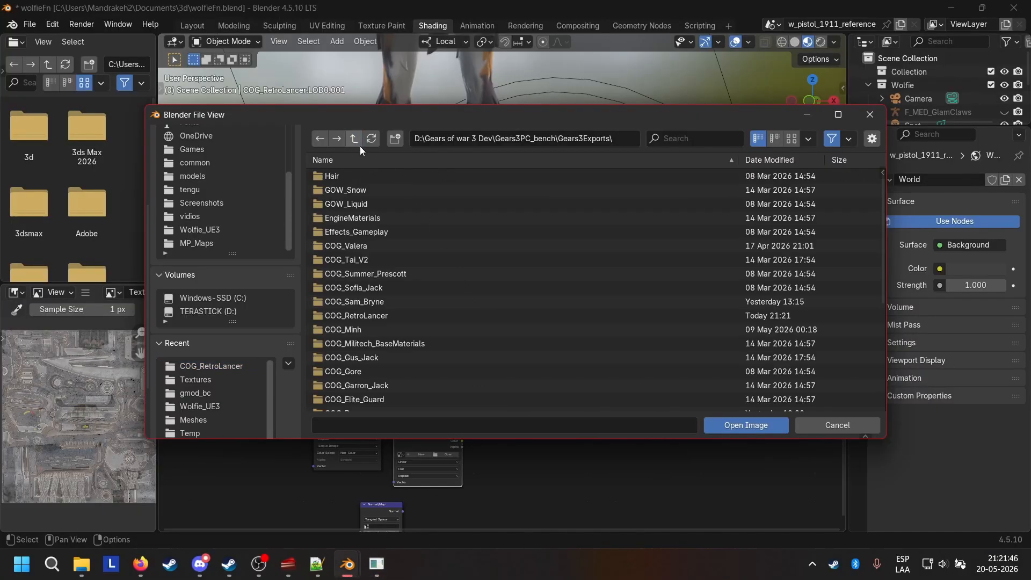
left_click(390, 312)
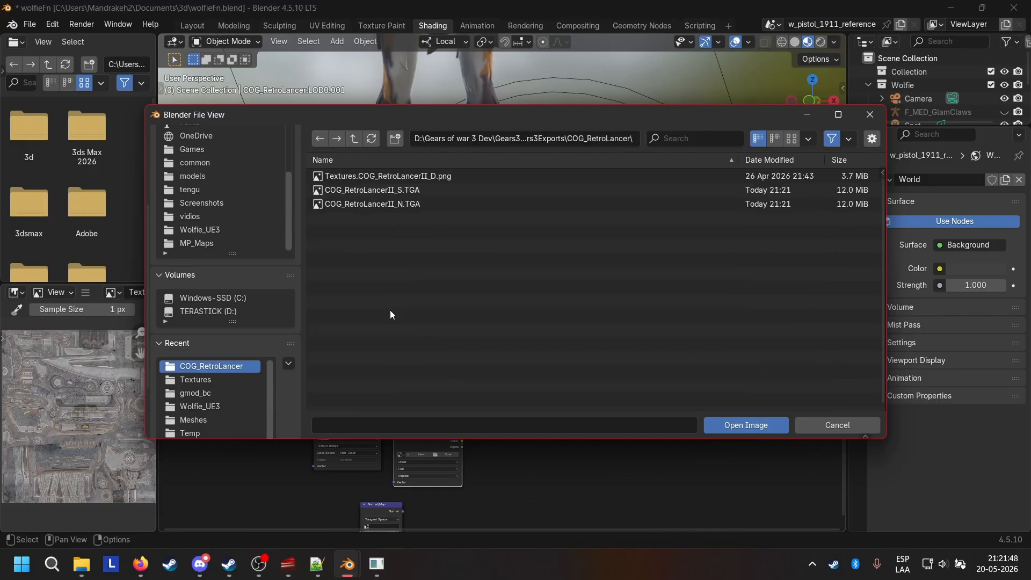
left_click(414, 191)
left_click(414, 204)
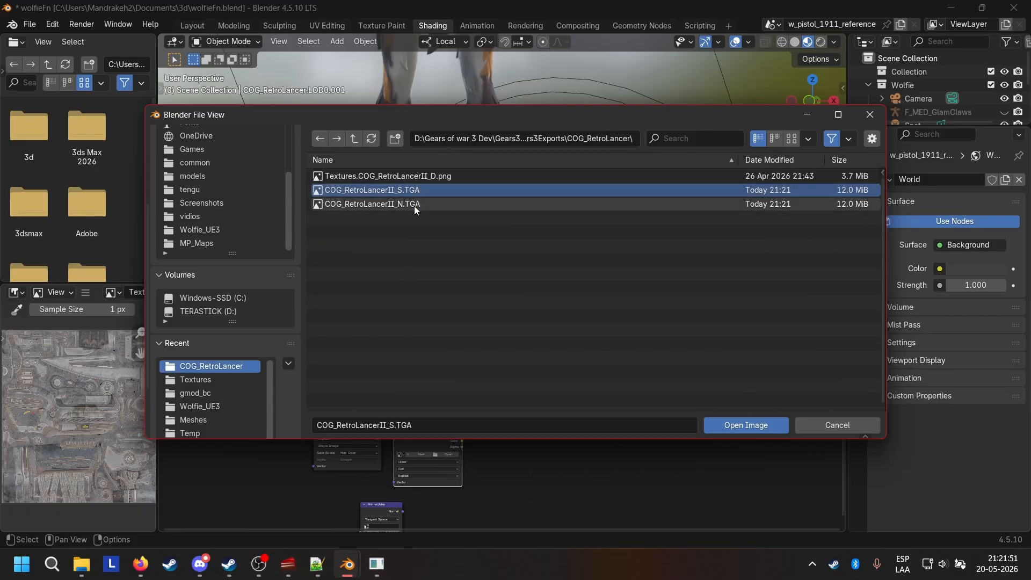
left_click(736, 426)
Set the COG_RetroLancerII_N.TGA node's color space to Non-Color and connect its Color output to the Principled BSDF's Normal input
left_click(449, 489)
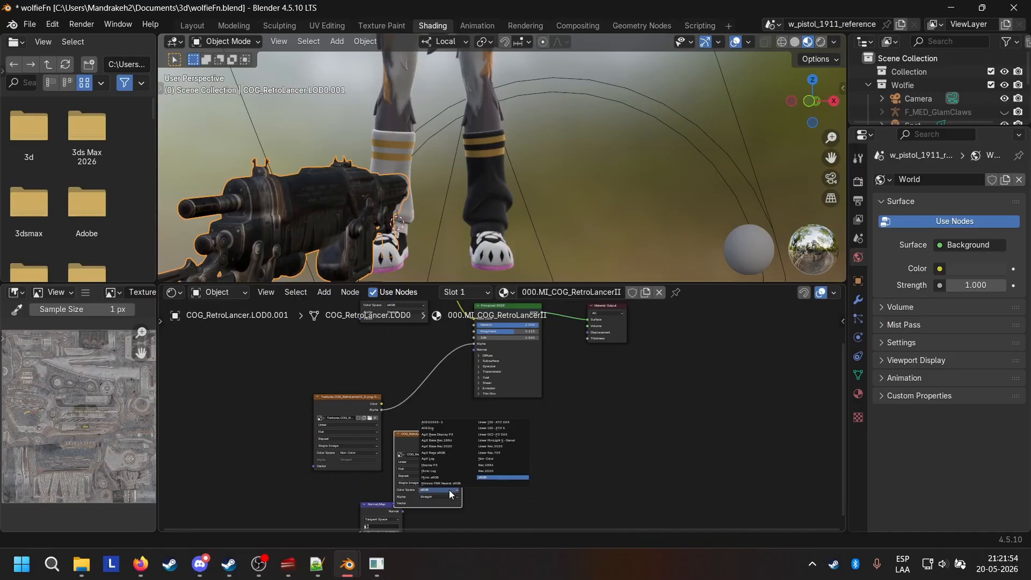
left_click(498, 459)
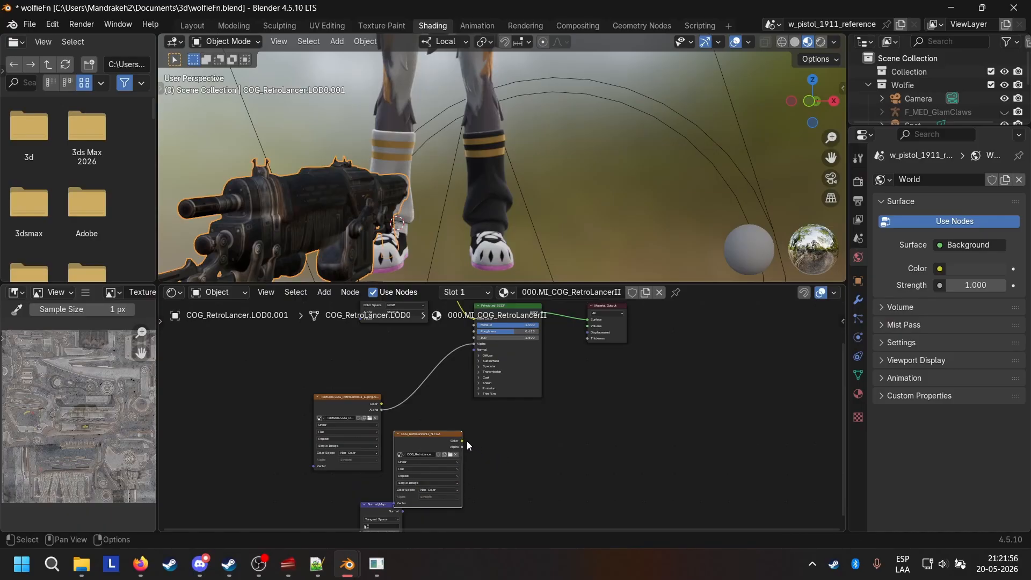
left_click_drag(462, 440, 474, 408)
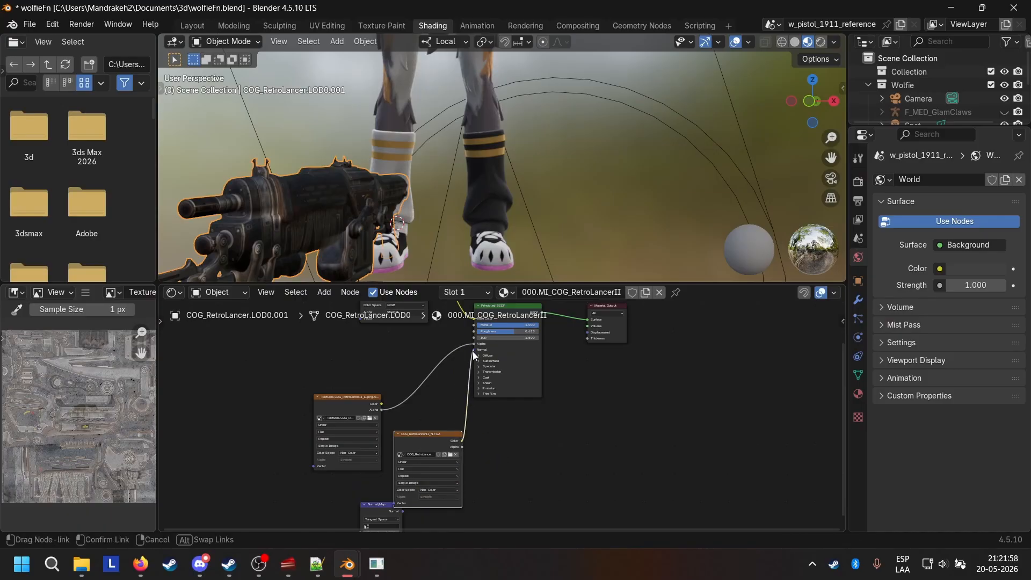
left_click_drag(473, 351, 522, 336)
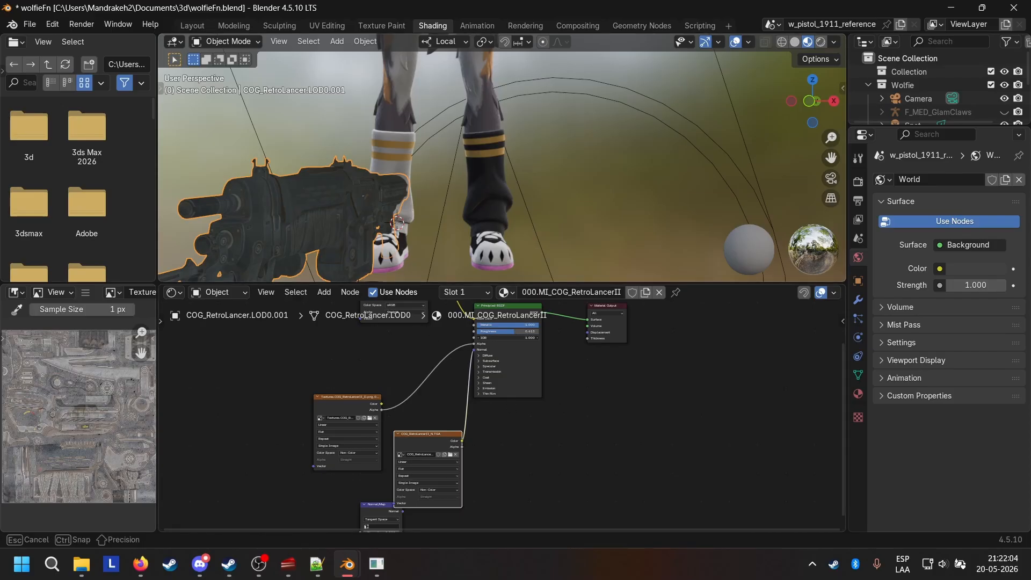
Set the Principled BSDF's IOR to 1.000, Metallic to 0.400 and Roughness to 0.678
left_click_drag(522, 337, 522, 336)
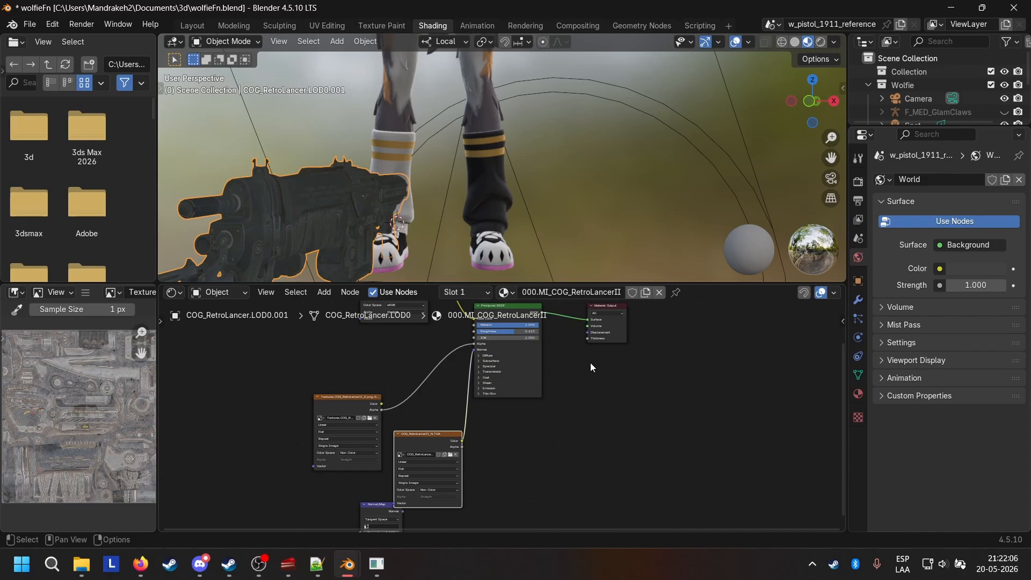
right_click(591, 366)
scroll(589, 357, "up", 3)
middle_click_drag(589, 358, 595, 308)
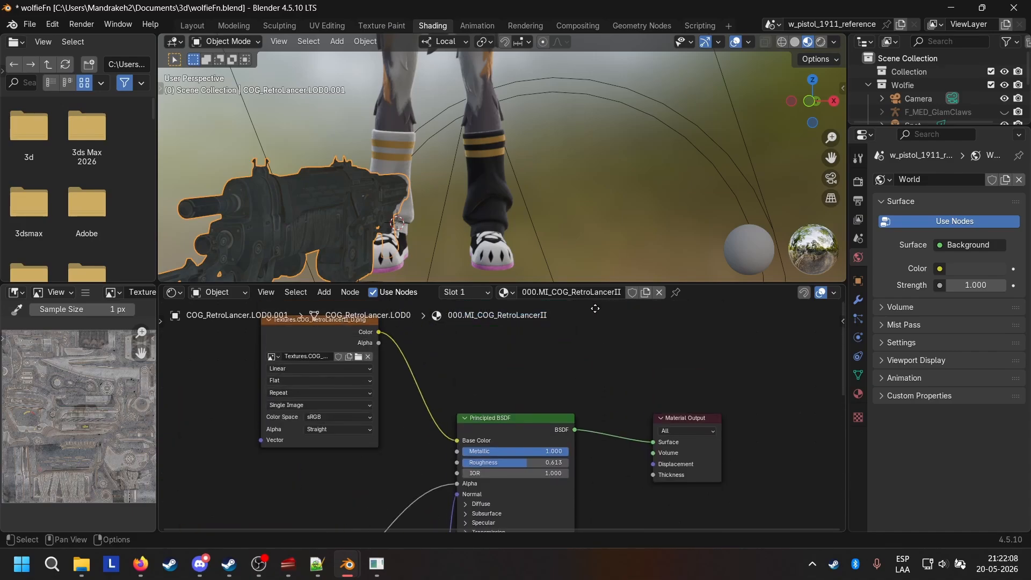
left_click_drag(554, 452, 505, 452)
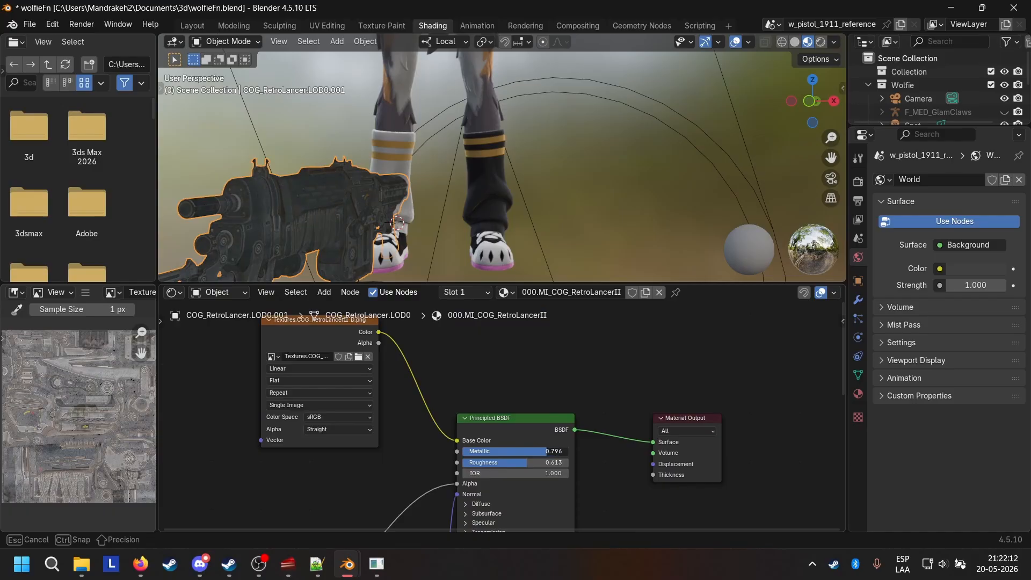
left_click_drag(505, 453, 534, 462)
middle_click_drag(602, 476, 602, 398)
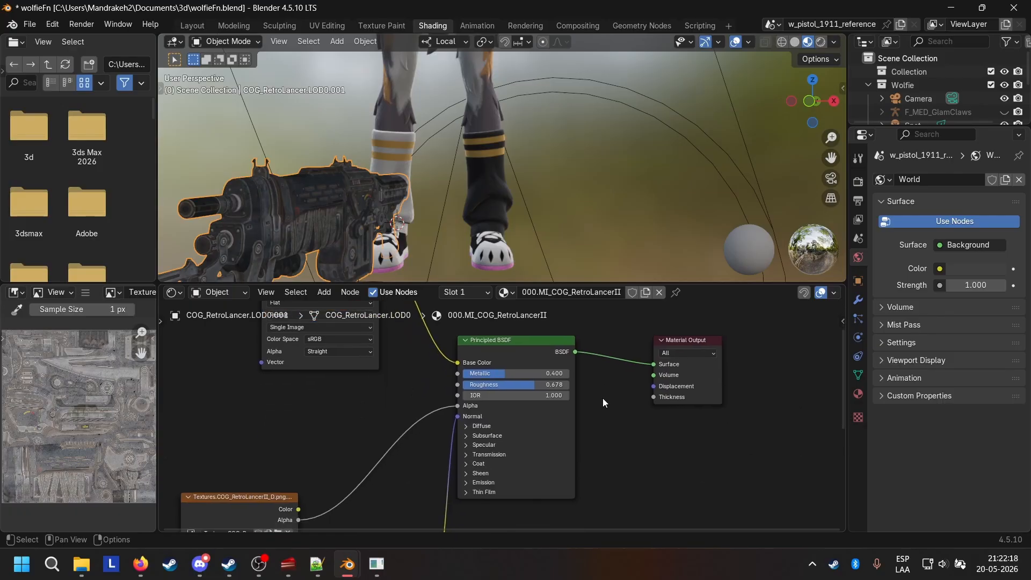
Expand the Principled BSDF's Specular settings and add an Image Texture node beside the shader, above the COG_RetroLancerII_N.TGA node
scroll(602, 397, "down", 2)
scroll(595, 450, "down", 4)
middle_click_drag(583, 448, 581, 407)
scroll(581, 407, "up", 6)
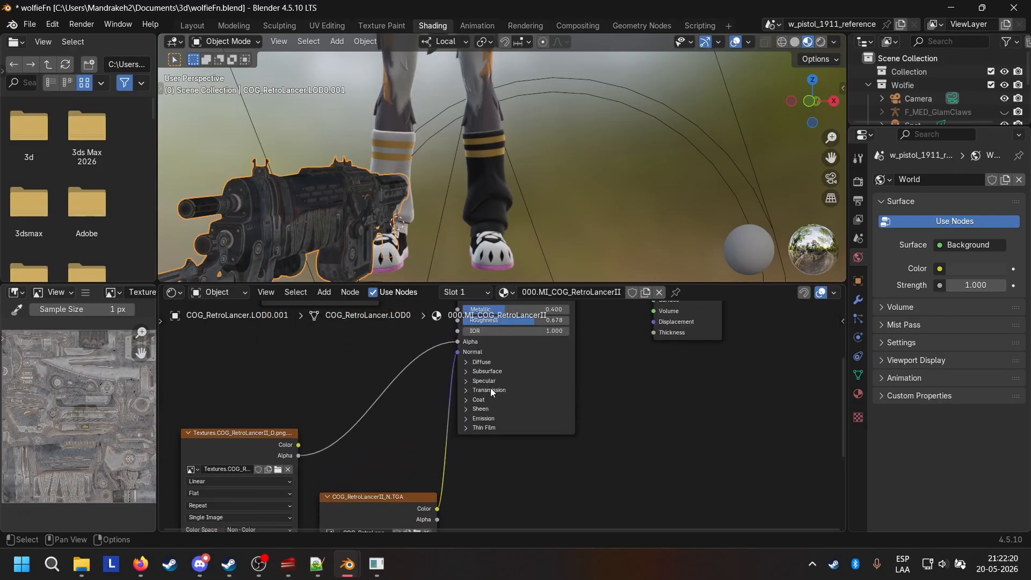
left_click(466, 381)
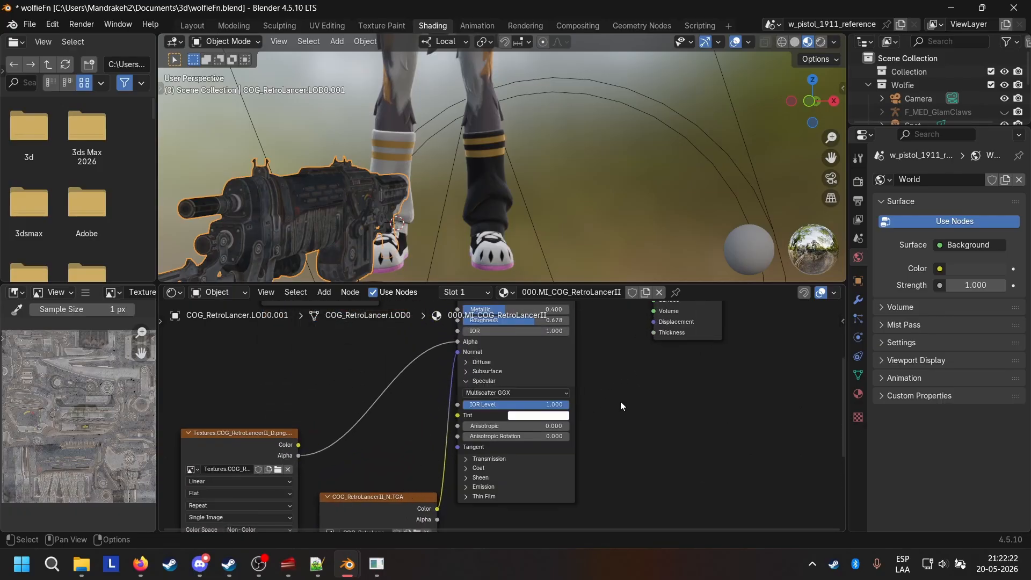
scroll(620, 401, "down", 1)
left_click(324, 292)
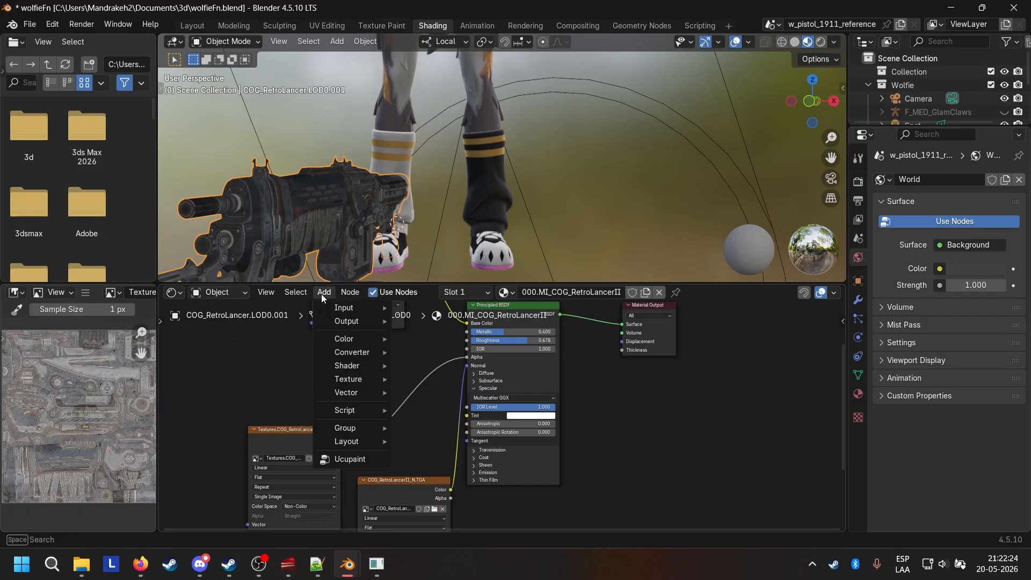
mouse_move(345, 380)
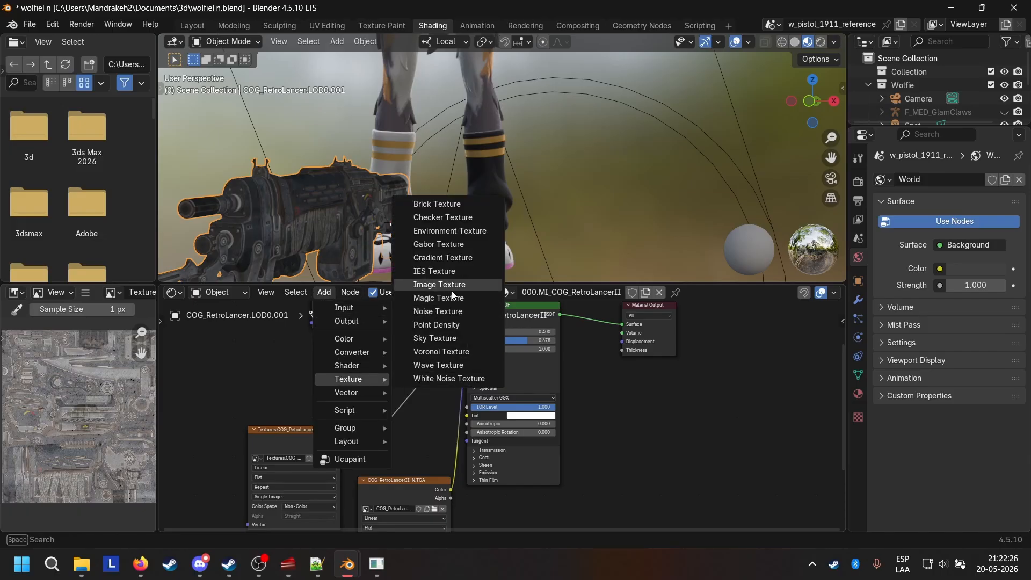
left_click(438, 284)
left_click(355, 344)
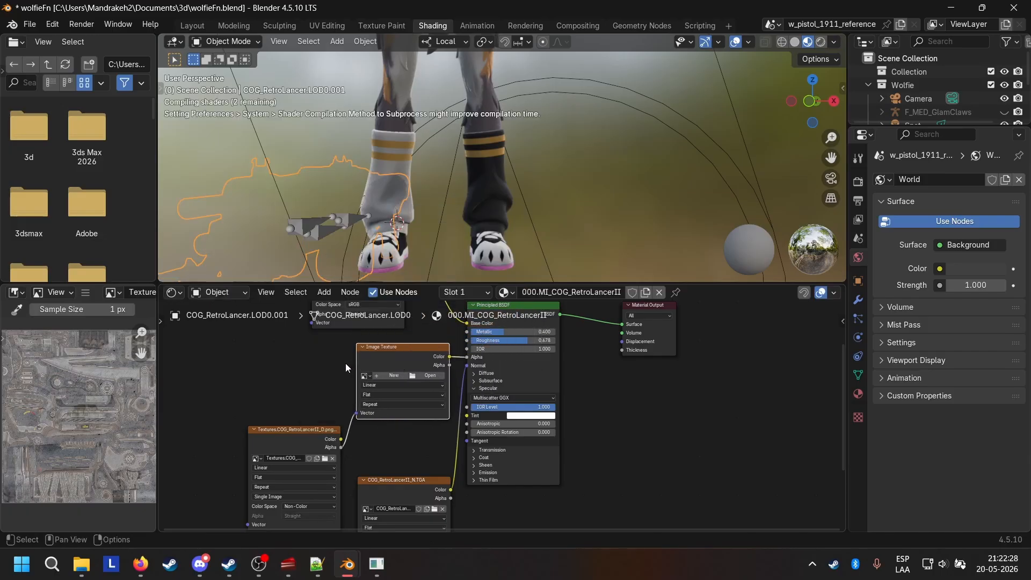
Detach the new Image Texture node's Vector link and delete the Non-Color COG_RetroLancerII_D texture node that supplied the alpha
left_click_drag(355, 413, 275, 404)
right_click(276, 404)
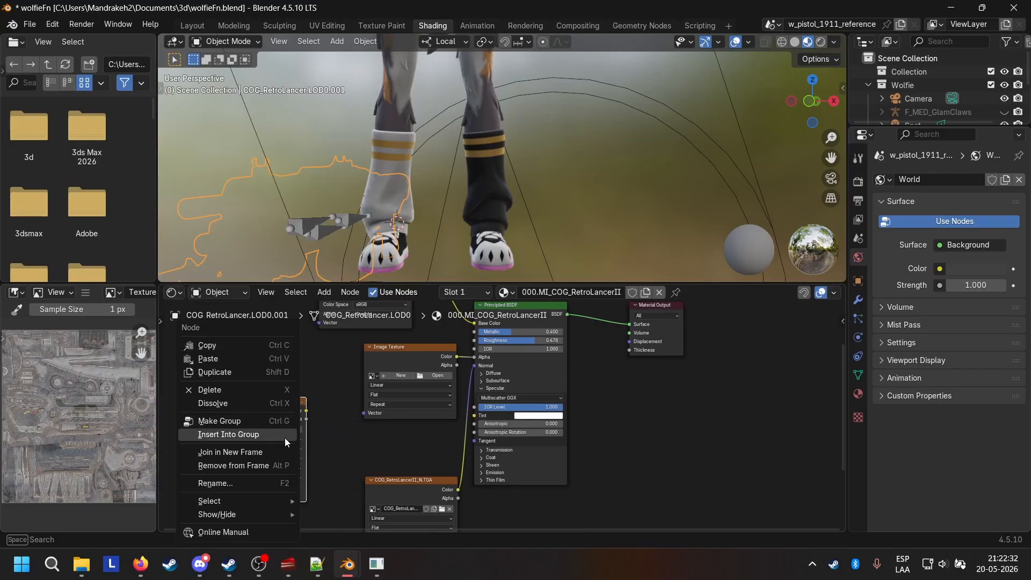
left_click(295, 387)
Move the new Image Texture node away from the shader and reroute its Color output from Alpha to the Specular IOR Level input
left_click_drag(409, 355, 342, 387)
left_click_drag(464, 358, 461, 361)
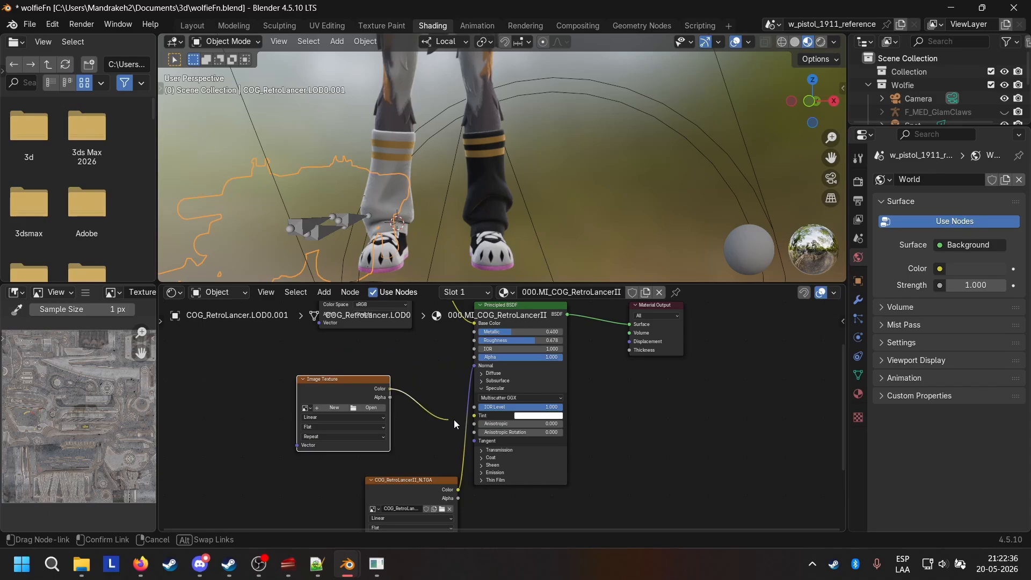
left_click_drag(471, 413, 474, 407)
Load COG_RetroLancerII_S.TGA into the new Image Texture node and set its color space to Non-Color
left_click(371, 407)
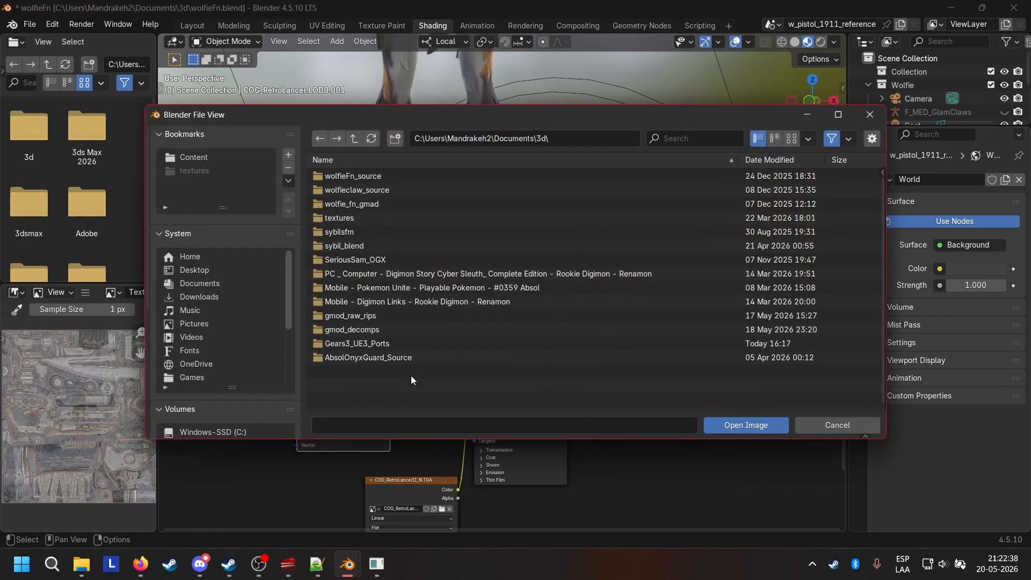
scroll(292, 333, "down", 5)
left_click(252, 365)
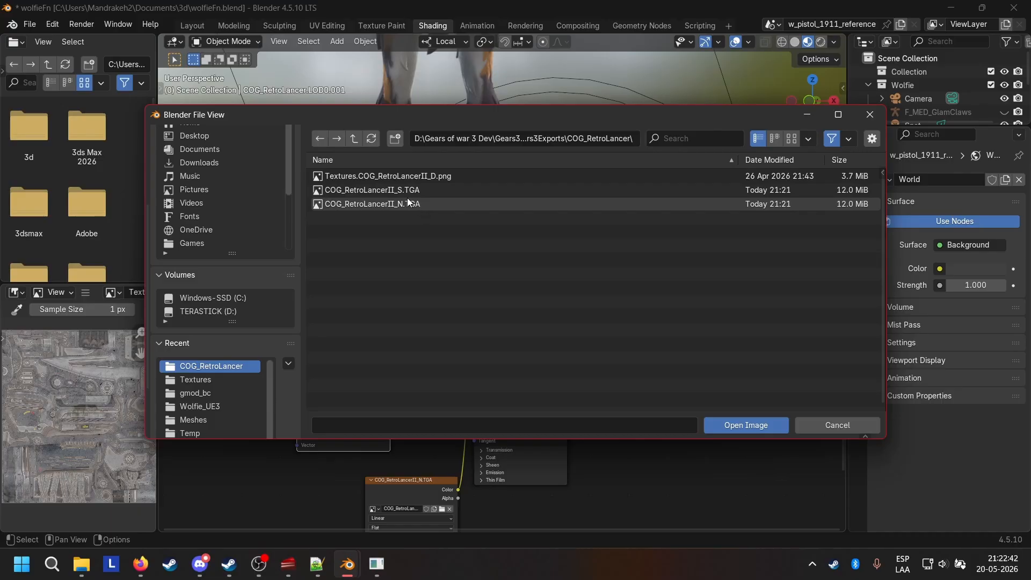
left_click(382, 189)
left_click(720, 418)
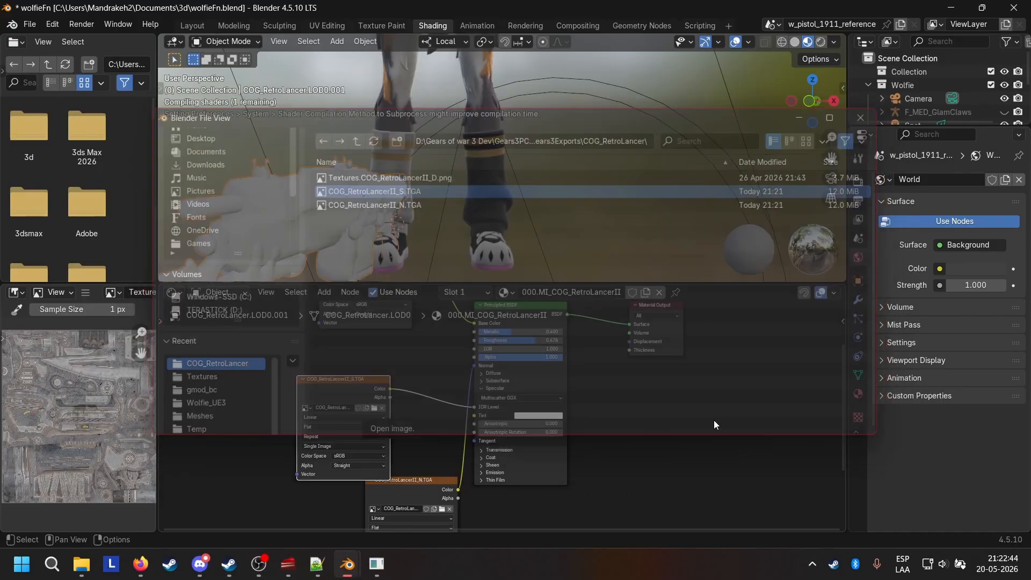
left_click_drag(362, 382, 332, 364)
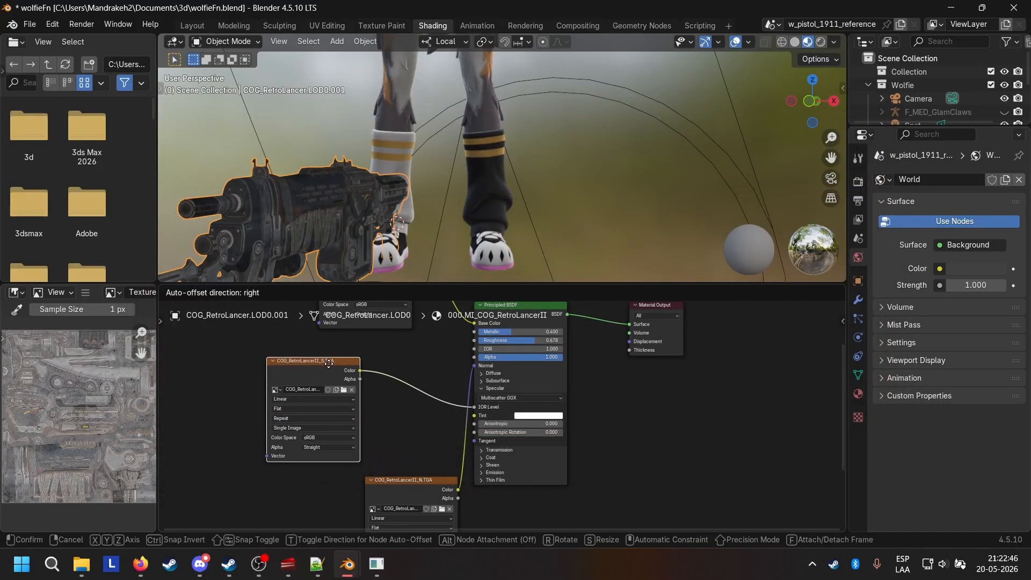
left_click(330, 437)
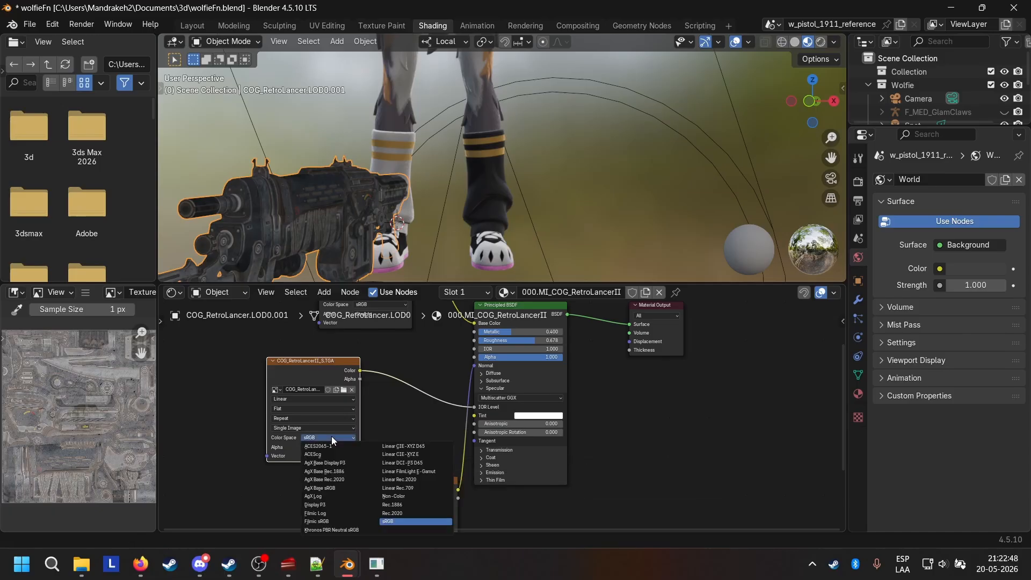
left_click(405, 495)
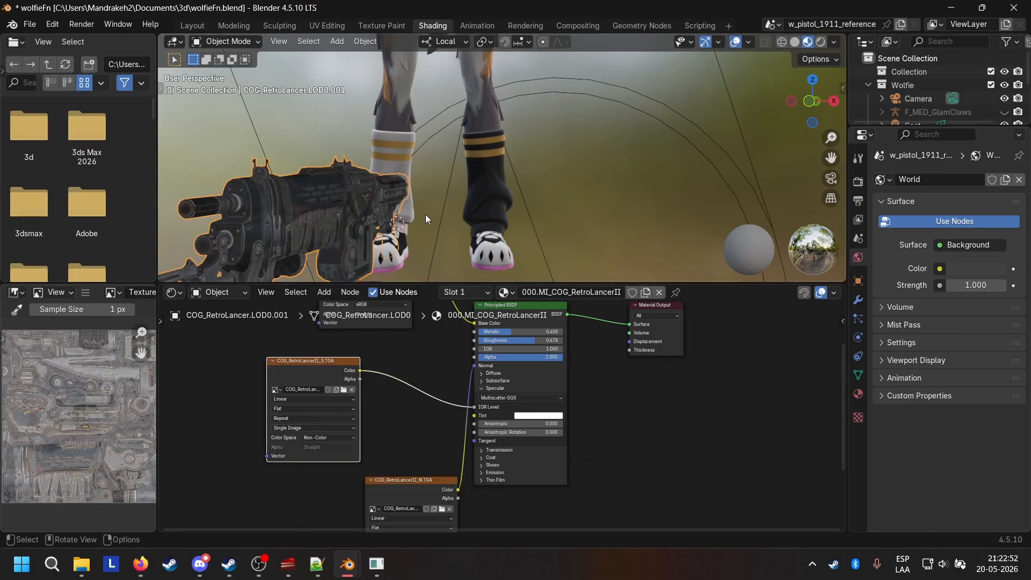
Switch to the Layout workspace, inspect the character with the Retro Lancer, and bring up the Film render settings
left_click(192, 26)
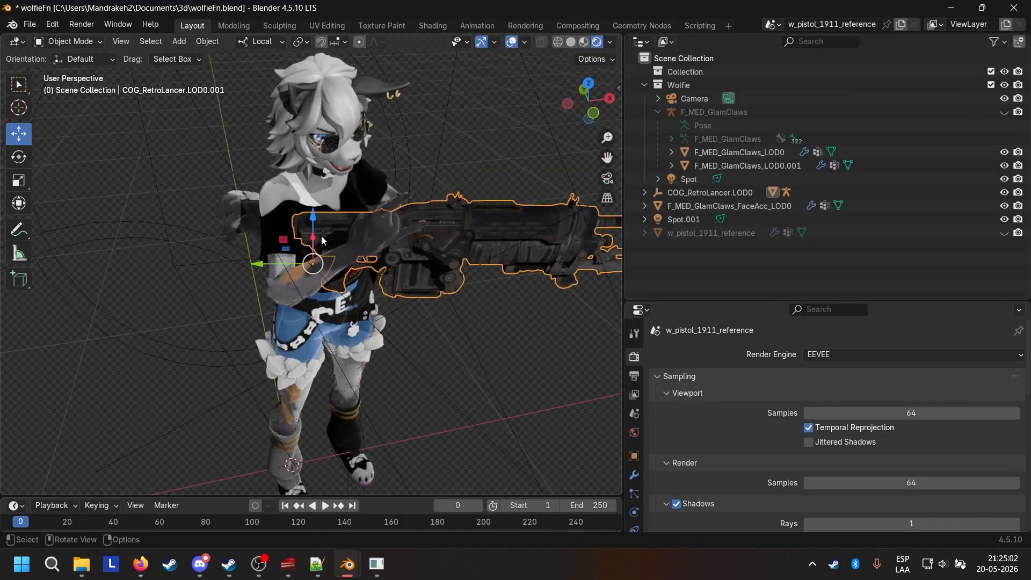
middle_click_drag(506, 268, 526, 234)
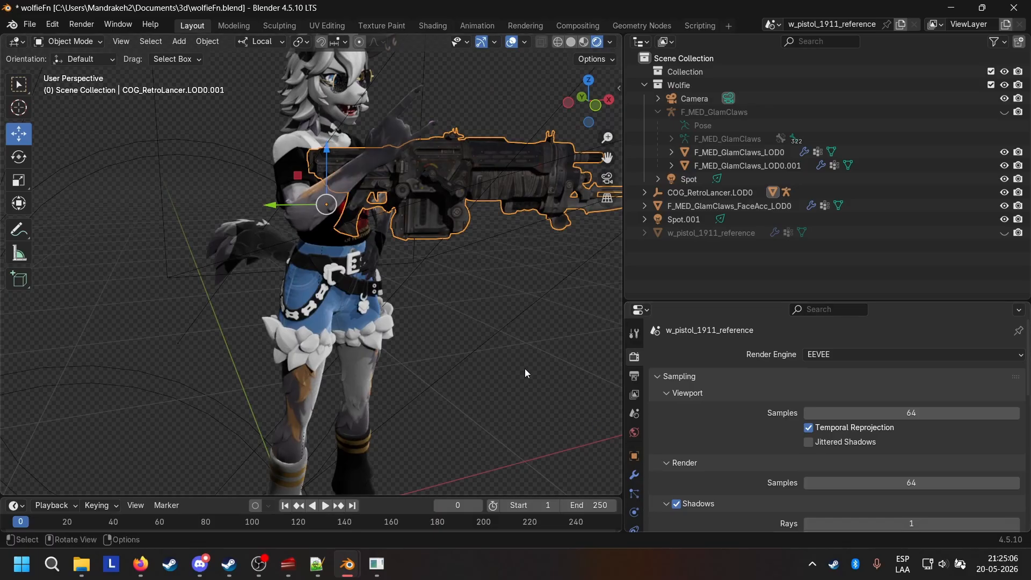
middle_click_drag(524, 369, 401, 282)
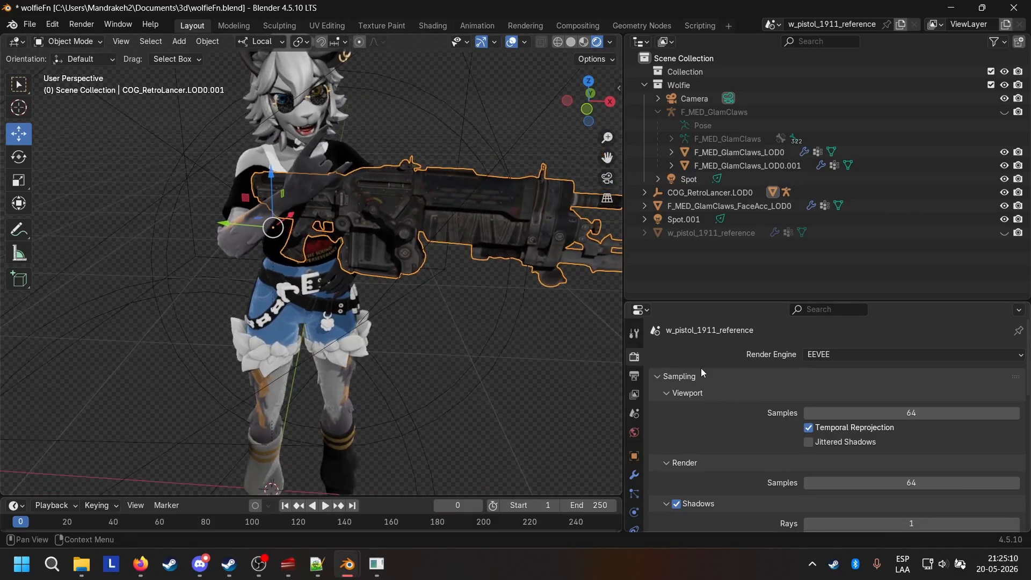
scroll(700, 370, "down", 10)
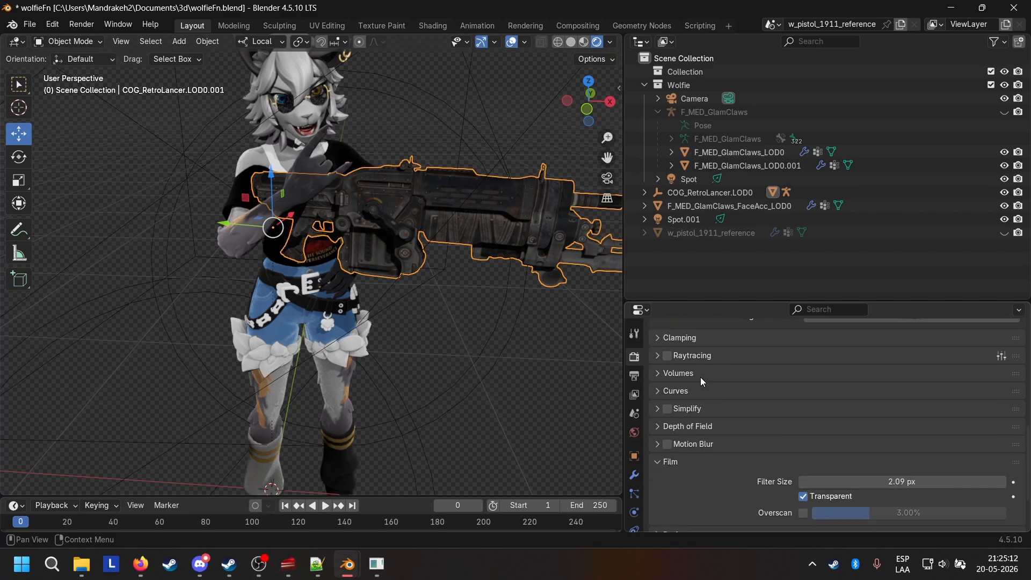
scroll(700, 377, "down", 4)
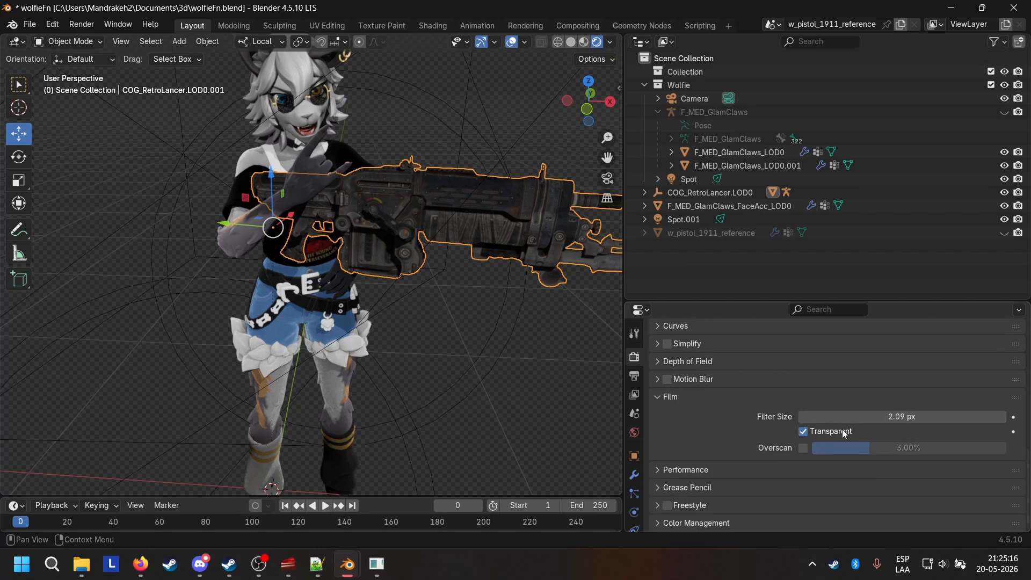
Turn the Film Transparent option off and back on to compare the render background
left_click(806, 433)
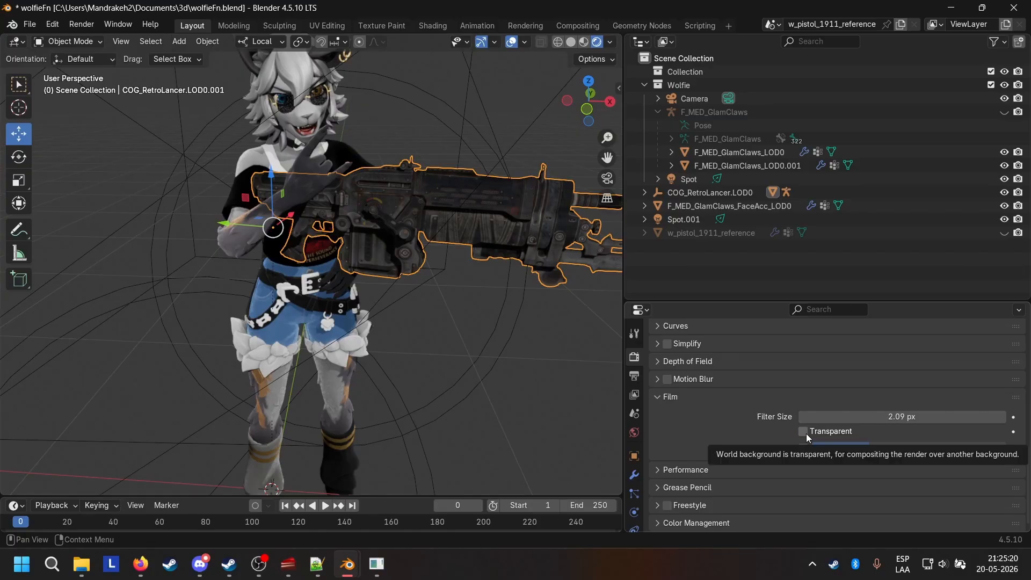
left_click(806, 433)
middle_click_drag(537, 384, 450, 282)
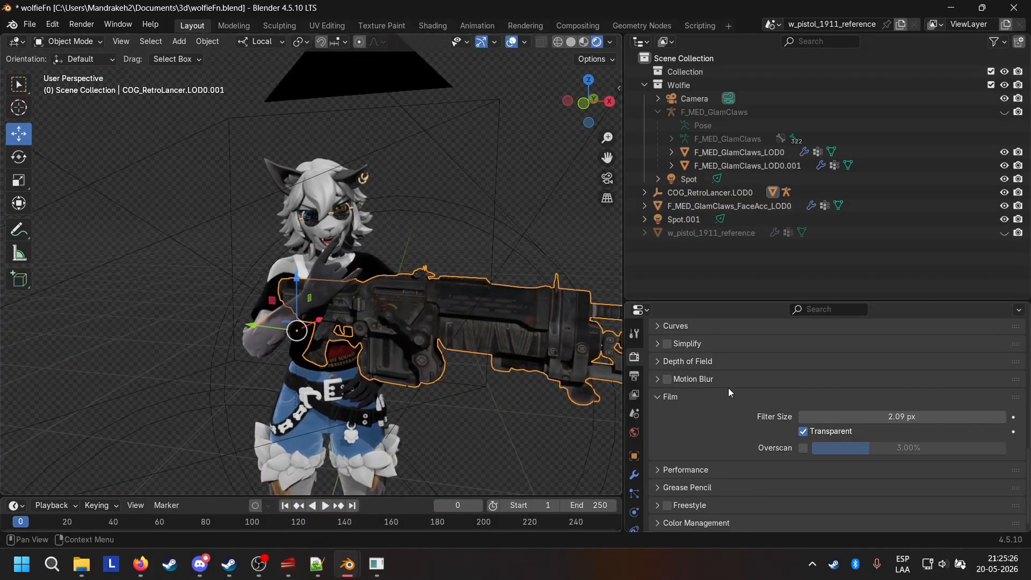
Review the EEVEE sampling settings and bring up the scene's output format settings
scroll(718, 427, "up", 15)
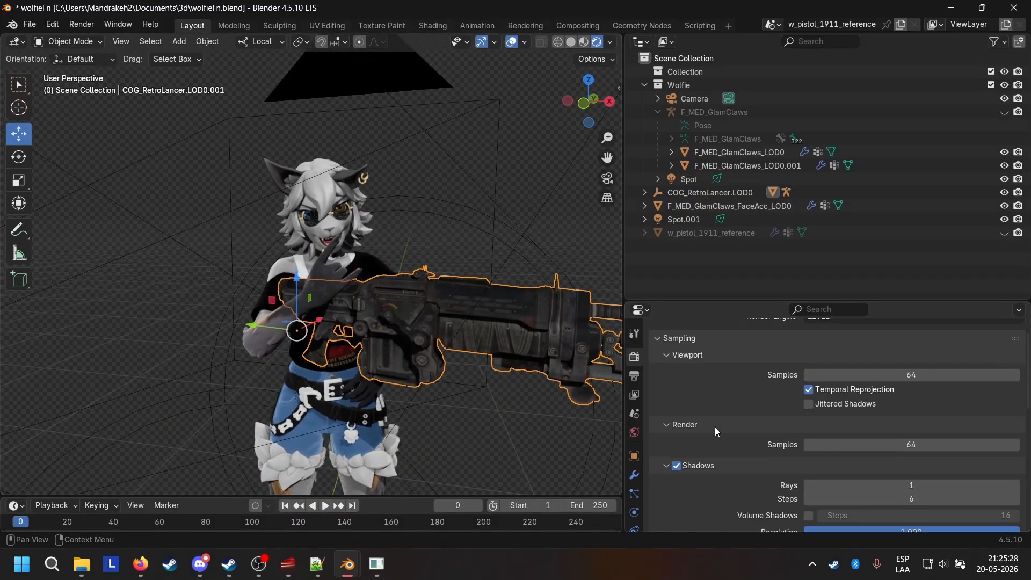
scroll(714, 427, "down", 6)
scroll(714, 427, "up", 6)
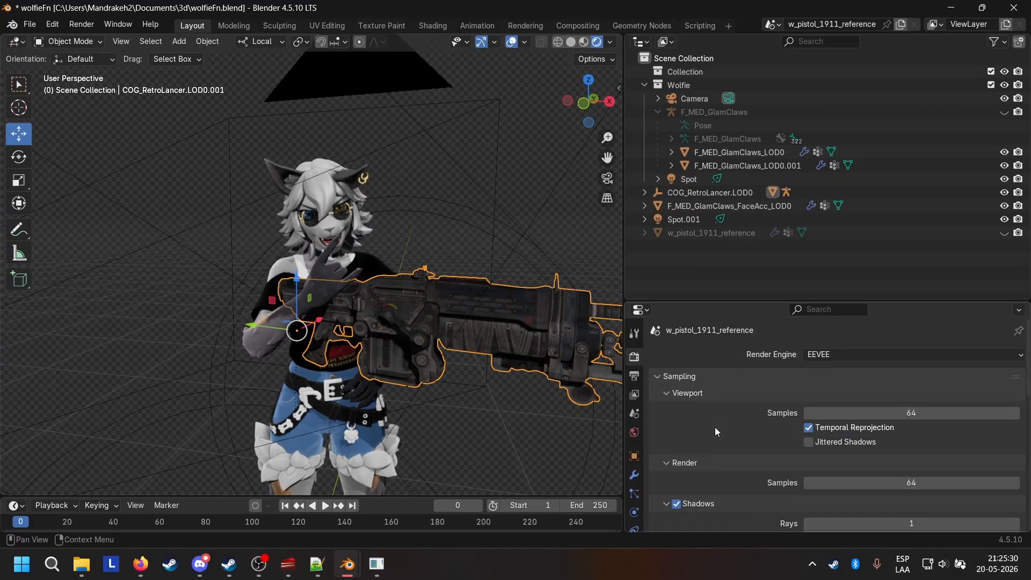
left_click(633, 377)
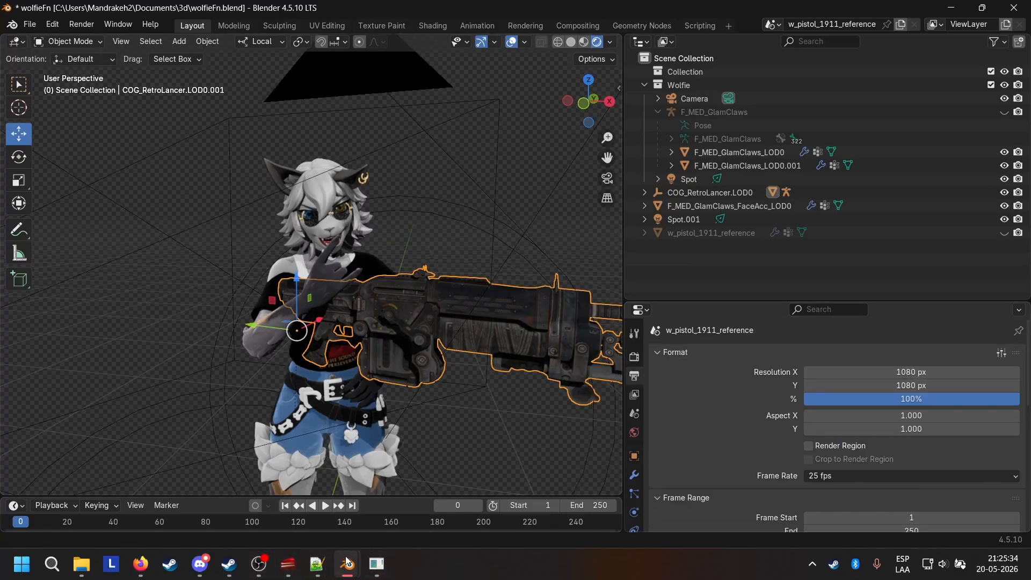
Switch to the Unreal Editor, clear the package filter and list the packages as a folder tree
left_click(376, 563)
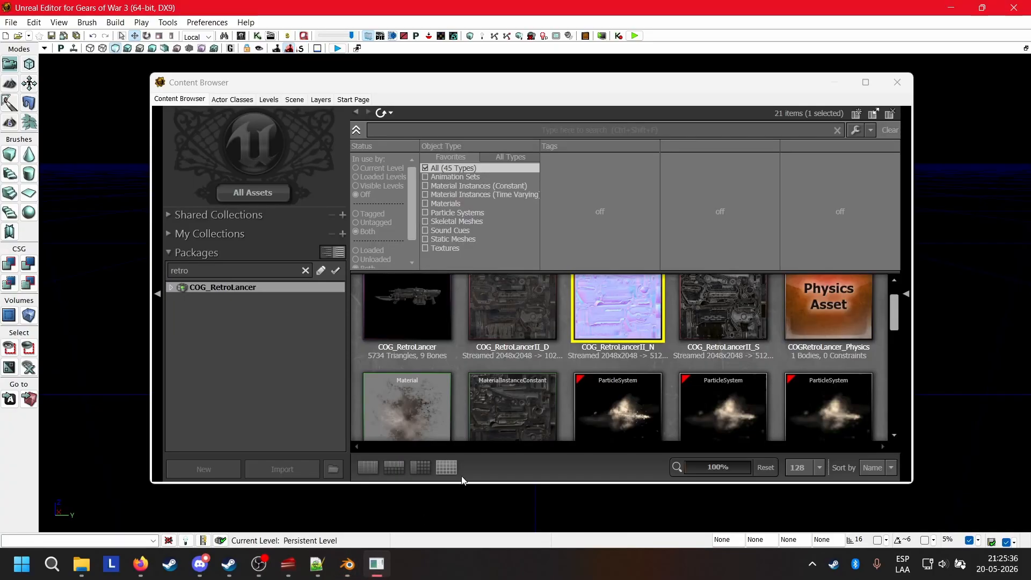
left_click(304, 271)
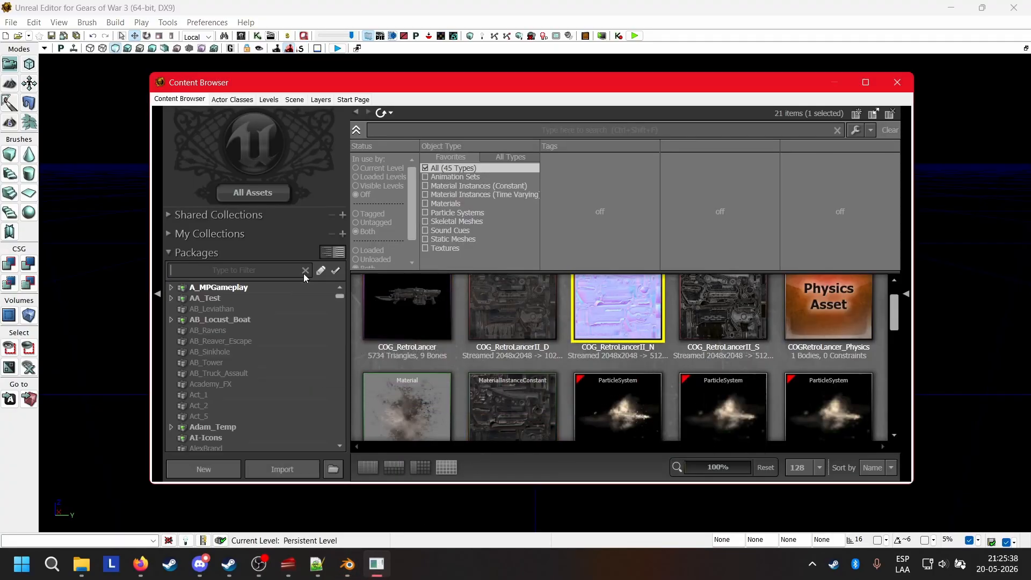
left_click(324, 257)
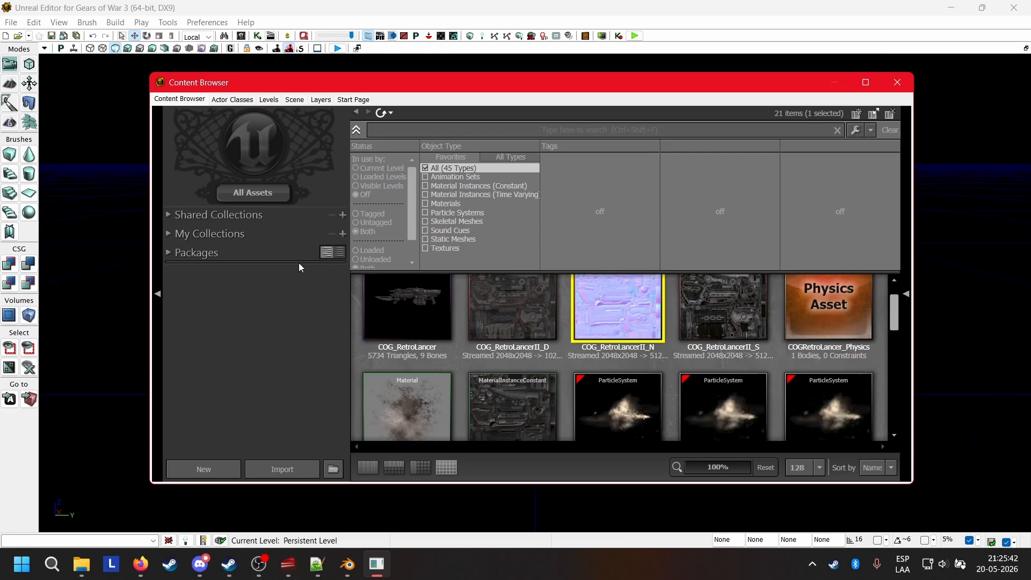
left_click(172, 250)
Locate the UI_CharPortraits_SM package in the GearGame content tree and display its small character portraits
scroll(265, 329, "down", 10)
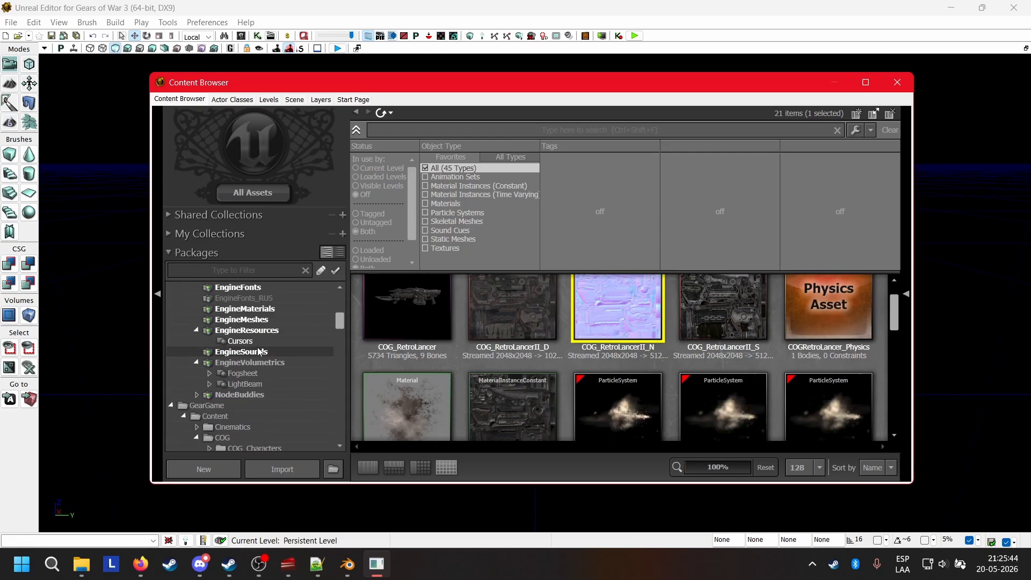
scroll(292, 320, "down", 15)
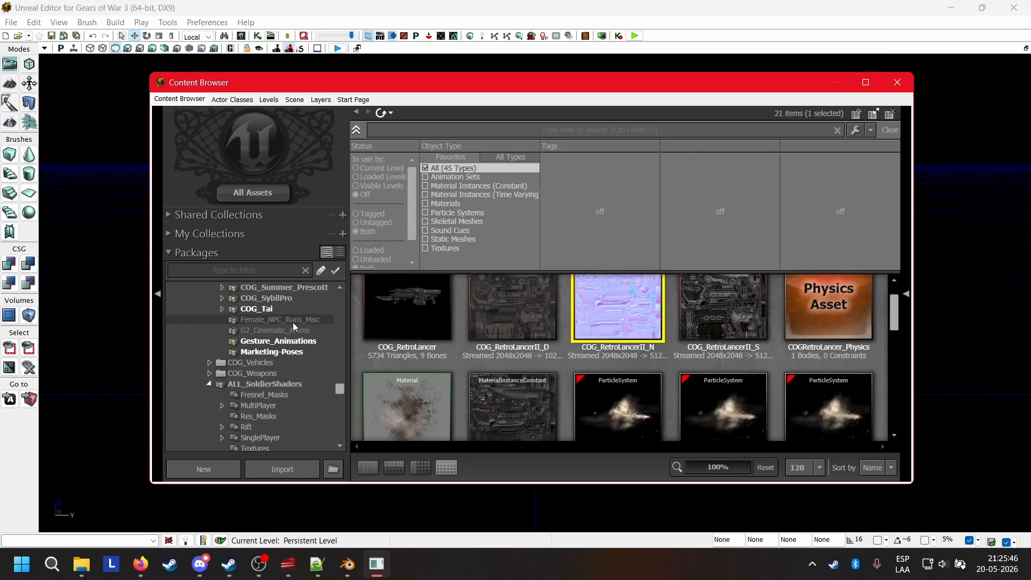
left_click(196, 376)
scroll(267, 379, "down", 4)
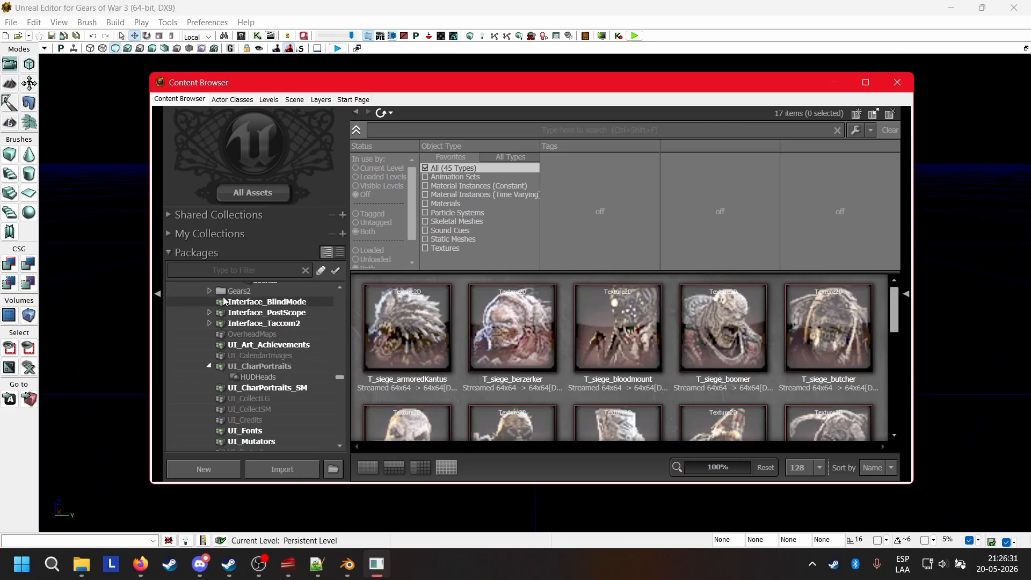
scroll(266, 333, "down", 2)
left_click(267, 323)
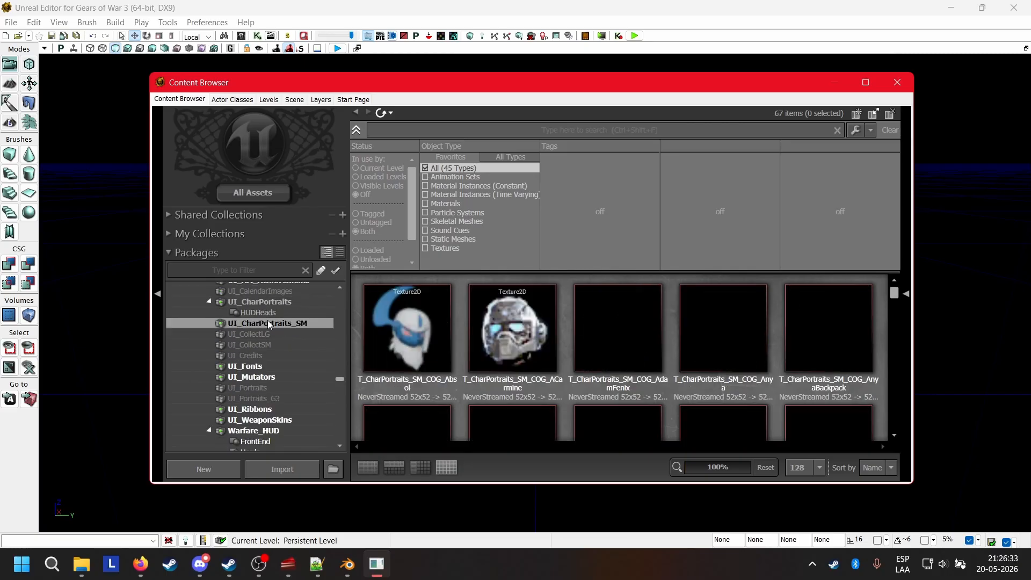
right_click(267, 323)
Fully load the UI_CharPortraits package and examine its large portraits, including the details of T_CharPortraits_LG_COG_ACarmine
left_click(245, 303)
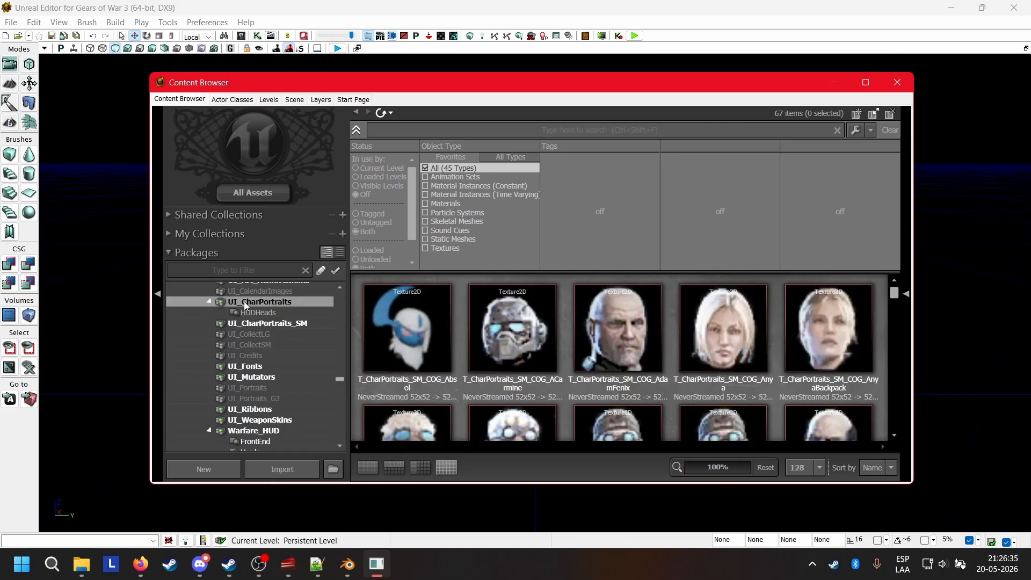
right_click(245, 303)
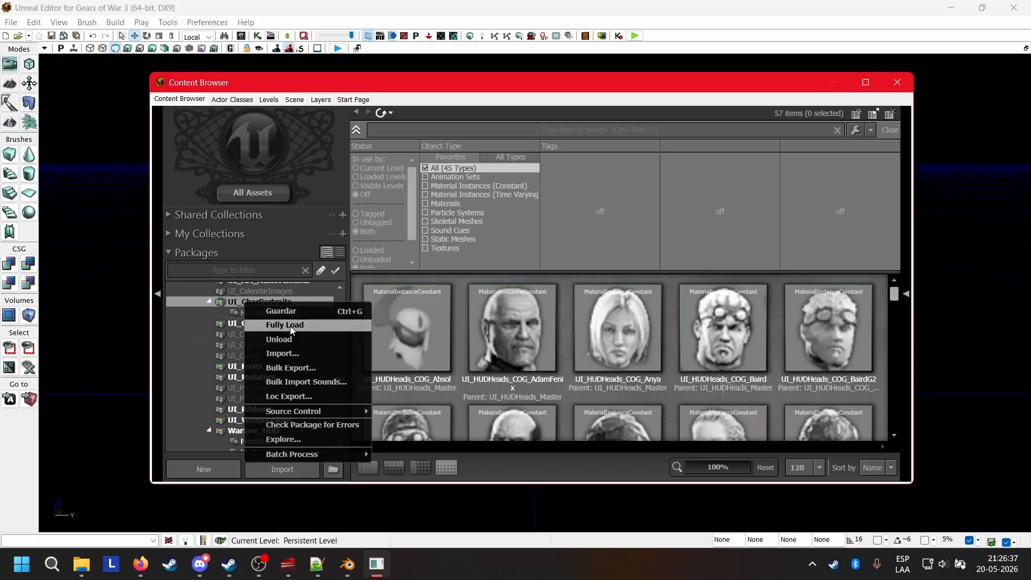
left_click(359, 324)
scroll(549, 320, "down", 2)
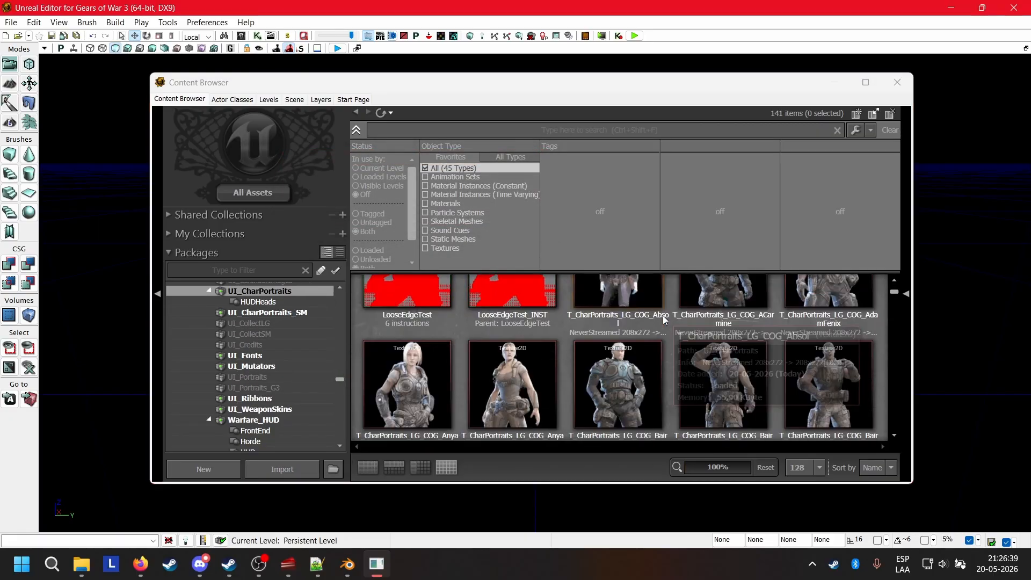
scroll(673, 321, "up", 2)
scroll(673, 316, "down", 1)
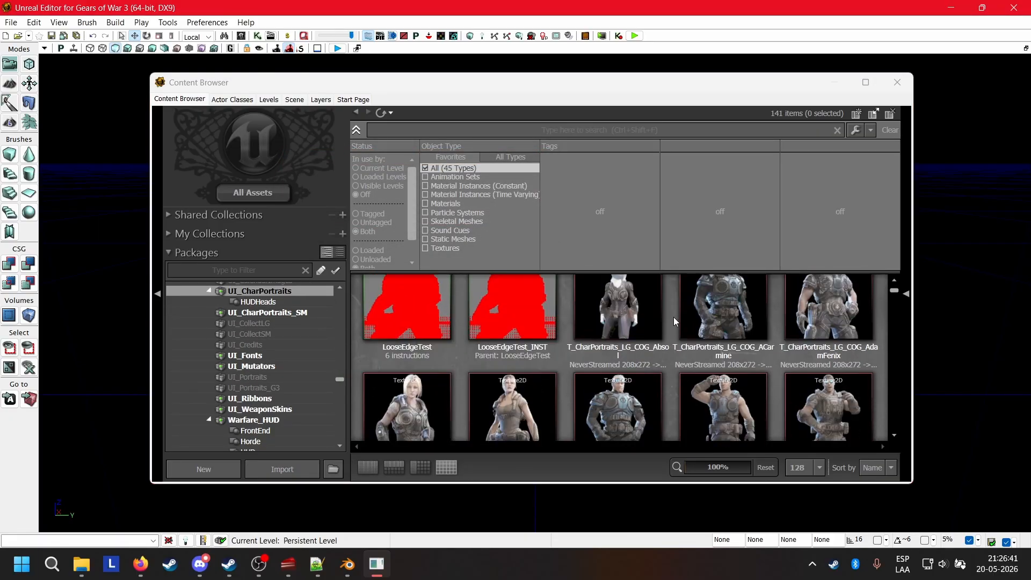
mouse_move(723, 318)
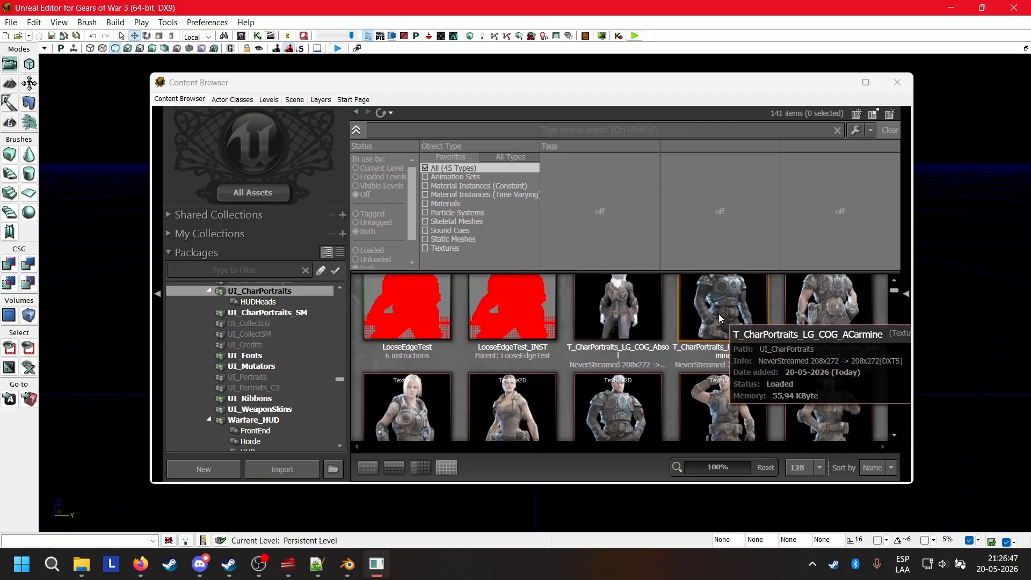
Switch back to the wolfieFn scene in Blender and inspect the character holding the Retro Lancer from several angles
mouse_move(347, 563)
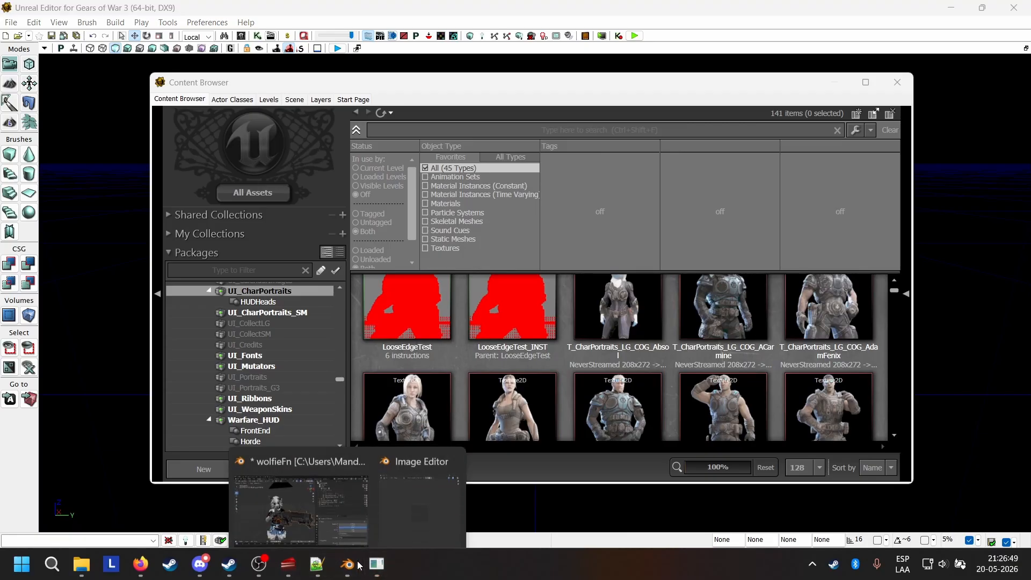
left_click(367, 487)
middle_click_drag(519, 287, 347, 305)
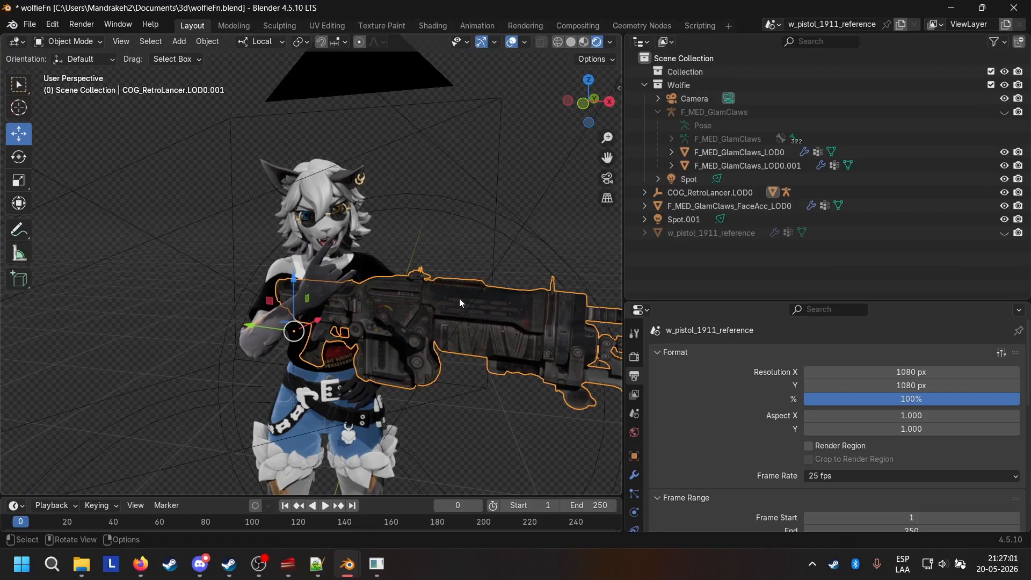
middle_click_drag(459, 298, 428, 343)
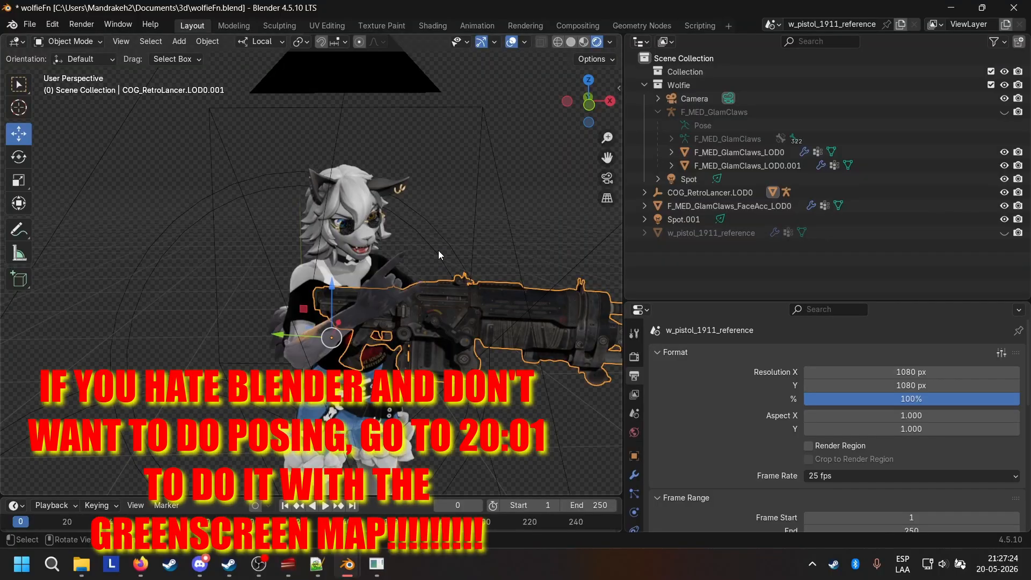
Clear the parent of b_AR_Root while keeping its transformation, and delete the leftover COG_RetroLancer.LOD0 empty
left_click(682, 204)
right_click(305, 403)
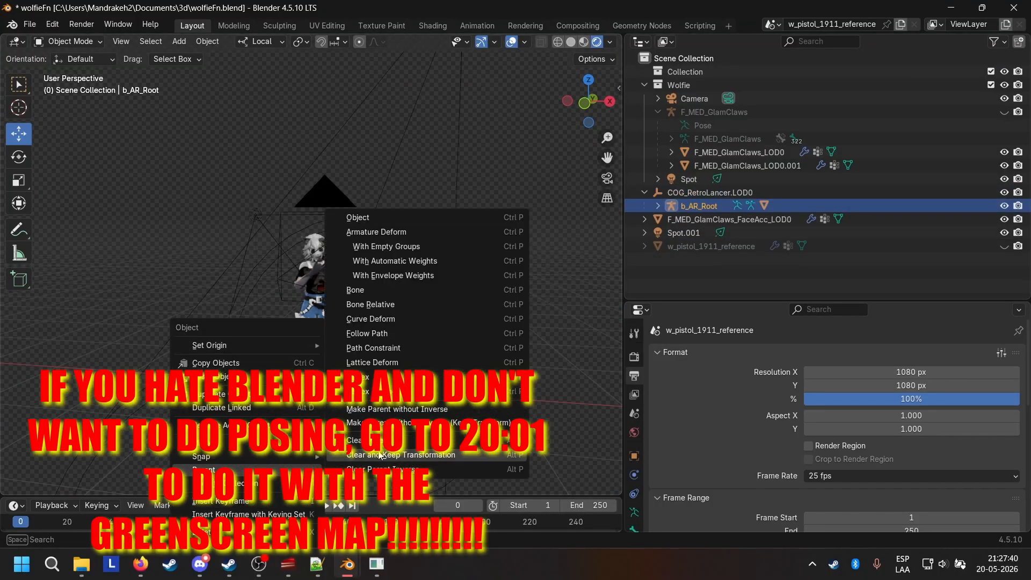
left_click(375, 455)
left_click(686, 206)
key("x")
Clear the location and rotation of the COG_RetroLancer.LOD0.001 mesh
left_click(644, 192)
left_click(714, 232)
scroll(390, 295, "up", 5)
left_click(207, 41)
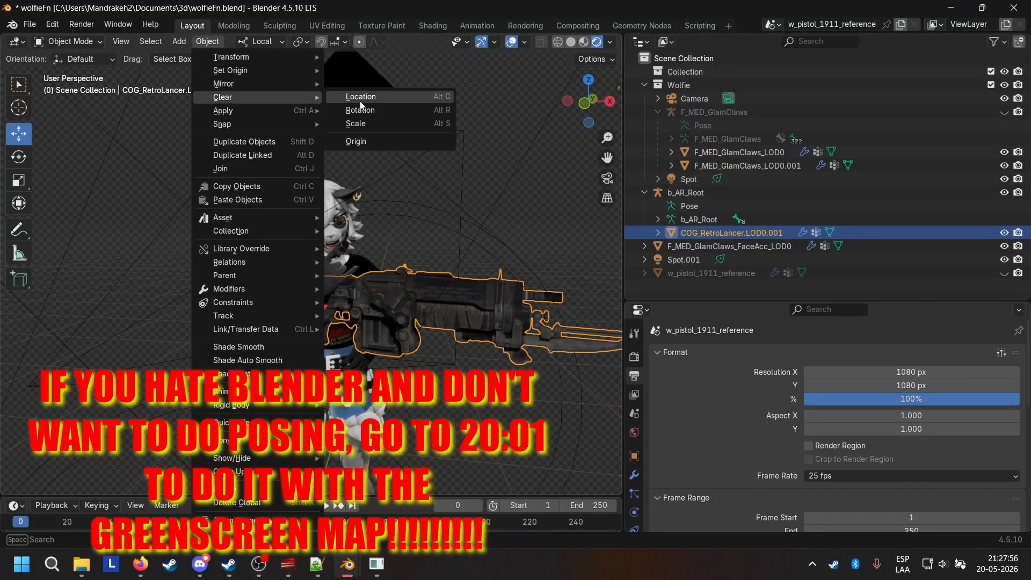
left_click(360, 100)
left_click(207, 42)
mouse_move(237, 97)
left_click(360, 111)
Put the b_AR_Root armature in Pose Mode and expand its list of pose bones
middle_click_drag(376, 268, 397, 290)
middle_click_drag(387, 333, 386, 177, "shift")
left_click(685, 192)
key("ctrl+Tab")
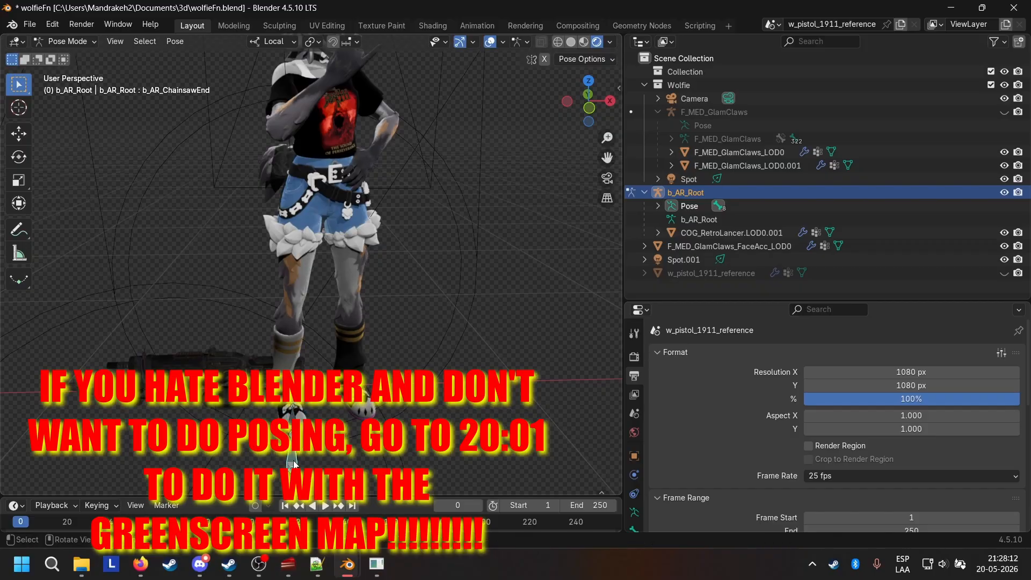
left_click(292, 432)
middle_click_drag(293, 429, 375, 349)
left_click(657, 206)
middle_click_drag(456, 316, 498, 316)
Examine the weapon's bones one by one, from b_AR_Latch and b_AR_Receiver to b_AR_ChainsawEnd and b_AR_Chain
left_click(714, 260)
left_click(720, 246)
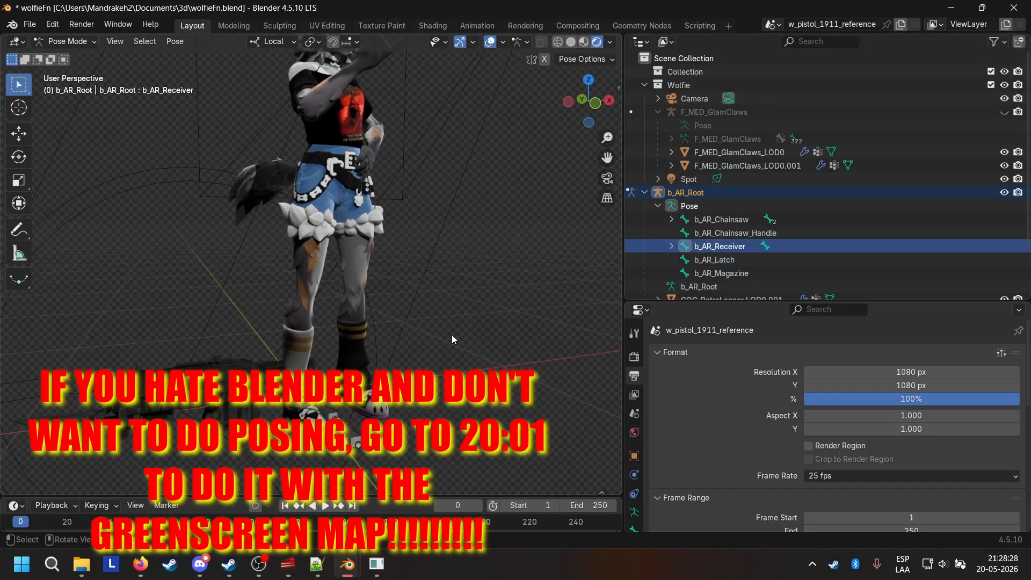
left_click(698, 233)
left_click(697, 219)
scroll(452, 339, "down", 2)
scroll(724, 237, "down", 2)
scroll(714, 221, "up", 2)
left_click(671, 219)
left_click(717, 232)
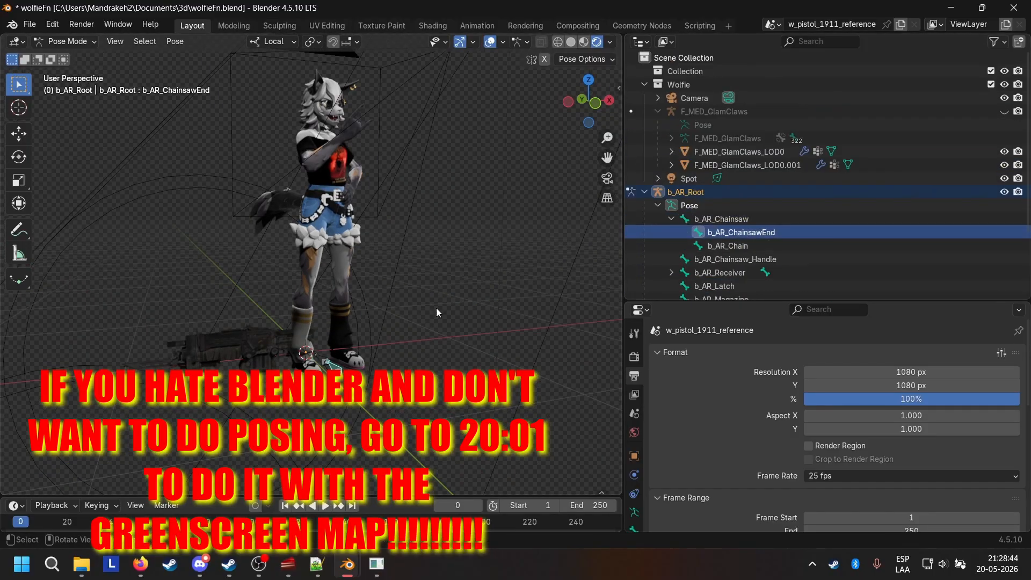
left_click(711, 246)
Return to Object Mode with b_AR_Root and COG_RetroLancer.LOD0.001 both selected
left_click(671, 219)
left_click(721, 272)
scroll(724, 272, "down", 1)
left_click(731, 272)
right_click(203, 238)
key("ctrl+Tab")
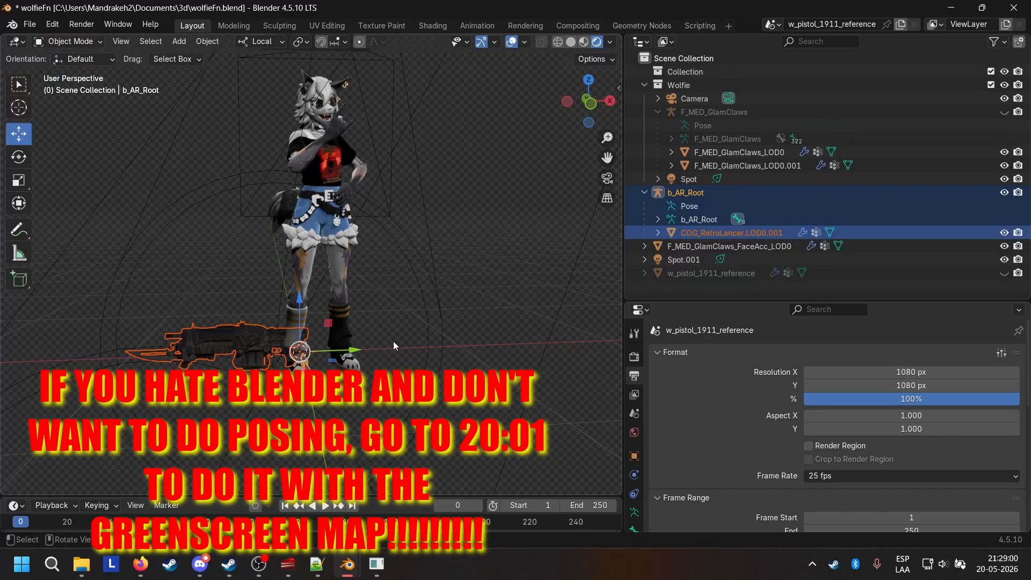
Raise the Retro Lancer and its armature to the character's upper body and clear the weapon mesh's rotation
left_click_drag(299, 317, 300, 215)
middle_click_drag(322, 225, 336, 293)
left_click(199, 224)
left_click(207, 42)
mouse_move(226, 96)
left_click(359, 109)
Rotate the Retro Lancer mesh about the Z axis so it points toward the character's front
middle_click_drag(436, 278, 391, 279)
key("r")
key("z")
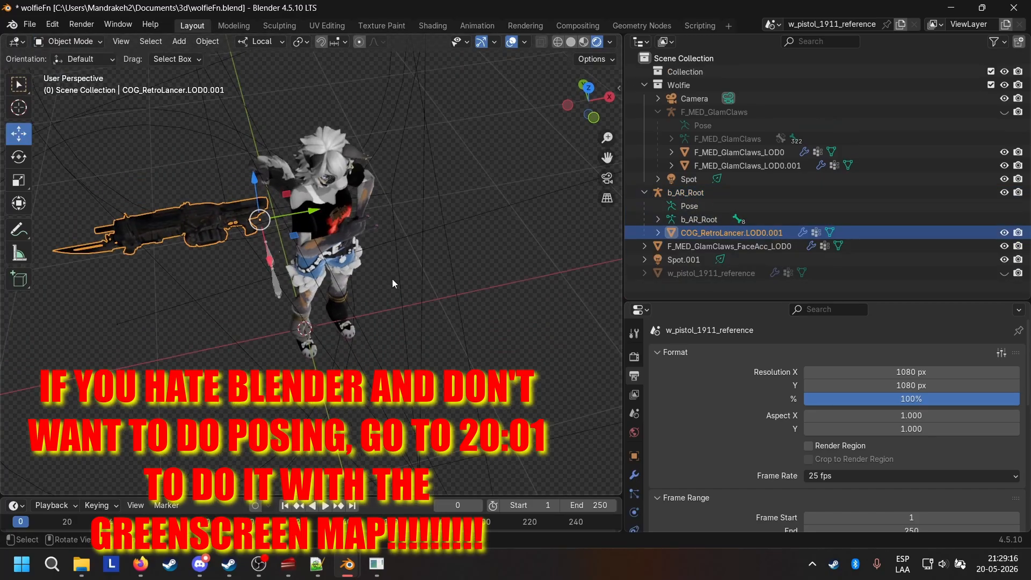
left_click(341, 202)
middle_click_drag(340, 202, 346, 129)
scroll(395, 283, "up", 3)
middle_click_drag(396, 283, 386, 290)
Unhide the F_MED_GlamClaws armature and put it in Pose Mode
left_click(1004, 111)
left_click(714, 111)
left_click(73, 41)
left_click(70, 85)
Select the character's upper-body bones and clear their pose transforms
left_click_drag(258, 97, 437, 349)
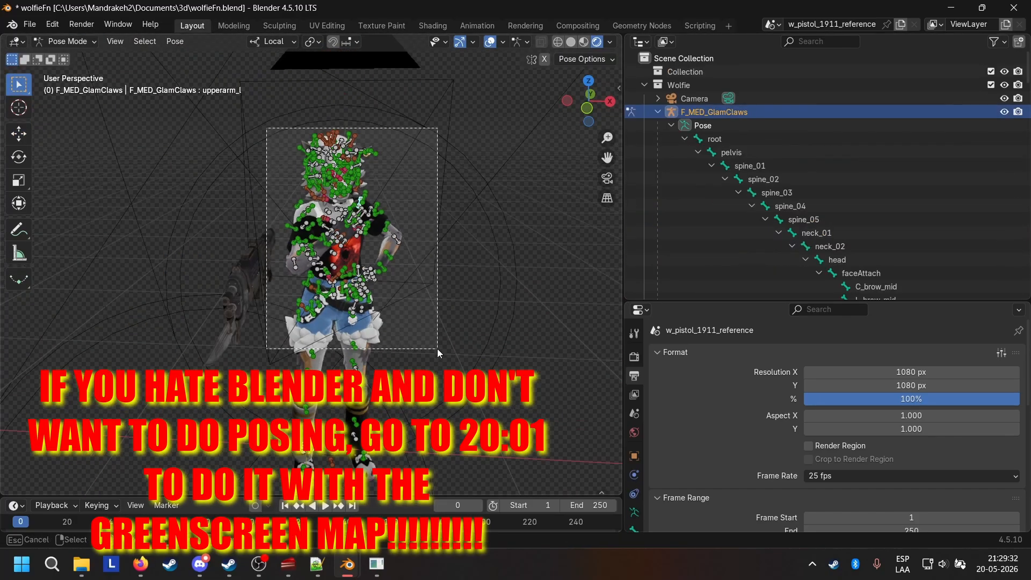
left_click(171, 41)
left_click(293, 71)
scroll(412, 243, "up", 6)
Bring up the shape keys of F_MED_GlamClaws_LOD0 and reset the character's open-mouth expression
key("ctrl+Tab")
left_click(412, 243)
scroll(634, 472, "down", 3)
left_click(634, 473)
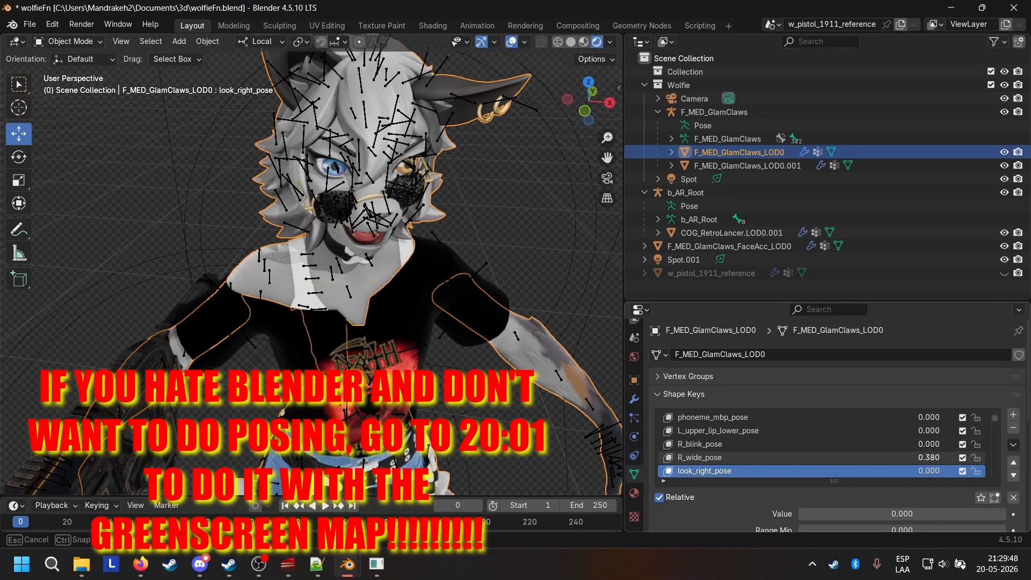
scroll(925, 444, "down", 10)
scroll(902, 437, "down", 5)
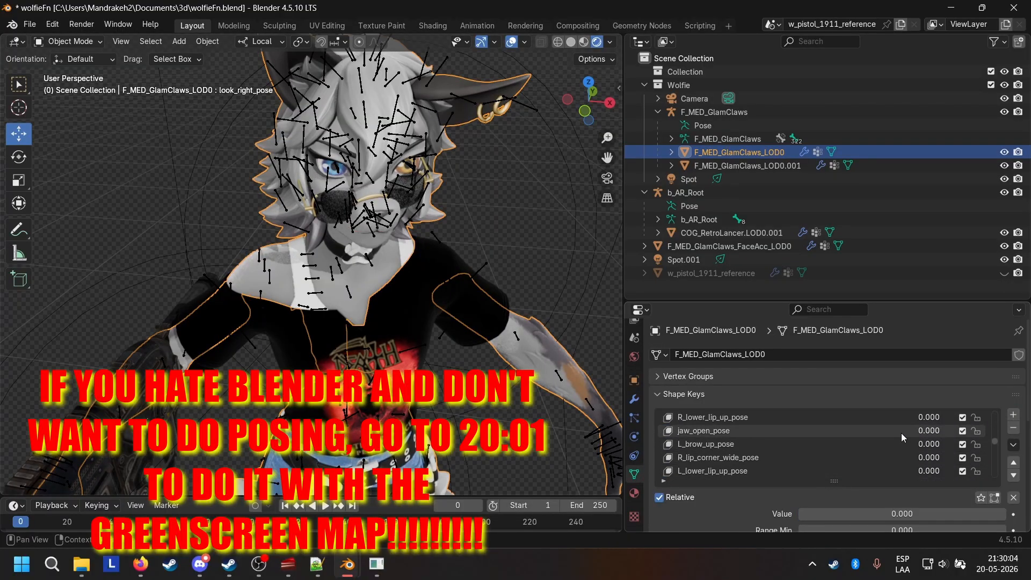
scroll(920, 443, "down", 5)
scroll(931, 456, "down", 5)
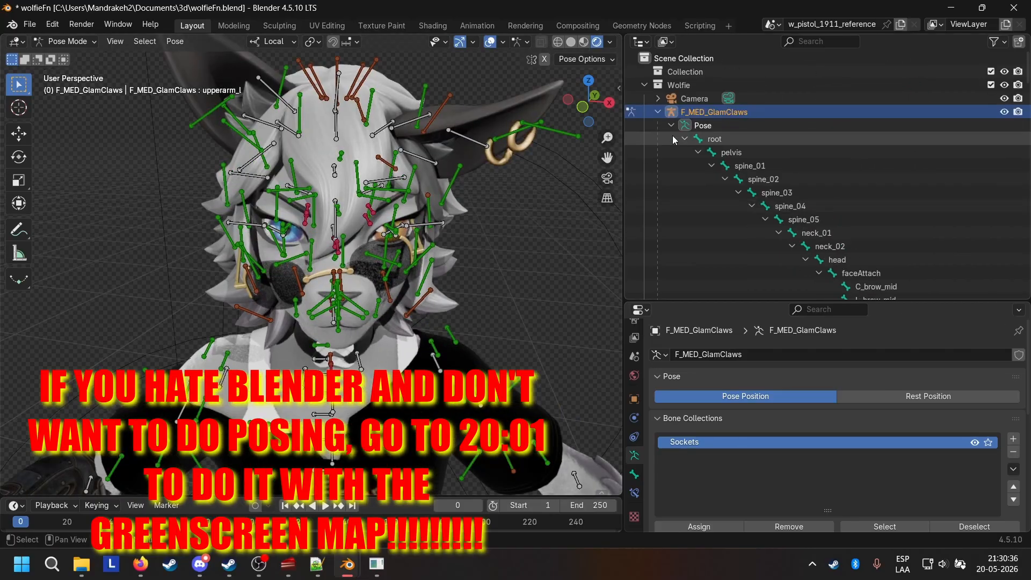
Hide F_MED_GlamClaws_FaceAcc_LOD0 and switch the viewport to Material Preview shading
left_click(1004, 247)
left_click(583, 41)
scroll(409, 335, "down", 6)
scroll(409, 335, "up", 2)
middle_click_drag(409, 376, 436, 315, "shift")
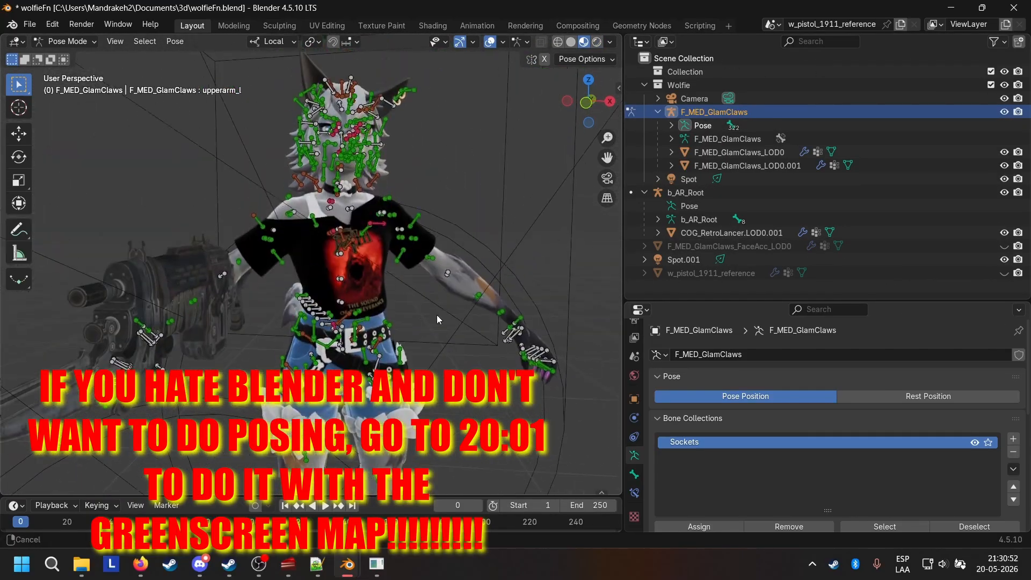
Rotate the right upper arm bone about its local Y axis in two passes to bring the arm in
left_click(293, 219)
middle_click_drag(387, 288, 408, 270)
key("r")
key("y")
left_click(408, 269)
key("r")
key("y")
left_click(408, 300)
Rotate two more bones of the right arm about their local Y axes to bend the arm toward the body
middle_click_drag(344, 279, 376, 306)
left_click(325, 263)
key("r")
key("y")
left_click(317, 321)
left_click(370, 302)
key("r")
key("y")
left_click(442, 314)
middle_click_drag(442, 314, 322, 301)
Refine the upperarm_r bone with another rotation about its local Y axis
left_click(285, 216)
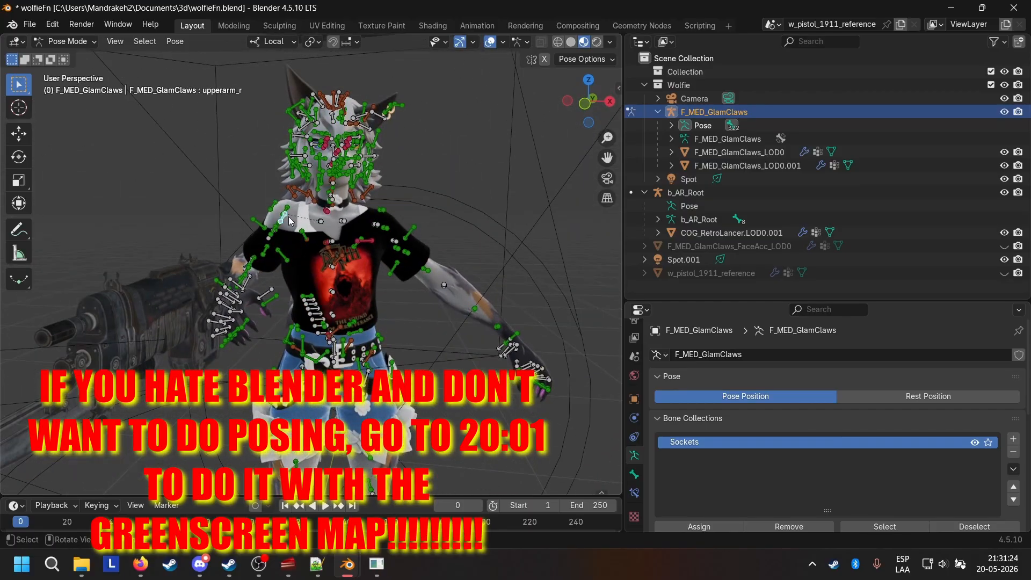
key("r")
key("y")
left_click(291, 234)
scroll(344, 232, "up", 4)
Rotate the upperarm_l bone about its local X axis and about its local Z axis to lower the arm
left_click(394, 230)
scroll(394, 230, "down", 2)
key("r")
key("x")
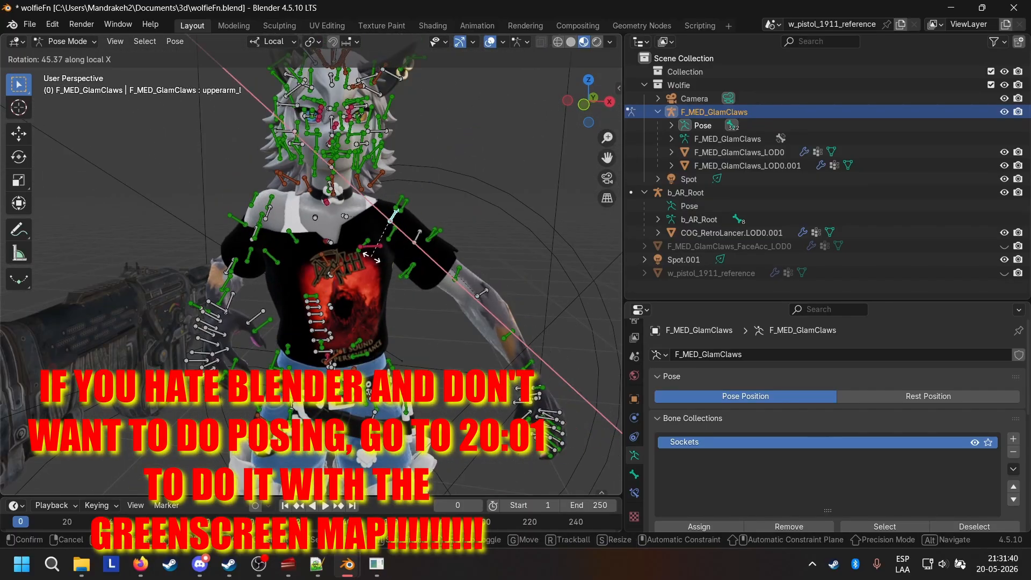
left_click(447, 315)
key("r")
key("z")
left_click(508, 281)
middle_click_drag(508, 281, 525, 289)
middle_click_drag(505, 322, 505, 210, "shift")
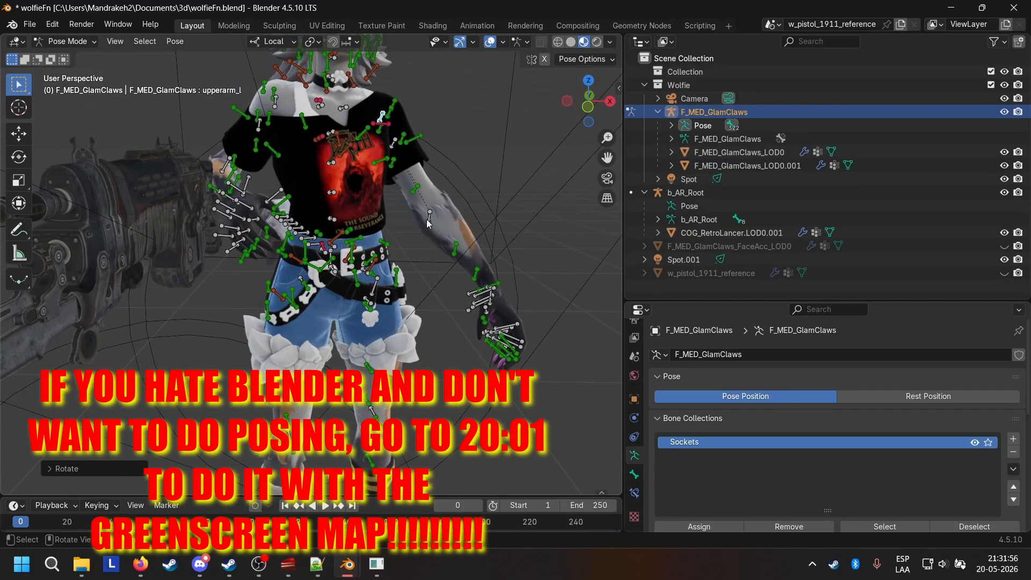
Rotate the left forearm bone about its local Z axis to bend the elbow
left_click(425, 217)
key("r")
key("z")
left_click(483, 226)
Adjust upperarm_l with two more local Z rotations, checking the arm from the side
left_click(382, 111)
key("r")
key("z")
left_click(228, 314)
middle_click_drag(229, 314, 118, 314)
key("r")
key("z")
left_click(375, 242)
middle_click_drag(376, 242, 408, 257)
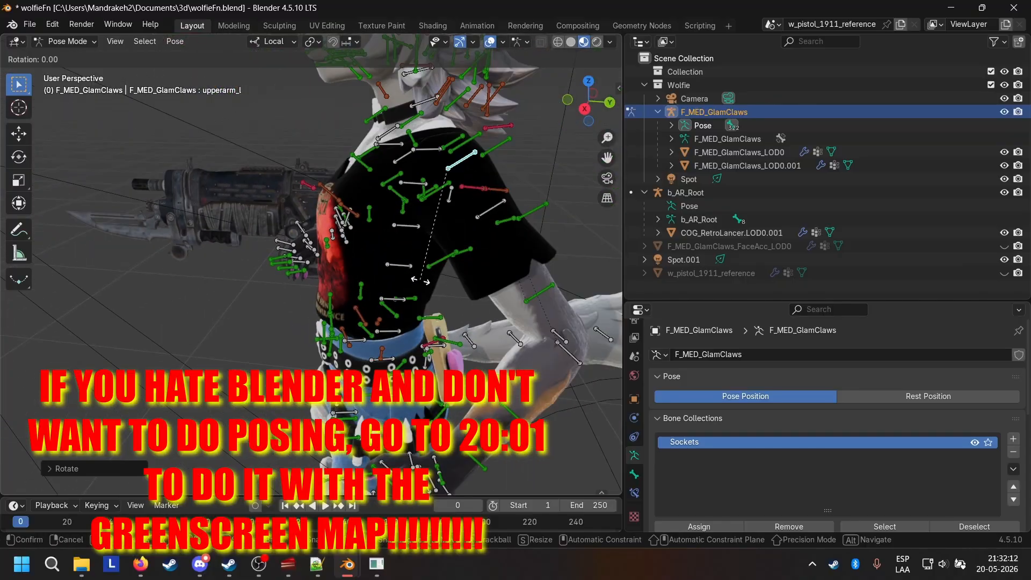
Rotate the hand_l bone about its local Y axis to turn the left hand
middle_click_drag(344, 301, 457, 307)
scroll(457, 307, "up", 1)
left_click(522, 341)
middle_click_drag(522, 343, 520, 331)
left_click(513, 306)
key("r")
key("y")
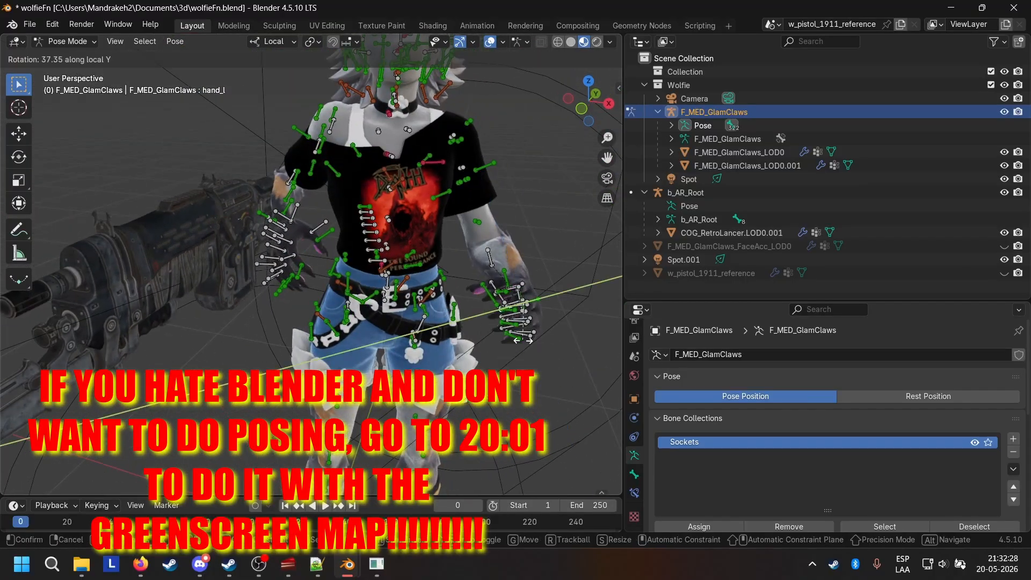
left_click(428, 257)
Rotate the lowerarm_l bone about its local X axis, and twist the left forearm about local Y
left_click(489, 256)
key("r")
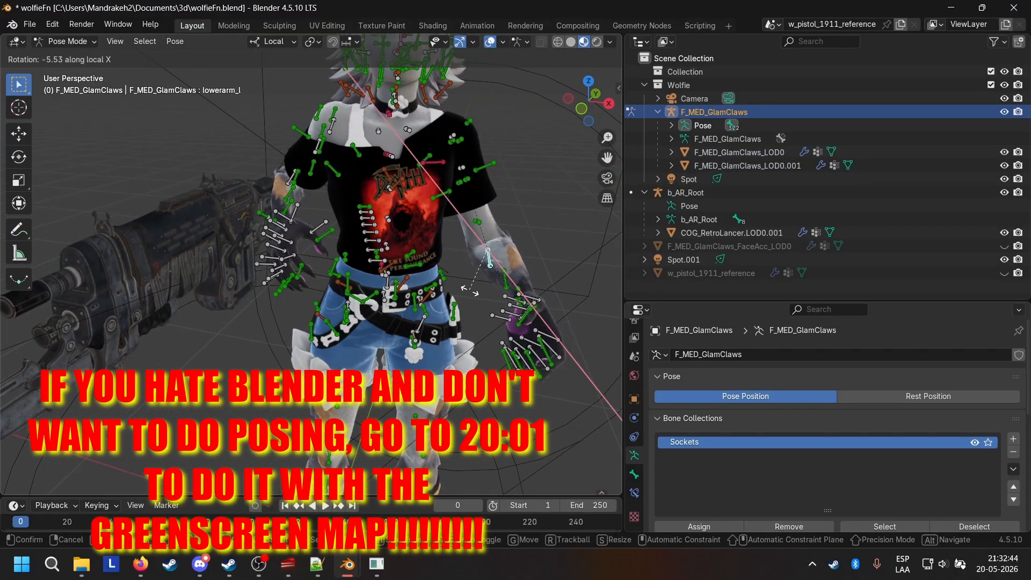
left_click(469, 291)
left_click(503, 279)
key("r")
key("y")
left_click(483, 284)
mouse_move(483, 284)
middle_mouse_down()
mouse_move(398, 303)
mouse_move(529, 295)
mouse_move(474, 277)
mouse_move(485, 273)
middle_mouse_up()
left_click(392, 311)
left_click(484, 274)
In Object Mode, select the Retro Lancer mesh with its b_AR_Root armature and rotate them across the torso, including about local Z
key("ctrl+Tab")
left_click(239, 195)
left_click(258, 220, "shift")
left_click(242, 199, "shift")
key("r")
left_click(372, 189)
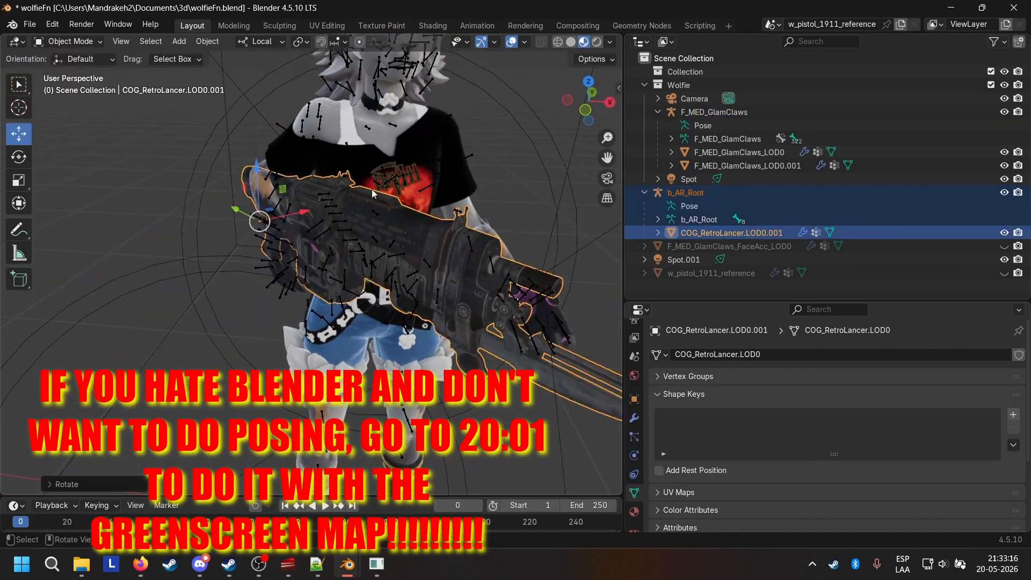
key("r")
key("z")
left_click(384, 239)
Move the Retro Lancer toward the character's hands, freely and along its local X axis
key("g")
middle_click_drag(384, 239, 413, 247)
left_click(391, 249)
key("g")
key("x")
left_click(376, 204)
key("g")
left_click(386, 290)
Fine-tune the Retro Lancer's aim with a local Z and a free rotation, and reposition it at the right hand
key("r")
key("z")
left_click(387, 231)
key("r")
left_click(295, 228)
key("g")
left_click(237, 225)
middle_click_drag(236, 226, 344, 317)
key("g")
left_click(322, 215)
Put the character rig in Pose Mode and rotate a right-hand bone about its local Z axis
left_click(298, 195)
key("ctrl+Tab")
left_click(309, 282)
left_click(343, 317)
key("r")
key("z")
left_click(327, 328)
Return to Object Mode and shift the Retro Lancer along its local X axis
key("ctrl+Tab")
left_click(508, 246)
middle_click_drag(507, 246, 386, 338)
key("g")
key("x")
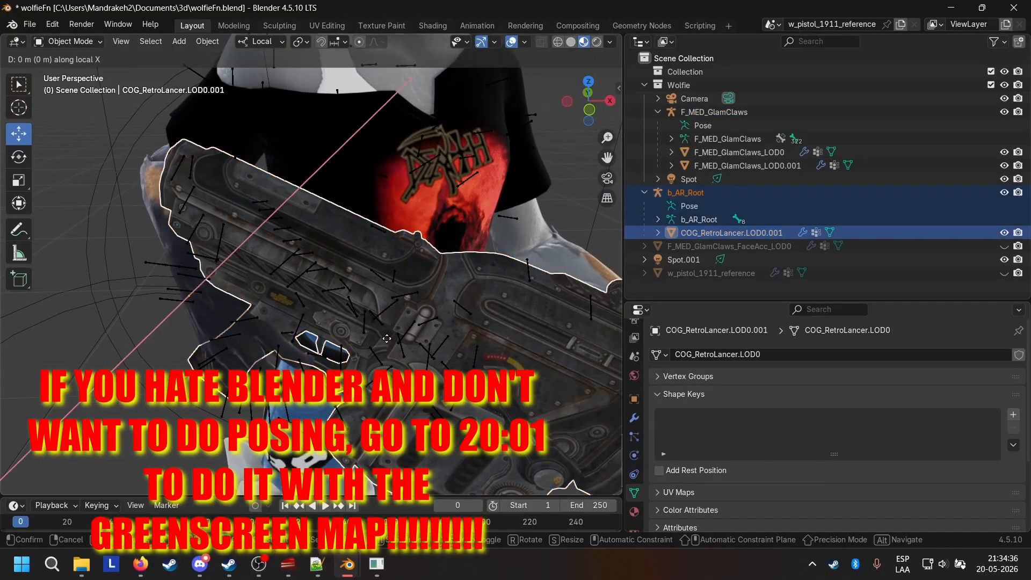
left_click(400, 322)
Put the character rig back in Pose Mode and rotate the index_01_r finger bone about its local Z axis
left_click(322, 300)
key("ctrl+Tab")
mouse_move(322, 301)
middle_mouse_down()
mouse_move(299, 287)
mouse_move(317, 294)
middle_mouse_up()
left_click(250, 321)
key("r")
key("z")
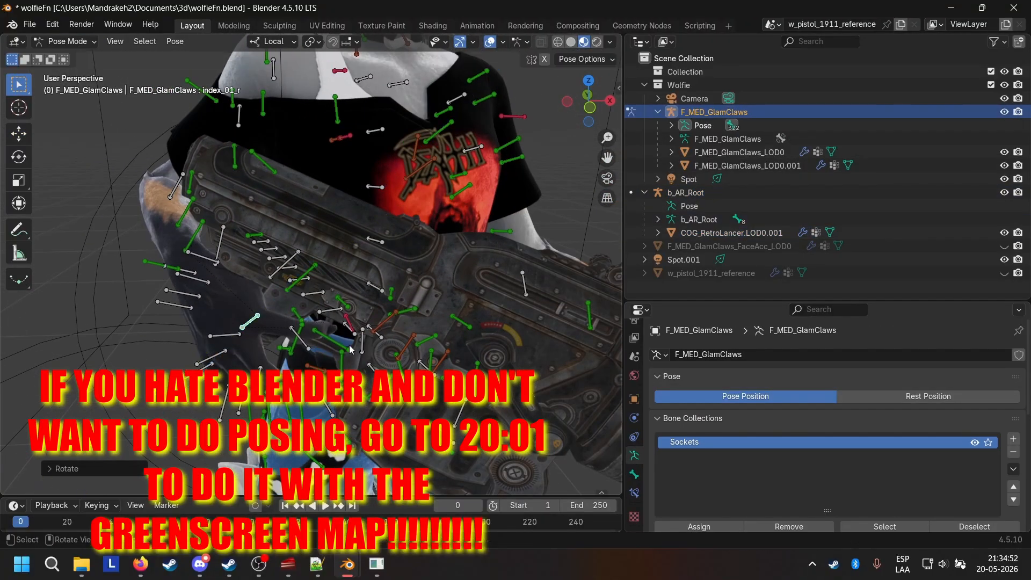
Rotate two more right-hand bones about their local Z axes to close the hand around the weapon's grip
left_click(205, 367)
key("r")
key("z")
left_click(225, 349)
middle_click_drag(226, 349, 365, 289)
left_click(182, 258)
key("r")
key("z")
left_click(387, 310)
Rotate the lowerarm_l bone about its local Z axis and refine it to bring the left hand to the foregrip
scroll(387, 310, "down", 2)
middle_click_drag(483, 242, 376, 237)
left_click(449, 217)
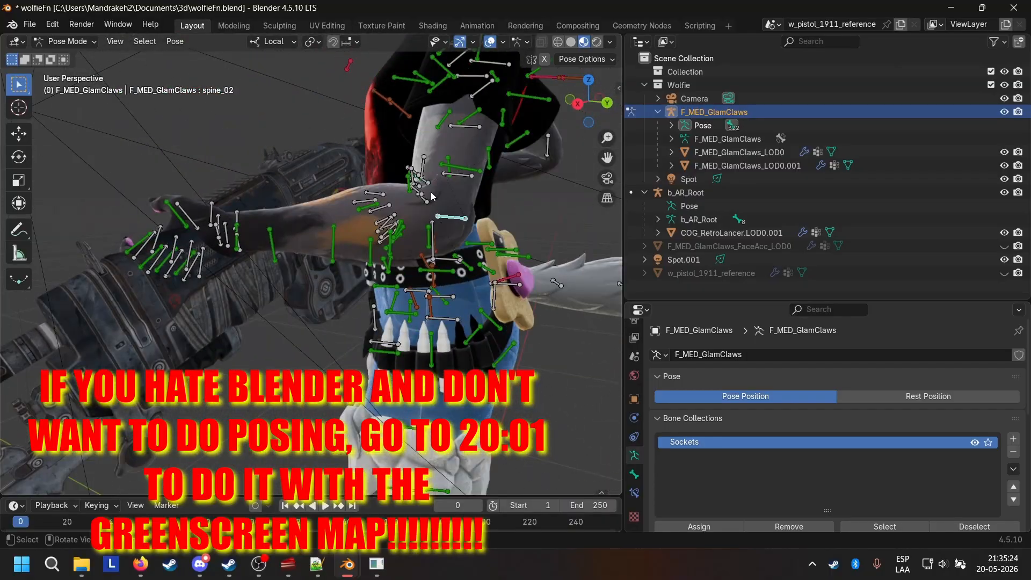
middle_click_drag(431, 192, 419, 199)
left_click(462, 225)
key("r")
key("z")
left_click(444, 145)
middle_click_drag(444, 145, 451, 246)
key("r")
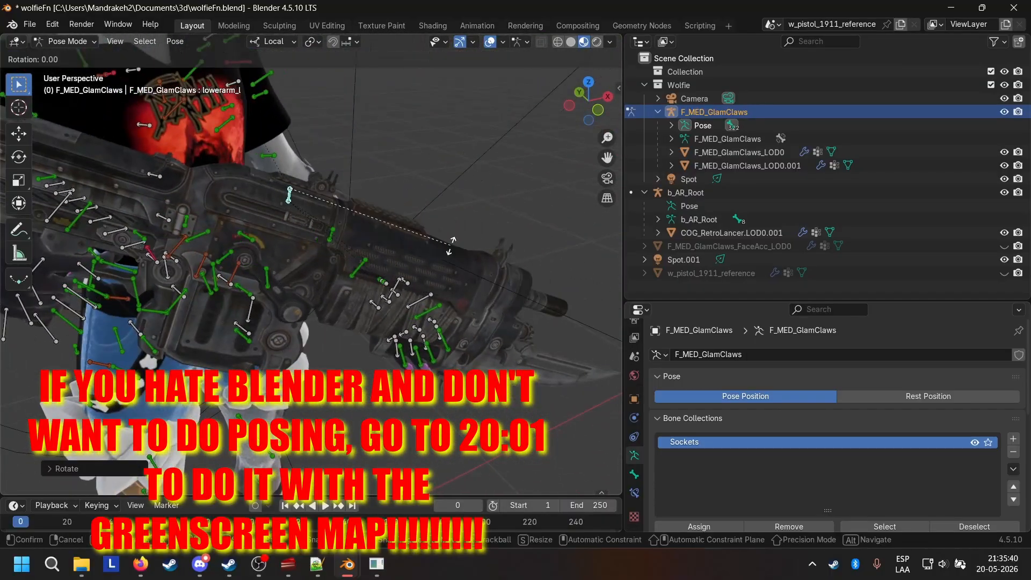
left_click(367, 248)
Adjust two bones of the left arm and hand about their local Z axes to seat the hand under the barrel
middle_click_drag(531, 246, 473, 241)
left_click(367, 263)
key("r")
key("z")
left_click(458, 316)
left_click(446, 260)
key("r")
key("z")
middle_click_drag(594, 228, 504, 333)
left_click(398, 252)
Curl the left hand's finger bones around the foregrip with local Z rotations, including middle_02_l
left_click(315, 238)
key("r")
key("z")
left_click(408, 317)
left_click(363, 336)
key("r")
key("z")
middle_click_drag(408, 317, 442, 321)
left_click(348, 342)
key("r")
key("z")
left_click(408, 333)
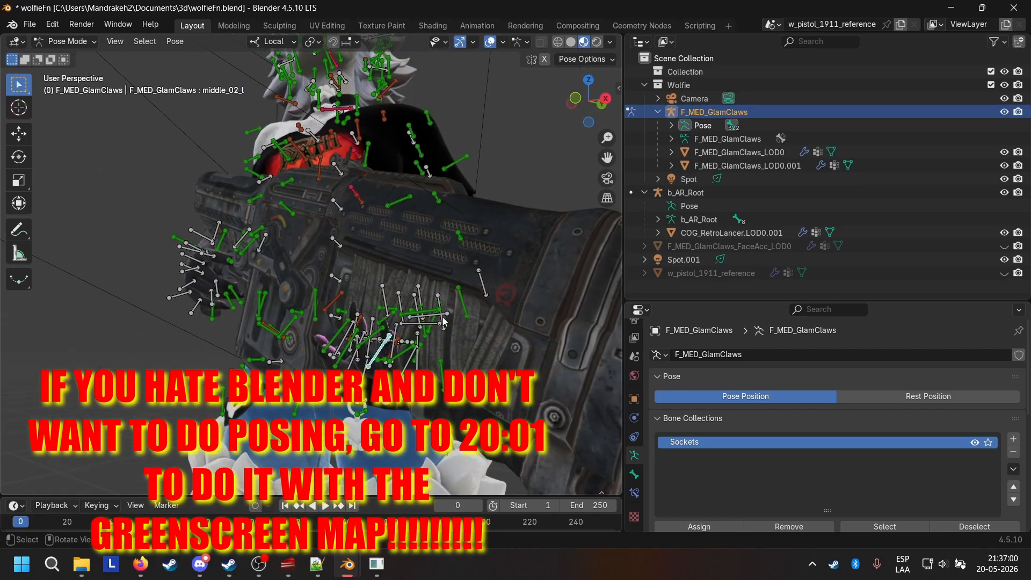
Curl the remaining left fingers about local Z, including pinky_01_l, and rotate the index_02_l bone
left_click(503, 349)
left_click(376, 341)
key("r")
key("z")
mouse_move(376, 341)
middle_mouse_down()
mouse_move(408, 344)
mouse_move(375, 333)
middle_mouse_up()
left_click(485, 317)
left_click(352, 343)
key("r")
key("z")
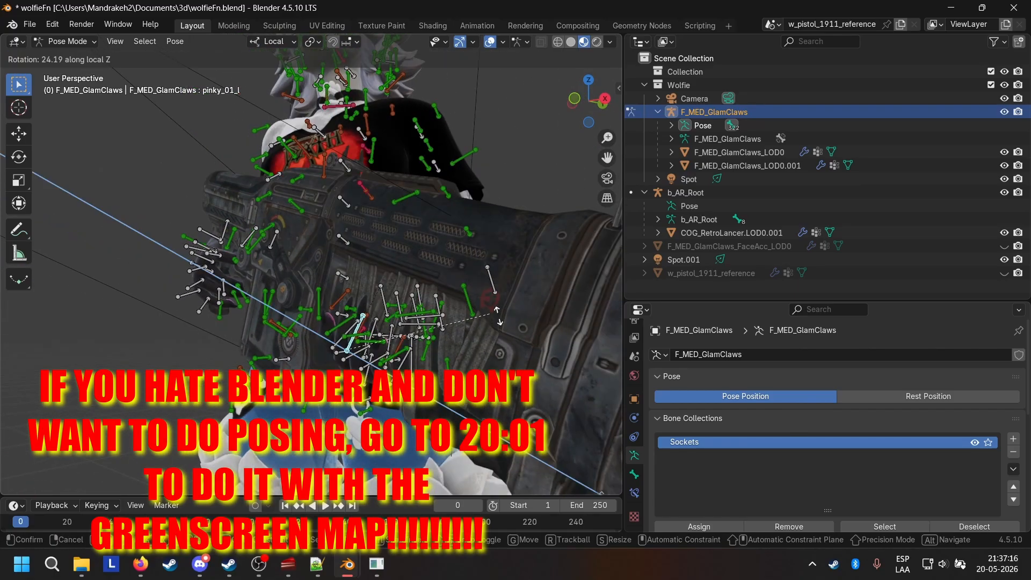
left_click(412, 296)
middle_click_drag(412, 296, 376, 322)
left_click(438, 367)
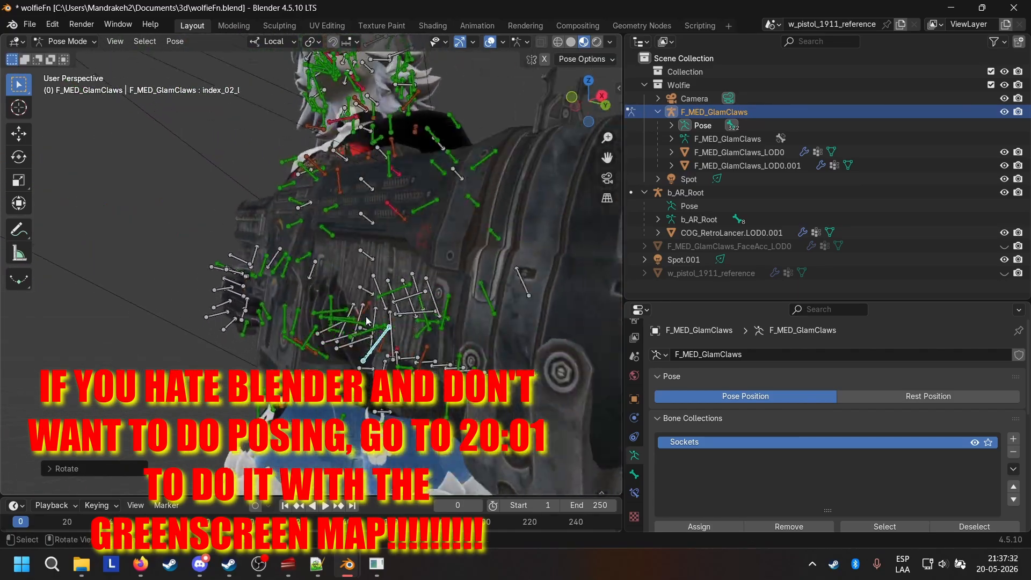
Rotate the neck_01 bone about its local Z axis by about -21 degrees
middle_click_drag(438, 367, 447, 257)
left_click(261, 252)
scroll(441, 290, "up", 5)
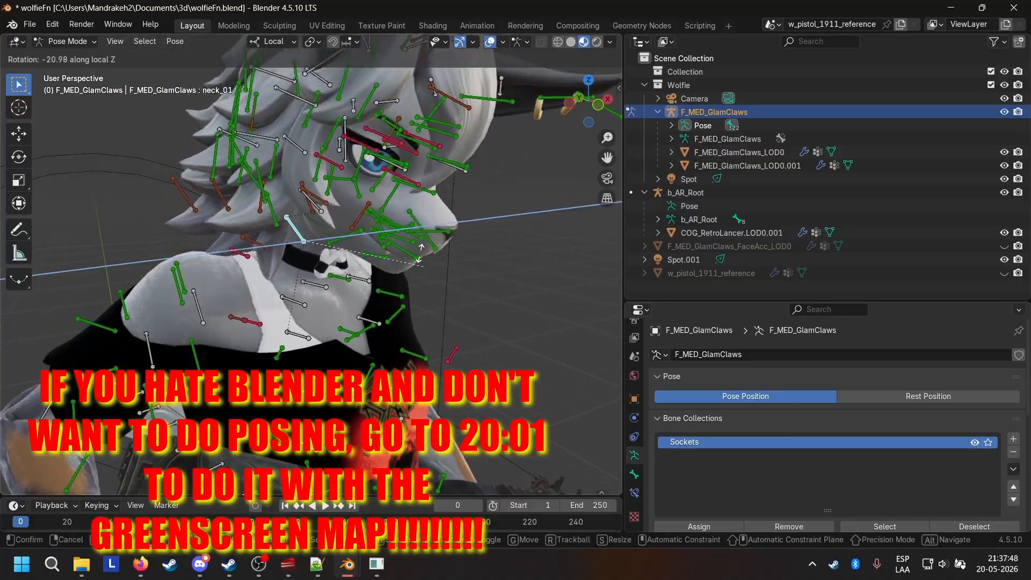
left_click(408, 276)
Rotate the head bone, and refine its tilt with another rotation through the camera view
middle_click_drag(408, 273, 338, 198)
left_click(338, 199)
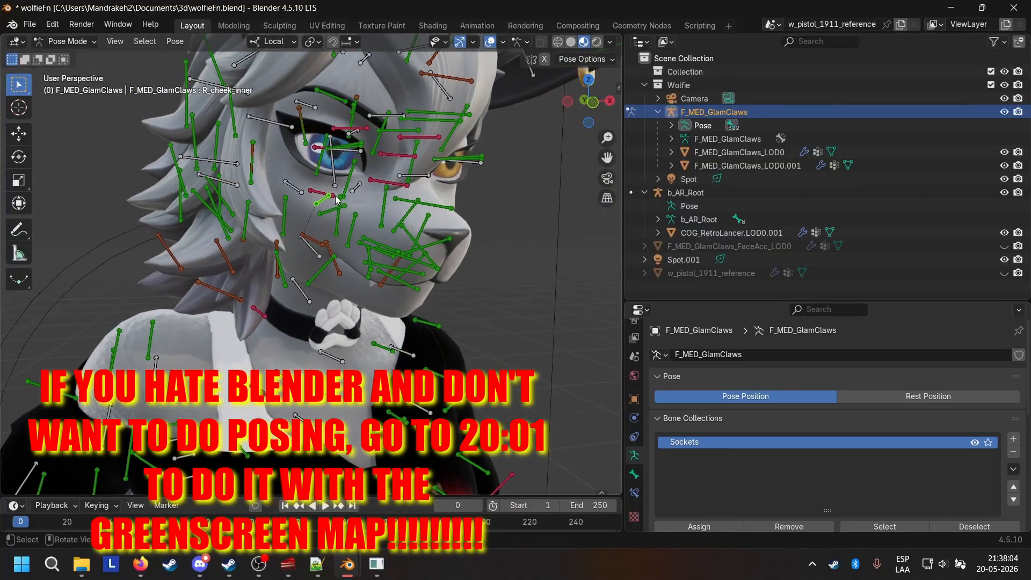
key("r")
left_click(458, 264)
key("KP_0")
scroll(413, 238, "up", 4)
middle_click_drag(414, 239, 414, 274, "shift")
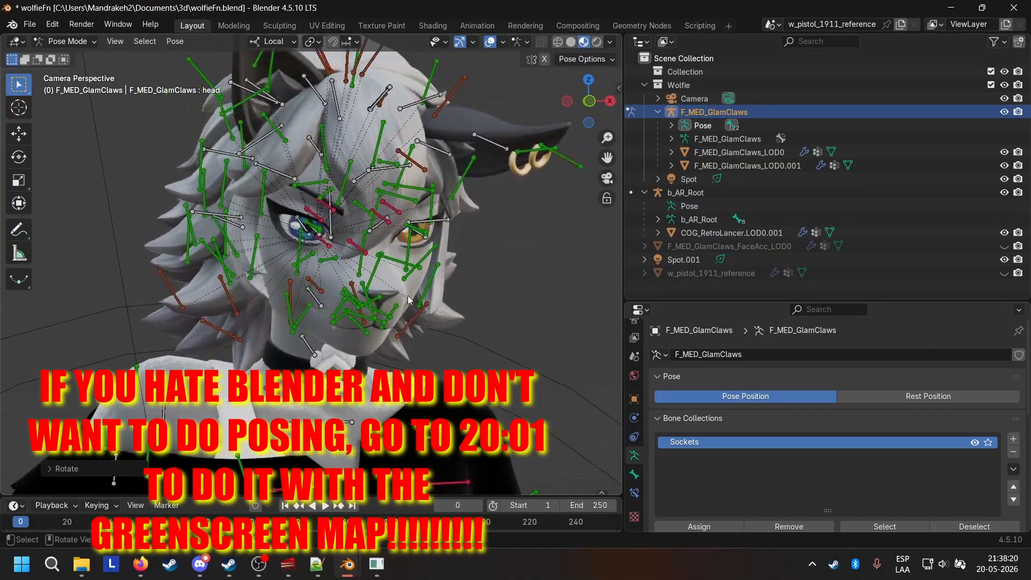
key("r")
left_click(408, 279)
scroll(391, 283, "down", 4)
scroll(391, 282, "up", 4)
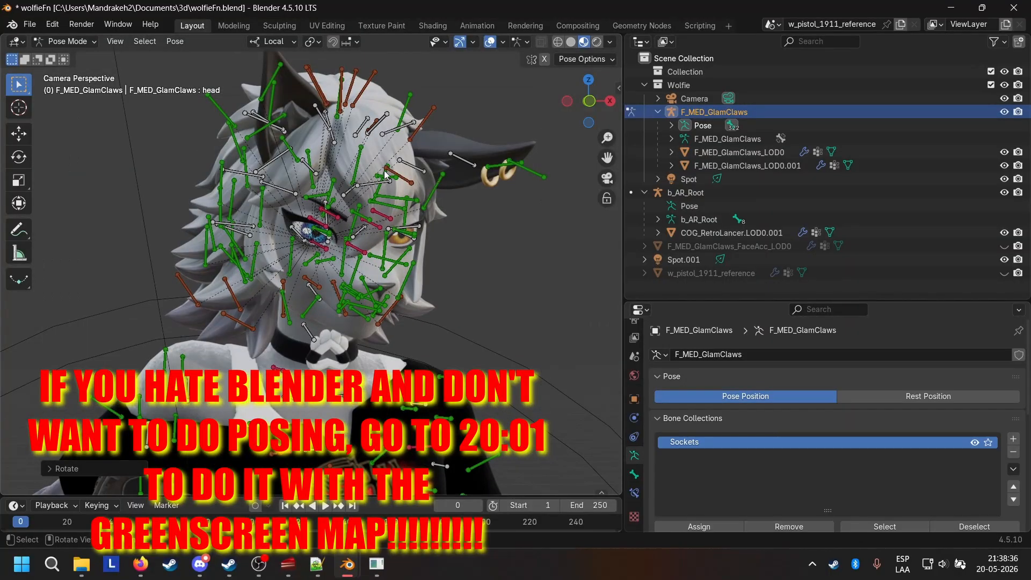
Hide the character armature, select the F_MED_GlamClaws_LOD0 mesh in Object Mode, and set its look_right_pose shape key to 0.270
left_click(1003, 111)
key("ctrl+Tab")
left_click(350, 265)
left_click_drag(800, 514, 893, 513)
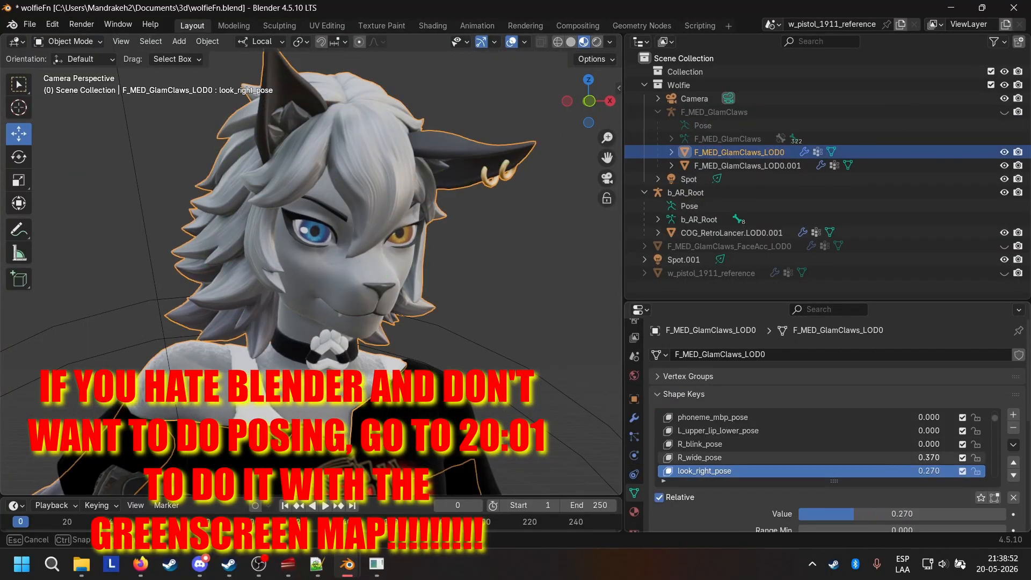
Try out other facial shape keys on the F_MED_GlamClaws_LOD0 mesh, such as tongue_back_pose and R_upper_lip_raiser_pose
scroll(907, 447, "down", 5)
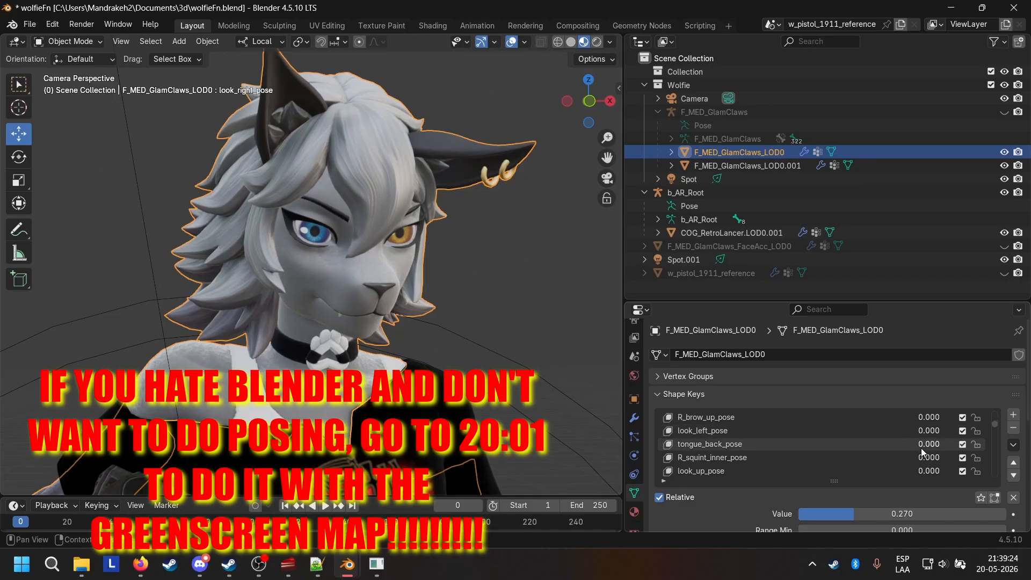
left_click_drag(930, 445, 953, 458)
scroll(929, 457, "down", 1)
left_click_drag(928, 471, 964, 470)
scroll(908, 446, "down", 4)
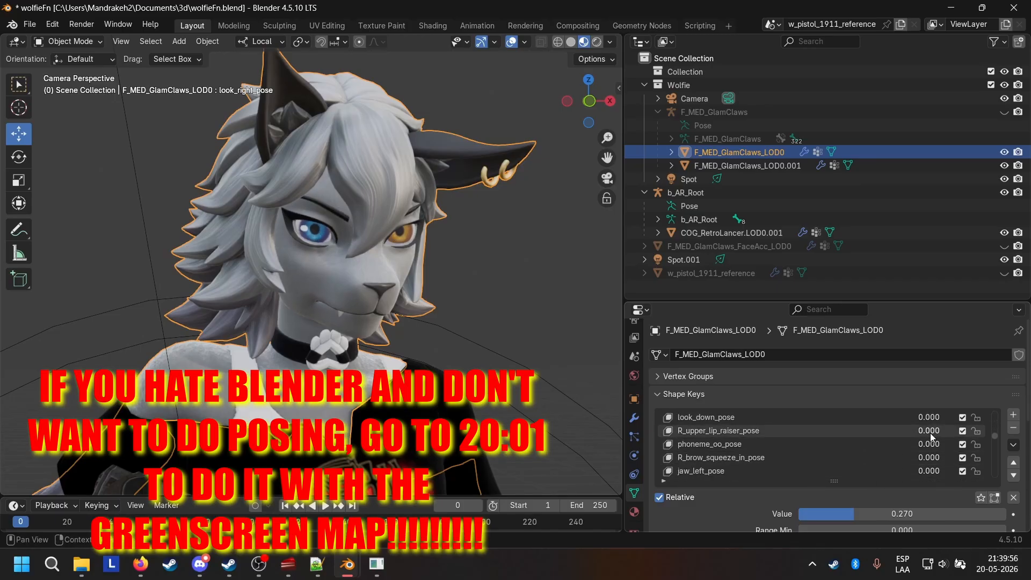
left_click_drag(928, 430, 914, 431)
scroll(928, 444, "down", 1)
left_click_drag(928, 444, 941, 444)
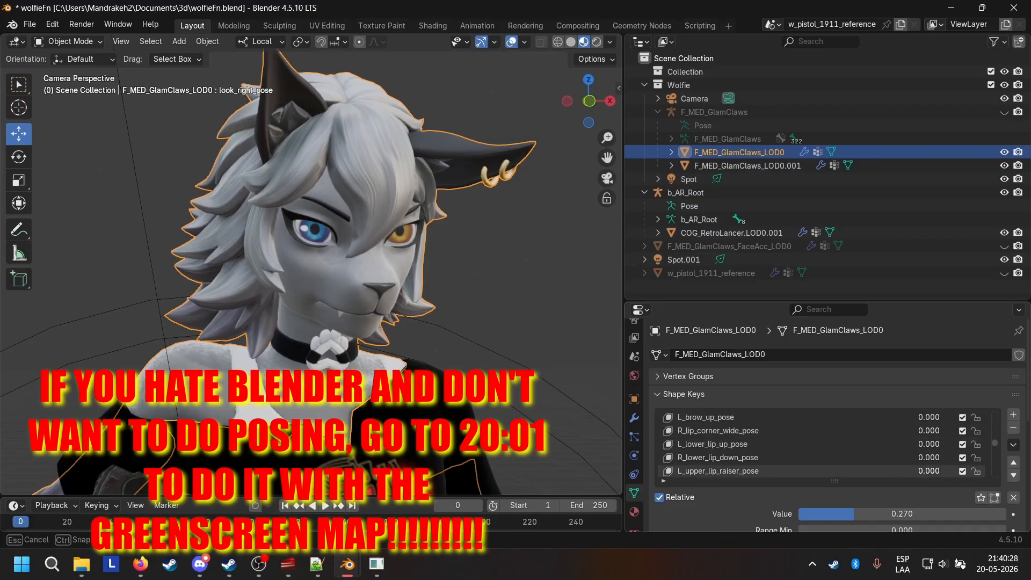
scroll(926, 447, "down", 3)
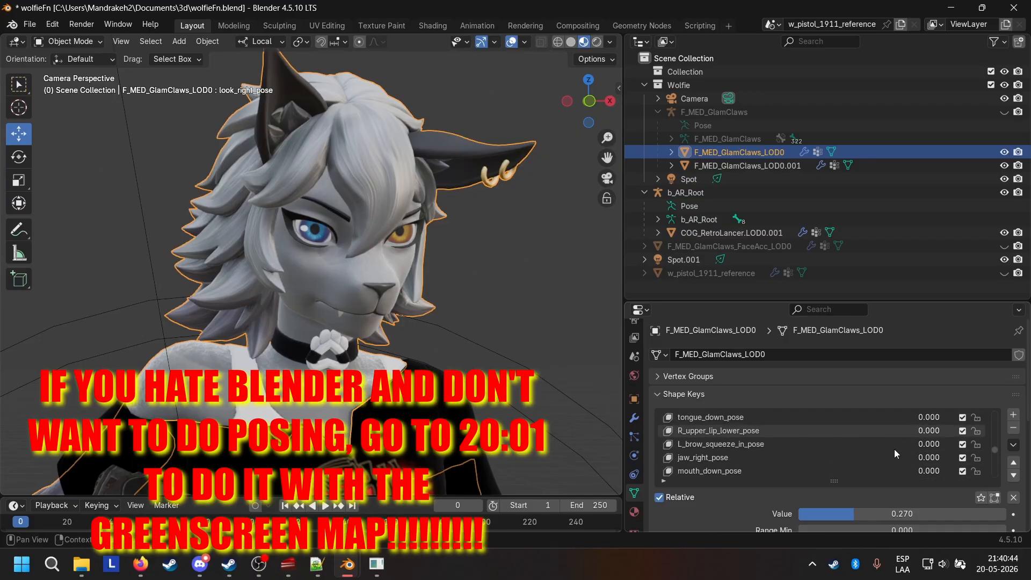
scroll(894, 454, "down", 2)
left_click_drag(894, 454, 954, 444)
scroll(913, 454, "down", 3)
scroll(913, 451, "down", 8)
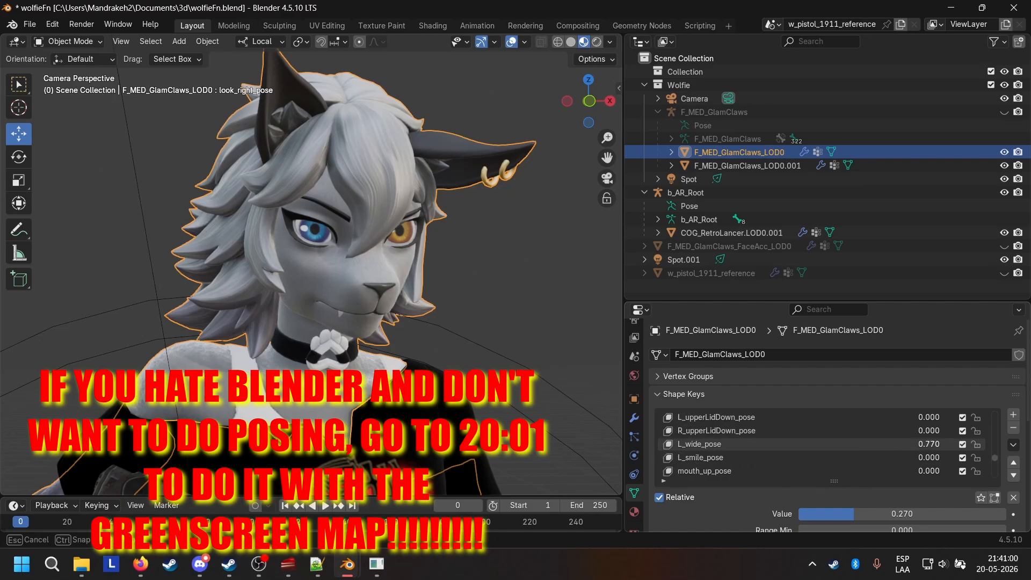
scroll(928, 453, "down", 4)
Unhide the F_MED_GlamClaws armature, switch it to Pose Mode and select the C_brow_mid bone between the eyebrows
left_click(1003, 111)
left_click(714, 111)
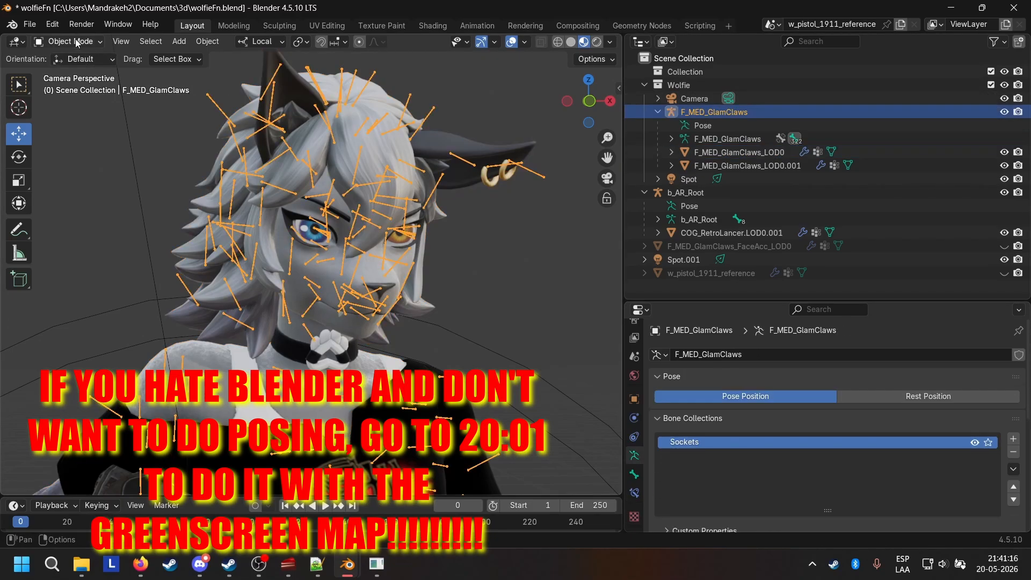
left_click(73, 42)
left_click(70, 81)
left_click(360, 232)
middle_click_drag(321, 232, 375, 214)
scroll(348, 215, "up", 8)
left_click(368, 269)
scroll(368, 269, "up", 4)
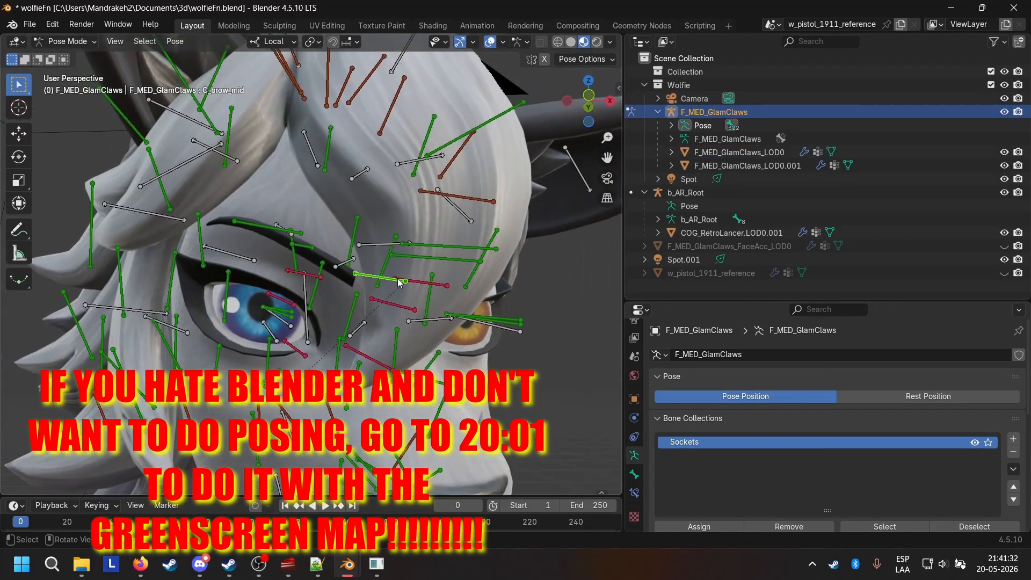
Move the C_brow_mid bone along its local Z axis, refining its height from the camera view
key("g")
key("z")
left_click(402, 283)
key("KP_0")
key("g")
key("z")
left_click(420, 272)
scroll(427, 279, "up", 5)
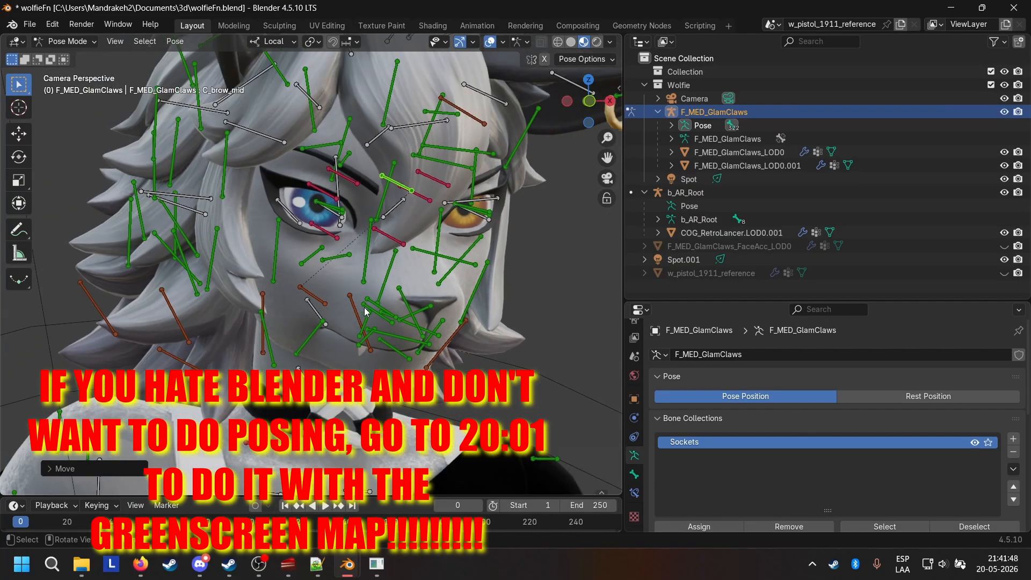
Select the R_lip_corner bone, try rotating it about its local axes, and move it to reshape the mouth corner
left_click(306, 342)
key("r")
key("x")
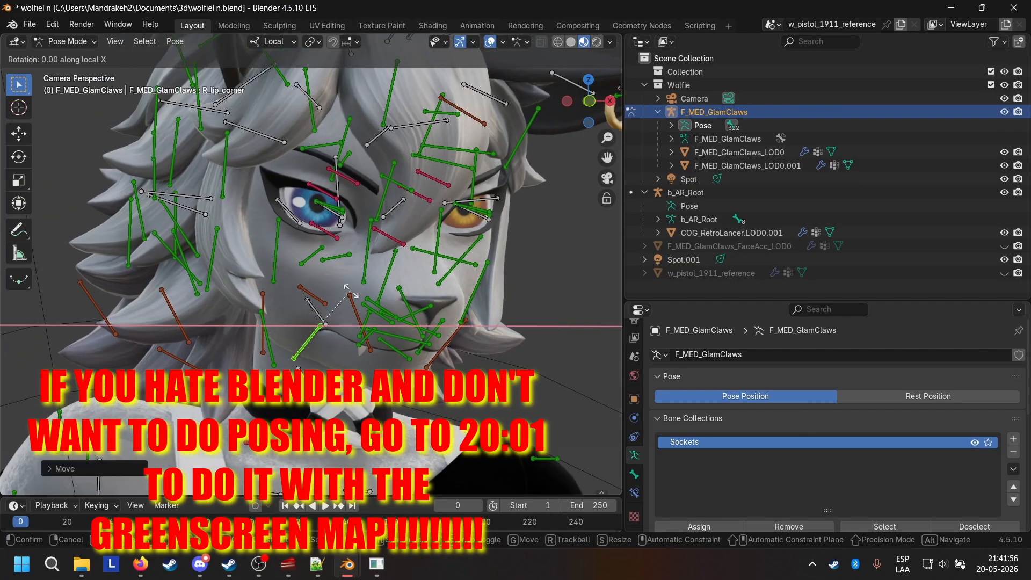
right_click(351, 291)
key("r")
key("y")
right_click(344, 290)
middle_click_drag(343, 290, 361, 255)
scroll(362, 256, "up", 8)
key("g")
left_click(351, 296)
scroll(348, 268, "up", 3)
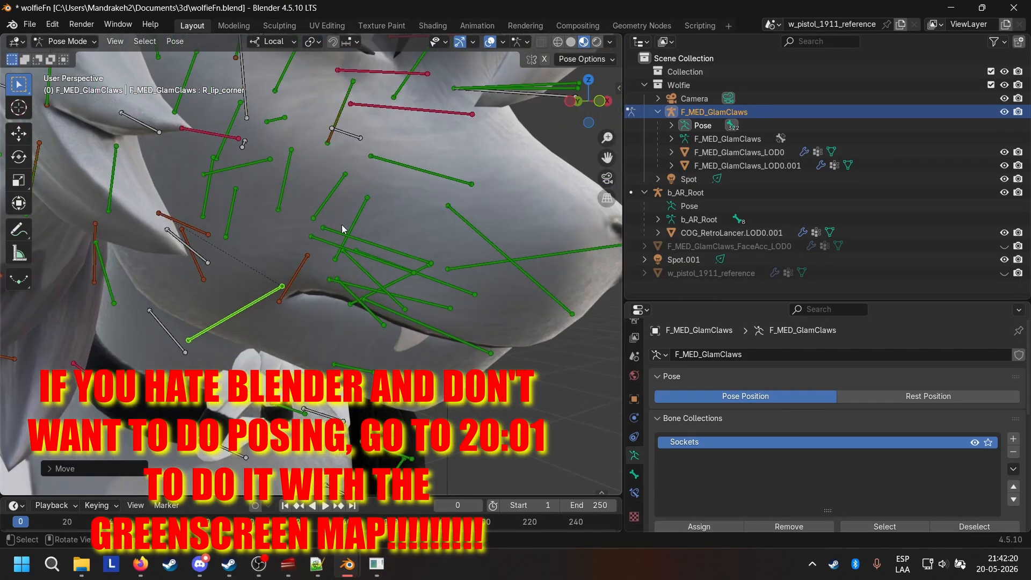
right_click(390, 329)
middle_click_drag(390, 328, 332, 274)
key("r")
right_click(465, 285)
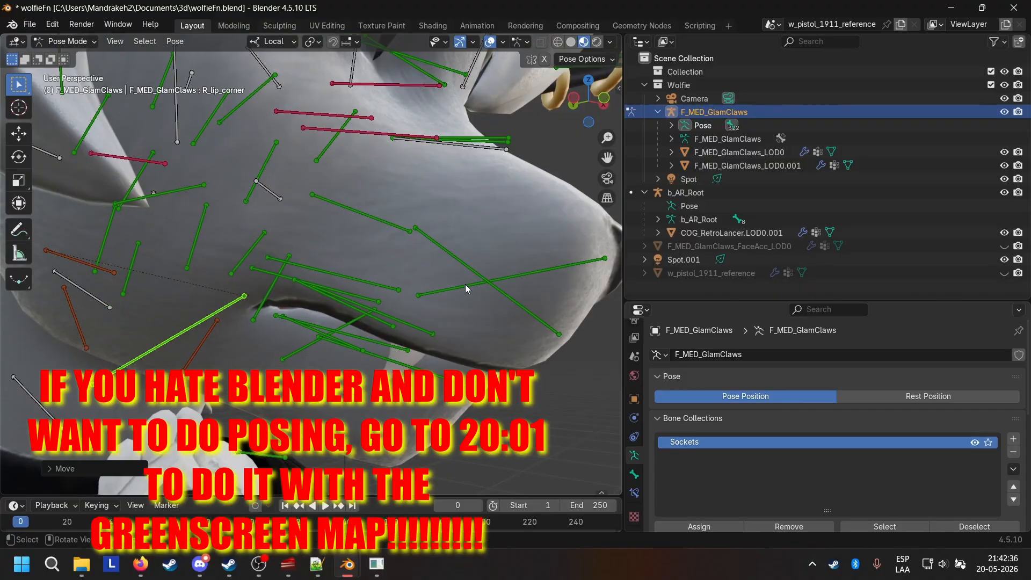
Select the R_brow_outer bone and reposition it above the eye, including a move along its local Y axis
scroll(465, 284, "down", 6)
middle_click_drag(464, 284, 392, 281)
left_click(280, 213)
middle_click_drag(279, 213, 359, 251)
scroll(359, 255, "up", 4)
scroll(309, 202, "down", 4)
key("g")
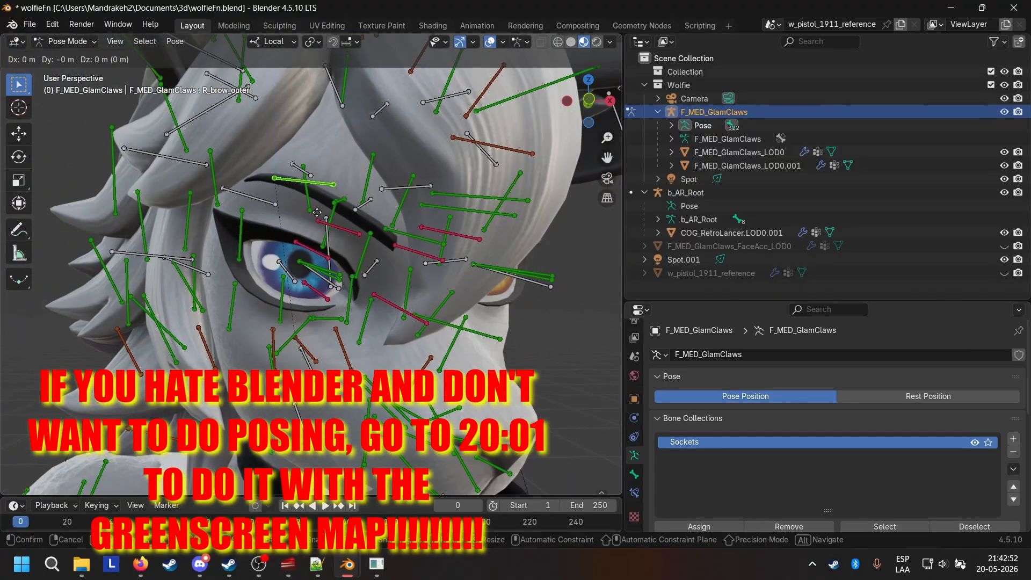
left_click(329, 290)
key("g")
key("y")
left_click(338, 287)
key("KP_0")
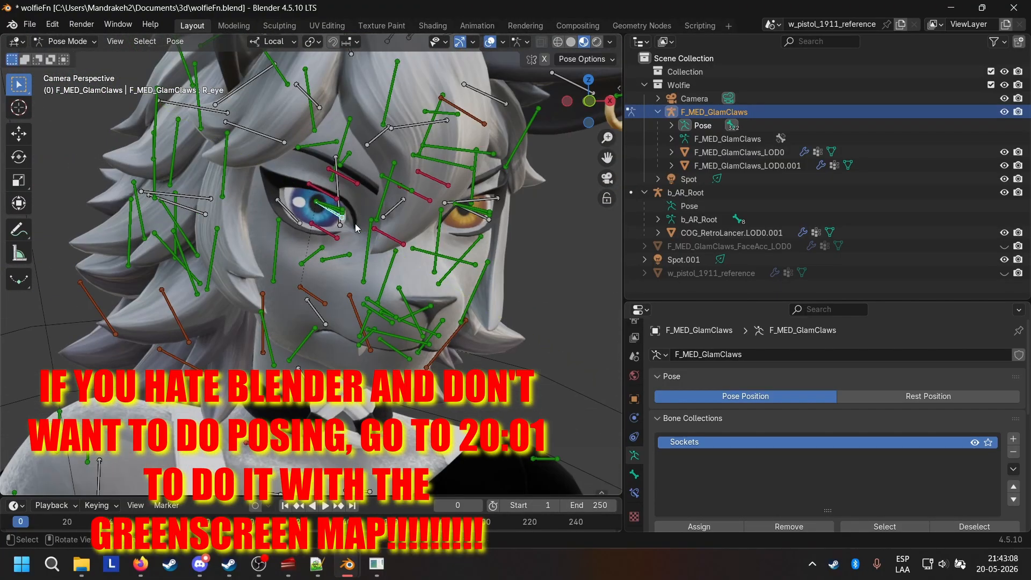
key("r")
key("z")
right_click(352, 157)
Move the R_brow_mid bone above the blue eye, and toggle the armature's visibility to check the brow
middle_click_drag(352, 157, 293, 173, "shift")
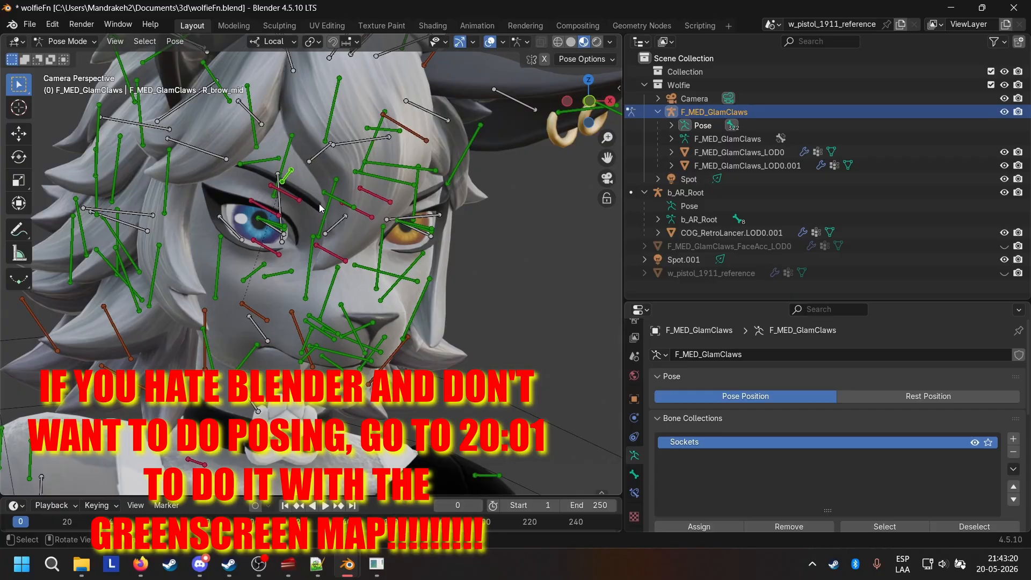
key("g")
left_click(320, 213)
scroll(319, 213, "down", 3)
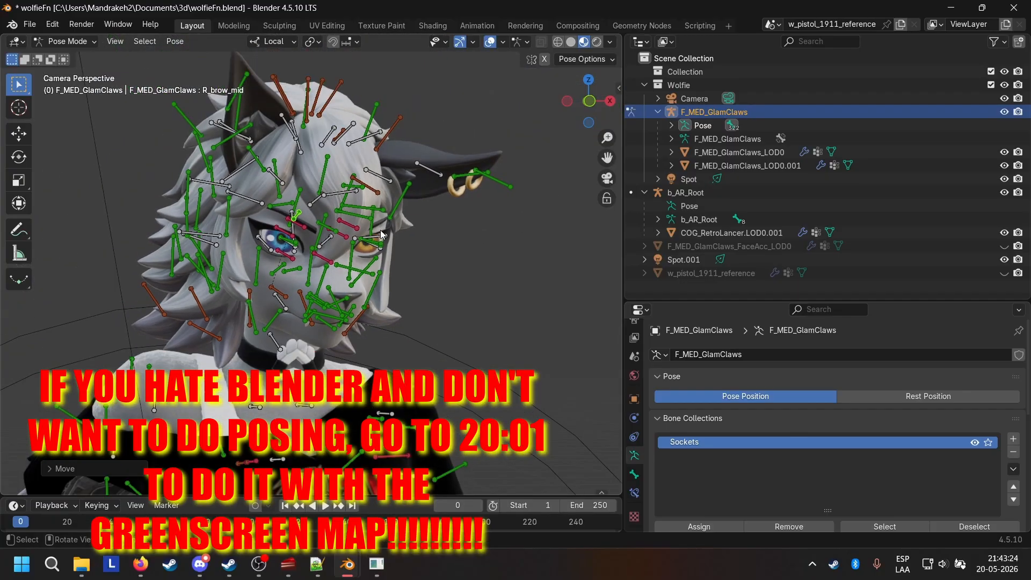
left_click(1003, 112)
left_click(1003, 111)
Try moving the L_eye bone along its local Z axis, and check the face with the armature hidden
scroll(461, 236, "up", 6)
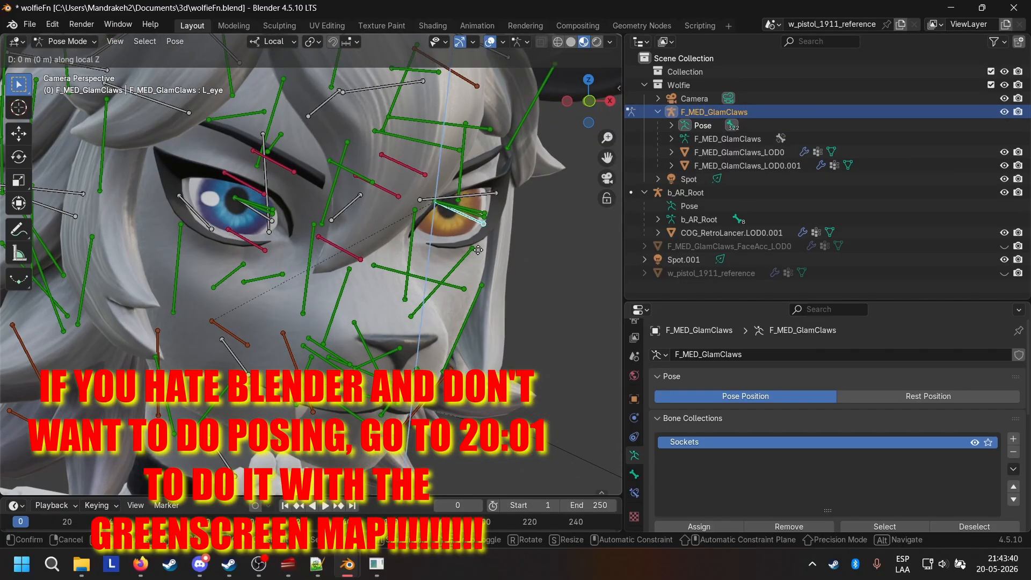
scroll(461, 240, "down", 6)
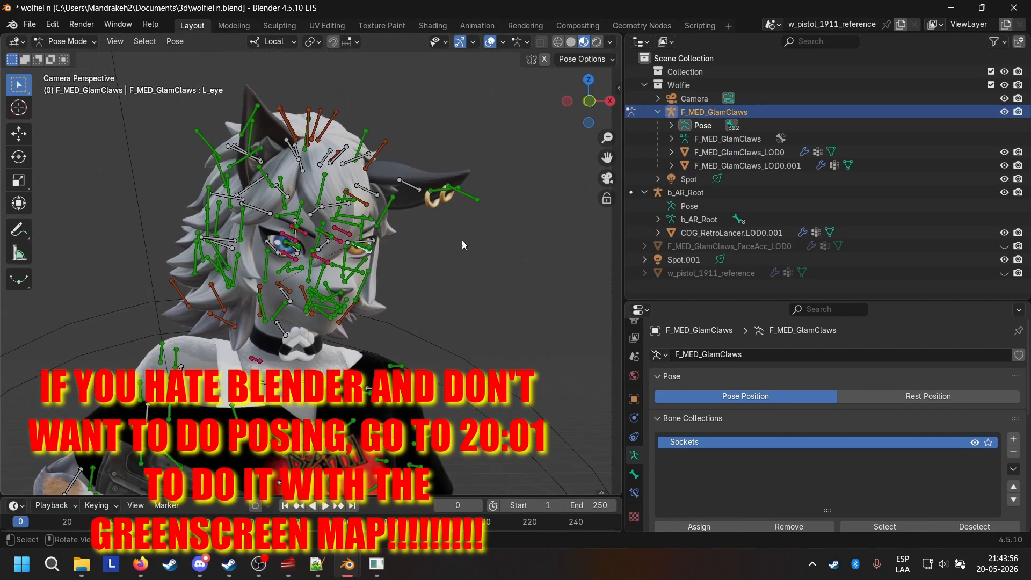
left_click(1004, 111)
left_click(1003, 112)
Clear the L_eye bone's pose transform, rotate the bone about its local X axis, and hide the F_MED_GlamClaws armature
scroll(462, 240, "up", 7)
left_click(174, 40)
mouse_move(215, 70)
left_click(346, 75)
key("r")
key("x")
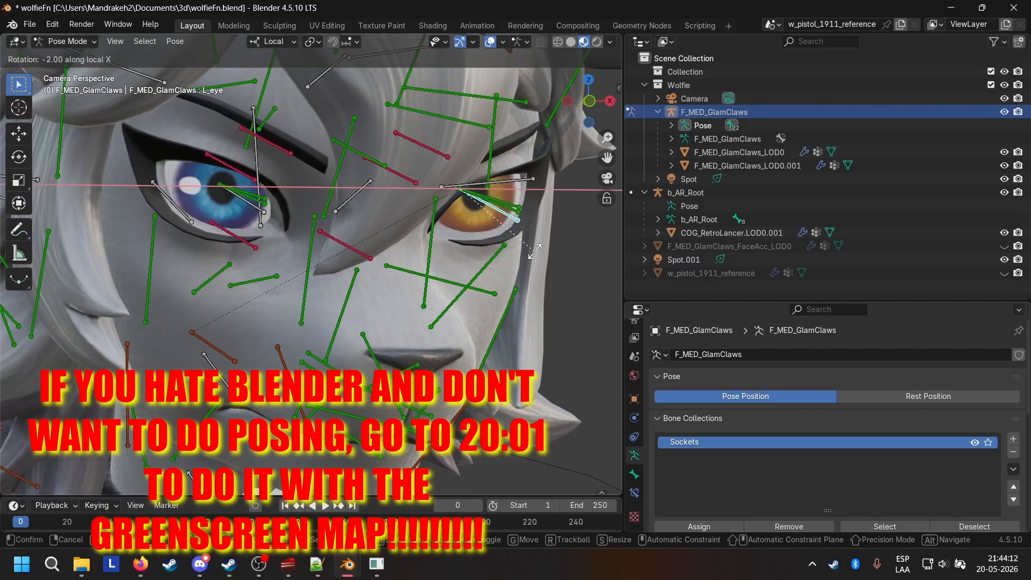
left_click(539, 161)
left_click(1004, 112)
scroll(498, 206, "down", 7)
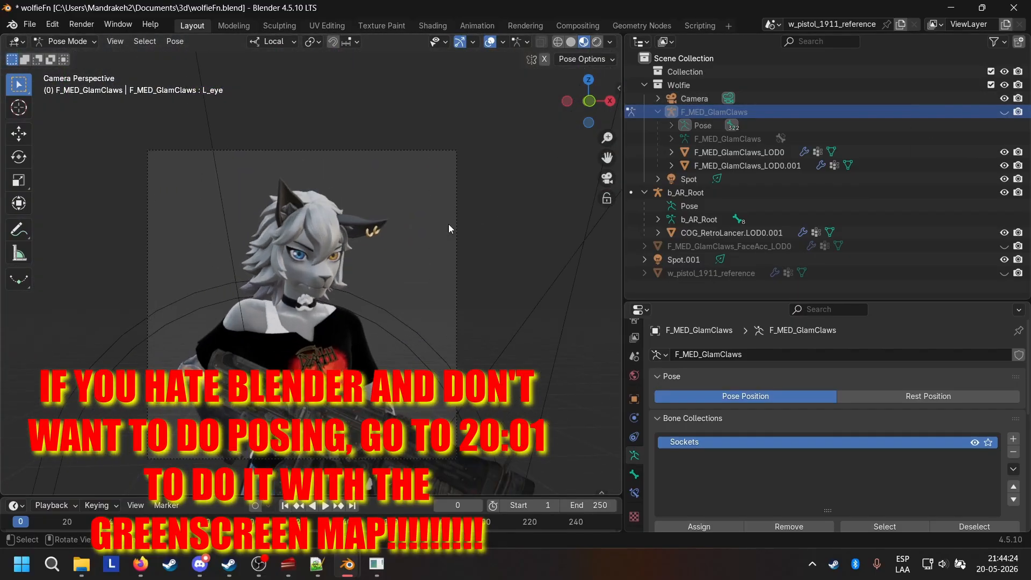
scroll(449, 224, "up", 6)
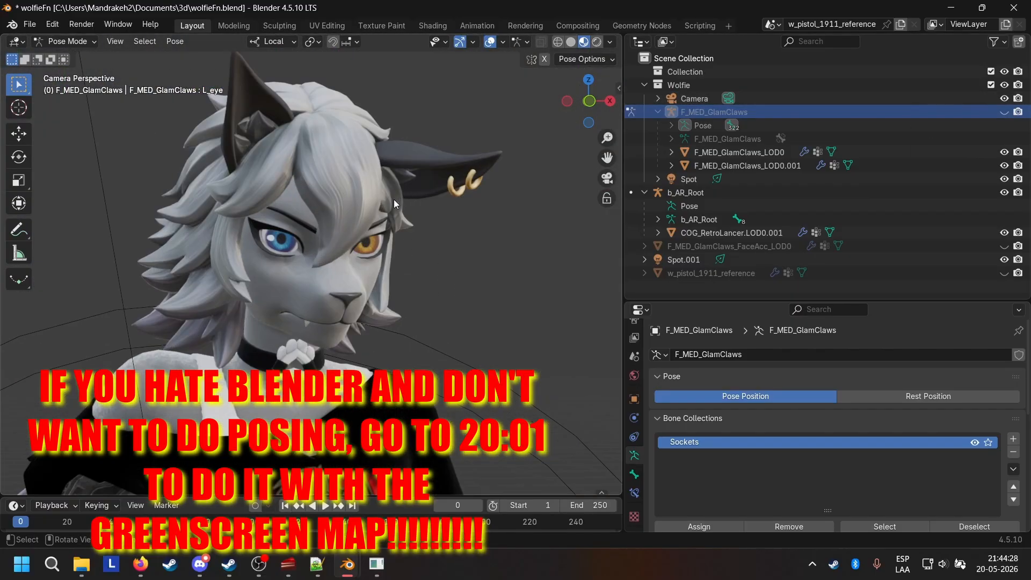
Unhide the F_MED_GlamClaws_FaceAcc_LOD0 glasses, select them in Object Mode, and rotate them about local Y and move them onto the face
left_click(1004, 246)
key("ctrl+Tab")
left_click(376, 248)
middle_click_drag(418, 248, 462, 274)
key("r")
key("y")
left_click(376, 268)
key("g")
left_click(352, 281)
Refine the glasses' fit on the nose with a free move, a local X rotation and a local Y move
key("g")
left_click(306, 242)
key("r")
key("x")
left_click(322, 242)
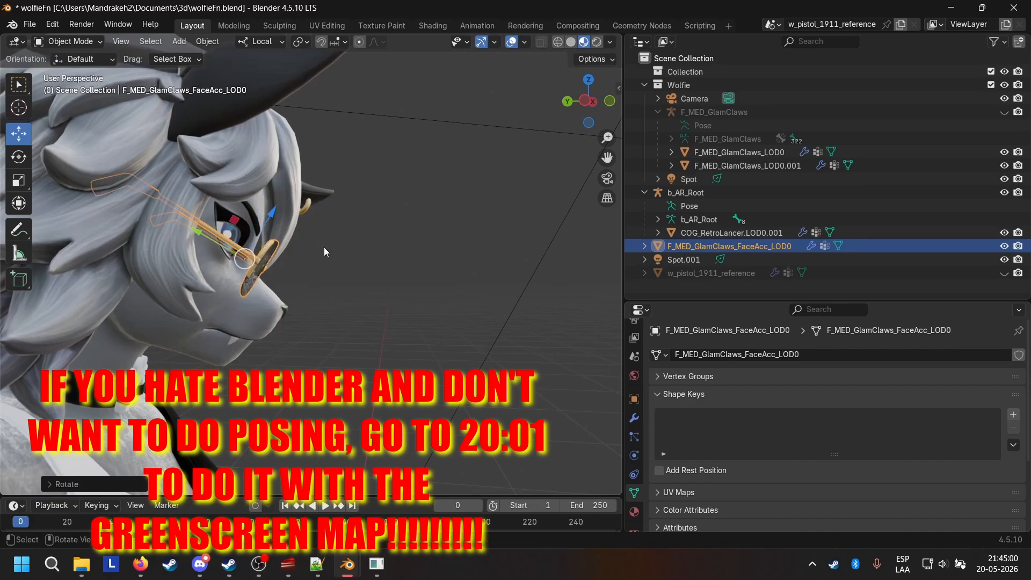
key("KP_0")
key("g")
key("y")
left_click(374, 267)
left_click(456, 232)
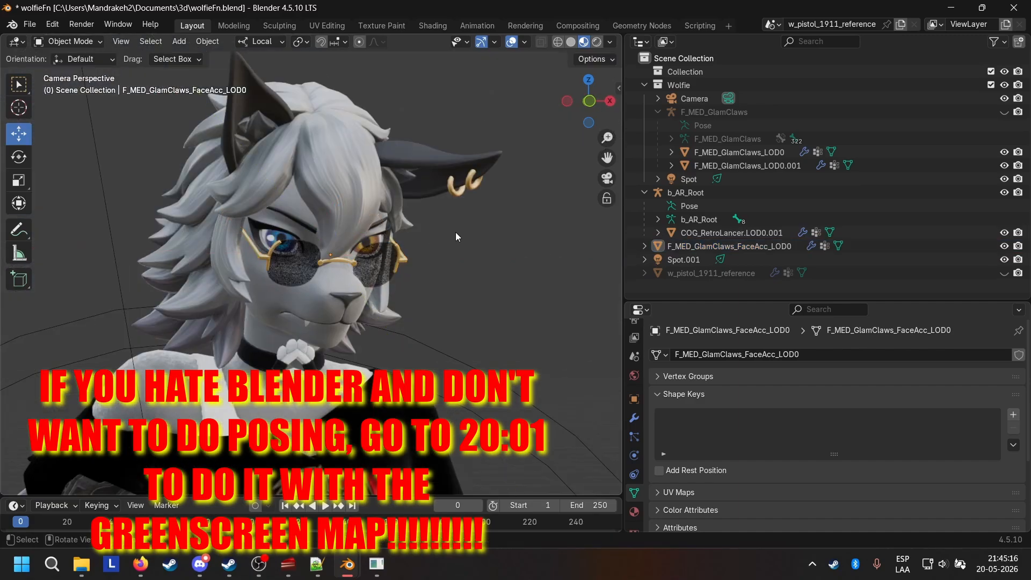
Switch the viewport to Rendered shading and select the Camera
scroll(455, 232, "down", 6)
key("z")
key("8")
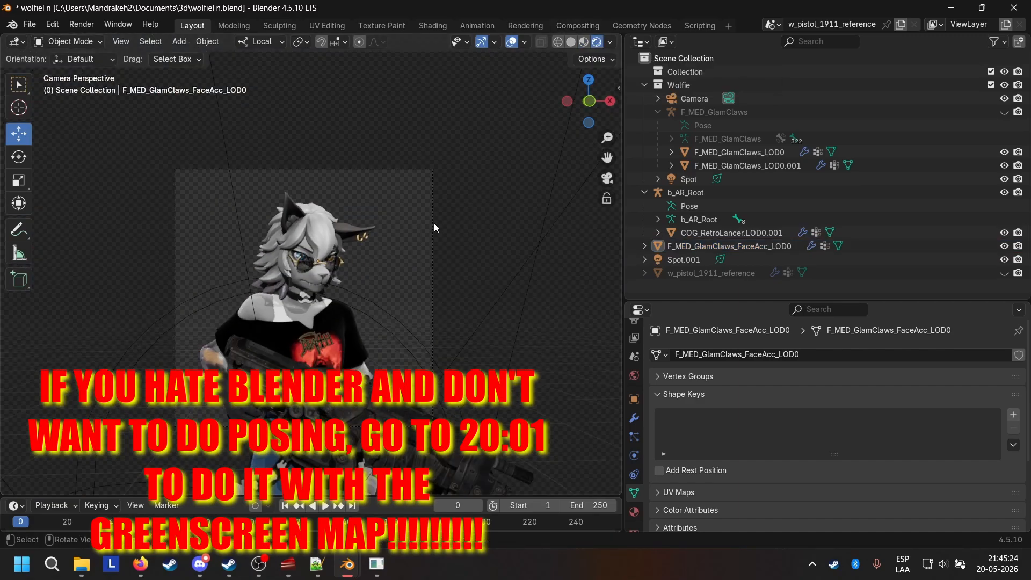
left_click(434, 226)
Look up the character portrait texture size in the Unreal Editor's Content Browser, and set Blender's render Resolution X to 208 px
left_click(634, 372)
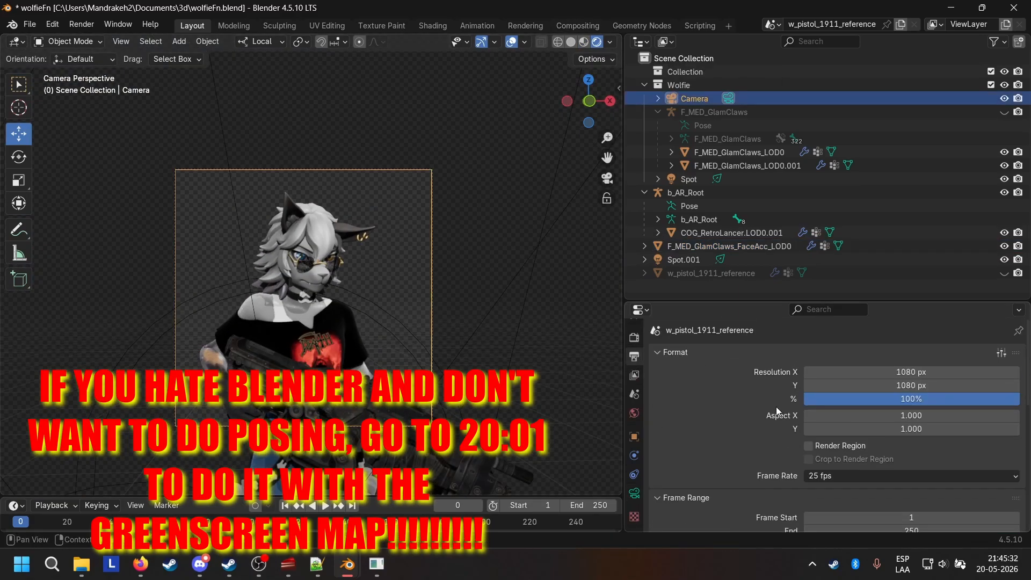
key("alt+Tab")
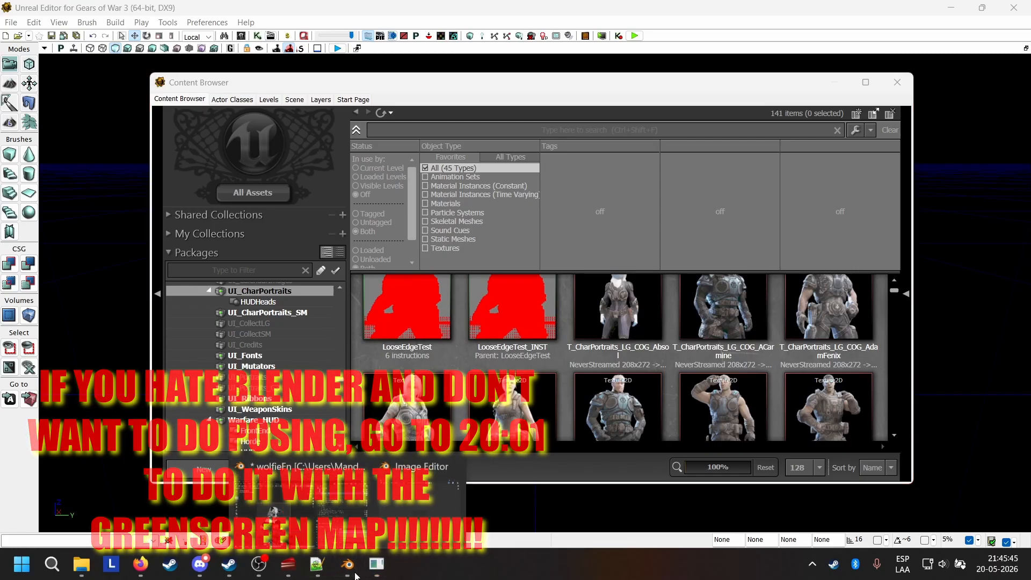
left_click(347, 563)
left_click(330, 483)
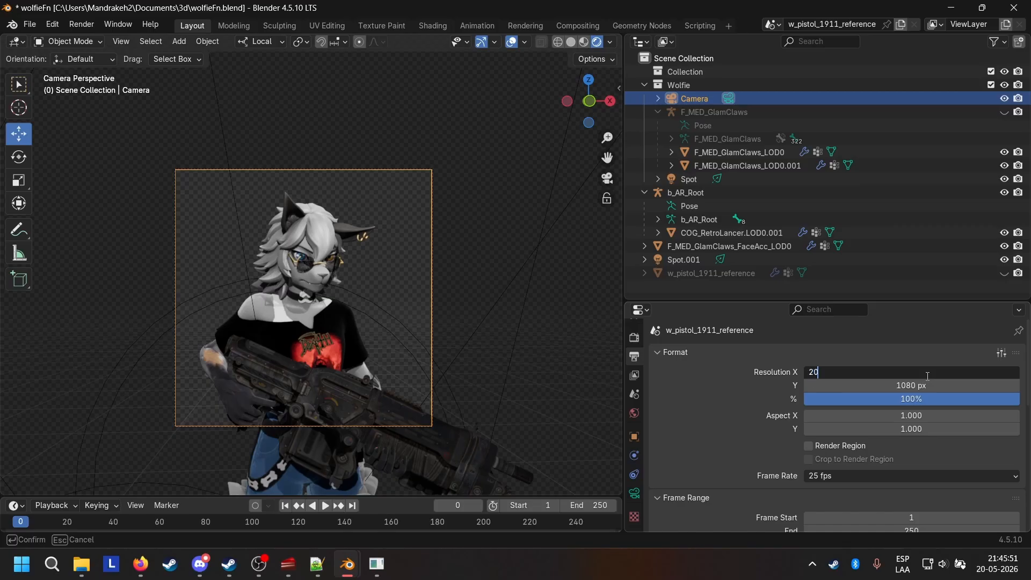
type("8")
key("Return")
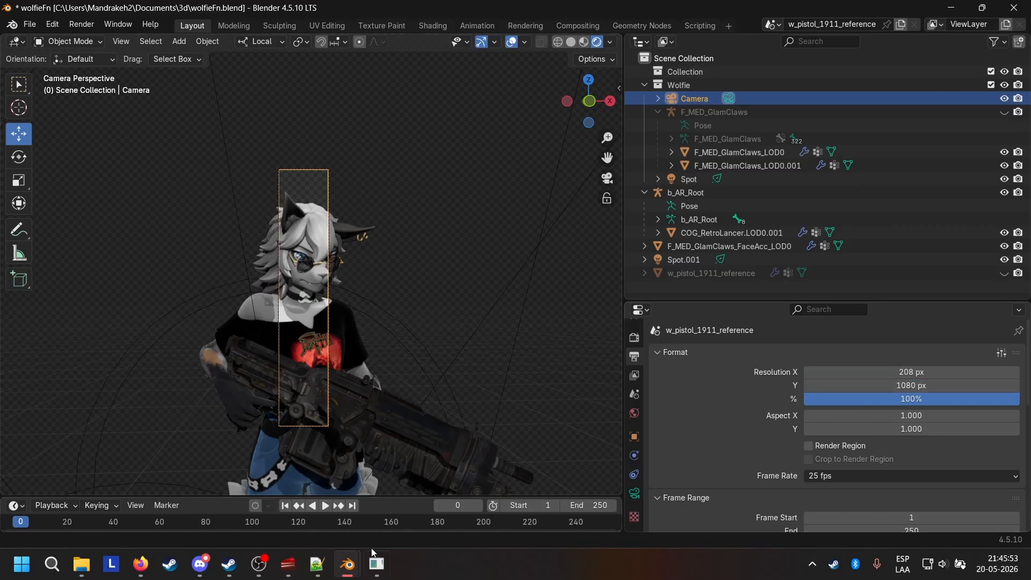
Recheck the portrait texture's height in the Unreal Editor, and set Resolution Y in Blender to 272 px
left_click(387, 564)
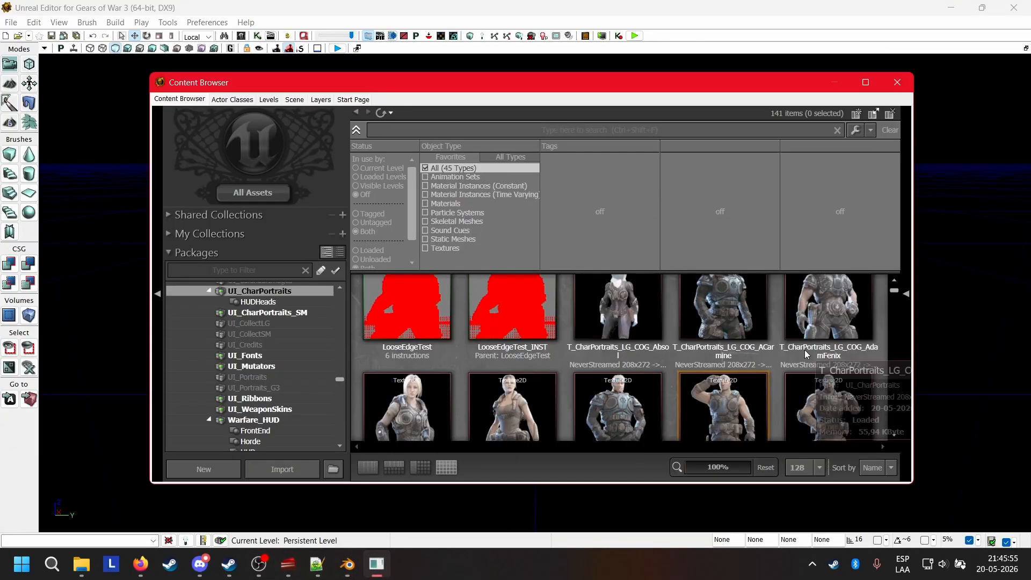
mouse_move(349, 564)
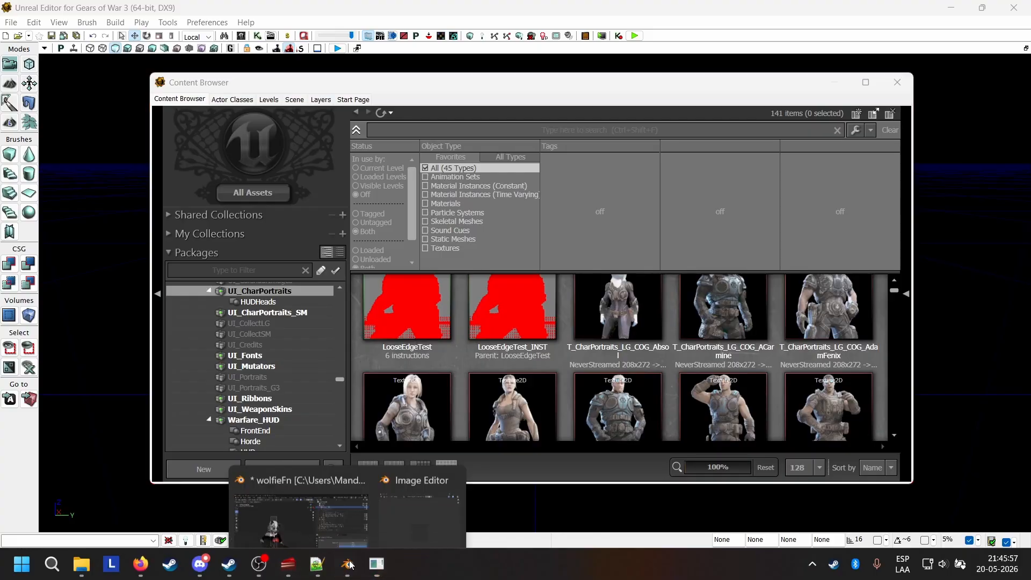
left_click(346, 501)
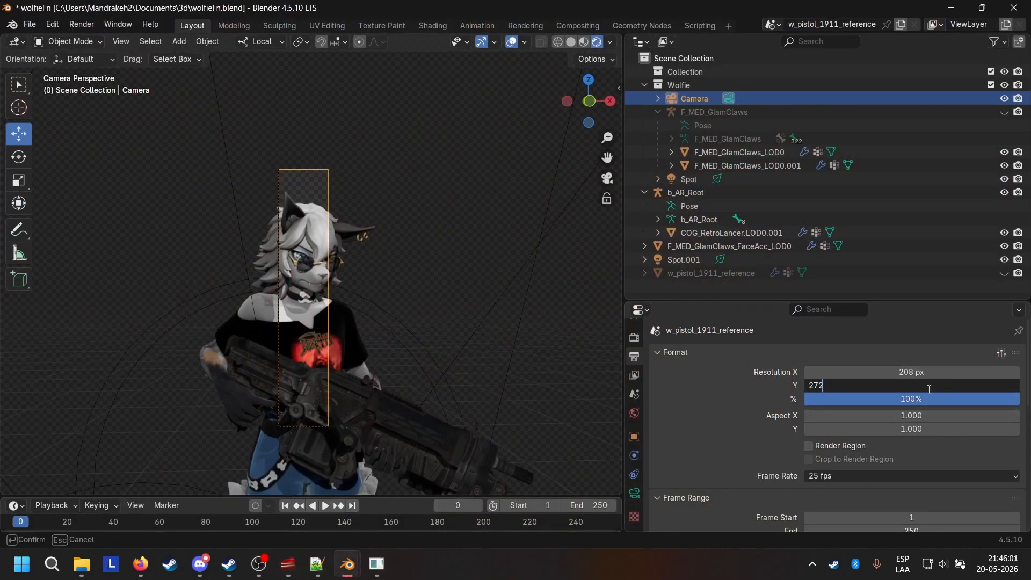
key("Return")
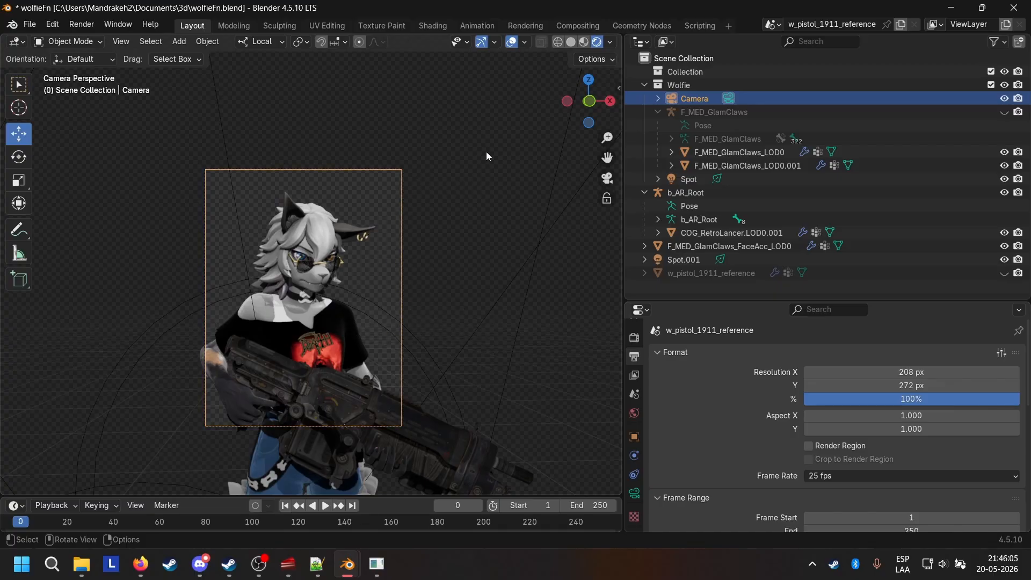
Pull the Camera back along its local Z axis and shift it to frame the character holding the Retro Lancer
middle_click_drag(426, 320, 451, 289, "shift")
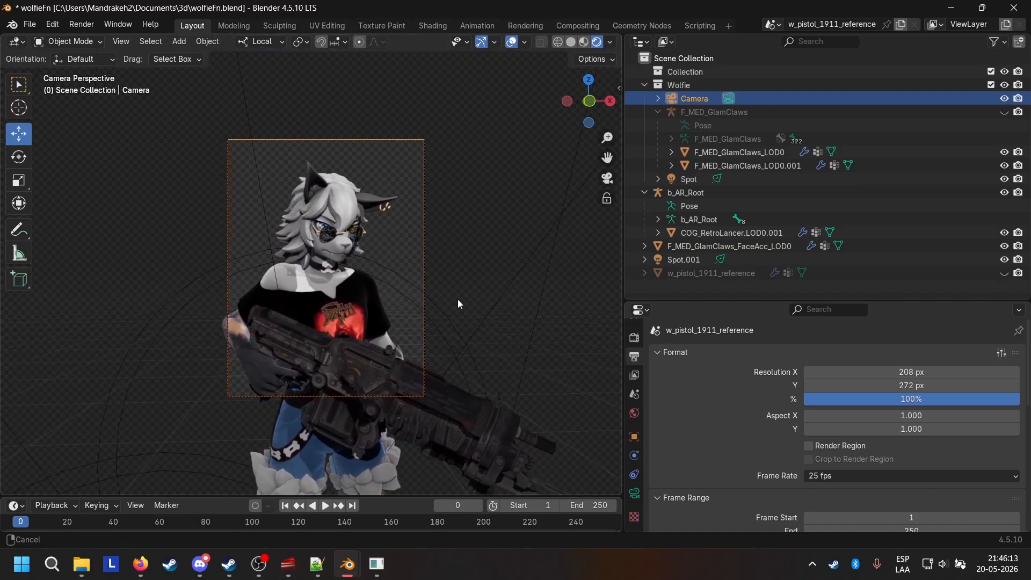
scroll(436, 268, "up", 4)
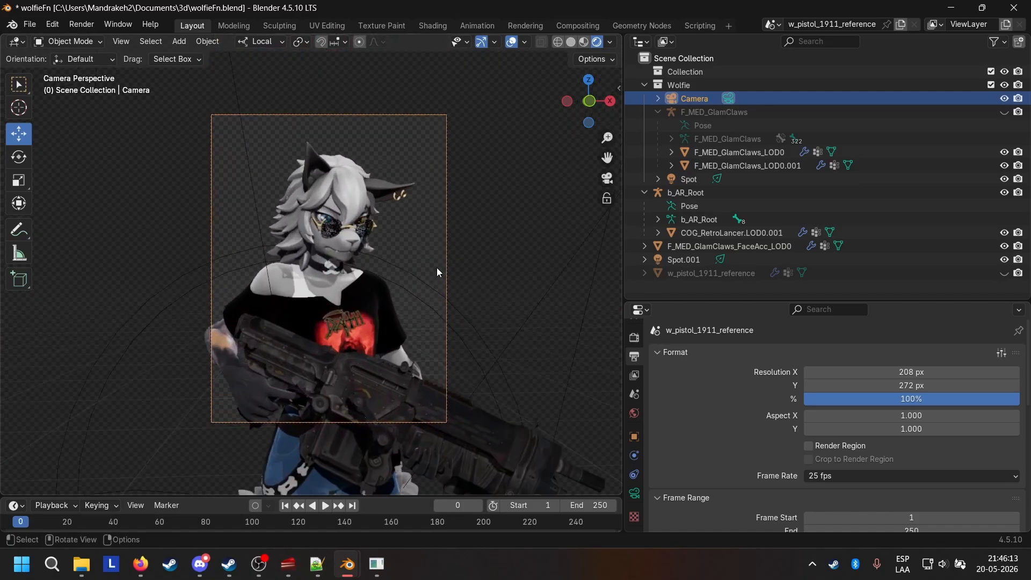
scroll(460, 271, "down", 2)
key("g")
key("z")
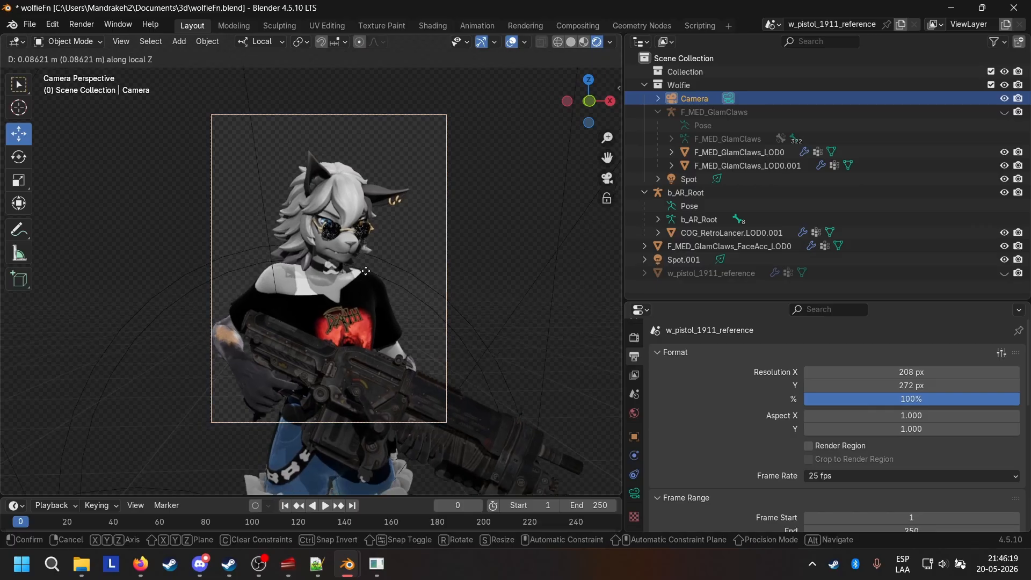
key("z")
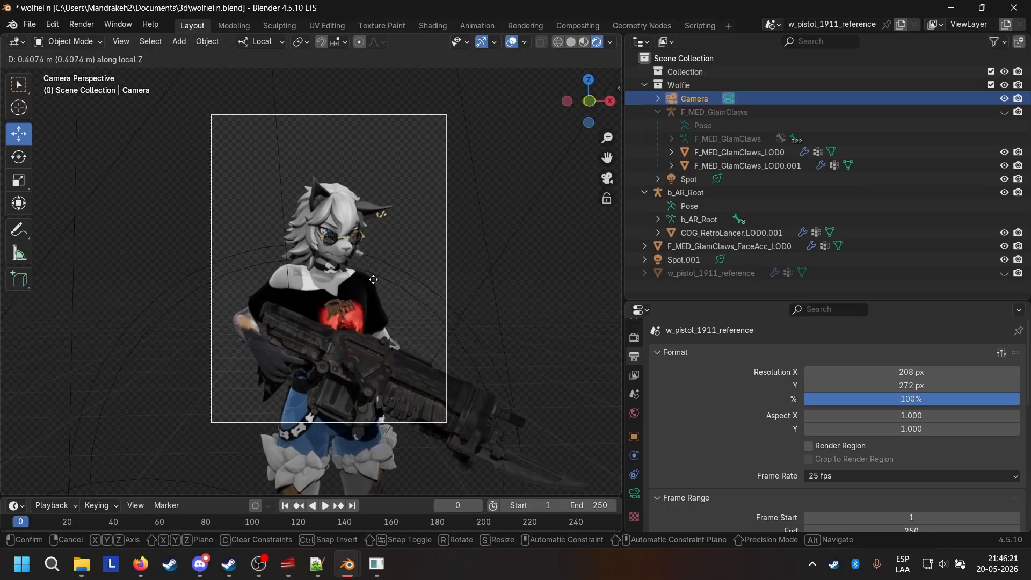
left_click(394, 285)
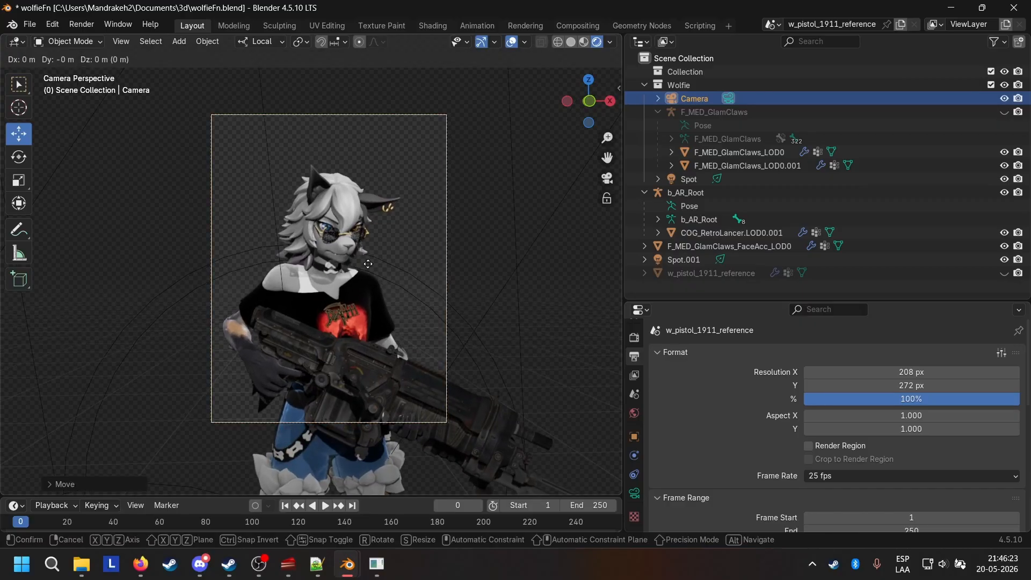
left_click(391, 289)
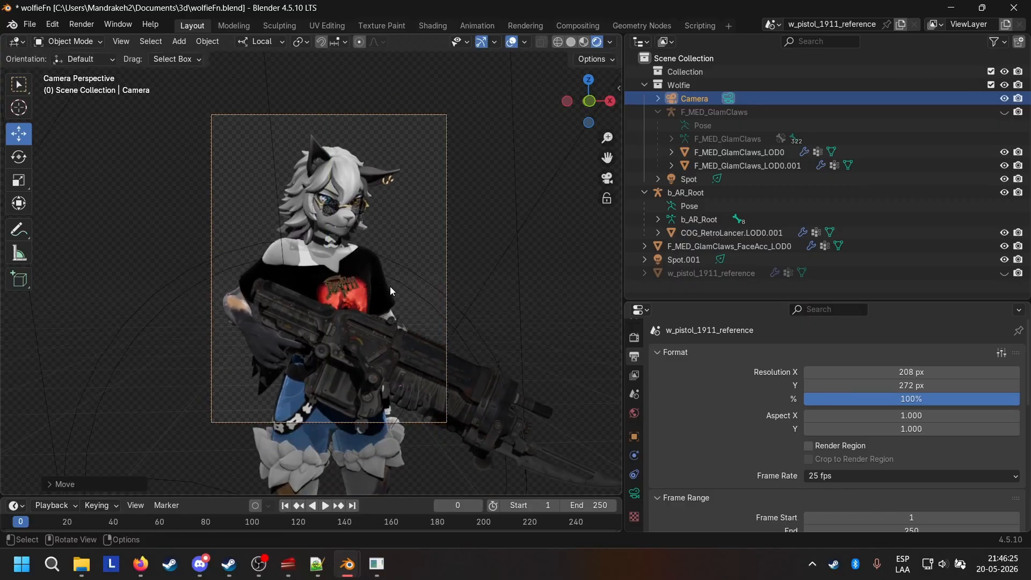
key("g")
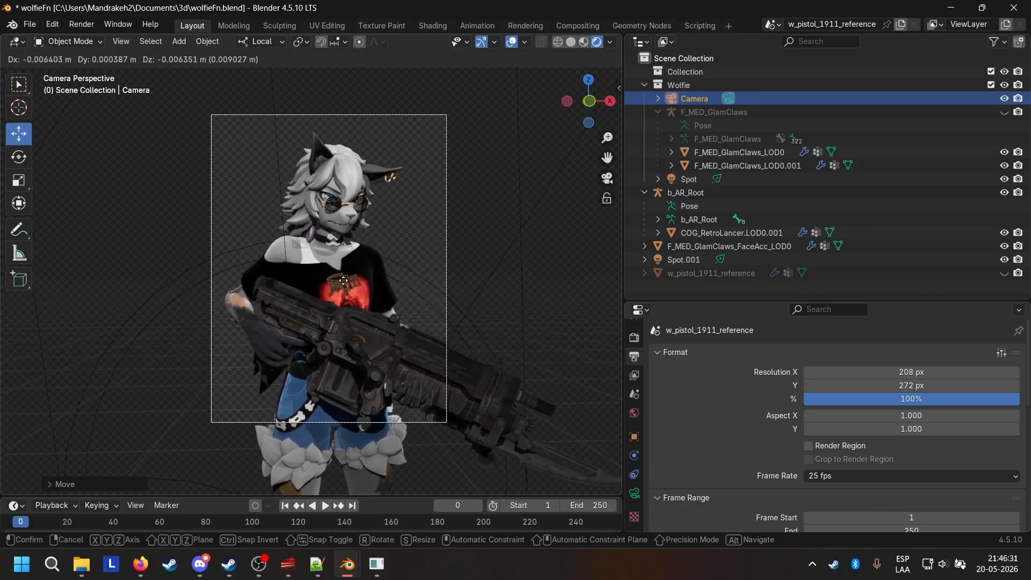
left_click(343, 280)
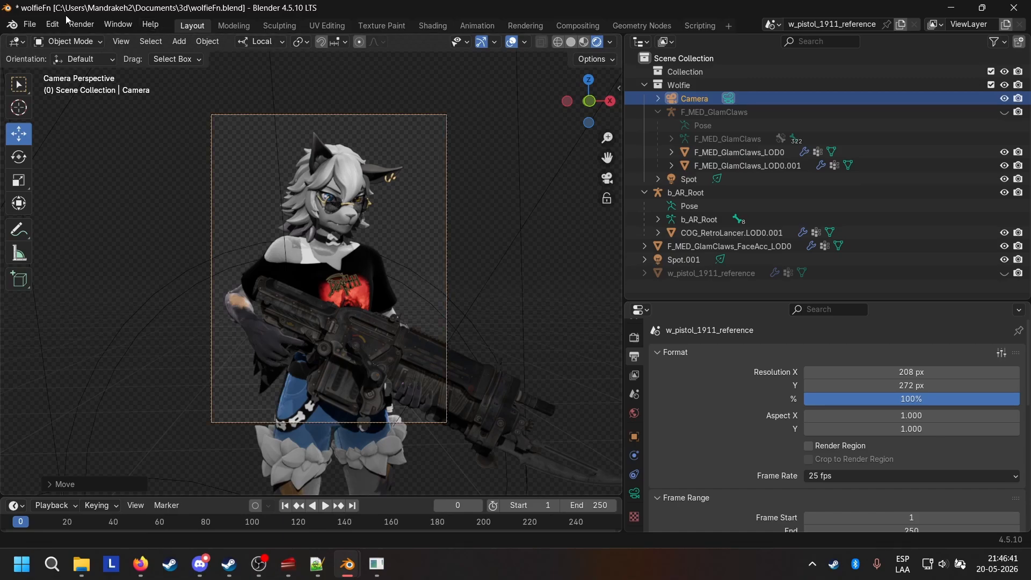
Render the camera view as a still image and inspect the portrait up close
left_click(81, 25)
left_click(89, 40)
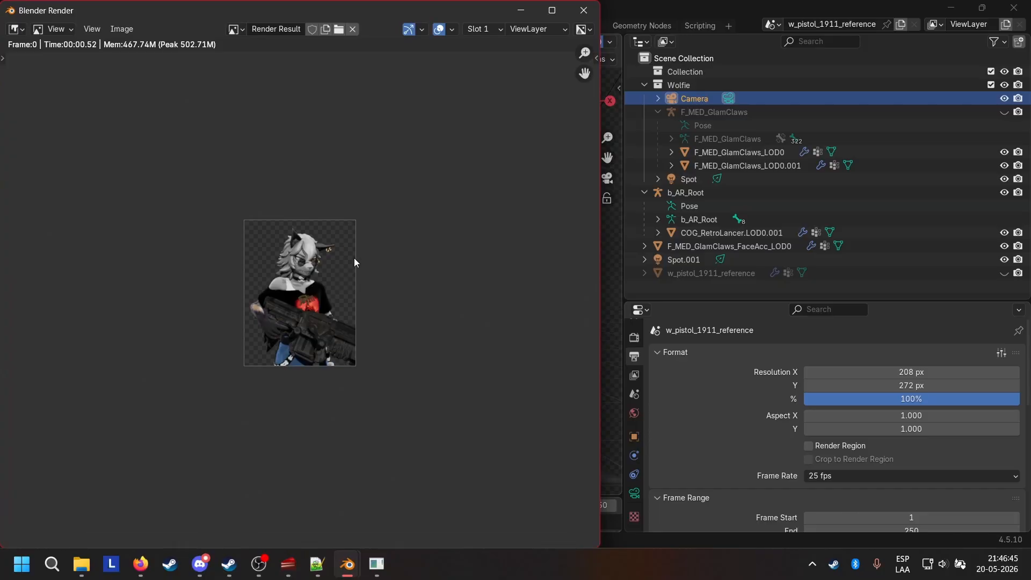
scroll(353, 258, "up", 5)
scroll(354, 258, "down", 1)
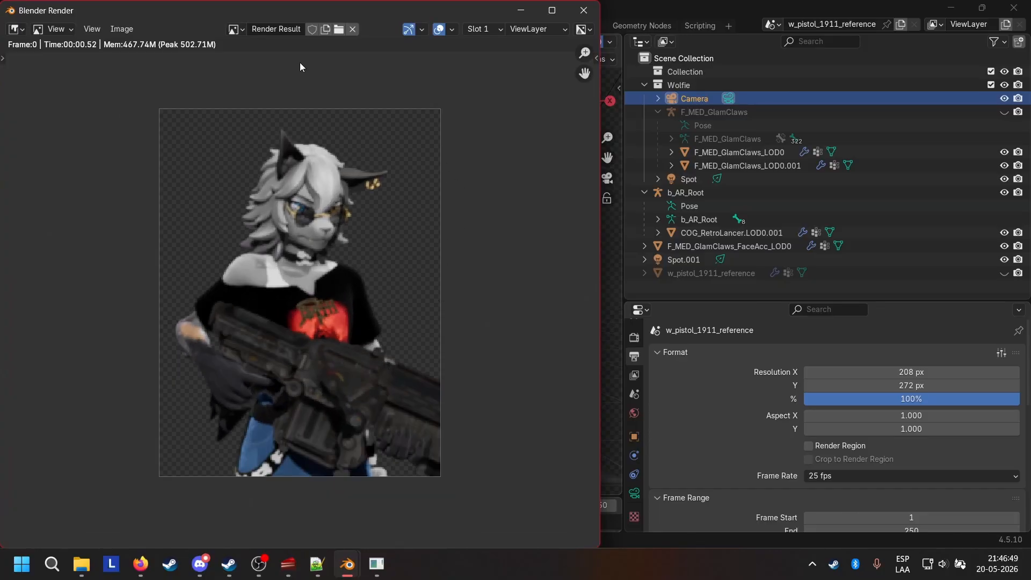
Save the rendered portrait as the Targa image Wolfie_portrait.tga in the Pictures\texture_edits\GOW3_Portaits folder
left_click(122, 28)
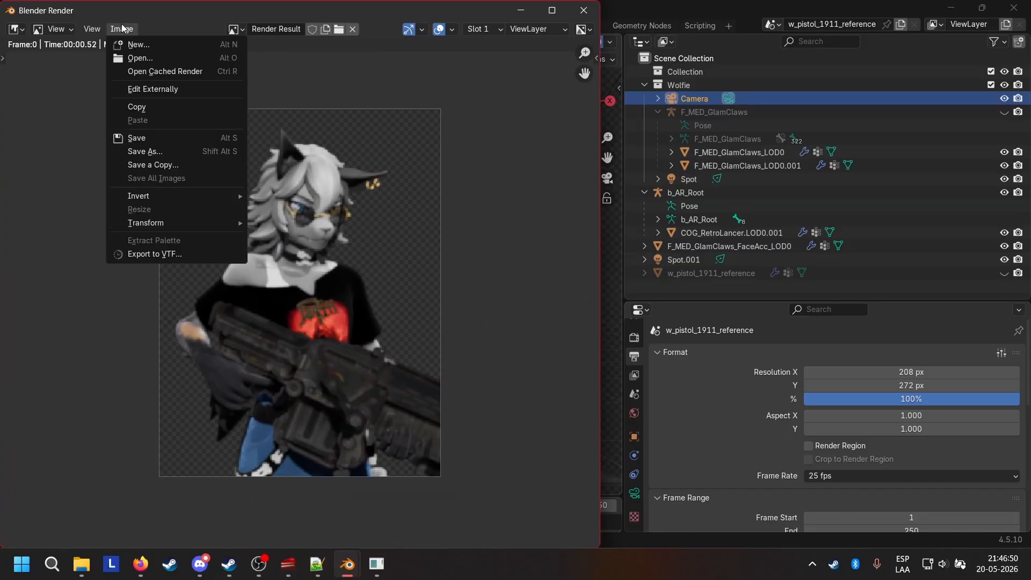
left_click(138, 152)
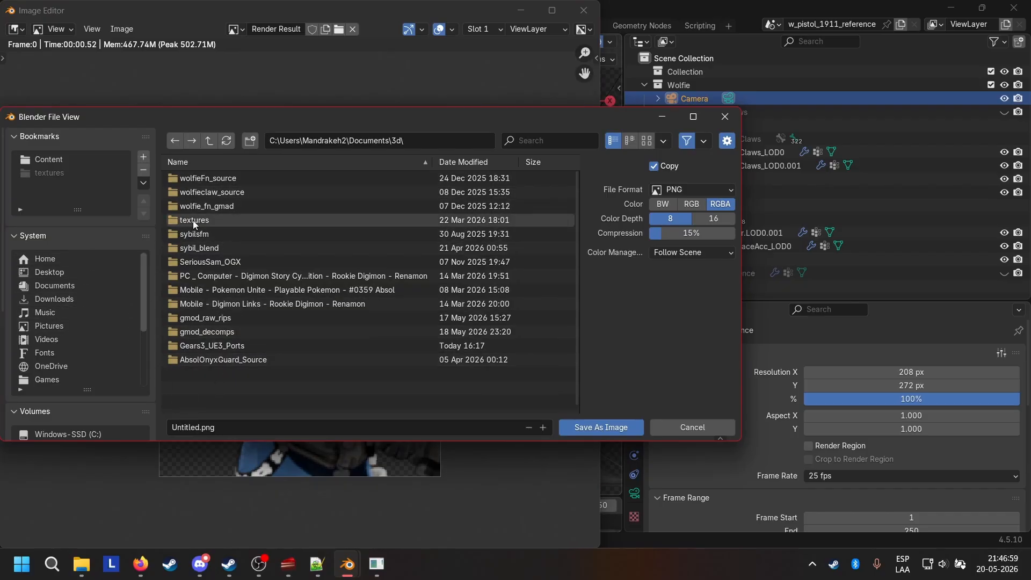
left_click(86, 325)
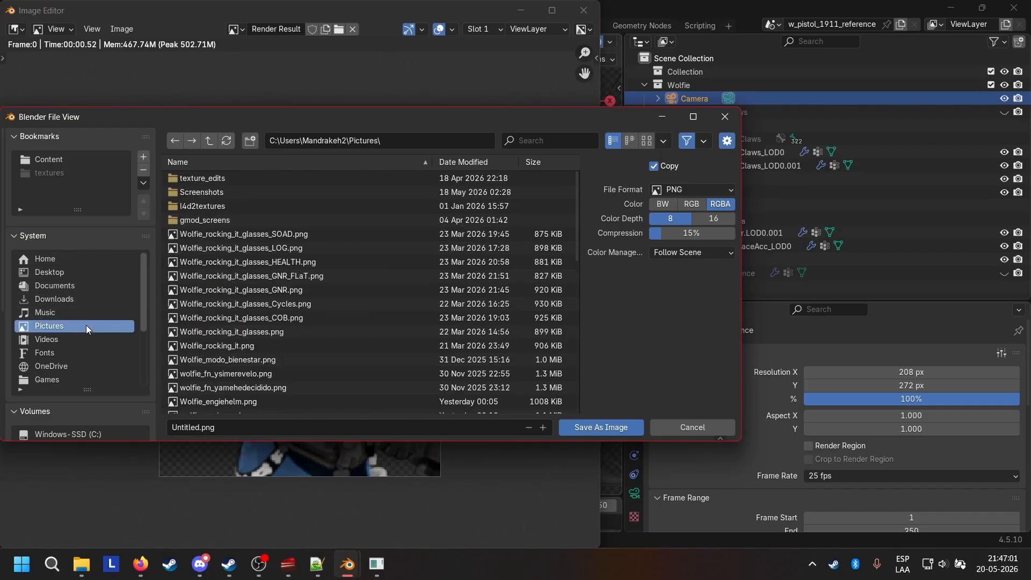
left_click(260, 182)
left_click(215, 192)
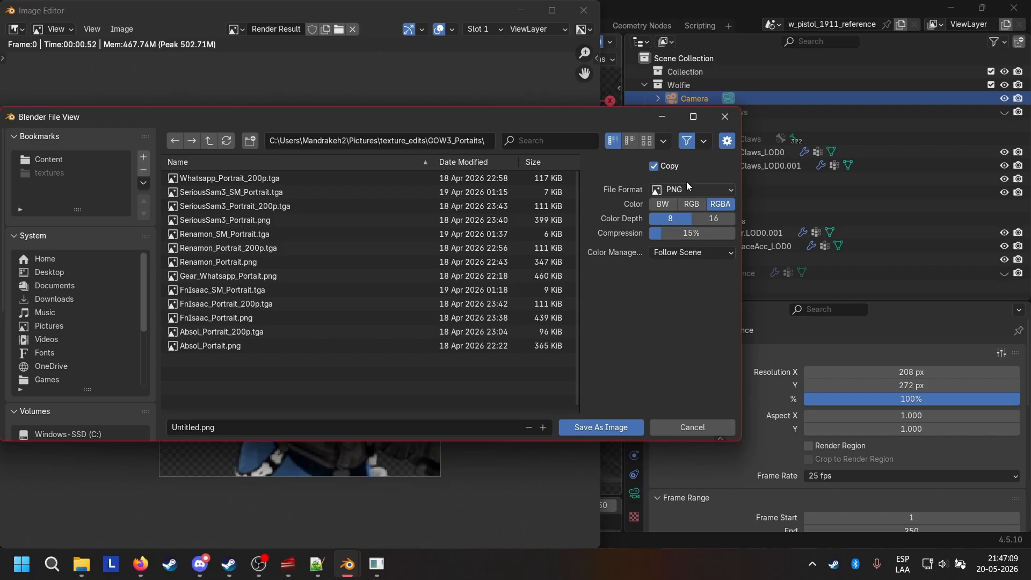
left_click(664, 189)
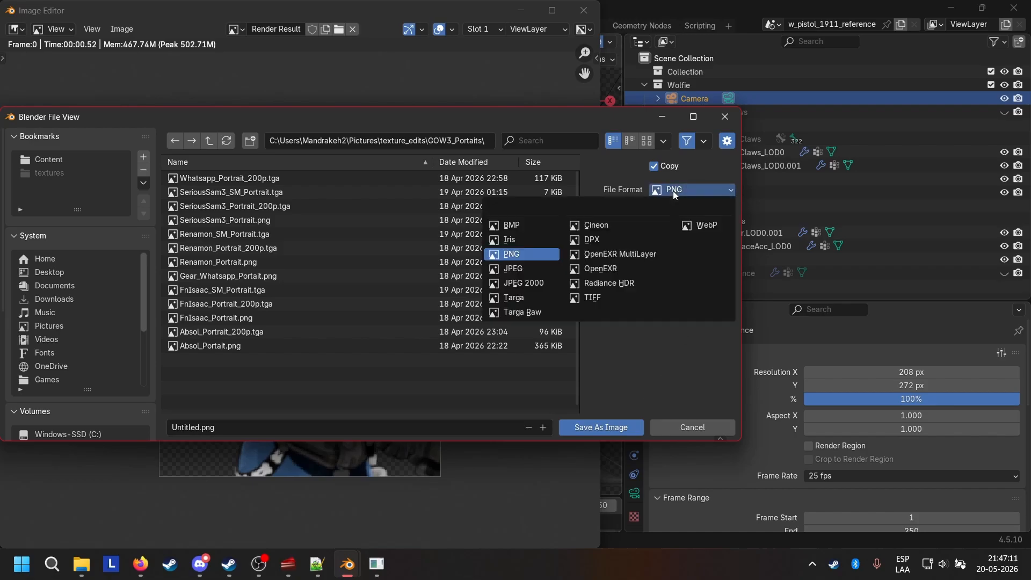
left_click(519, 297)
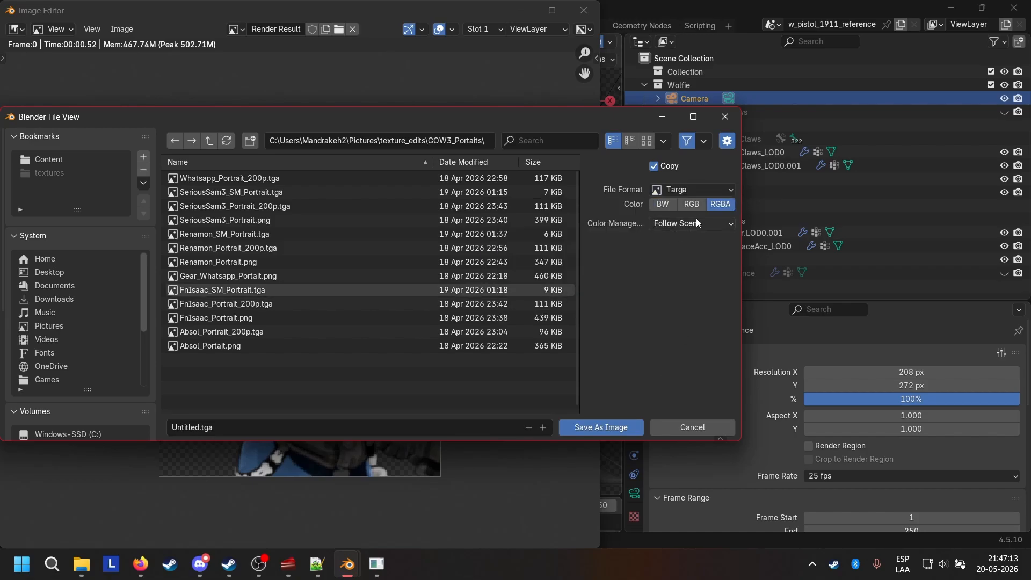
left_click(199, 426)
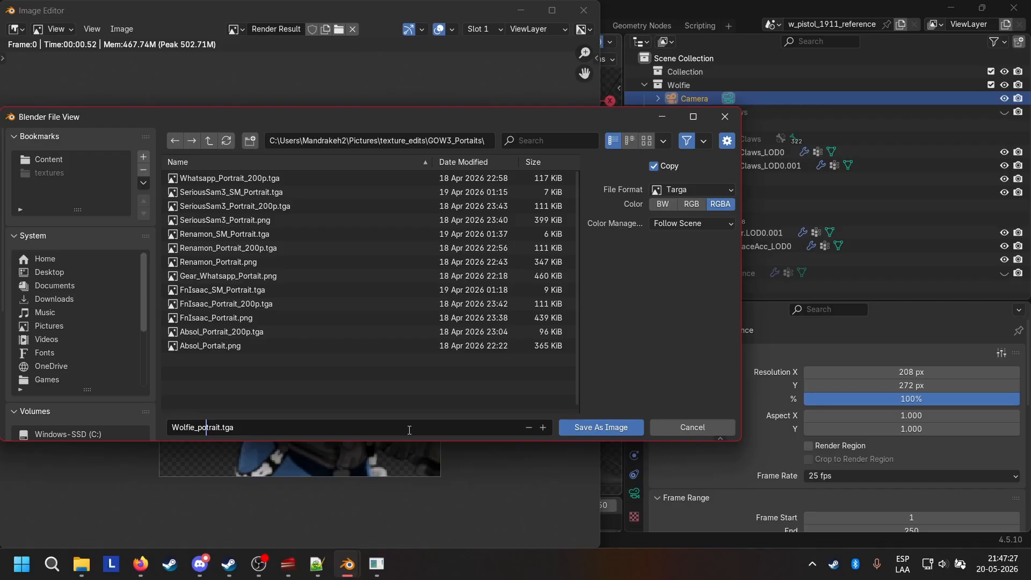
left_click(590, 430)
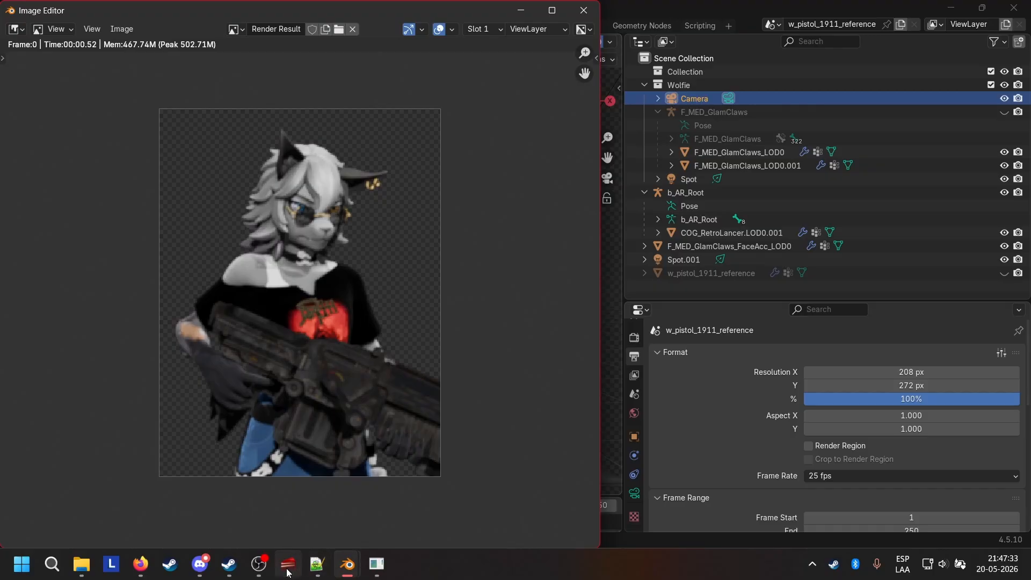
Switch to the Unreal Editor and select the COG_Wolfie package under WolfieFn in the Content Browser
left_click(376, 564)
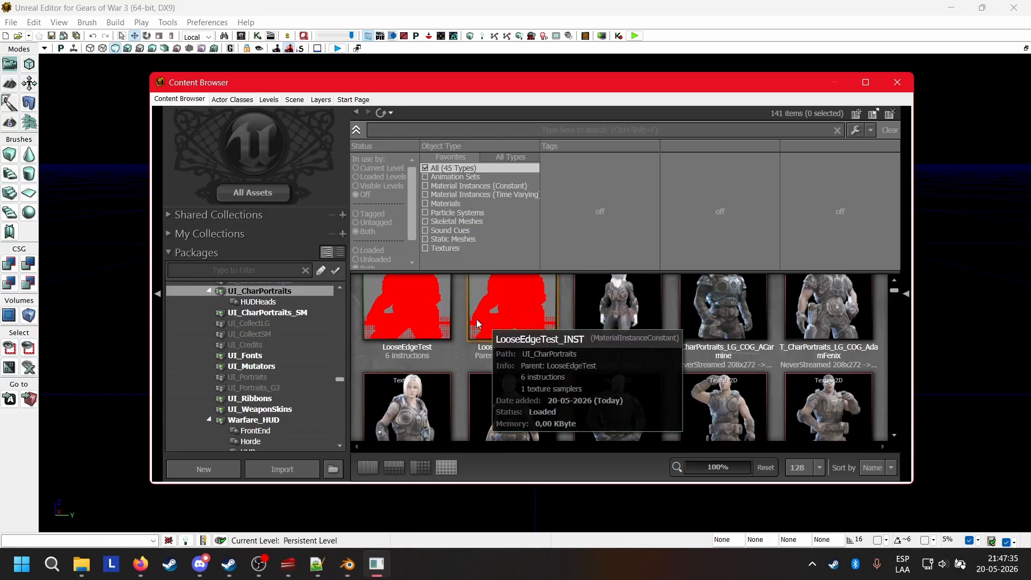
scroll(304, 315, "up", 1)
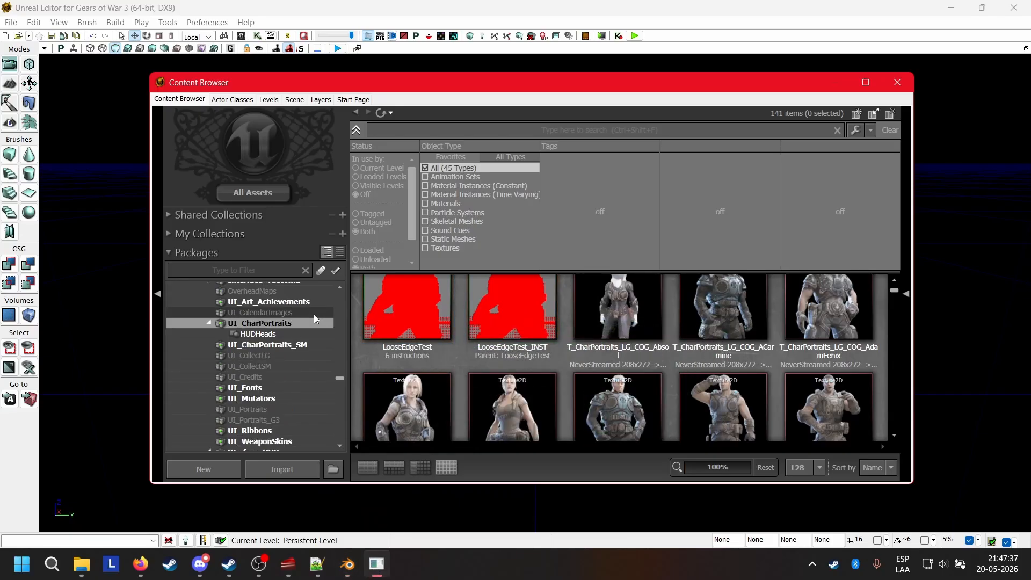
scroll(313, 314, "up", 3)
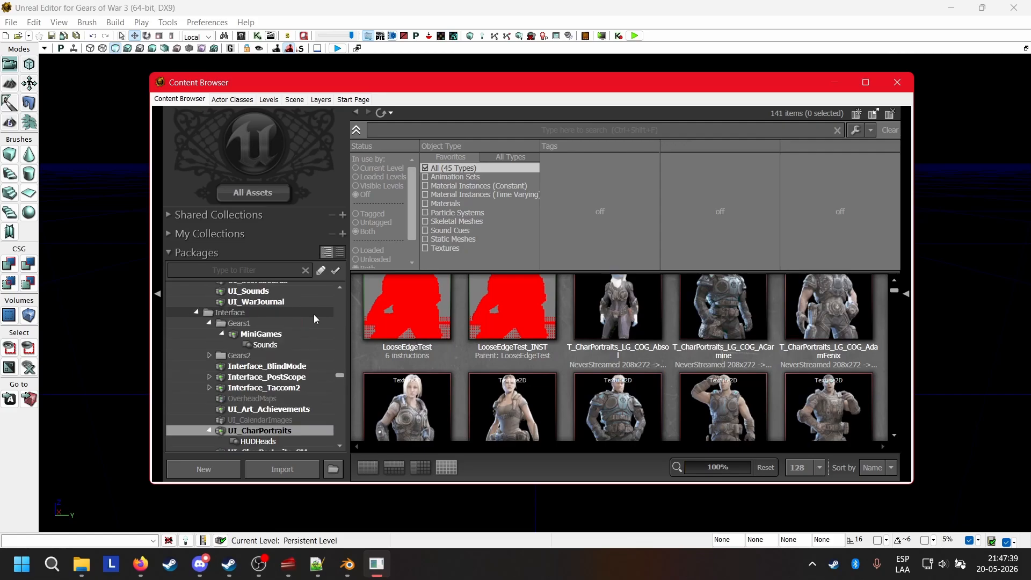
scroll(314, 314, "up", 6)
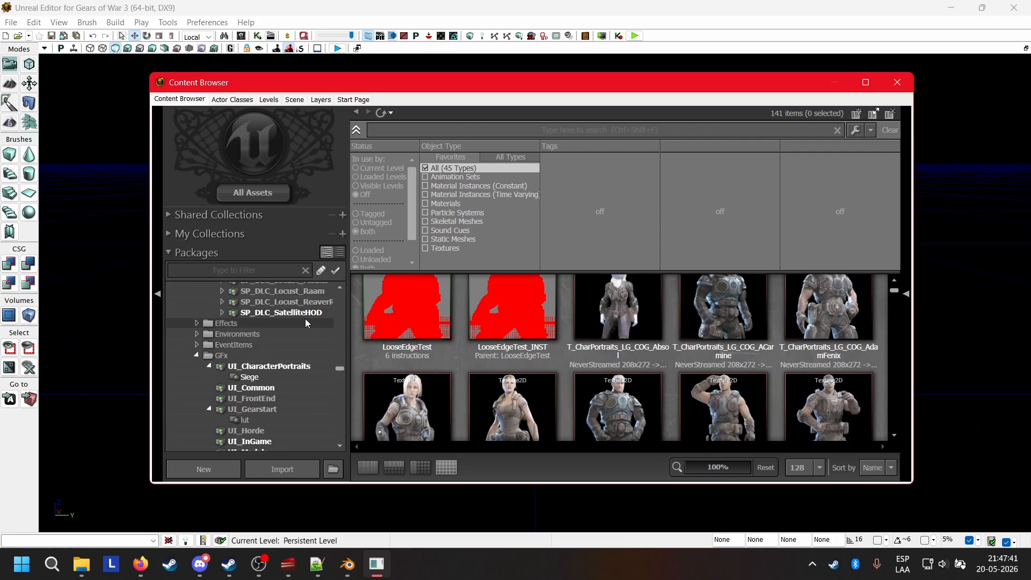
scroll(329, 375, "up", 2)
scroll(317, 363, "down", 10)
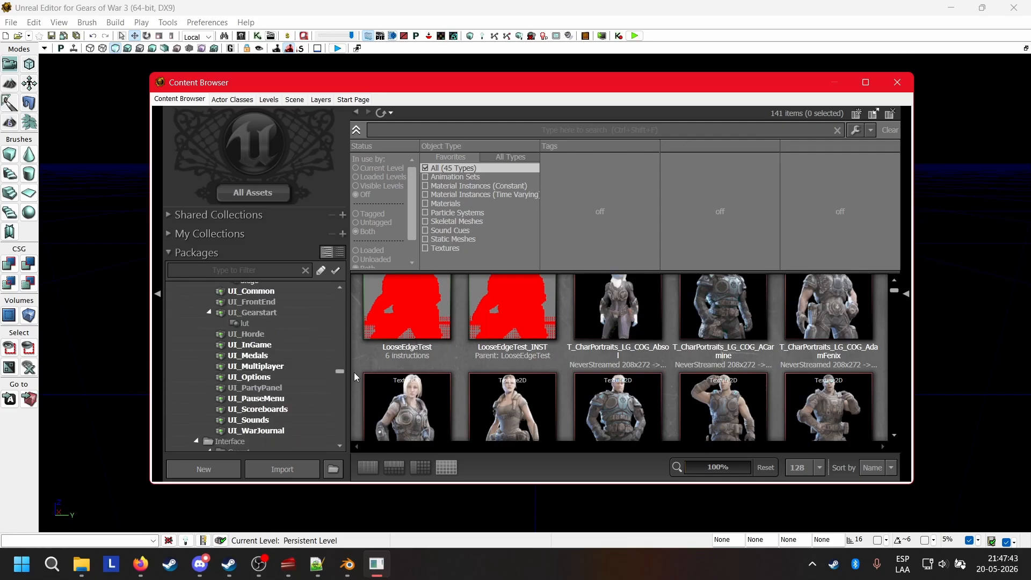
scroll(317, 343, "down", 10)
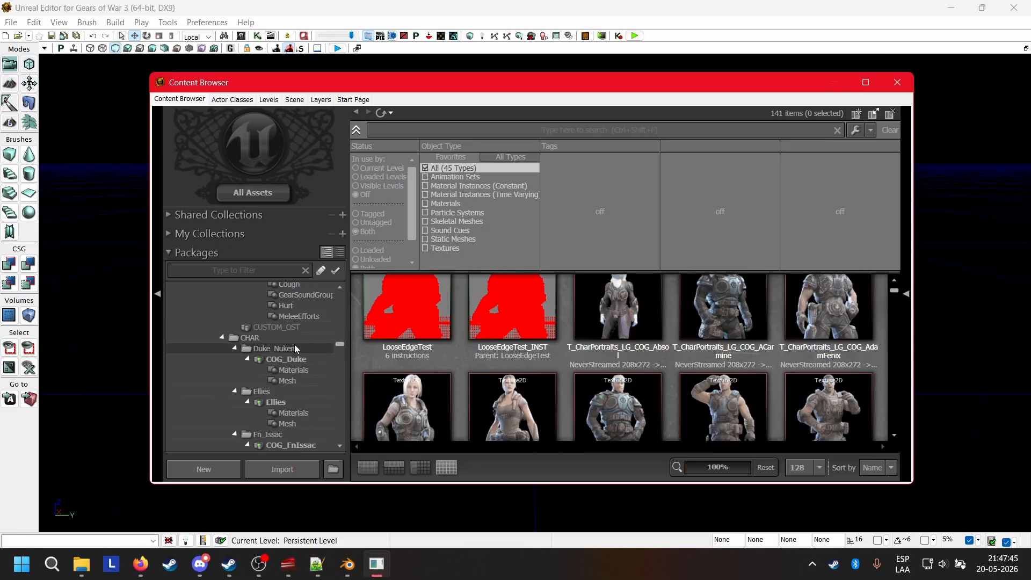
scroll(294, 344, "down", 4)
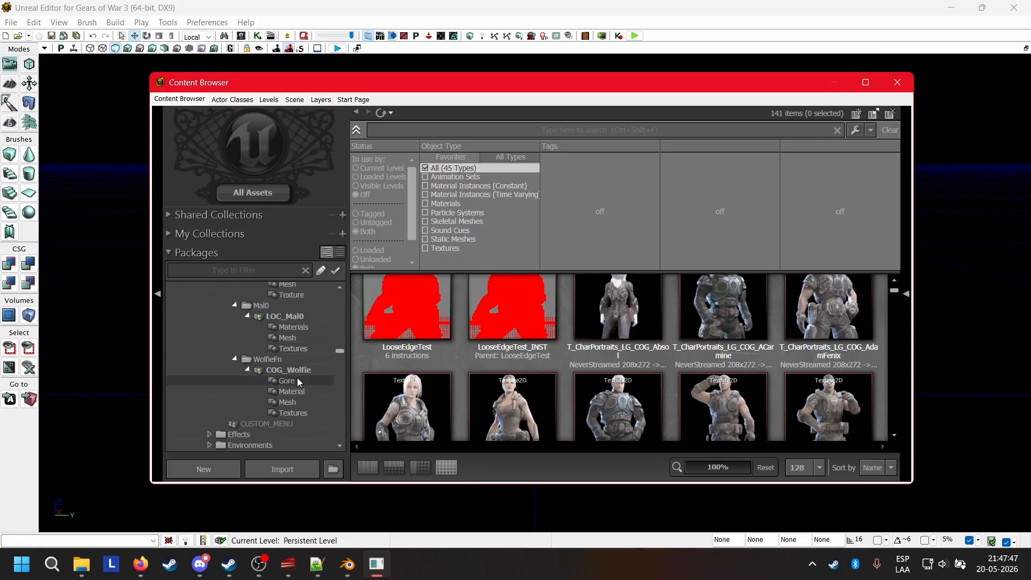
left_click(295, 370)
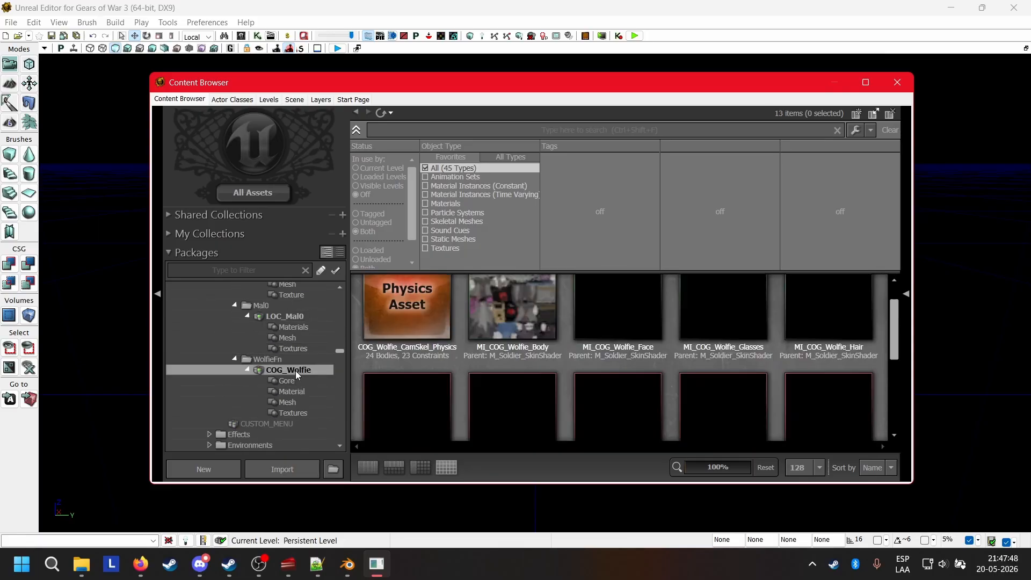
Start importing Wolfie_portrait.tga from the texture_edits\GOW3_Portaits folder into the COG_Wolfie package
right_click(461, 368)
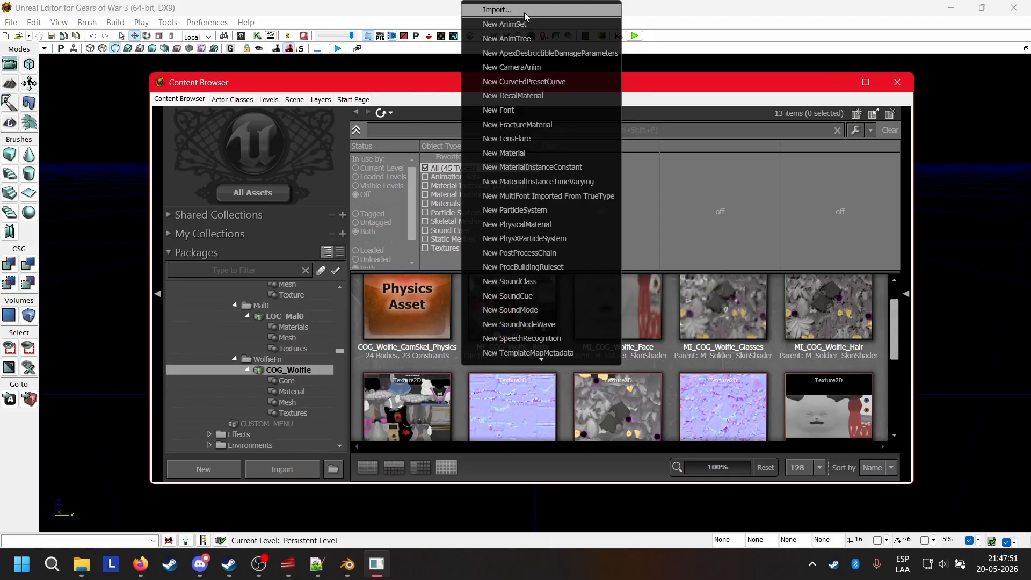
left_click(524, 11)
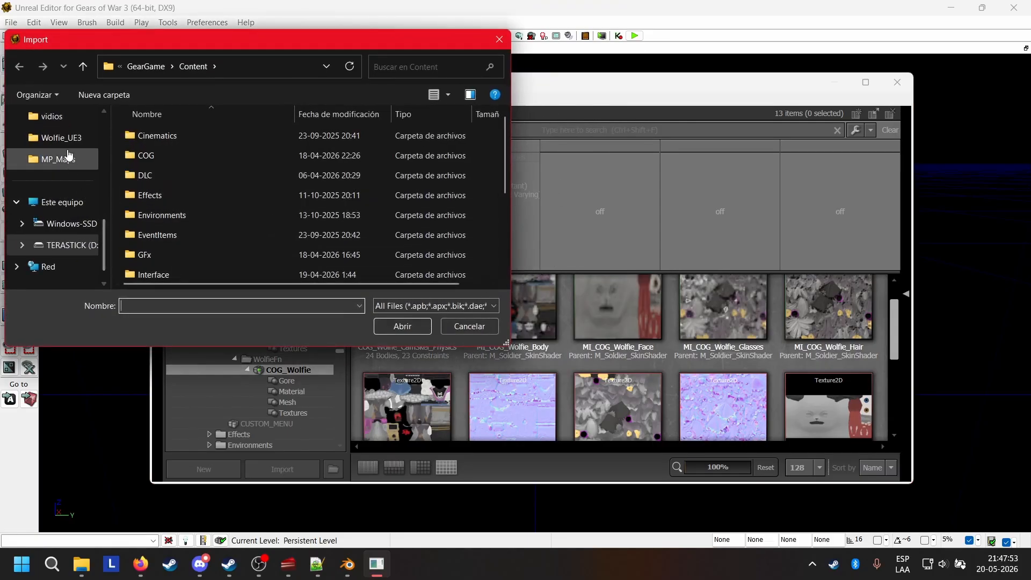
scroll(69, 155, "up", 5)
left_click(54, 158)
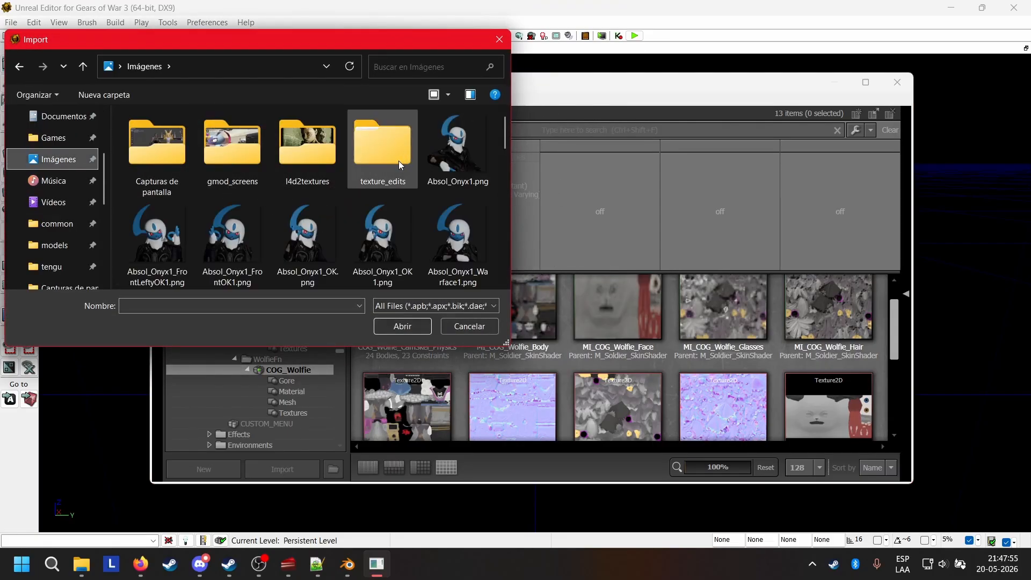
double_click(376, 151)
double_click(240, 153)
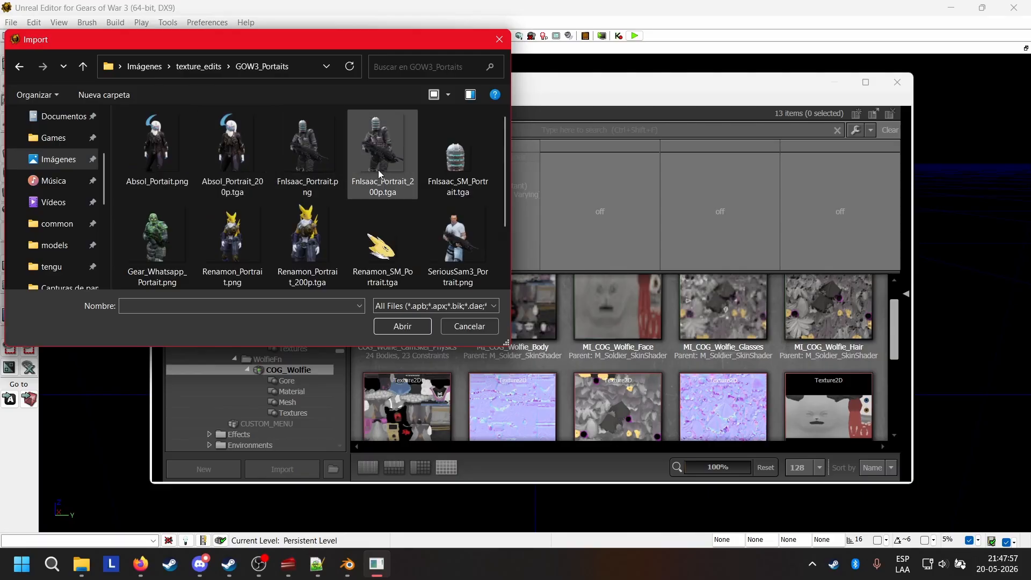
scroll(378, 173, "down", 2)
left_click(387, 253)
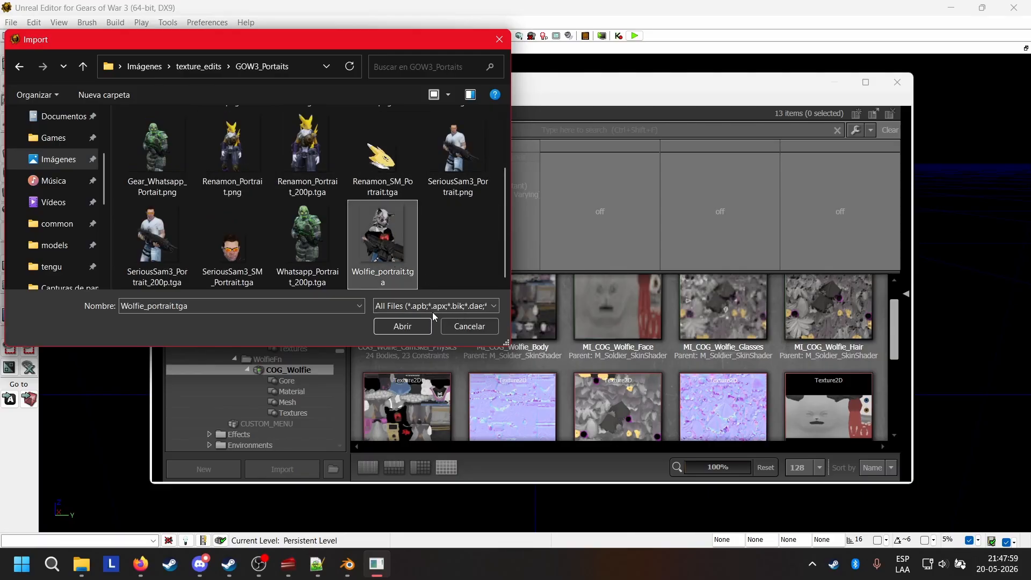
left_click(413, 324)
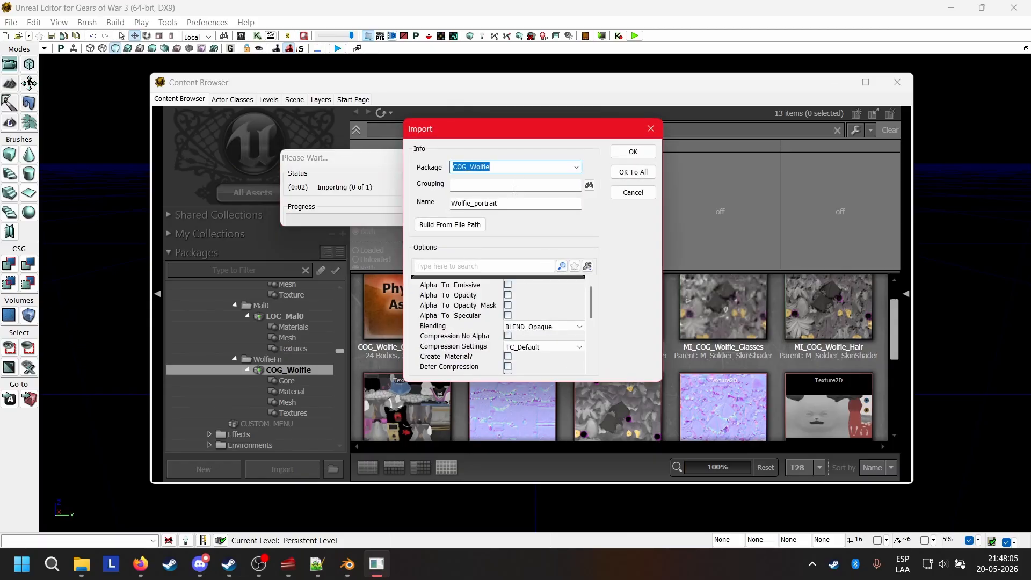
Set the import's Grouping to UI and its Name to Wolfie_portrait_BIG, and review the compression and blending options
left_click(512, 187)
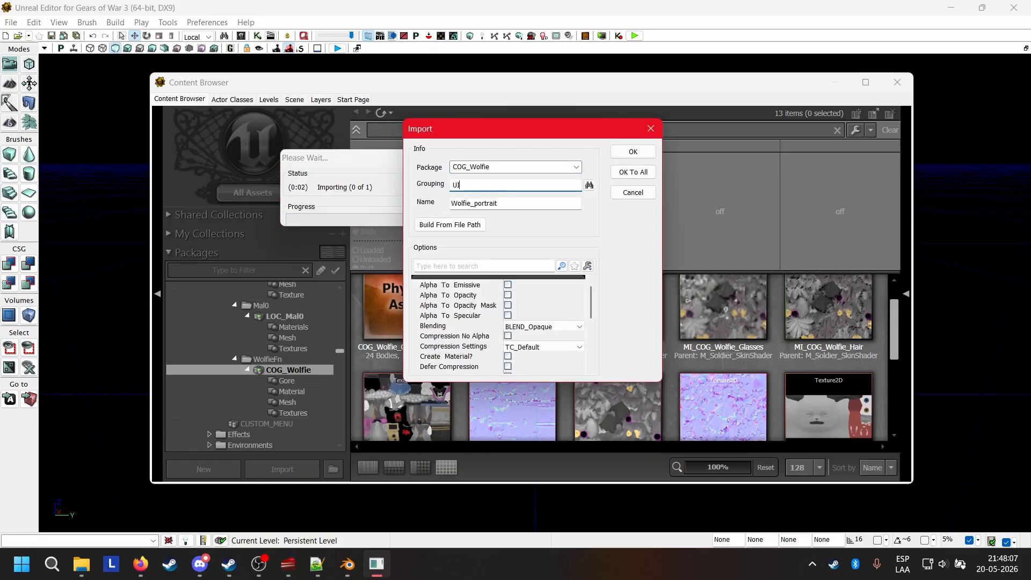
left_click(525, 204)
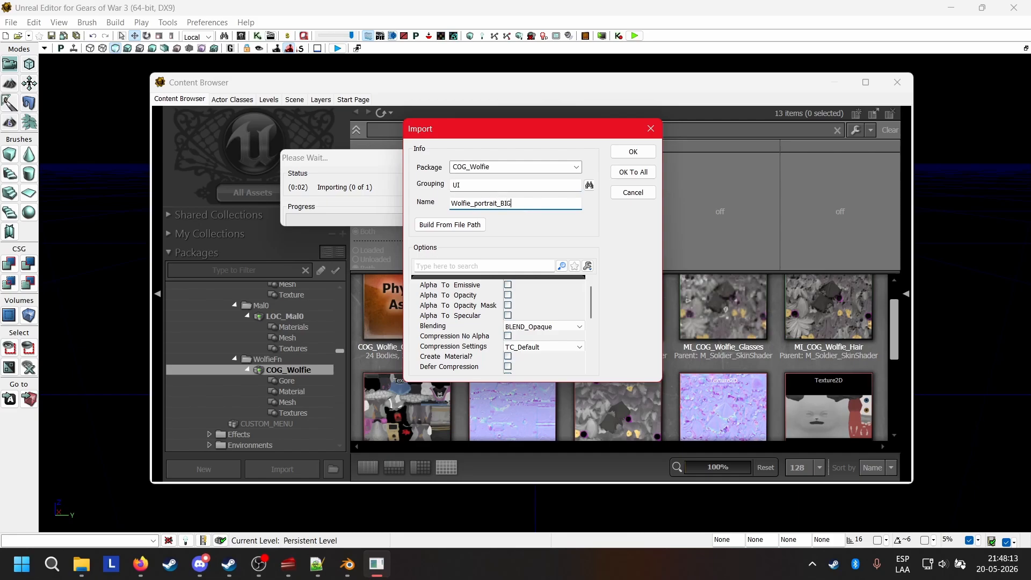
scroll(490, 321, "down", 1)
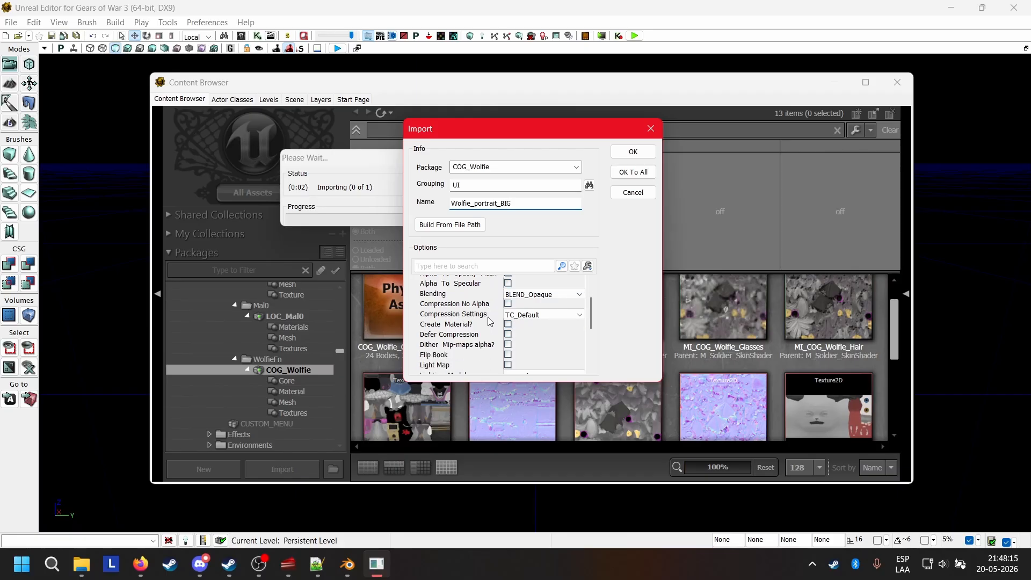
left_click(544, 315)
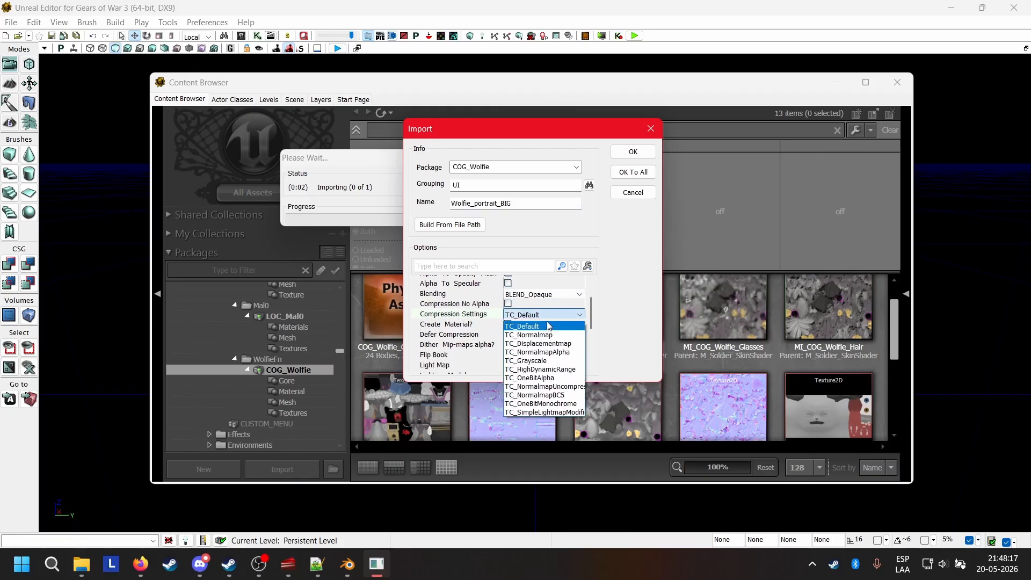
left_click(538, 318)
left_click(532, 294)
left_click(509, 302)
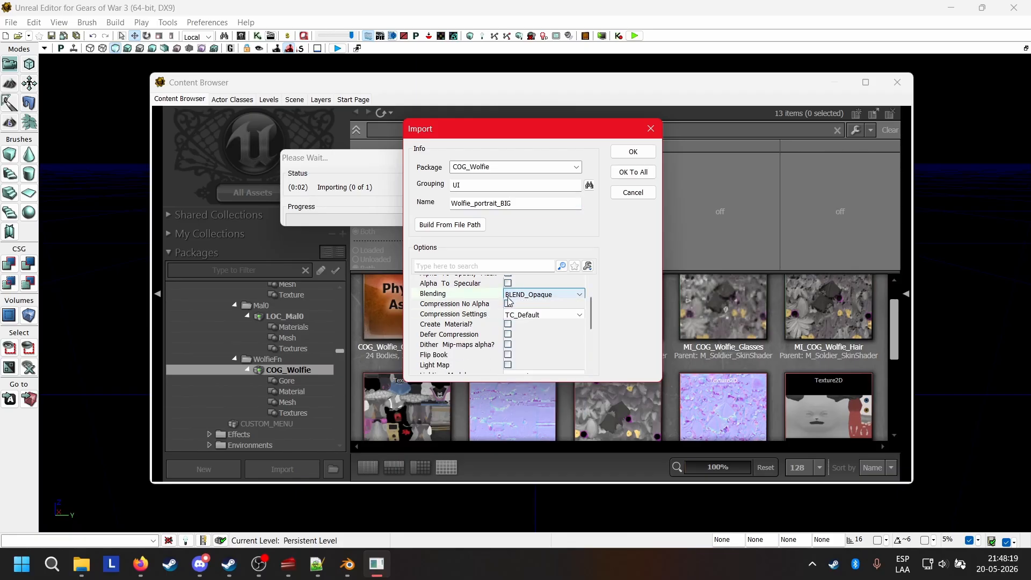
Assign TEXTUREGROUP_UI as the portrait's LODGroup, keep the default mip generation, and complete the texture import
scroll(491, 318, "down", 2)
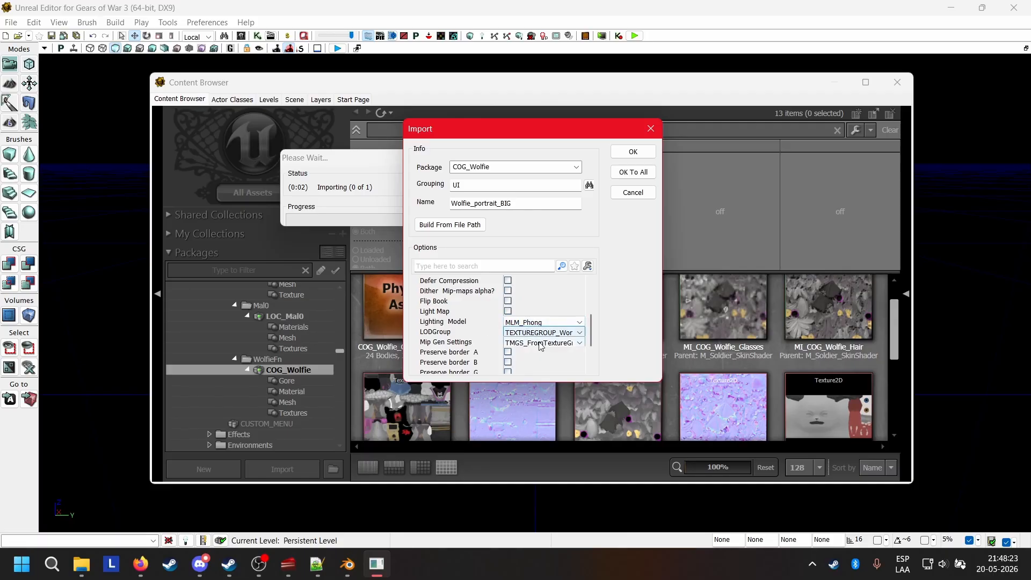
left_click(521, 334)
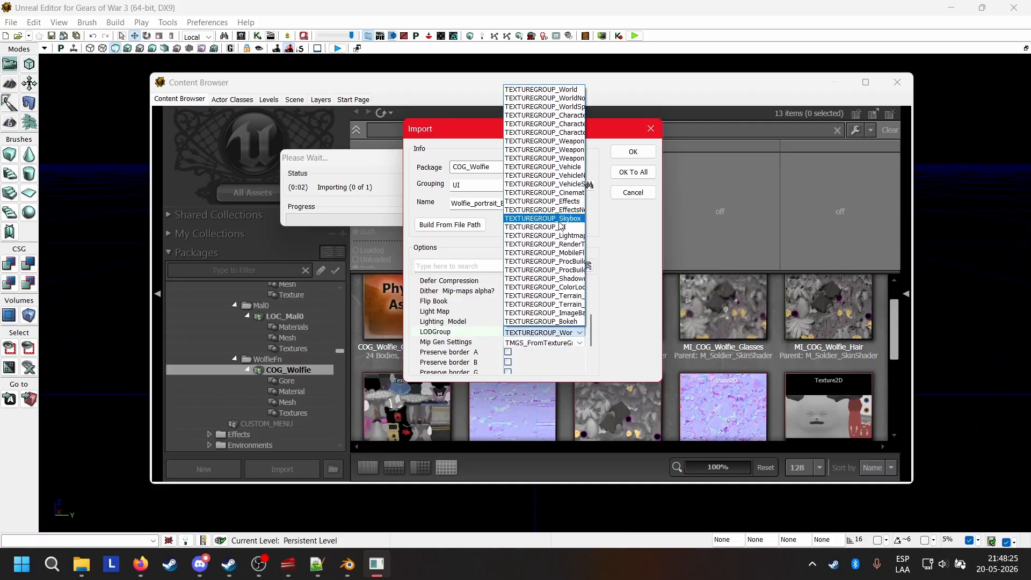
left_click(562, 230)
left_click(562, 342)
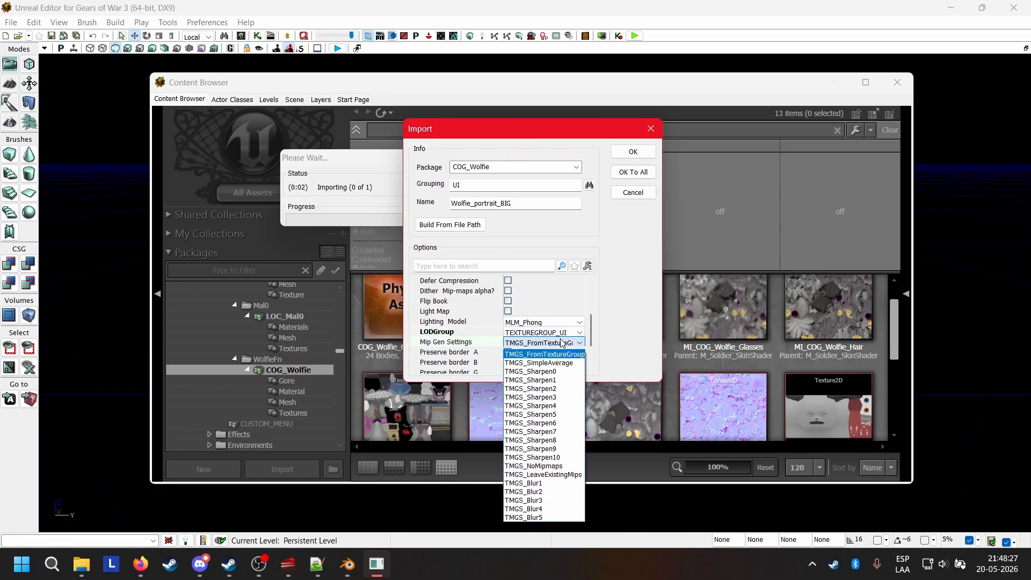
left_click(562, 342)
scroll(486, 338, "down", 2)
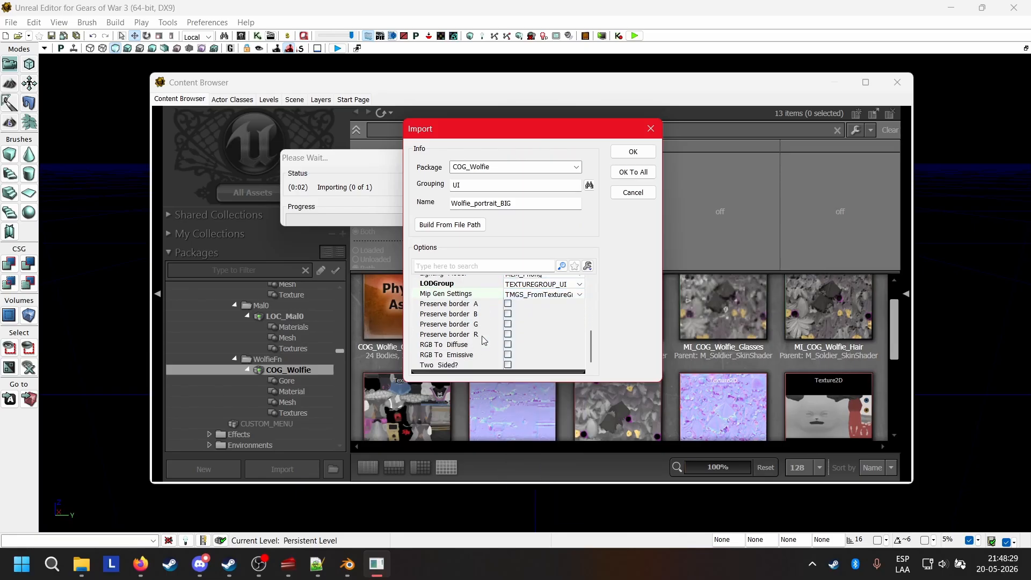
left_click(635, 156)
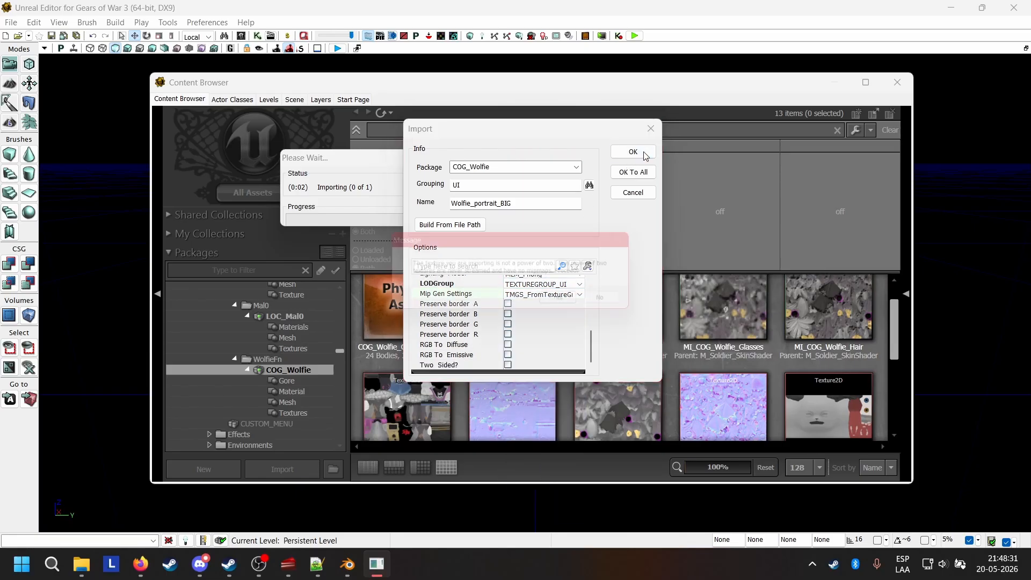
left_click(569, 304)
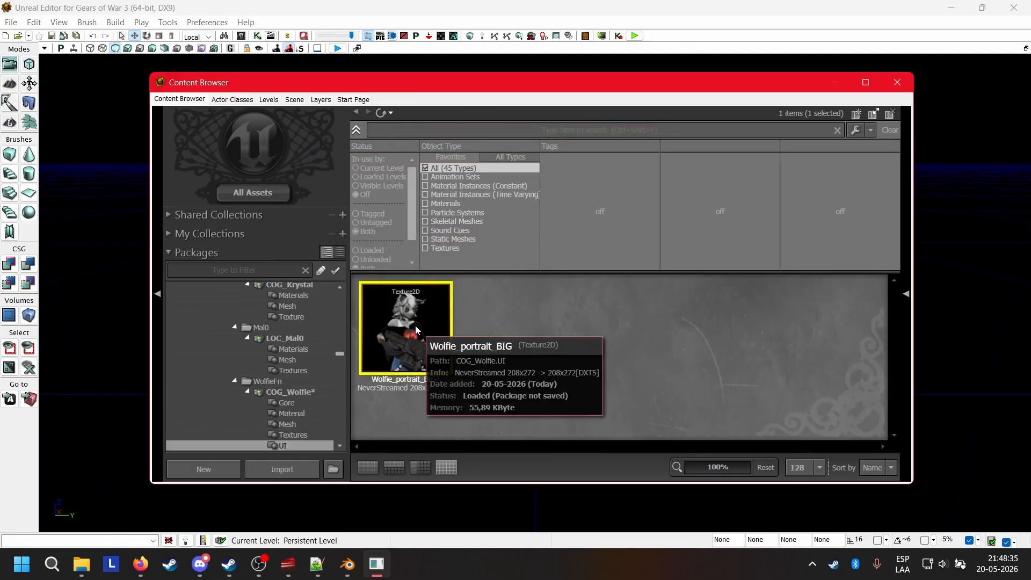
Disable SRGB in the texture properties of Wolfie_portrait_BIG
right_click(416, 326)
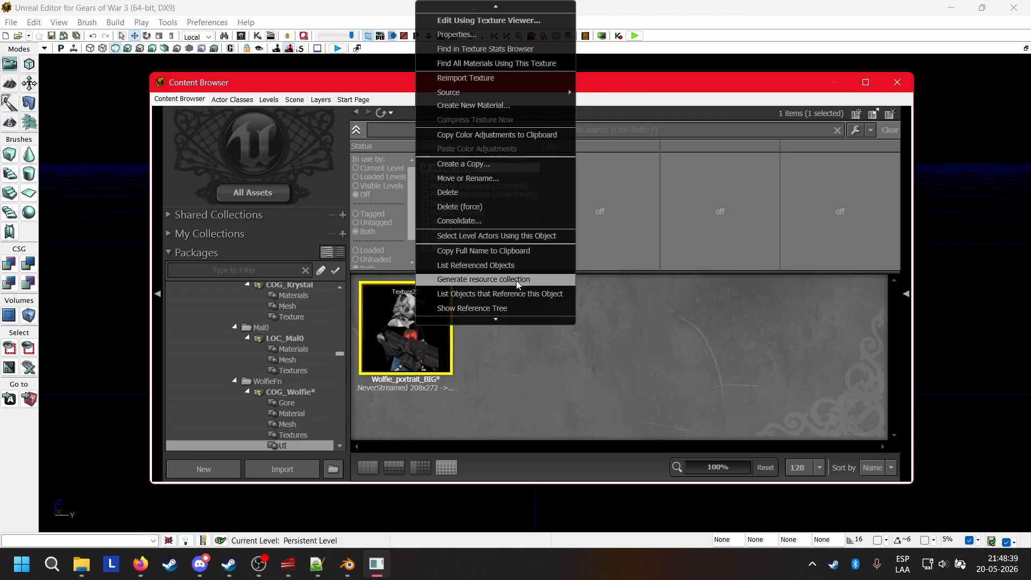
left_click(487, 22)
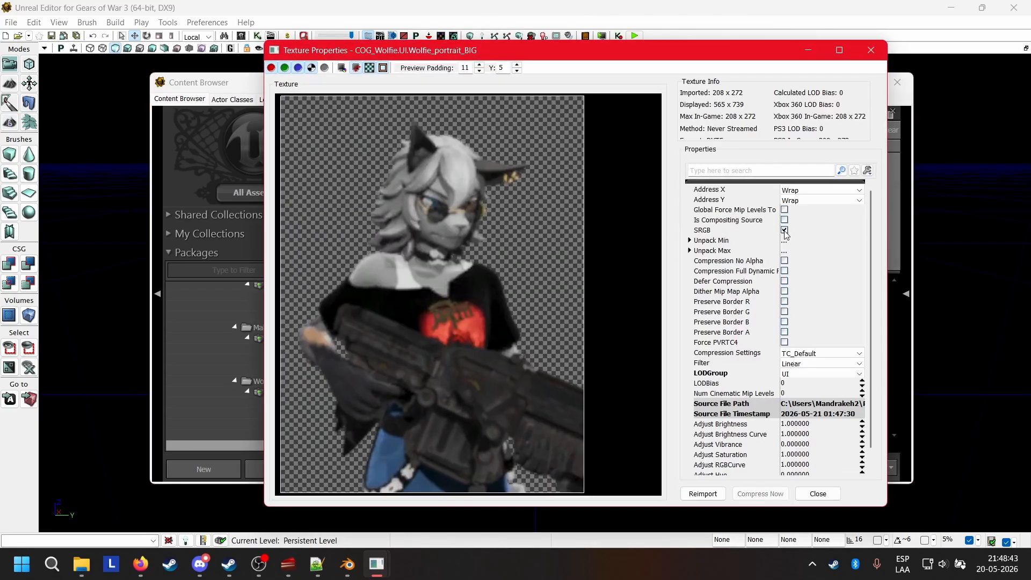
left_click(784, 230)
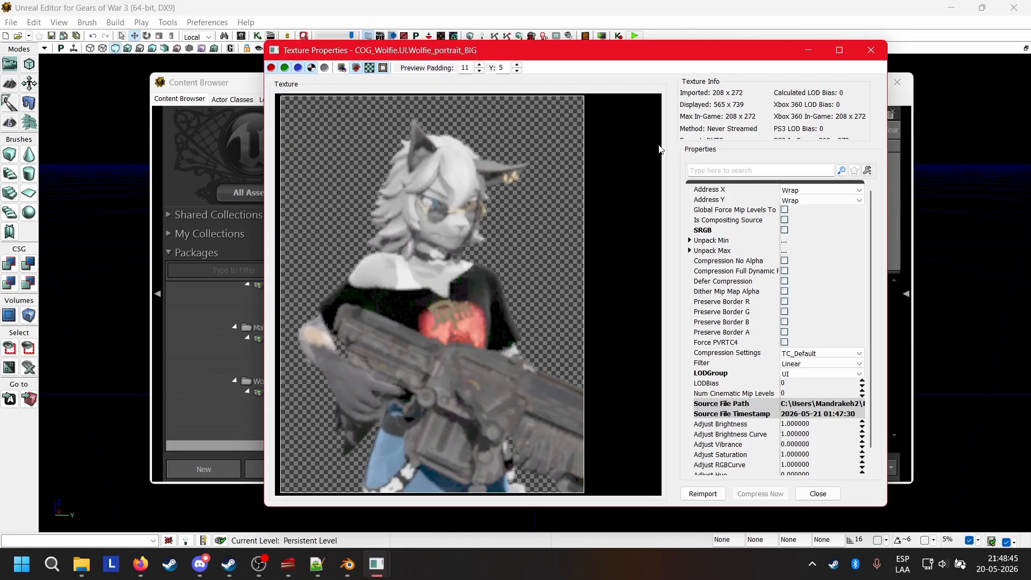
left_click(869, 49)
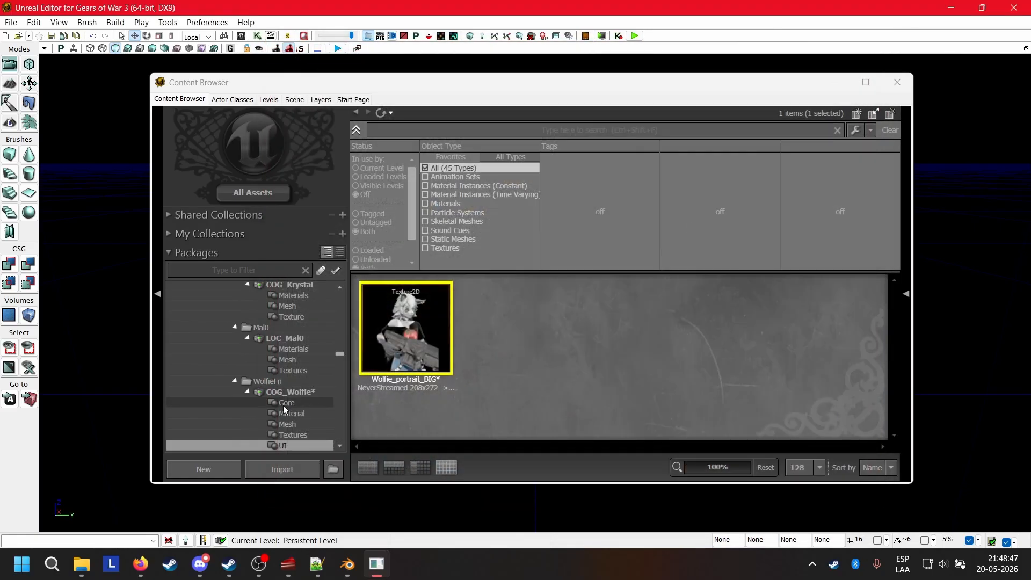
Save the COG_Wolfie package with its new portrait texture
left_click(273, 391)
right_click(272, 391)
left_click(302, 401)
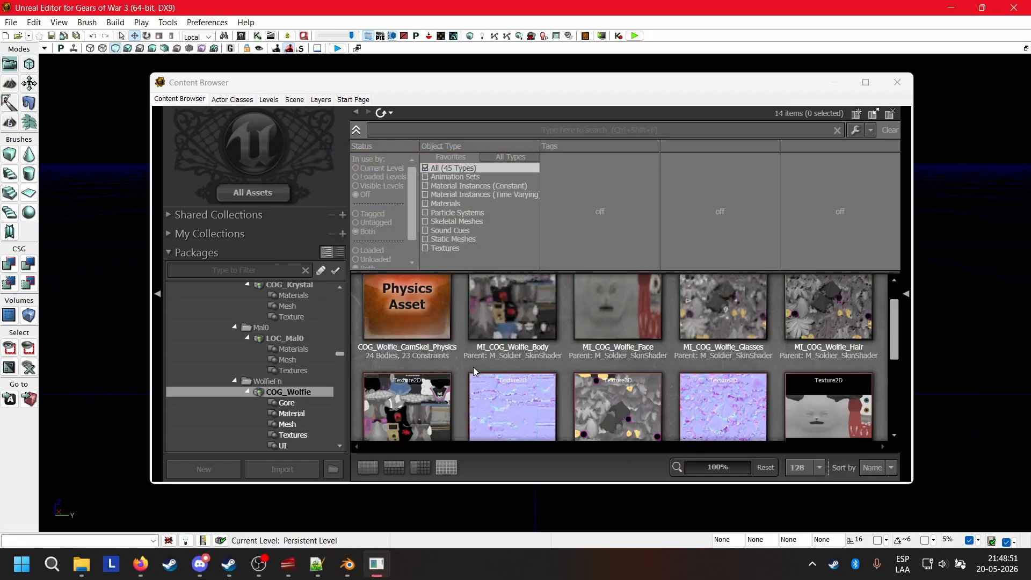
mouse_move(353, 561)
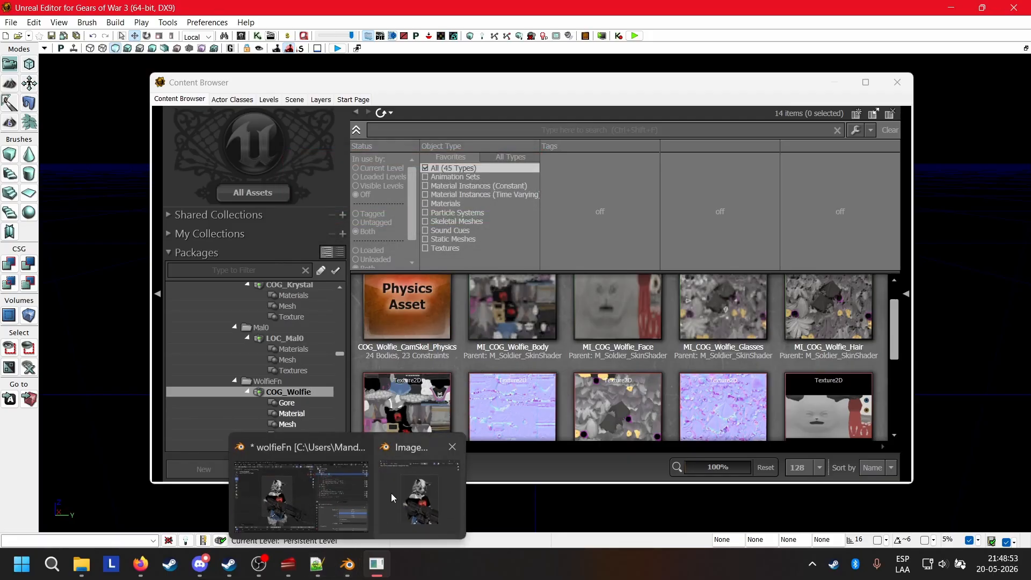
mouse_move(384, 493)
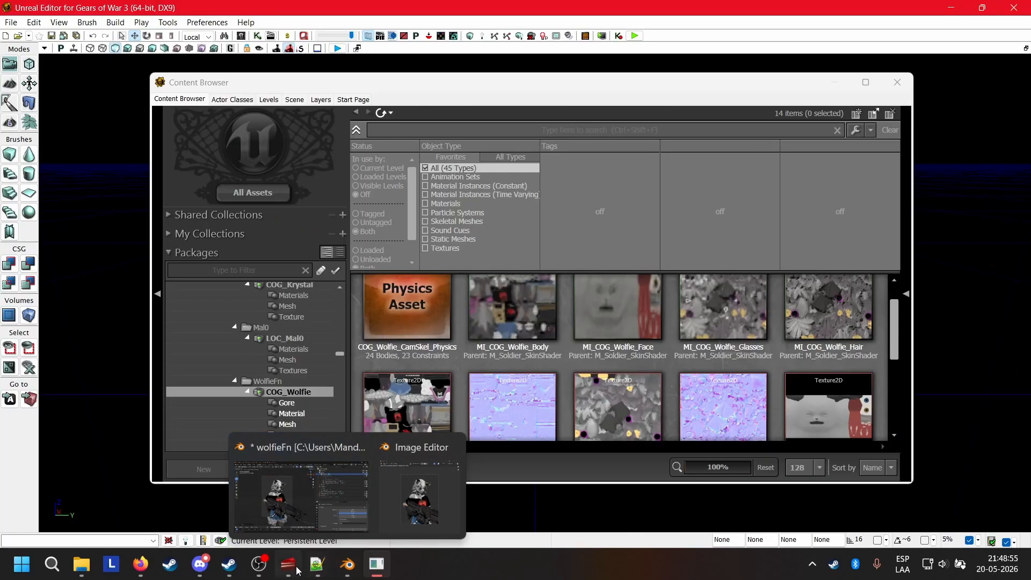
mouse_move(267, 562)
left_click(376, 564)
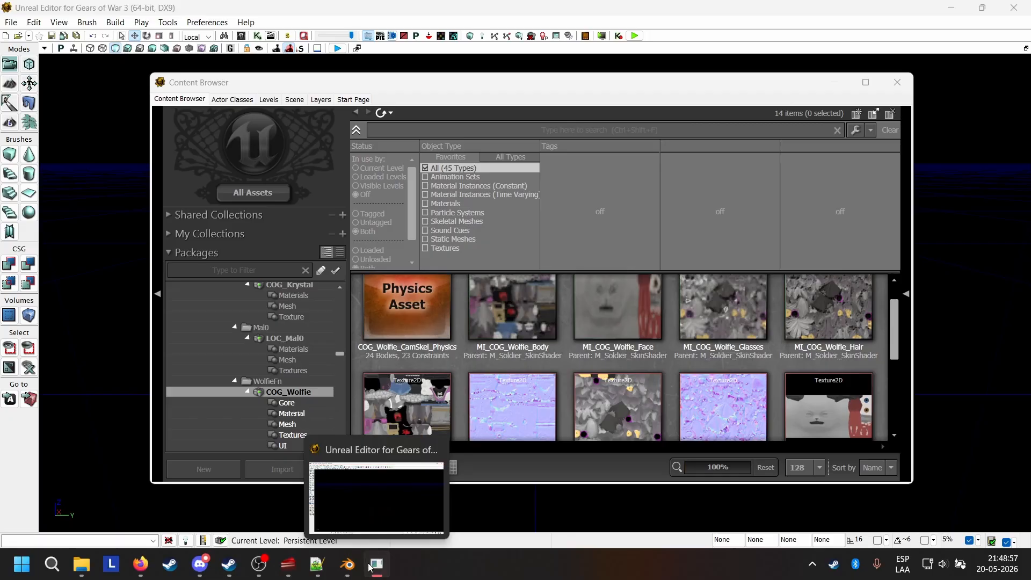
left_click(379, 558)
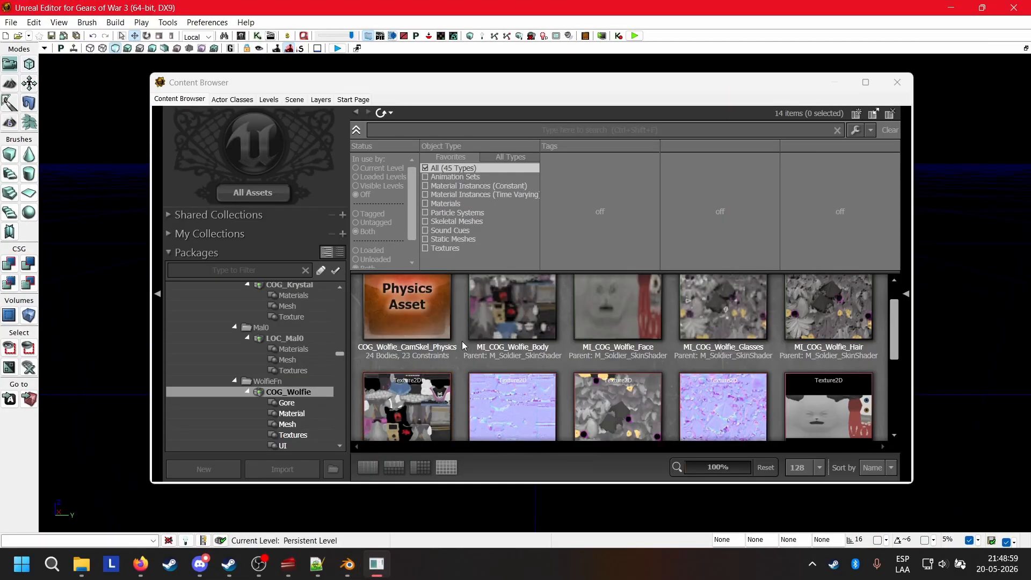
Look up the UI_CharPortraits_SM package to examine the size of the small character portraits
scroll(303, 344, "up", 15)
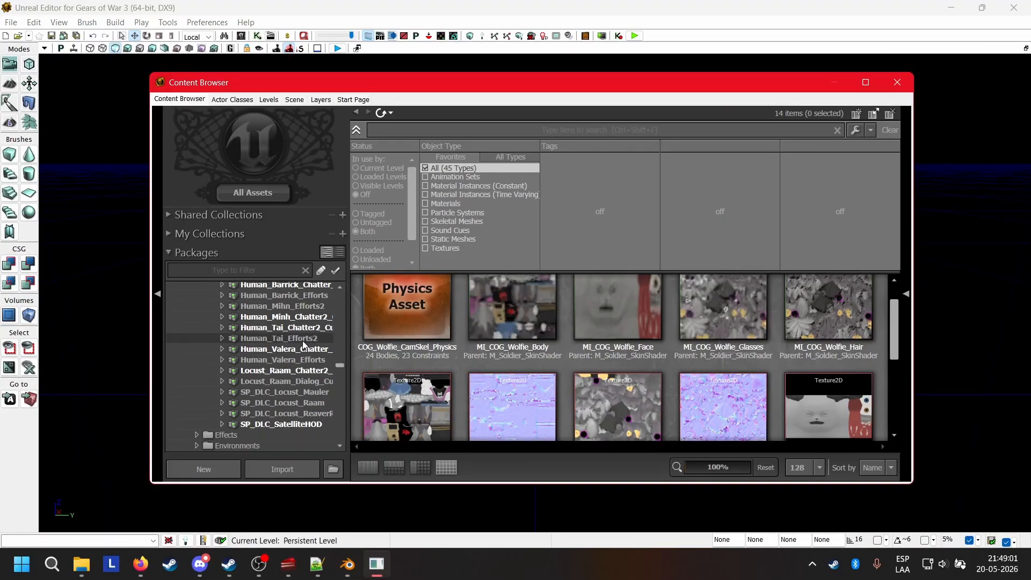
scroll(303, 345, "down", 10)
scroll(303, 344, "up", 2)
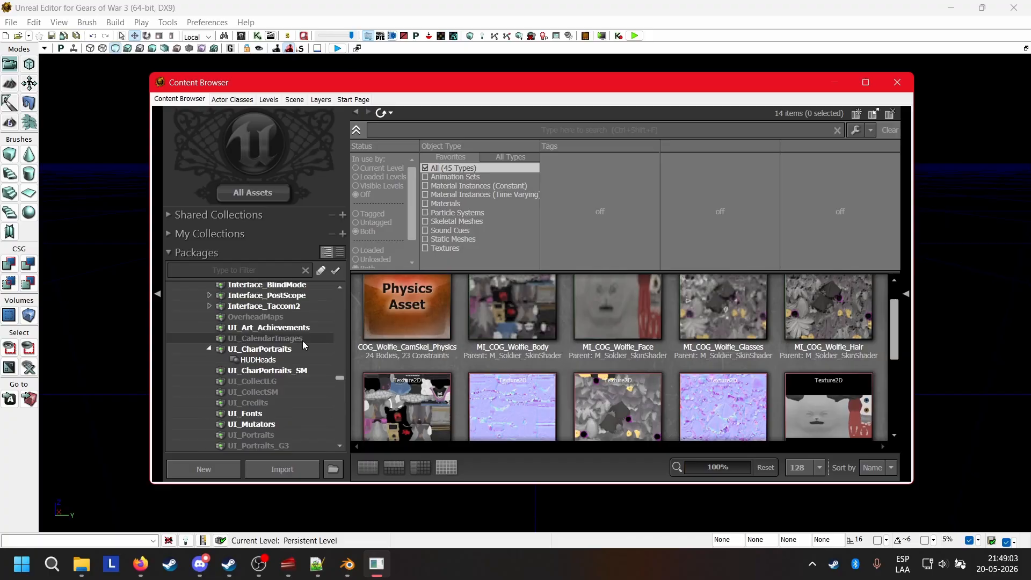
left_click(280, 370)
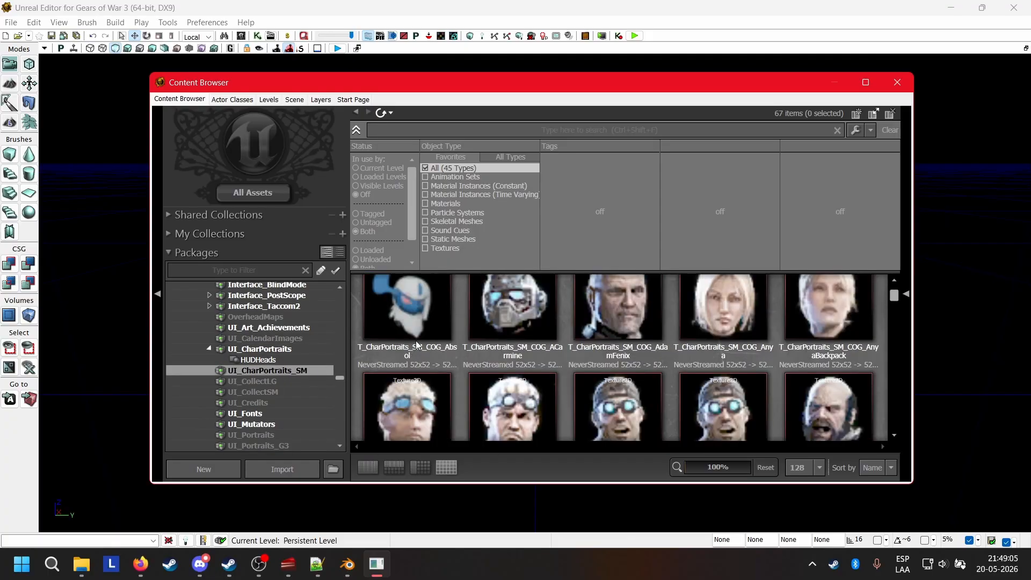
Switch to the wolfieFn scene in Blender and set the render resolution to 52 × 52 px
left_click(347, 563)
left_click(435, 490)
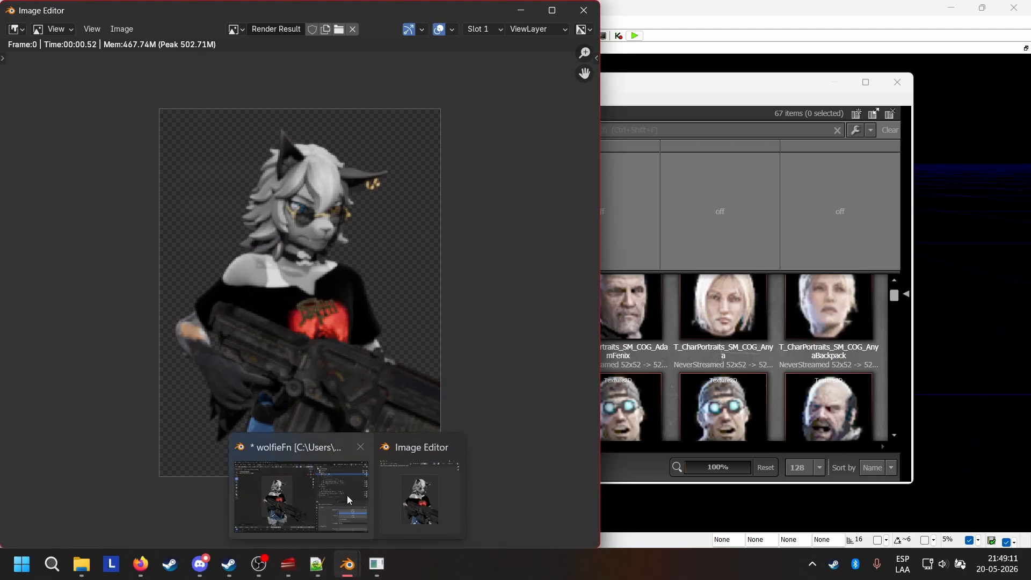
left_click(301, 497)
double_click(904, 371)
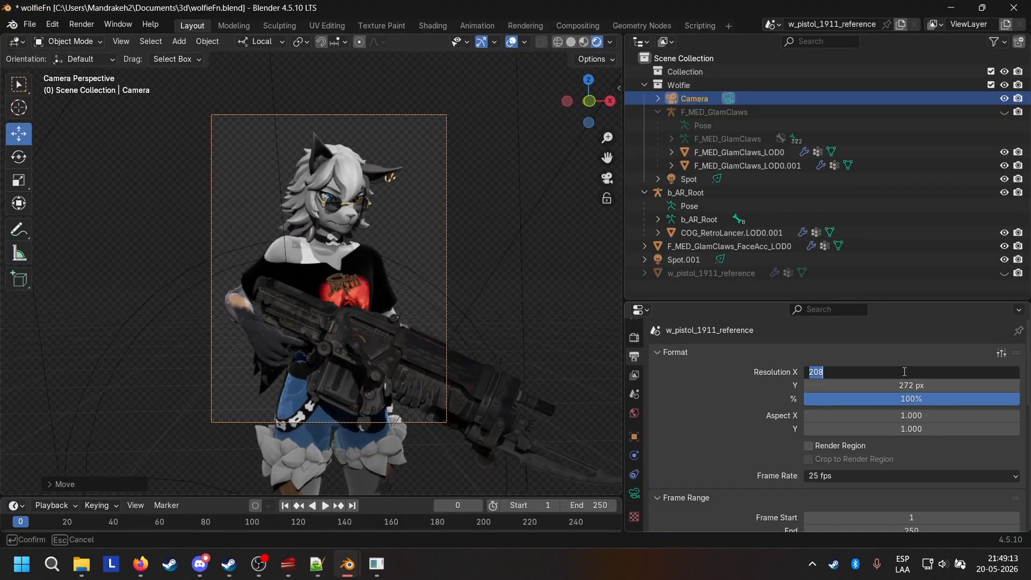
key("Return")
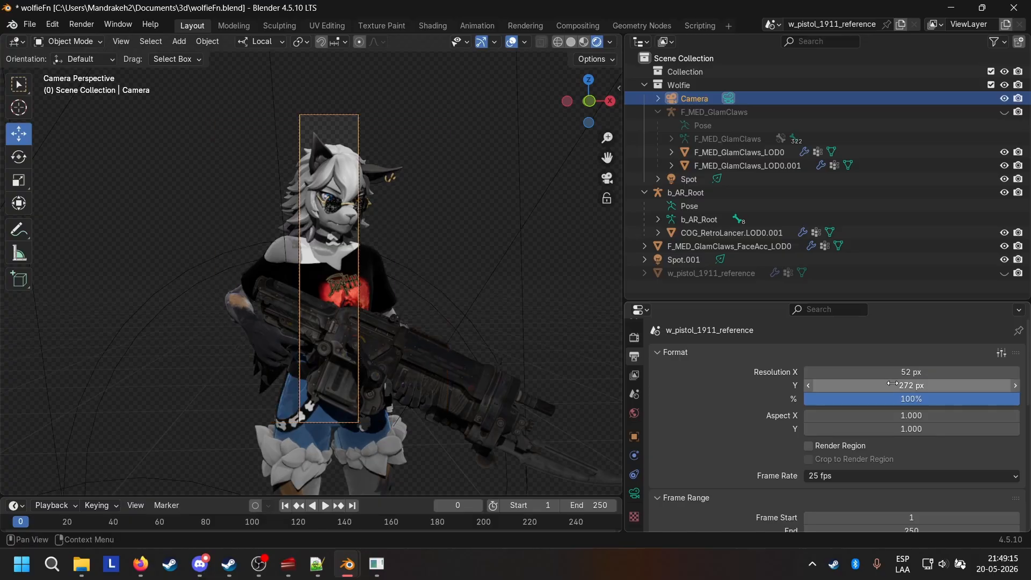
double_click(899, 384)
key("Return")
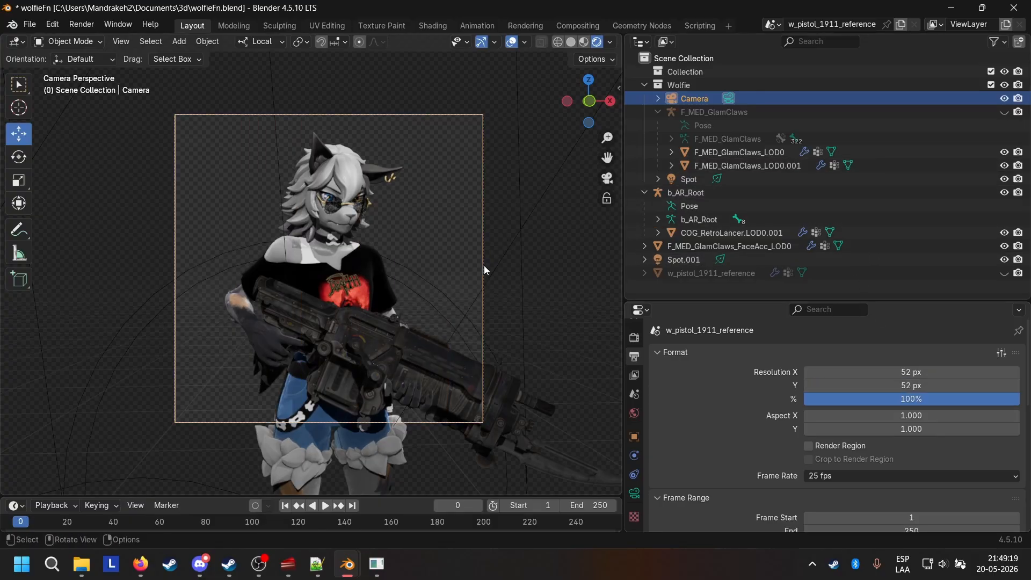
Raise the camera and move it in along its local Z axis for a close-up of the character's head
key("g")
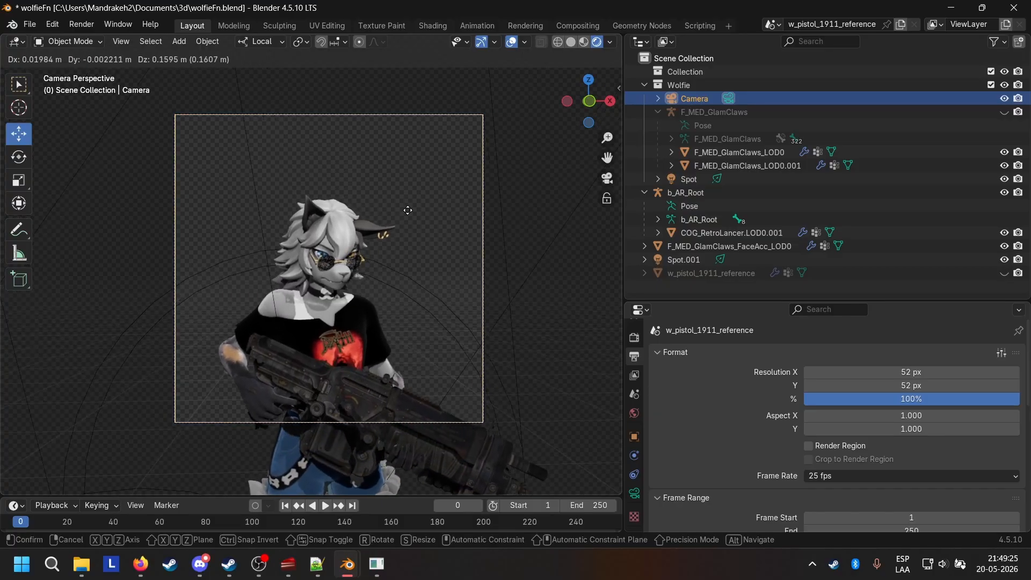
left_click(405, 213)
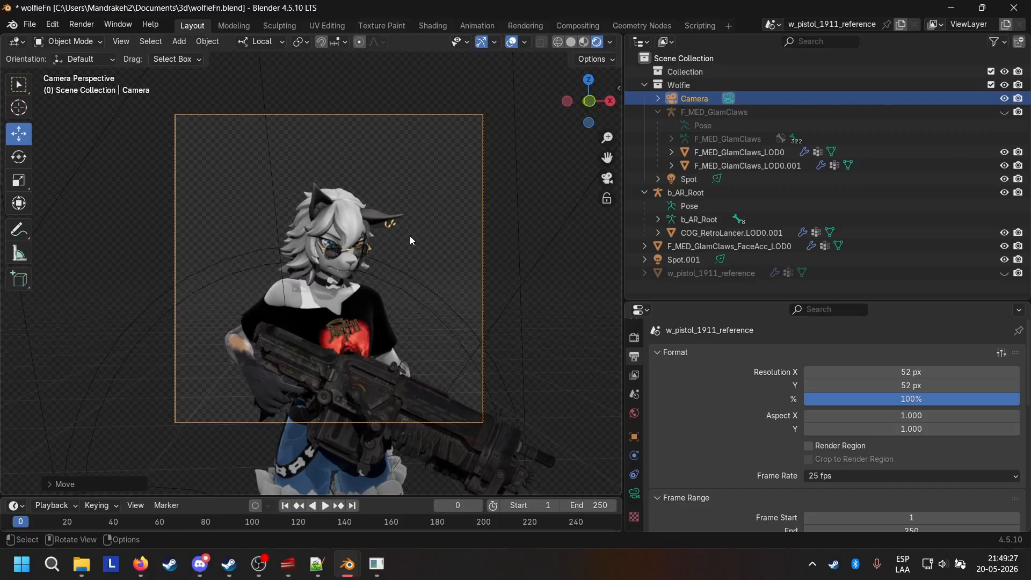
key("g")
key("z")
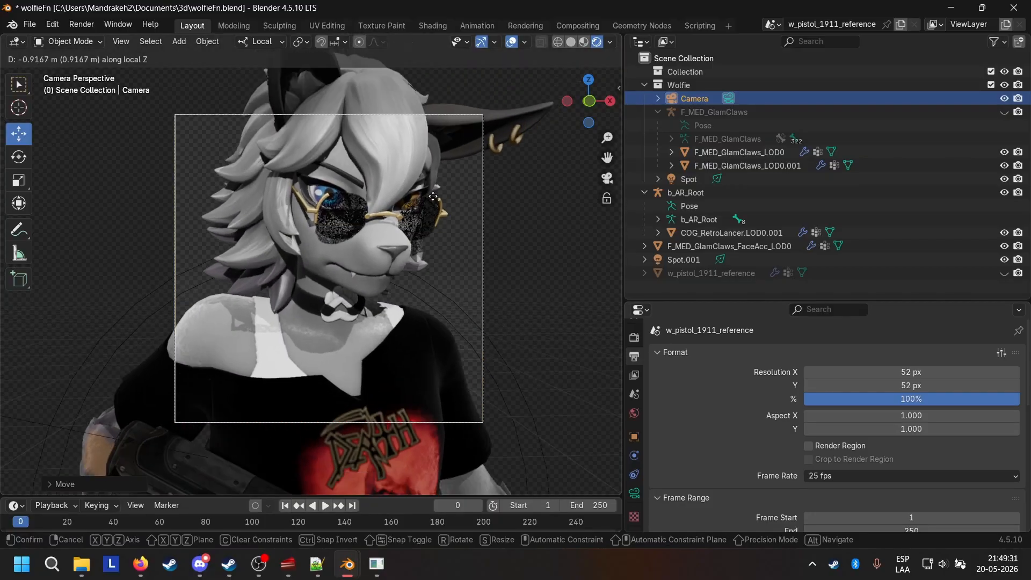
left_click(422, 223)
Shift the camera along its local Y axis and fine-tune its position to frame the head and shoulders
key("g")
key("y")
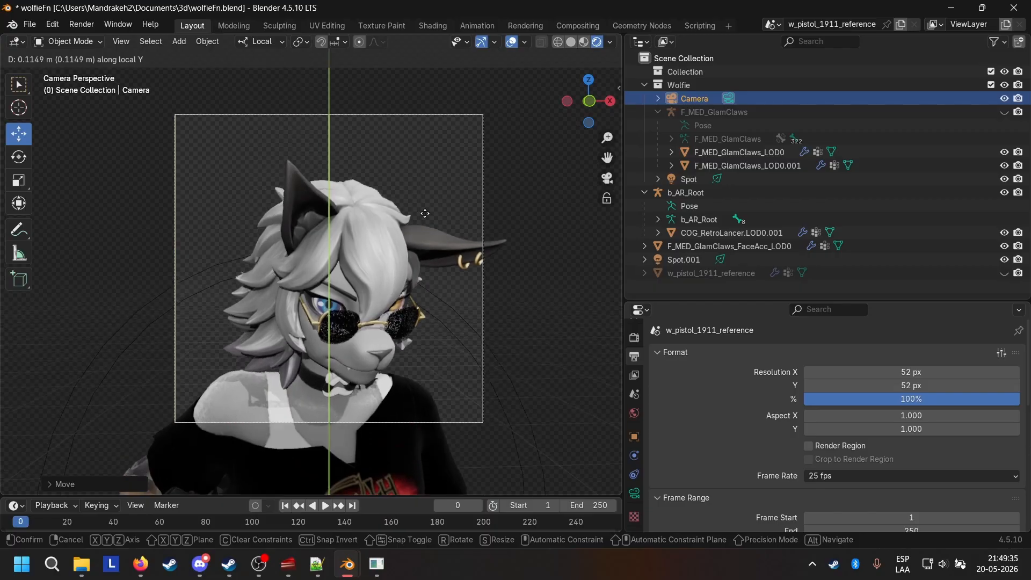
left_click(426, 228)
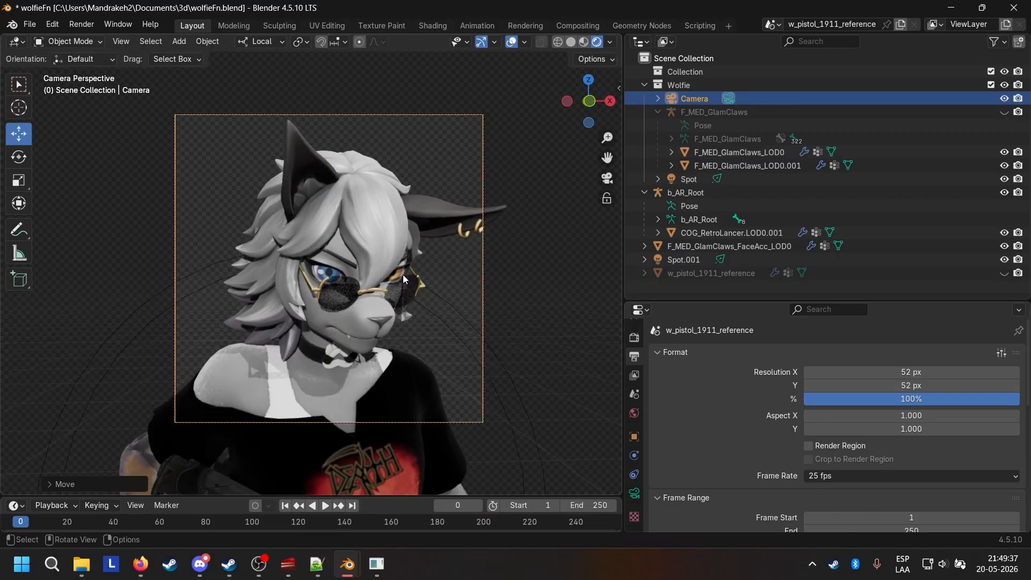
key("g")
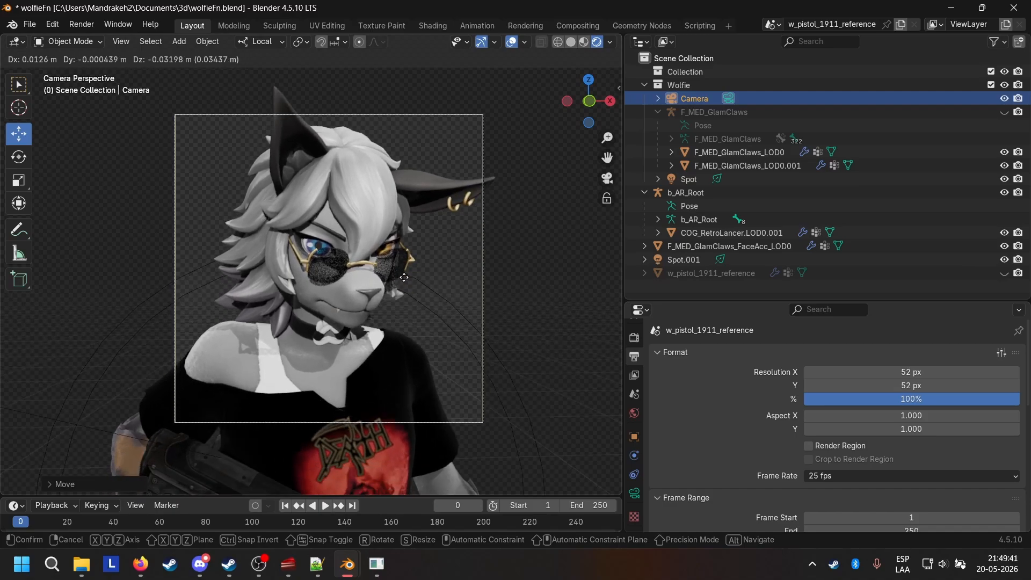
left_click(404, 278)
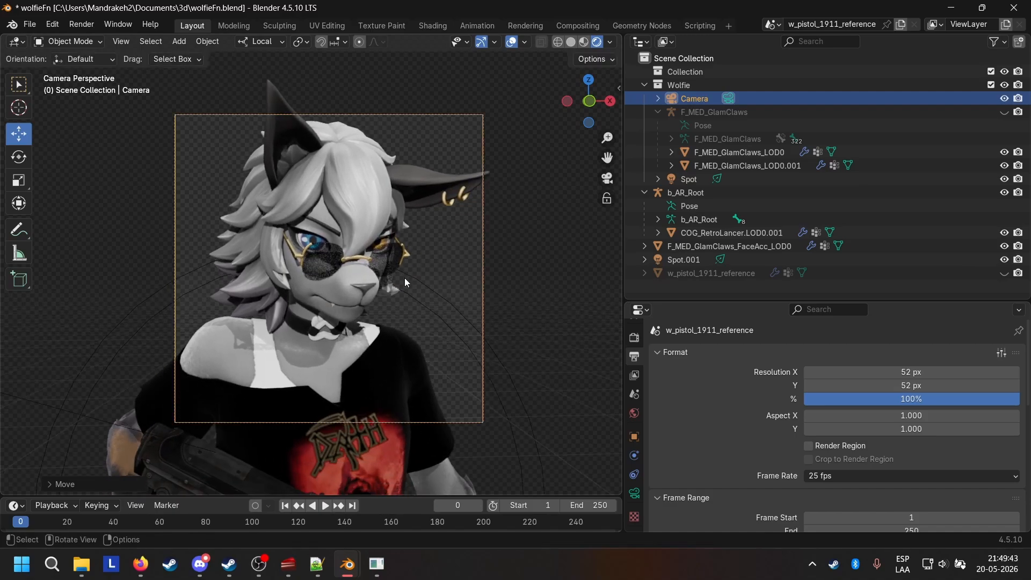
key("r")
right_click(407, 276)
key("r")
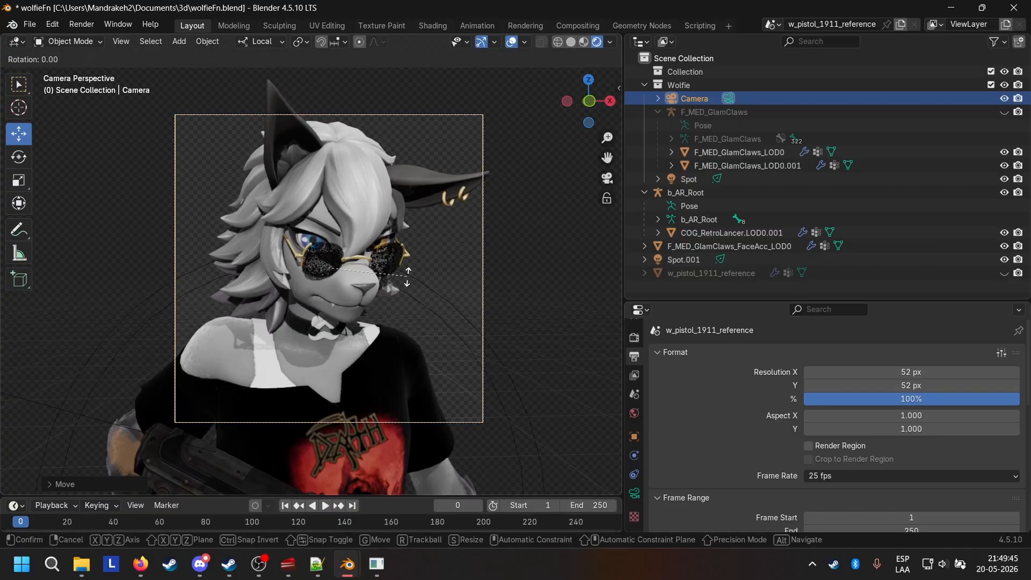
key("x")
right_click(411, 282)
Rotate the camera about 3.5° around its local X axis to fit the ears within the frame's height
key("r")
key("x")
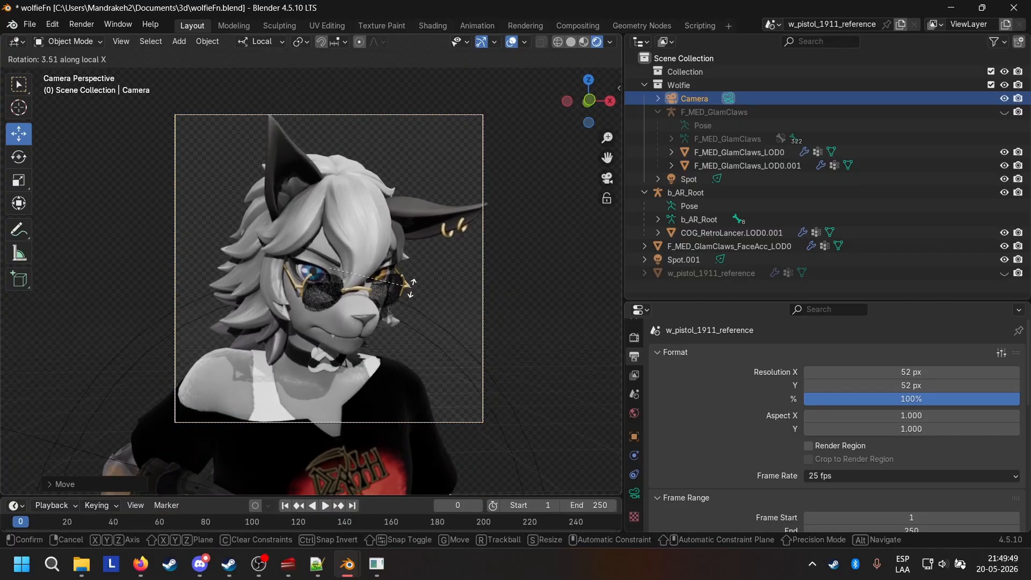
left_click(411, 289)
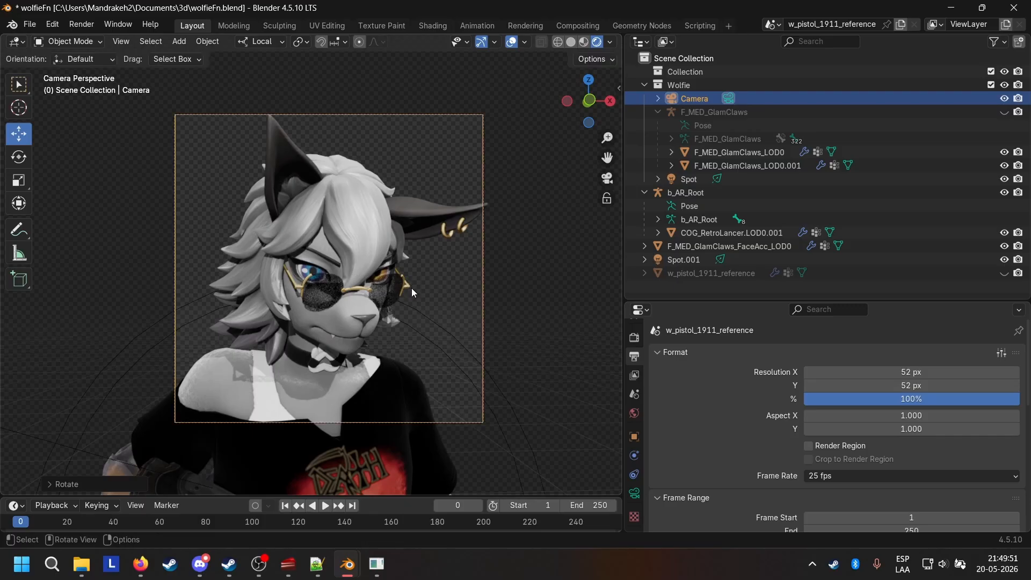
Move the camera back about 0.02 m along its local Z axis and about 0.006 m along its local X axis
key("g")
key("z")
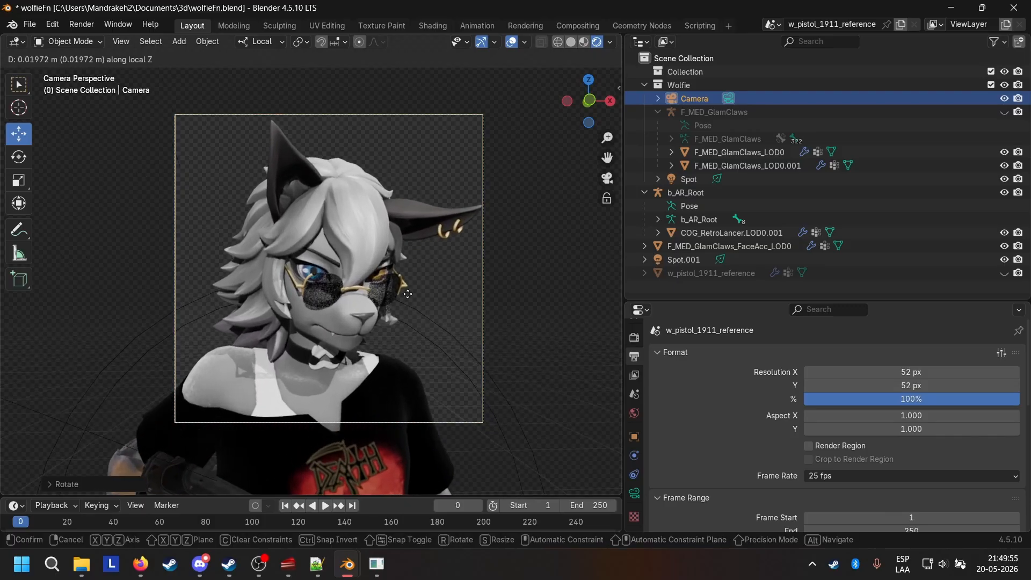
left_click(407, 294)
key("g")
key("y")
key("z")
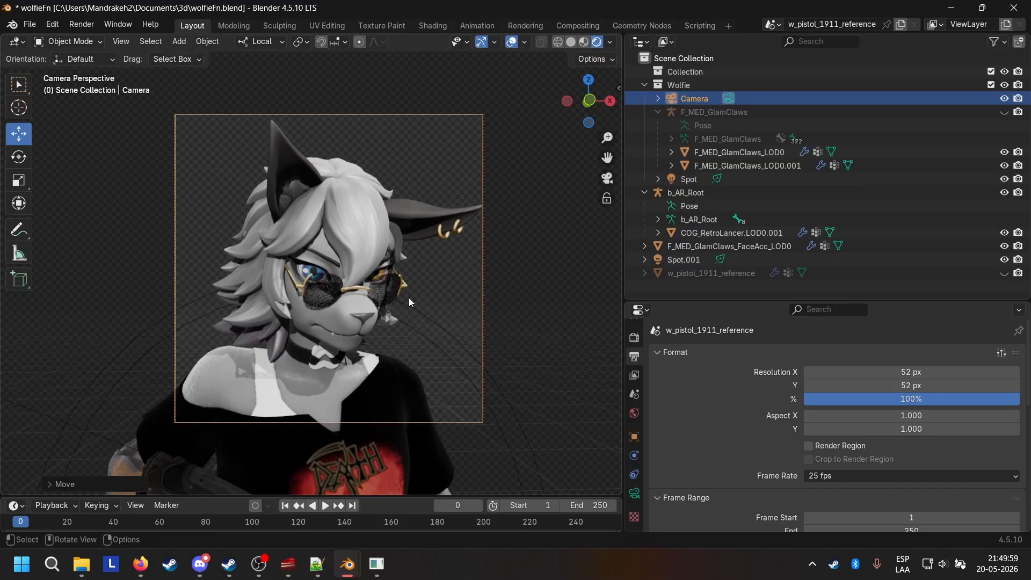
key("x")
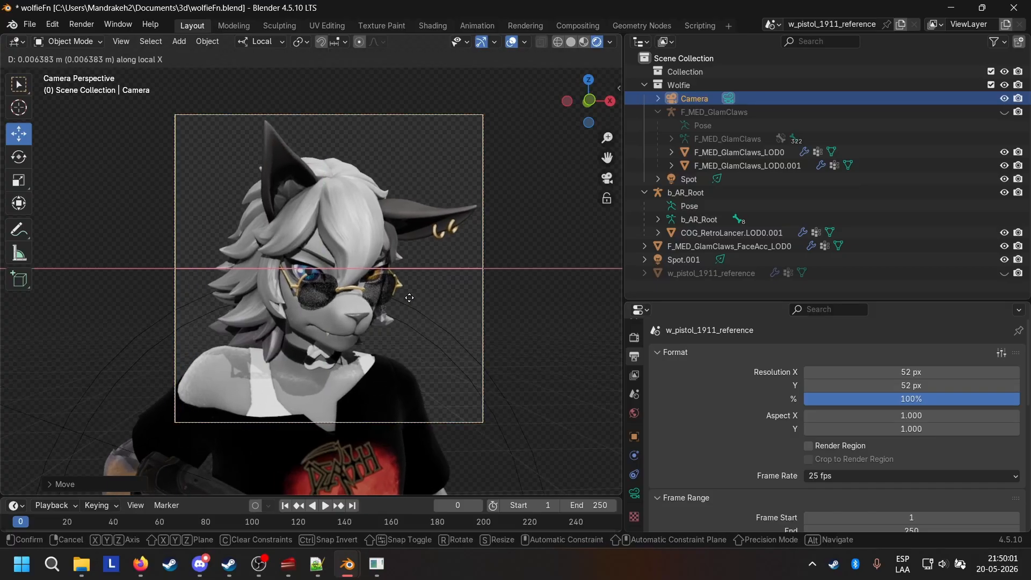
left_click(409, 297)
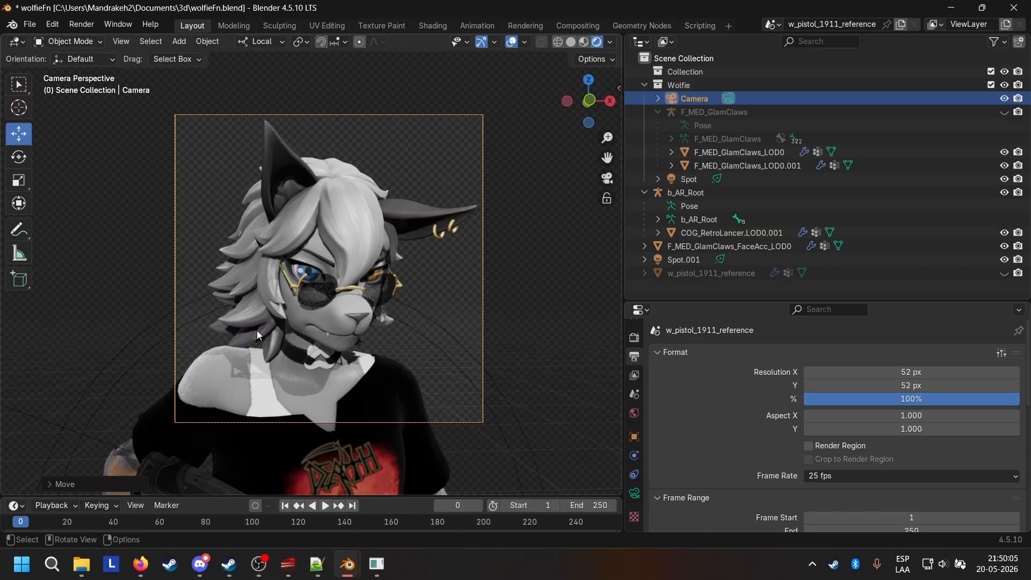
Open the character's body mesh, F_MED_GlamClaws_LOD0, in Edit Mode
left_click(239, 376)
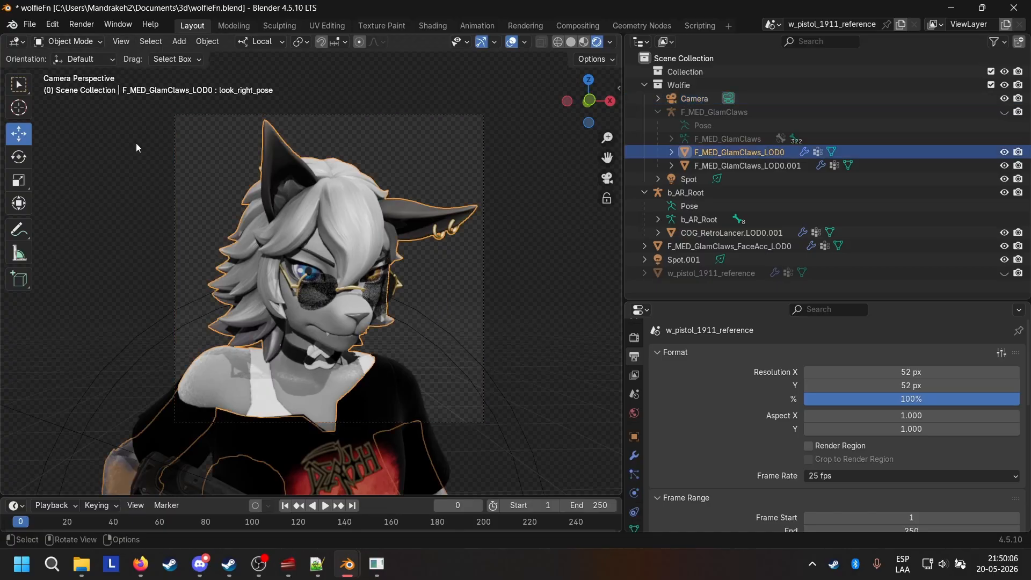
left_click(75, 42)
left_click(81, 73)
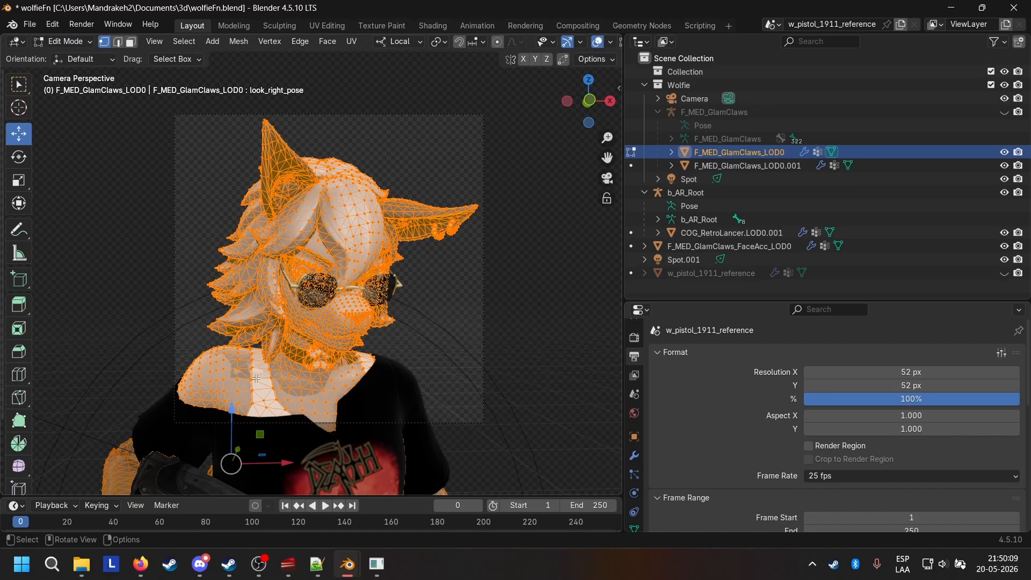
left_click_drag(245, 197, 403, 331)
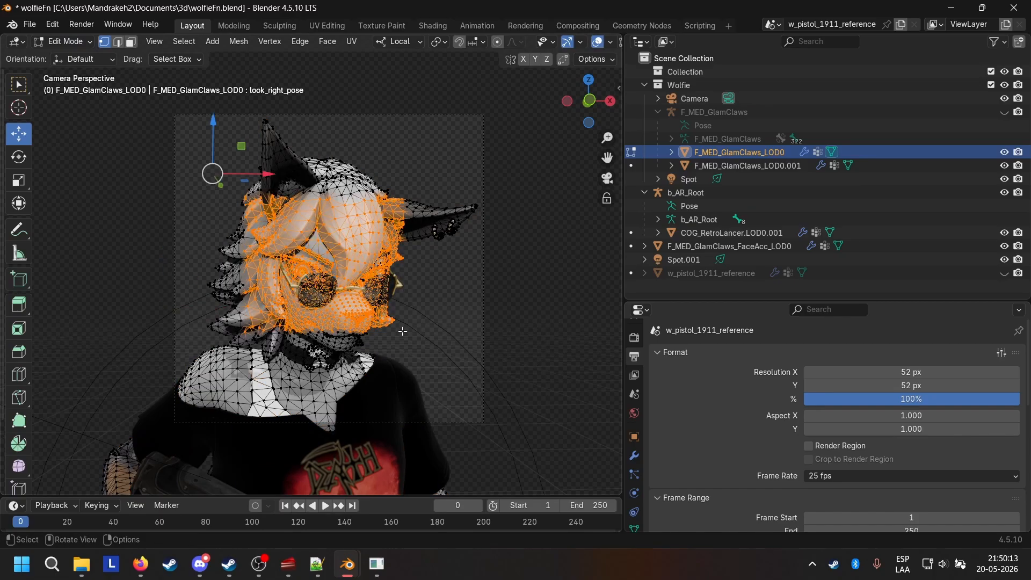
key("ctrl+l")
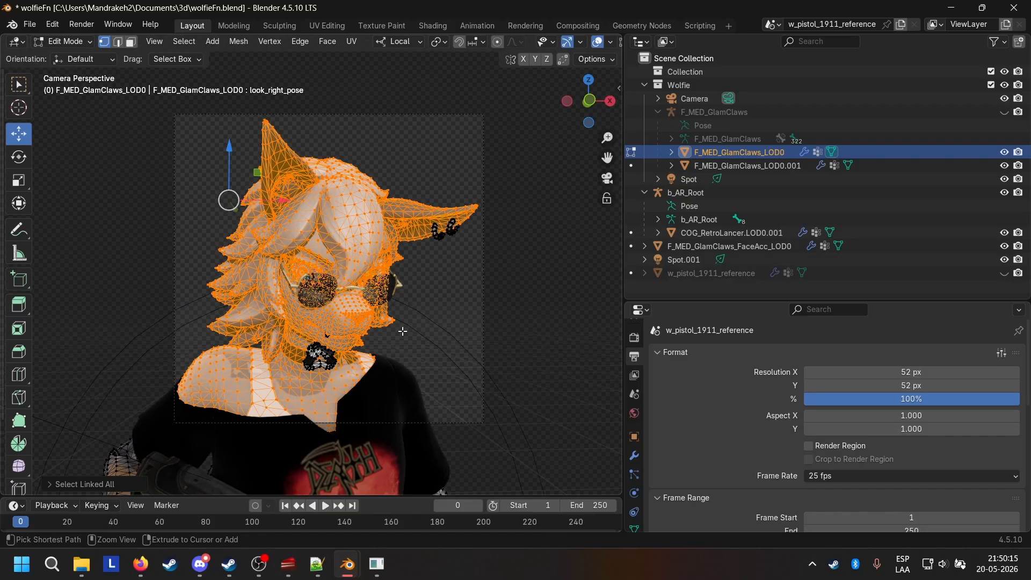
left_click(177, 369)
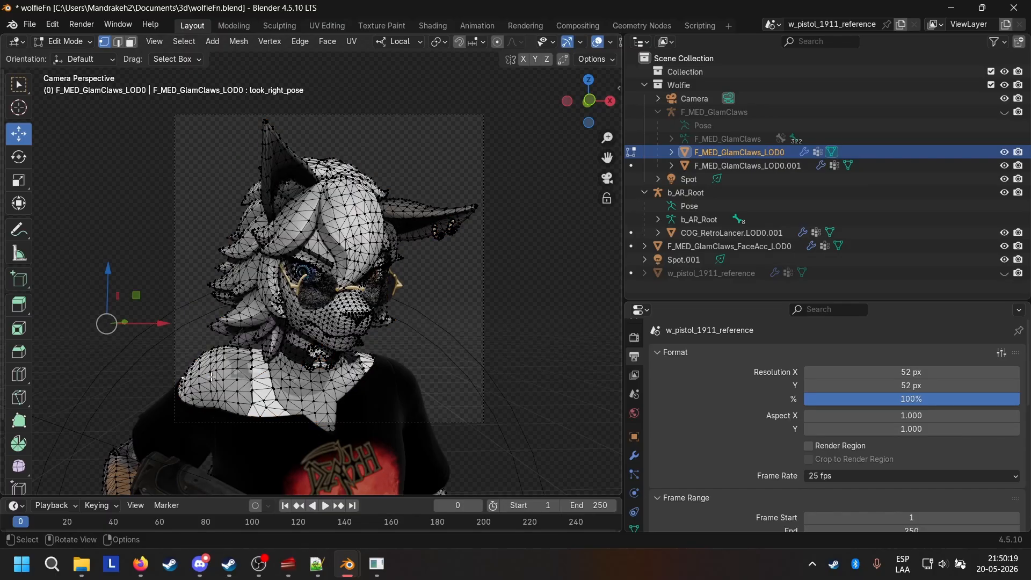
Select all skin geometry linked to the bare shoulder and switch to wireframe shading around the chest
left_click_drag(174, 365, 248, 425)
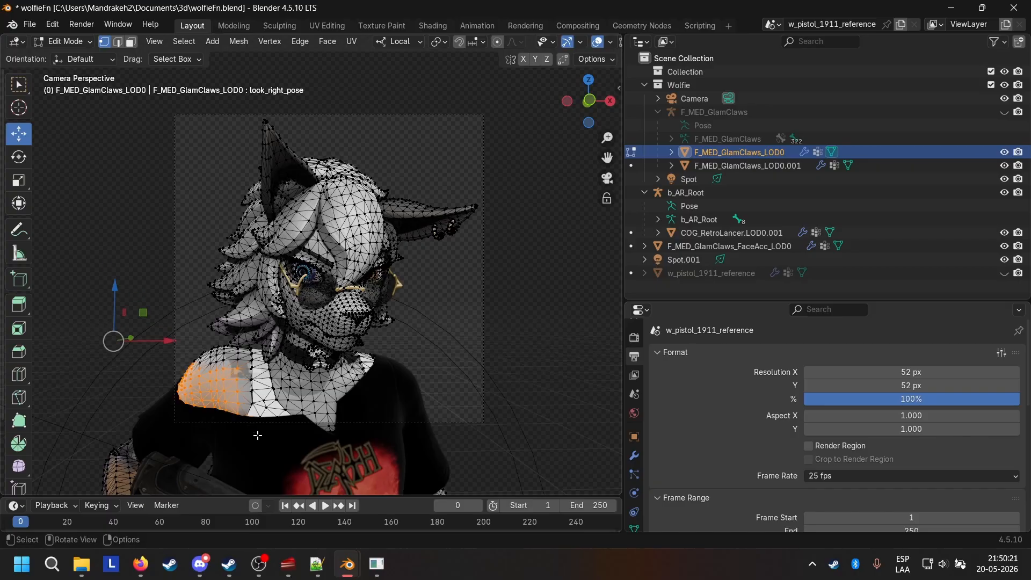
key("ctrl+l")
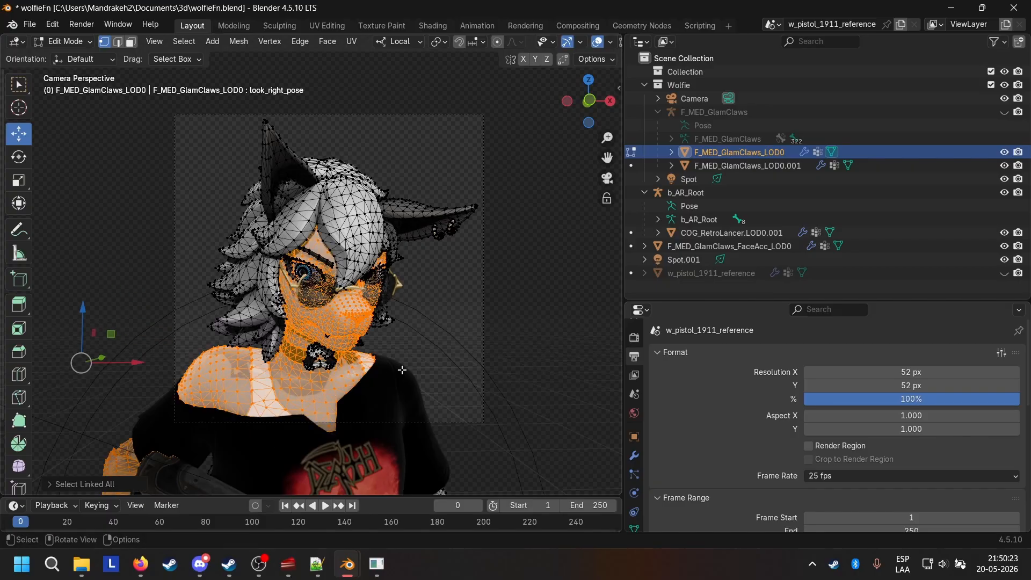
mouse_move(369, 377)
middle_mouse_down()
mouse_move(416, 357)
mouse_move(423, 258)
mouse_move(440, 287)
mouse_move(436, 314)
mouse_move(409, 307)
mouse_move(383, 174)
middle_mouse_up()
scroll(395, 361, "up", 5)
scroll(603, 42, "down", 4)
left_click(558, 42)
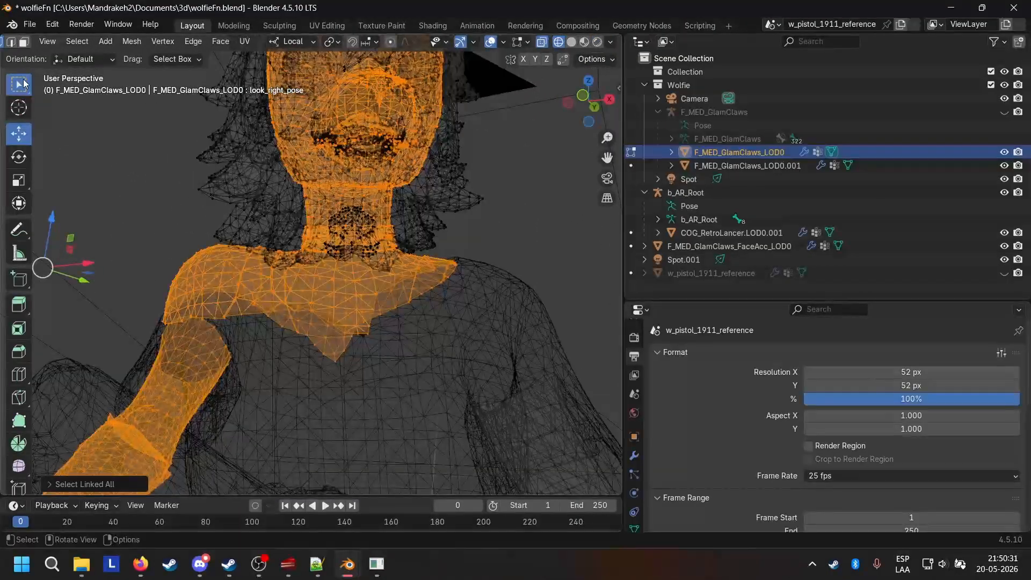
With Circle Select, deselect the head and neck and add the upper part of the other arm to the selection
left_click_drag(23, 84, 95, 141)
middle_click_drag(221, 313, 225, 335)
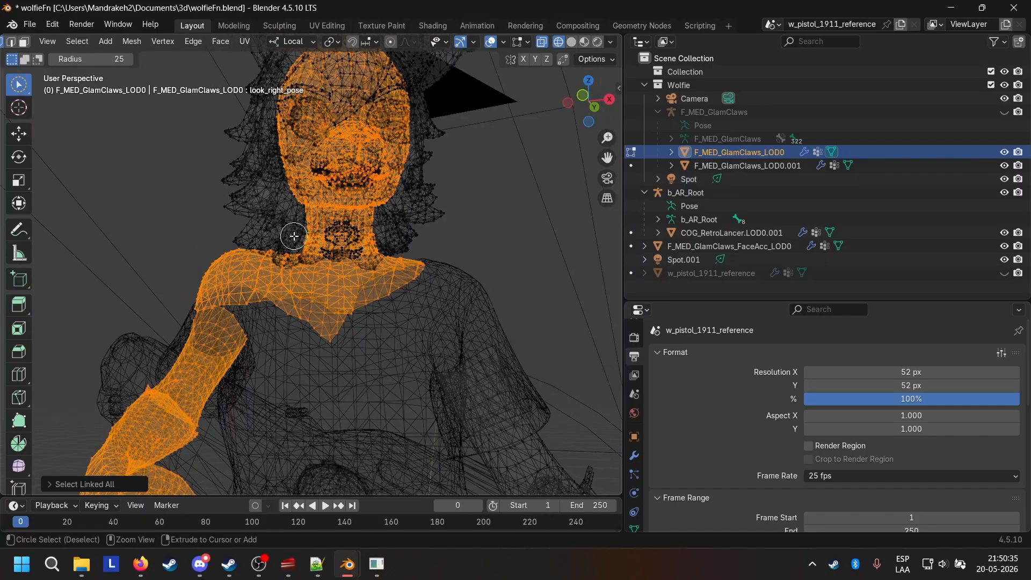
mouse_move(295, 236)
left_mouse_down("ctrl")
mouse_move(377, 231)
mouse_move(306, 243)
mouse_move(378, 246)
mouse_move(303, 86)
mouse_move(316, 226)
mouse_move(343, 99)
mouse_move(344, 194)
mouse_move(328, 196)
mouse_move(378, 113)
mouse_move(366, 182)
mouse_move(389, 97)
mouse_move(279, 105)
mouse_move(397, 100)
mouse_move(401, 74)
mouse_move(413, 102)
mouse_move(397, 126)
left_mouse_up("ctrl")
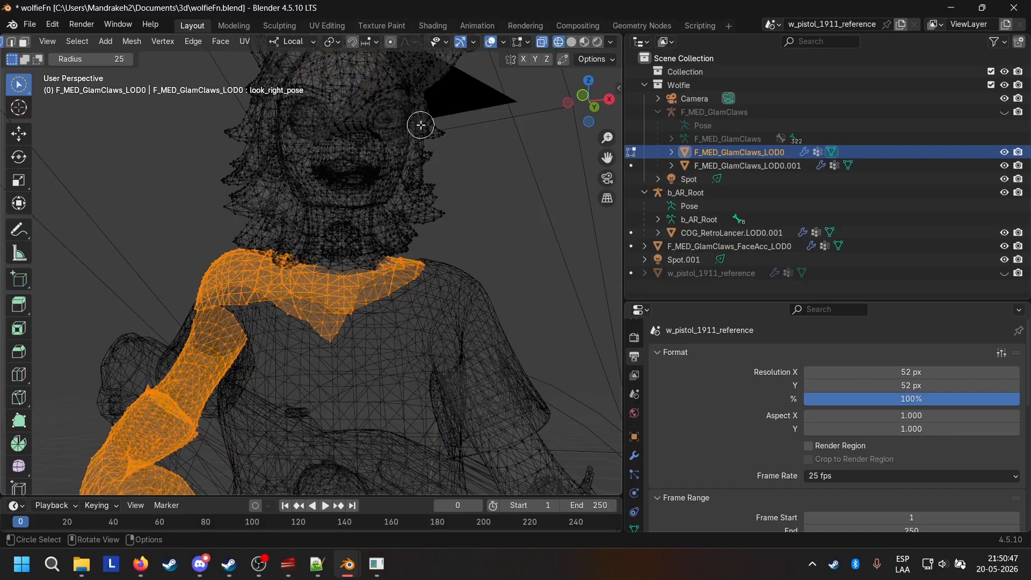
mouse_move(394, 129)
middle_mouse_down("shift")
mouse_move(390, 215)
mouse_move(357, 107)
middle_mouse_up("shift")
mouse_move(430, 250)
left_mouse_down("ctrl")
mouse_move(445, 322)
mouse_move(500, 354)
mouse_move(483, 397)
mouse_move(441, 398)
mouse_move(488, 383)
mouse_move(553, 341)
left_mouse_up("ctrl")
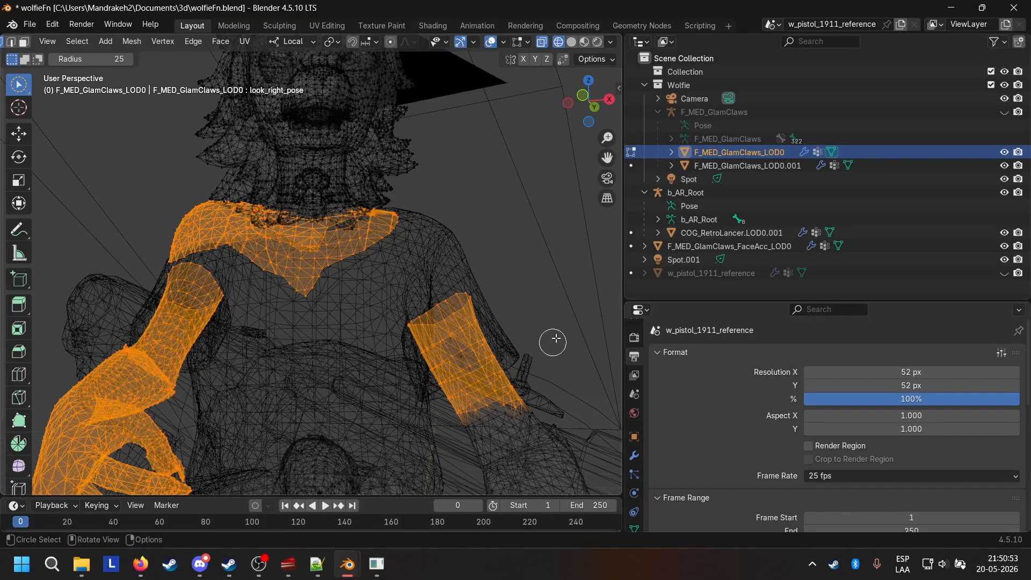
Hide the clothing object F_MED_GlamClaws_LOD0.001 and the selected chest and arm skin
left_click(1004, 166)
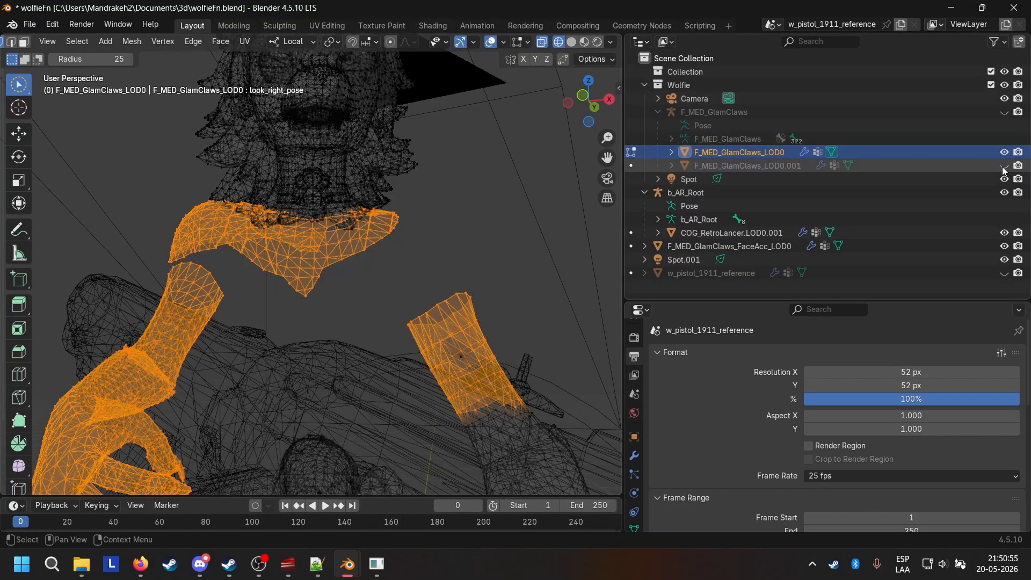
middle_click_drag(340, 222, 361, 253)
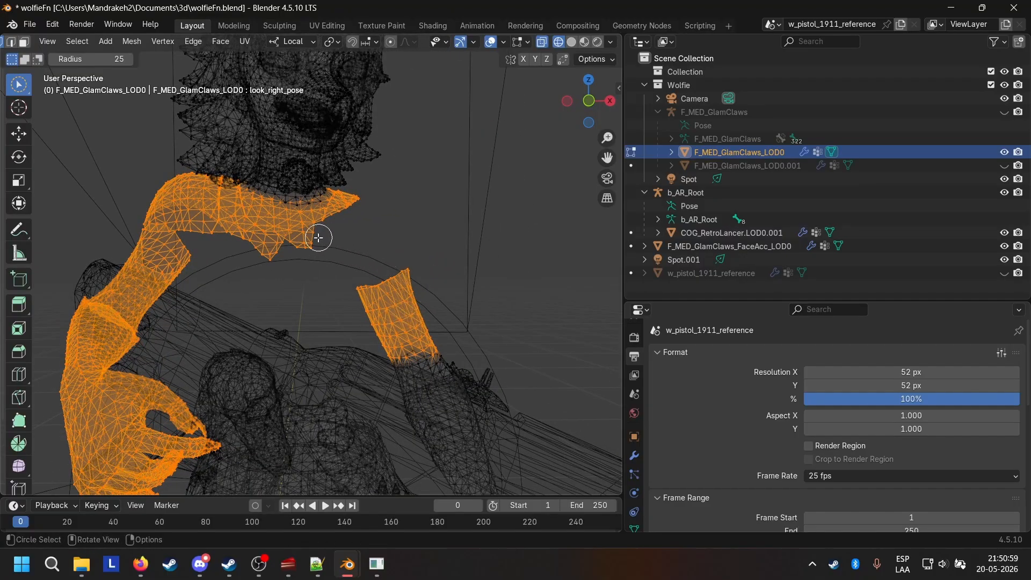
key("h")
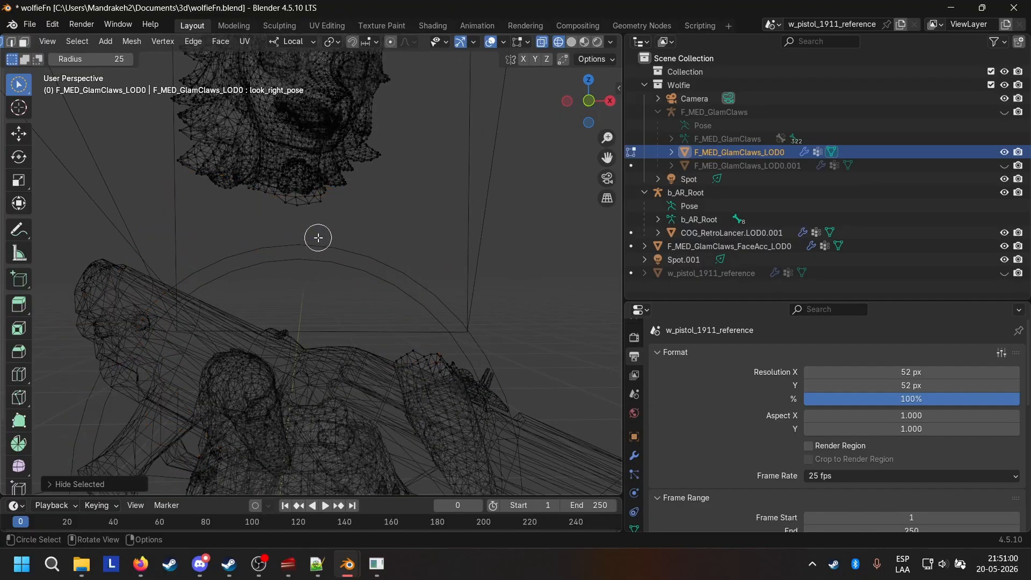
Check the body mesh in Object Mode with Material Preview shading, and return to Edit Mode
scroll(53, 43, "up", 4)
left_click(61, 42)
left_click(86, 59)
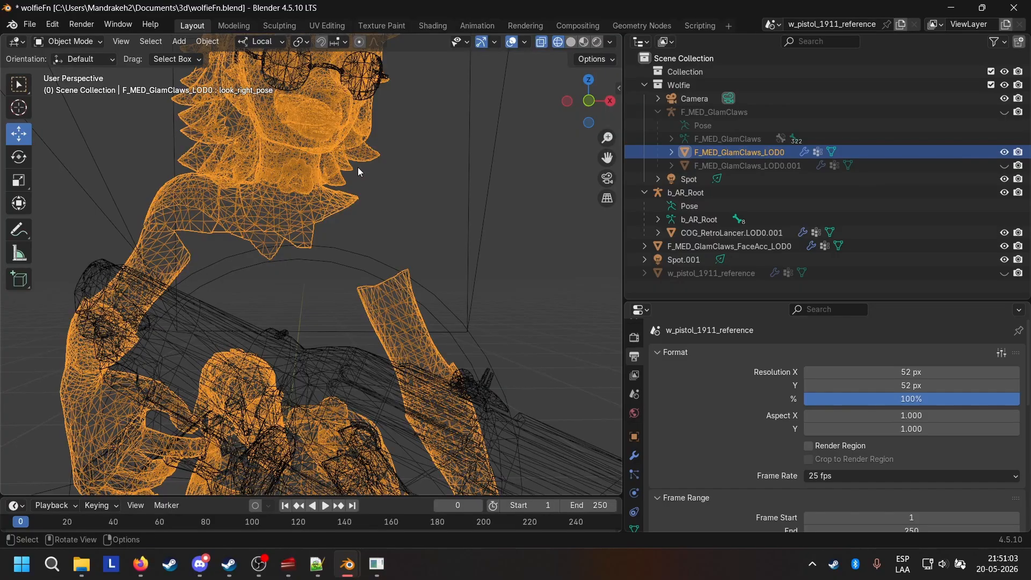
left_click(586, 46)
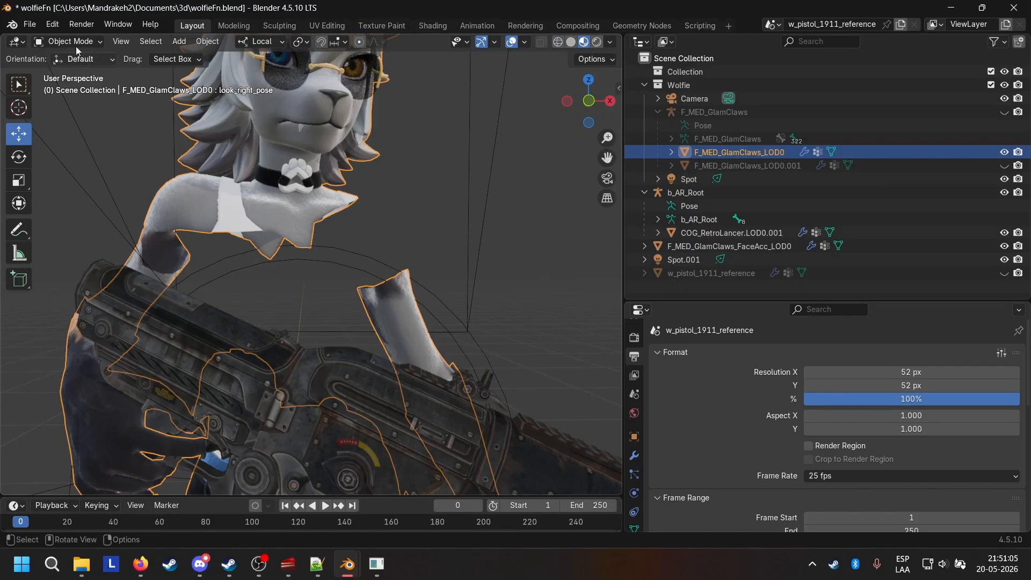
left_click(59, 42)
left_click(71, 72)
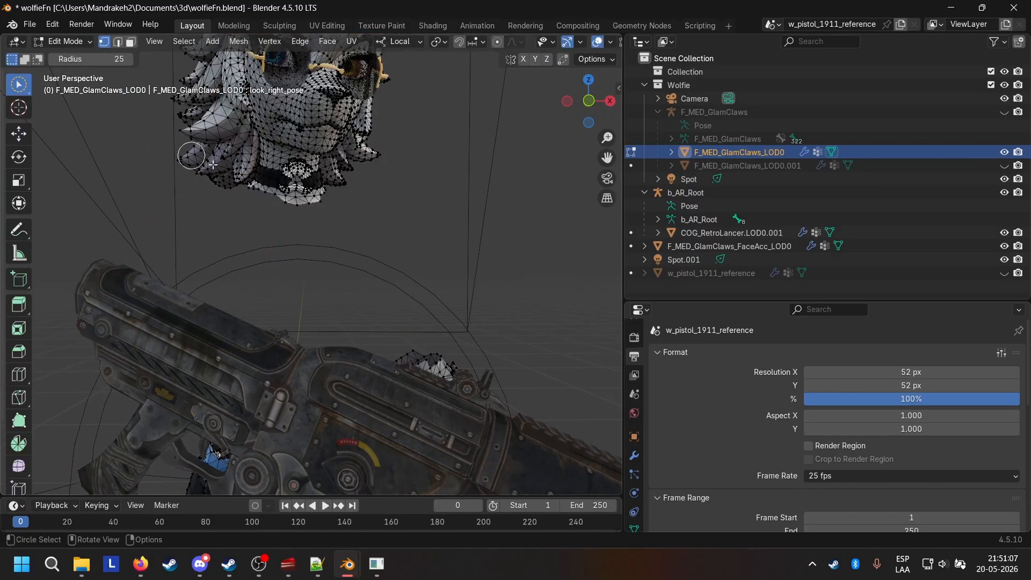
Circle-select the leftover skin around the base of the neck below the collar and hide it
key("c")
middle_click_drag(427, 176, 407, 184)
left_click_drag(304, 206, 328, 204, "shift")
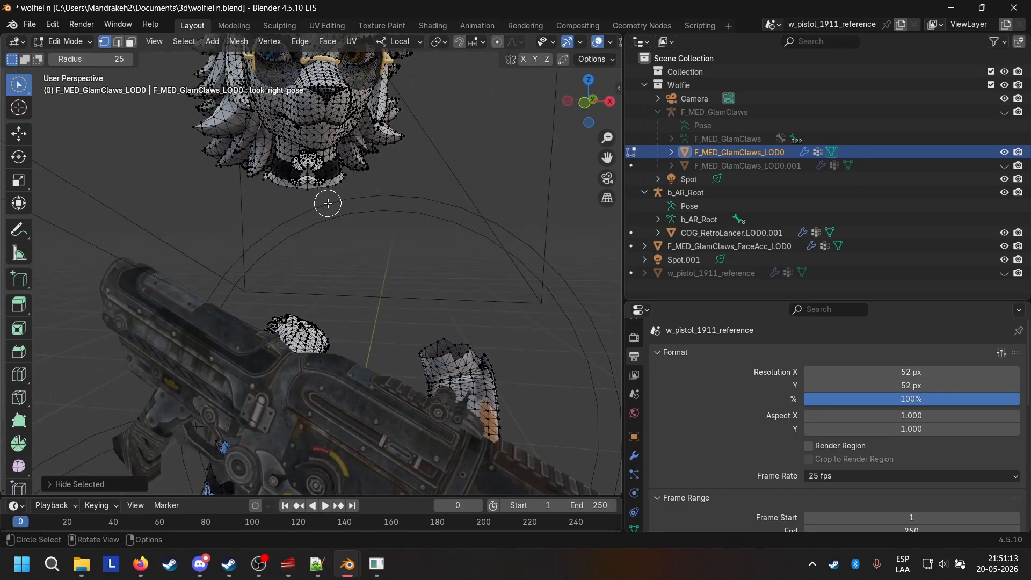
Reveal the hidden skin, delete the vertices of the chest and arm pieces, and return to Object Mode
key("alt+h")
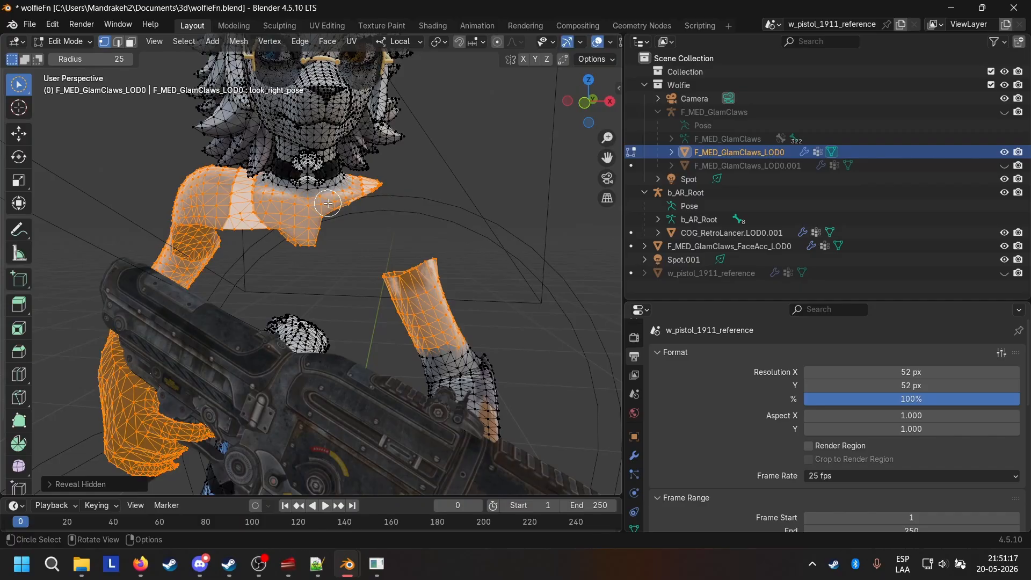
middle_click_drag(377, 186, 400, 258, "shift")
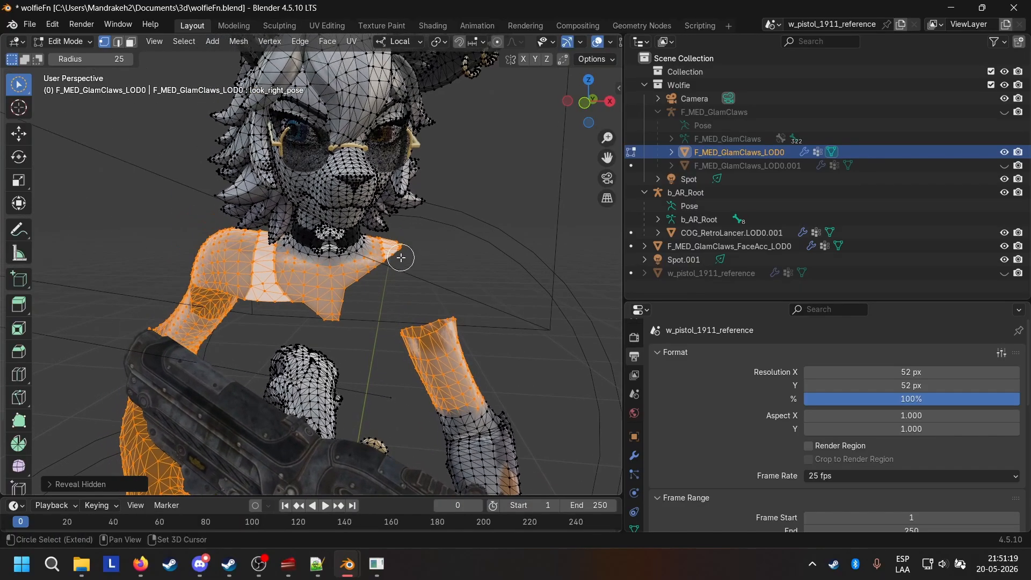
key("x")
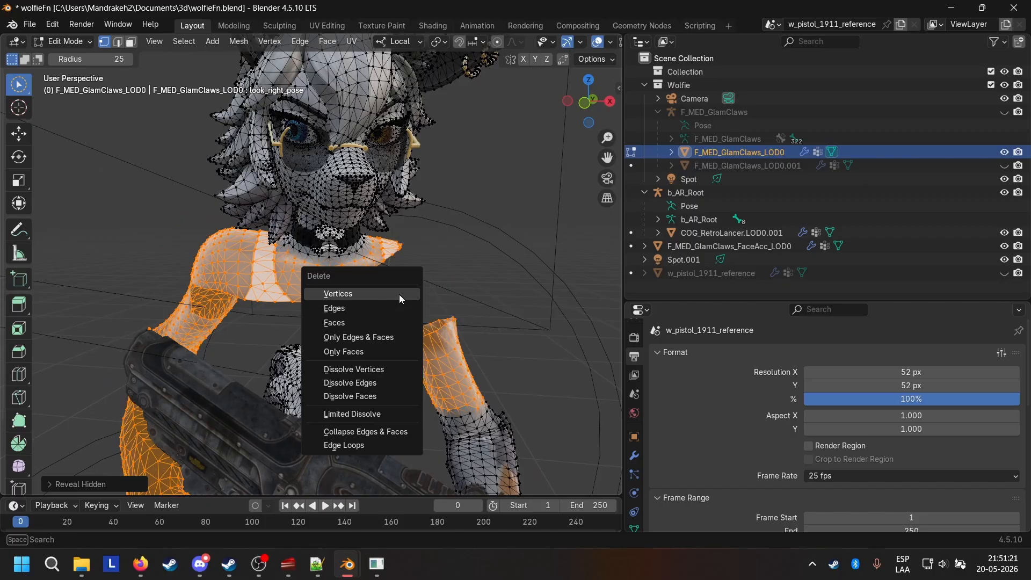
left_click(398, 294)
left_click(75, 42)
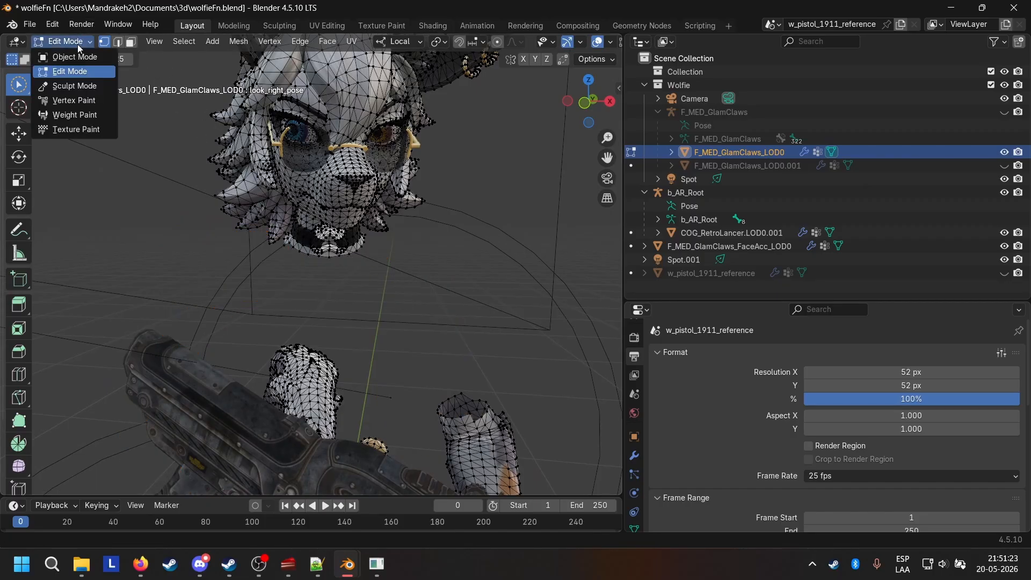
left_click(63, 53)
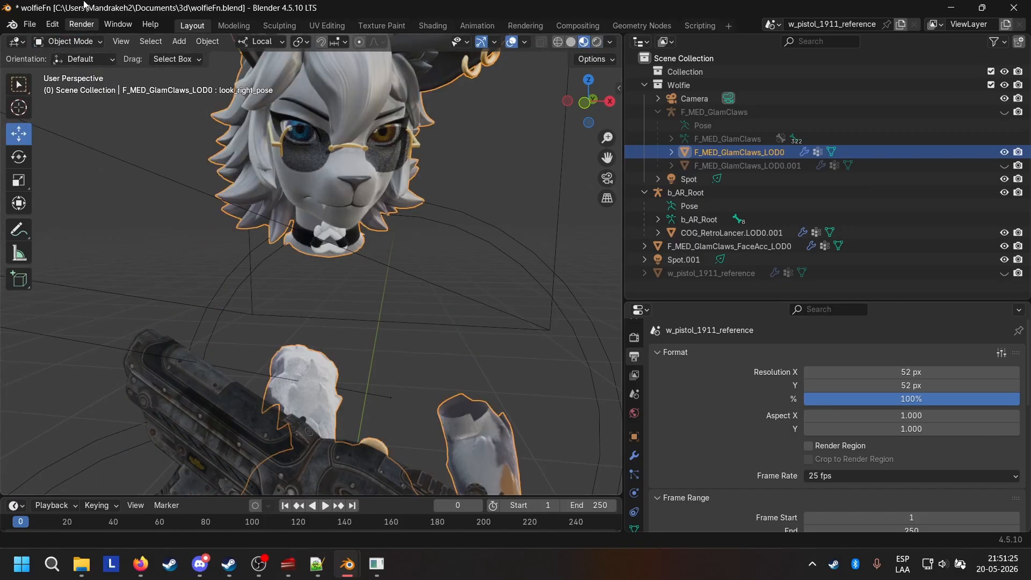
Render the head portrait, examine the image up close and close the render window
left_click(100, 28)
left_click(116, 41)
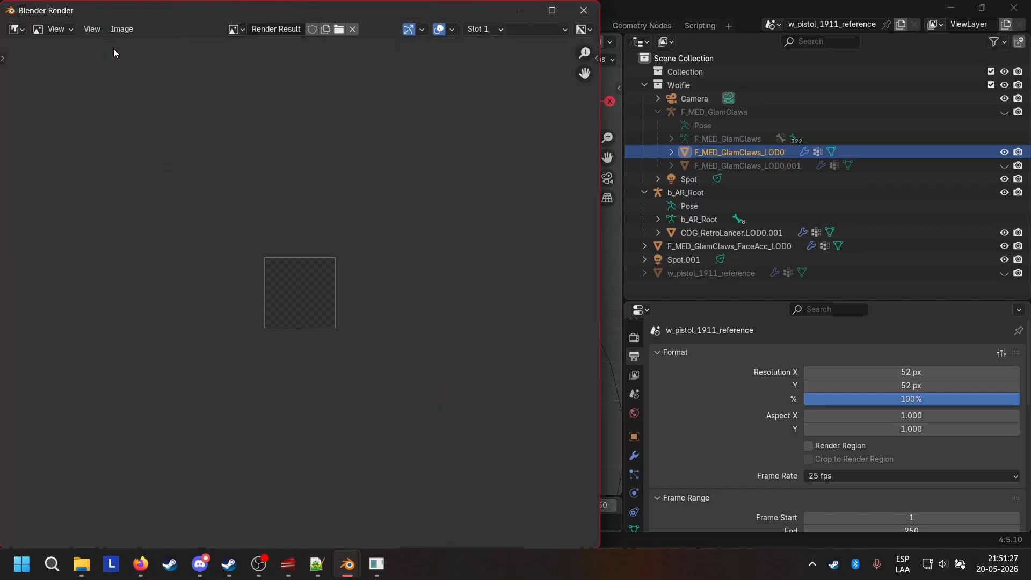
scroll(325, 290, "up", 7)
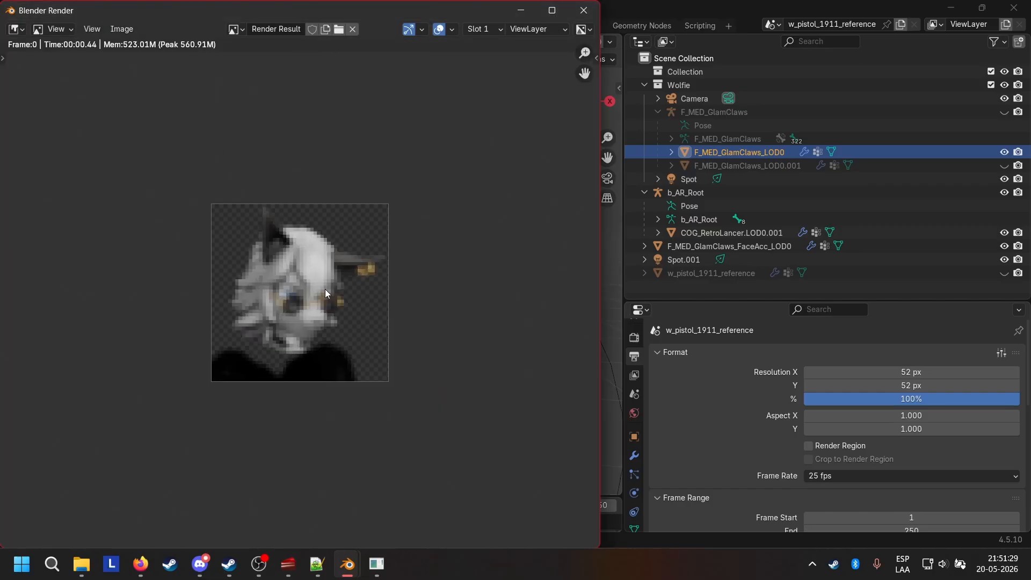
scroll(325, 290, "down", 1)
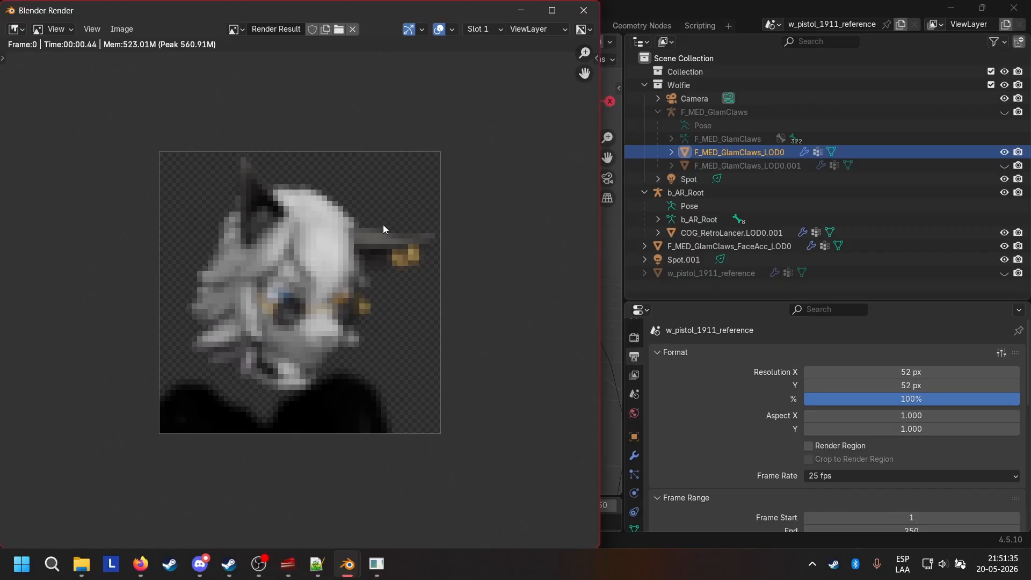
left_click(594, 5)
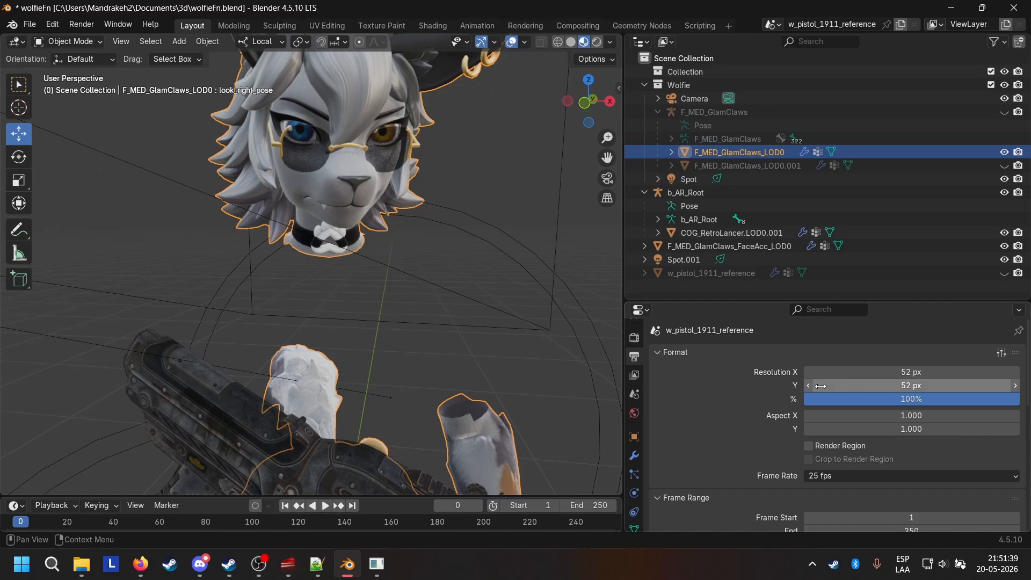
Set the render resolution to 104 px for both X and Y
left_click(898, 372)
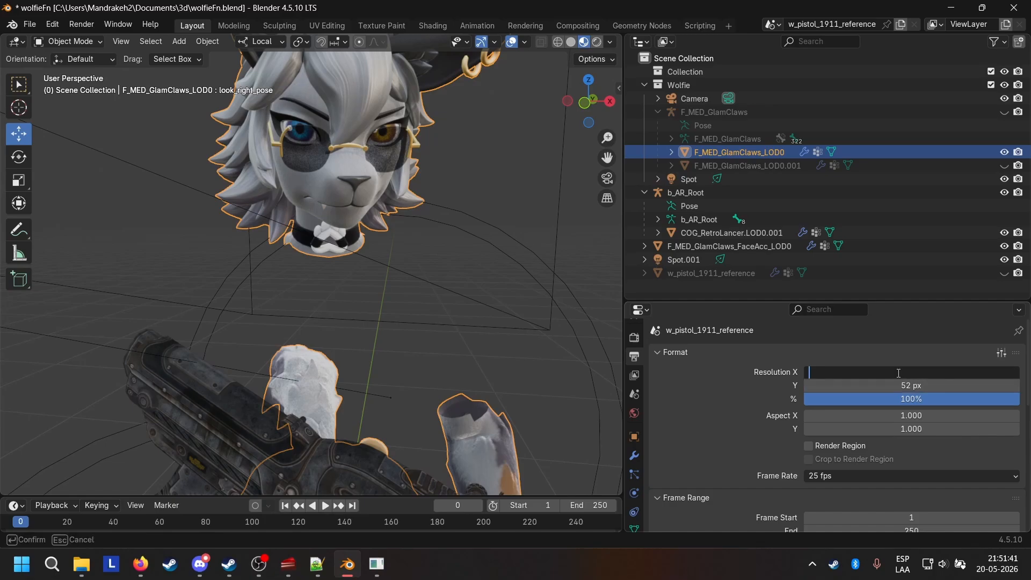
type("104")
key("Return")
left_click(893, 386)
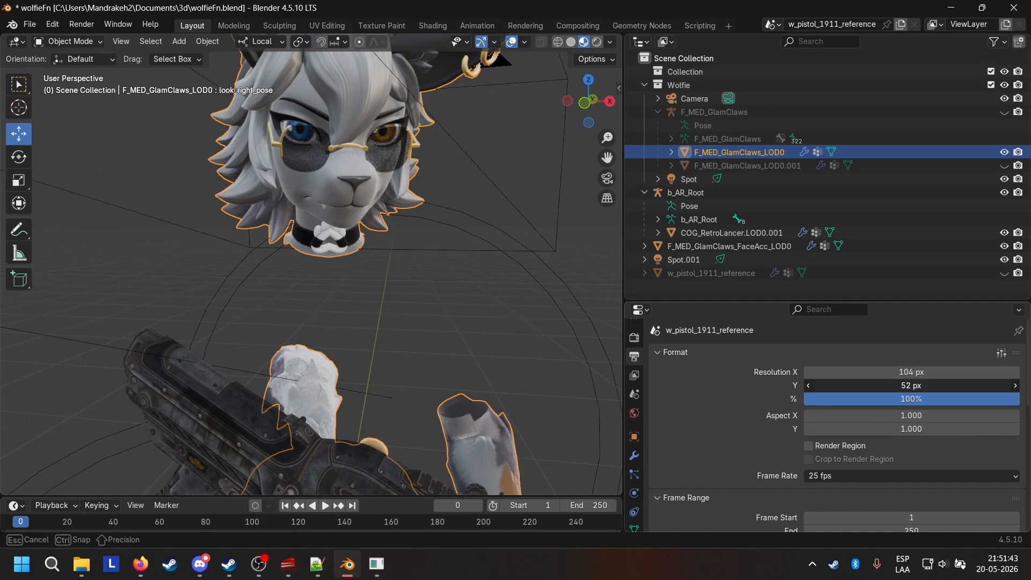
type("104")
key("Return")
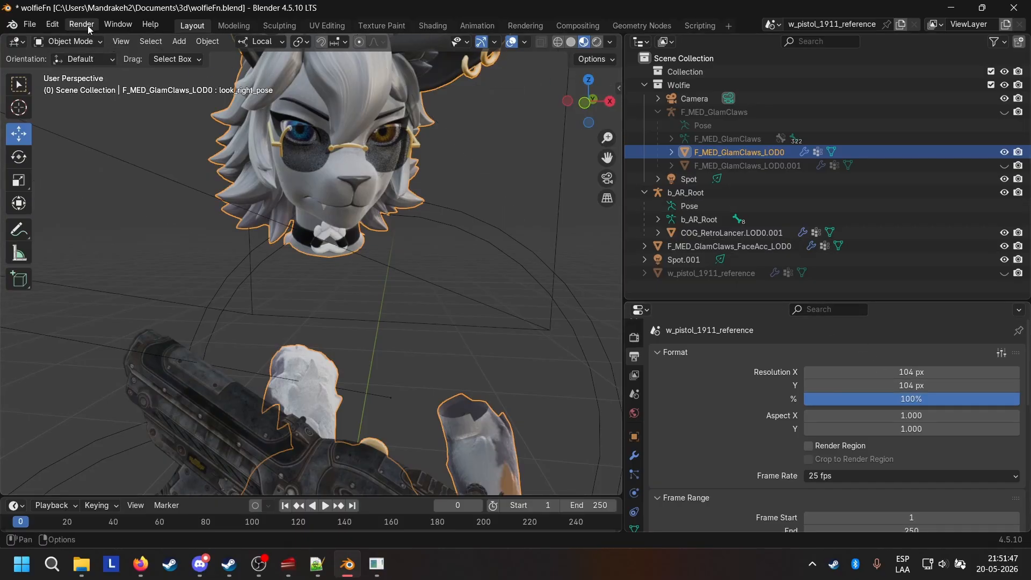
From the camera view, move the camera about 0.079 m closer to the head along its local Z axis
key("KP_0")
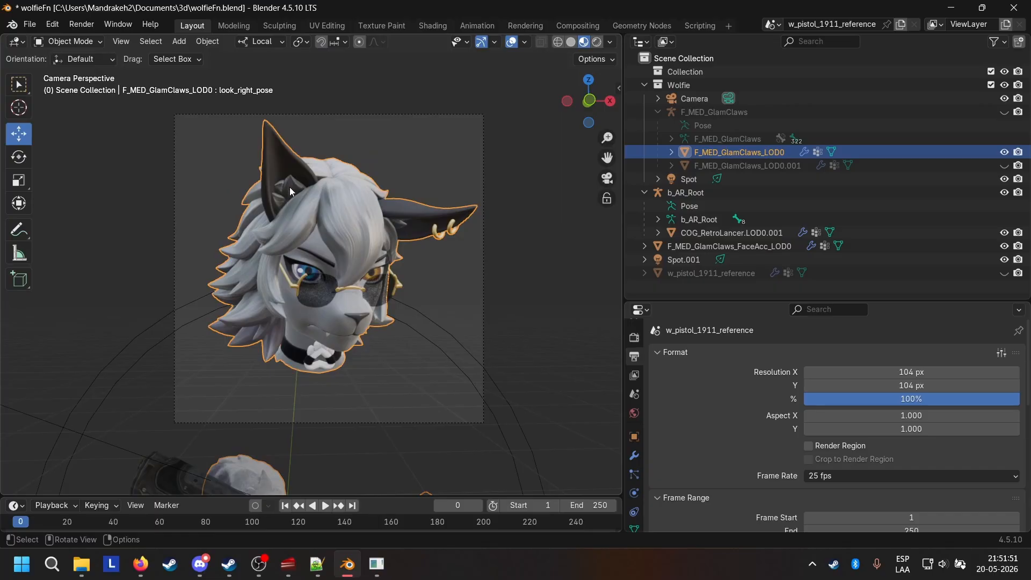
left_click(486, 157)
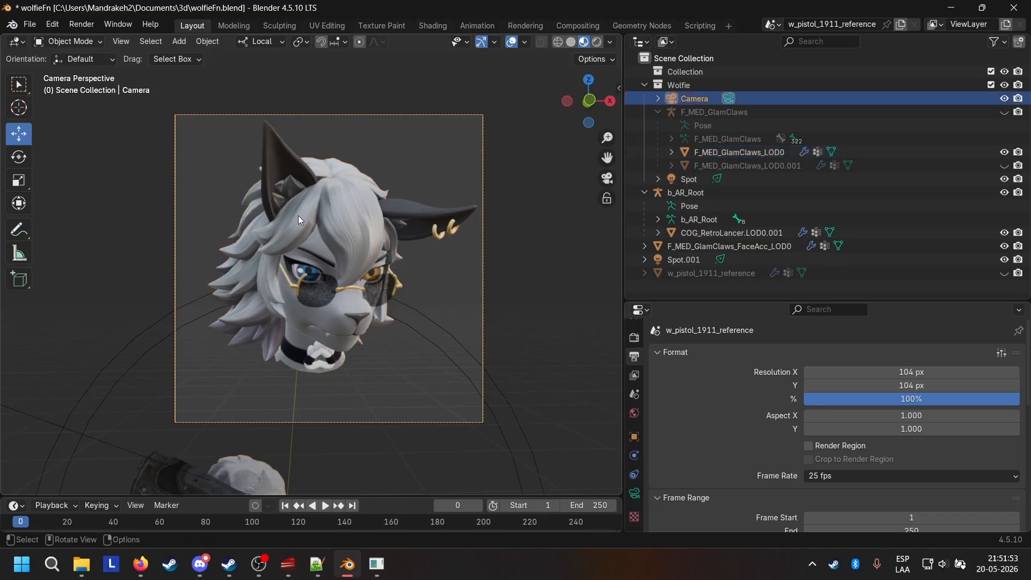
key("g")
key("z")
key("z")
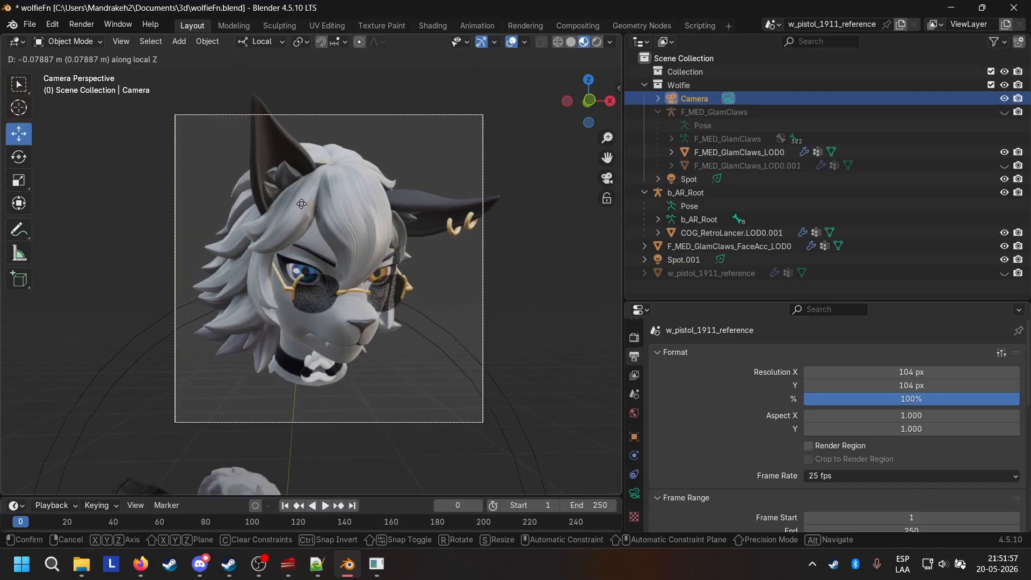
left_click(301, 204)
key("g")
key("x")
key("x")
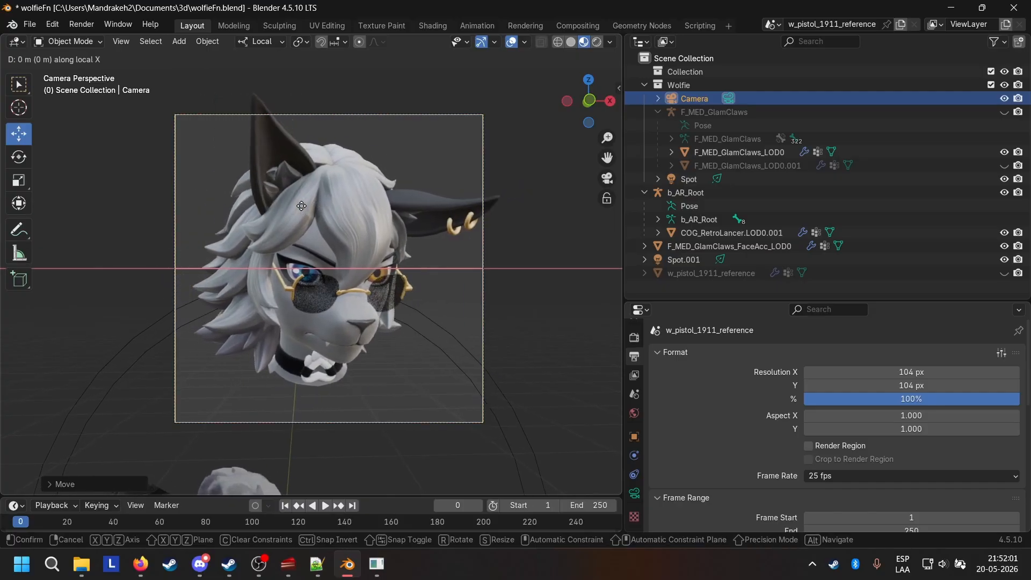
right_click(301, 205)
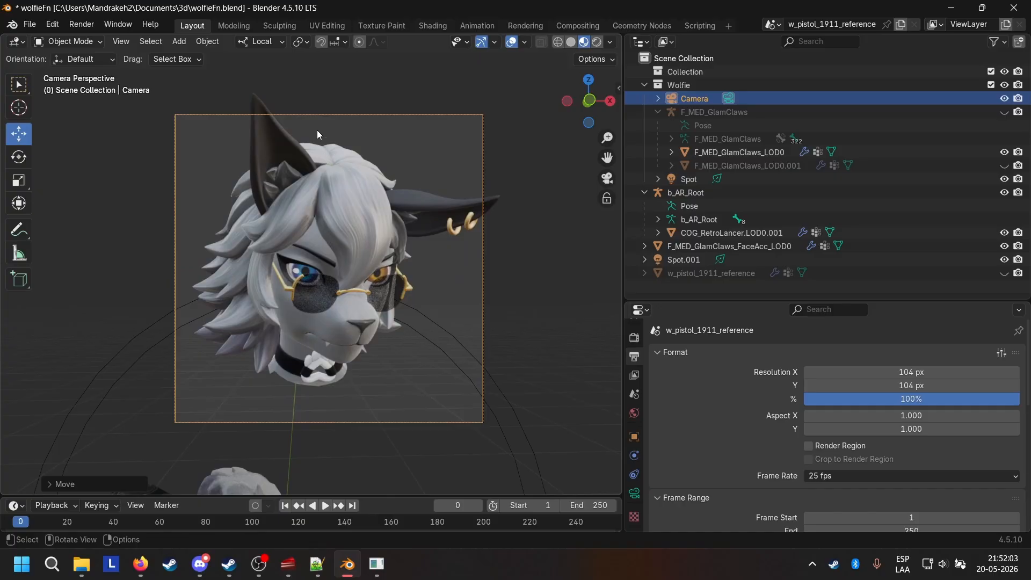
Render the head portrait, enlarge the render window and zoom in to examine the image
left_click(82, 24)
left_click(107, 38)
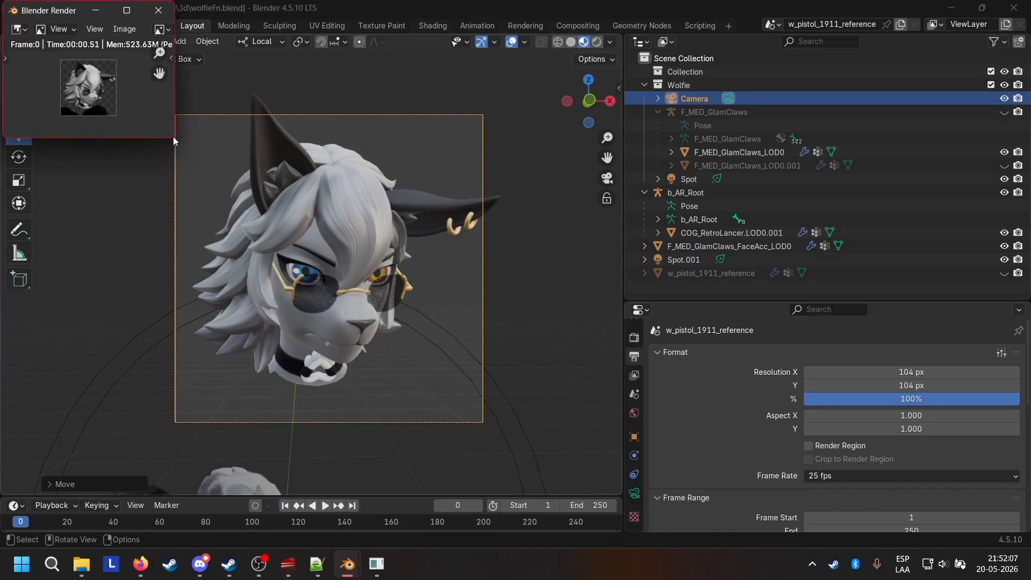
left_click_drag(175, 138, 417, 400)
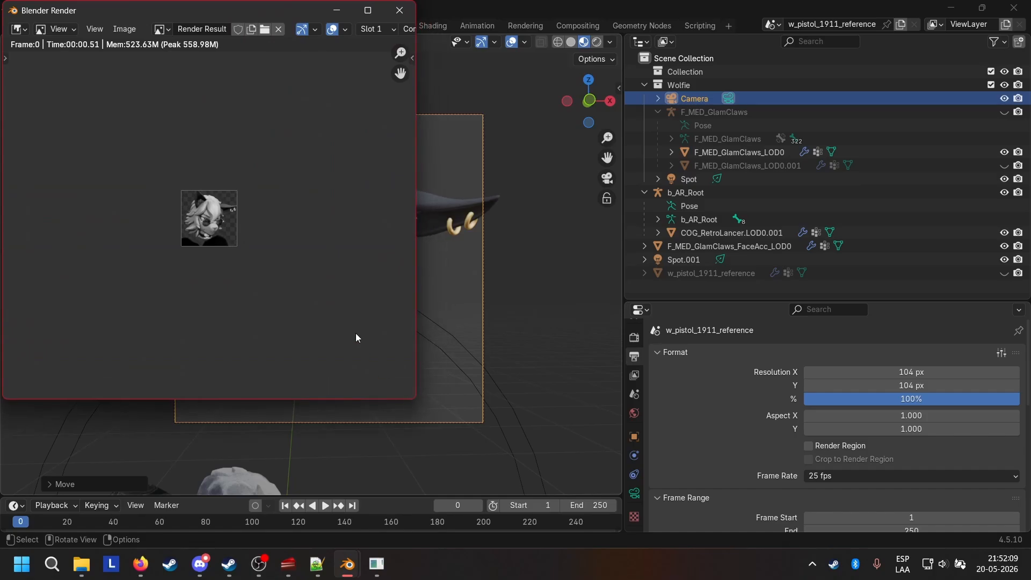
scroll(229, 192, "up", 7)
scroll(263, 175, "down", 2)
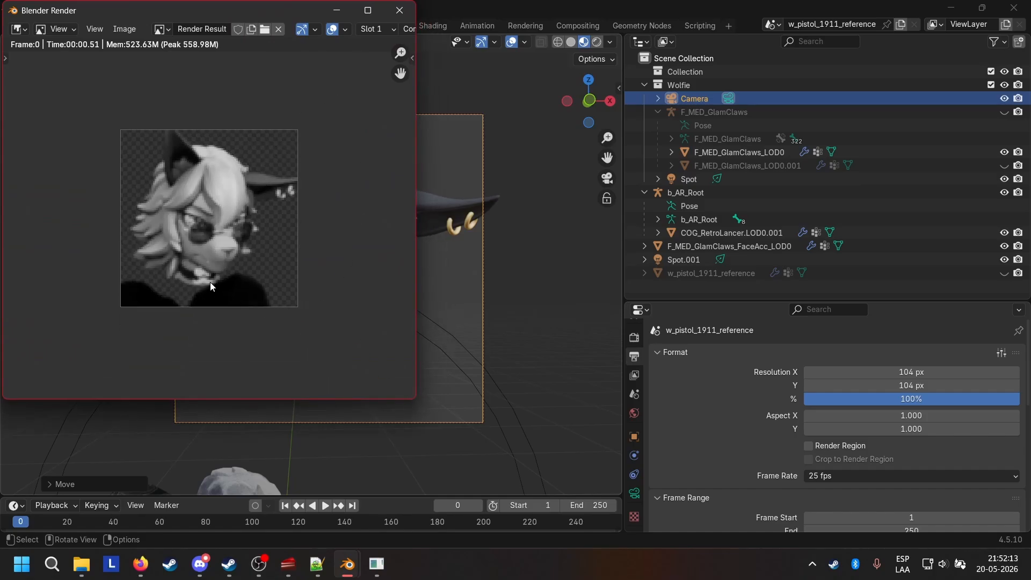
Unhide the F_MED_GlamClaws_LOD0.001 torso mesh, move it out of the camera frame and render the head portrait again
left_click(785, 170)
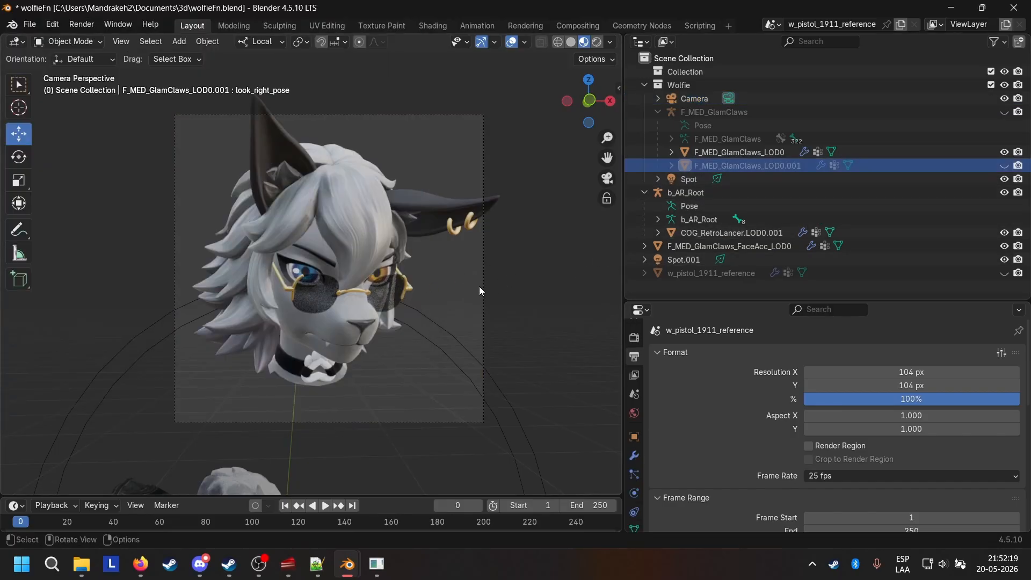
left_click(1004, 166)
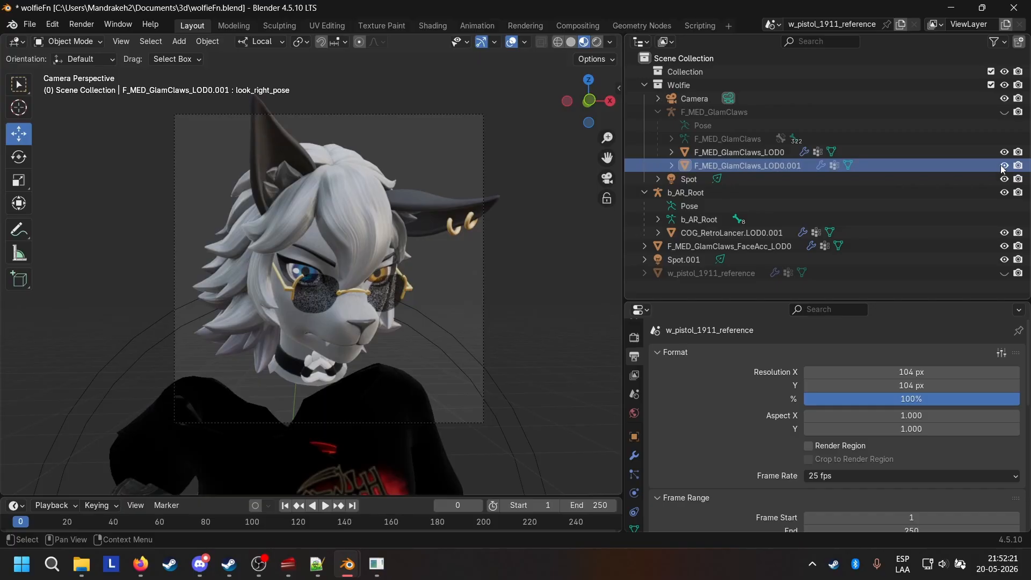
left_click(376, 393)
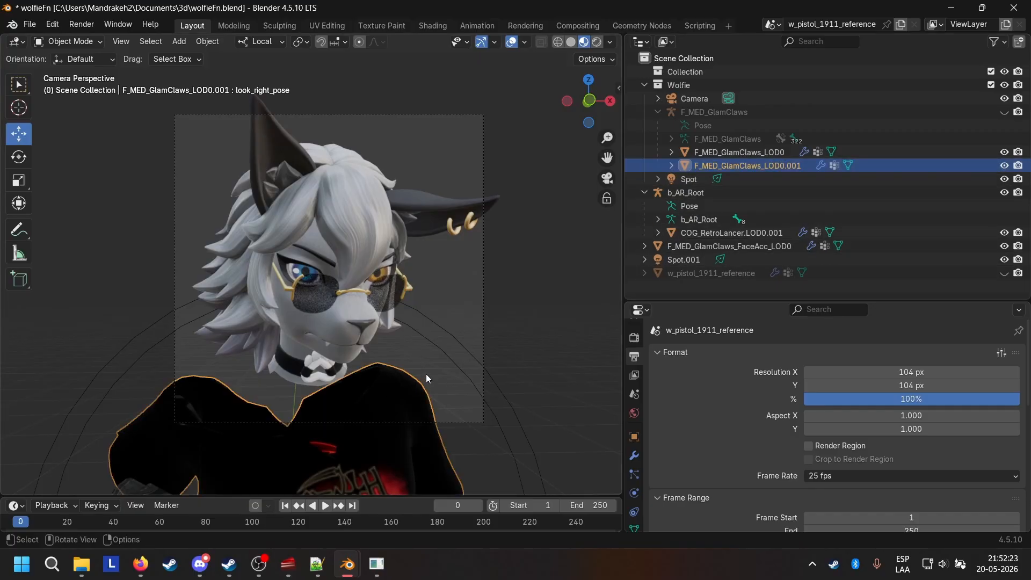
key("g")
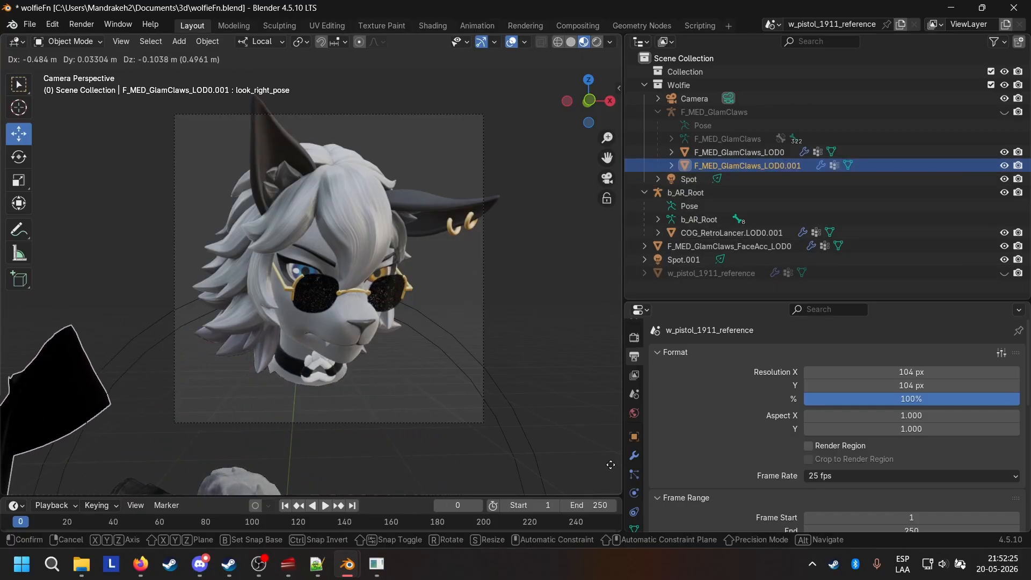
left_click(502, 480)
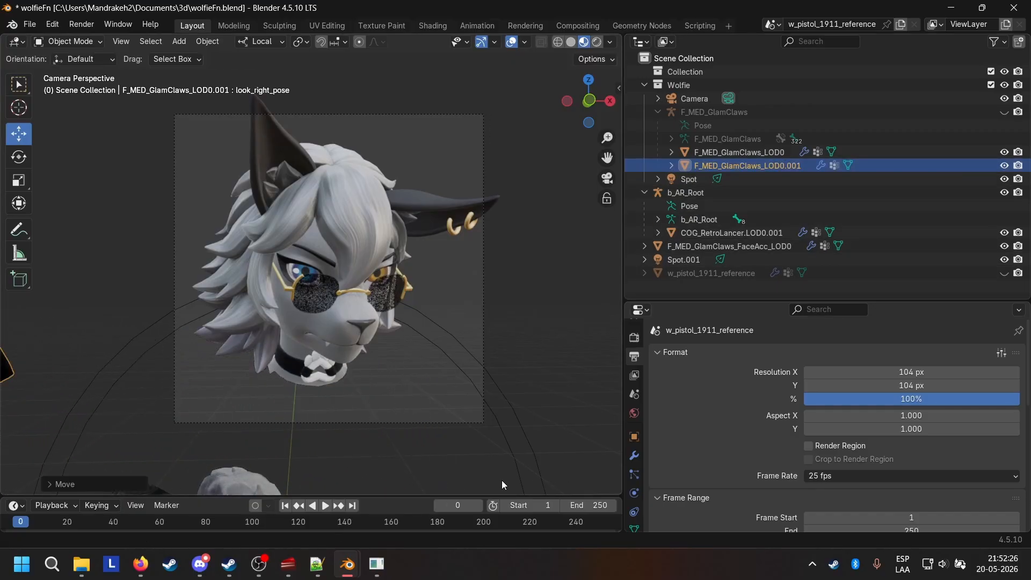
left_click(81, 24)
left_click(108, 40)
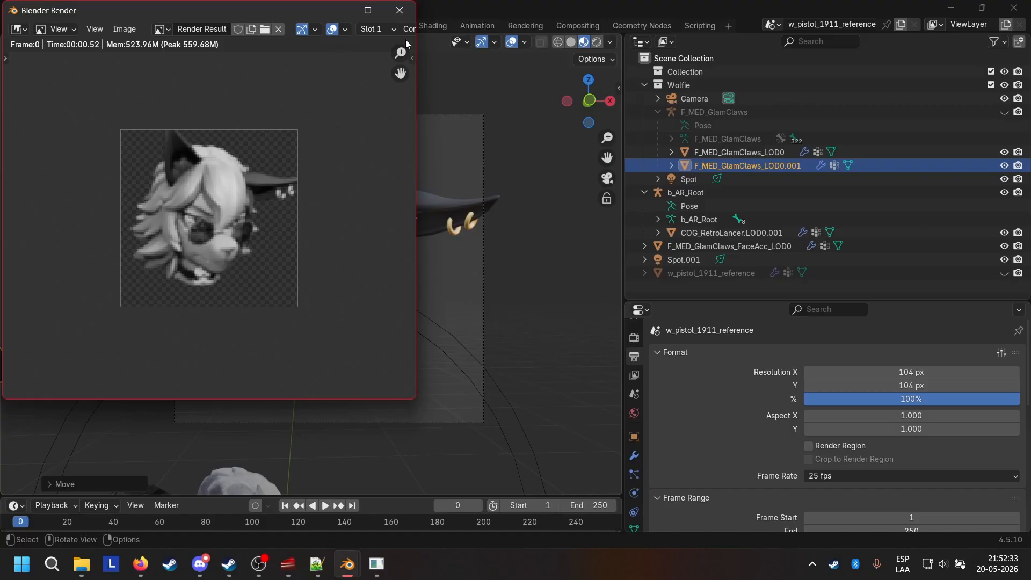
Shift the camera upward along its local Y axis and in the negative direction along its local X axis to reframe the head
left_click(481, 159)
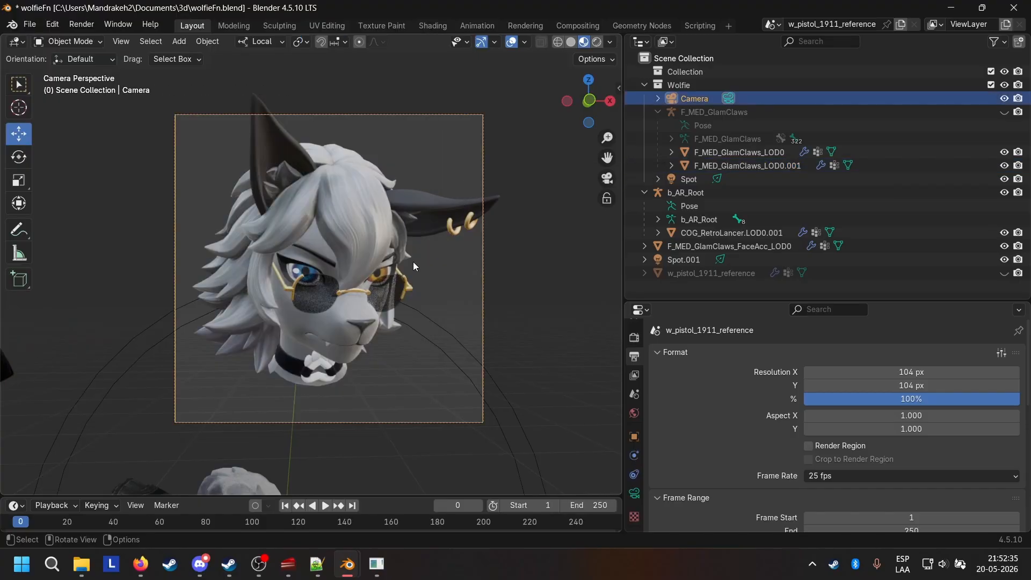
key("g")
key("x")
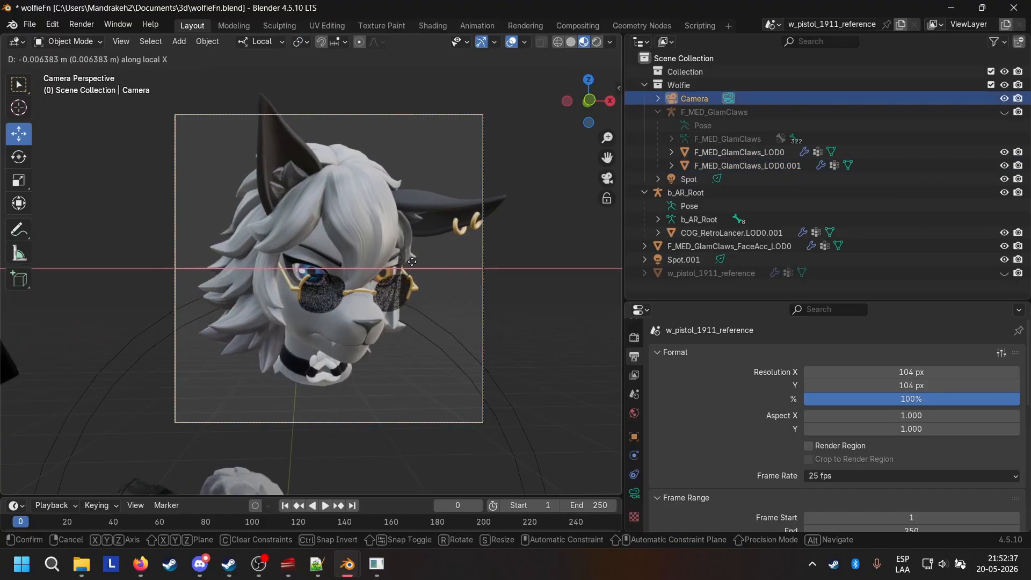
key("Escape")
key("g")
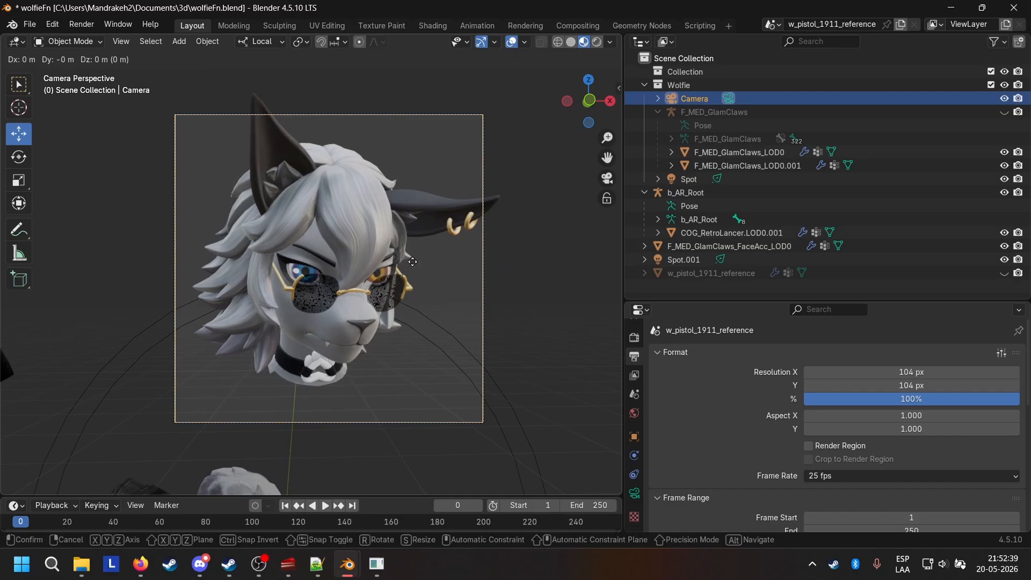
key("y")
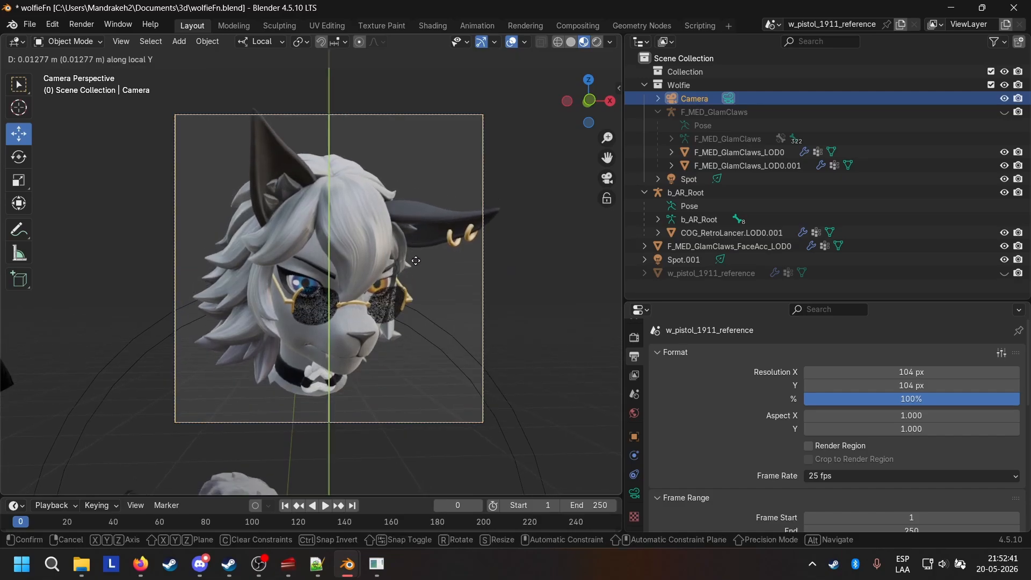
left_click(415, 259)
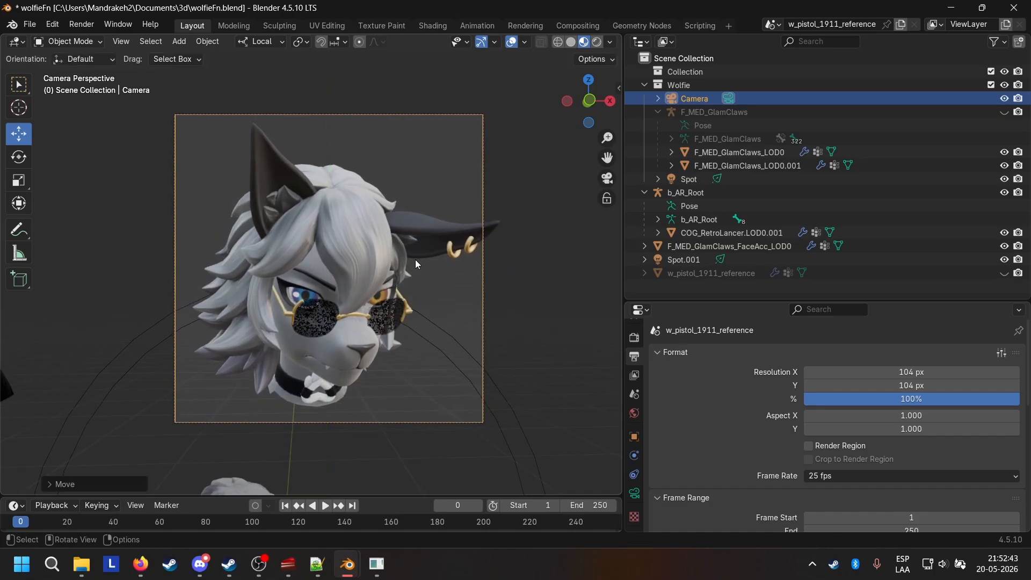
key("g")
key("x")
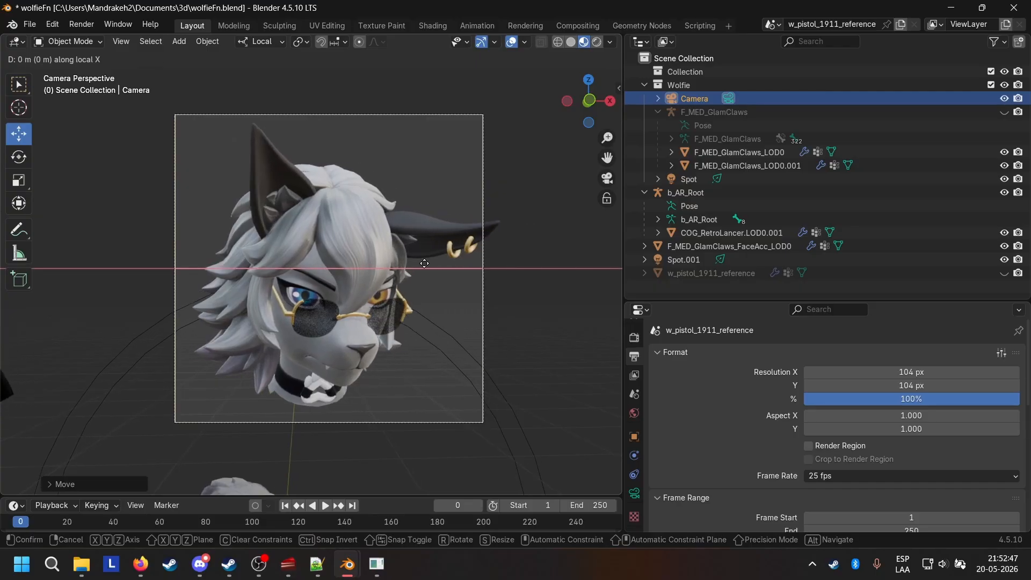
left_click(423, 263)
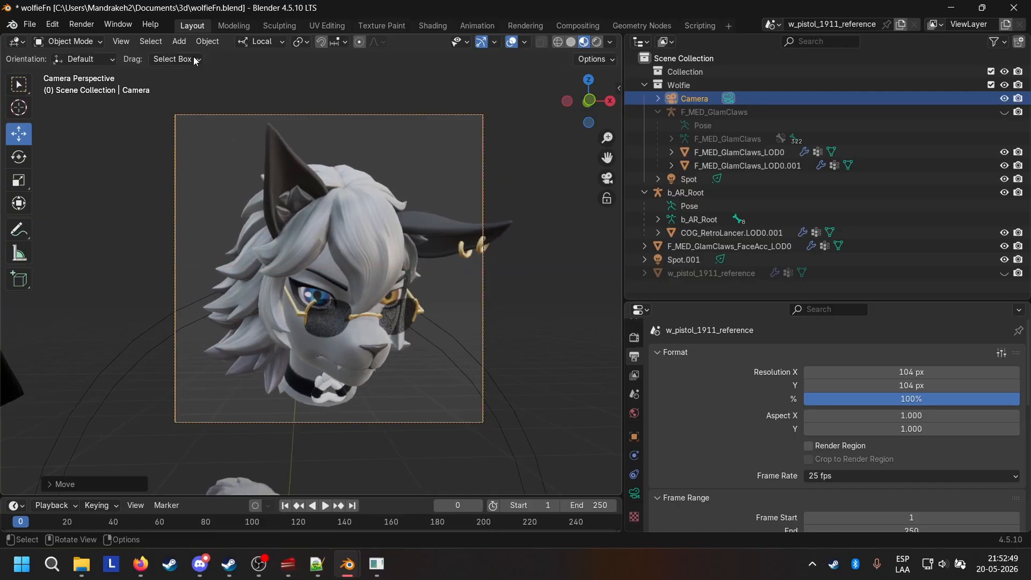
Render the reframed head portrait and display the View Layer result in the render window
left_click(97, 25)
left_click(110, 39)
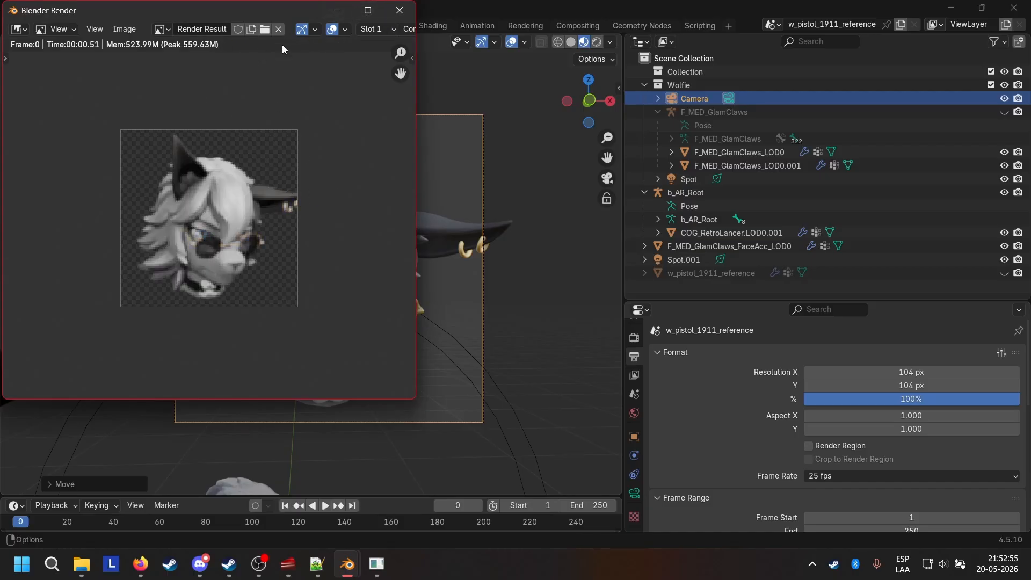
left_click(407, 32)
left_click(375, 59)
Save the render as an RGBA PNG in the GOW3_Portaits folder, adding SM before "portrait" in the Wolfie file name
left_click(134, 28)
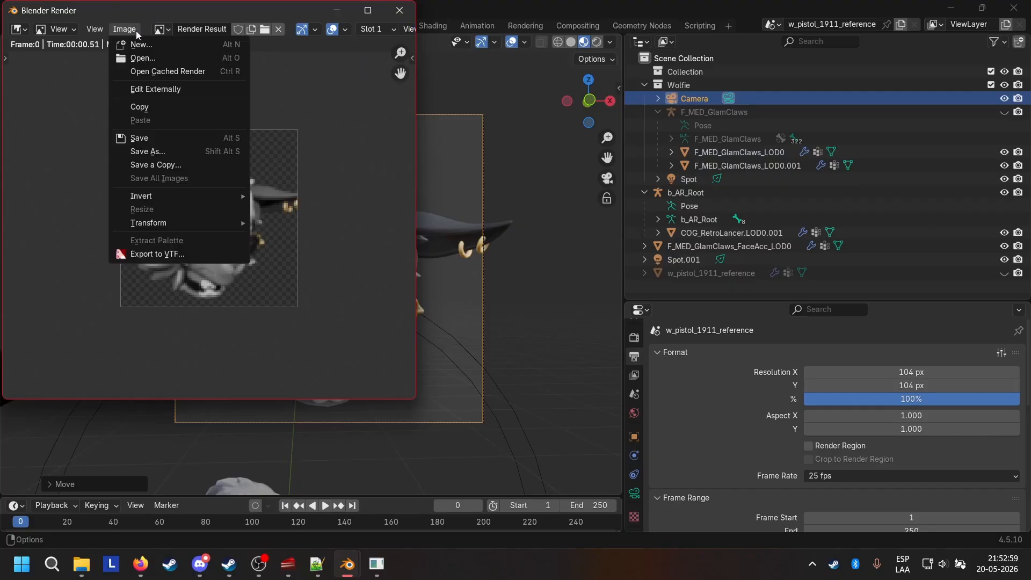
left_click(166, 152)
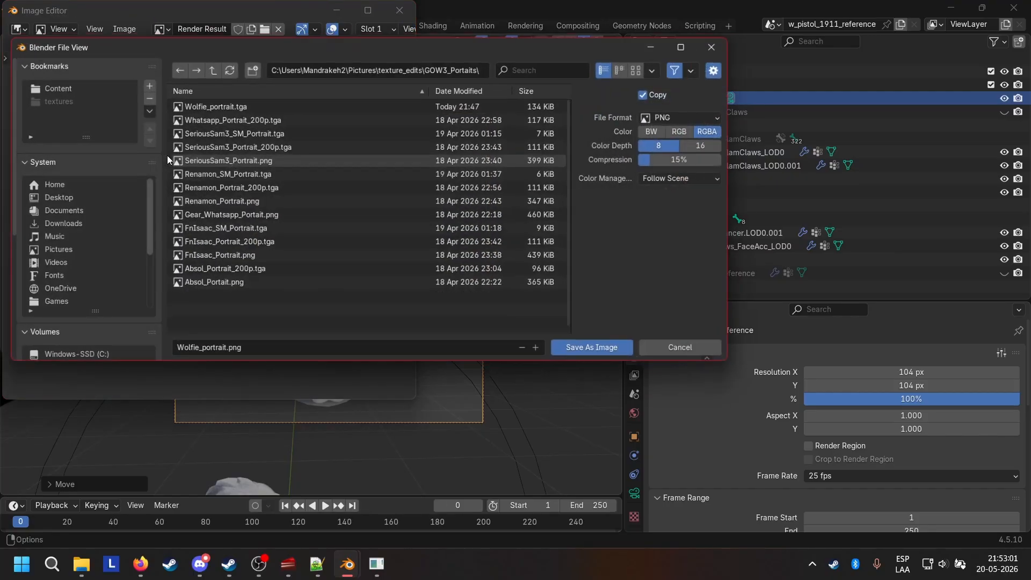
left_click(199, 352)
left_click(198, 353)
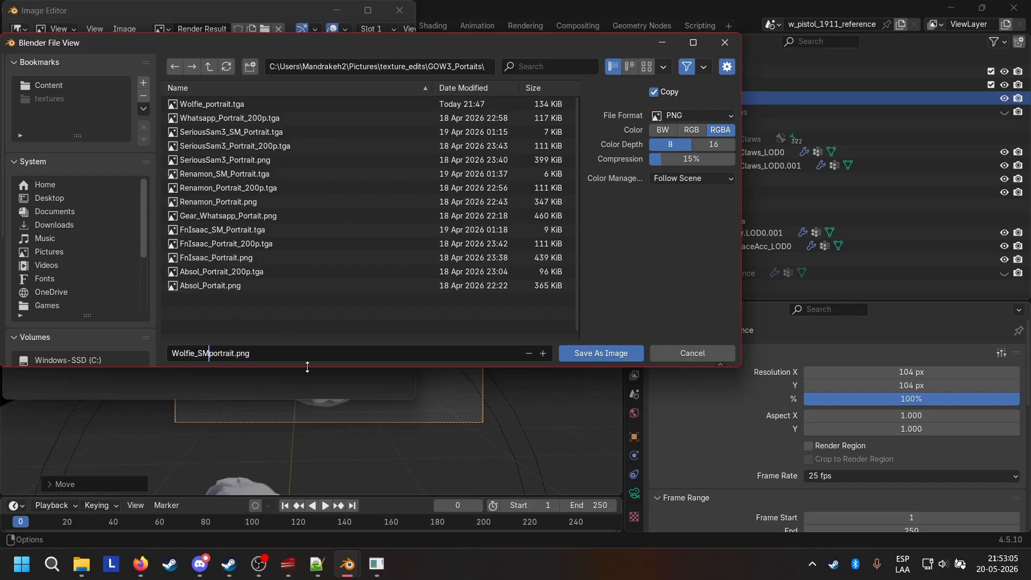
left_click(587, 352)
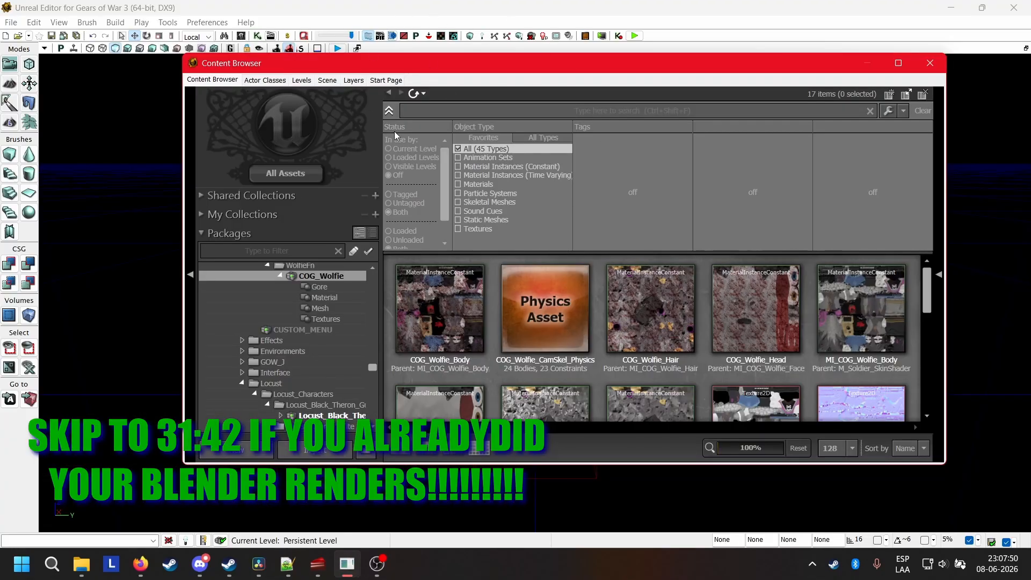
left_click(12, 22)
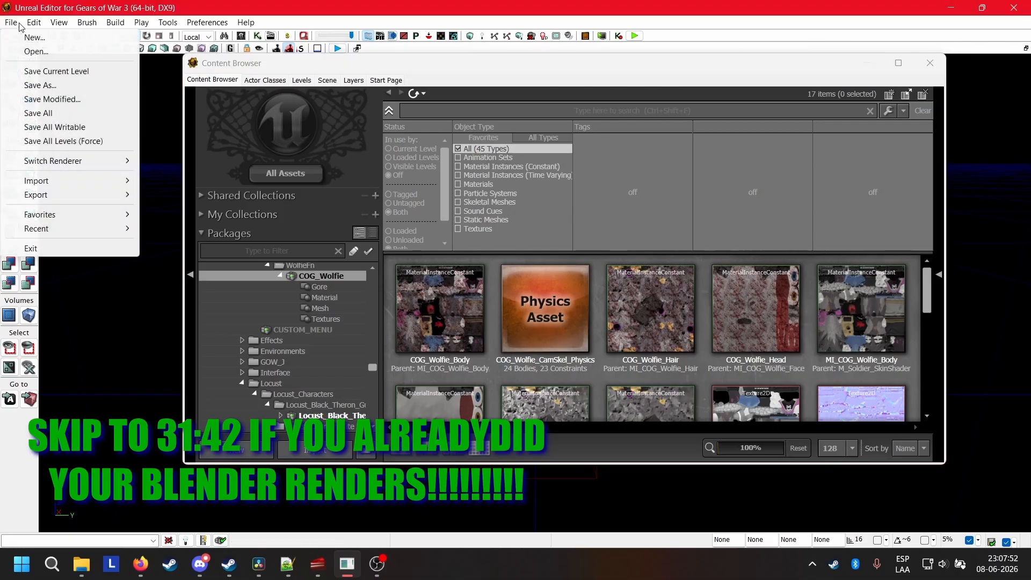
left_click(56, 50)
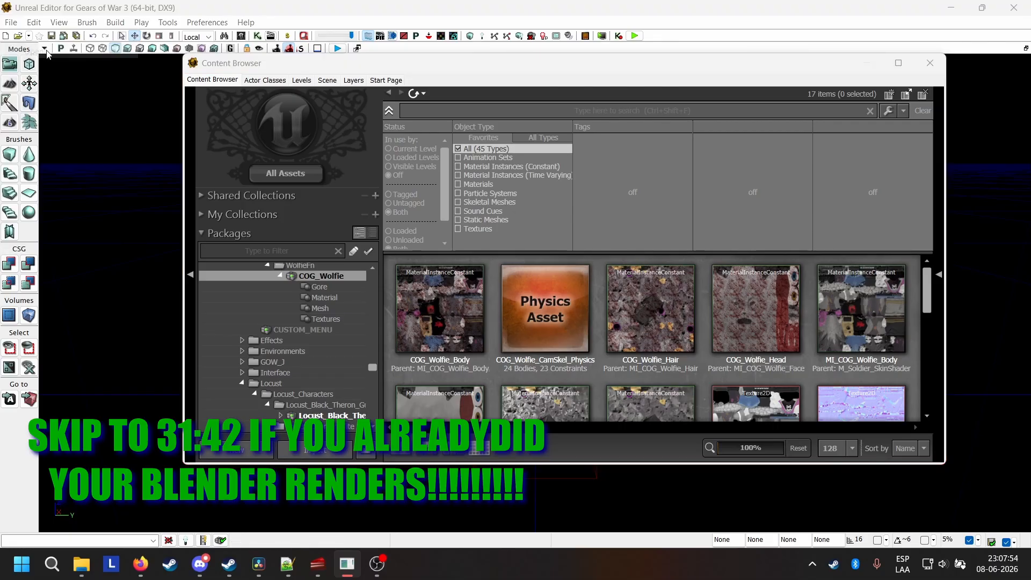
scroll(212, 165, "down", 5)
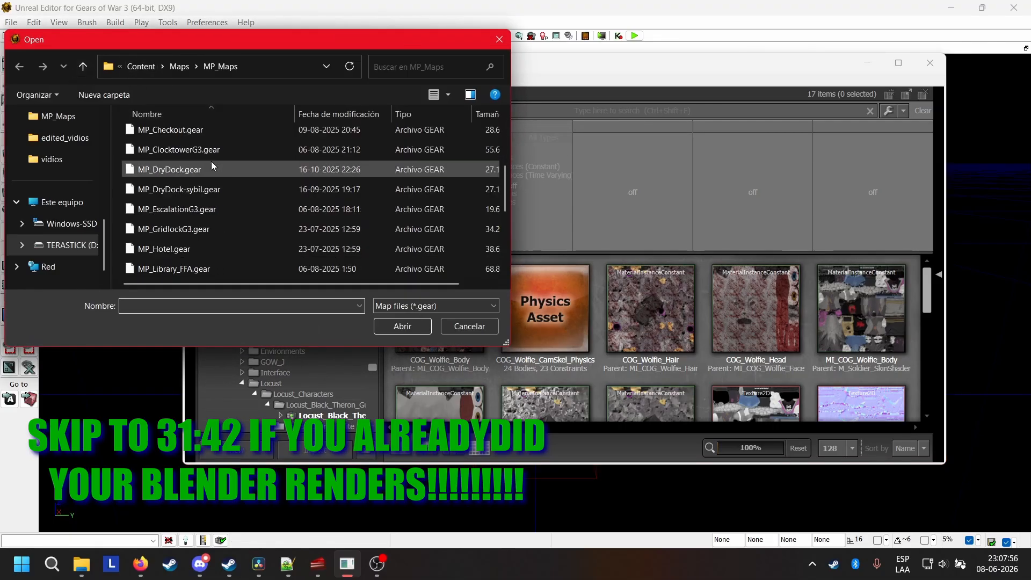
left_click(84, 68)
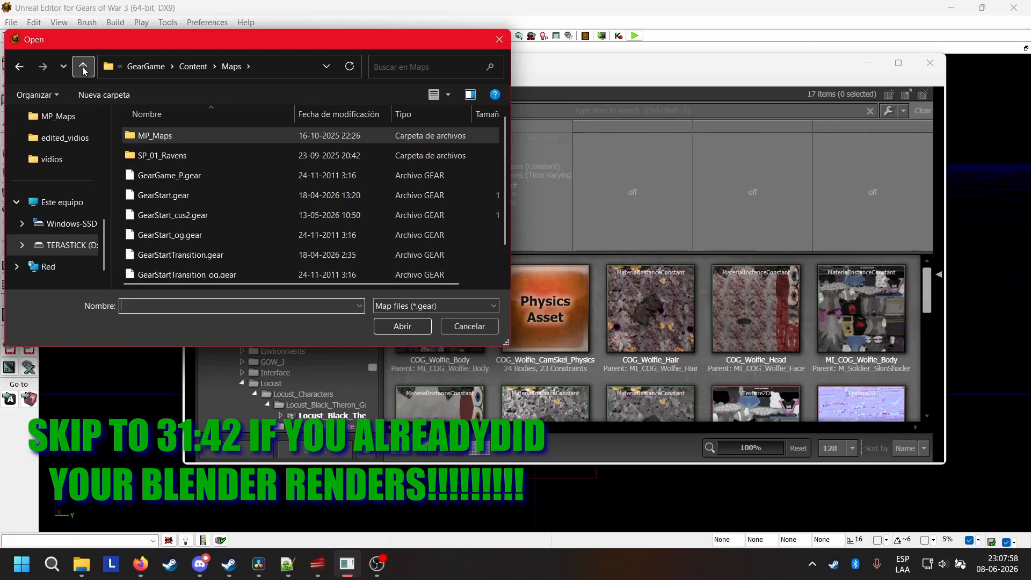
scroll(228, 185, "down", 1)
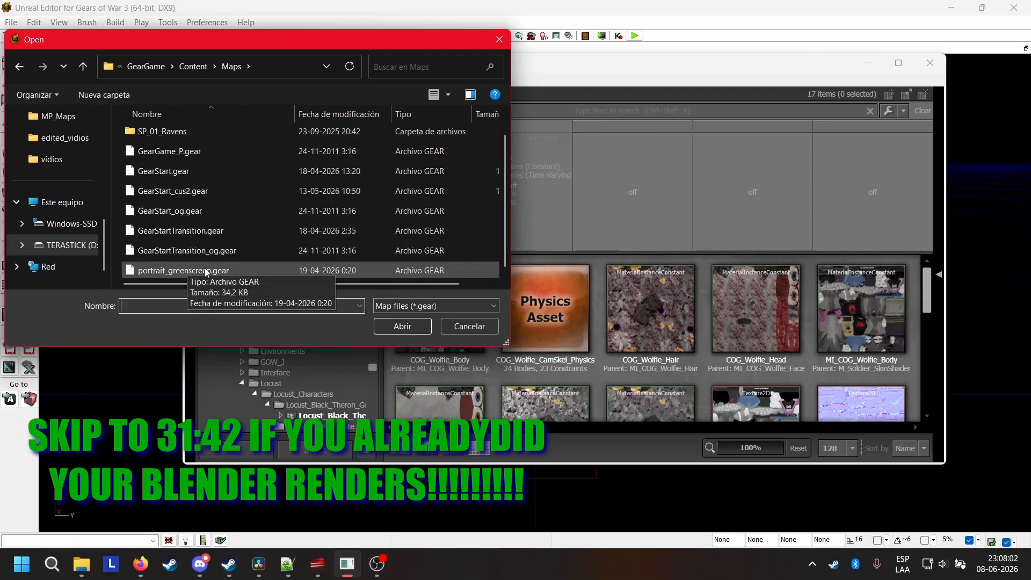
left_click(452, 331)
In Unreal Editor, import portraidworld.t3d from the Maps folder into a new map and move the Content Browser aside to expose the viewport
left_click(17, 25)
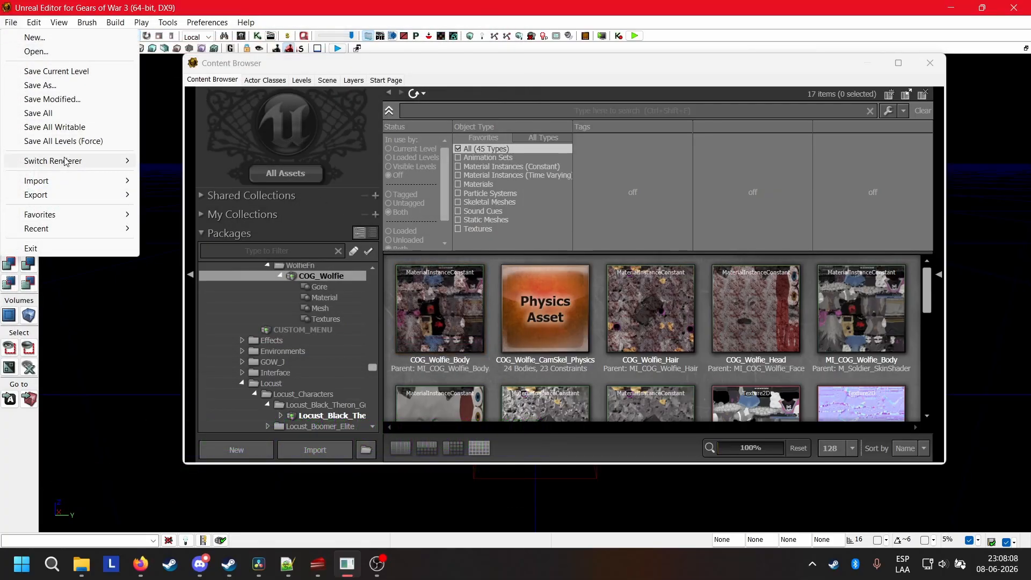
mouse_move(72, 183)
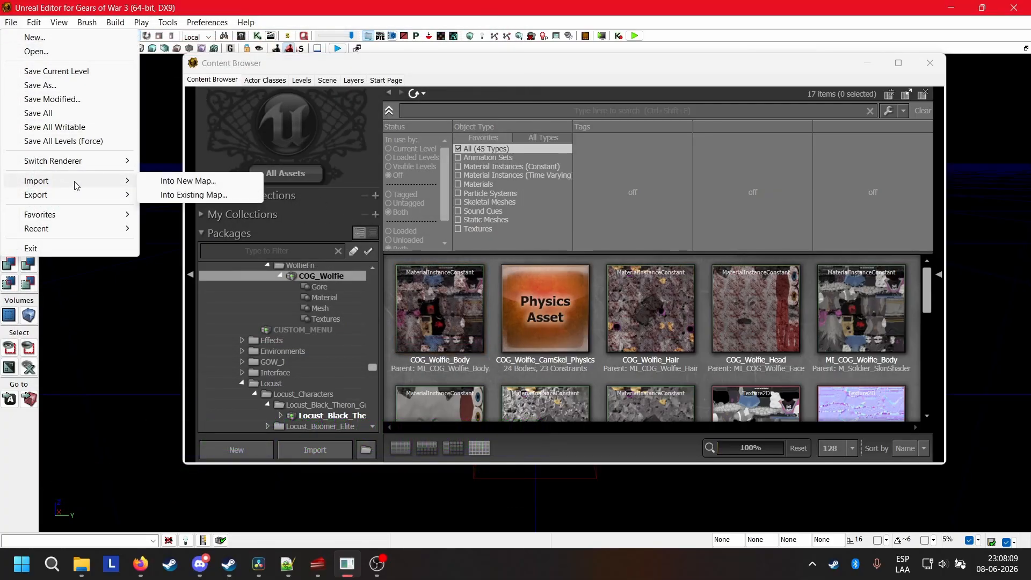
left_click(166, 184)
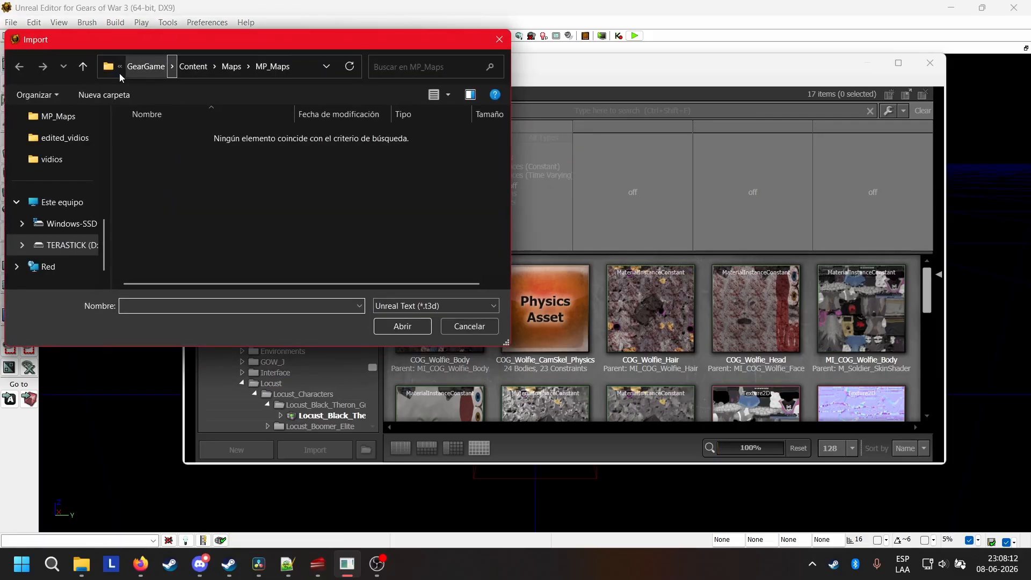
left_click(82, 65)
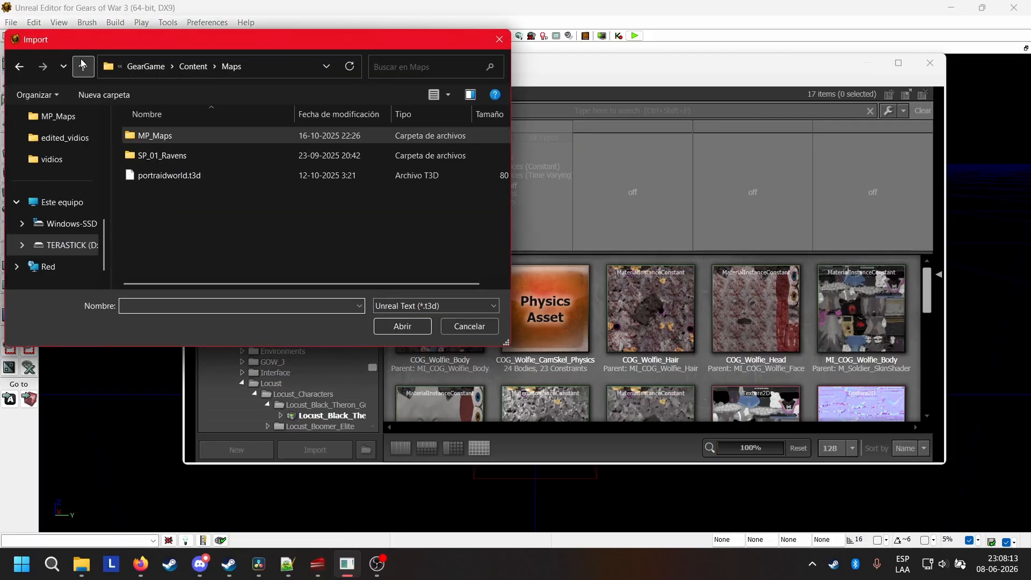
left_click(182, 177)
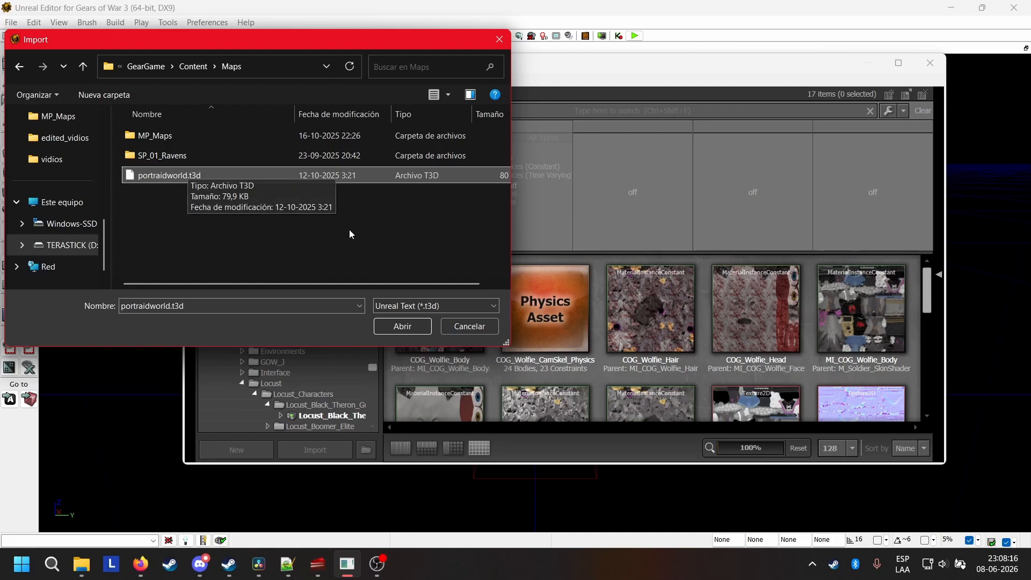
left_click(404, 326)
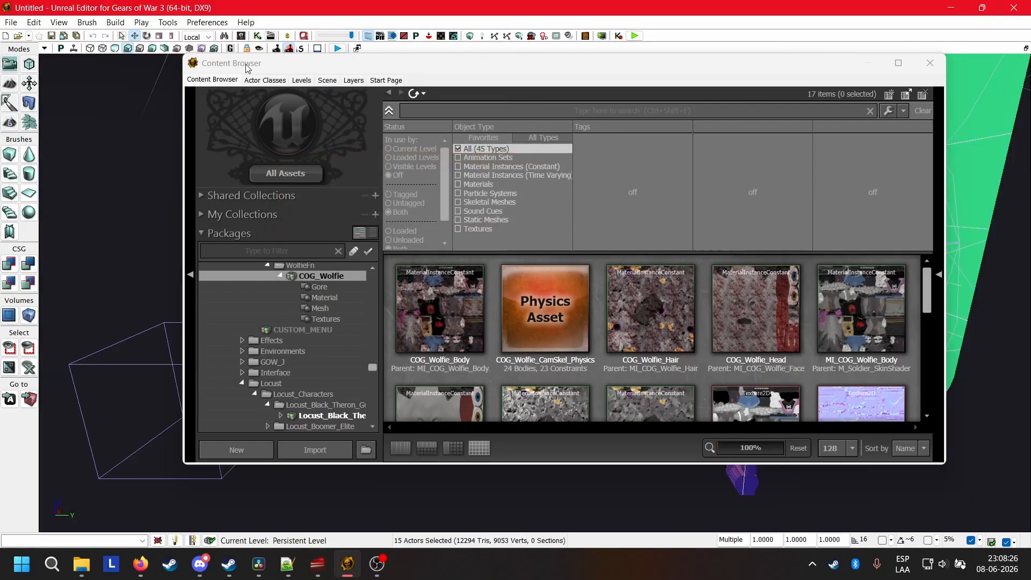
left_click_drag(247, 67, 283, 389)
left_click(339, 246)
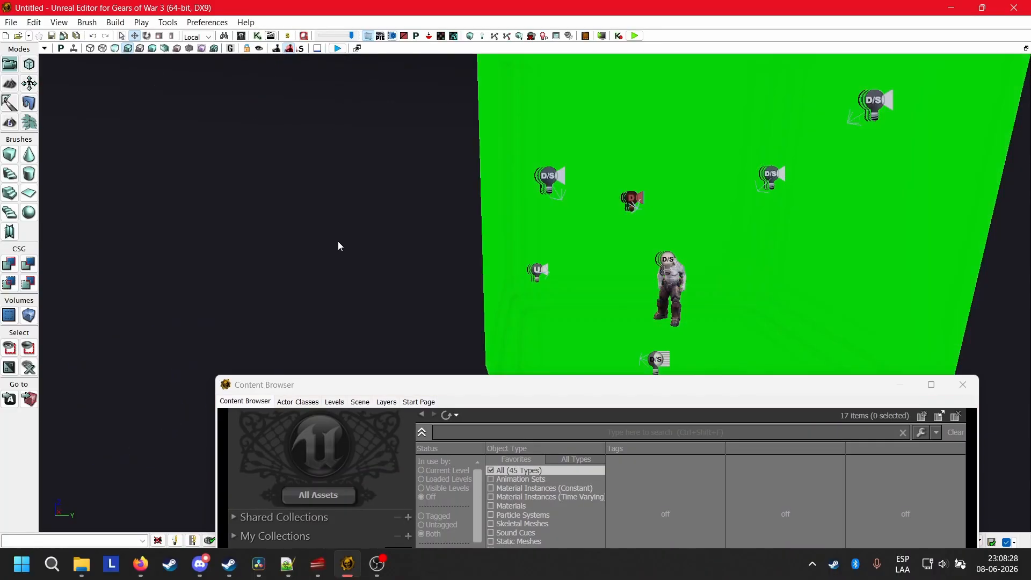
Open the properties of the Locust Hunter skeletal mesh actor and select its Skeletal Mesh value
mouse_move(383, 197)
left_mouse_down()
mouse_move(440, 220)
mouse_move(382, 204)
left_mouse_up()
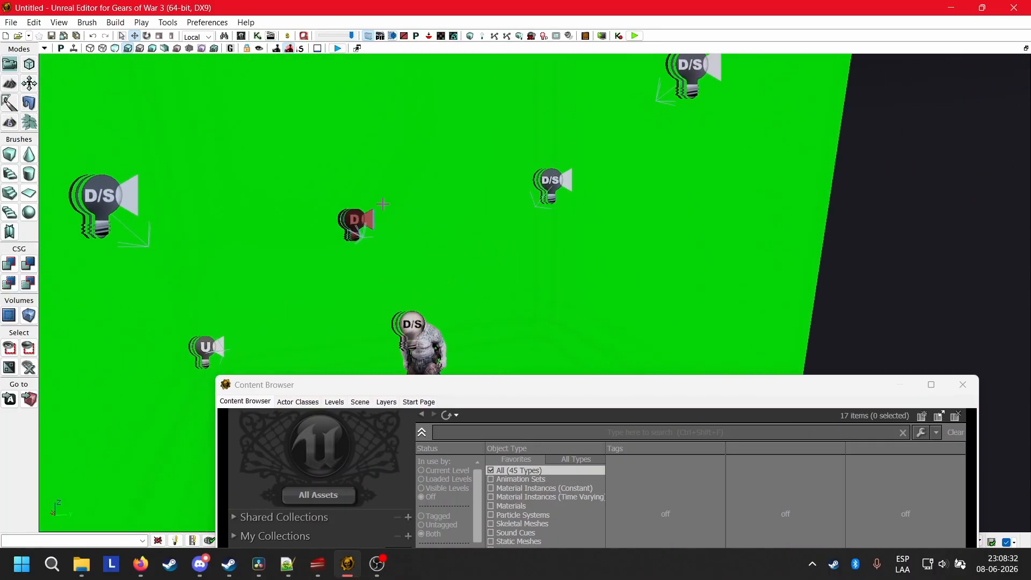
mouse_move(548, 259)
right_mouse_down()
mouse_move(548, 301)
mouse_move(590, 306)
mouse_move(553, 300)
mouse_move(515, 257)
mouse_move(548, 301)
mouse_move(549, 261)
right_mouse_up()
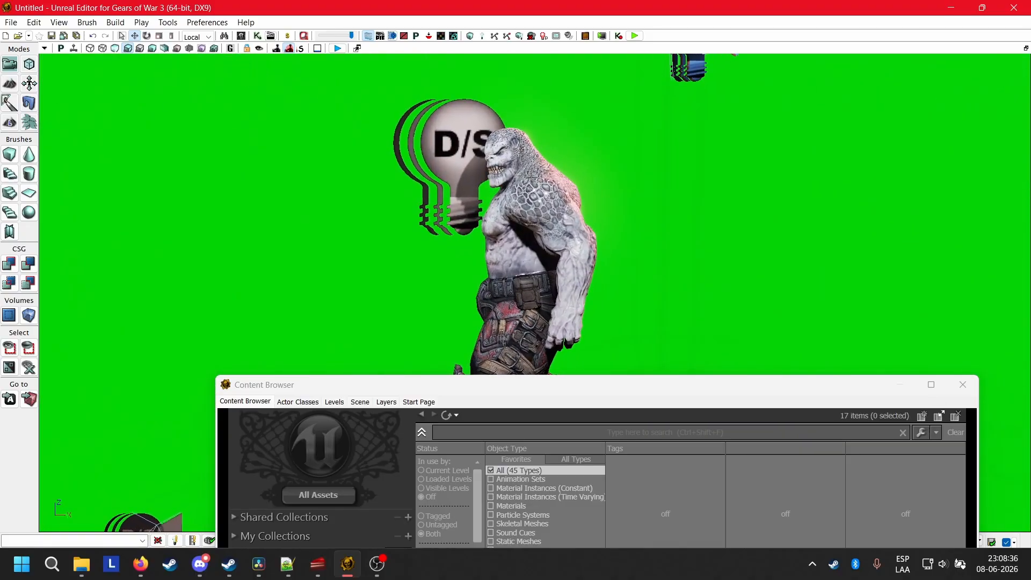
left_click(530, 212)
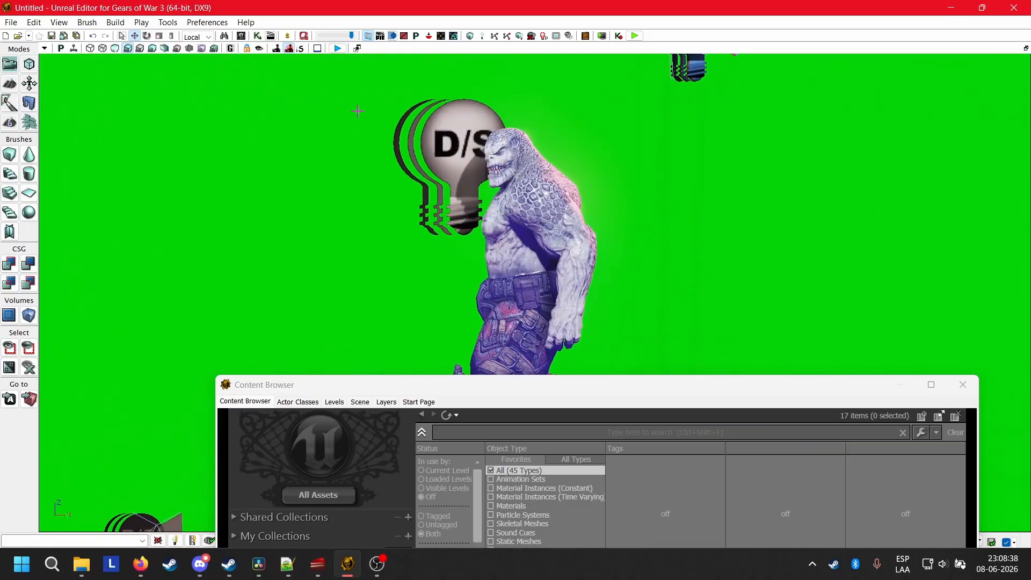
left_click_drag(397, 384, 410, 286)
right_click(547, 196)
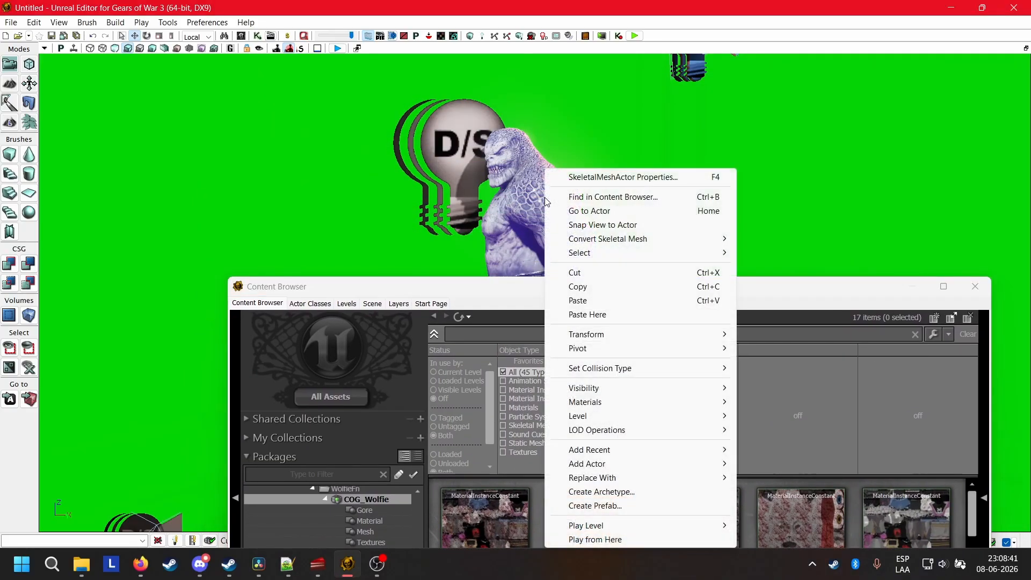
left_click(595, 179)
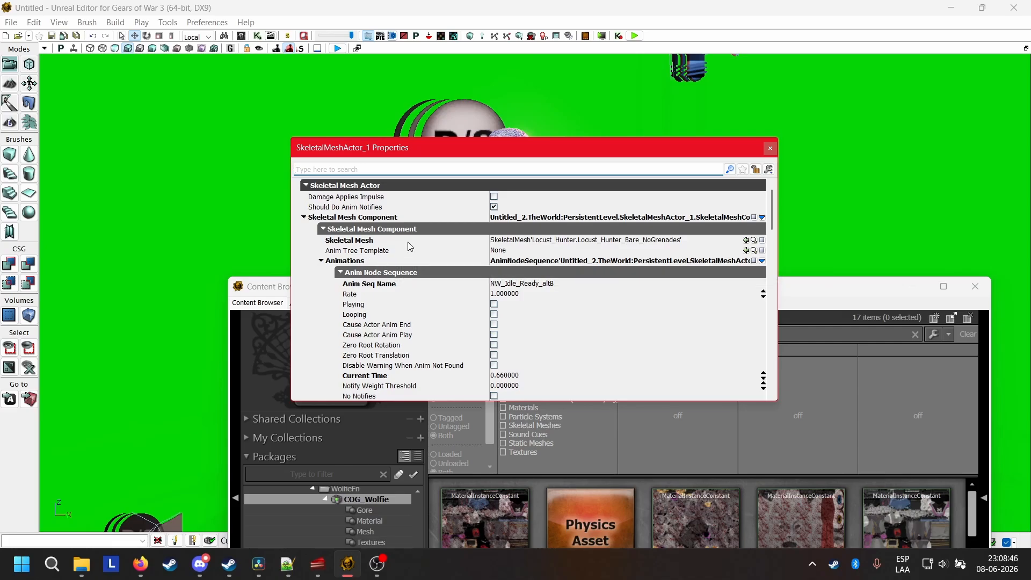
left_click(637, 240)
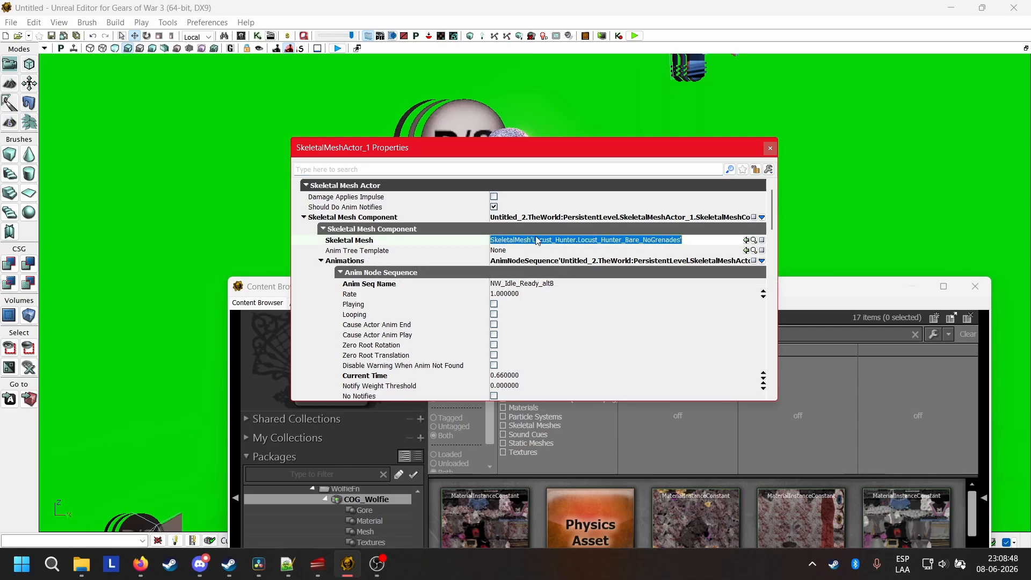
Fully load the COG_Wolfie package and select the wolfie_UE3_camskel skeletal mesh in its Mesh group
left_click_drag(817, 295, 806, 90)
scroll(368, 329, "up", 1)
right_click(368, 330)
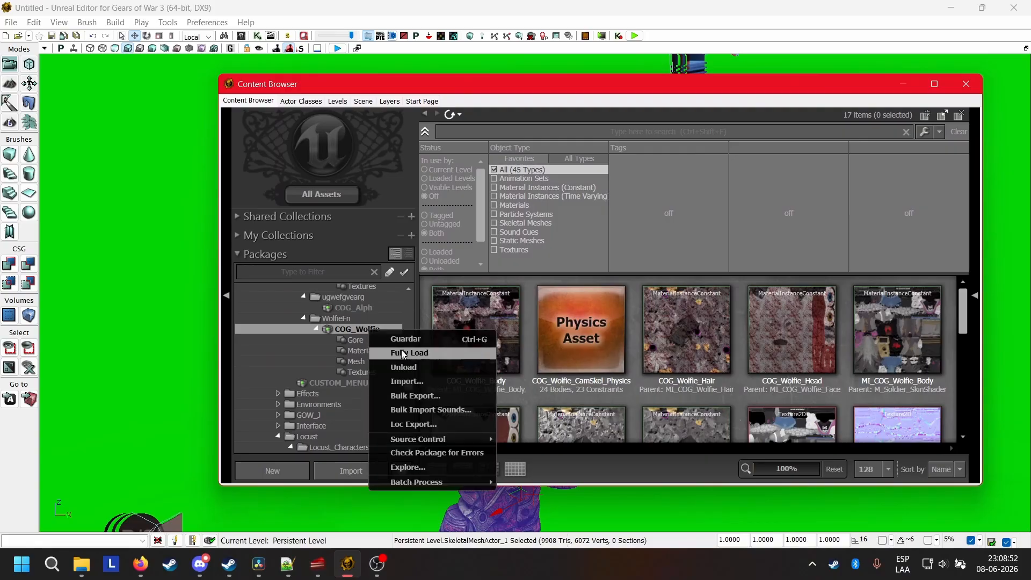
left_click(405, 354)
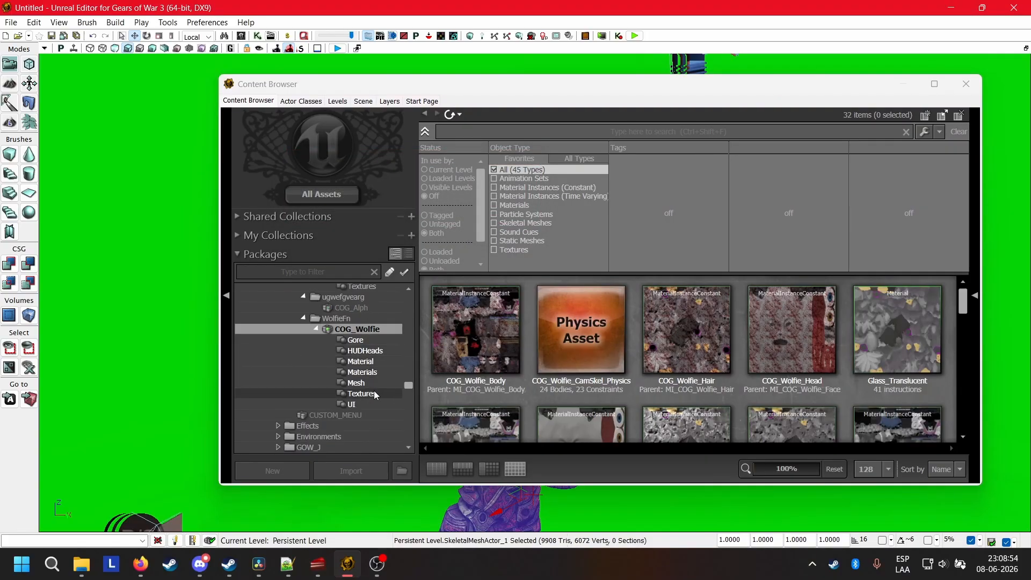
left_click(376, 383)
left_click(601, 357)
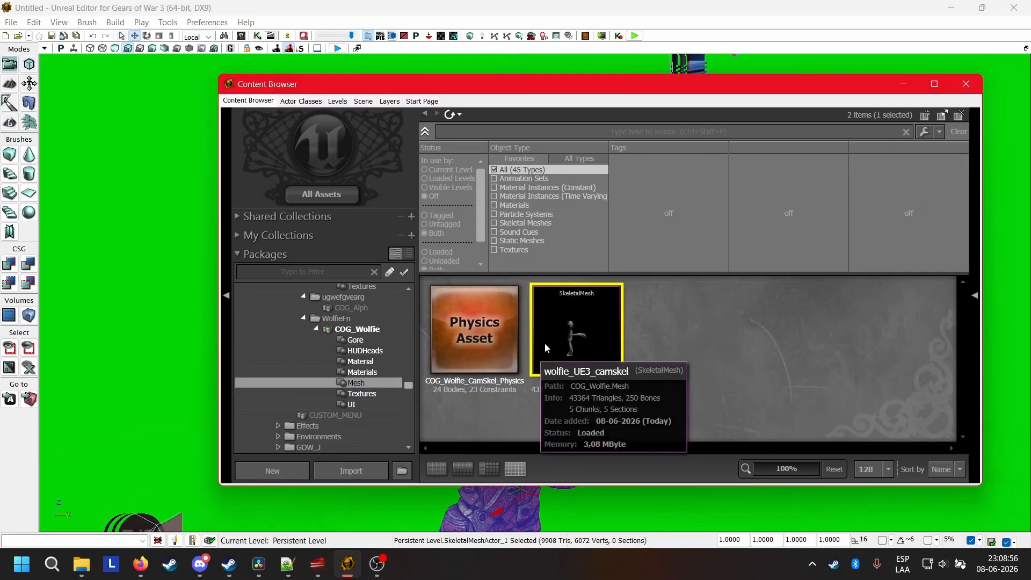
Assign wolfie_UE3_camskel as the actor's Skeletal Mesh and view the new character from the front
left_click_drag(559, 85, 558, 393)
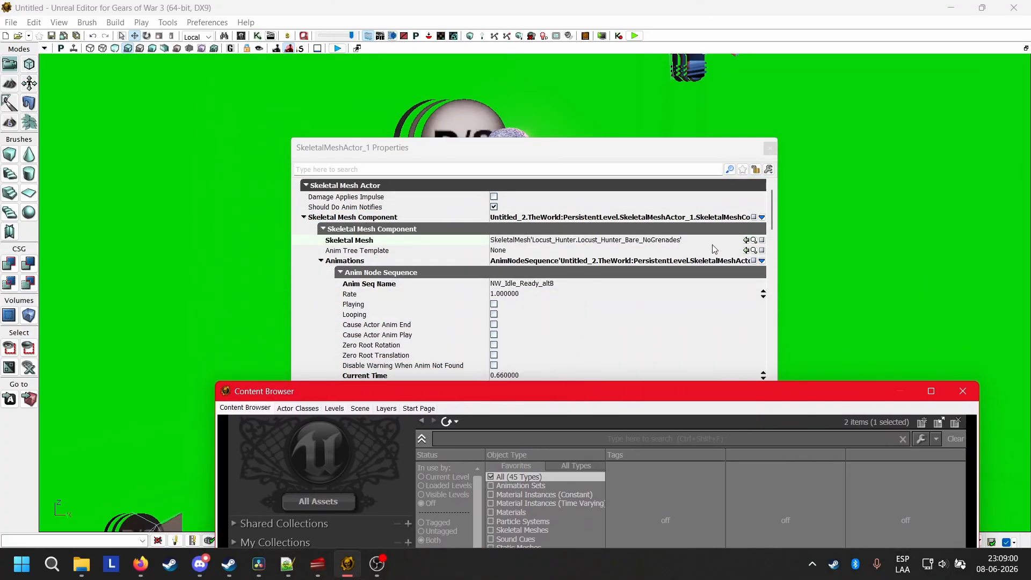
left_click(746, 240)
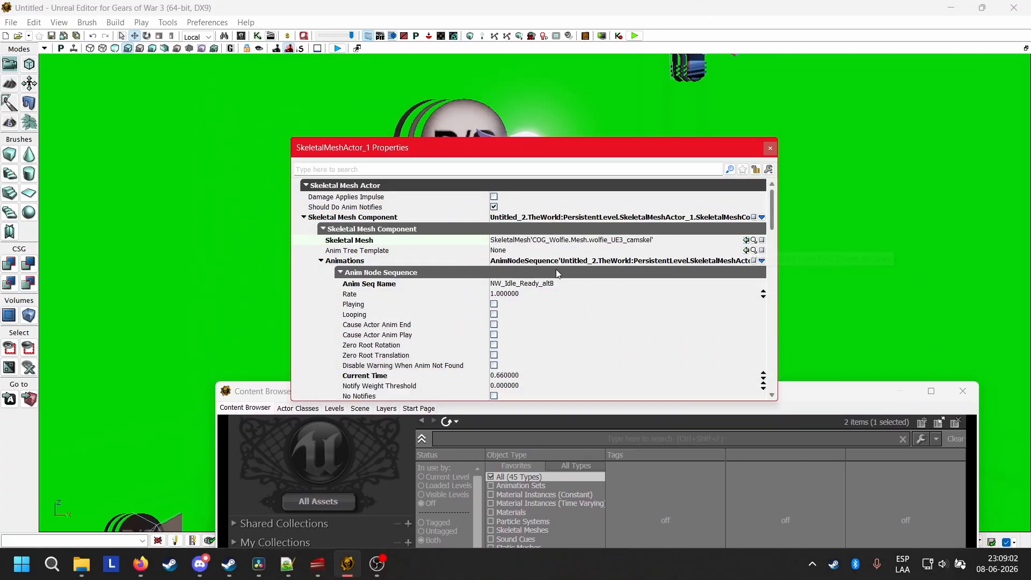
left_click_drag(491, 152, 522, 395)
right_click_drag(534, 217, 555, 189)
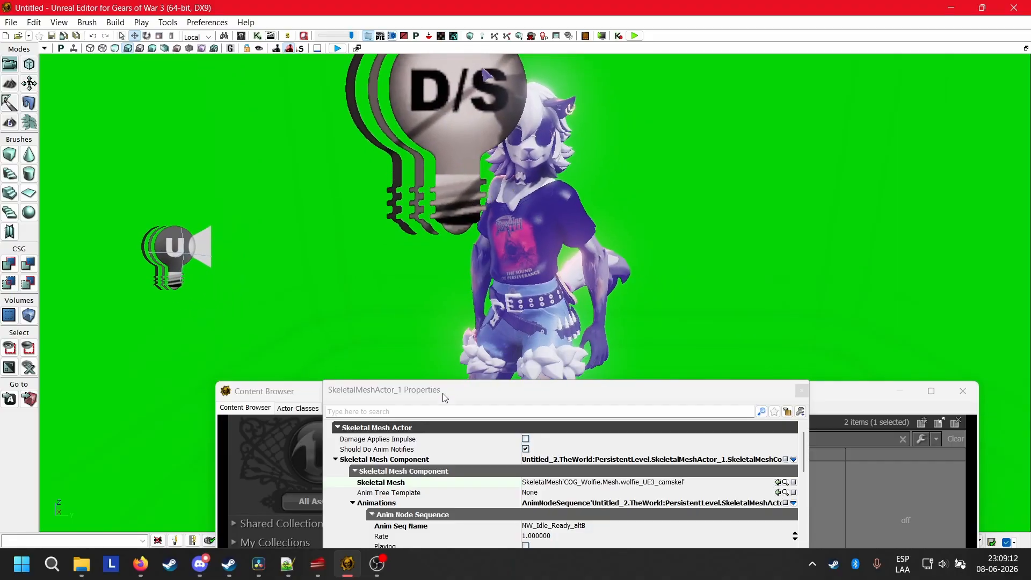
Examine the Anim Seq Name in the actor's Anim Node Sequence properties alongside the character's pose
left_click_drag(443, 397, 517, 198)
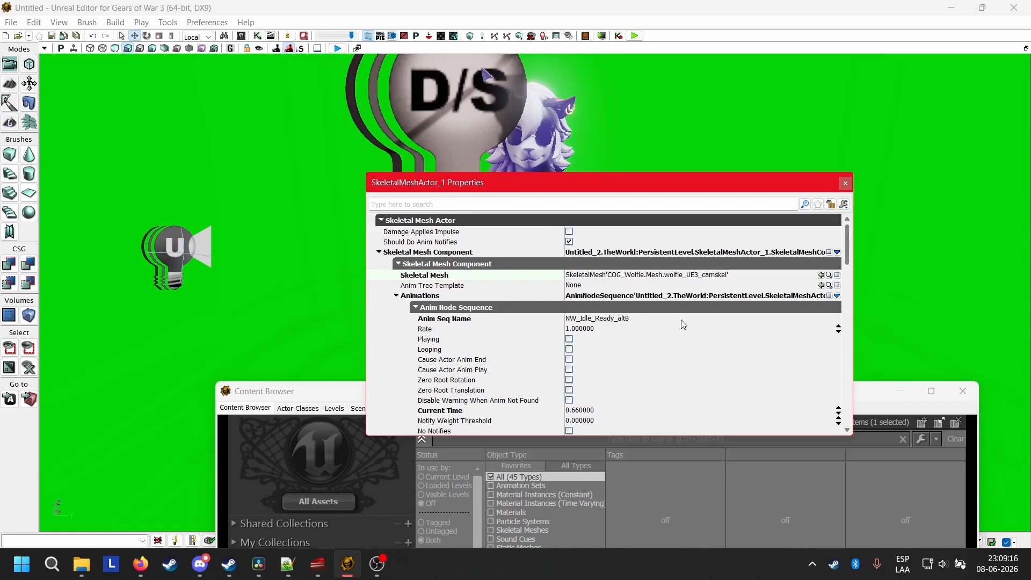
left_click(617, 320)
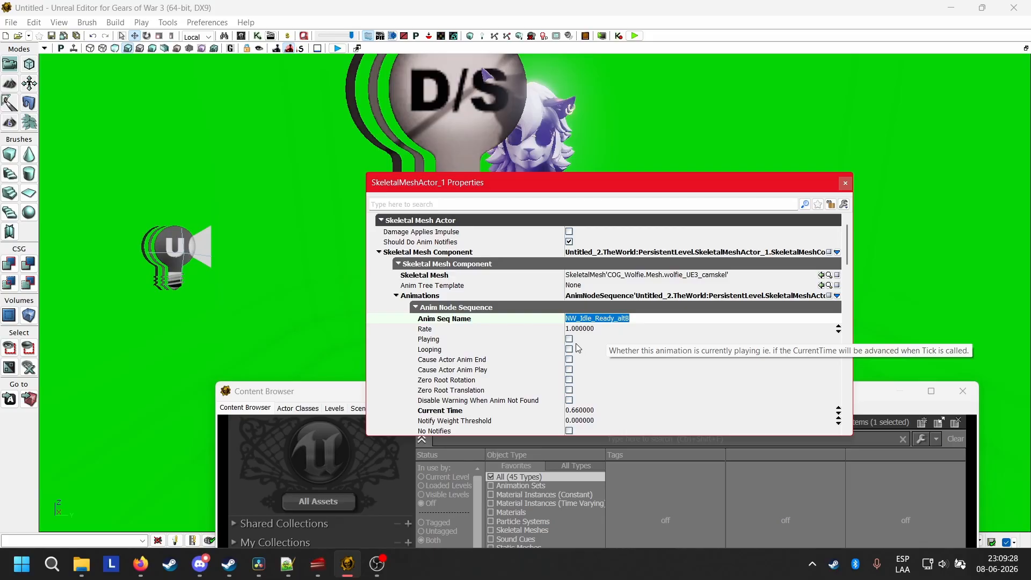
left_click_drag(324, 396, 365, 434)
left_click_drag(474, 179, 37, 364)
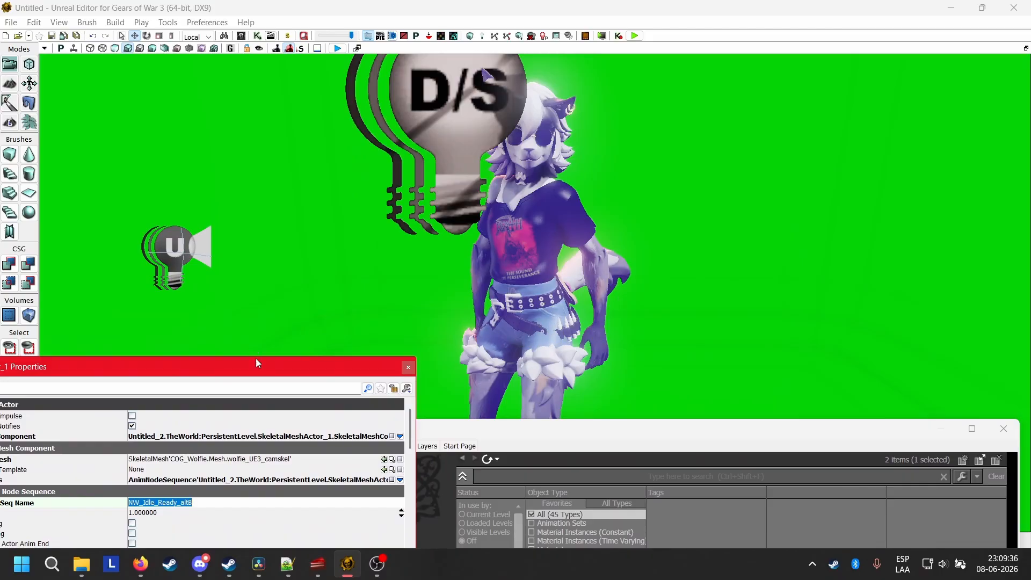
left_click_drag(255, 374, 665, 191)
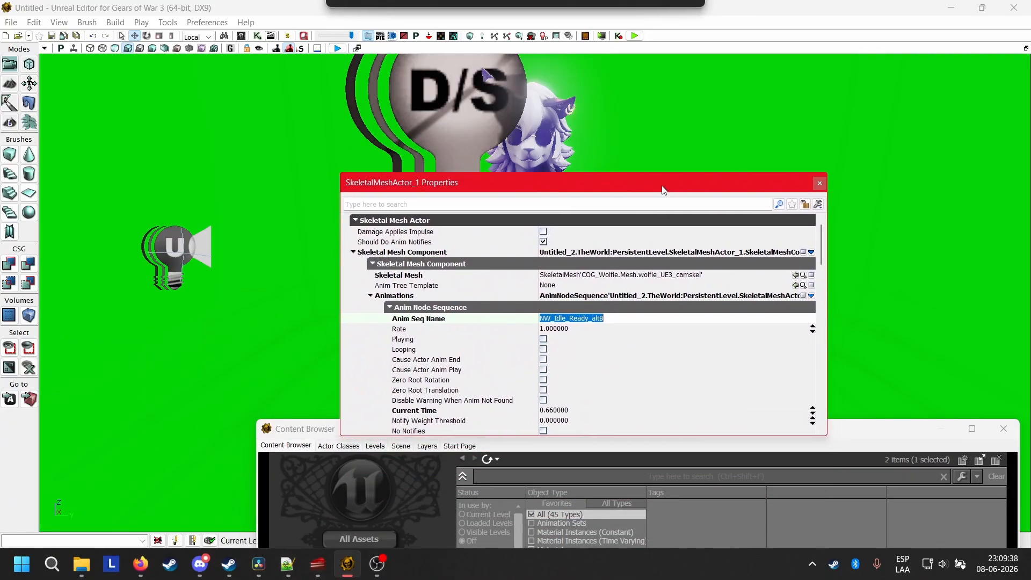
Find the COG_MarcusFenix package in the Content Browser and fully load it
left_click_drag(301, 437, 210, 120)
scroll(302, 391, "down", 10)
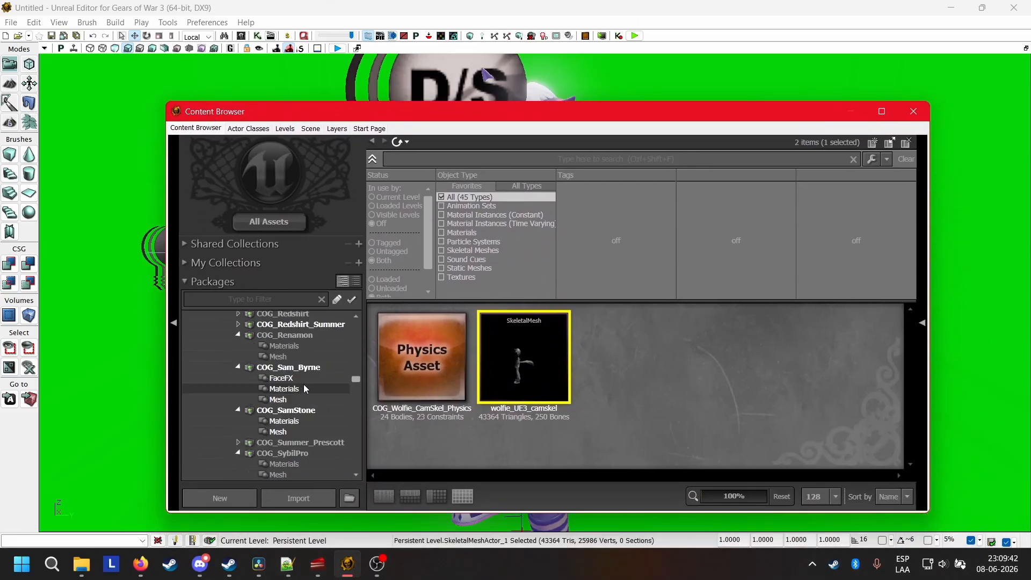
scroll(306, 370, "up", 1)
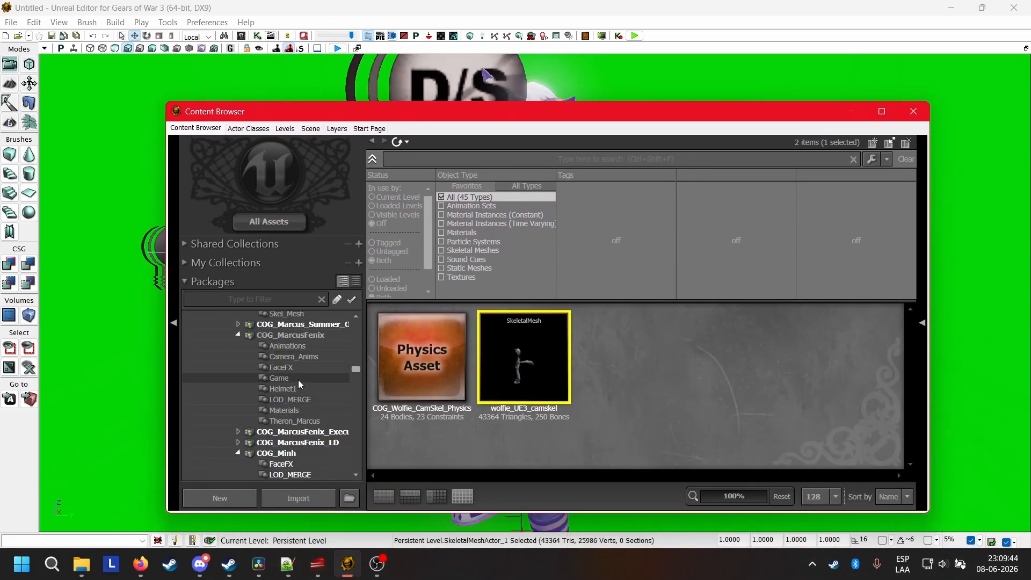
left_click(307, 337)
right_click(307, 339)
left_click(336, 364)
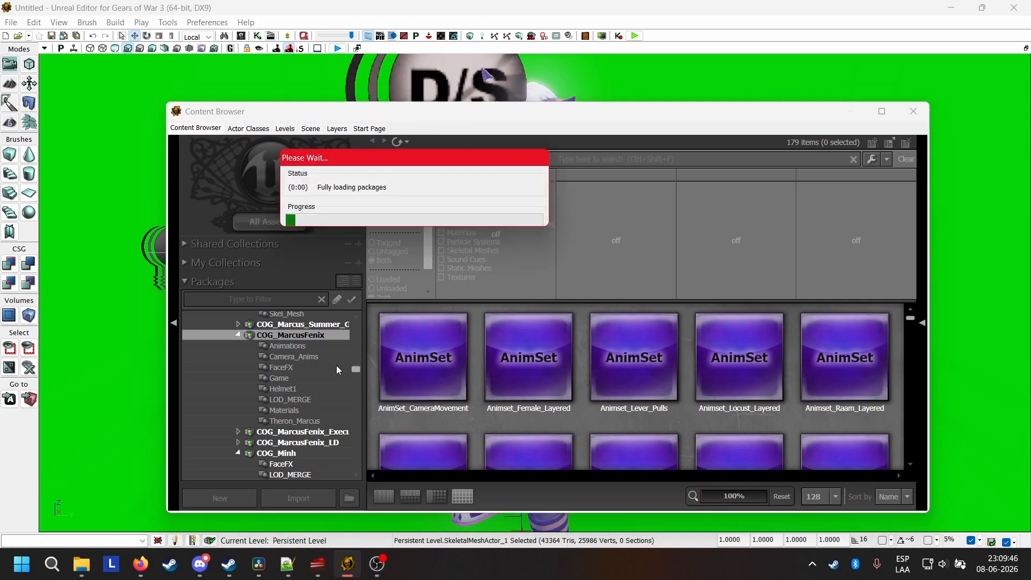
Find AnimSetMarcus_CamSkel_LayeredNew among the COG_MarcusFenix animation sets and open it in the AnimSet Editor
scroll(318, 347, "down", 3)
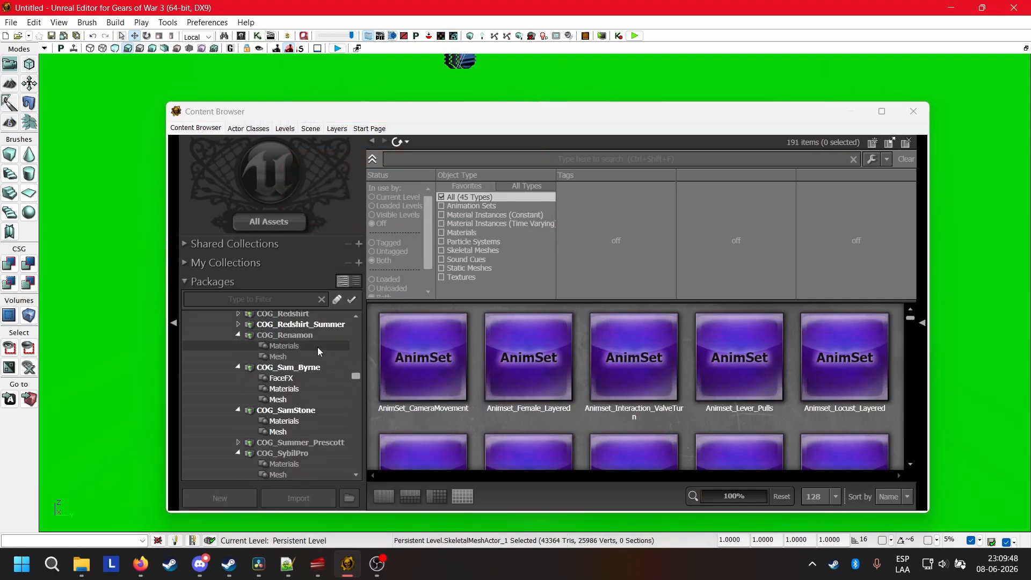
scroll(317, 346, "up", 4)
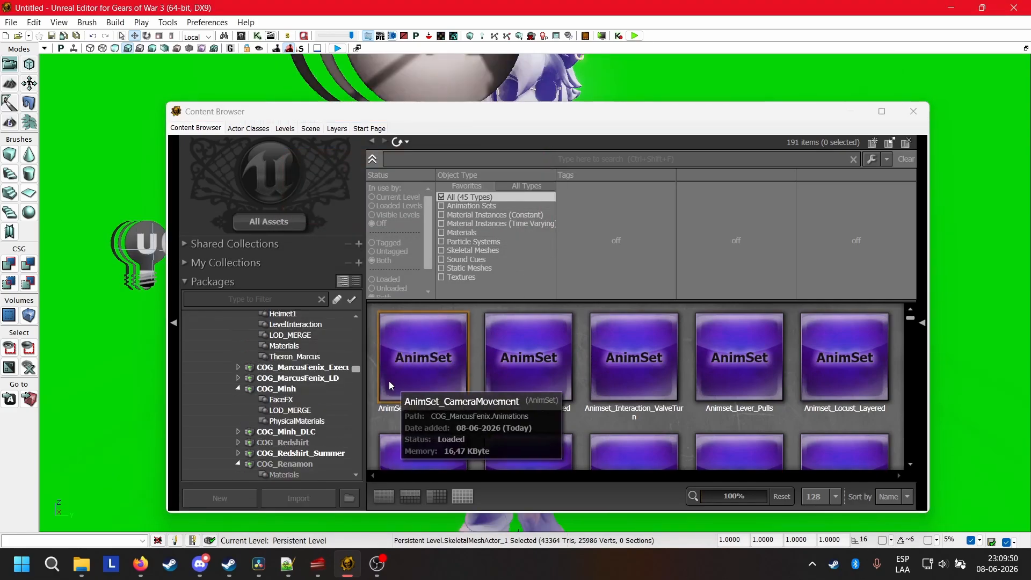
left_click(371, 417)
scroll(312, 395, "up", 3)
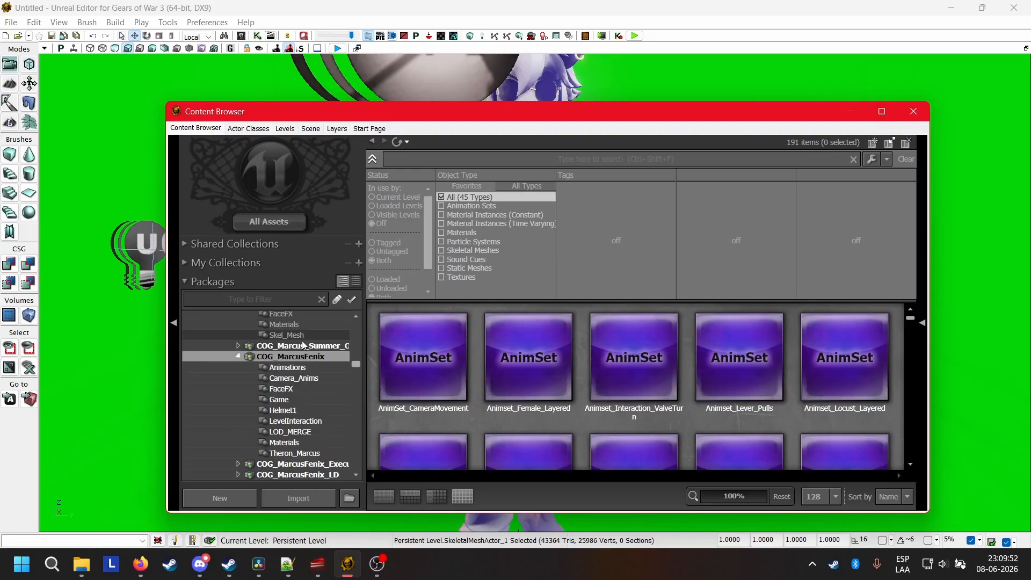
left_click(292, 367)
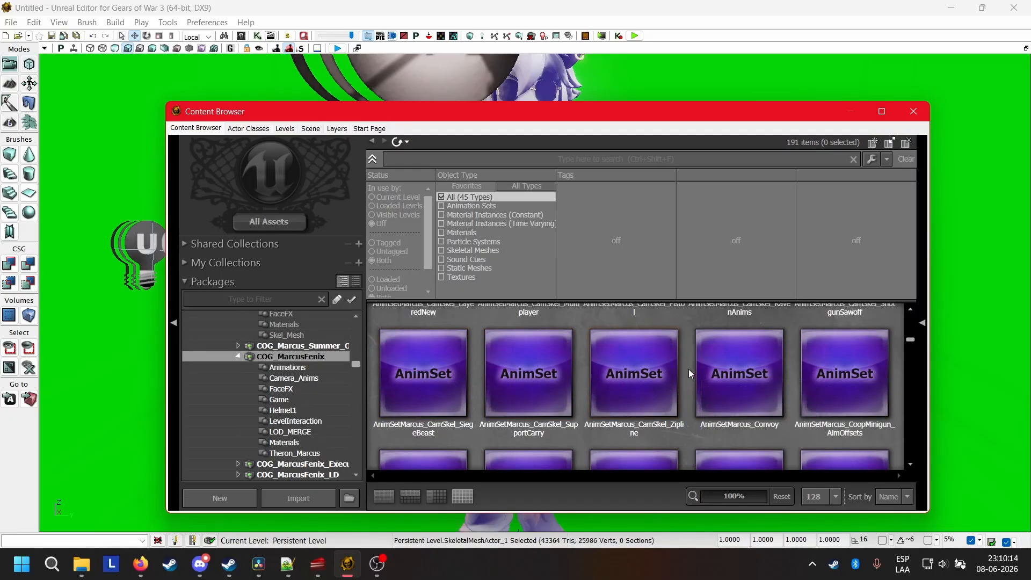
scroll(688, 368, "down", 1)
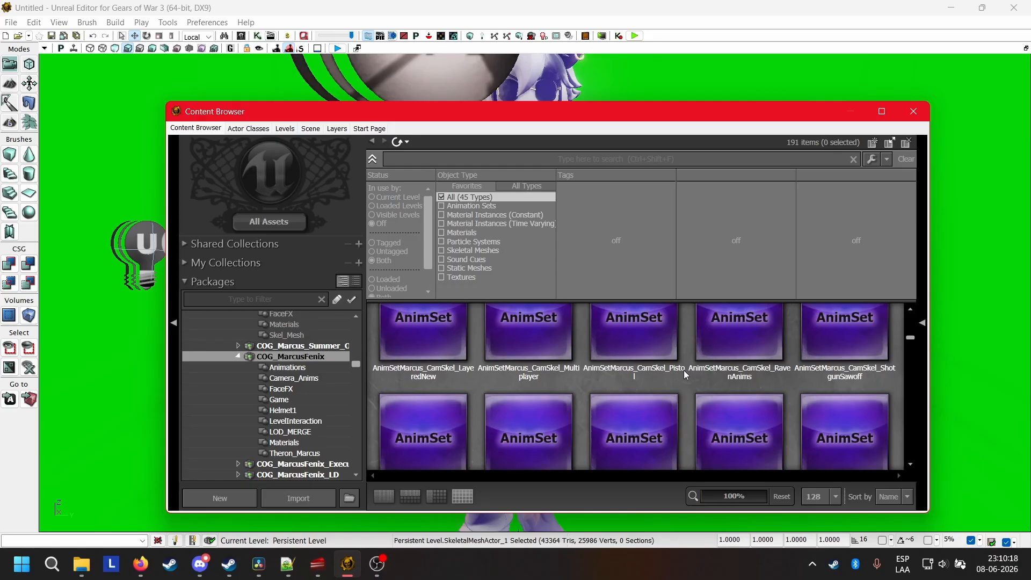
scroll(519, 353, "up", 1)
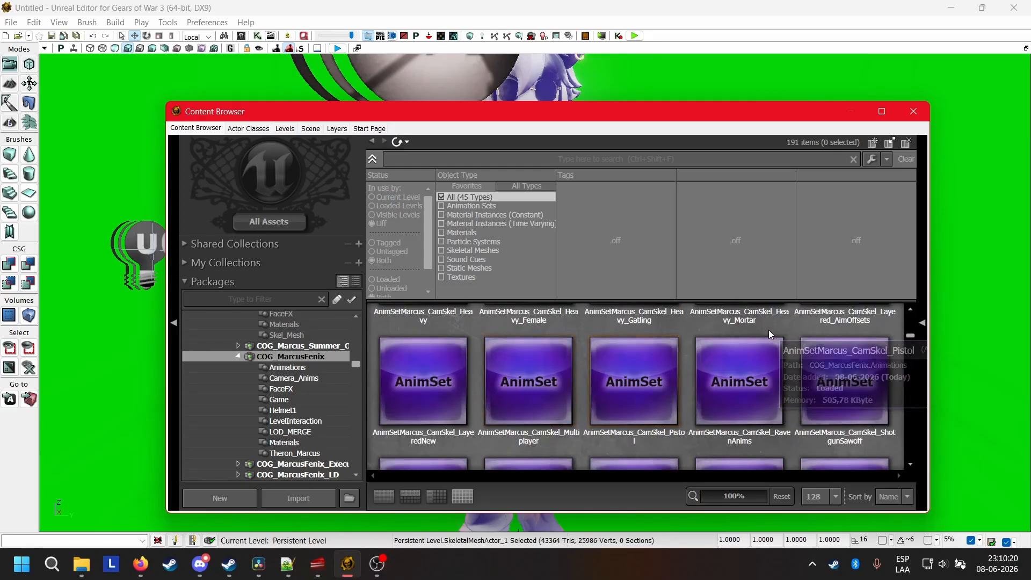
left_click(410, 407)
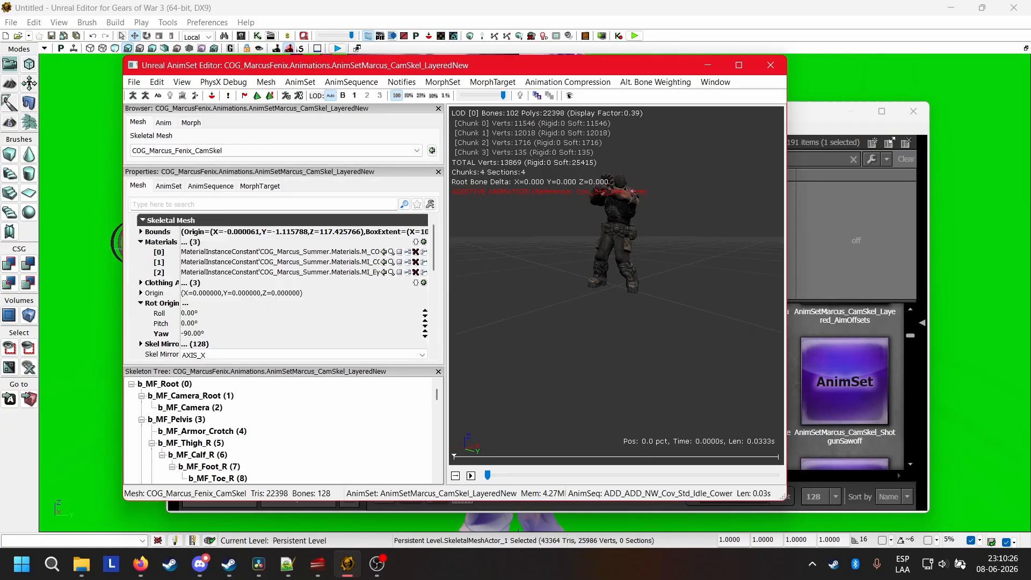
Frame the Marcus character closely in the preview and show the AnimSet browser for animations
middle_click_drag(628, 246, 628, 213)
scroll(628, 247, "up", 8)
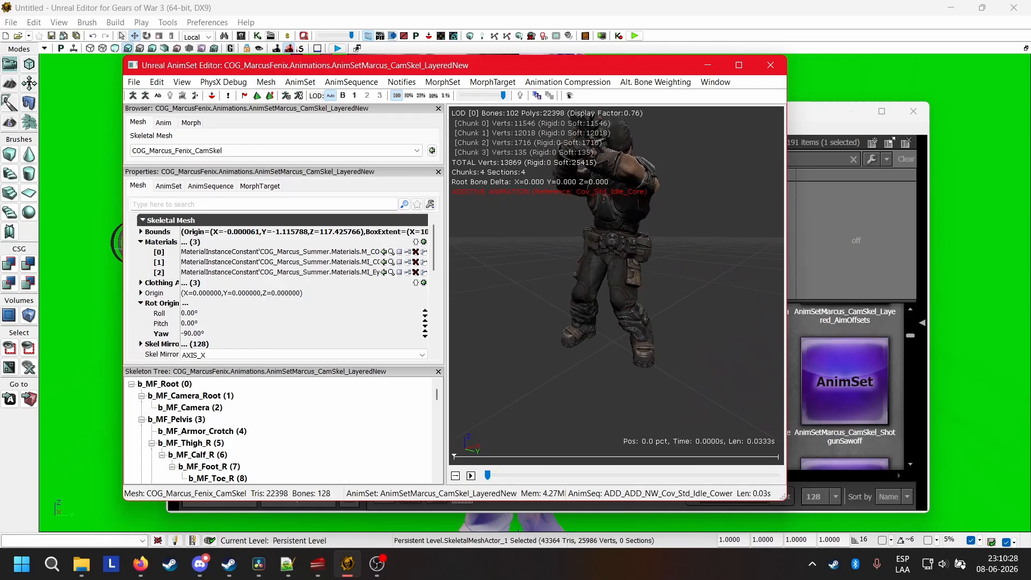
left_click(164, 122)
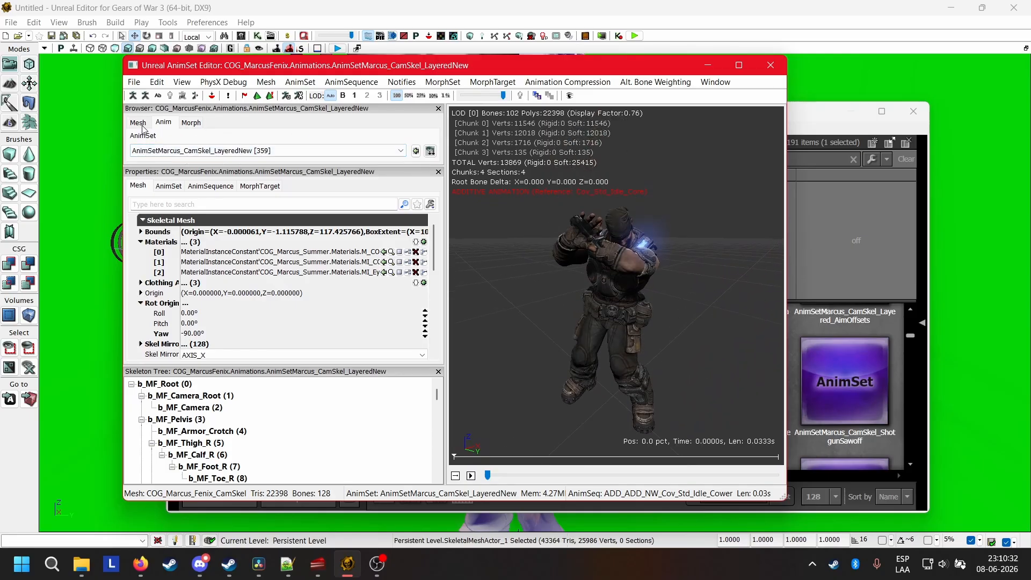
Examine the AnimSet and mesh properties and the list of available AnimSets, keeping AnimSetMarcus_CamSkel_LayeredNew selected
left_click(169, 187)
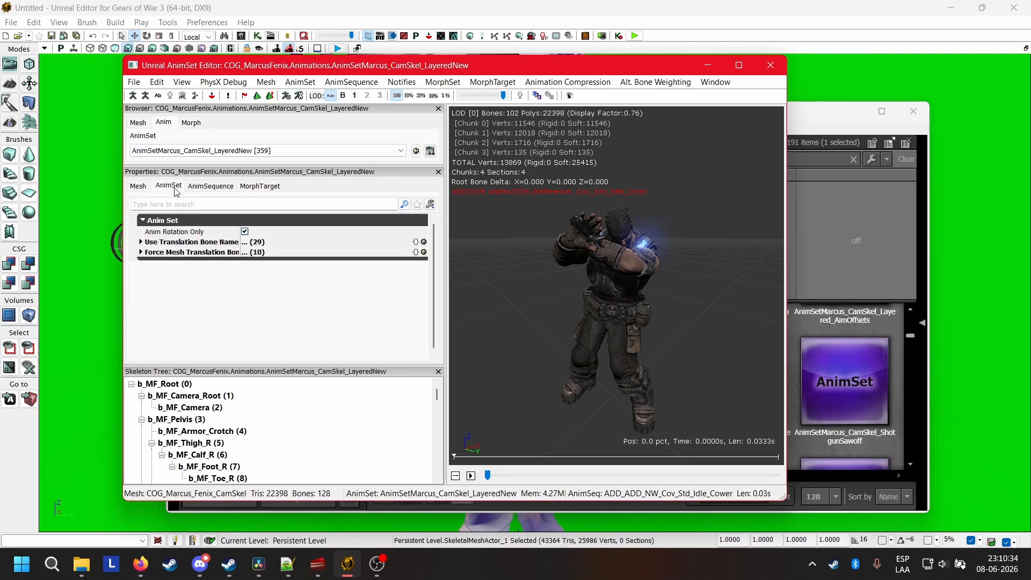
left_click(141, 186)
left_click(250, 151)
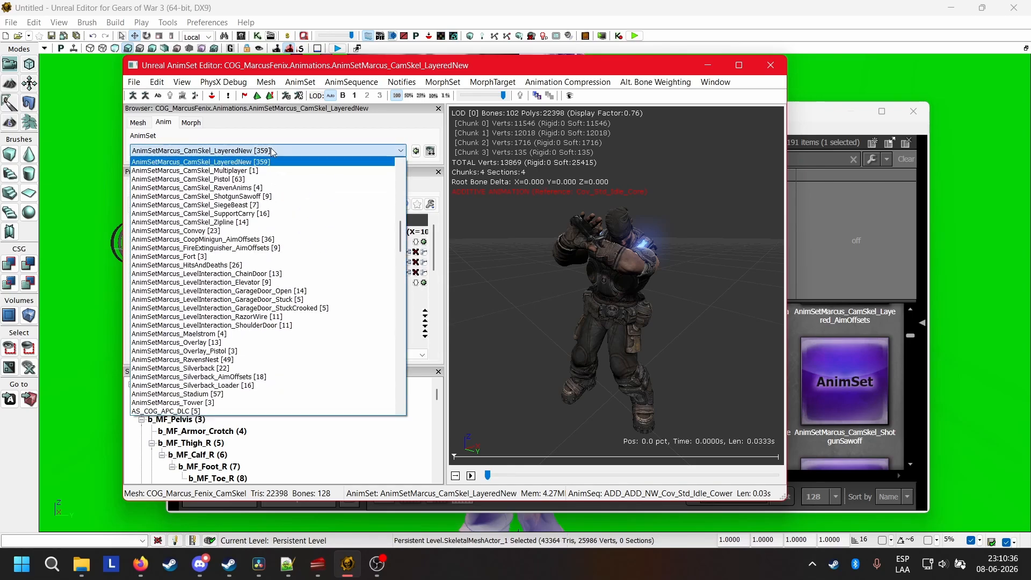
left_click(228, 162)
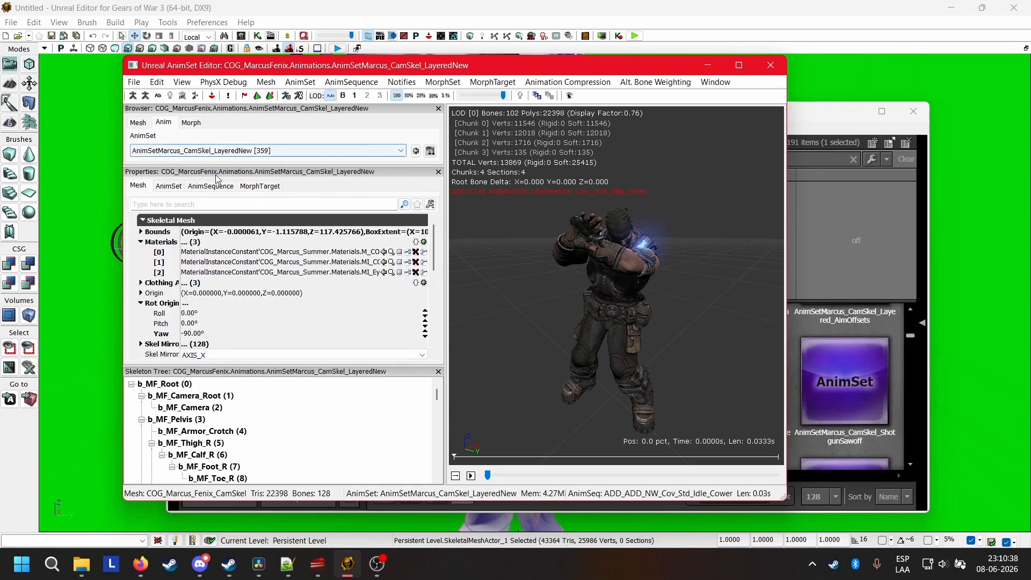
left_click(192, 186)
left_click(168, 188)
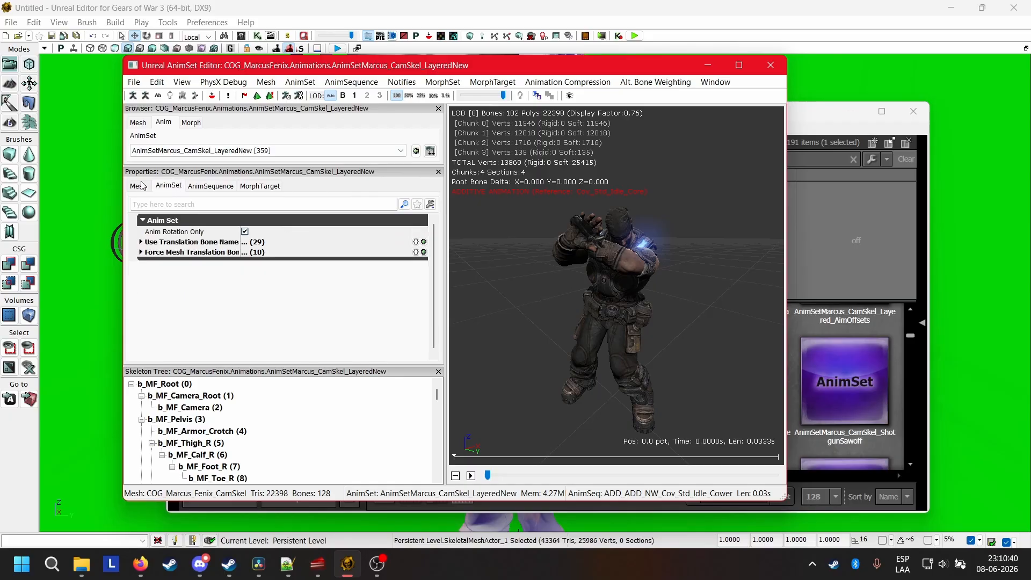
left_click(141, 186)
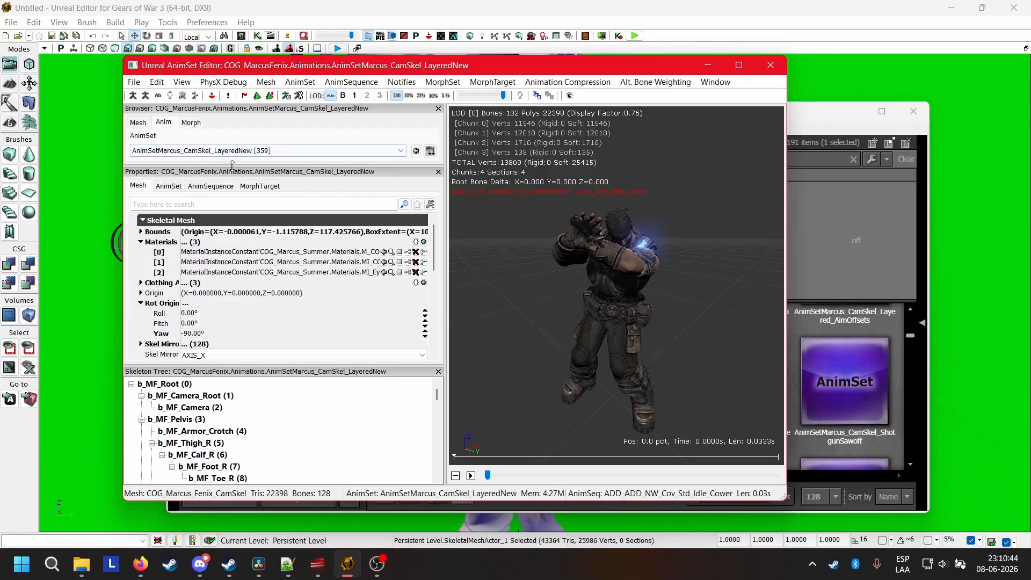
Enlarge the animation browser to reveal the Animation Sequences list and select ADD_ADD_NW_Cov_Std_Idle_Cower
left_click_drag(245, 266, 246, 268)
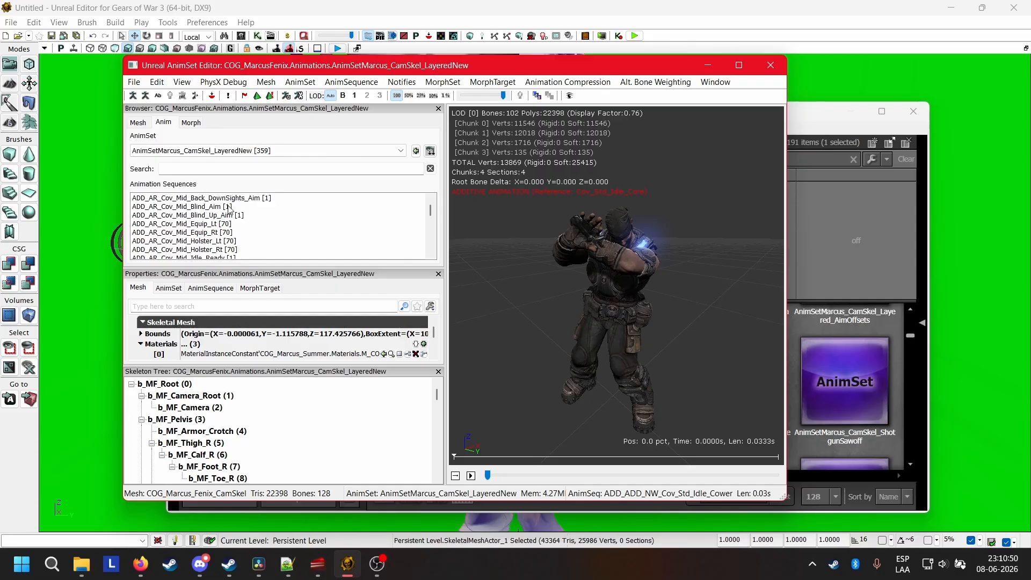
scroll(236, 200, "up", 1)
left_click(236, 198)
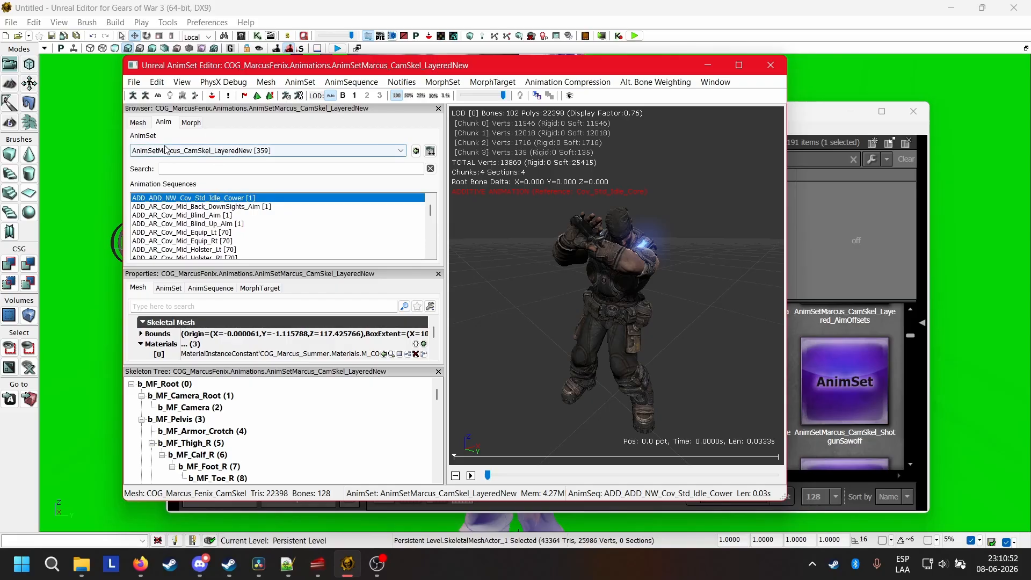
Preview the ADD_AR_Cov_Std_Equip_Lt and ADD_AR_Cov_Std_Idle_Ready sequences on the Marcus character
scroll(221, 216, "down", 2)
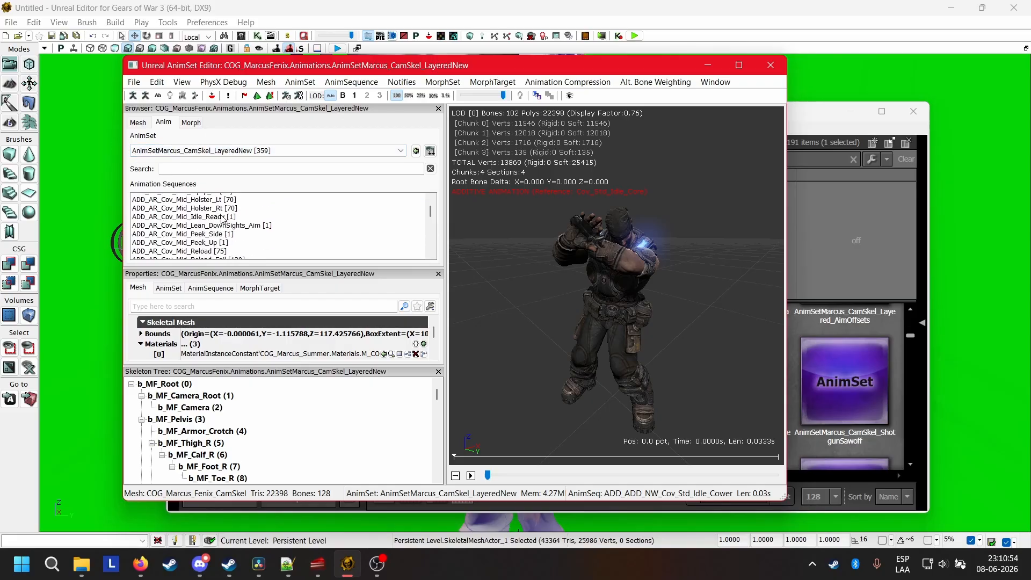
scroll(221, 217, "down", 4)
left_click(226, 214)
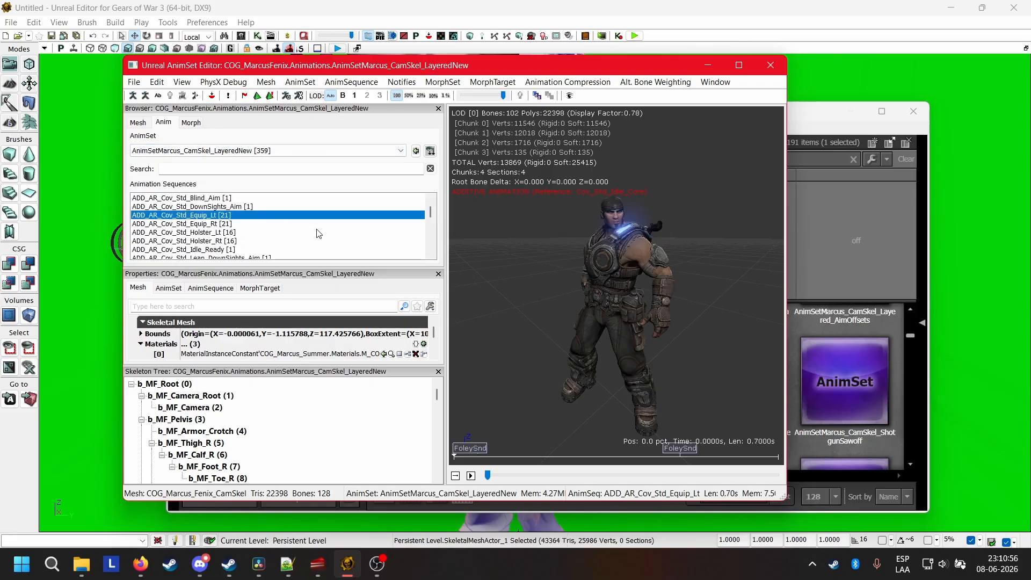
left_click_drag(664, 274, 607, 274)
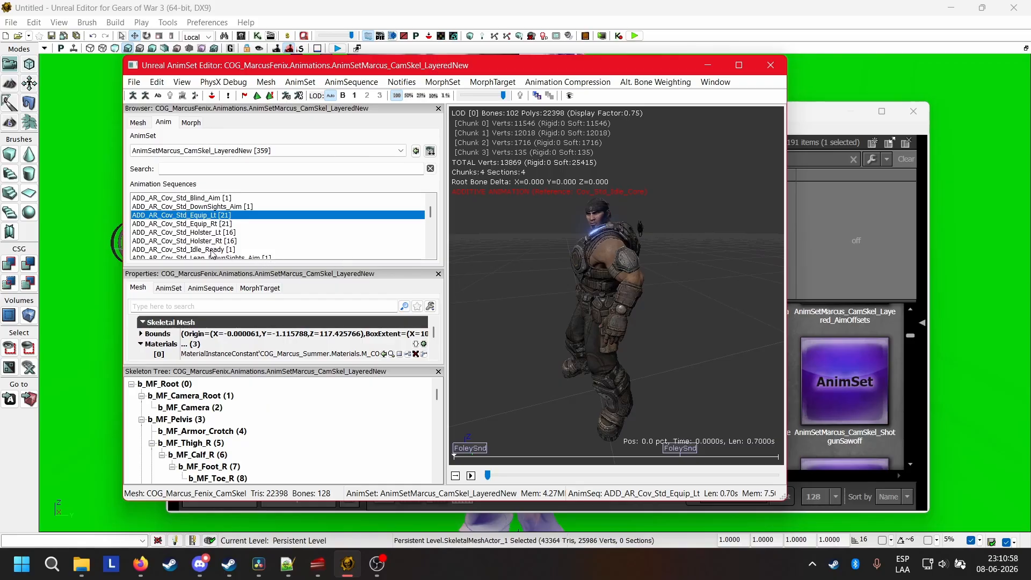
scroll(240, 231, "down", 4)
scroll(236, 231, "up", 4)
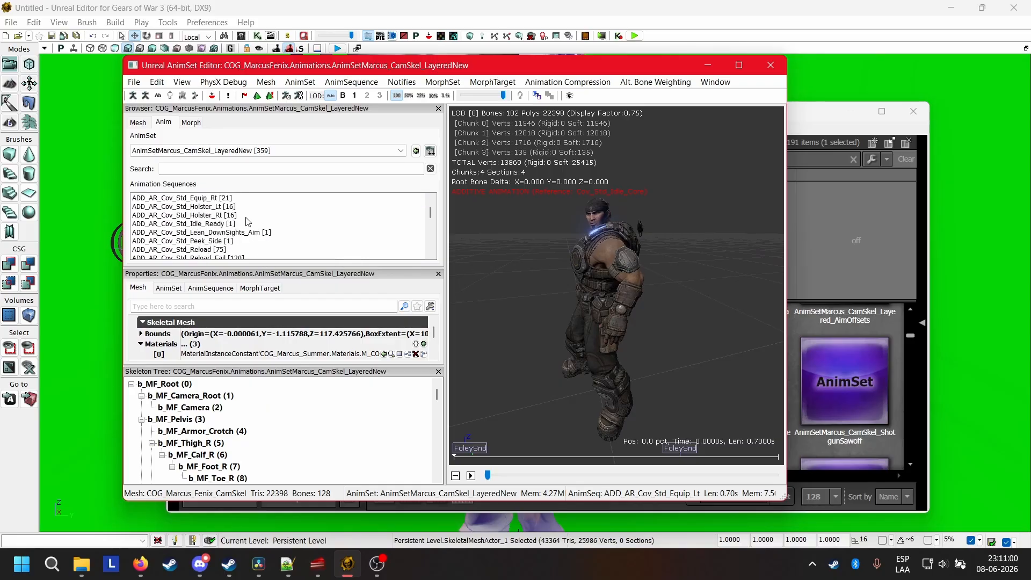
scroll(229, 230, "down", 1)
left_click(209, 224)
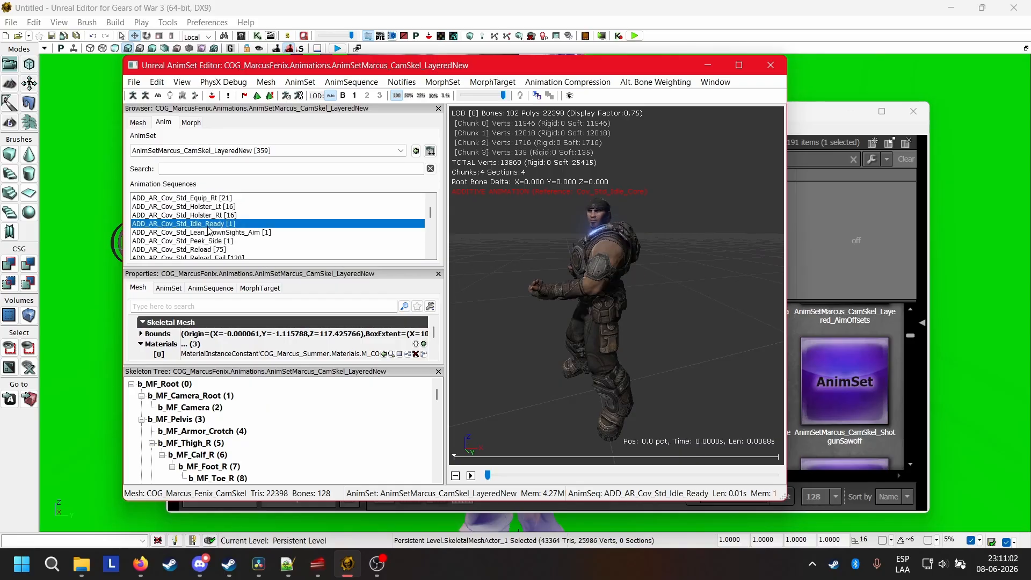
Preview the ADD_AR_Idle_Ready_C sequence and view the character's pose from the front
scroll(220, 231, "down", 6)
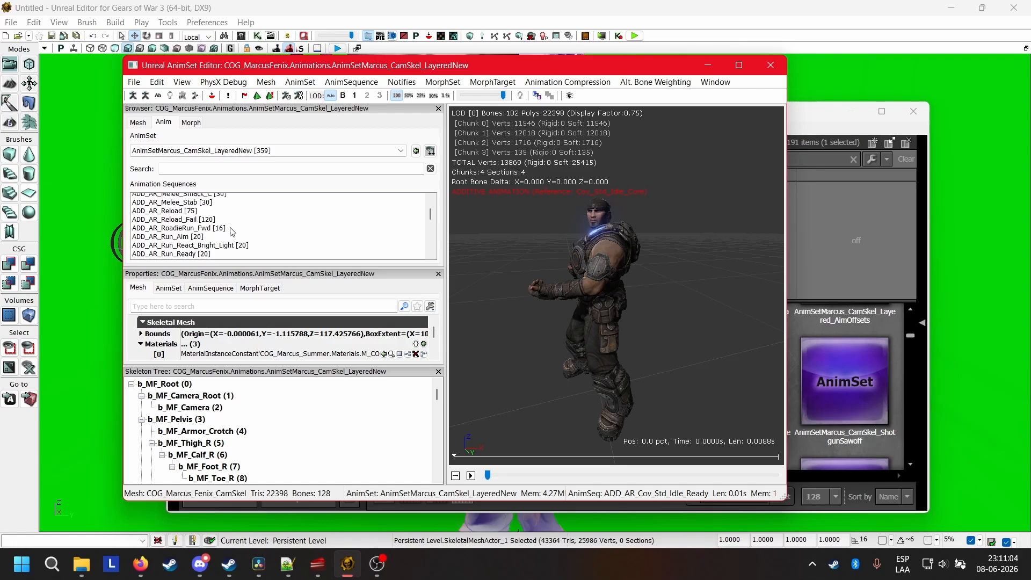
left_click(157, 199)
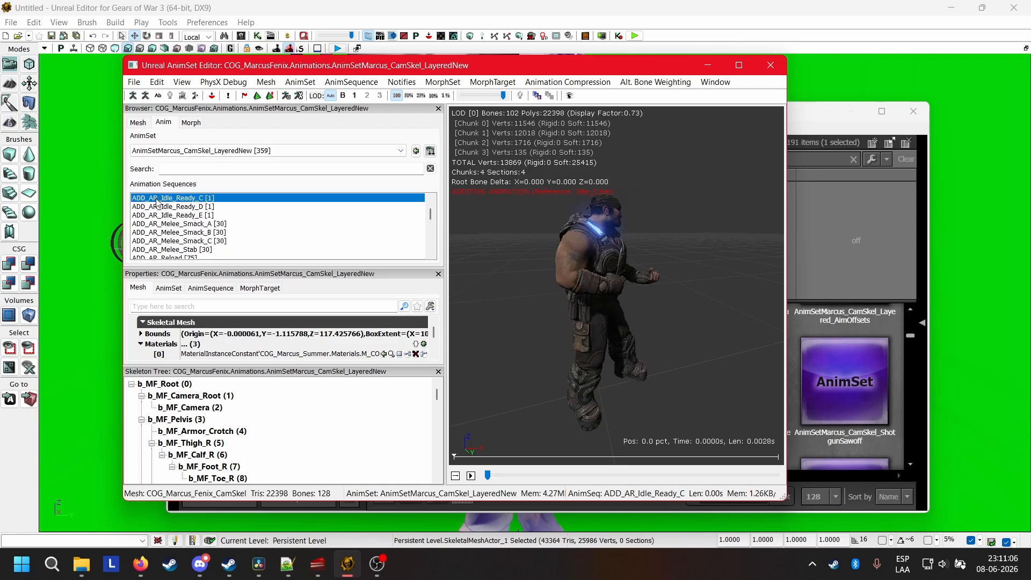
left_click_drag(603, 258, 599, 258)
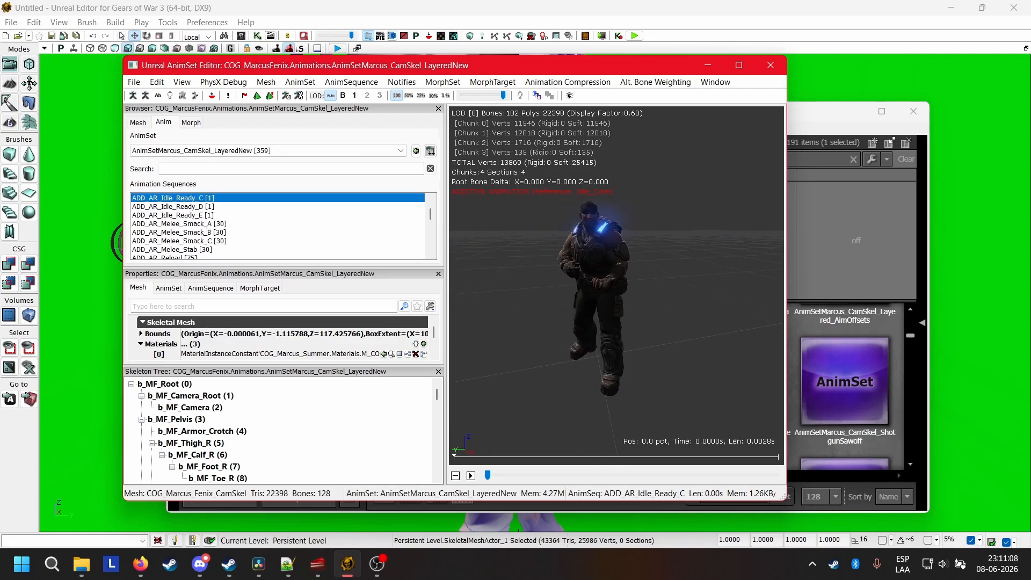
Examine the rest of the Animation Sequences list down to its end for non-additive idle poses
scroll(234, 216, "up", 2)
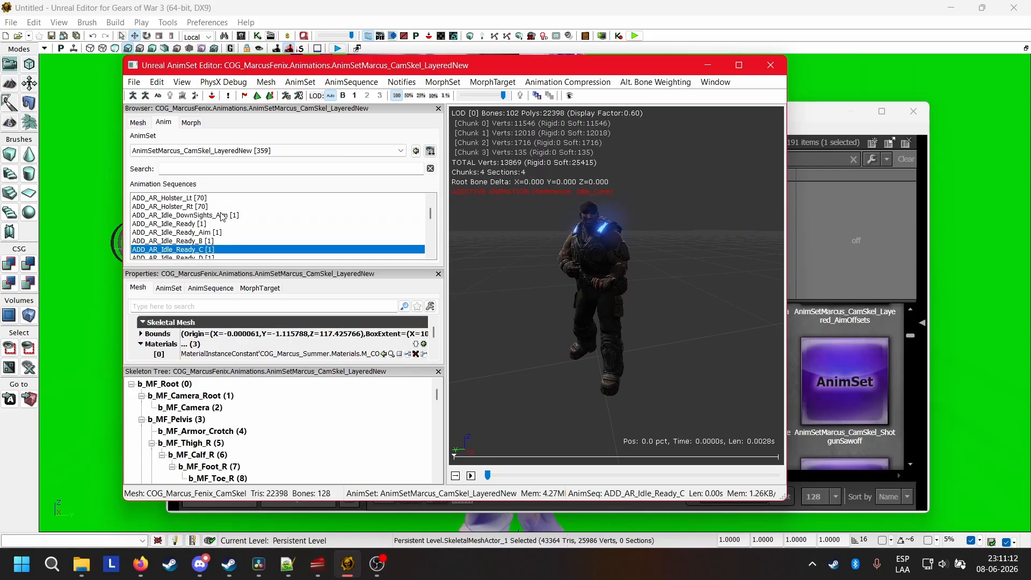
scroll(241, 212, "down", 3)
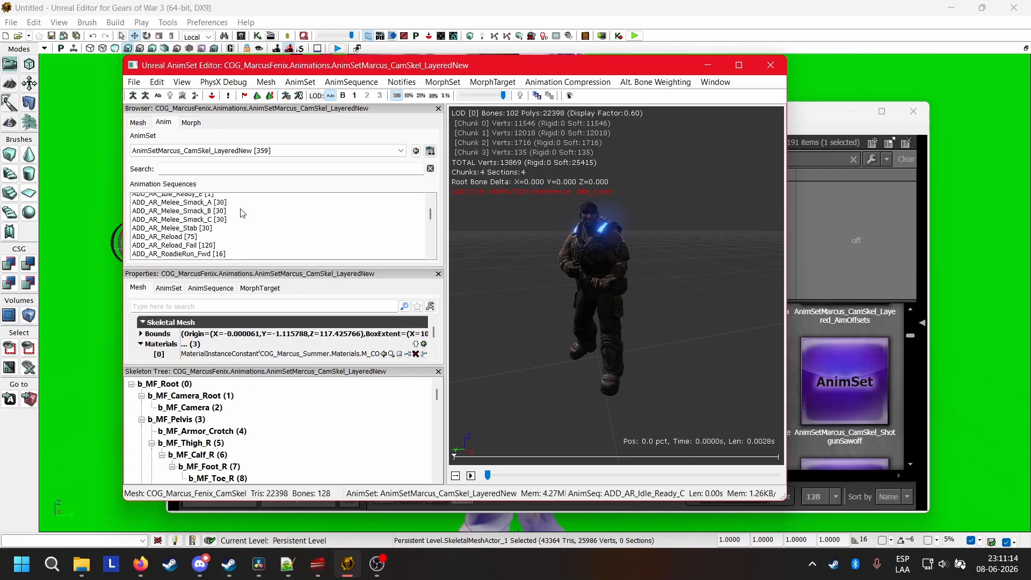
scroll(241, 213, "down", 8)
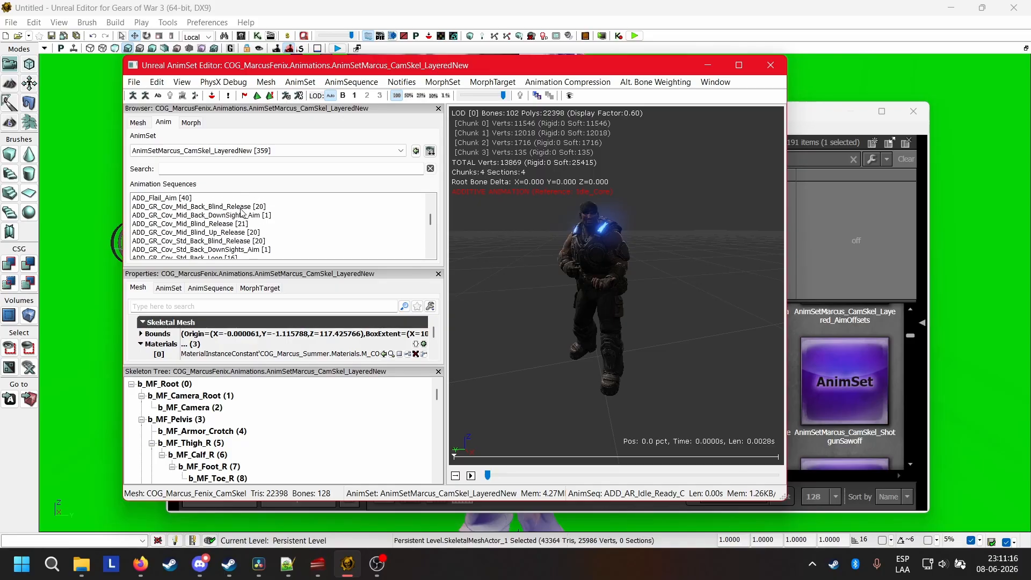
scroll(241, 213, "down", 10)
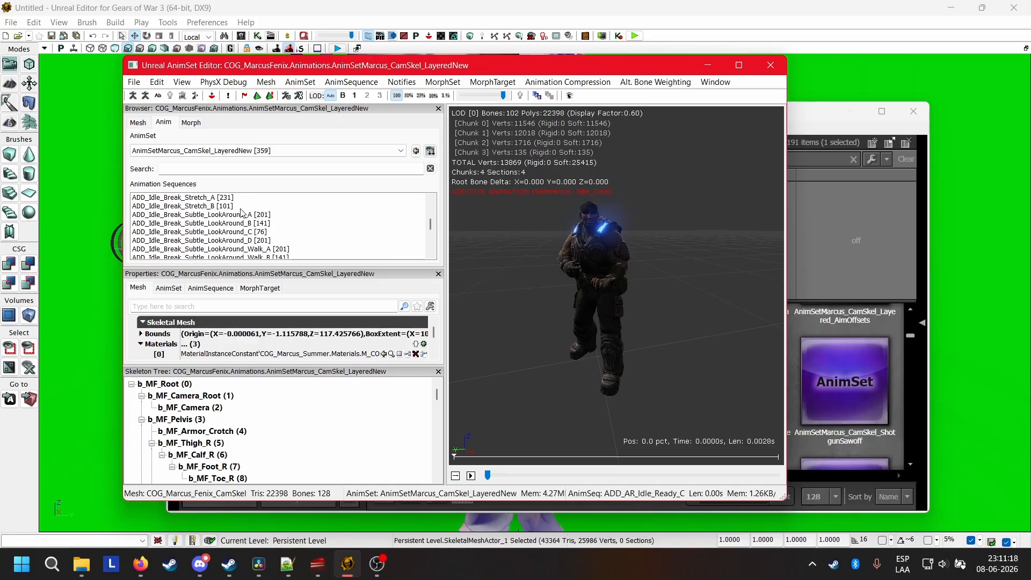
scroll(241, 213, "down", 10)
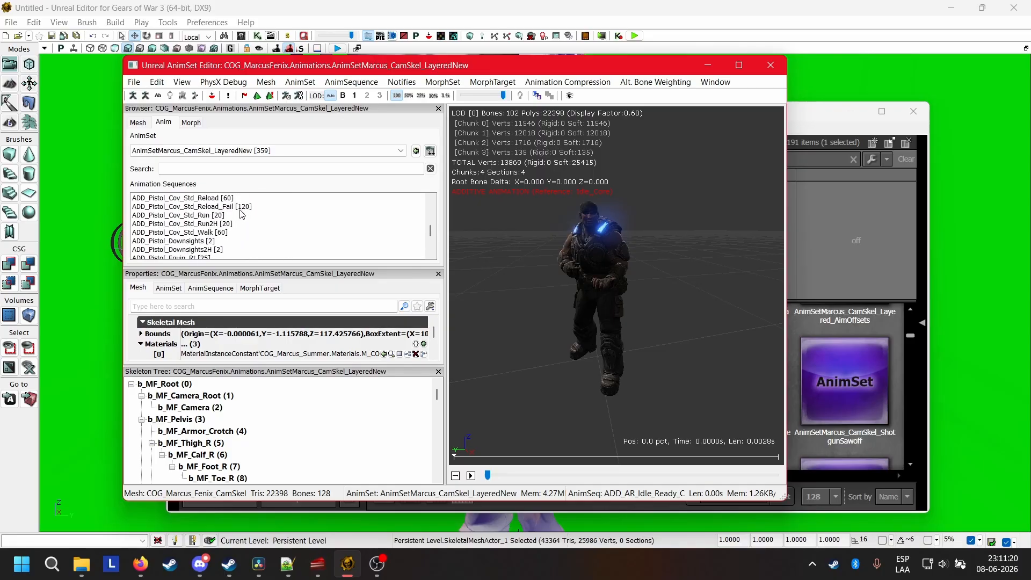
scroll(241, 213, "down", 1)
left_click_drag(431, 232, 431, 246)
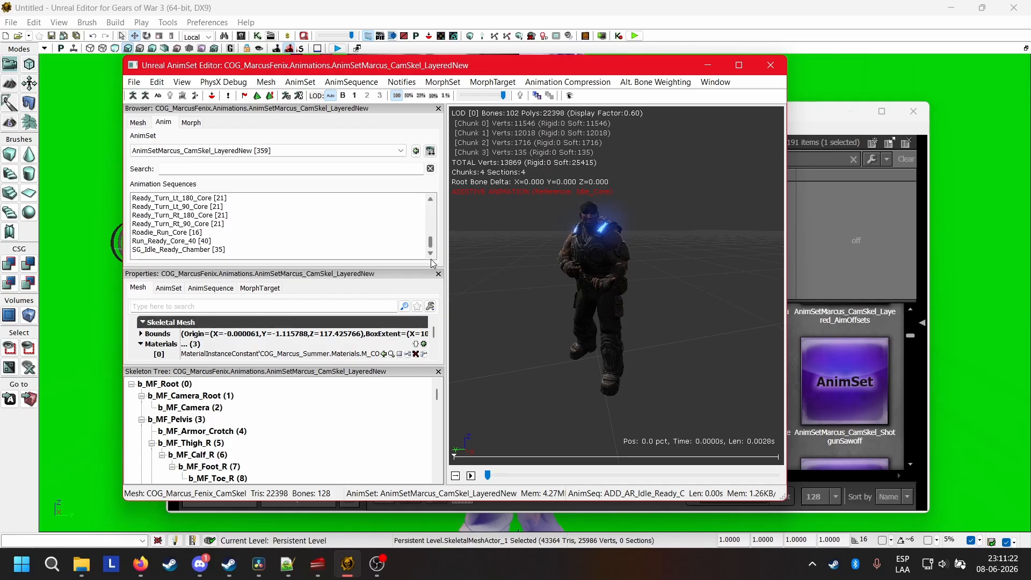
scroll(343, 231, "up", 5)
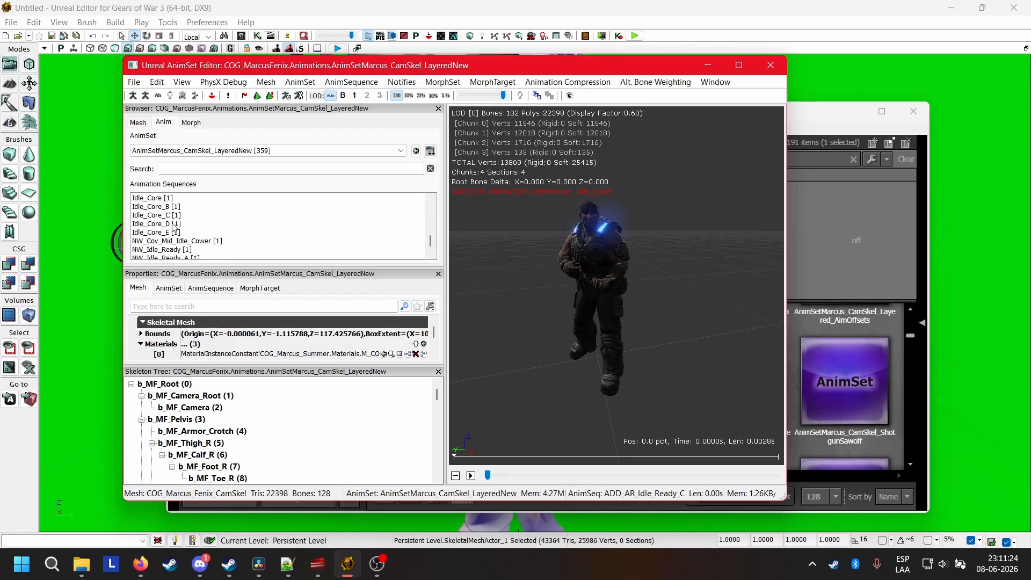
Preview the idle core poses one after another, from Idle_Core through Idle_Core_E
left_click(169, 202)
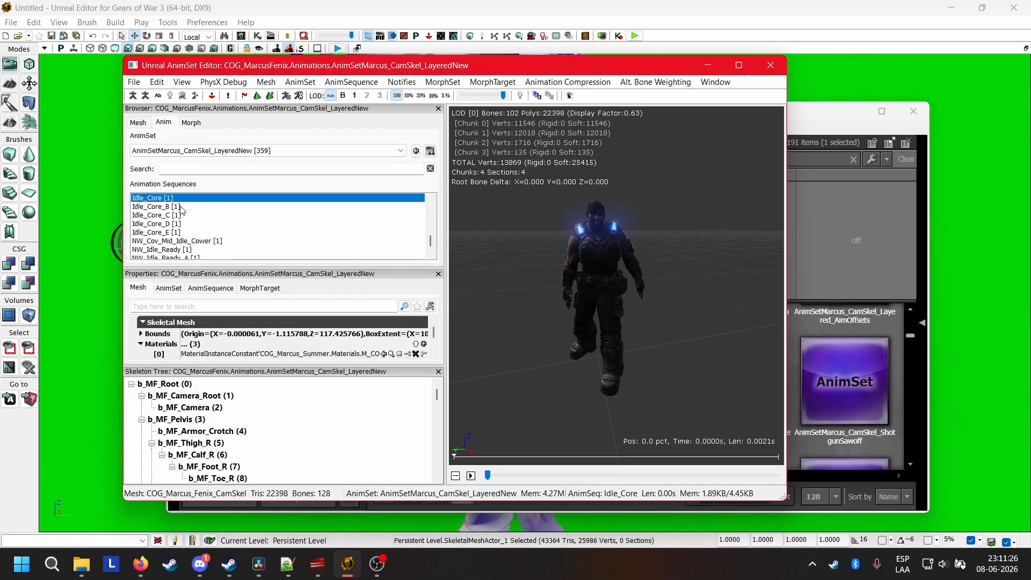
left_click(181, 208)
left_click(186, 215)
left_click(190, 223)
left_click(198, 232)
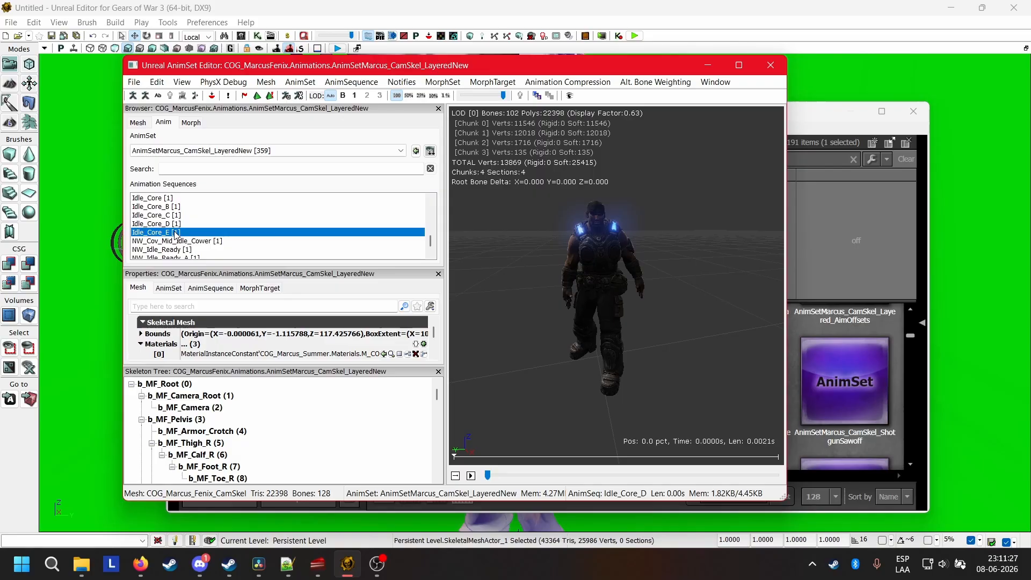
Preview NW_Cov_Mid_Idle_Cower and compare the NW_Idle_Ready poses, including the A, altA, altB and altC variants
left_click(203, 240)
scroll(189, 222, "down", 1)
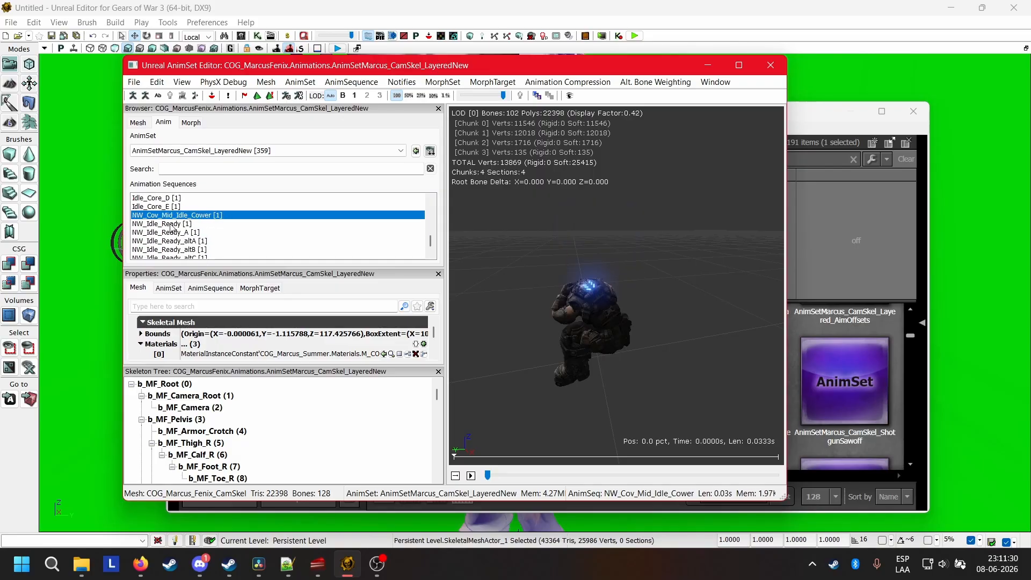
left_click(174, 223)
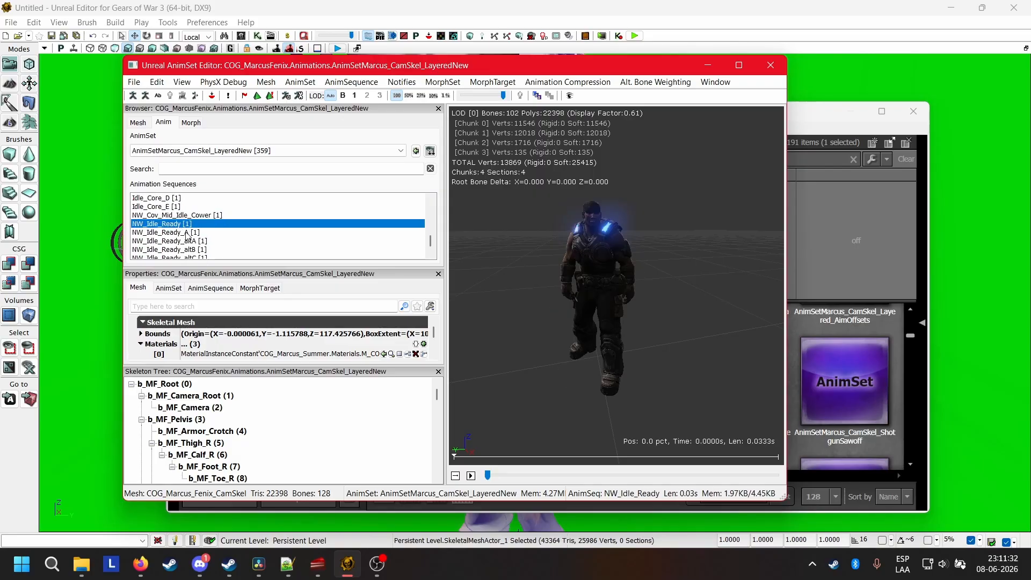
left_click(186, 233)
left_click(189, 240)
scroll(189, 241, "down", 1)
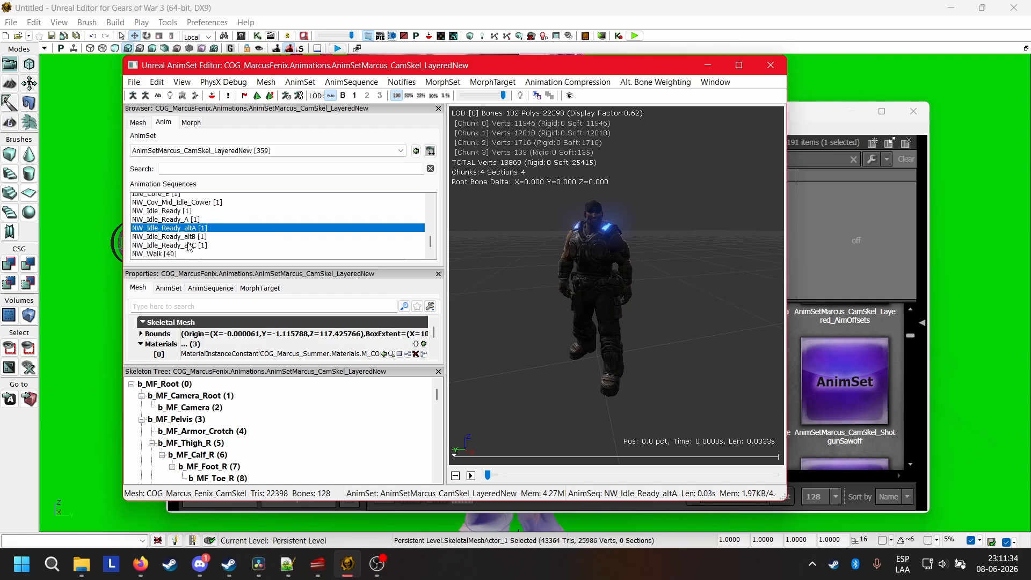
left_click(189, 225)
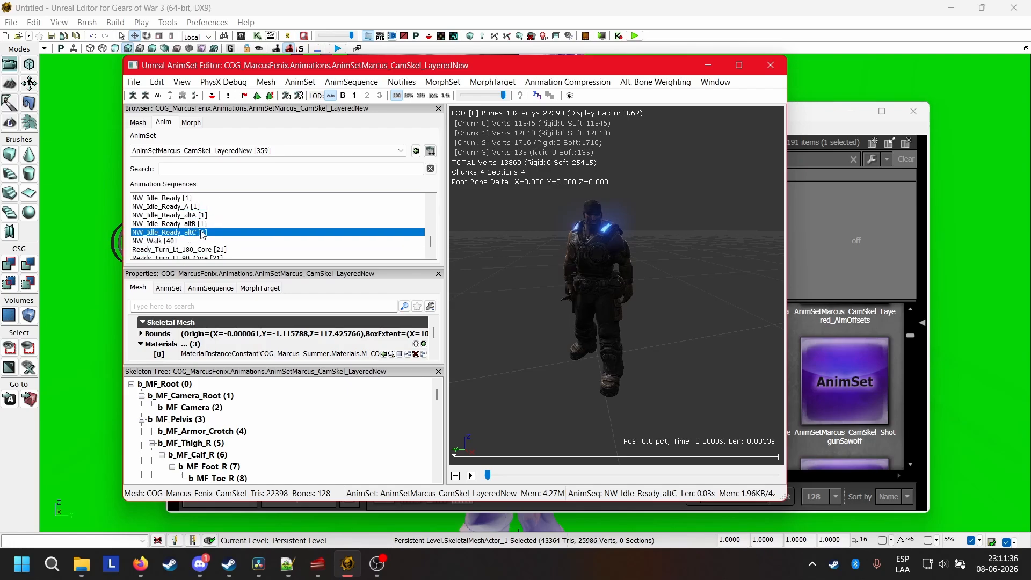
left_click(175, 224)
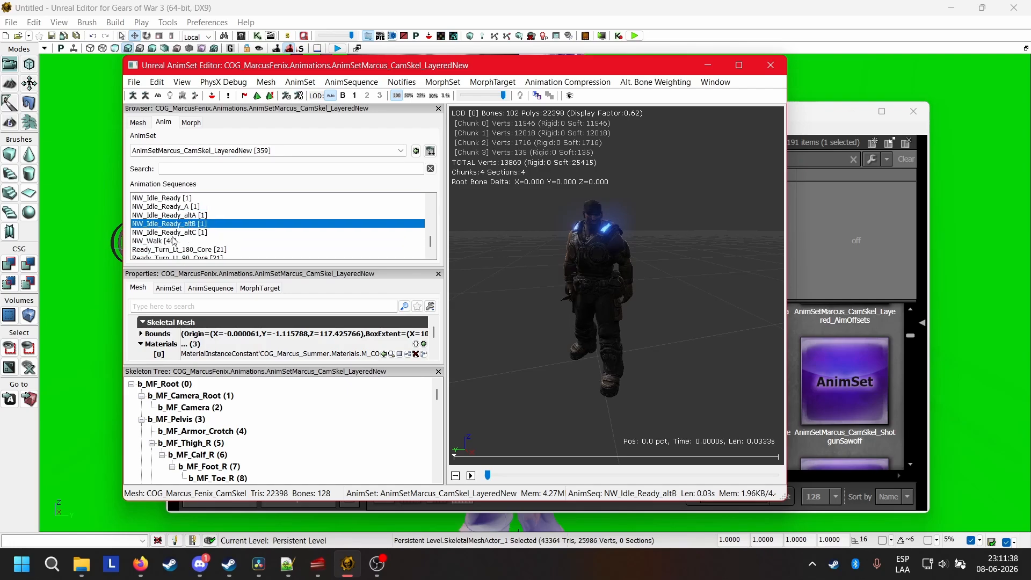
Preview the movement sequences NW_Walk, Roadie_Run_Core and Run_Ready_Core_40
left_click(174, 241)
scroll(203, 240, "down", 1)
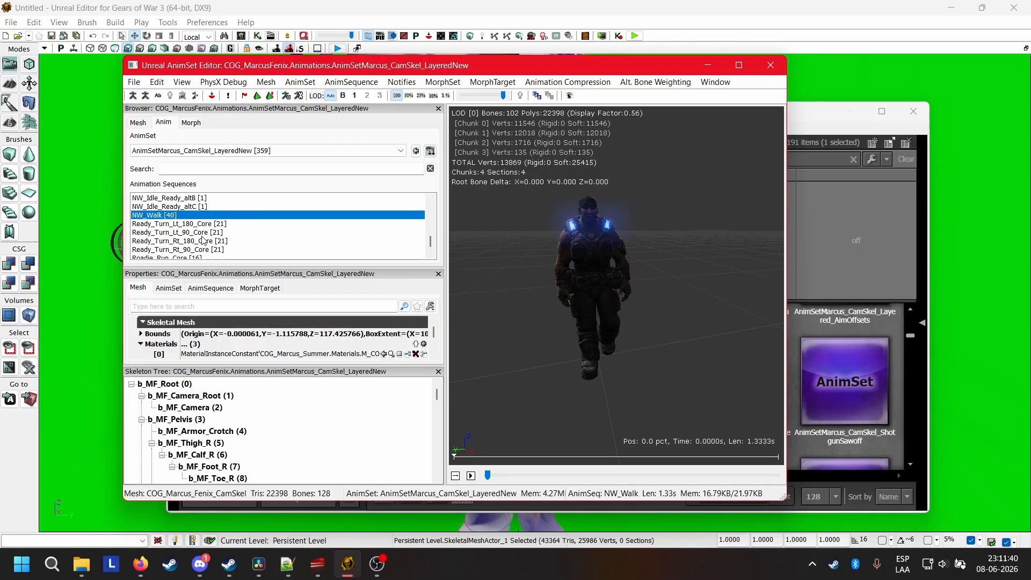
scroll(200, 229, "down", 1)
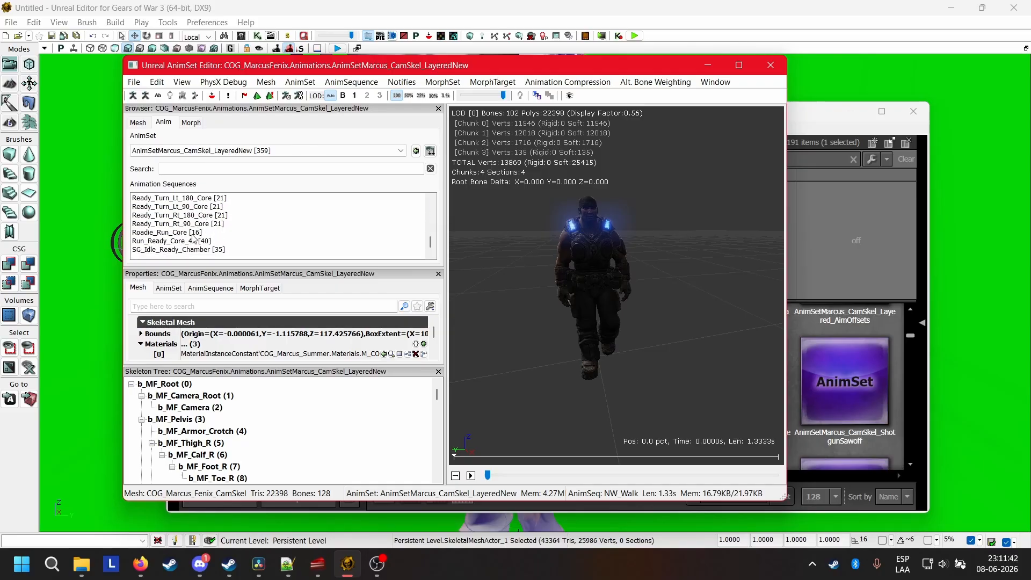
left_click(193, 235)
left_click(198, 241)
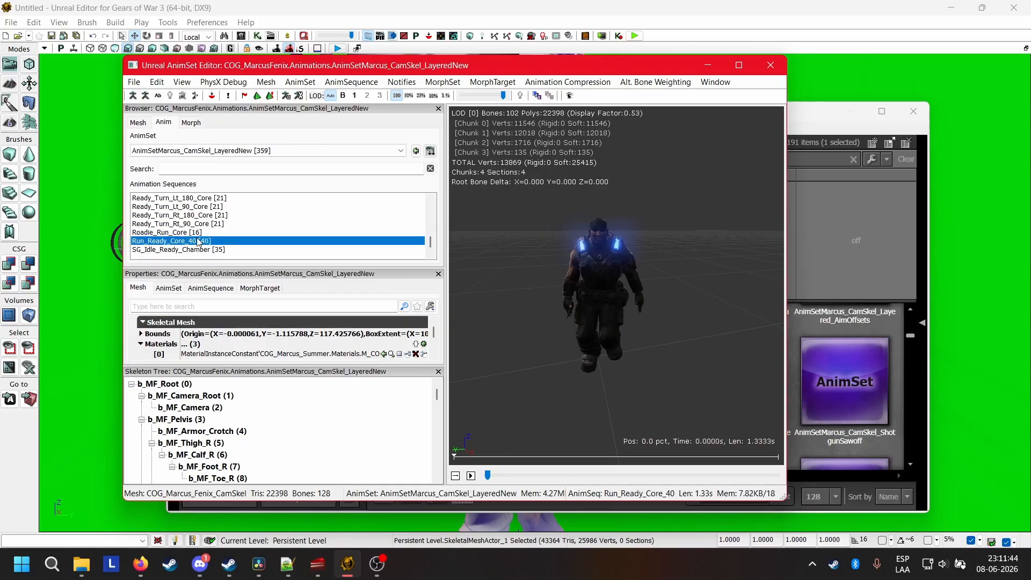
Find the Bright_Light sequence further up in the list and preview it on the character
scroll(234, 229, "up", 10)
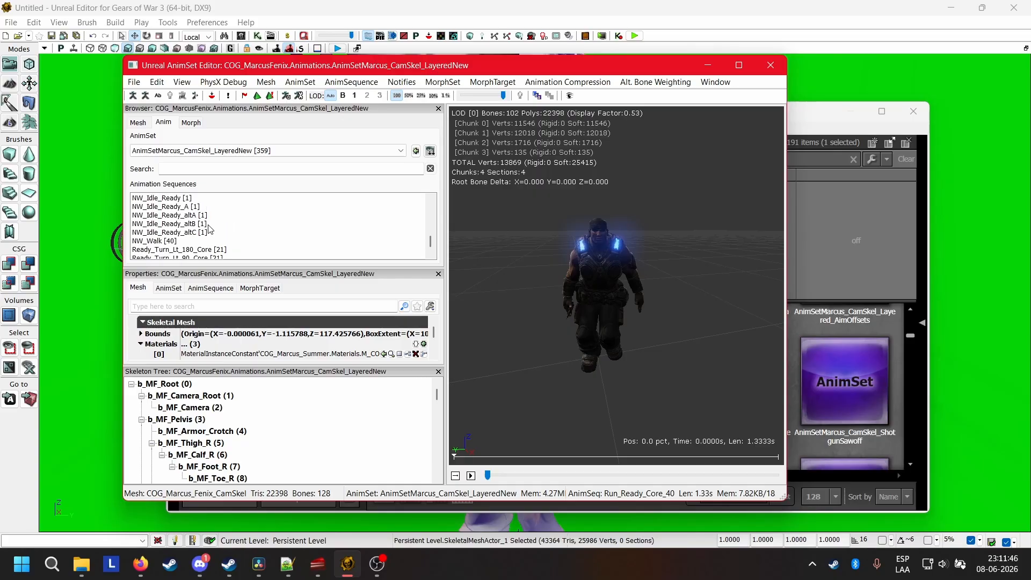
scroll(220, 220, "up", 10)
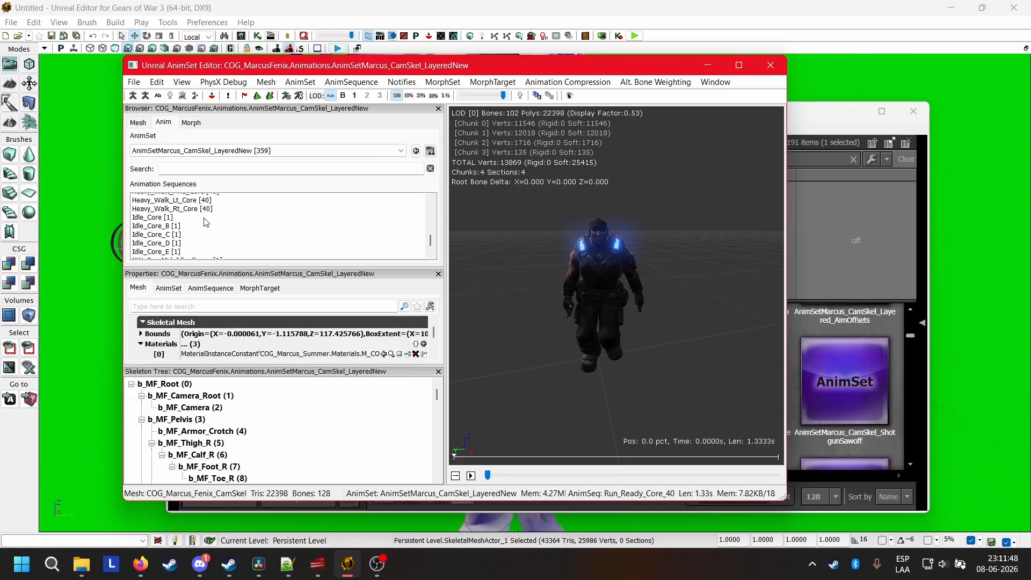
scroll(206, 221, "up", 5)
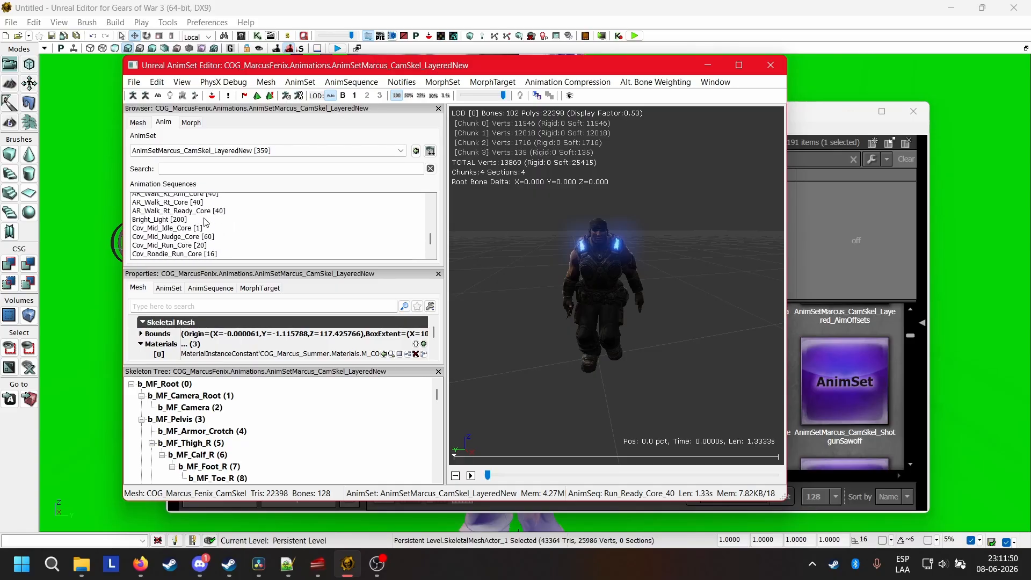
left_click(182, 232)
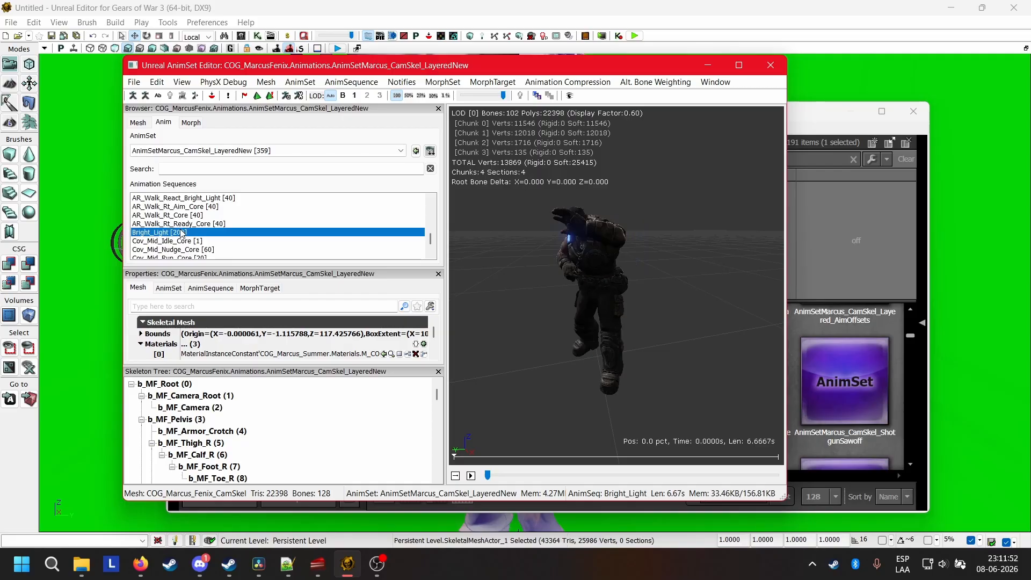
Select the NW_Idle_Ready sequence and inspect its pose in the preview
scroll(213, 229, "down", 14)
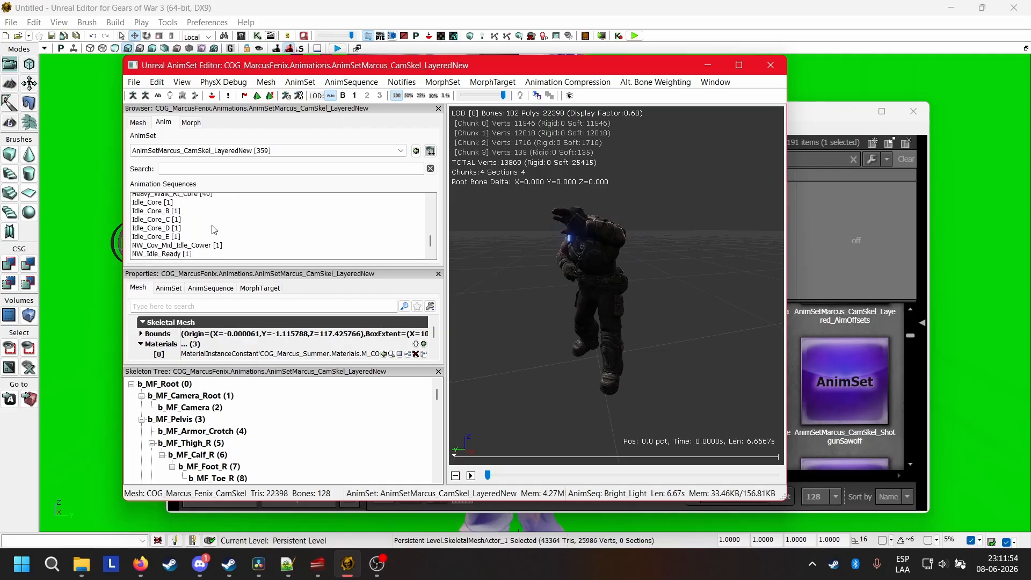
scroll(185, 235, "down", 1)
left_click(257, 224)
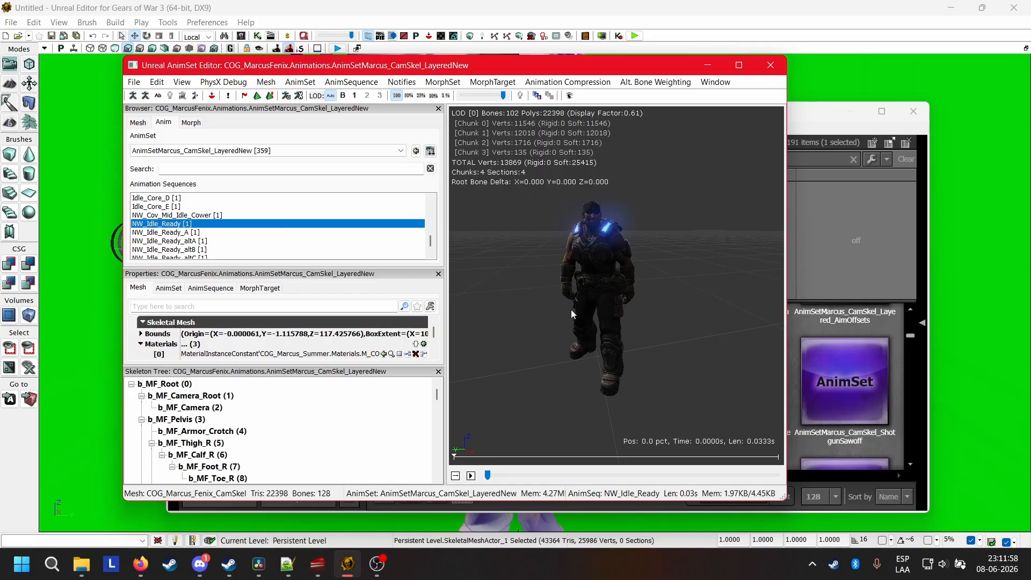
left_click_drag(570, 313, 647, 285)
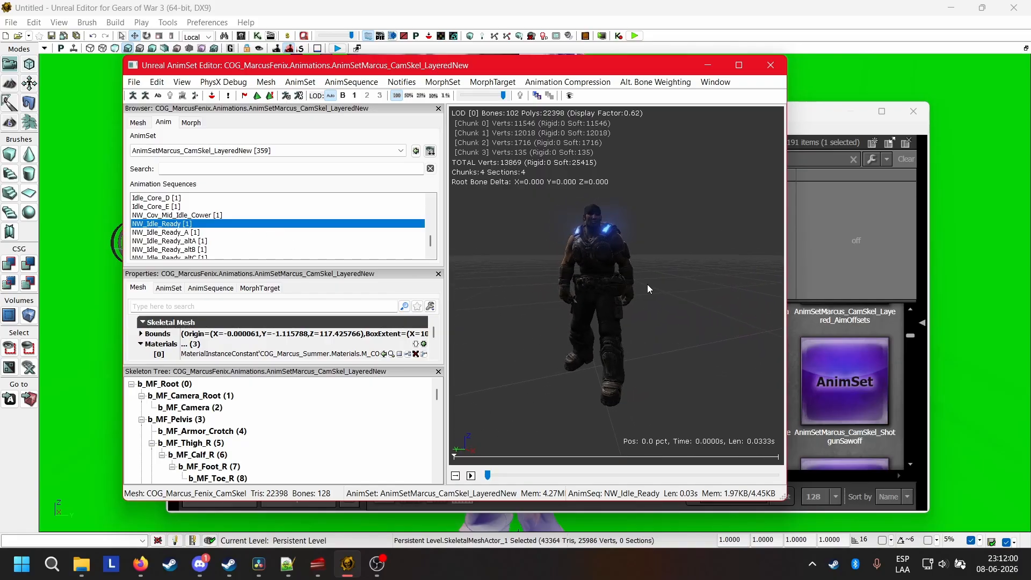
Arrange the windows so SkeletalMeshActor_1 Properties and the AnimSet Editor's sequence list are both visible, and open Anim Seq Name for editing
left_click_drag(413, 72, 248, 308)
left_click_drag(405, 111, 632, 368)
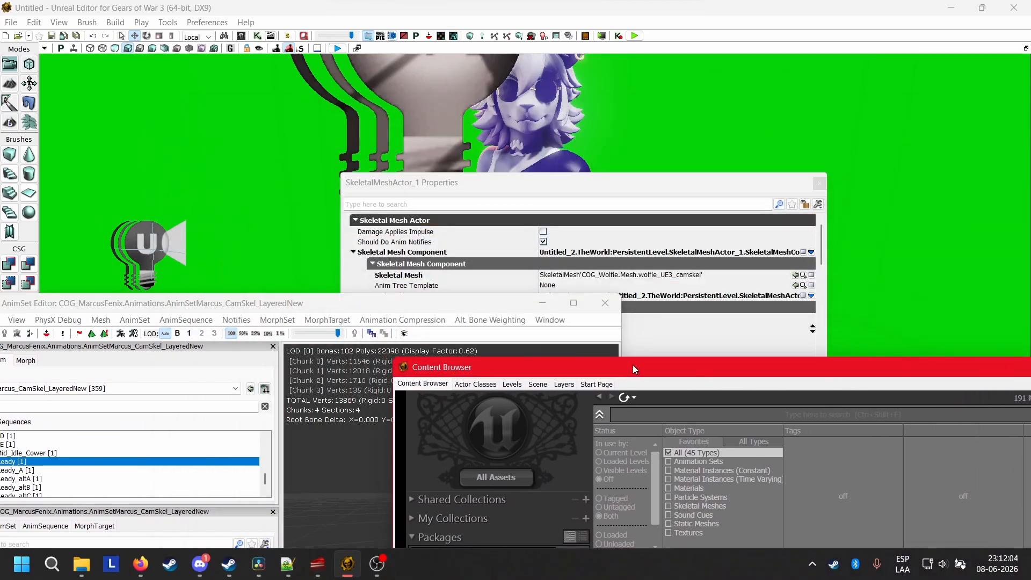
left_click_drag(477, 182, 643, 122)
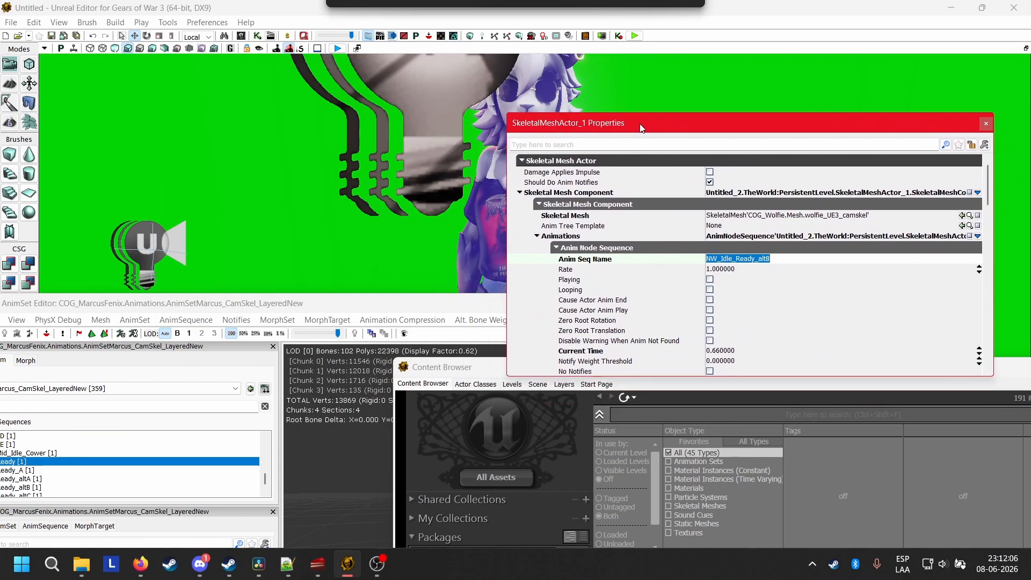
left_click_drag(253, 308, 369, 254)
left_click(779, 263)
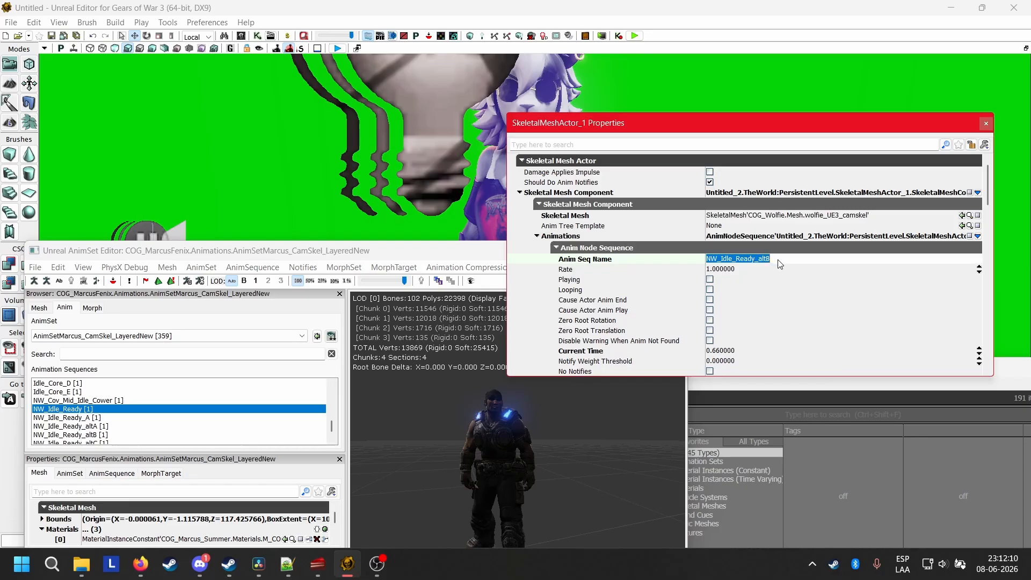
Set SkeletalMeshActor_1's Anim Seq Name to NW_Idle_Ready and inspect Wolfie's pose in the viewport
left_click(776, 262)
key("BackSpace")
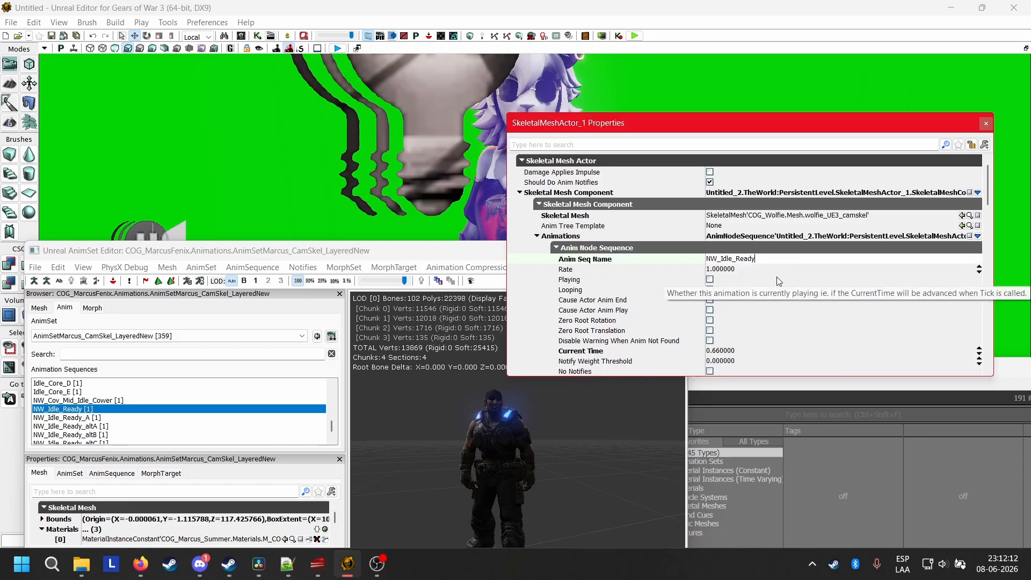
key("Return")
left_click_drag(638, 126, 596, 399)
left_click_drag(546, 258, 485, 413)
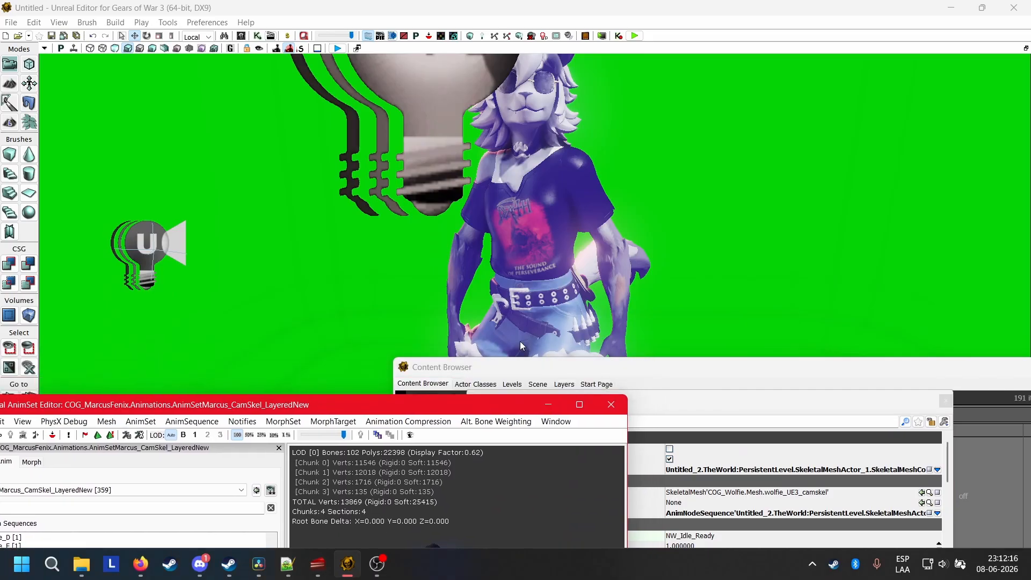
right_click_drag(491, 241, 513, 209)
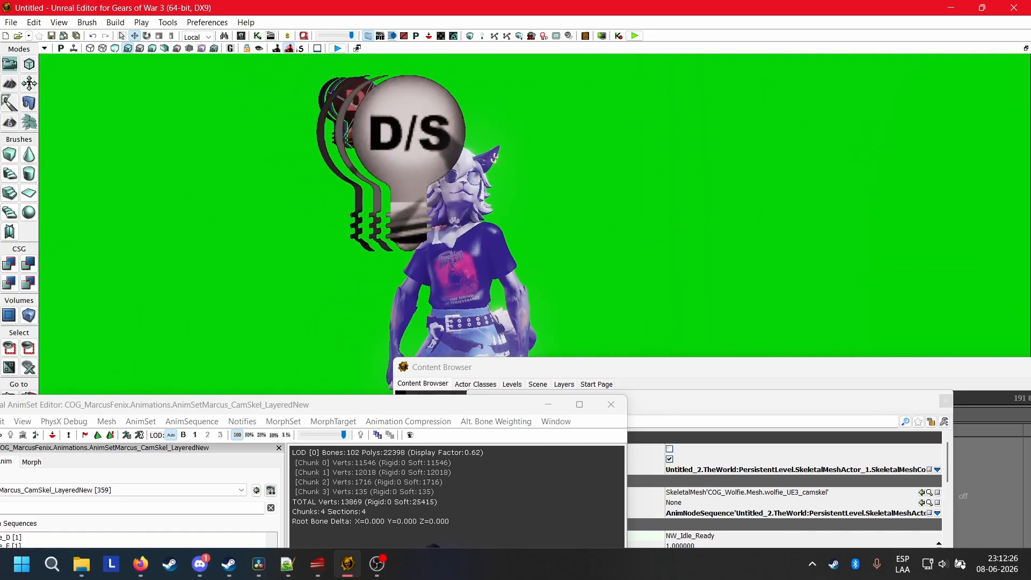
Bring the properties and AnimSet Editor windows back into view and set Anim Seq Name to NW_Idle_Ready_altA
left_click_drag(649, 373, 648, 503)
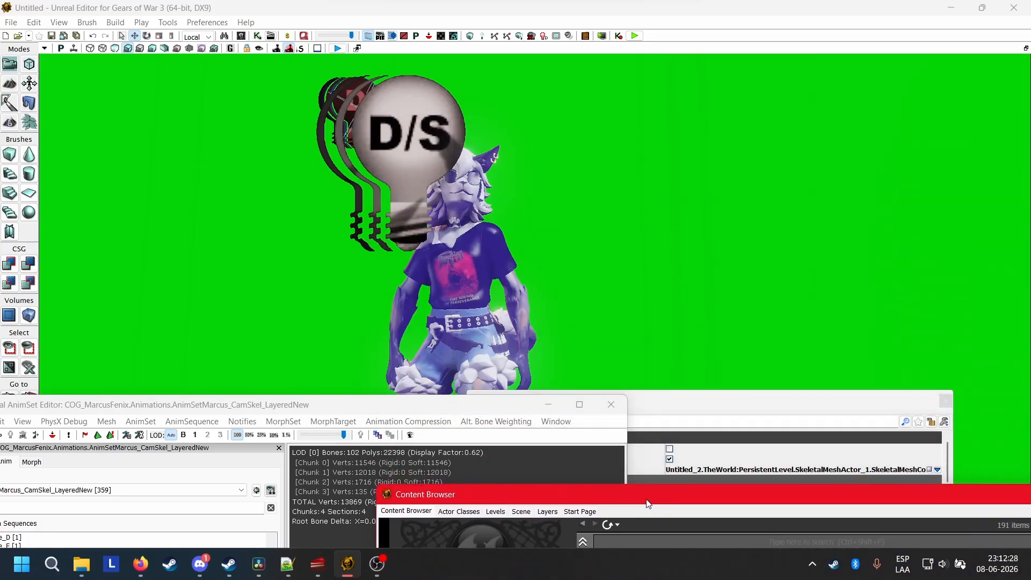
left_click_drag(681, 408, 713, 178)
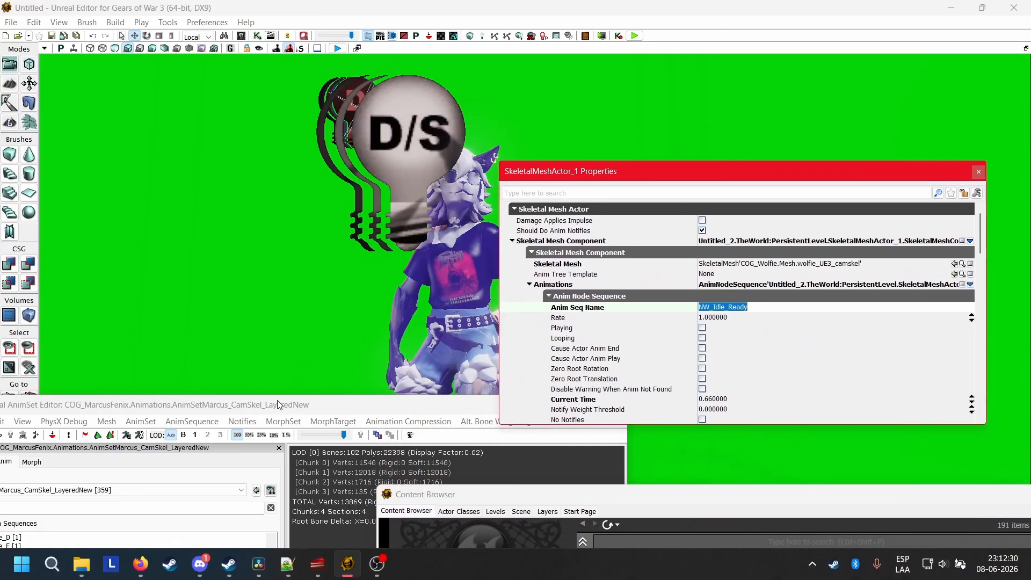
left_click_drag(279, 404, 385, 195)
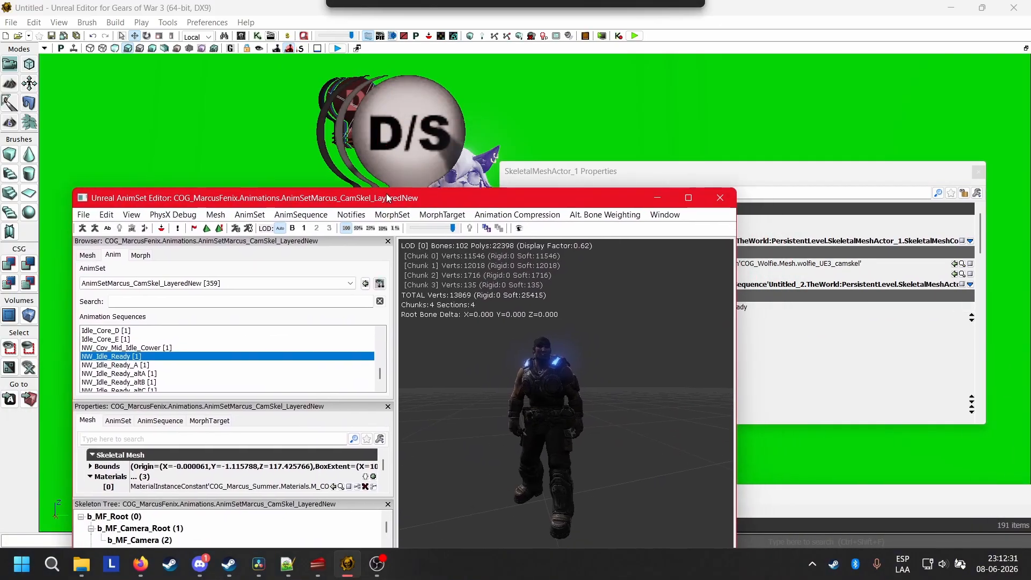
left_click(139, 365)
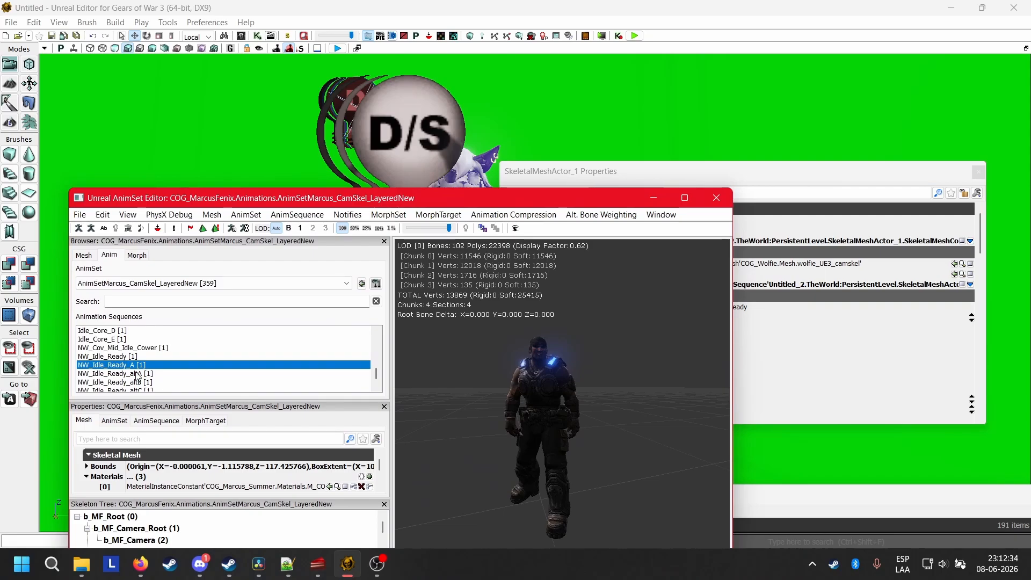
left_click(138, 374)
left_click(872, 307)
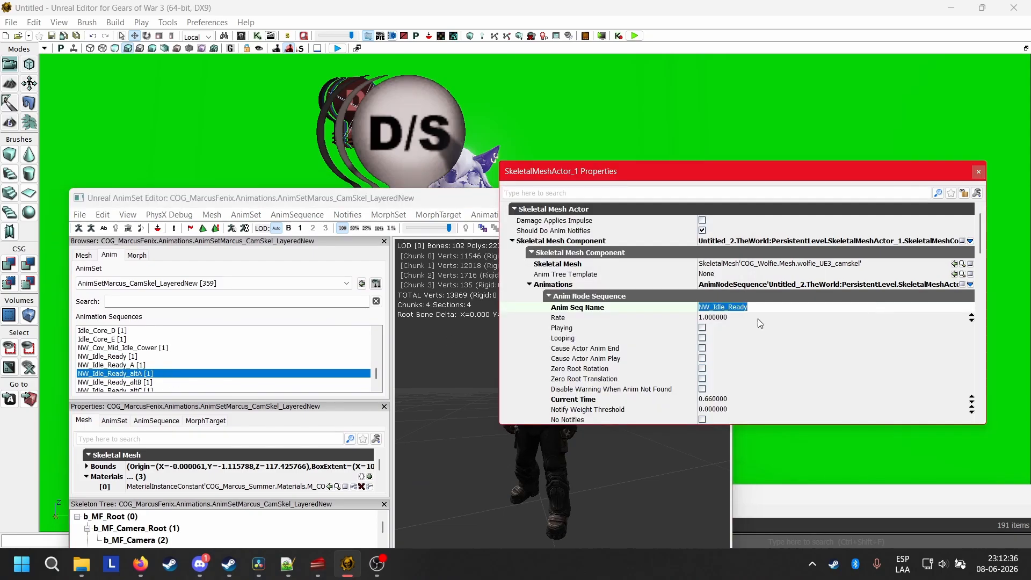
left_click(762, 306)
double_click(764, 308)
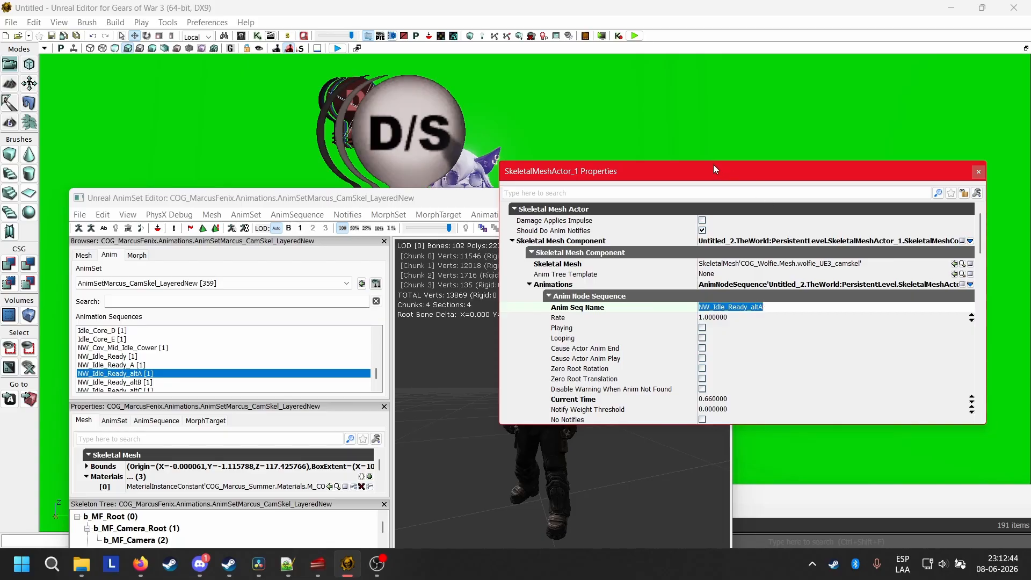
Set the animation's Current Time to 0, uncover the viewport and inspect Wolfie's pose
scroll(671, 337, "down", 1)
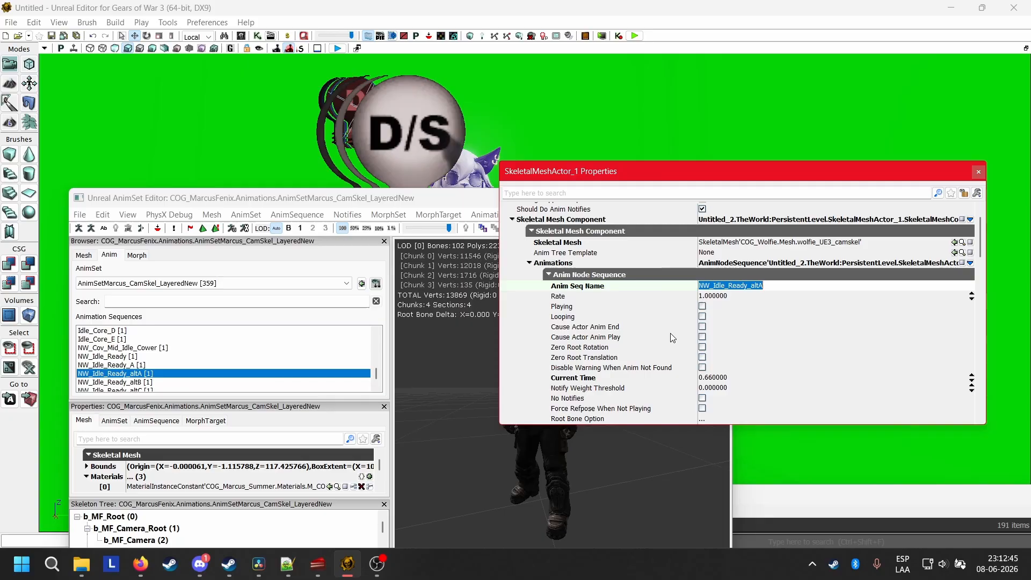
double_click(726, 378)
type("0")
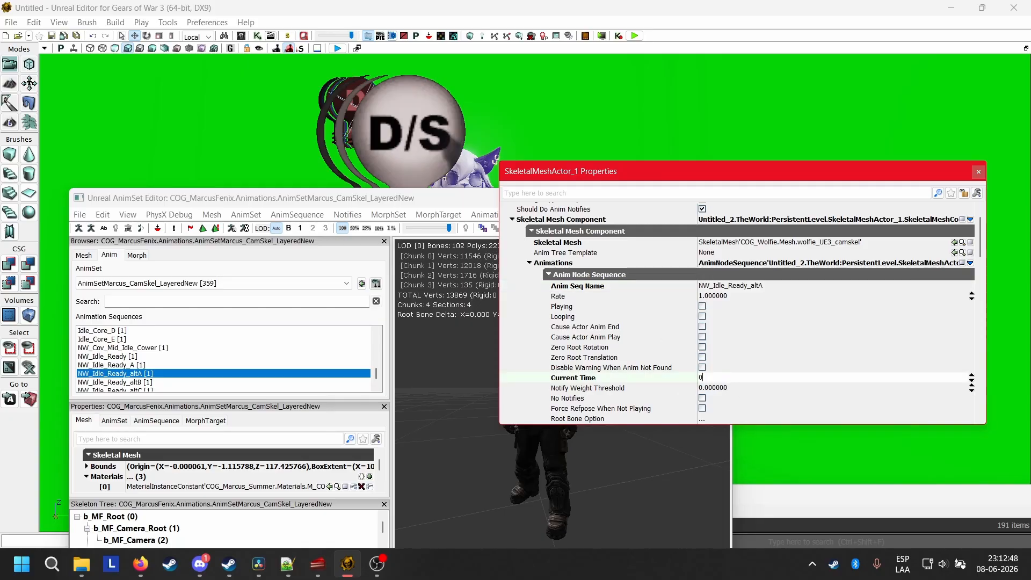
key("Return")
left_click_drag(636, 170, 744, 340)
left_click_drag(494, 195, 337, 465)
left_click_drag(502, 284, 503, 215)
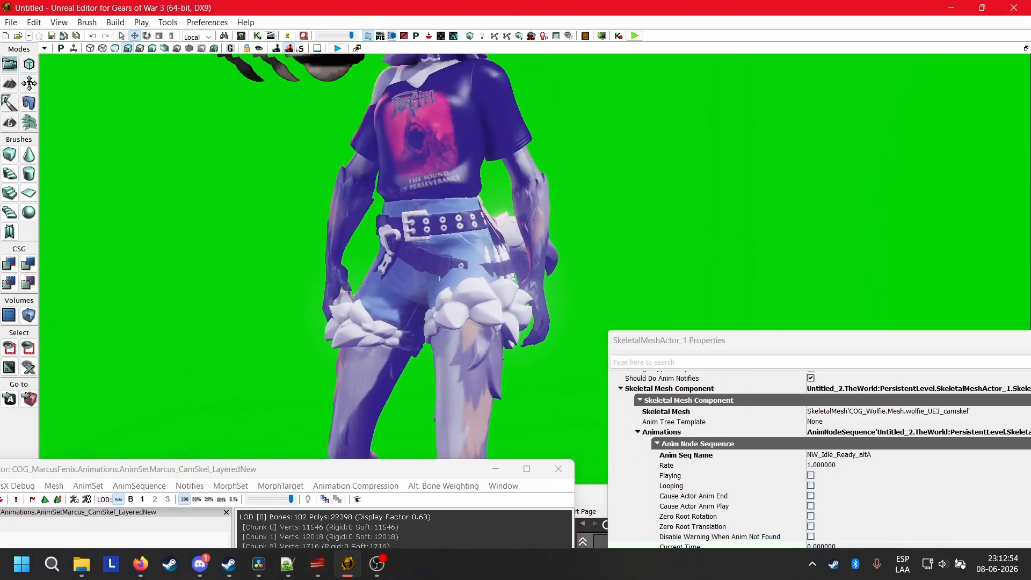
scroll(503, 269, "up", 1)
scroll(502, 268, "down", 3)
right_click_drag(502, 268, 502, 324)
scroll(503, 269, "up", 2)
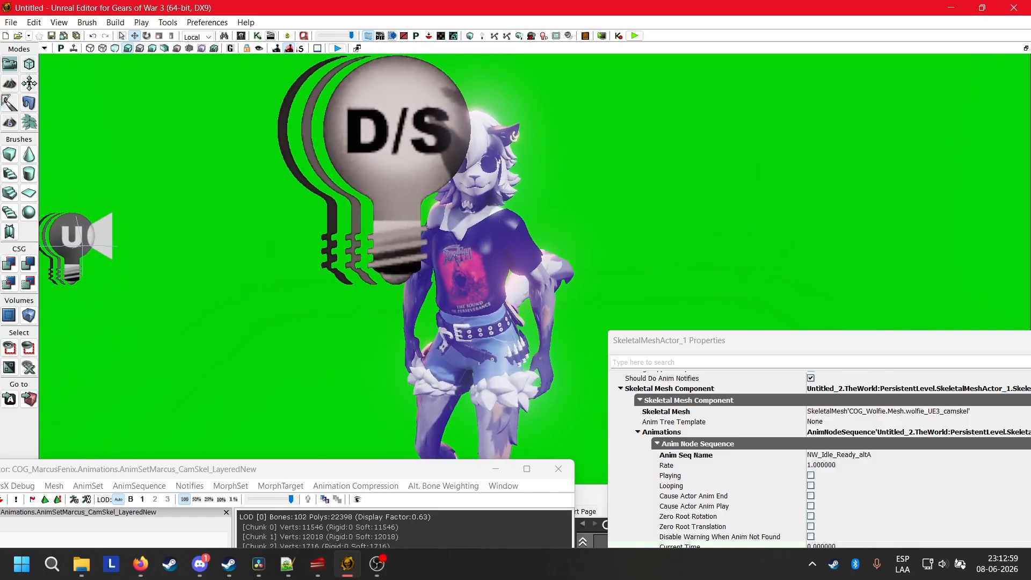
Change Anim Seq Name in the Anim Node Sequence settings to NW_Idle_Ready_altC
left_click(888, 446)
left_click(876, 452)
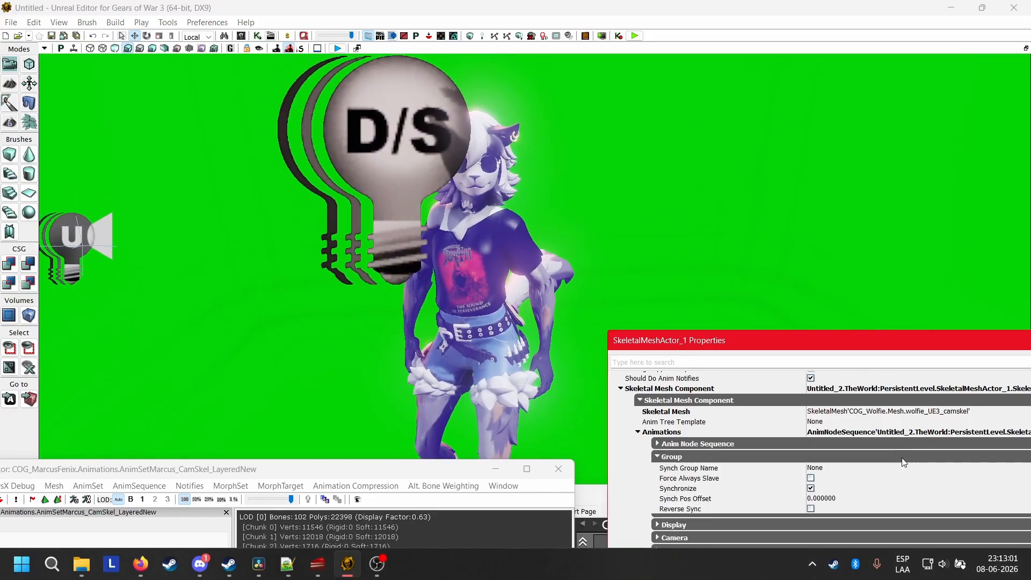
left_click(845, 452)
left_click(796, 443)
left_click(865, 455)
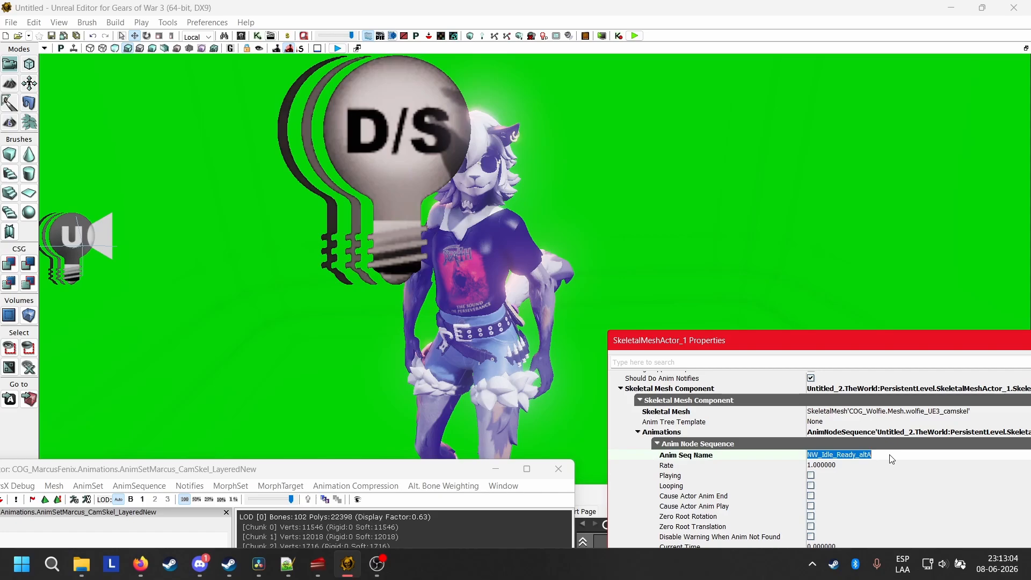
left_click(891, 459)
key("Return")
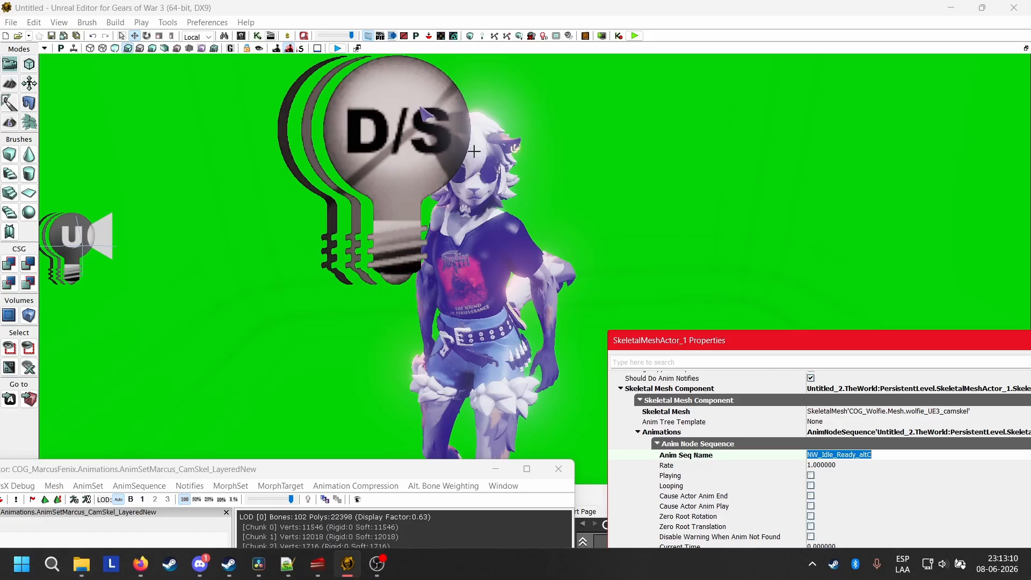
Select CameraActor_0, lock it to the viewport camera and frame Wolfie from the front
left_click_drag(575, 184, 558, 214)
right_click_drag(559, 215, 630, 260)
left_click(459, 256)
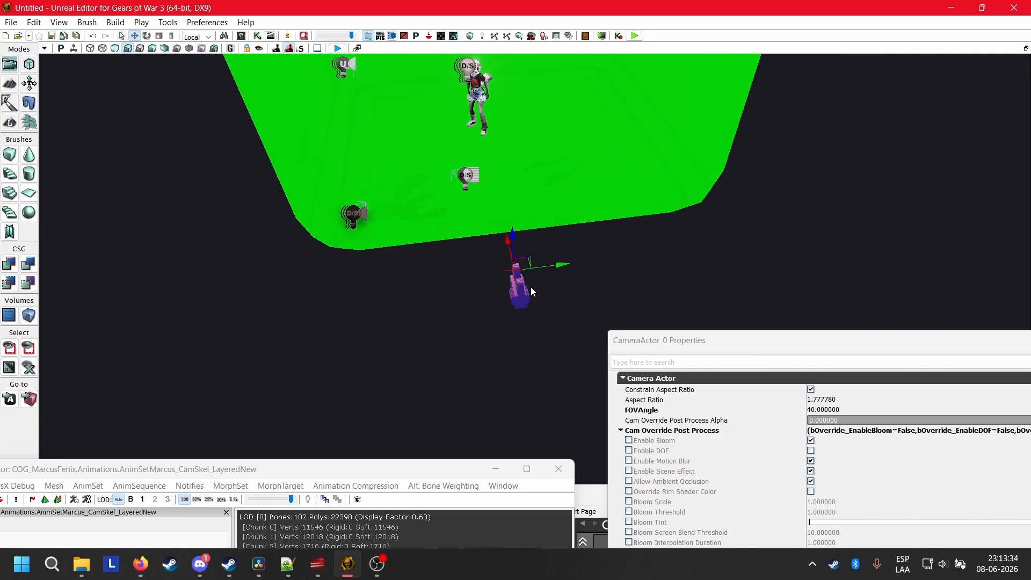
left_click(260, 49)
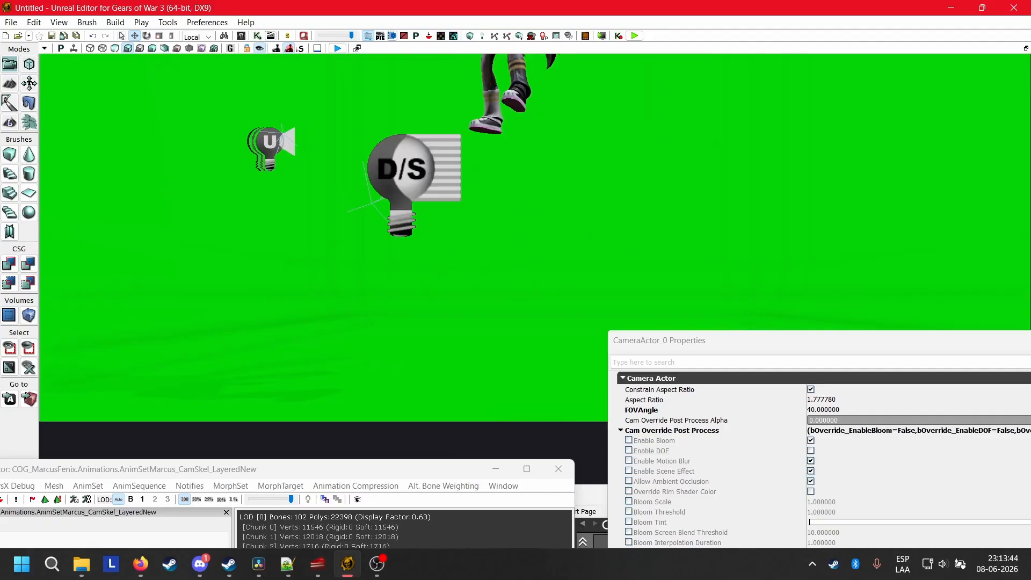
right_click_drag(534, 256, 550, 229)
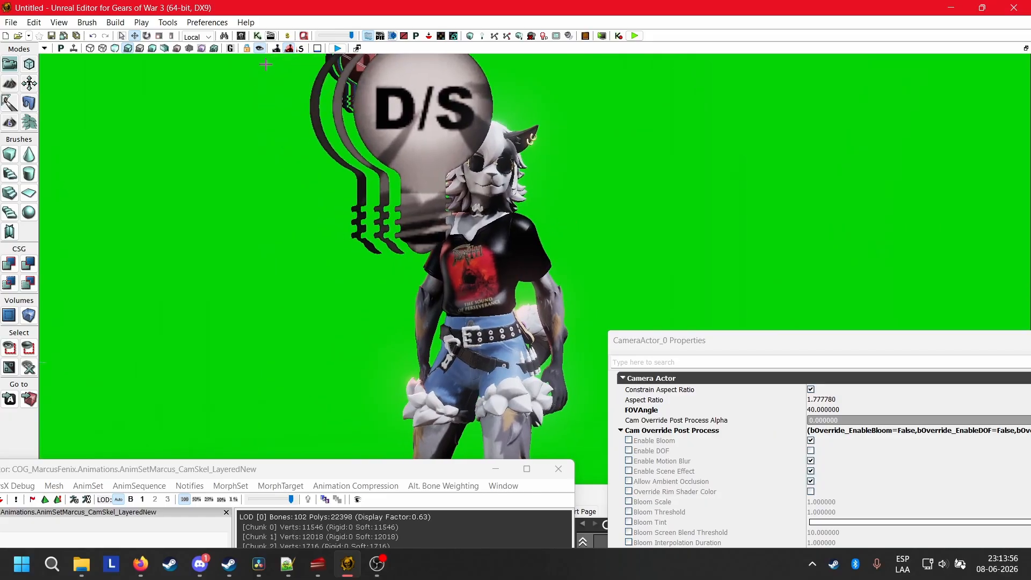
Turn on Game View to hide the light icons, and clear the floating windows away from the viewport
left_click(231, 48)
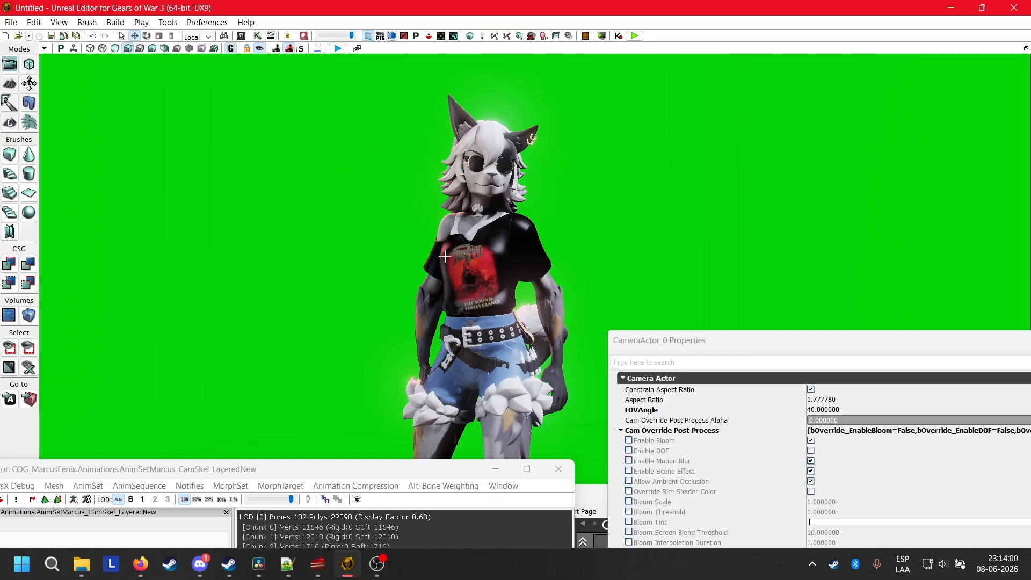
left_click_drag(694, 339, 423, 132)
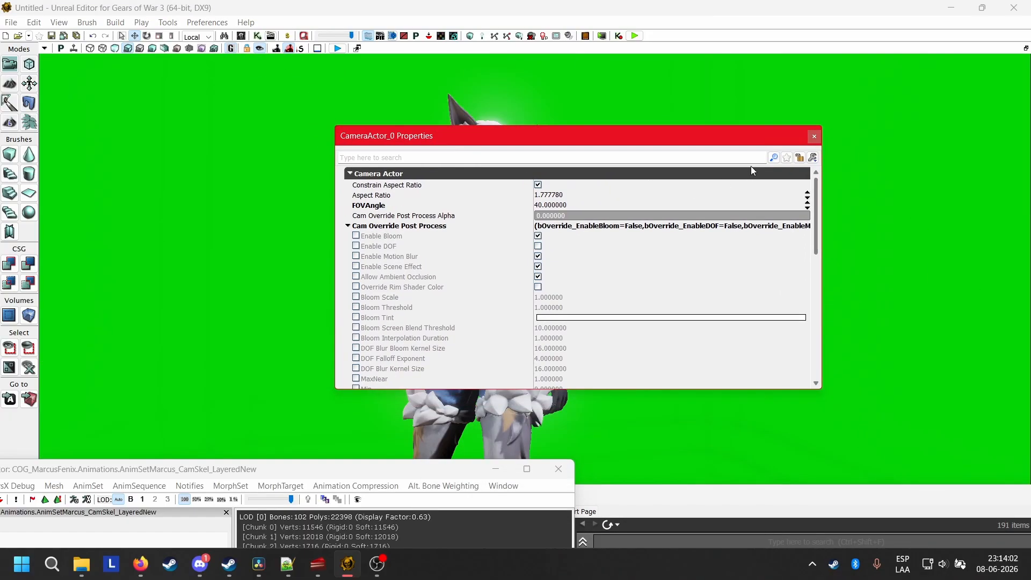
left_click(812, 138)
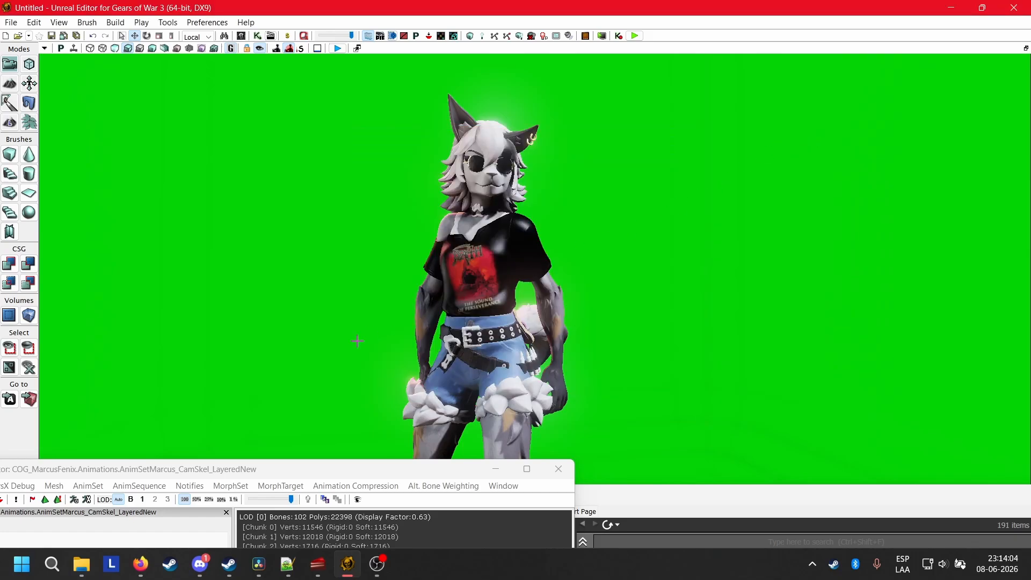
left_click_drag(213, 476, 425, 119)
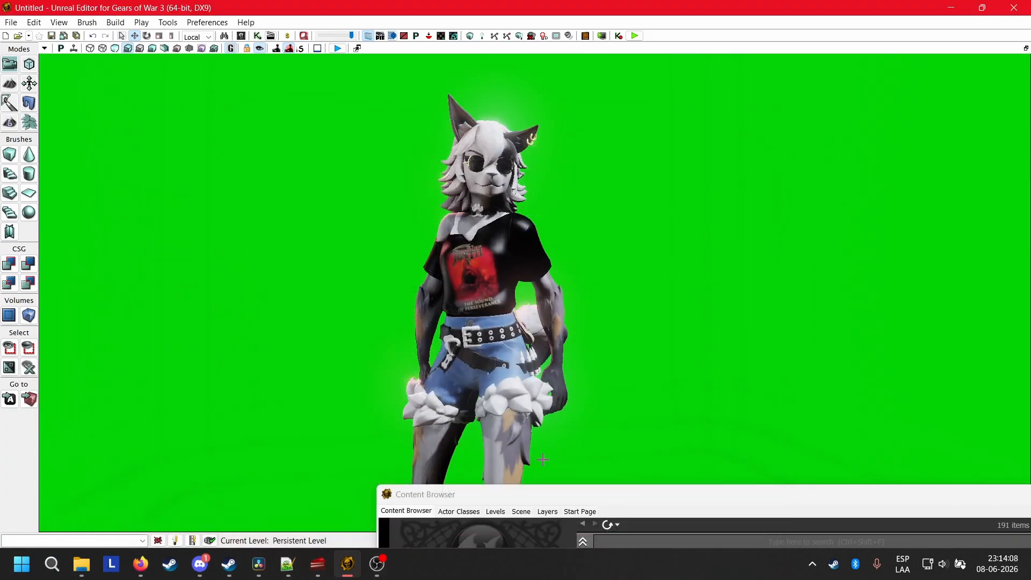
left_click_drag(504, 496, 931, 539)
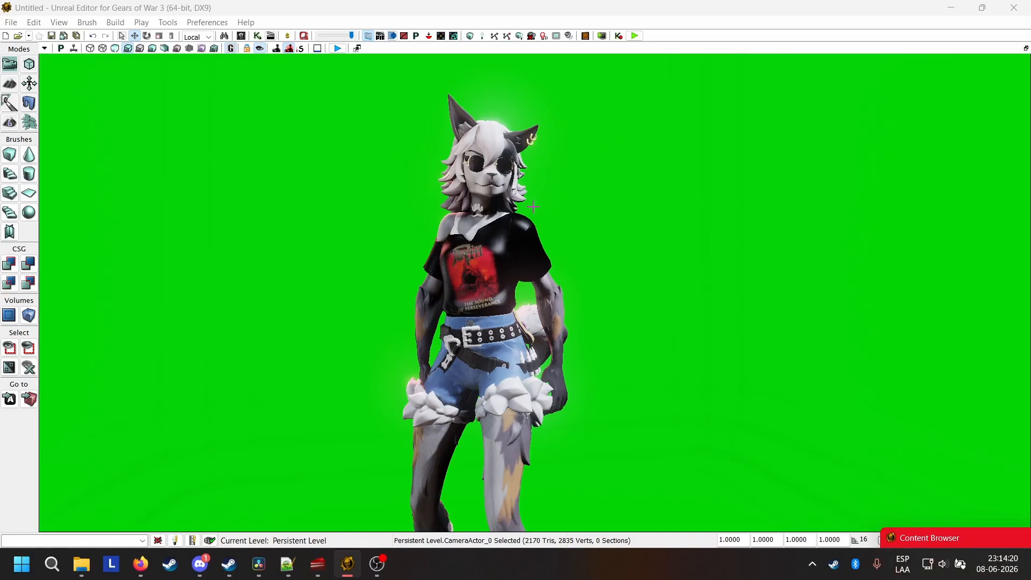
Capture a rectangular screenshot of Wolfie in the viewport and dismiss the capture notification
key("super+shift+s")
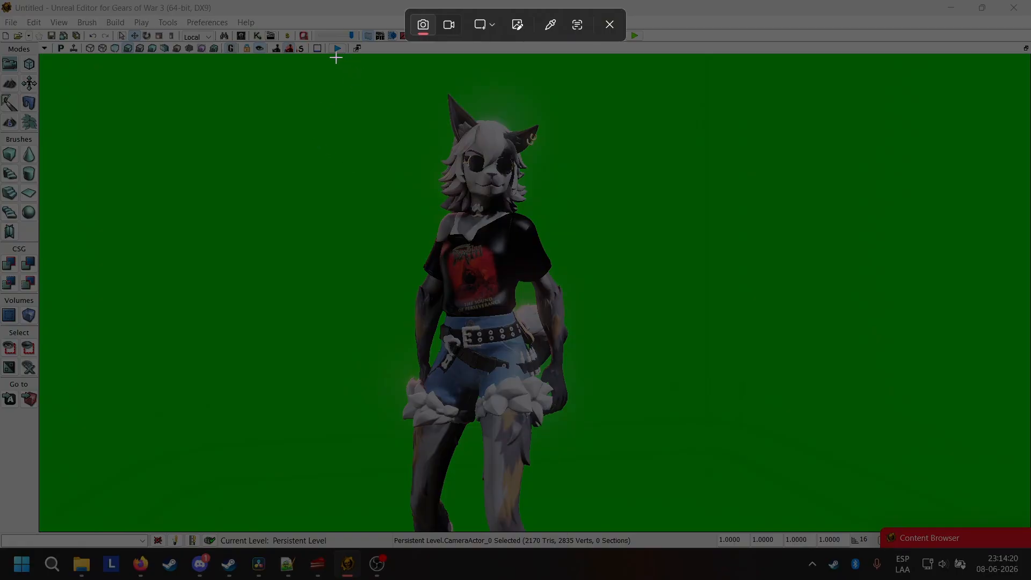
left_click_drag(336, 57, 623, 529)
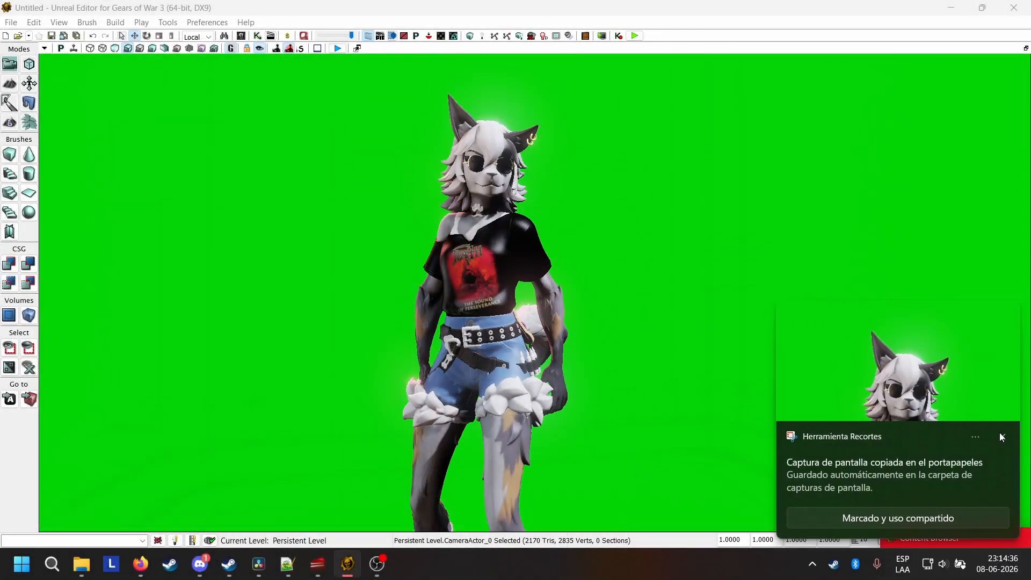
left_click(1001, 437)
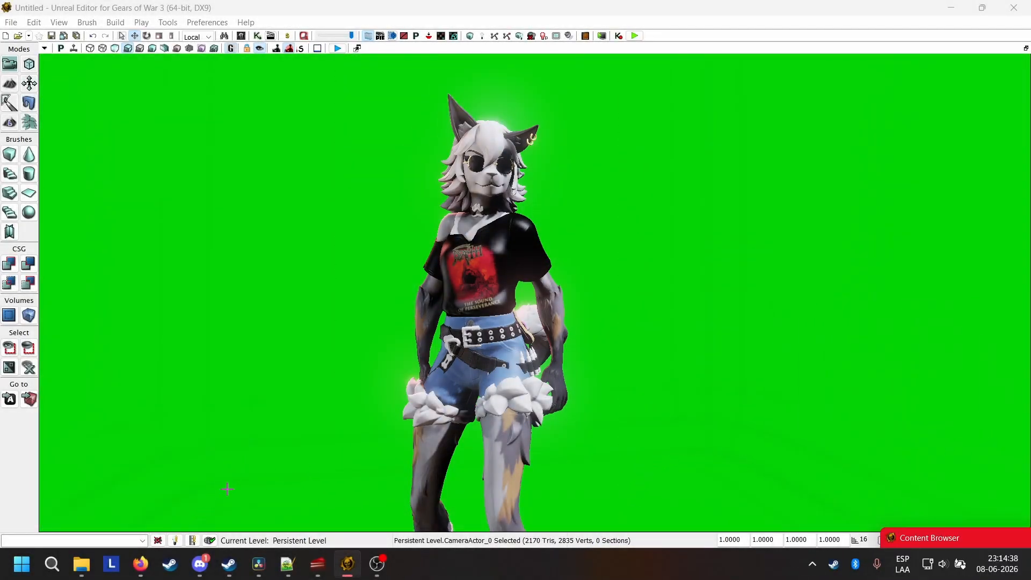
Open Paint.NET and create a new image 832 pixels wide and 1088 pixels high
left_click(51, 563)
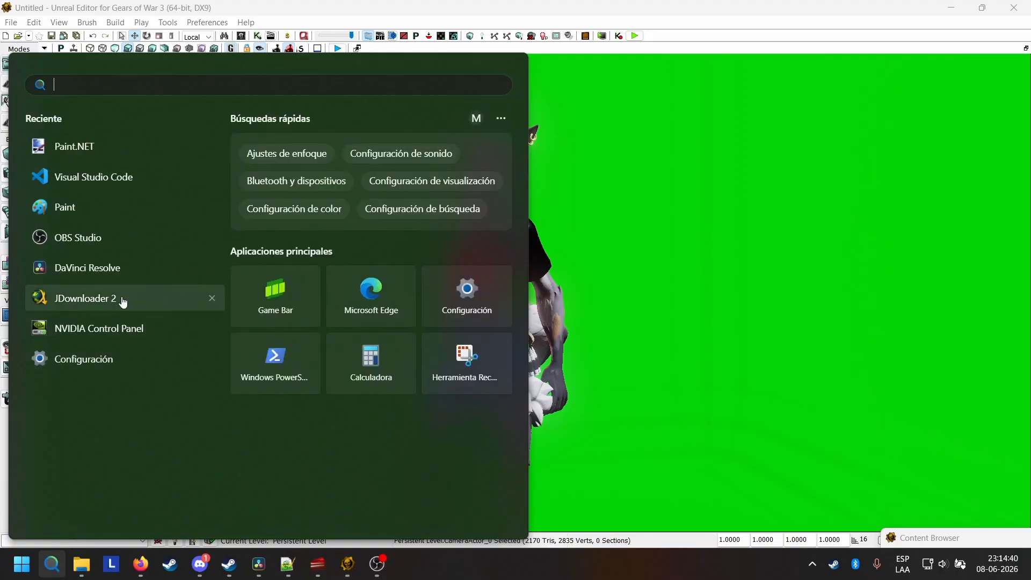
left_click(121, 159)
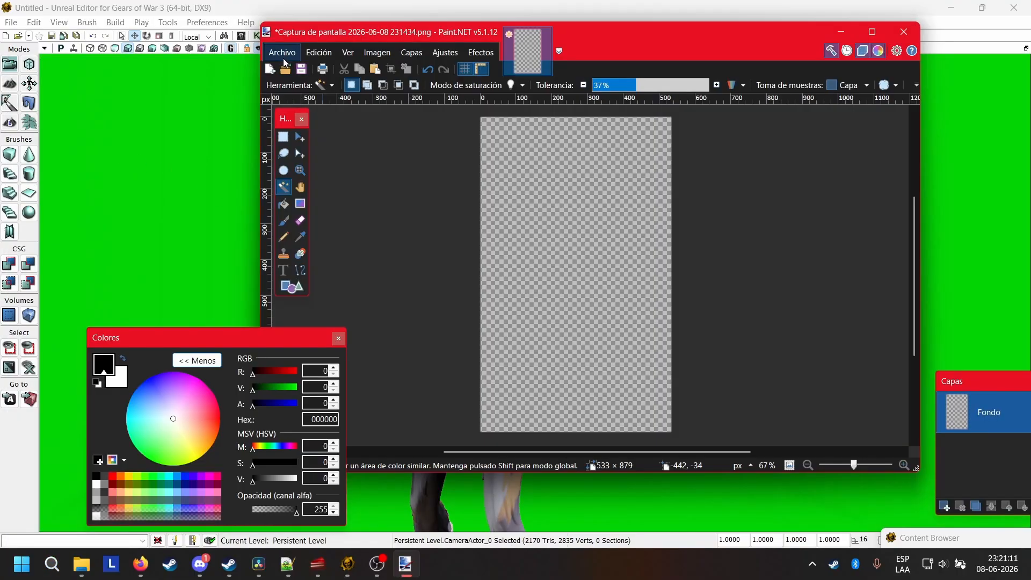
left_click(281, 54)
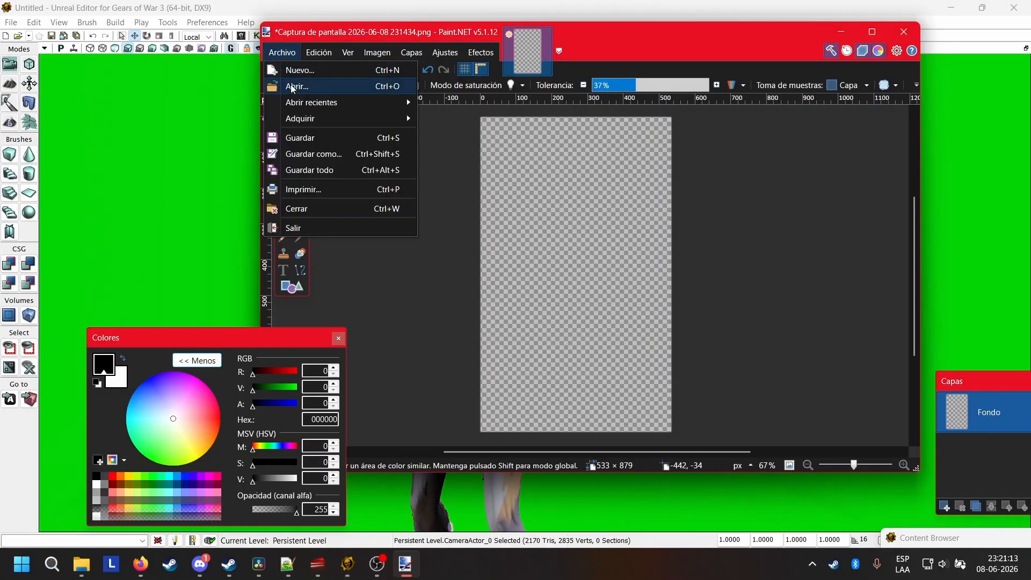
left_click(296, 70)
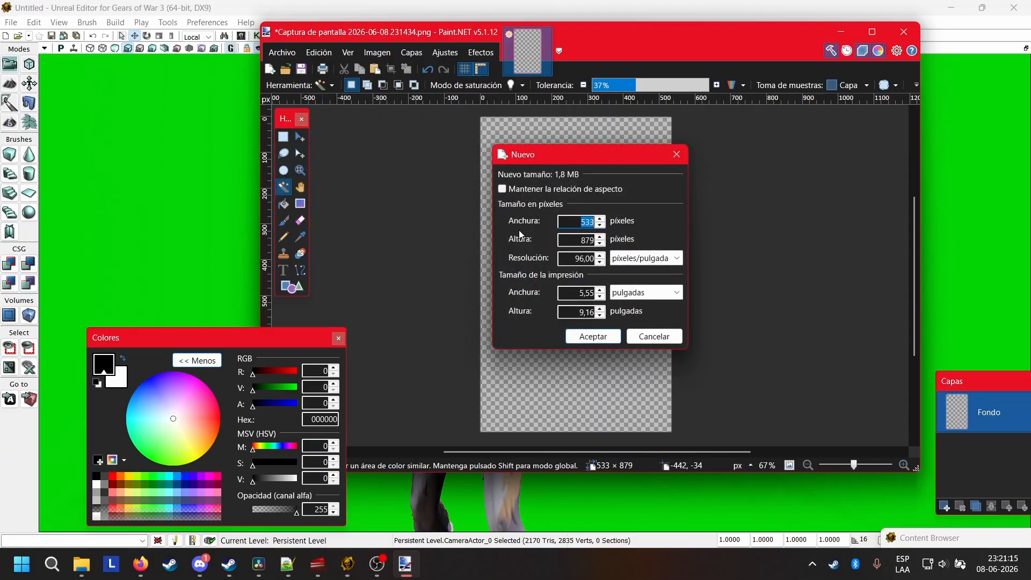
key("BackSpace")
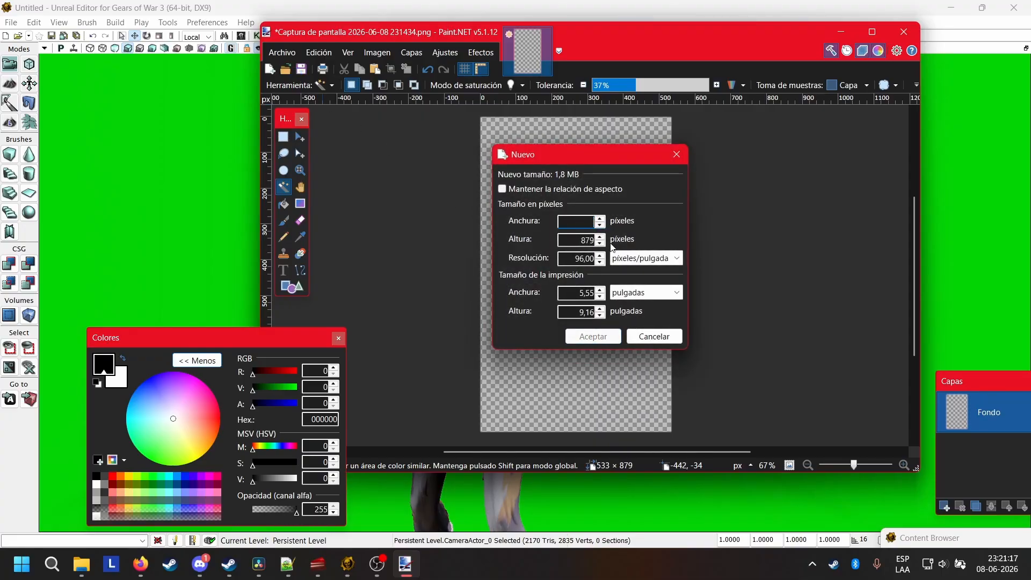
type("832")
left_click_drag(580, 240, 590, 241)
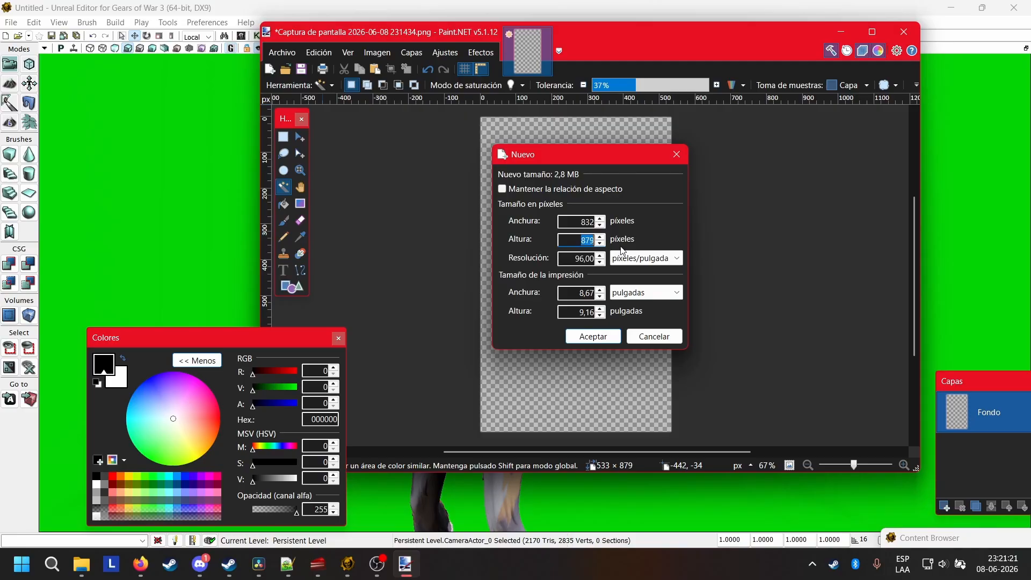
type("1088")
left_click(594, 336)
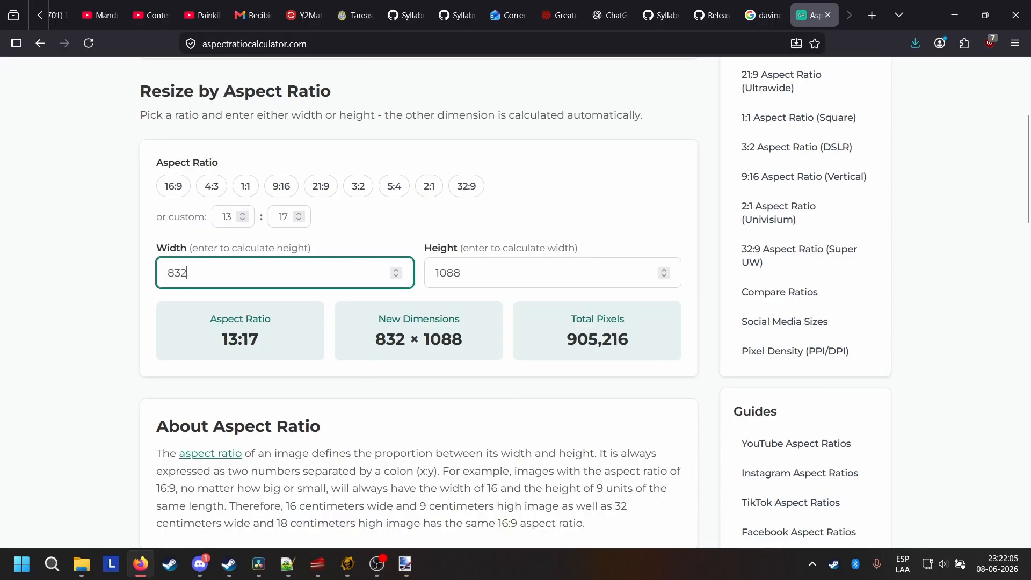
In the browser's aspect ratio calculator, highlight the New Dimensions value 832 × 1088
left_click_drag(376, 338, 461, 358)
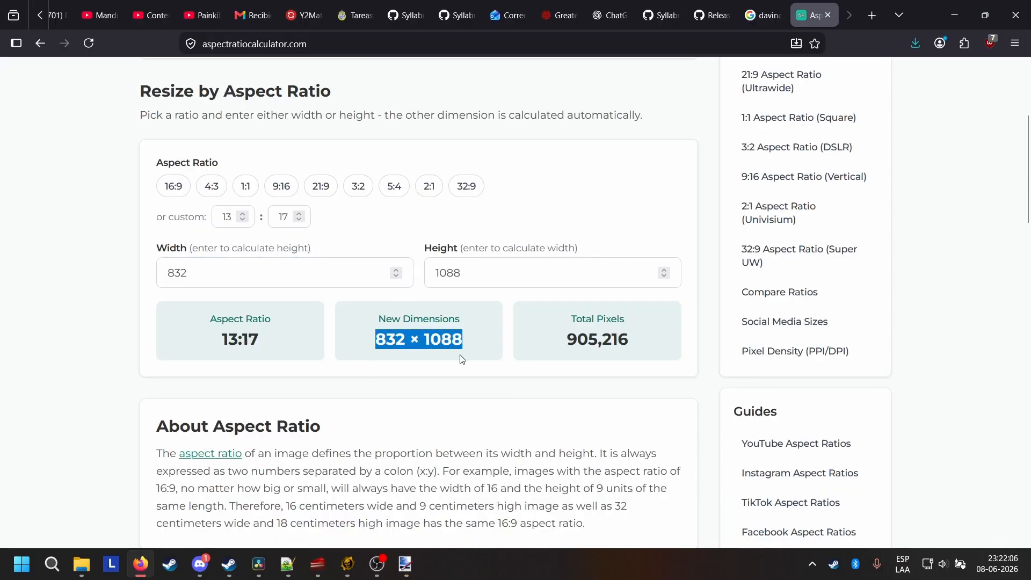
Switch to Paint.NET and clear the white background of the 832 × 1088 canvas to transparency
left_click(405, 564)
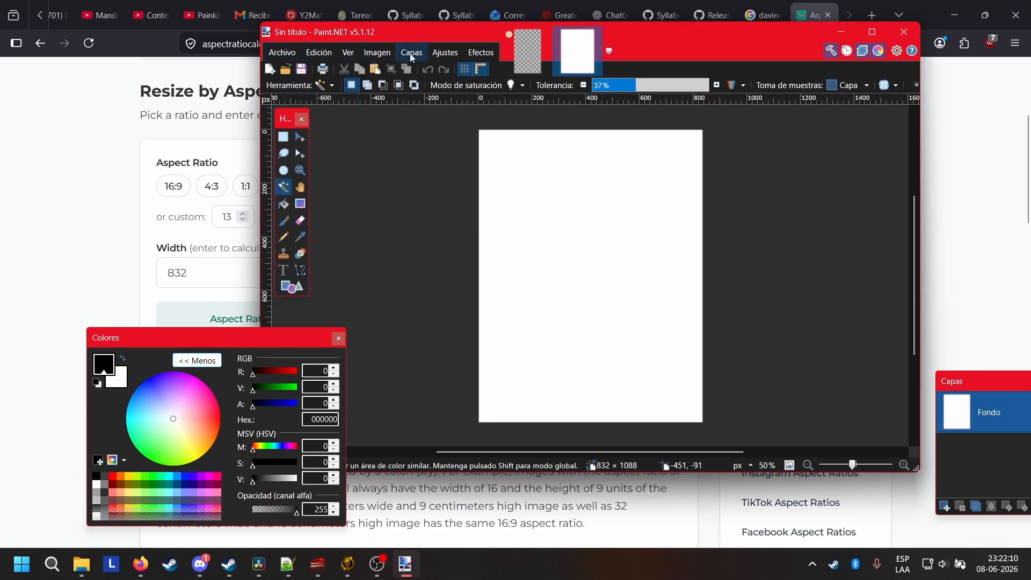
left_click(534, 269)
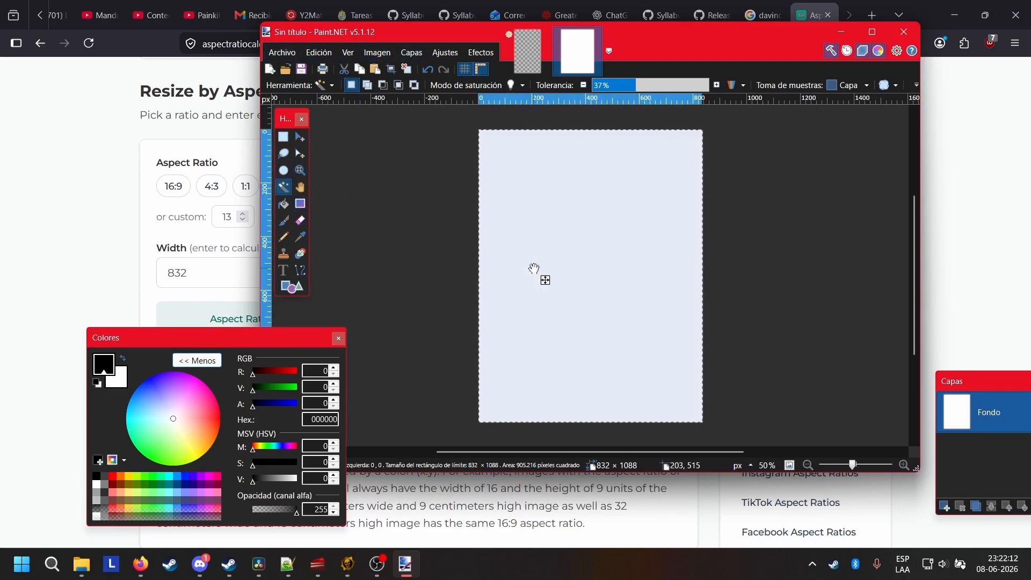
key("Delete")
Import the screenshot file Captura de pantalla 2026-06-08 231434.png as a new layer
left_click(412, 52)
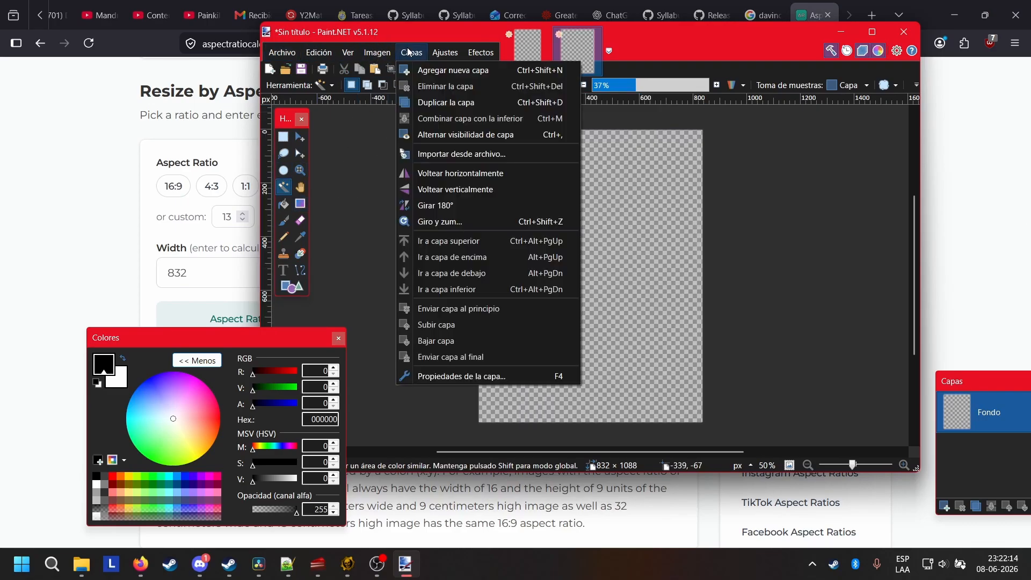
left_click(429, 154)
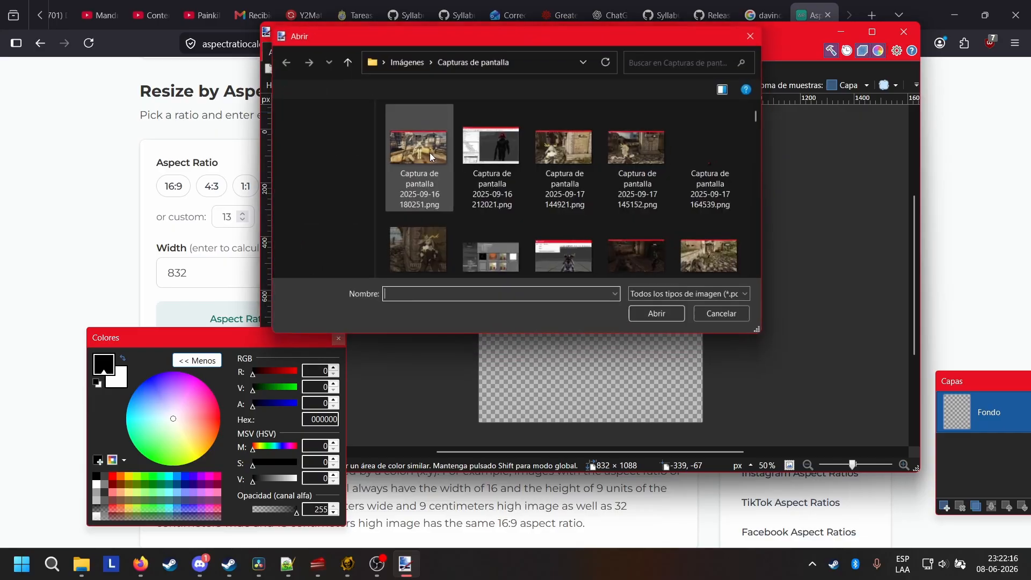
left_click_drag(764, 113, 771, 266)
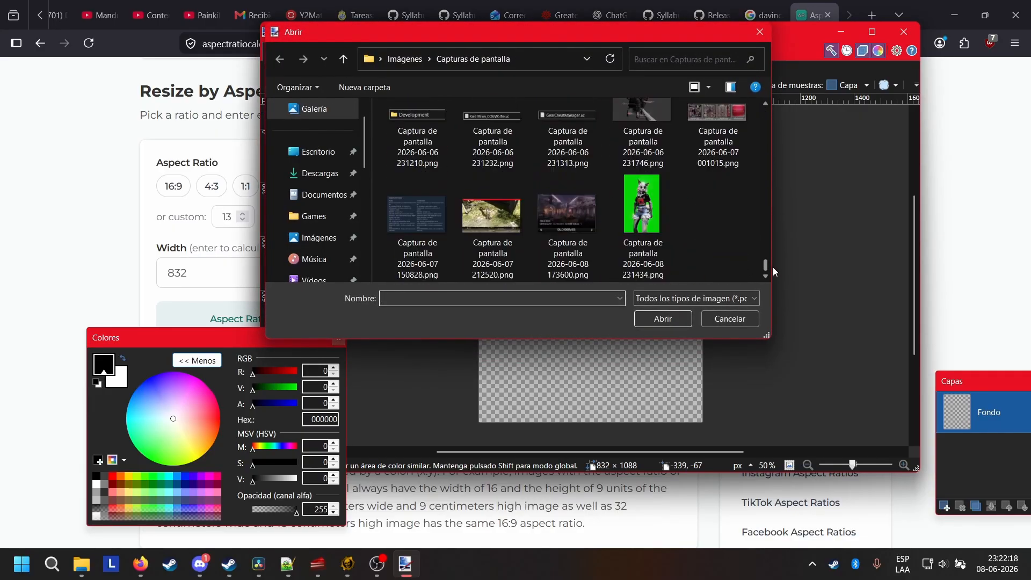
left_click(652, 255)
left_click(662, 318)
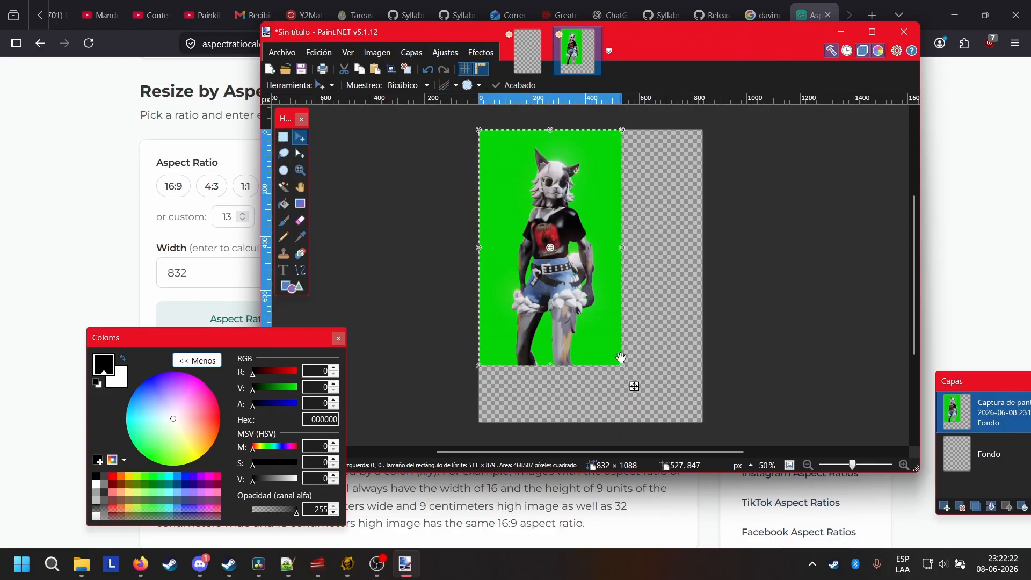
Enlarge the imported screenshot to about 854 × 1409 pixels and position it so Wolfie's head and torso fill the canvas
left_click_drag(624, 369, 671, 434)
left_click_drag(591, 306, 609, 305)
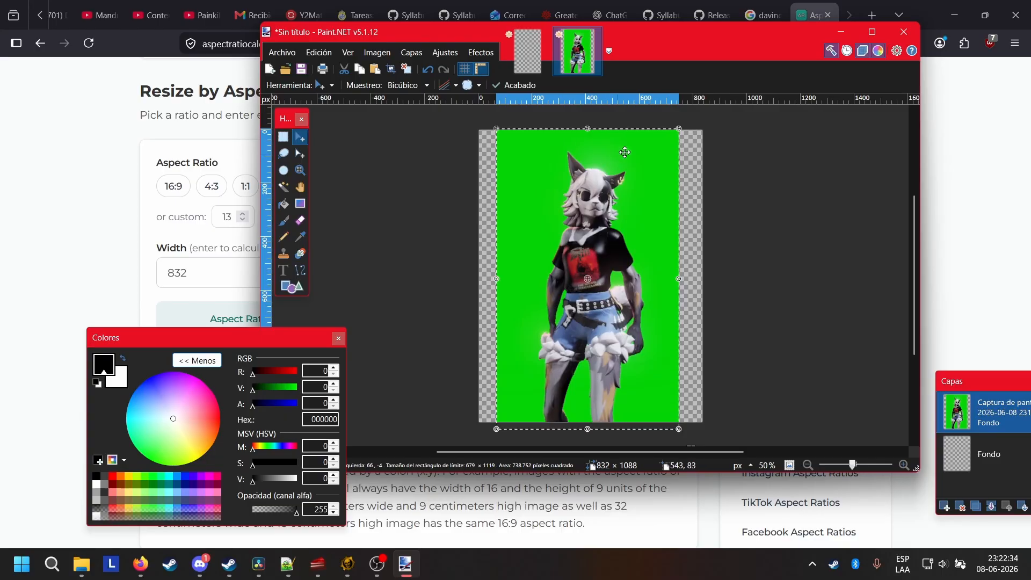
left_click_drag(676, 128, 775, 49)
left_click_drag(668, 224, 645, 286)
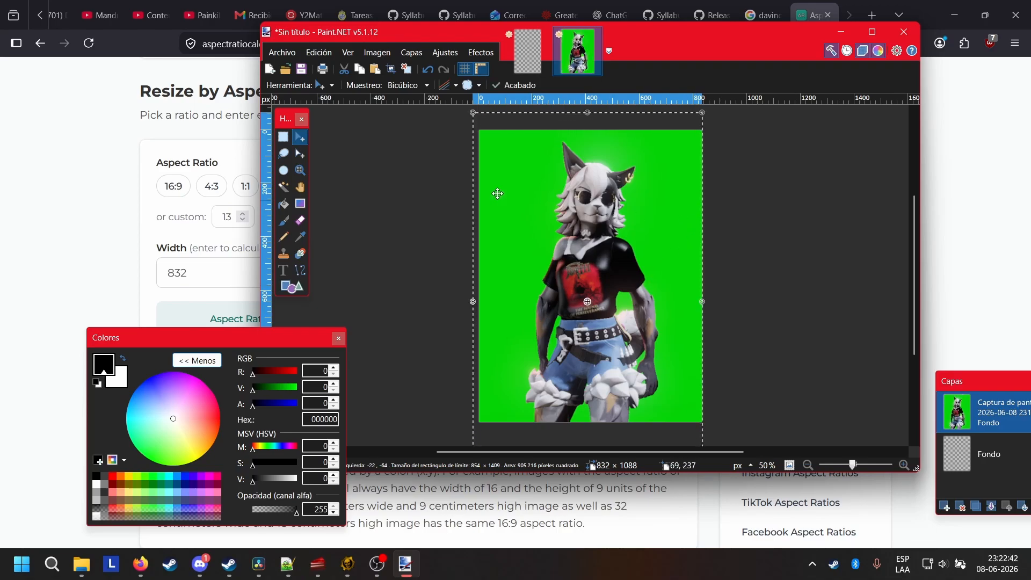
Select the green background and the gap between arm and torso with the Magic Wand at 50% tolerance, and delete it
left_click(283, 186)
left_click(531, 188)
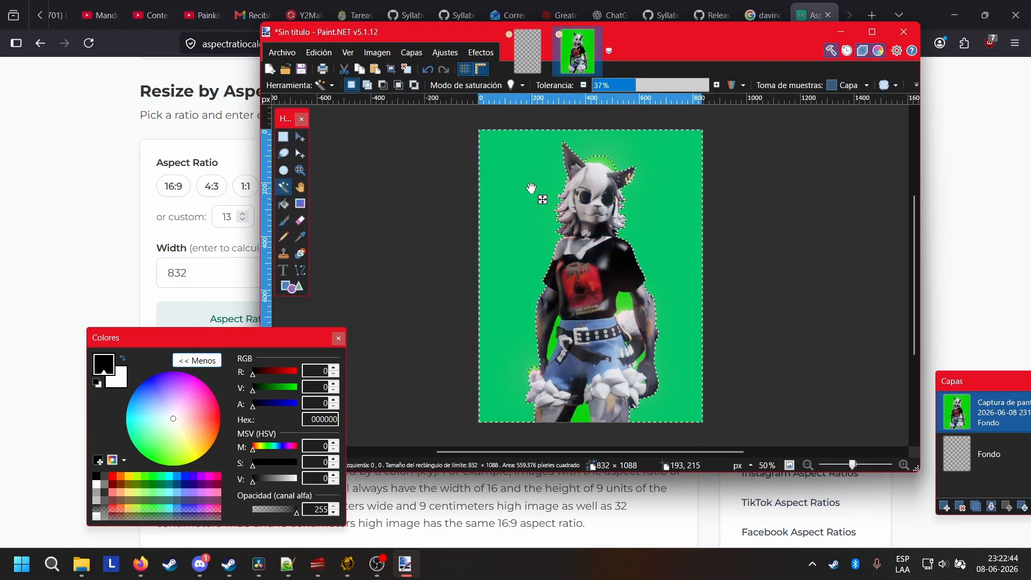
left_click_drag(641, 85, 650, 85)
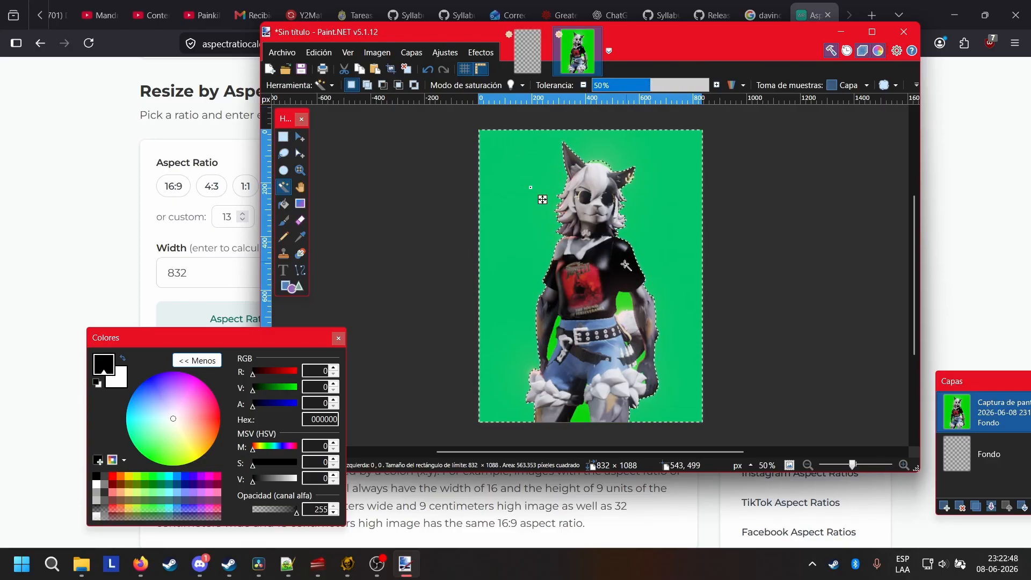
left_click(625, 305, "ctrl")
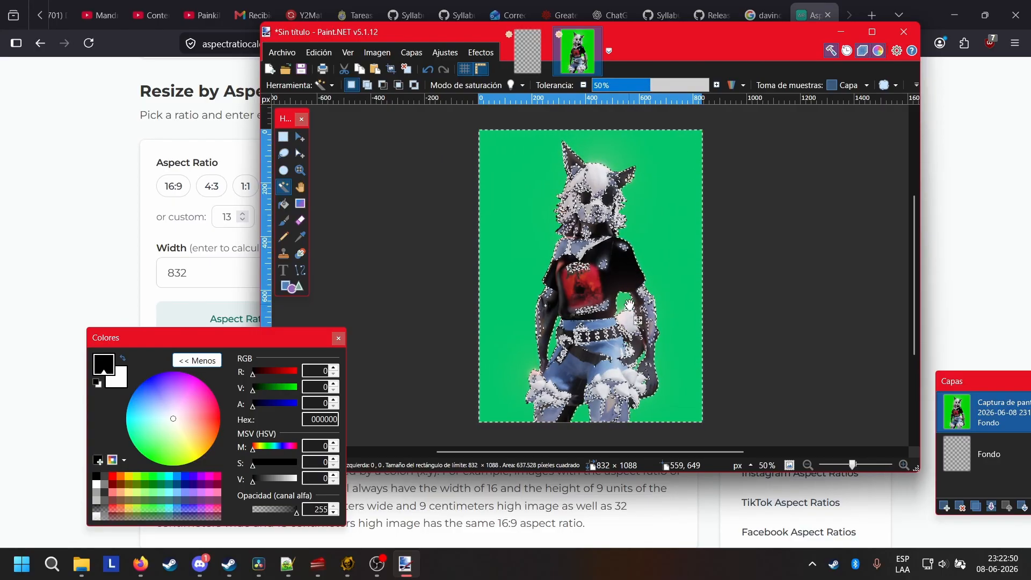
left_click(658, 237)
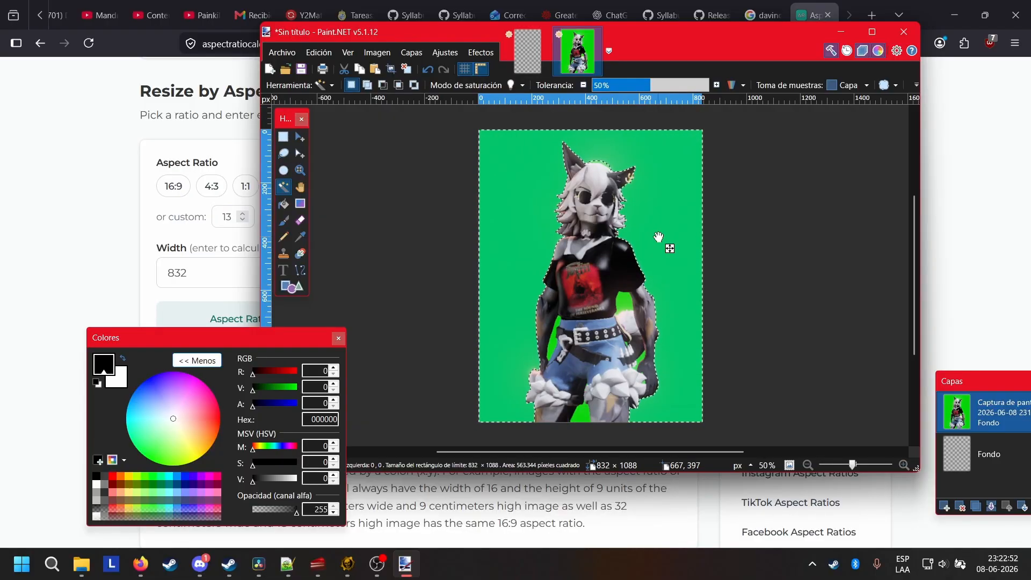
left_click(627, 301, "ctrl")
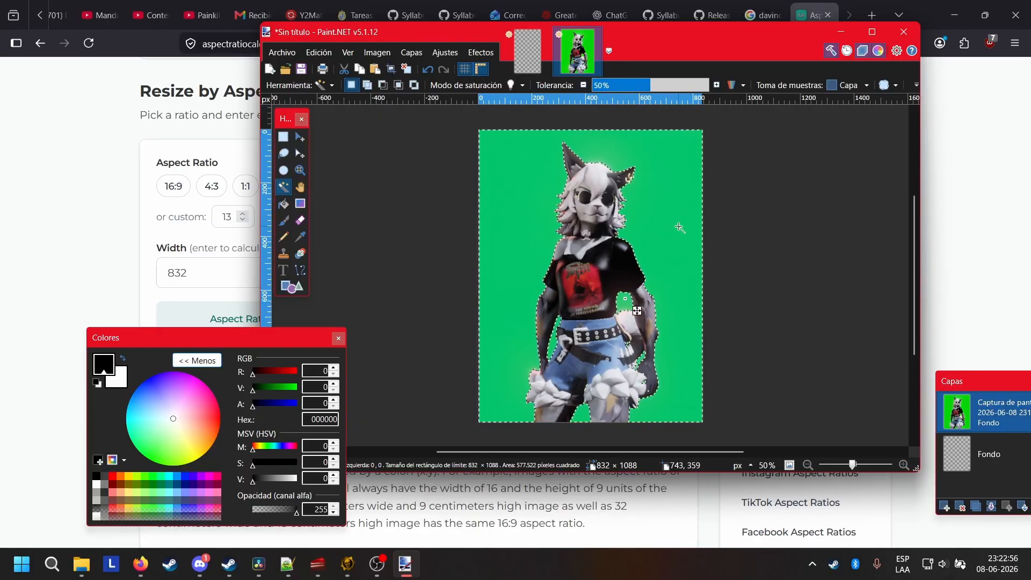
key("Delete")
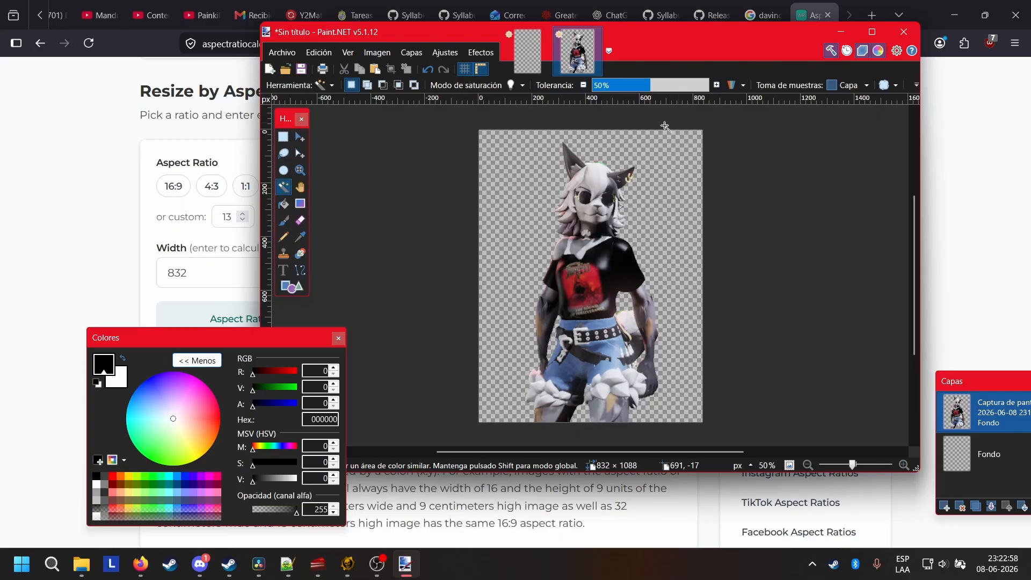
Select the leftover green fringe on top of Wolfie's hair with the Magic Wand and delete it
scroll(671, 240, "up", 3, "ctrl")
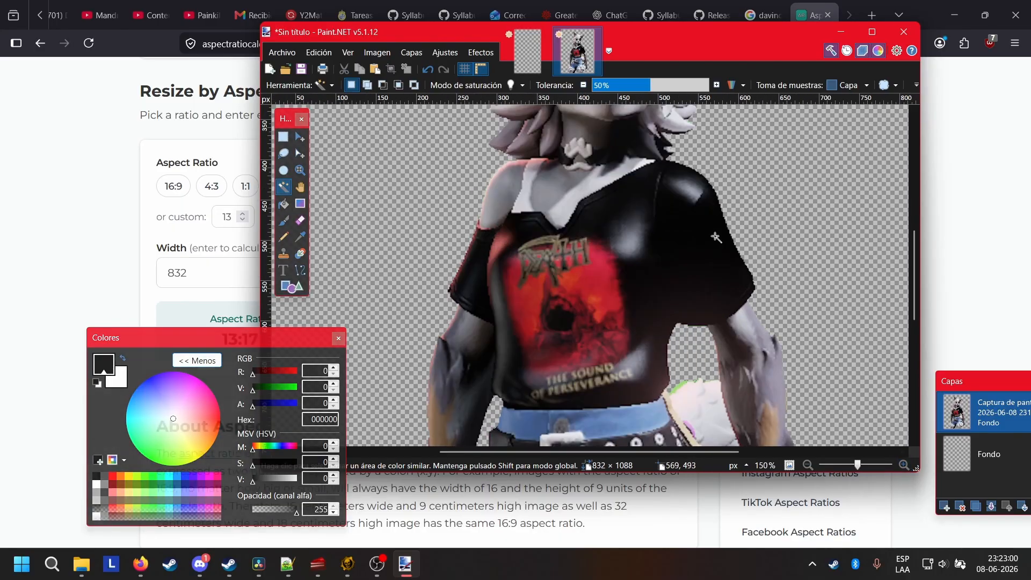
middle_click_drag(656, 420, 650, 453)
left_click(565, 213)
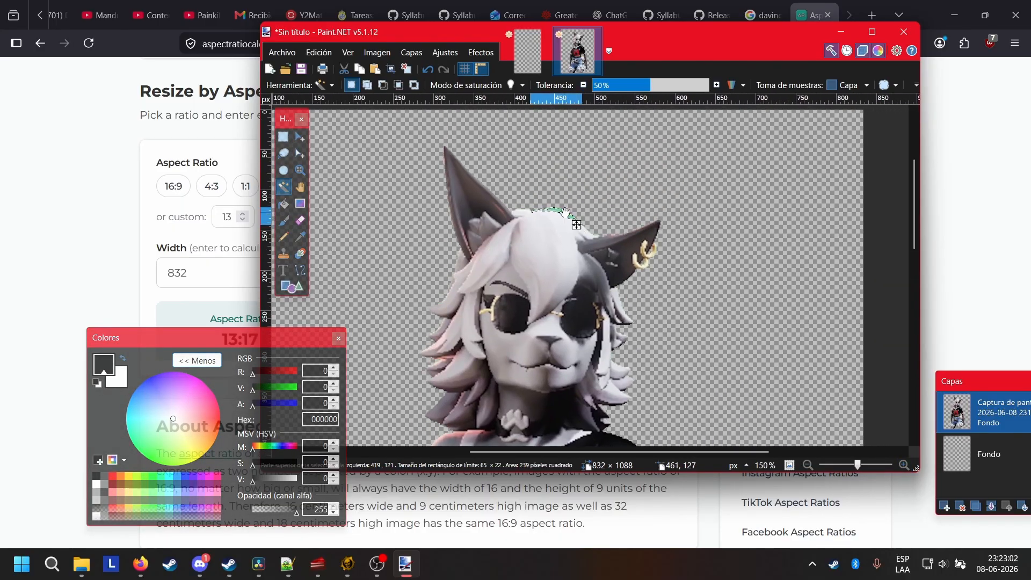
key("Delete")
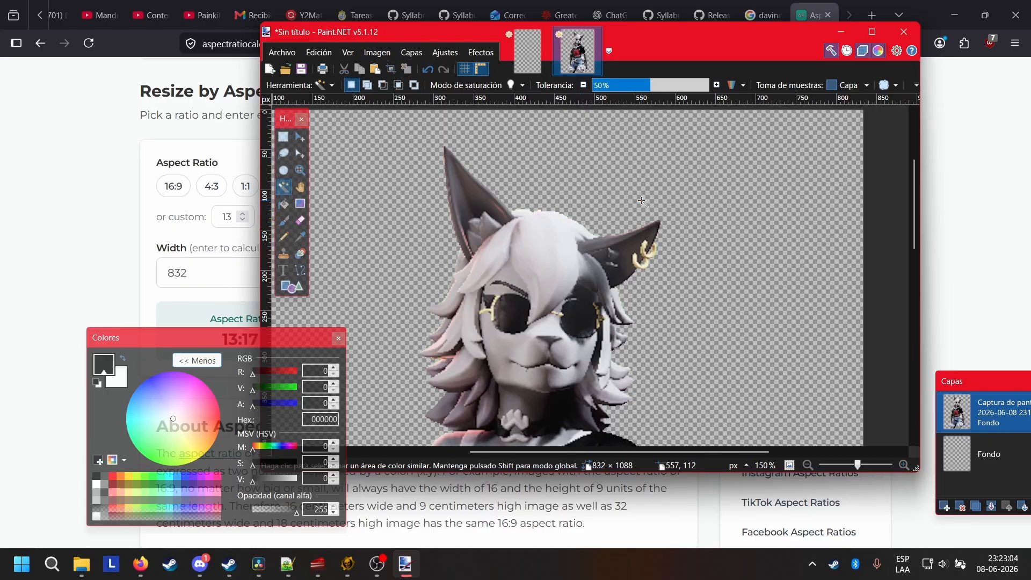
Remove the green remnant beside the tail with the Magic Wand at 44% tolerance
scroll(545, 198, "down", 10)
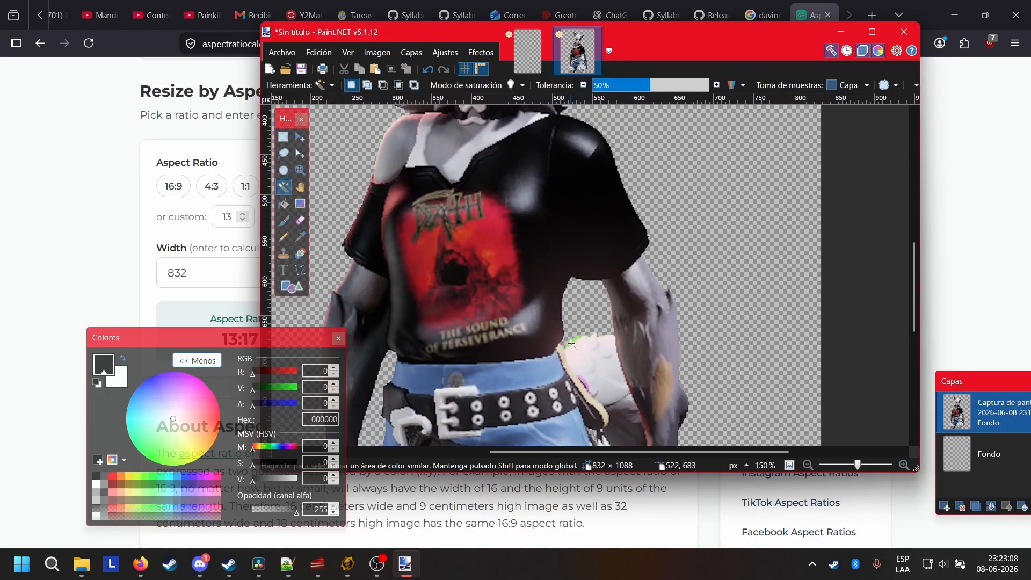
left_click(575, 340)
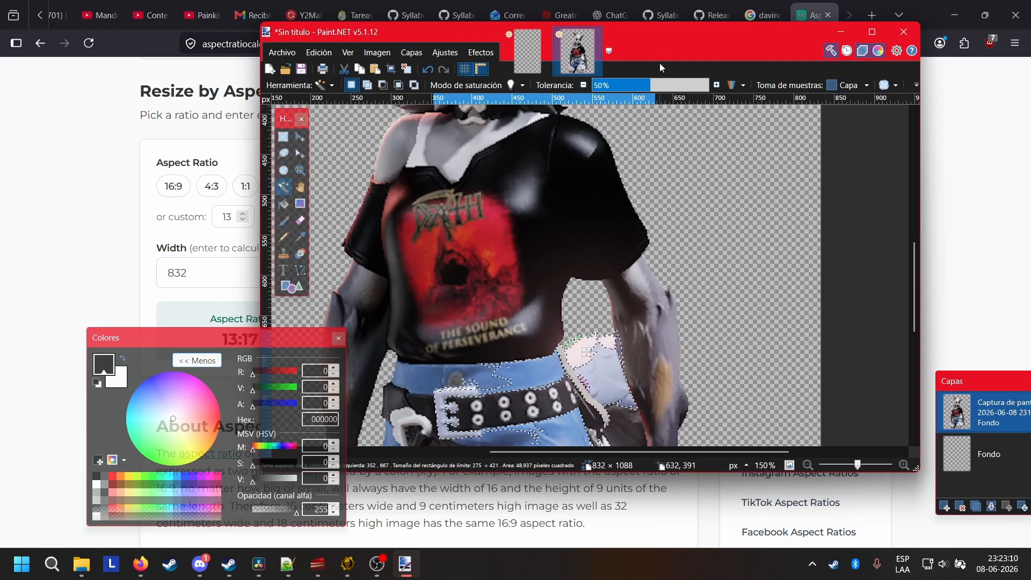
left_click_drag(656, 80, 642, 82)
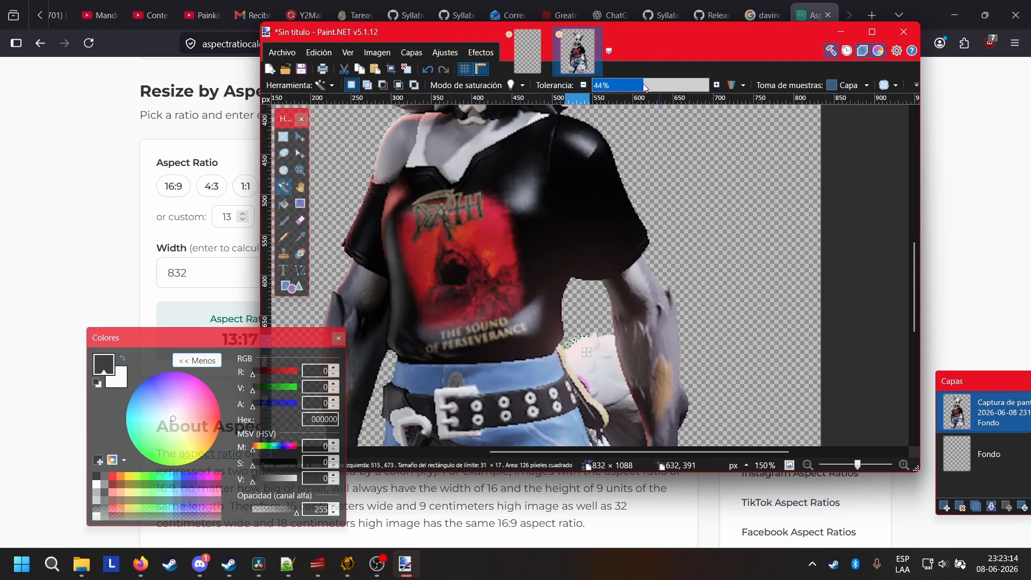
key("ctrl+d")
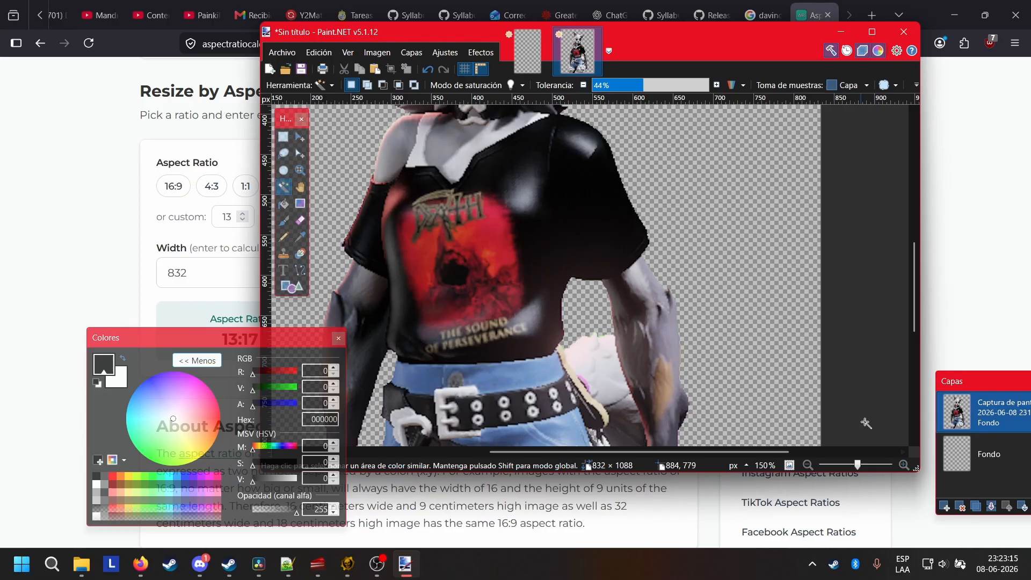
Clean up the remaining fringe pixels where the tail meets the belt, using the Magic Wand with a lower tolerance
left_click(904, 465)
left_click(903, 465)
left_click(903, 465)
middle_click_drag(621, 367, 612, 203)
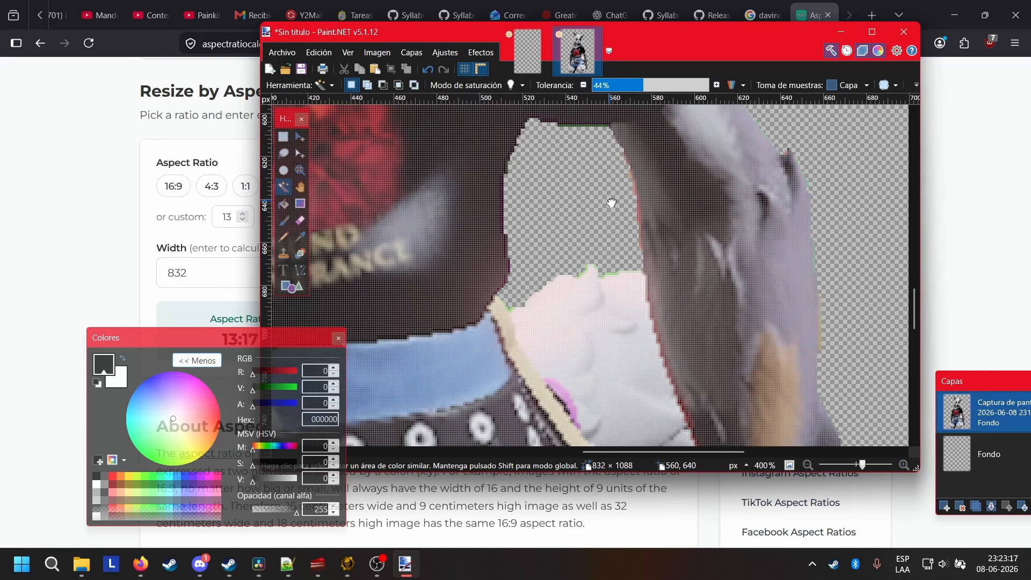
left_click(513, 308)
left_click_drag(525, 322, 592, 287)
left_click_drag(643, 84, 626, 85)
middle_click_drag(509, 302, 542, 295)
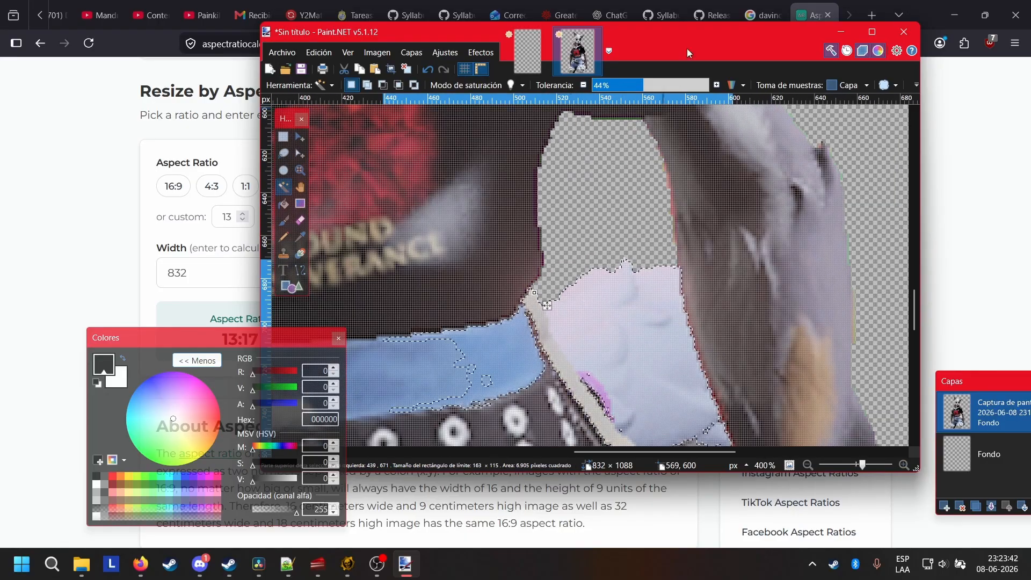
key("ctrl+d")
Clean up the fringe pixels along the top of the hair and the edge of the upright ear with the Magic Wand
scroll(537, 279, "up", 10)
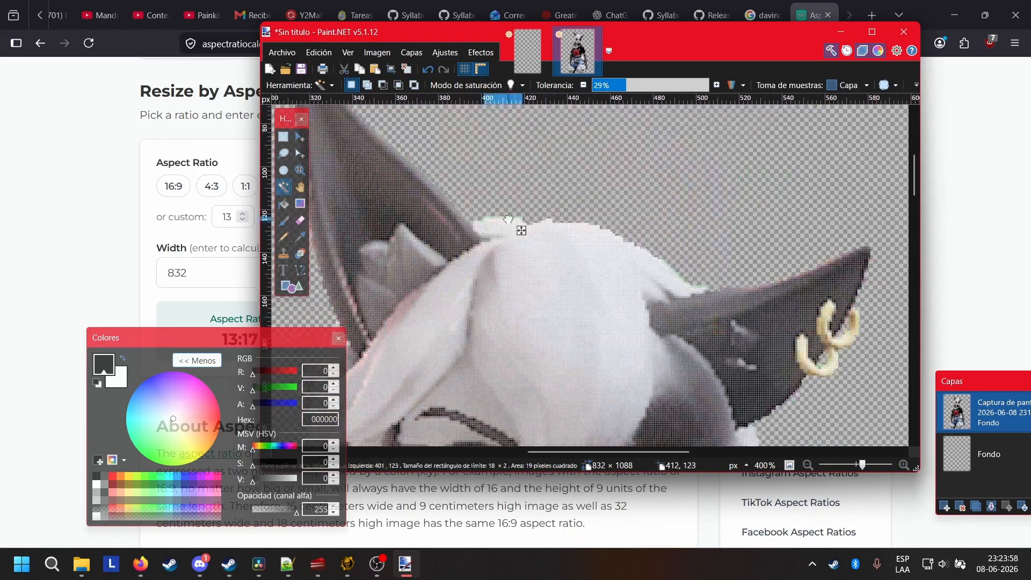
left_click(508, 243)
key("ctrl+d")
left_click(407, 157)
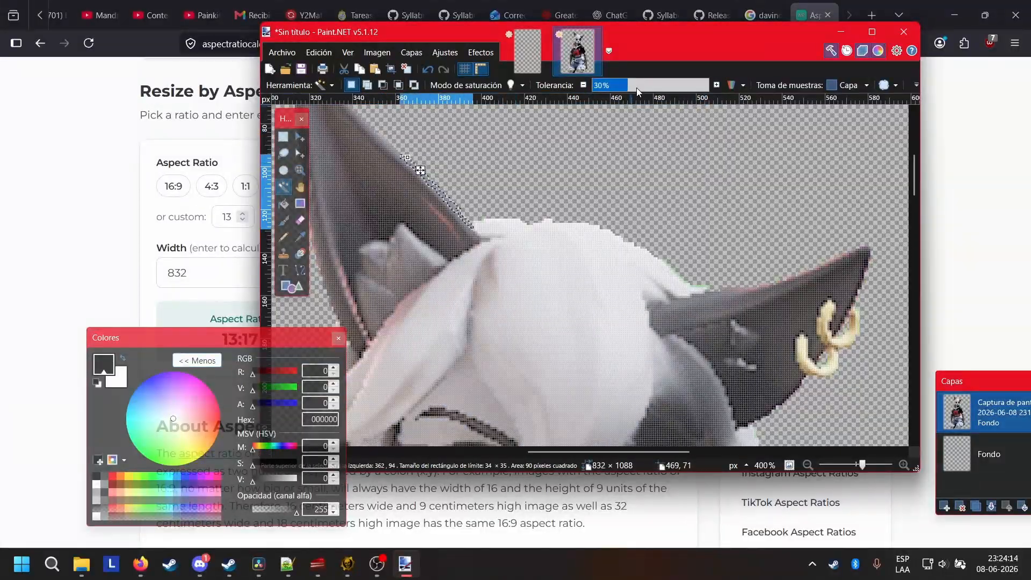
left_click_drag(644, 85, 623, 84)
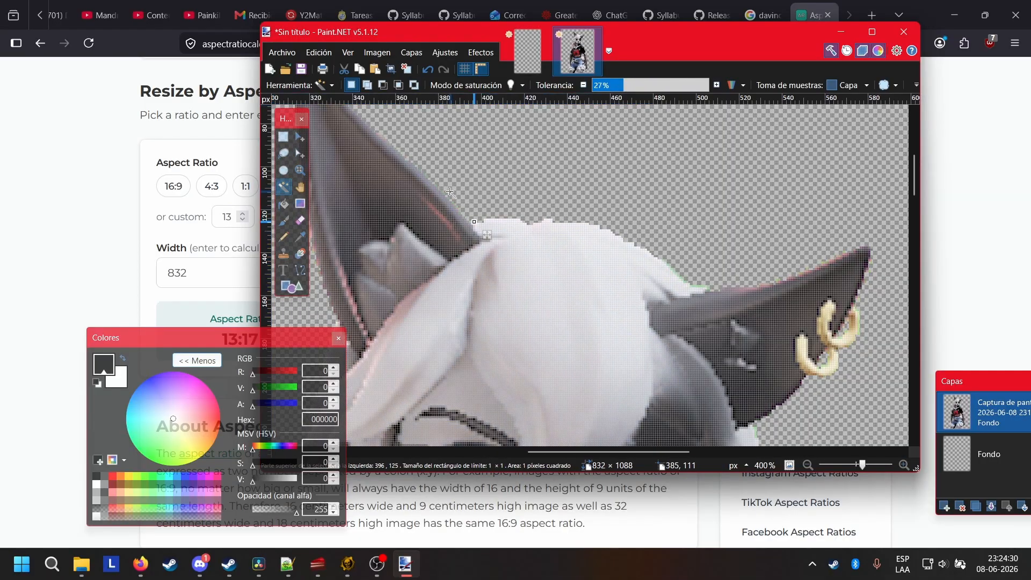
Clean up the fringe between the hair and the ear with the earrings, reducing the Magic Wand tolerance to 11%
middle_click_drag(697, 285, 622, 273)
left_click_drag(622, 272, 656, 135)
left_click_drag(636, 84, 606, 85)
scroll(721, 274, "down", 8, "ctrl")
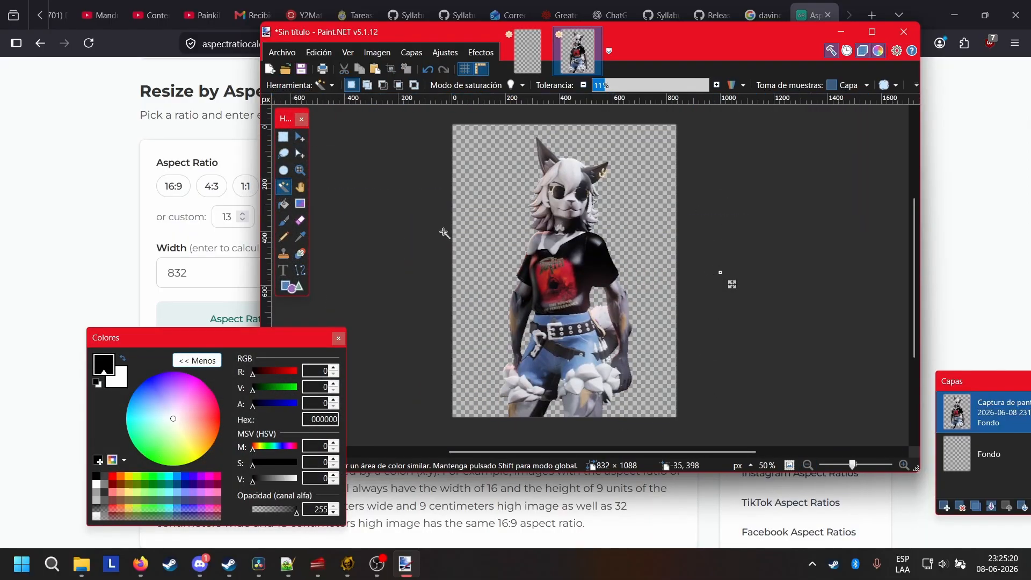
Resize the image to 208 × 272 pixels, keeping the aspect ratio
left_click(386, 53)
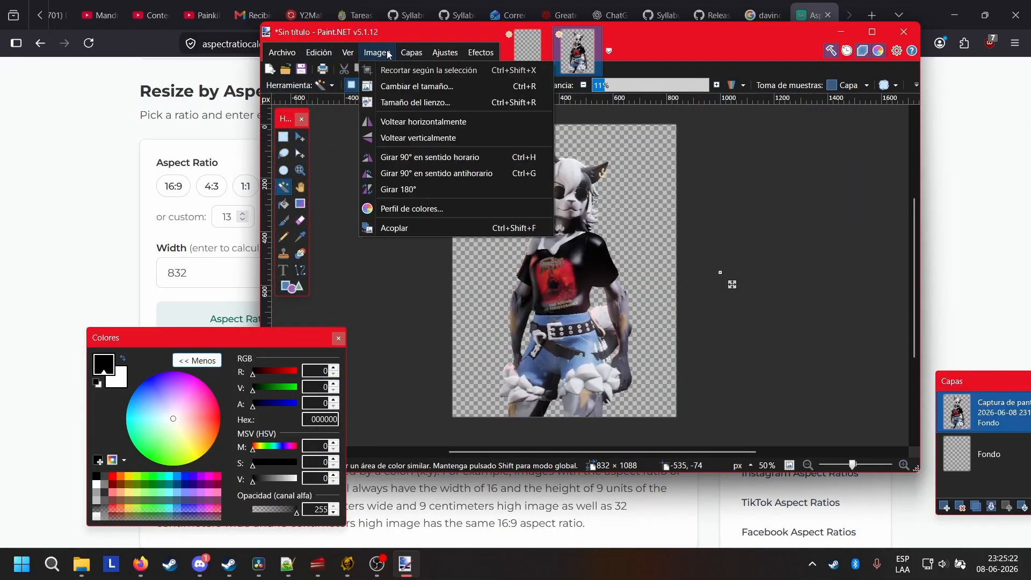
left_click(409, 92)
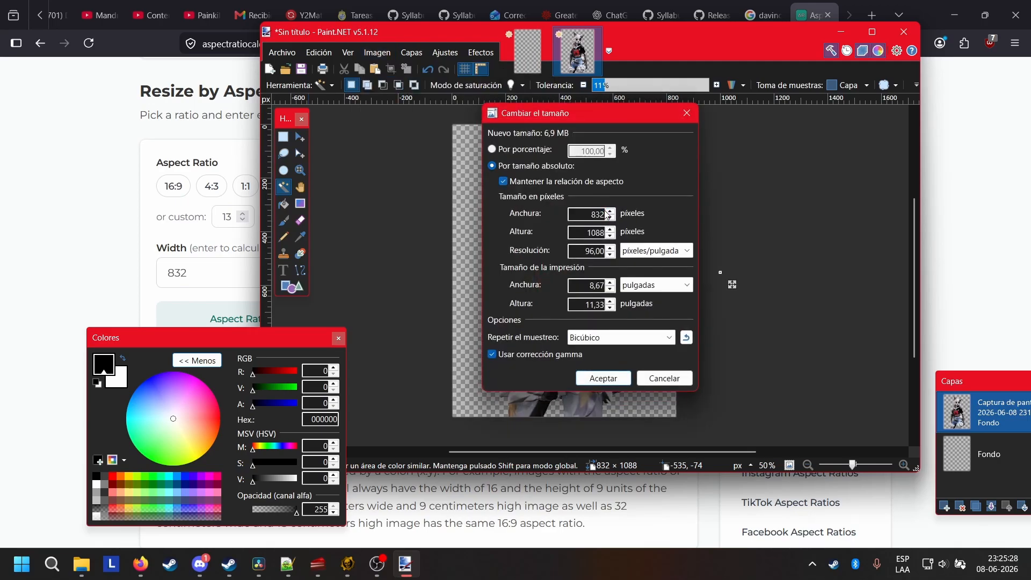
key("BackSpace")
key("BackSpace")
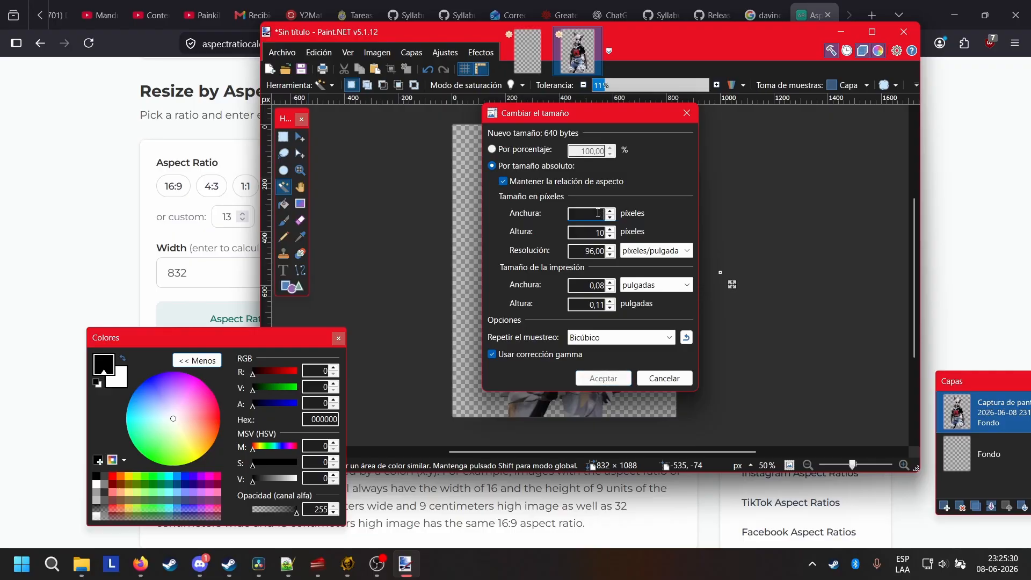
key("BackSpace")
type("208")
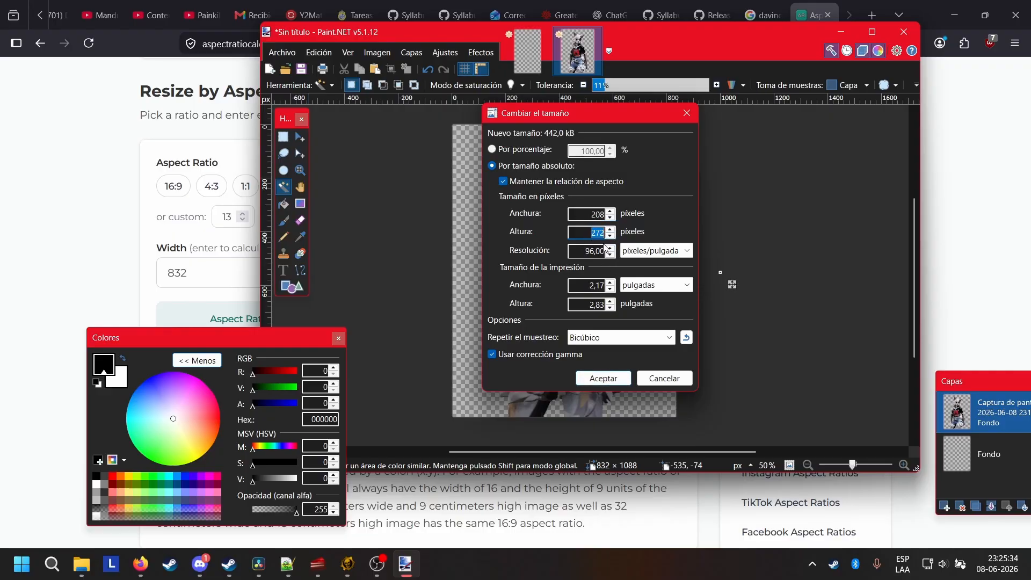
left_click(624, 384)
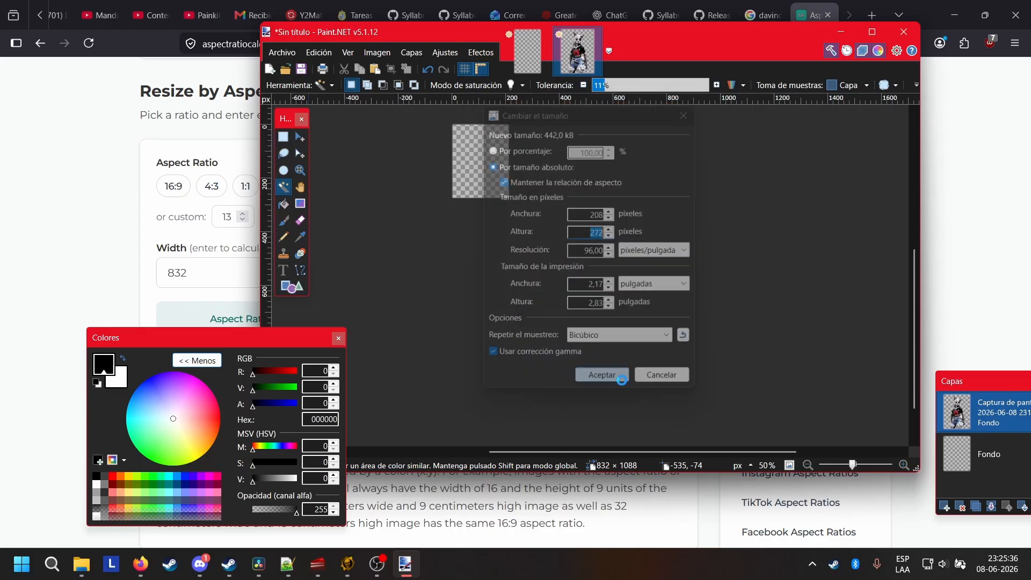
Begin saving the resized image under a new name, with TGA (*.tga) as the file type
left_click(903, 465)
left_click(902, 466)
left_click(902, 466)
middle_click_drag(433, 208, 669, 359)
left_click(903, 466)
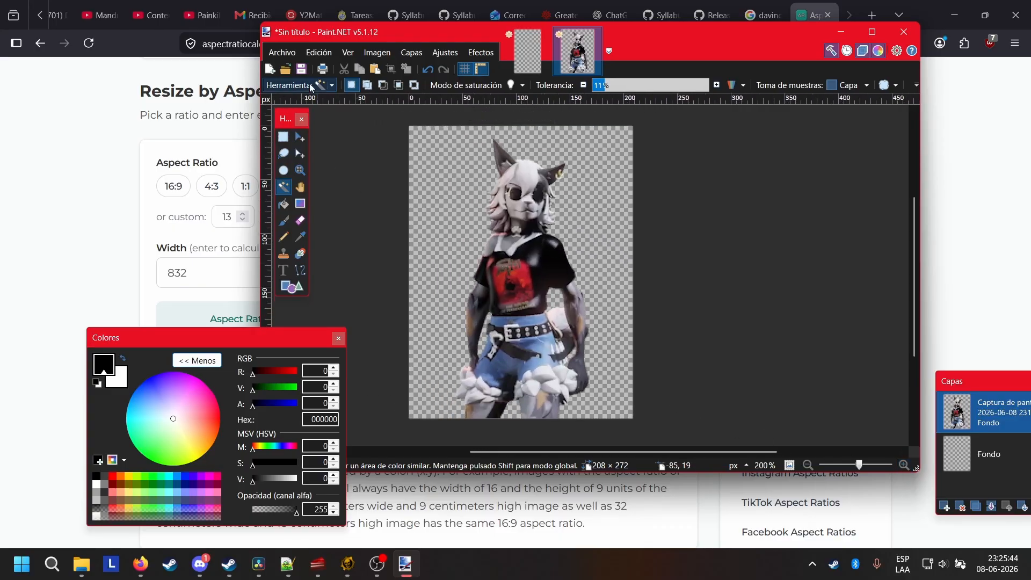
left_click(294, 52)
left_click(316, 155)
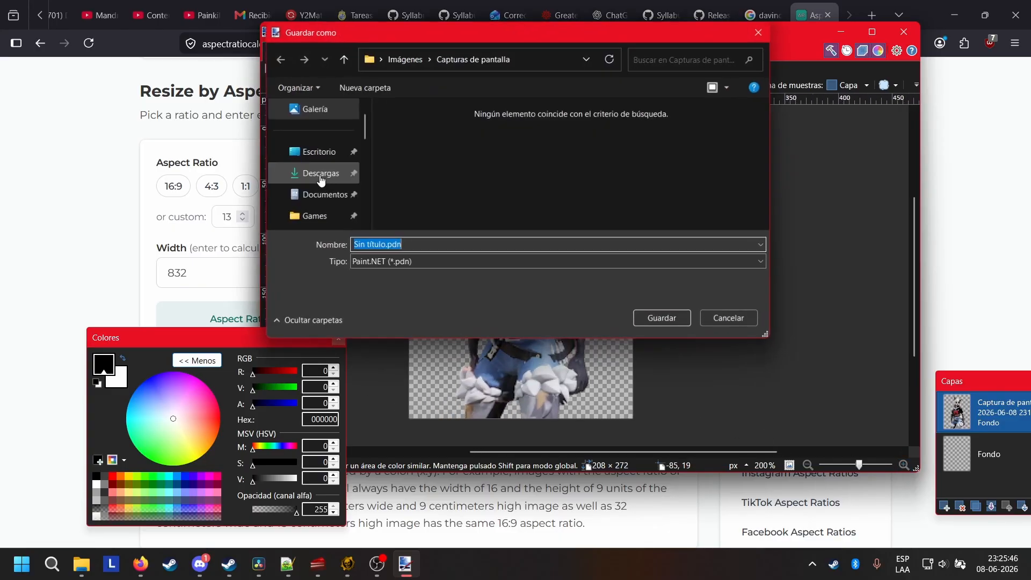
left_click(401, 264)
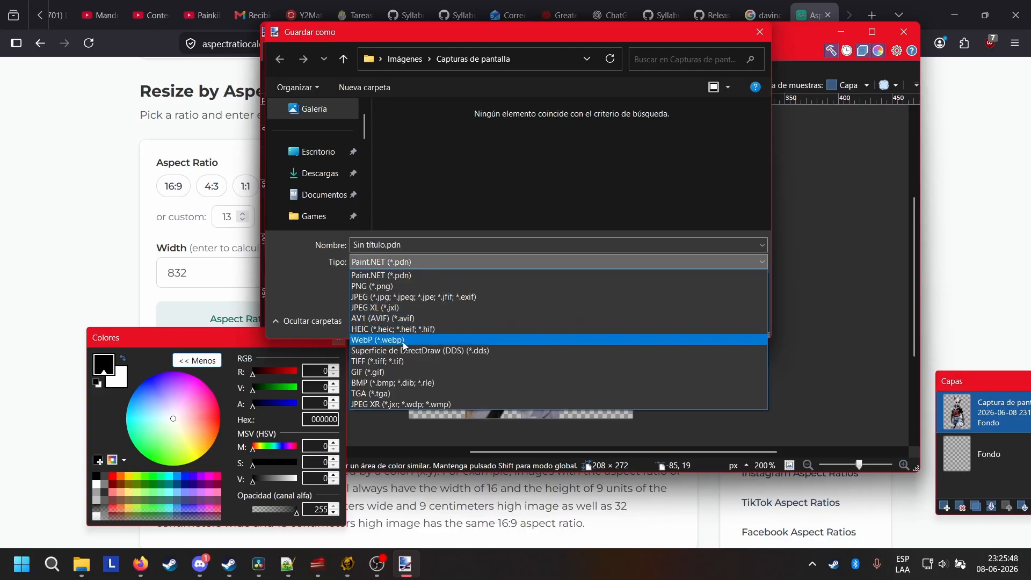
left_click(401, 393)
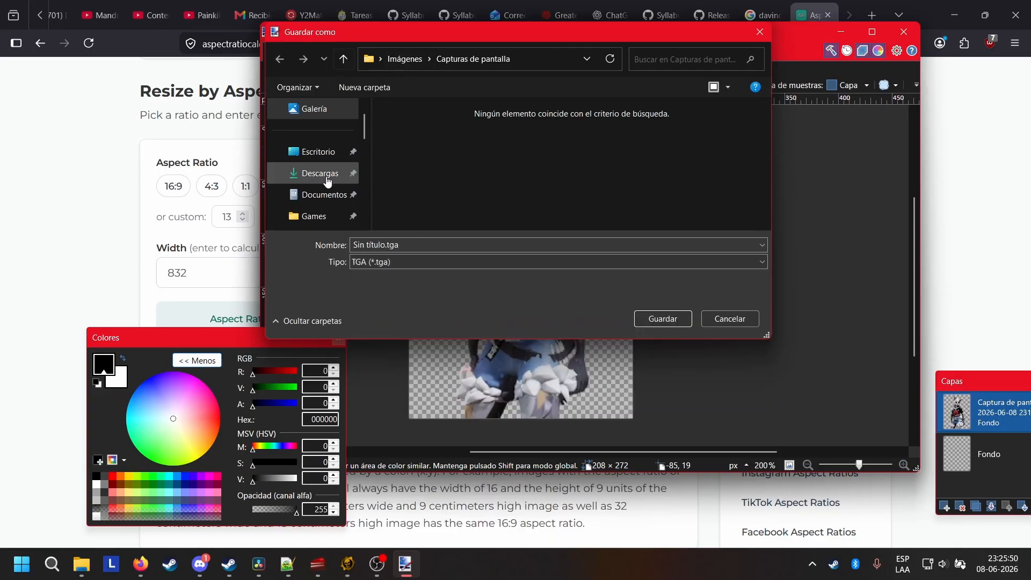
Set the save location to the GOW3_Portaits folder inside Imágenes > texture_edits
scroll(319, 171, "down", 3)
scroll(322, 161, "up", 3)
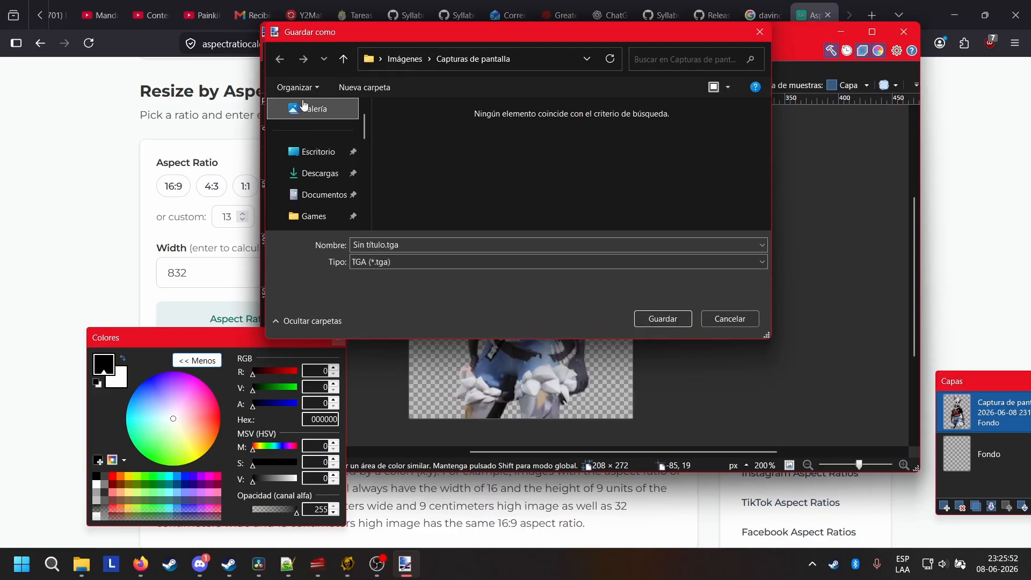
scroll(317, 161, "down", 3)
left_click(312, 112)
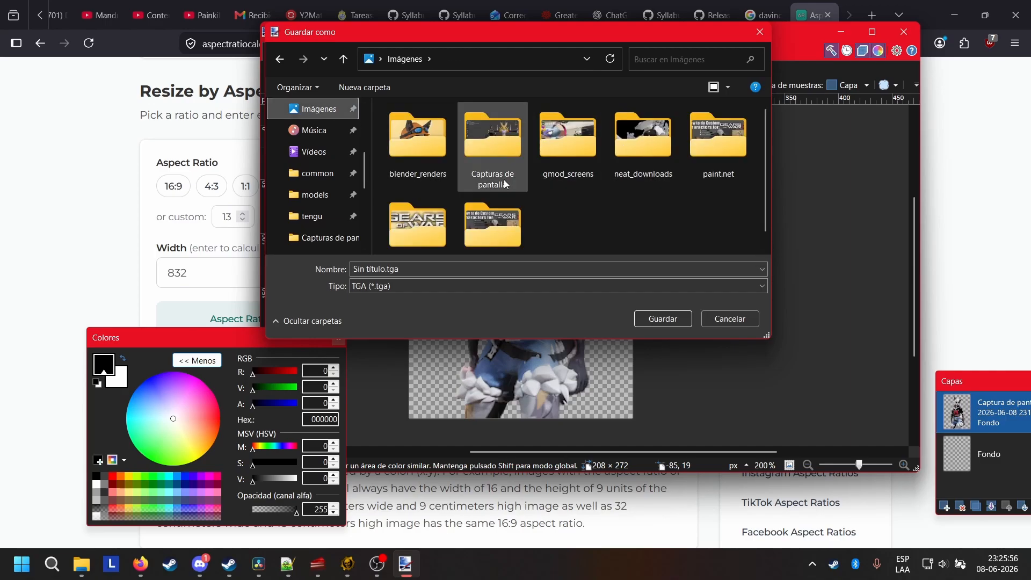
left_click(425, 207)
double_click(424, 207)
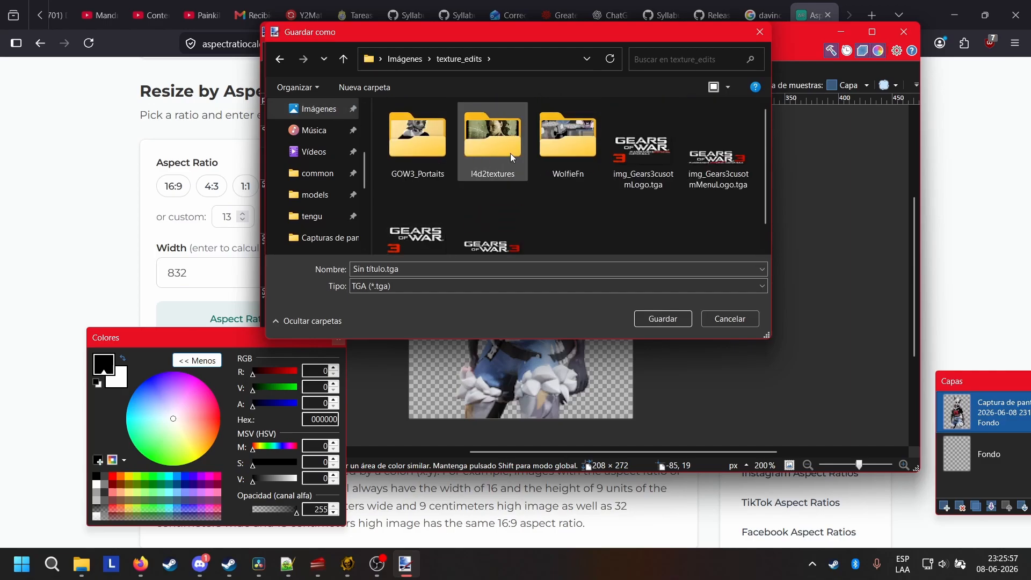
double_click(418, 147)
scroll(543, 139, "down", 1)
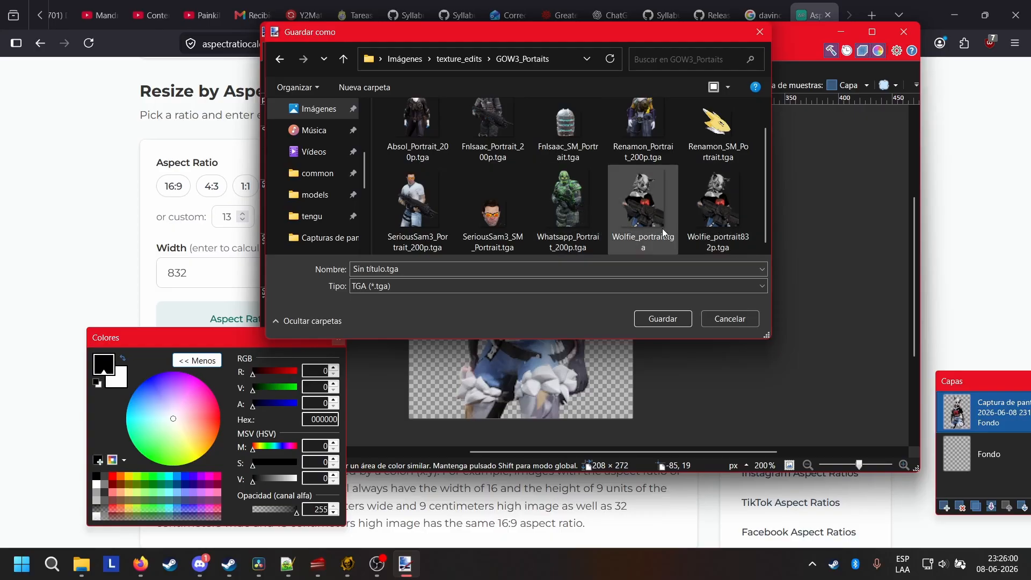
Save the image as Wolfie_portrait_GS.tga with the offered TGA settings and flattened layers, and undo the flattening
left_click(643, 207)
double_click(404, 269)
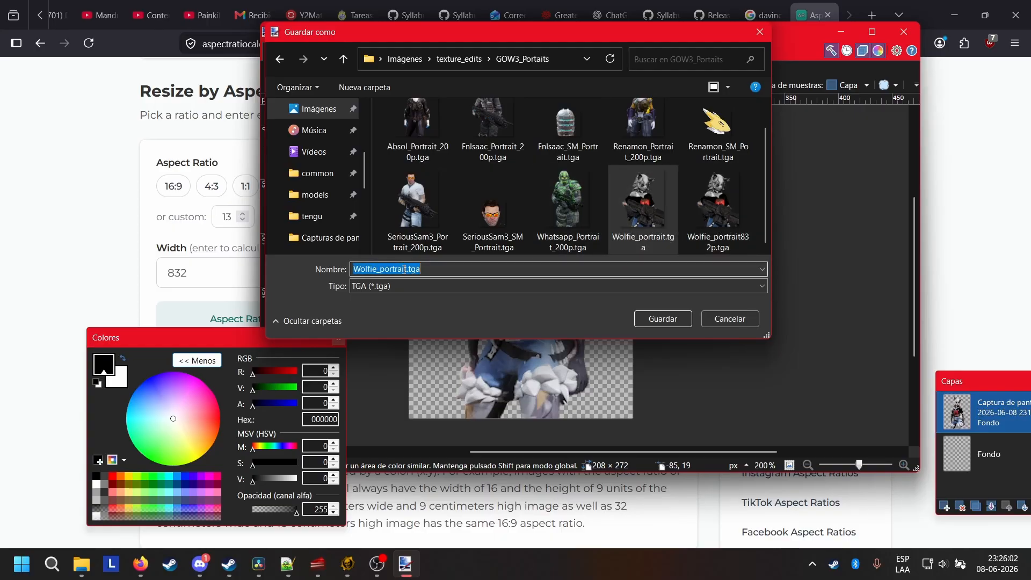
left_click(406, 269)
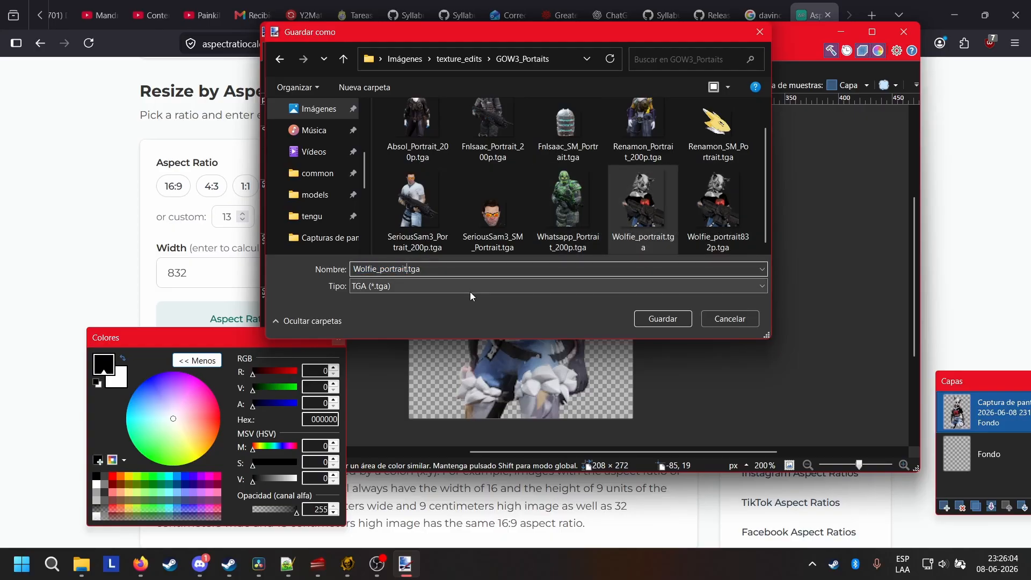
type("_GS")
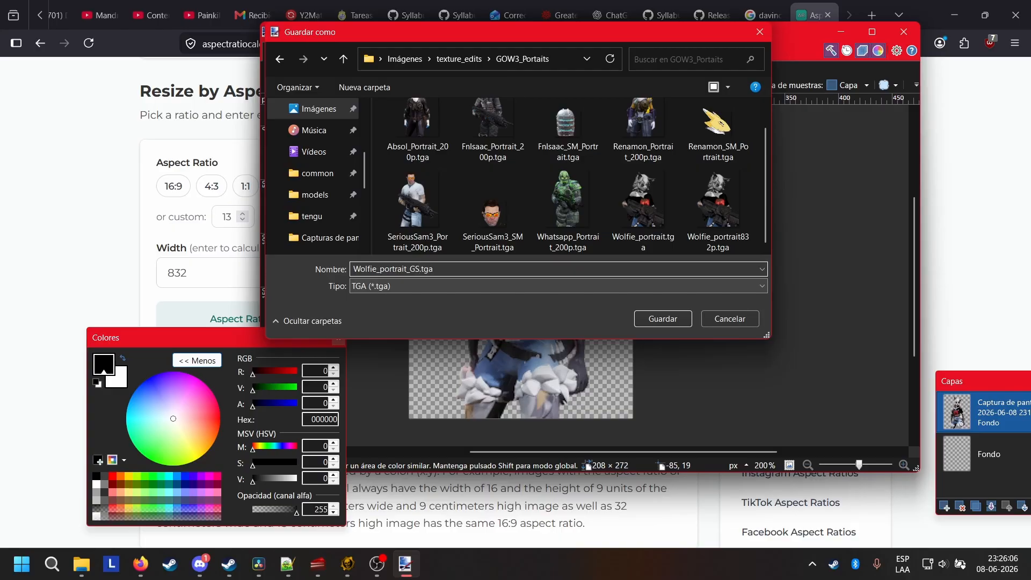
left_click(660, 319)
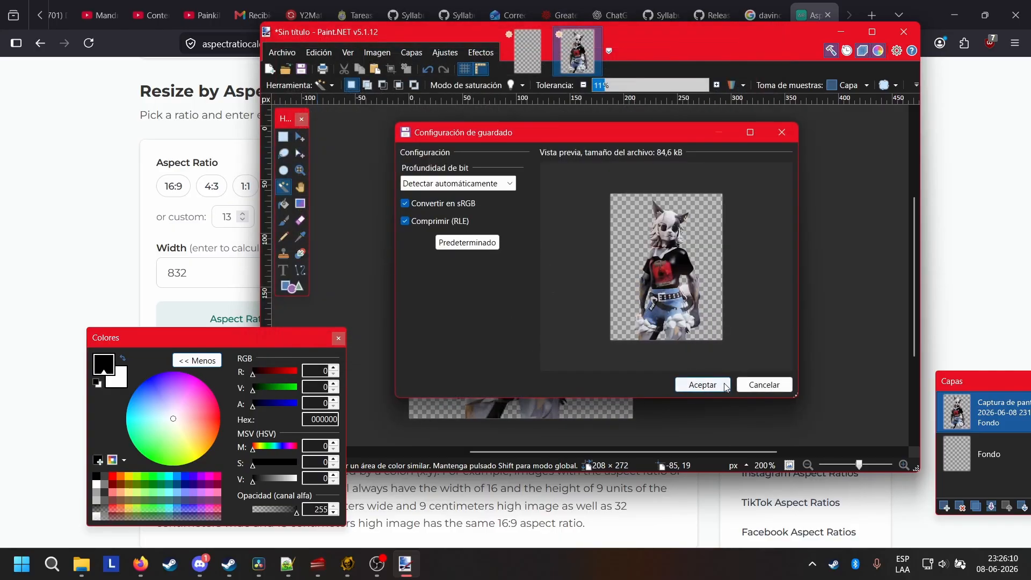
left_click(725, 384)
left_click(588, 283)
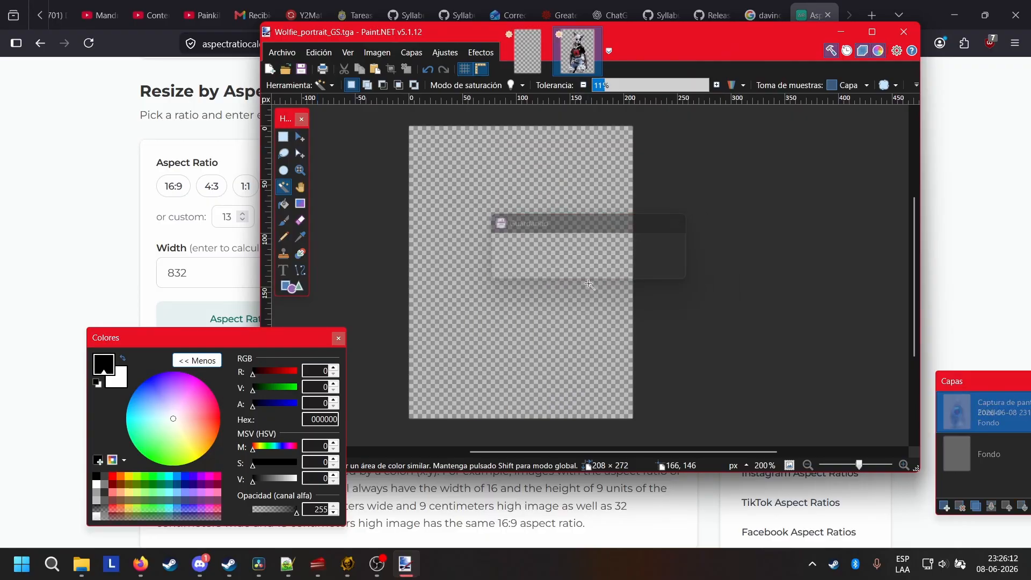
key("ctrl+z")
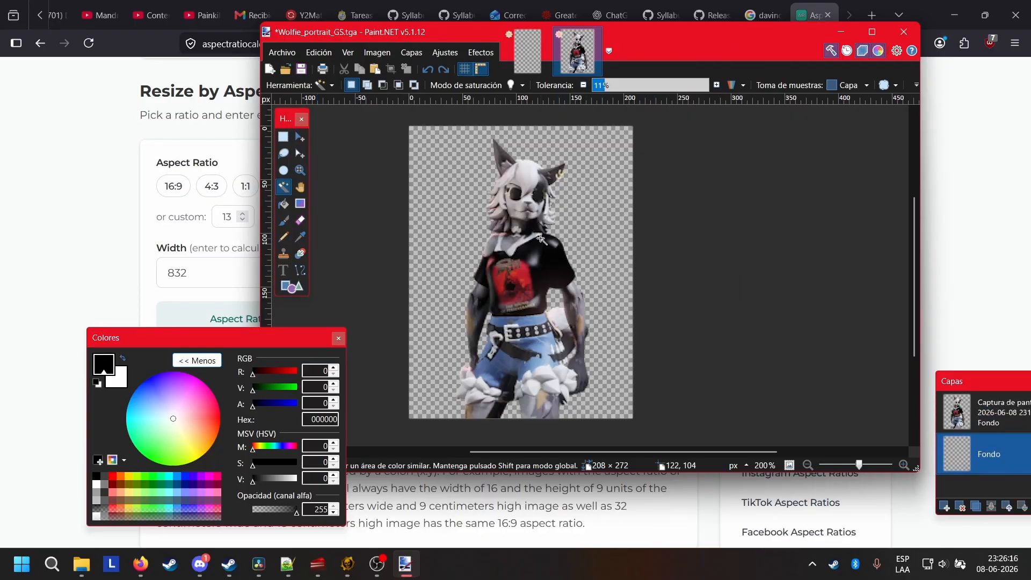
Erase Wolfie's body below the neck on the screenshot layer with a 50 px Eraser
middle_click_drag(542, 239, 563, 277)
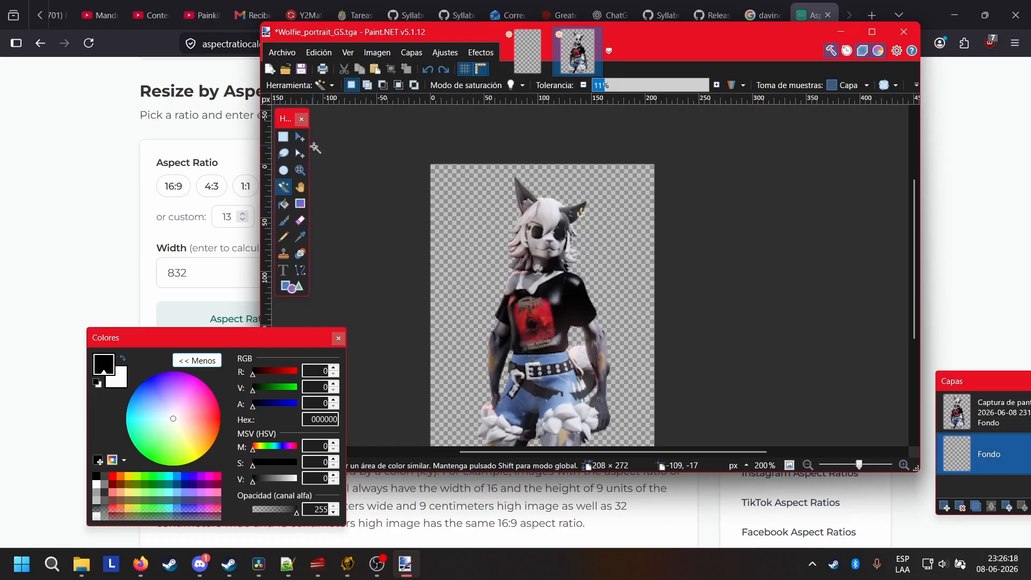
left_click(300, 220)
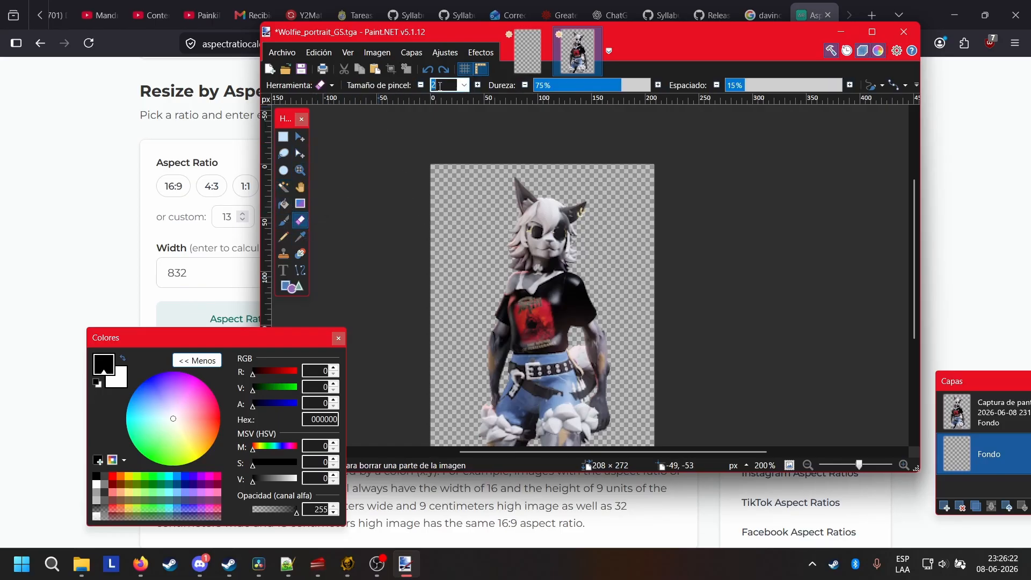
key("BackSpace")
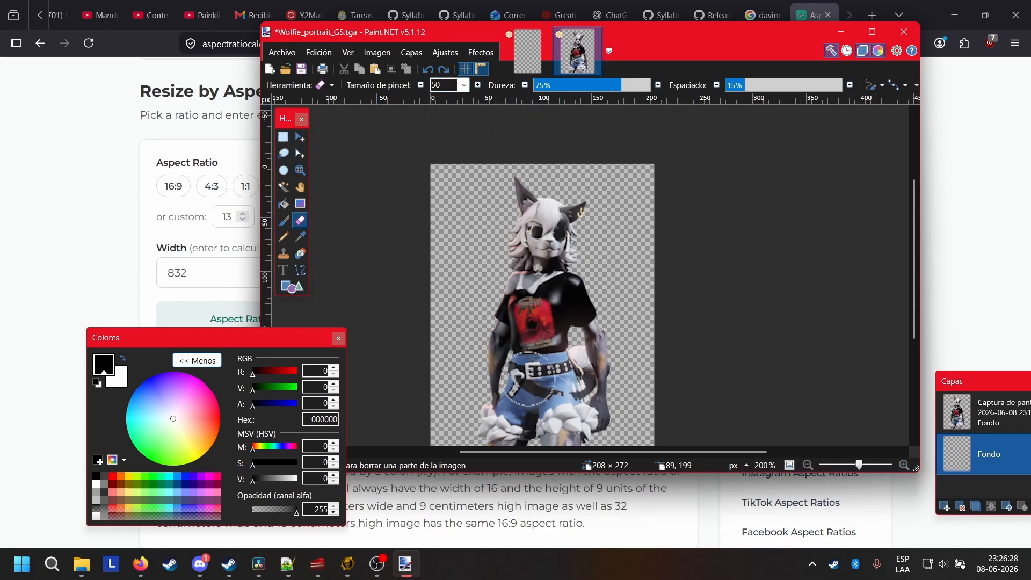
scroll(534, 363, "down", 2)
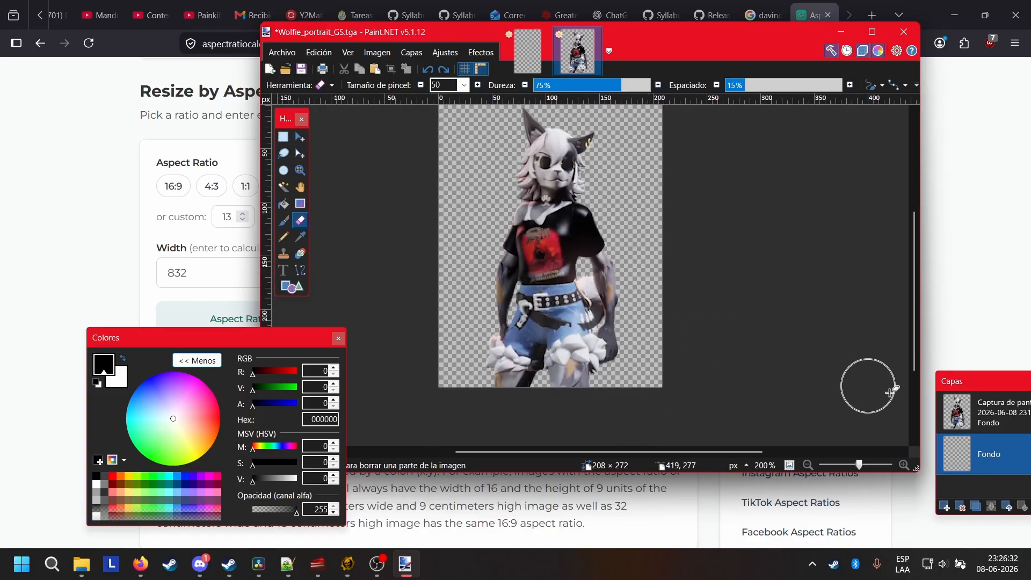
left_click(996, 421)
mouse_move(524, 352)
left_mouse_down()
mouse_move(505, 370)
mouse_move(590, 355)
mouse_move(515, 323)
mouse_move(536, 269)
mouse_move(500, 289)
mouse_move(448, 287)
left_mouse_up()
mouse_move(623, 233)
left_mouse_down()
mouse_move(494, 242)
mouse_move(520, 220)
mouse_move(598, 236)
left_mouse_up()
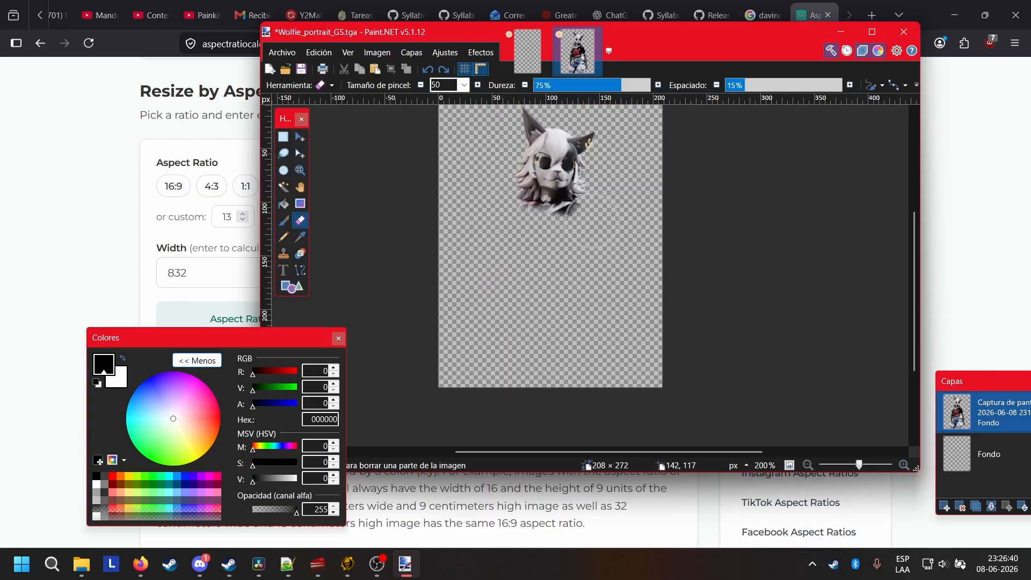
Erase the leftover shoulder and clothing pixels beneath the hair and neck with a 12 px Eraser
left_click(904, 465)
left_click(904, 465)
left_click(904, 465)
scroll(546, 293, "up", 5)
scroll(566, 345, "left", 3)
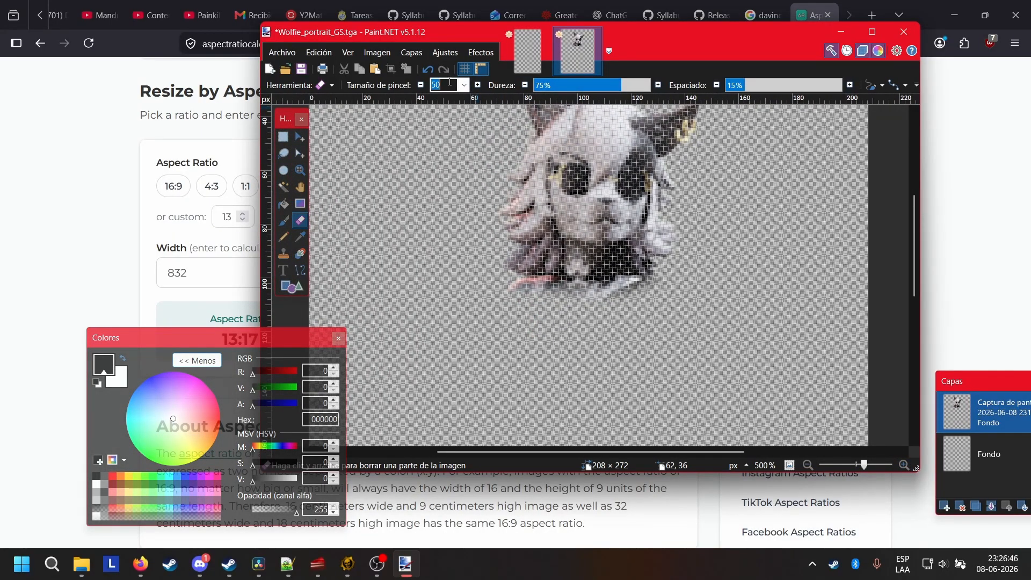
key("BackSpace")
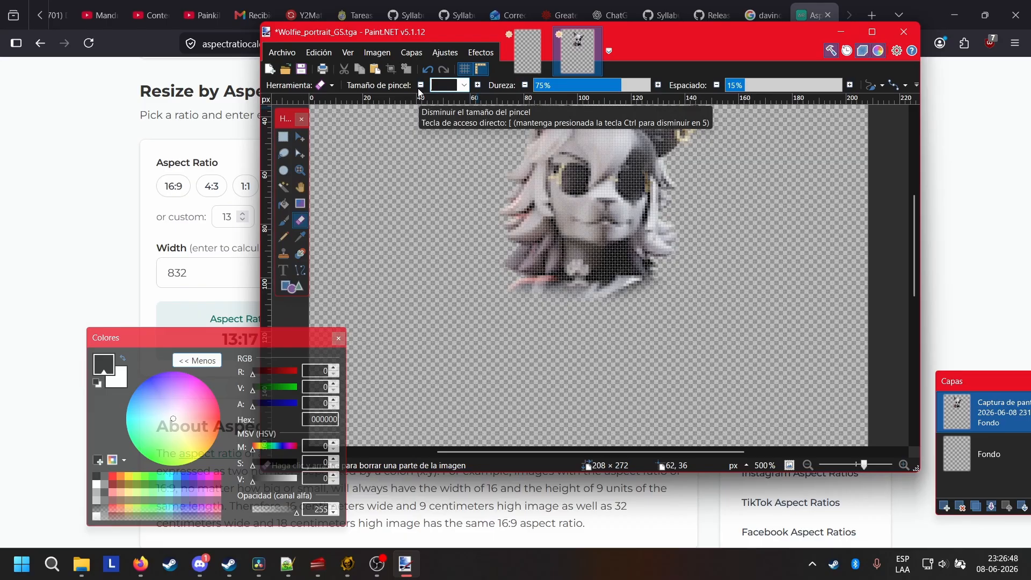
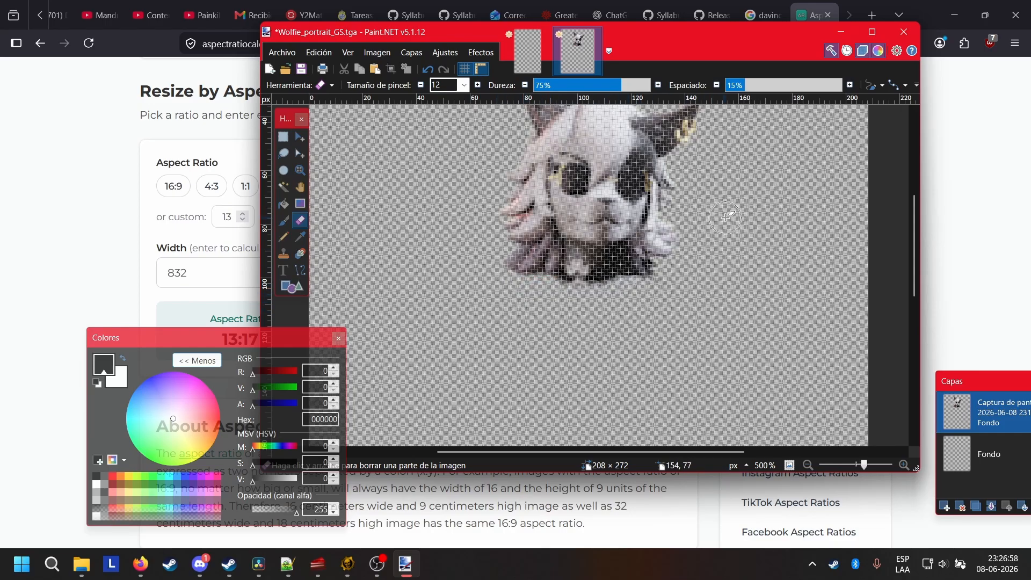
Select the head with a rectangle about 91 × 103 px and move it into the canvas's upper-left corner
scroll(727, 214, "up", 4)
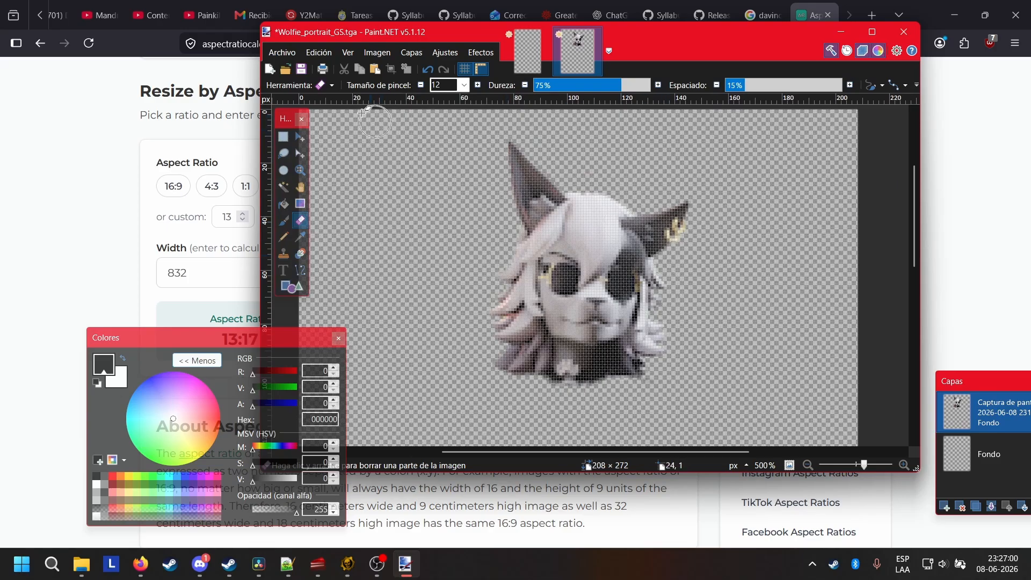
left_click(281, 138)
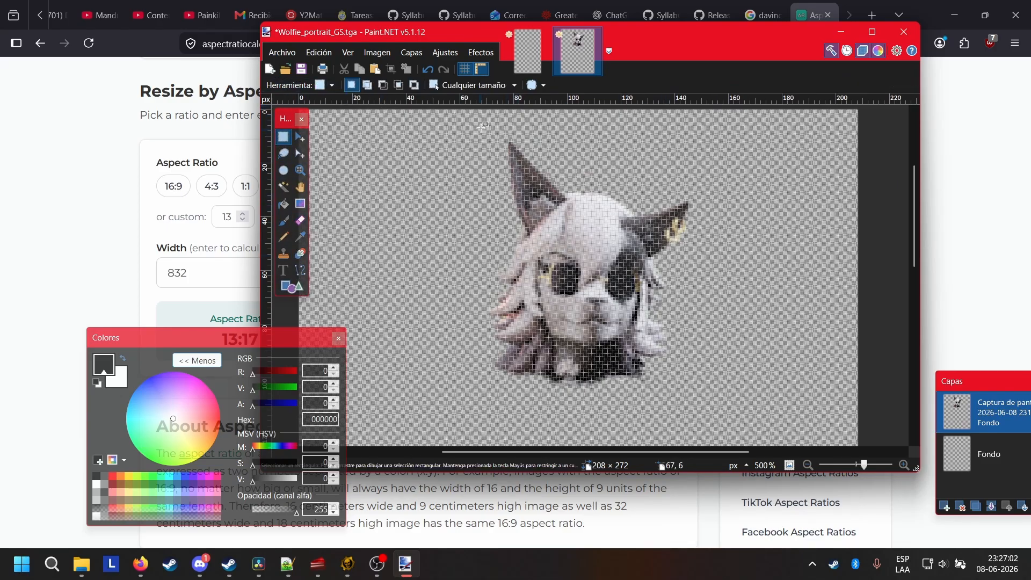
left_click_drag(465, 128, 709, 404)
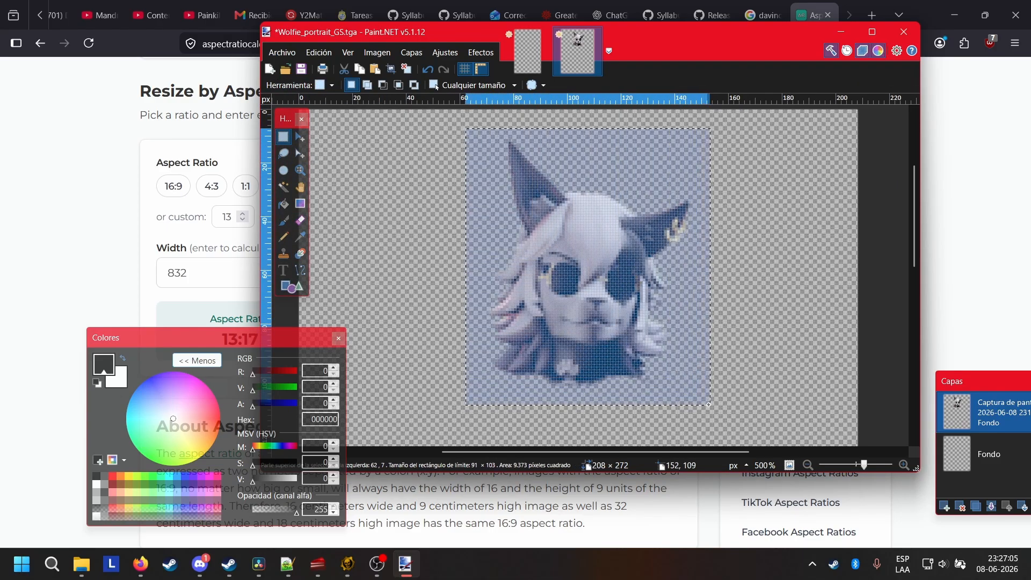
left_click(300, 137)
left_click_drag(622, 303, 453, 291)
middle_click_drag(595, 220, 720, 226)
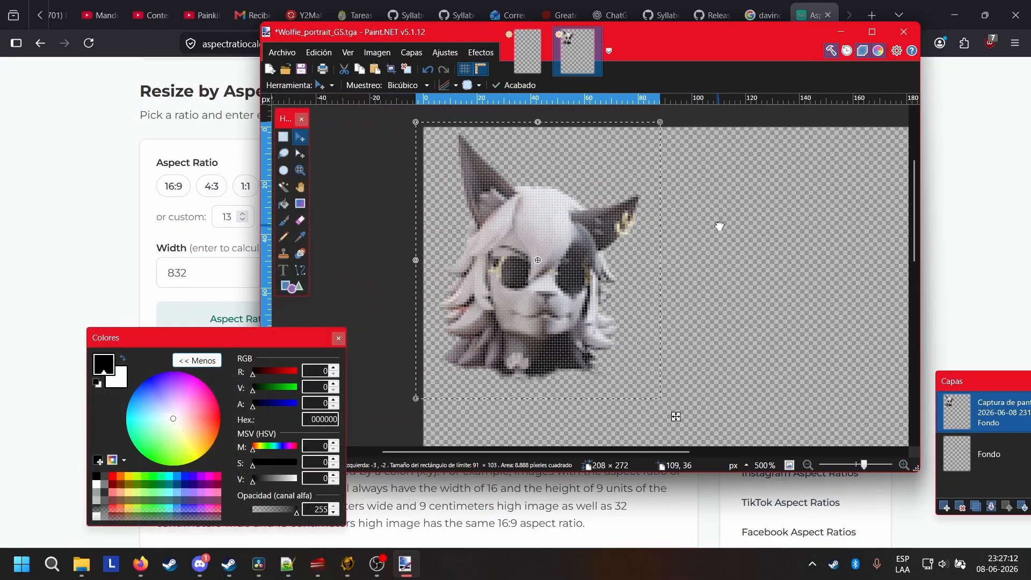
left_click_drag(562, 299, 550, 297)
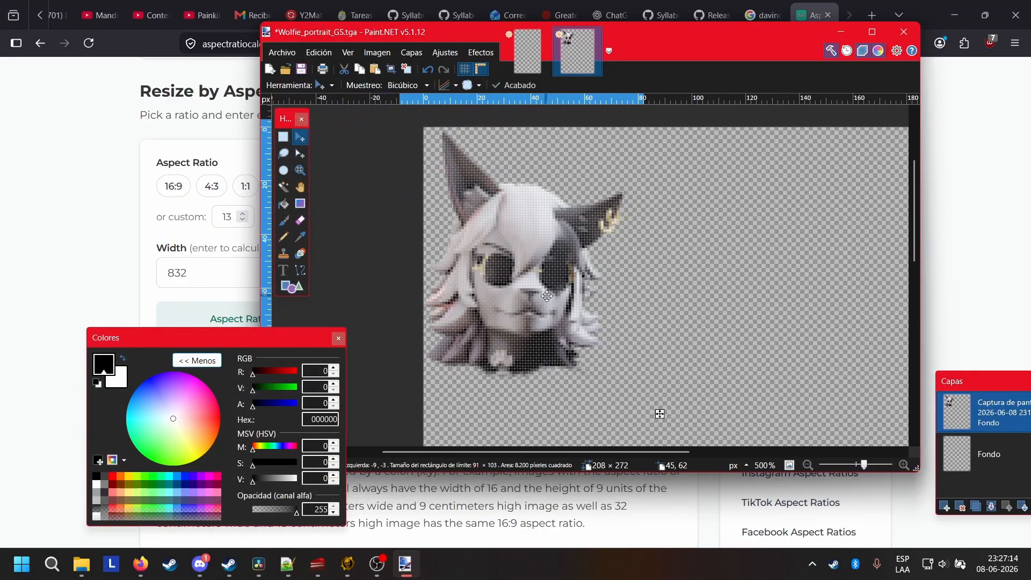
Set the canvas size to 104 × 104 pixels, anchored at the upper left with transparent fill
left_click(411, 53)
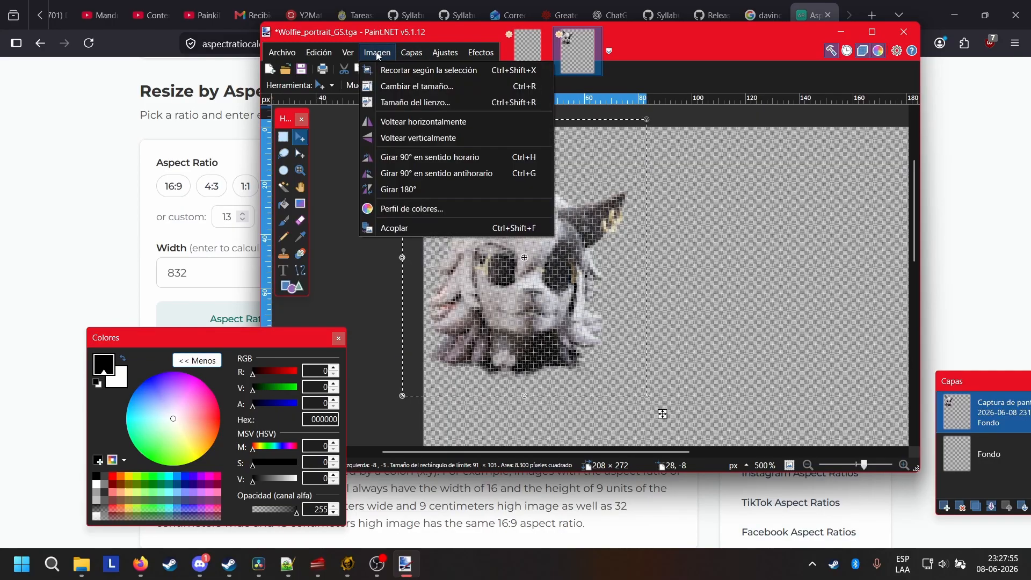
left_click(416, 102)
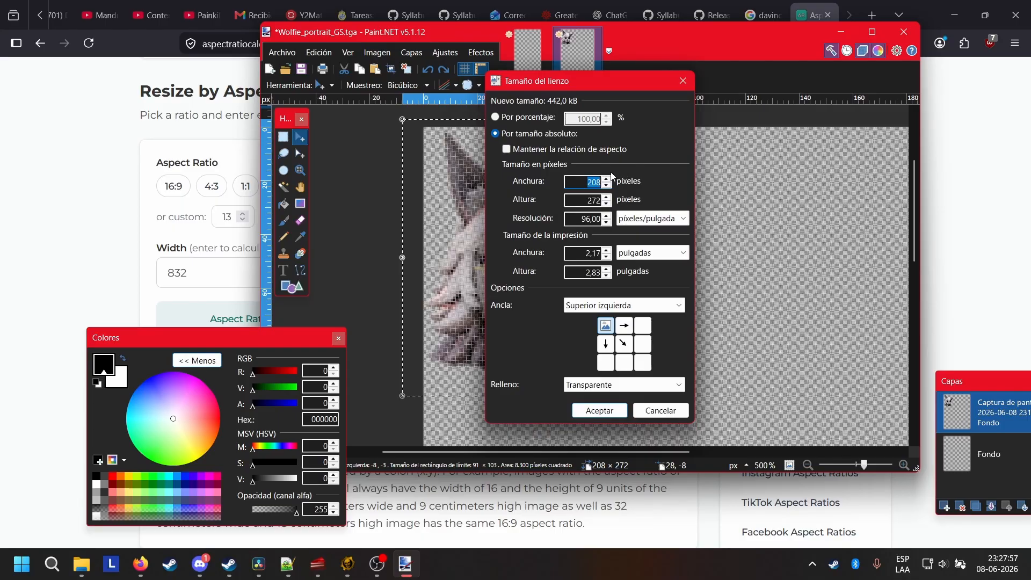
type("1")
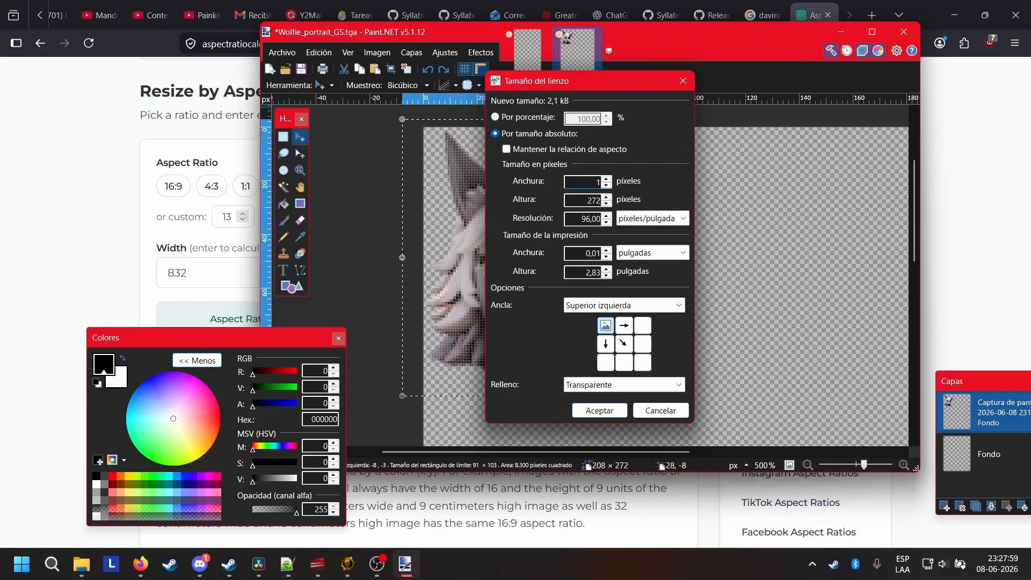
type("04")
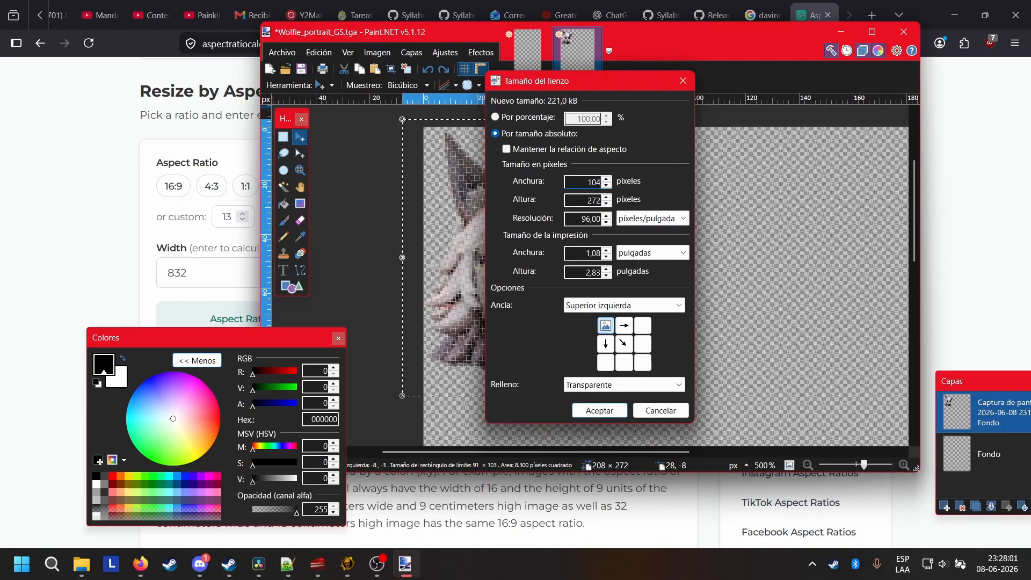
left_click(586, 200)
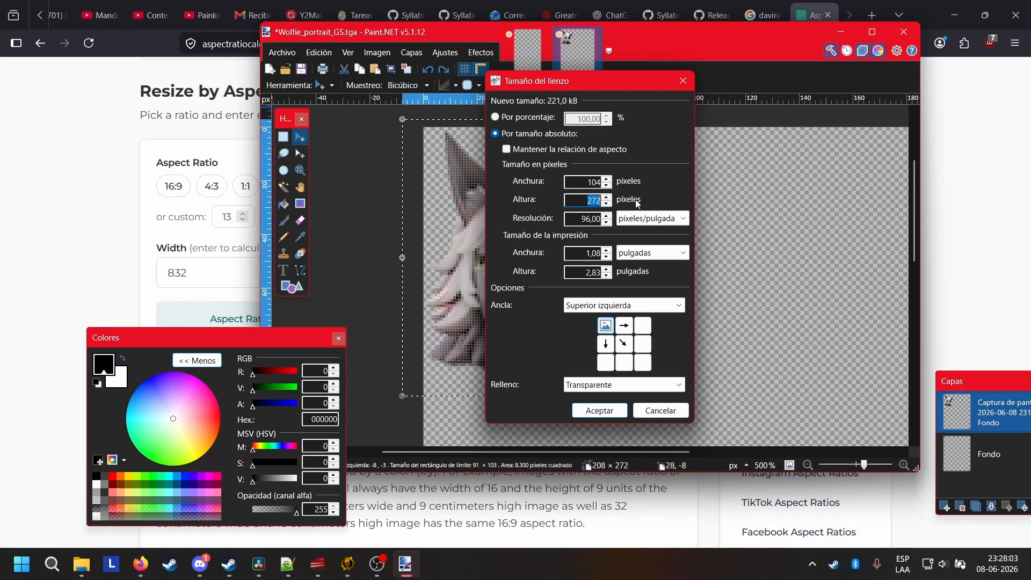
type("104")
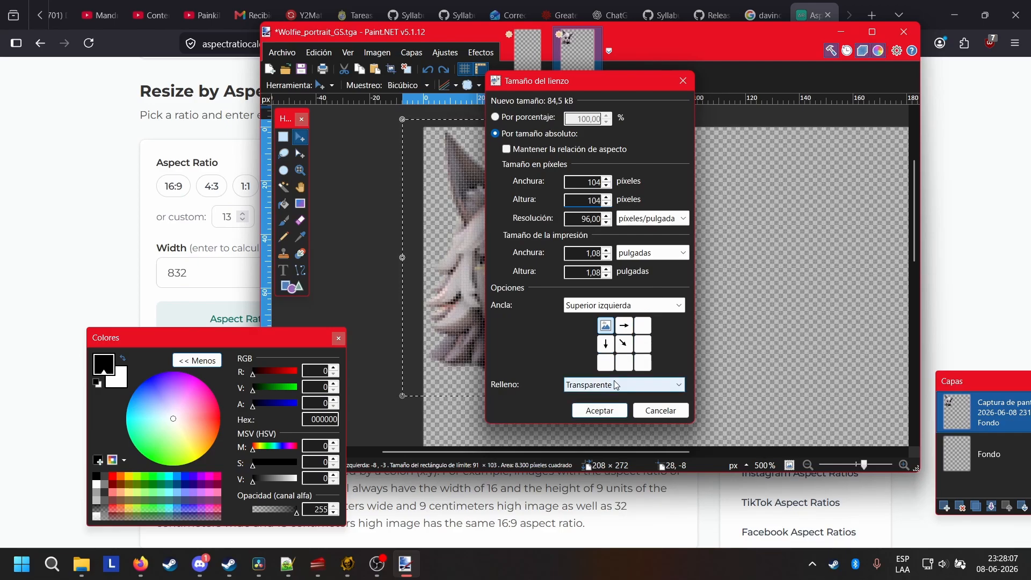
left_click(601, 417)
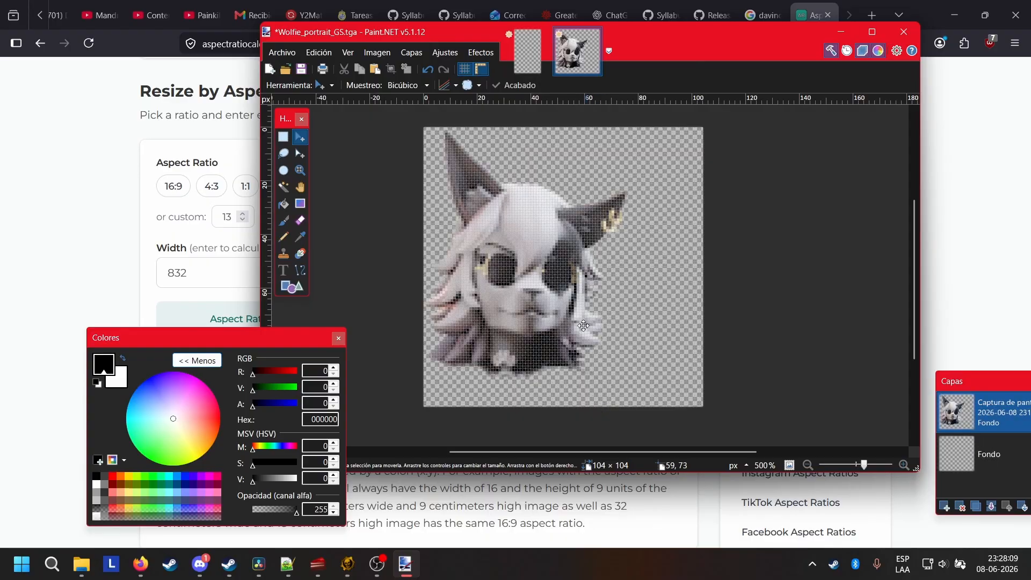
Select the head with an 85 × 92 px rectangle and move it to about the middle of the canvas
left_click(283, 137)
left_click_drag(620, 381, 375, 125)
left_click_drag(624, 382, 301, 121)
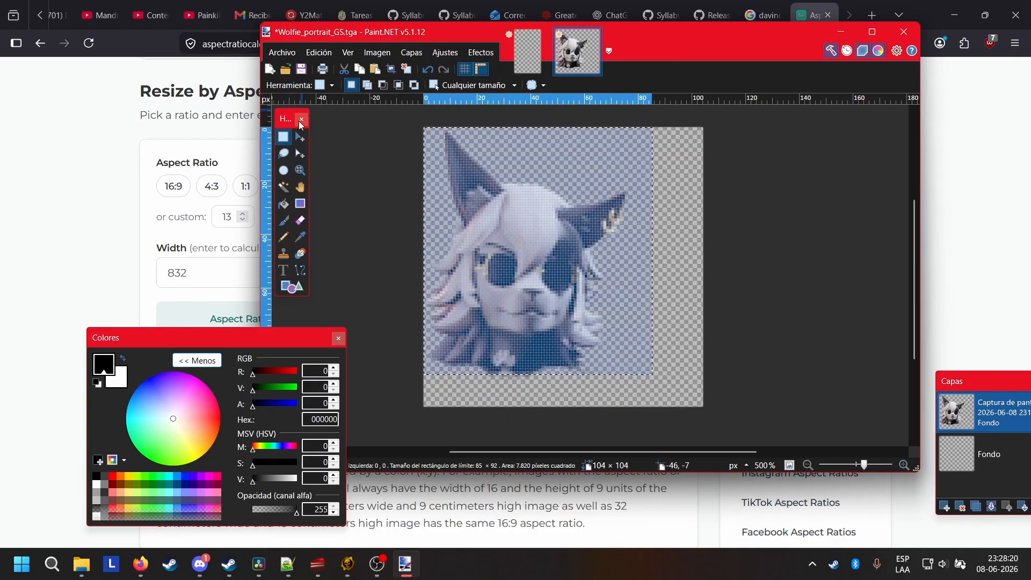
left_click(300, 137)
left_click_drag(569, 273, 609, 278)
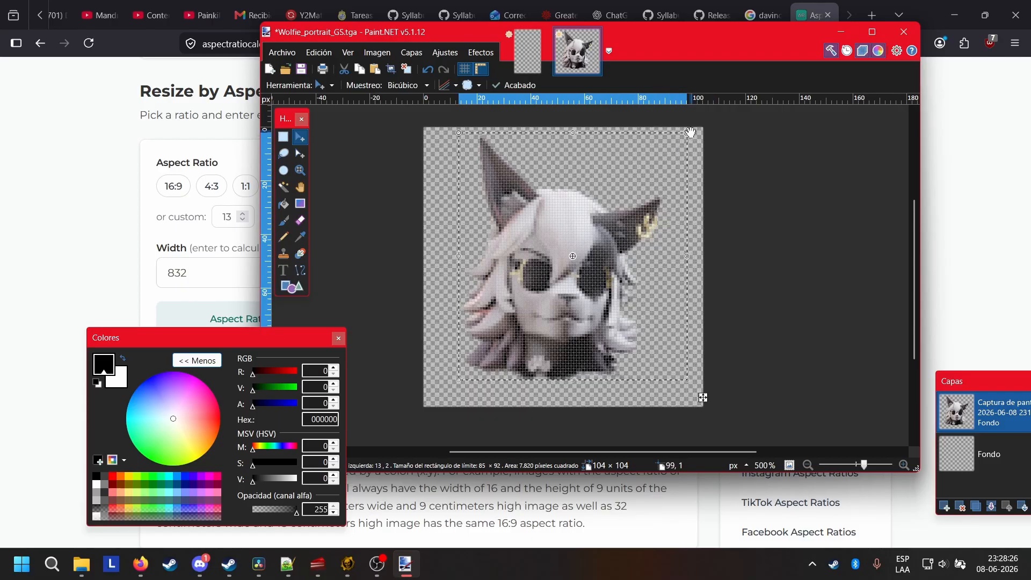
Enlarge the selected head to about 90 × 97 px and shift it flush with the canvas's upper-right corner
mouse_move(692, 133)
left_mouse_down()
mouse_move(757, 74)
mouse_move(701, 136)
mouse_move(697, 126)
left_mouse_up()
left_click_drag(617, 263, 614, 263)
left_click_drag(453, 382, 448, 385)
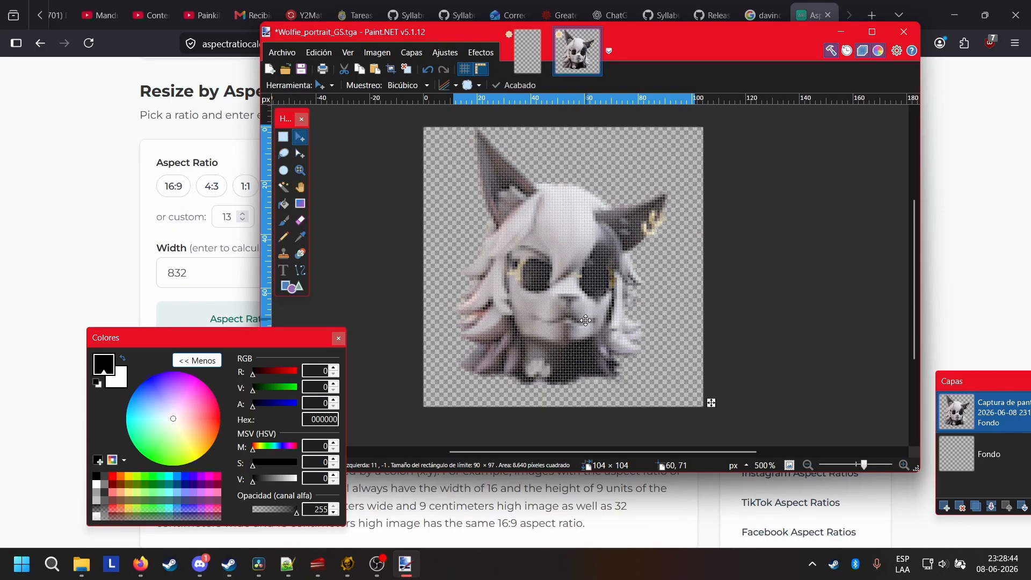
left_click(806, 465)
left_click(806, 465)
left_click(807, 465)
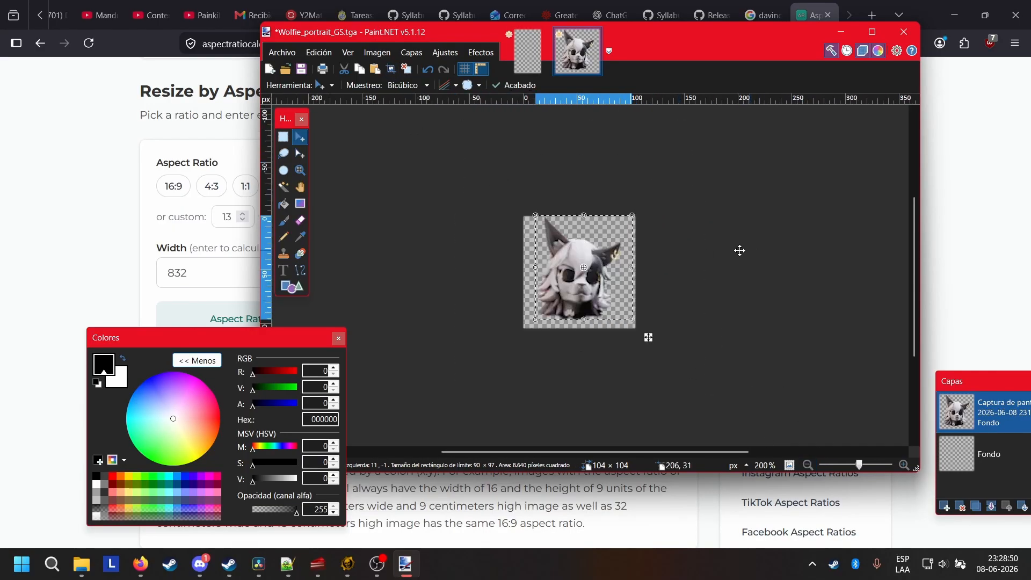
left_click_drag(590, 295, 594, 296)
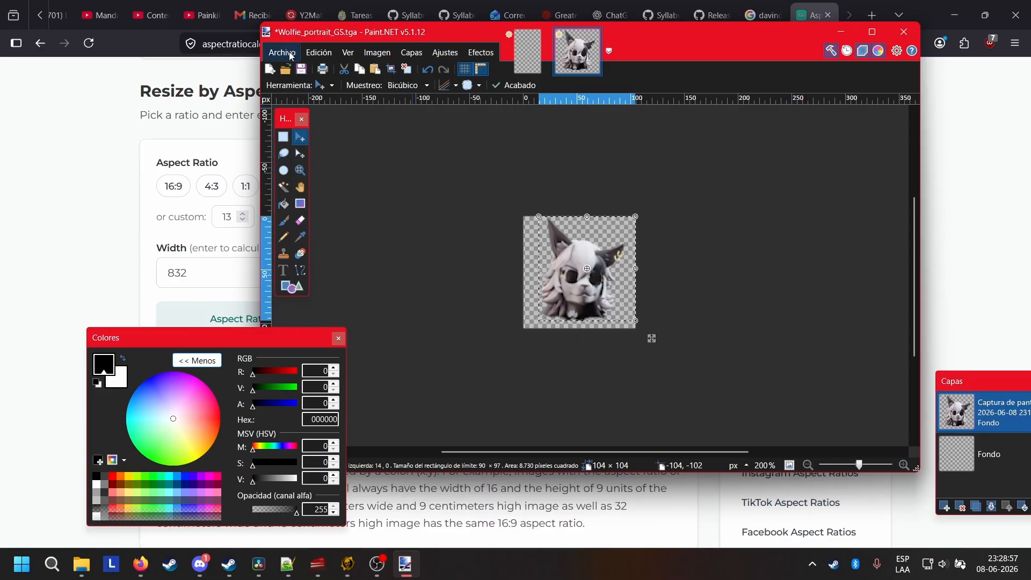
Set up saving the image as a TGA named Wolfie_portraitSM_GS.tga in the GOW3_Portaits folder, checking the existing portrait file names
left_click(283, 53)
left_click(327, 152)
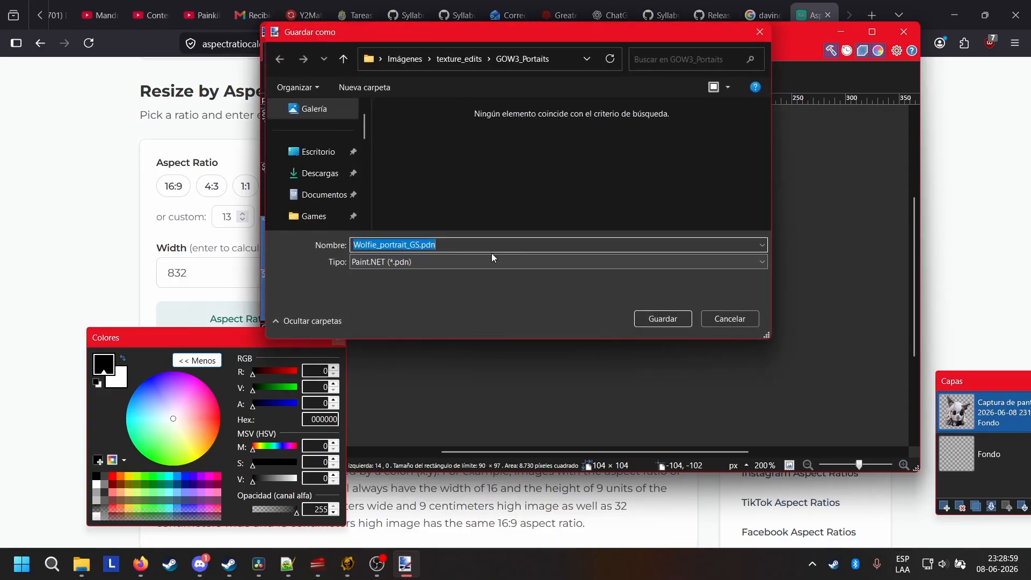
left_click(407, 262)
left_click(407, 396)
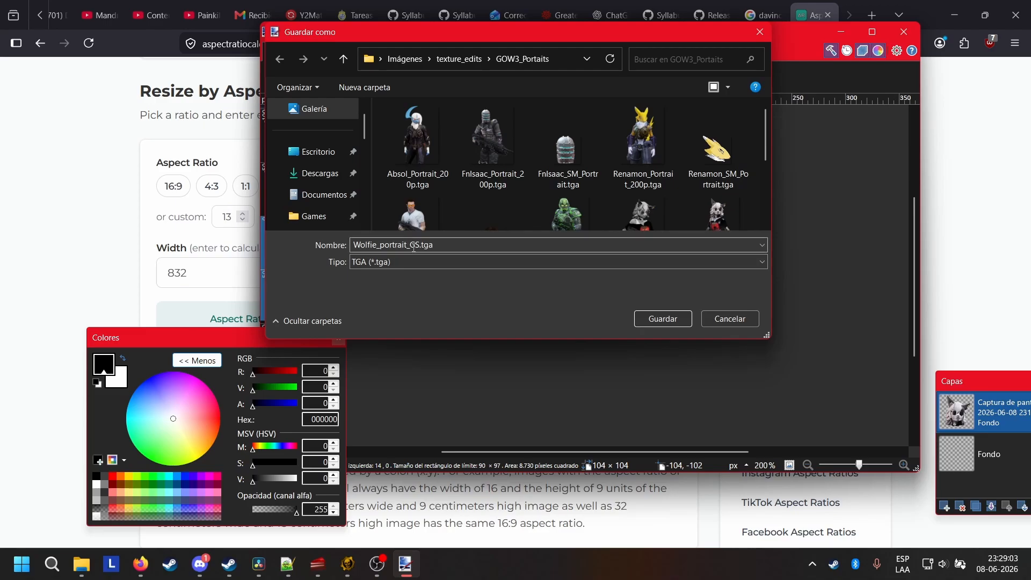
left_click(407, 244)
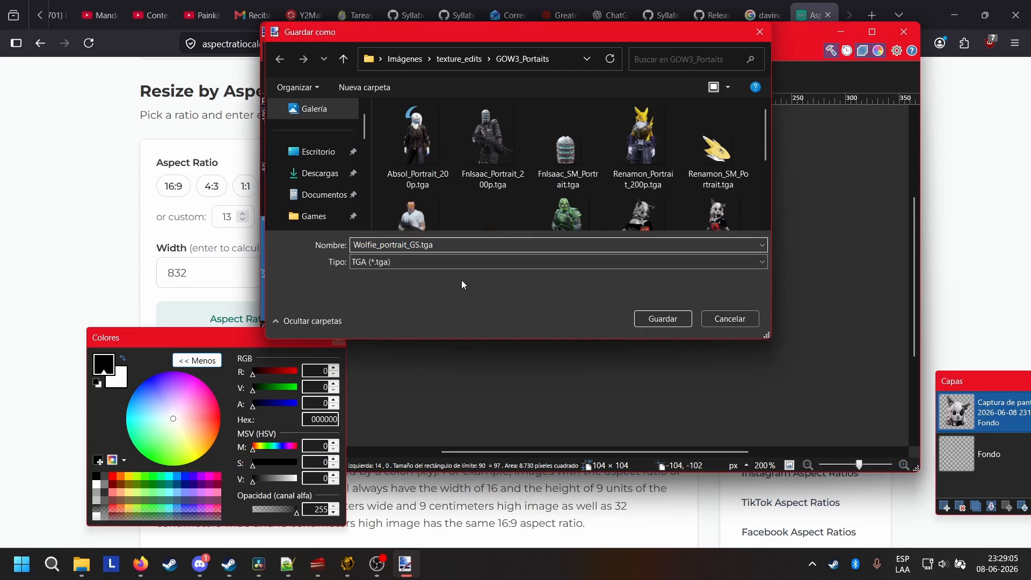
type("SM")
scroll(525, 147, "down", 5)
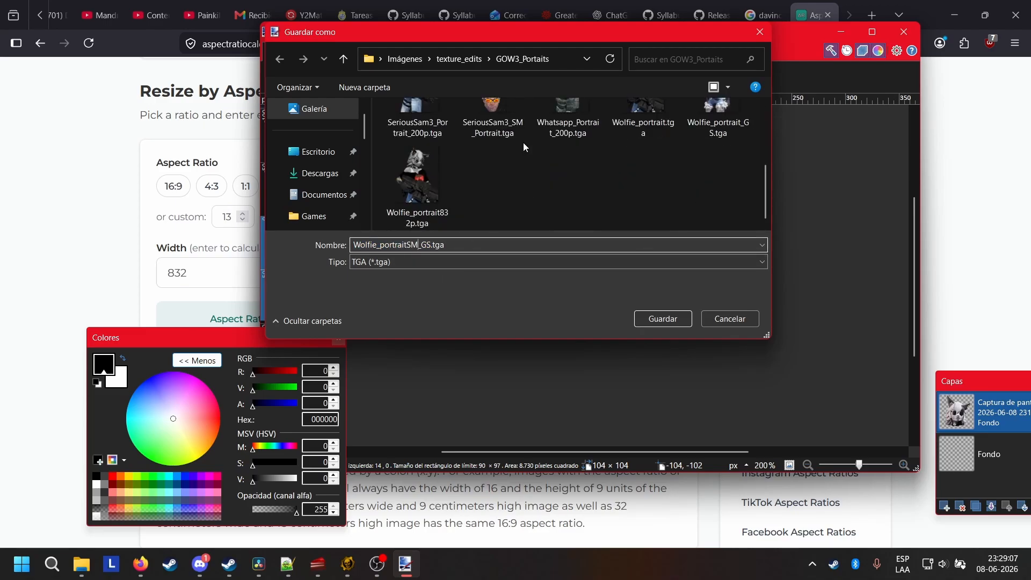
scroll(549, 160, "up", 1)
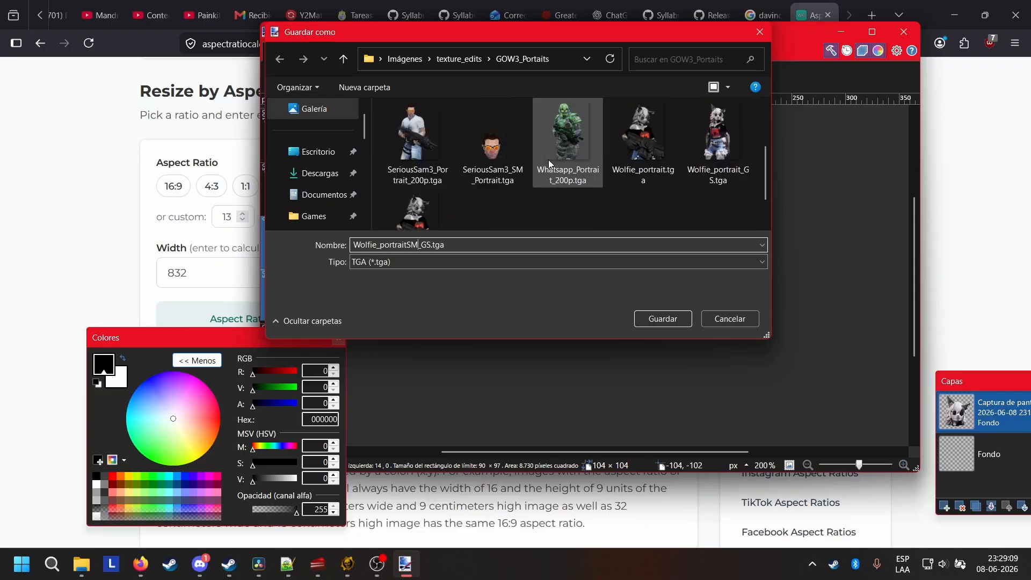
scroll(643, 163, "up", 2)
scroll(643, 163, "down", 1)
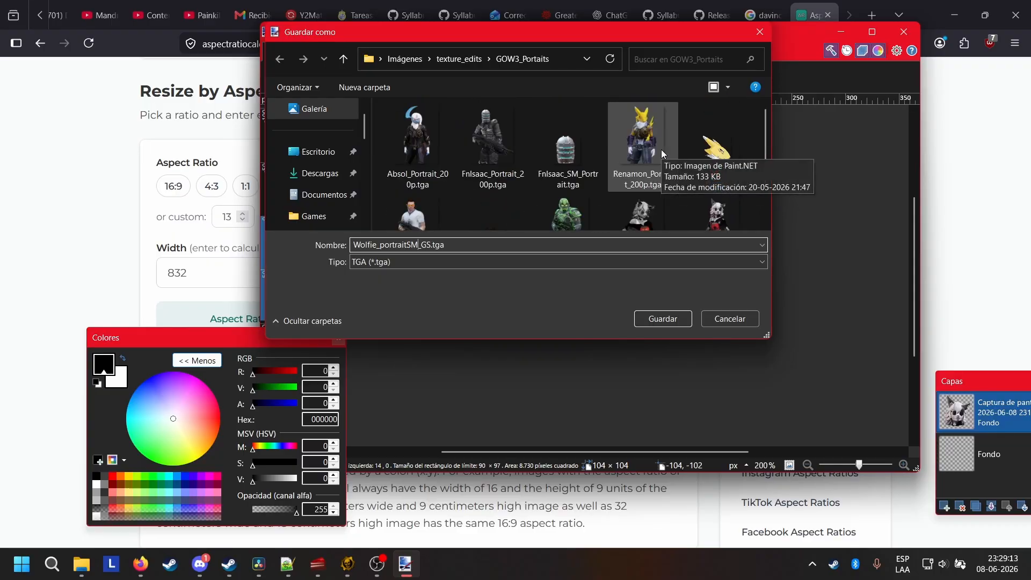
scroll(497, 185, "down", 1)
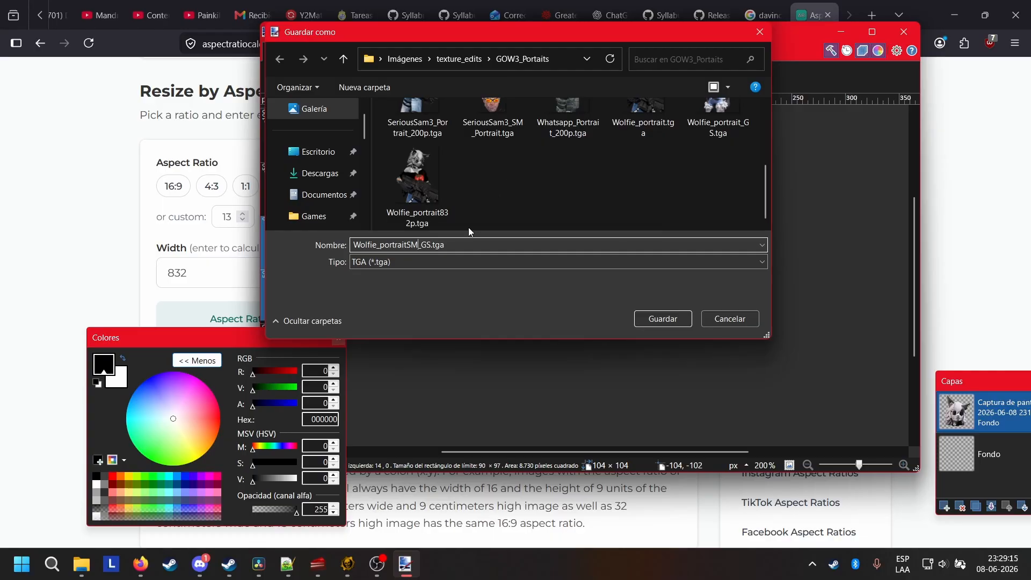
Save the TGA with automatic bit depth and RLE compression, flatten its layers, and close Paint.NET, discarding the screenshot image's changes
left_click(648, 317)
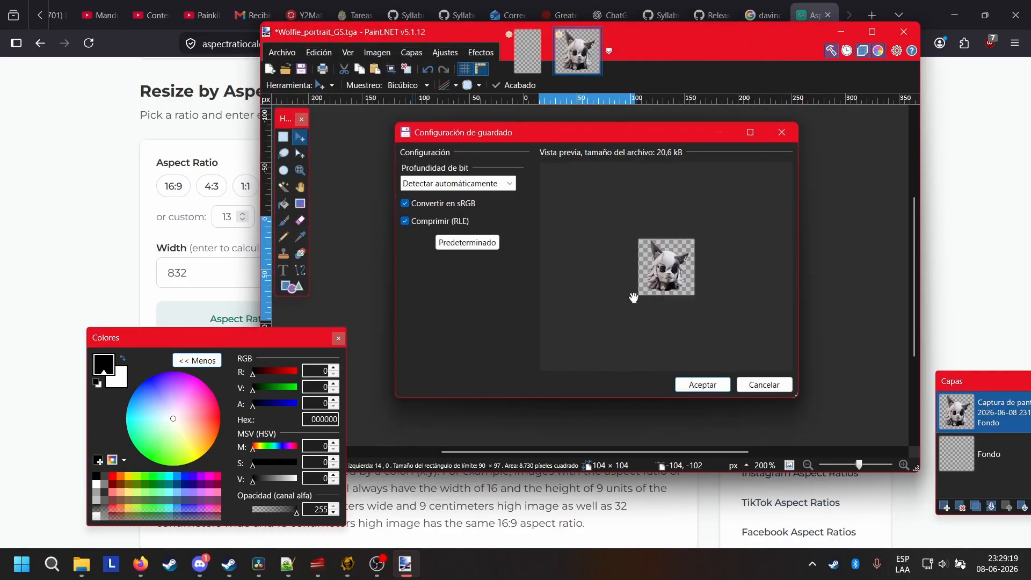
left_click(714, 385)
left_click(539, 290)
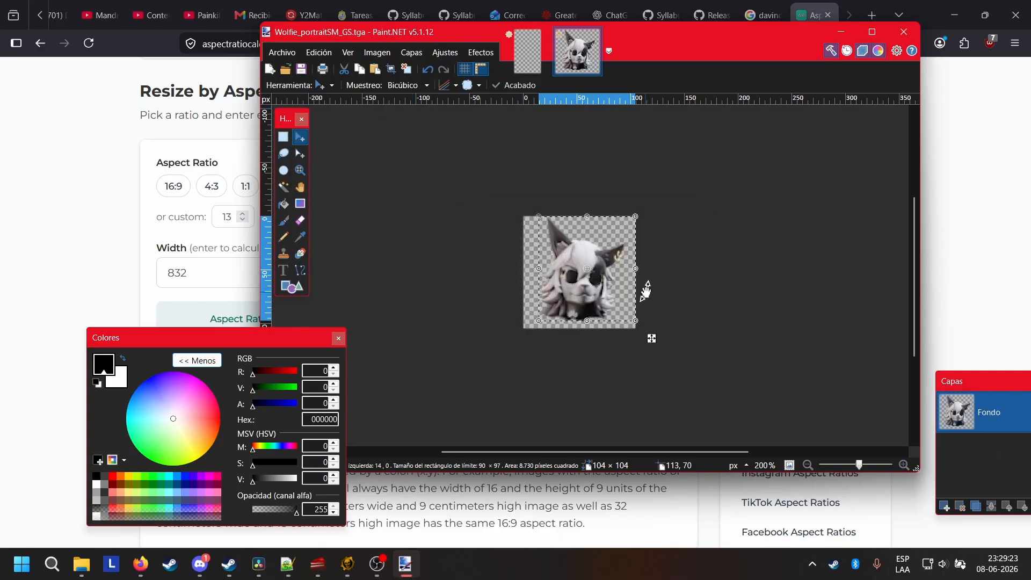
left_click(903, 32)
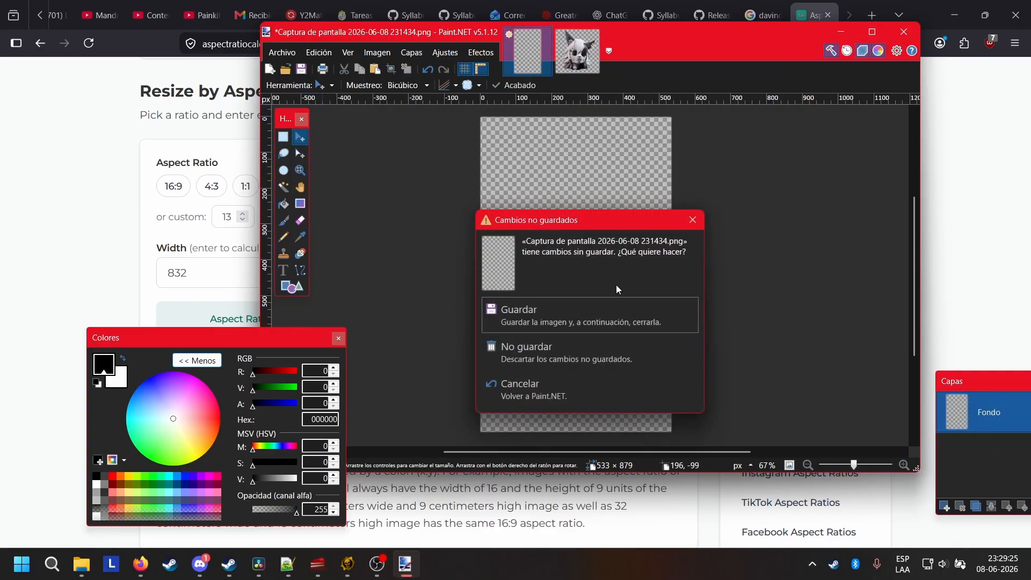
left_click(570, 348)
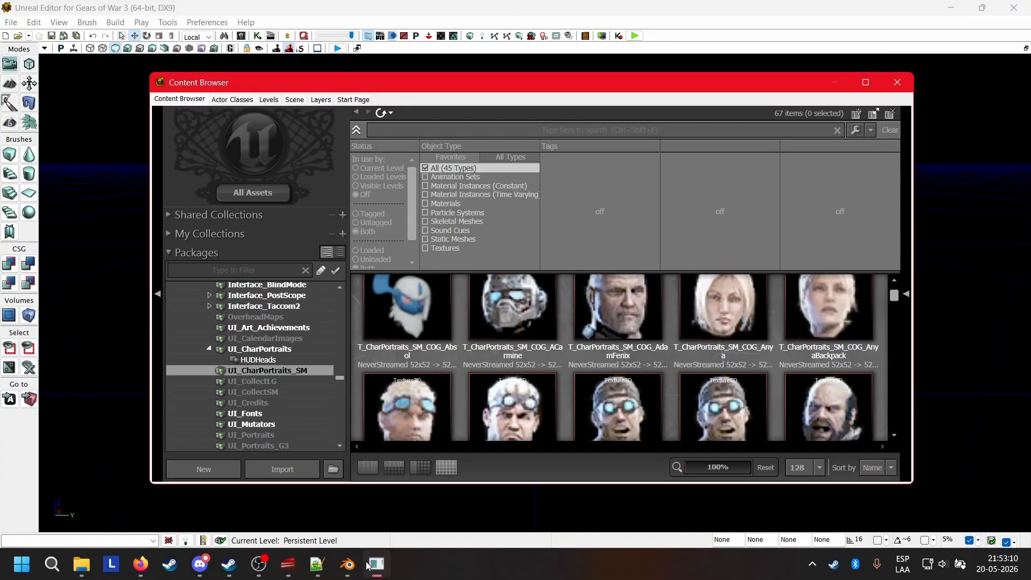
In Unreal Editor's Content Browser, open the UI group of the COG_Wolfie package
scroll(307, 368, "up", 5)
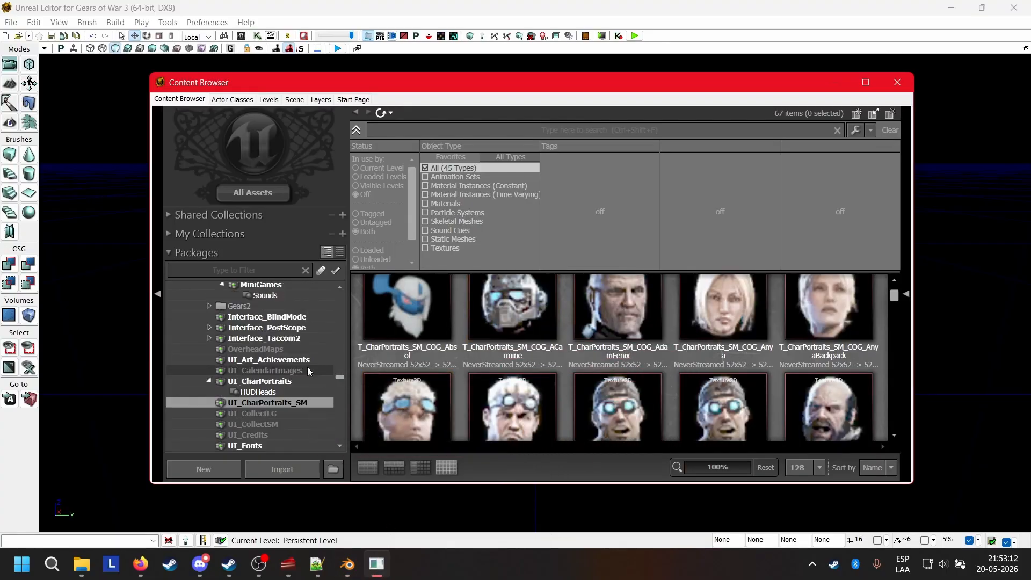
scroll(307, 374, "up", 4)
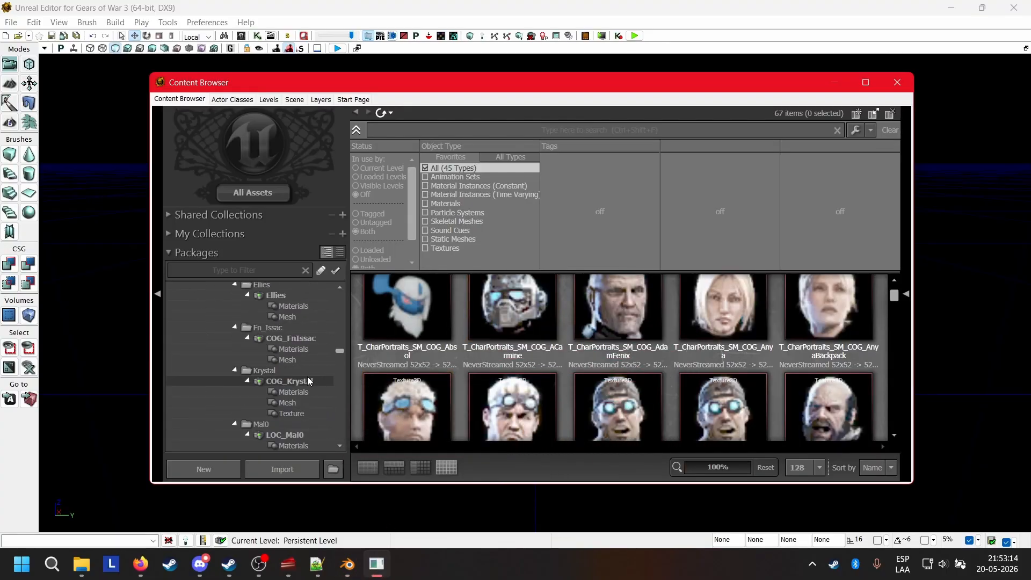
left_click(298, 329)
left_click(299, 381)
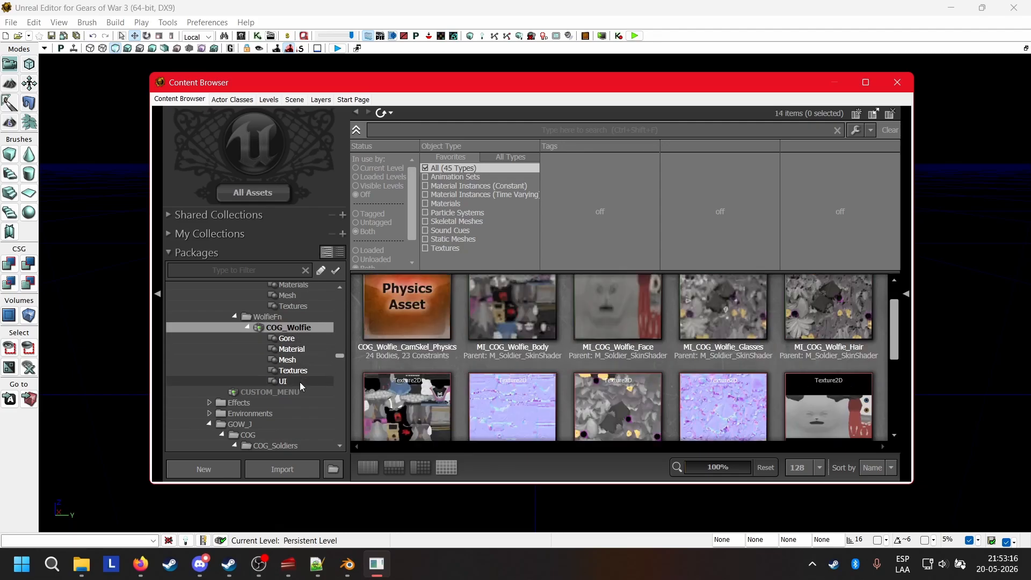
Import the Wolfie_SM_portrait.png texture into the UI group of COG_Wolfie, accepting its non-power-of-two size
right_click(510, 374)
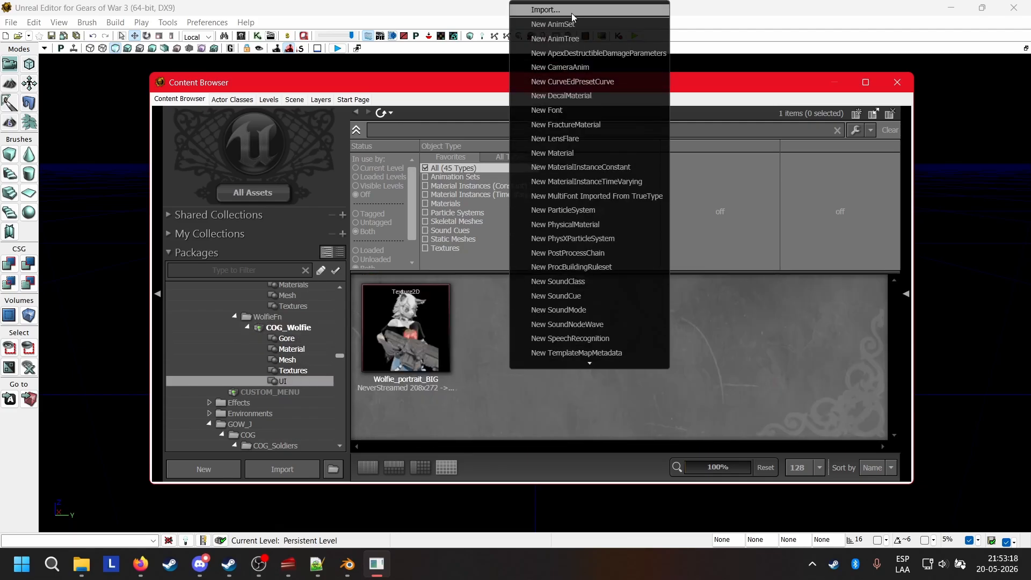
left_click(553, 12)
scroll(268, 161, "down", 2)
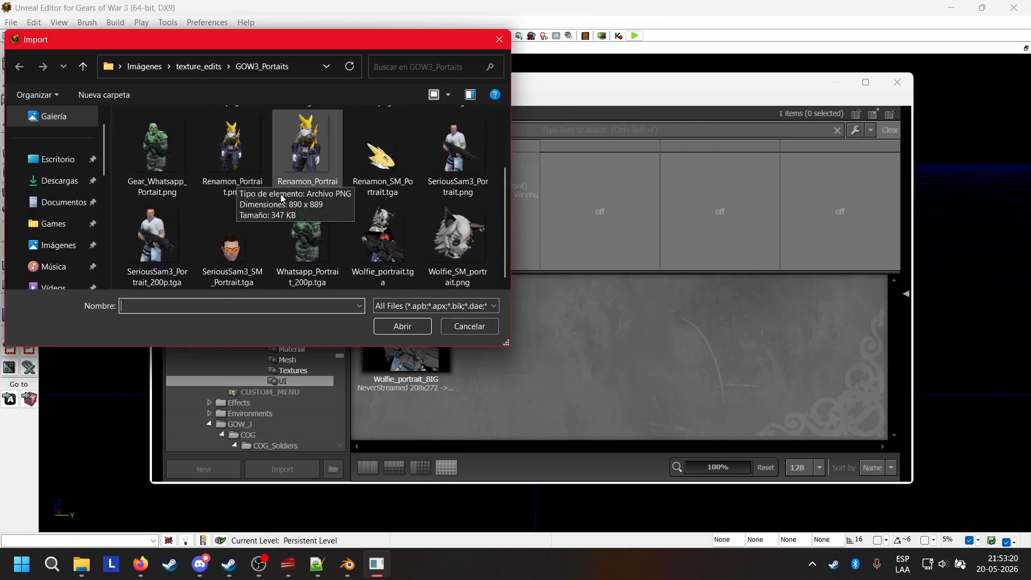
left_click(458, 239)
left_click(419, 327)
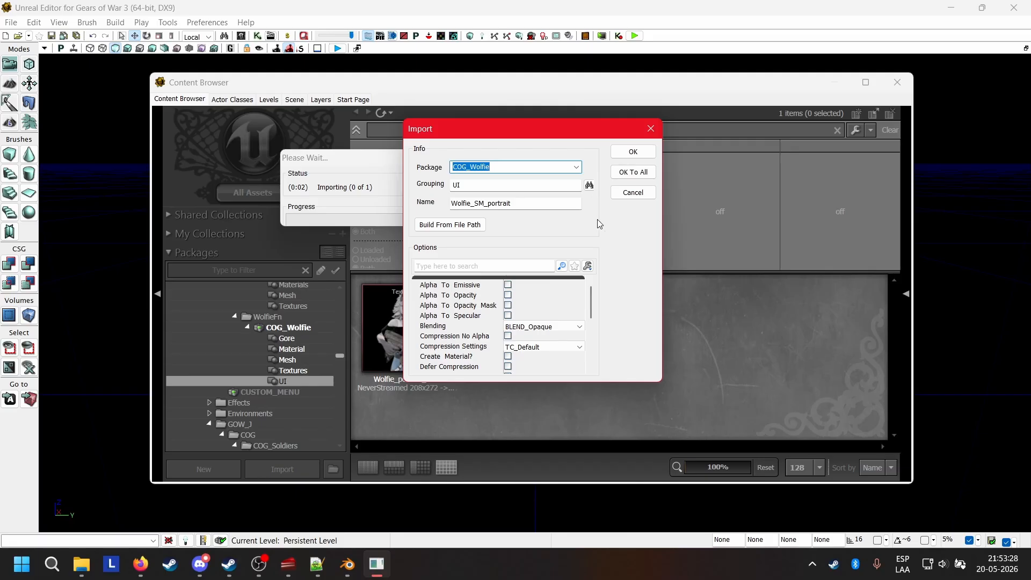
left_click(633, 151)
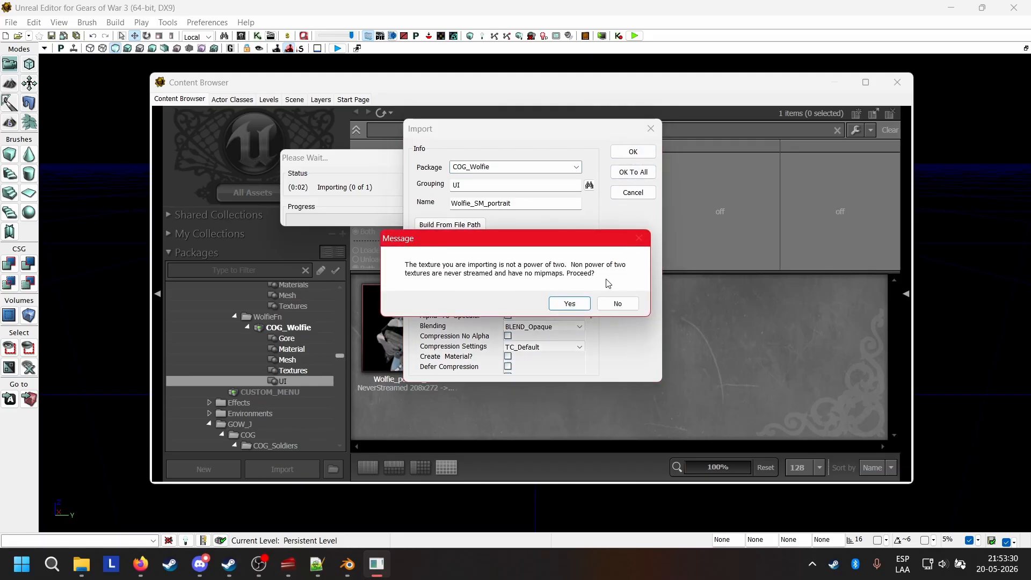
left_click(569, 304)
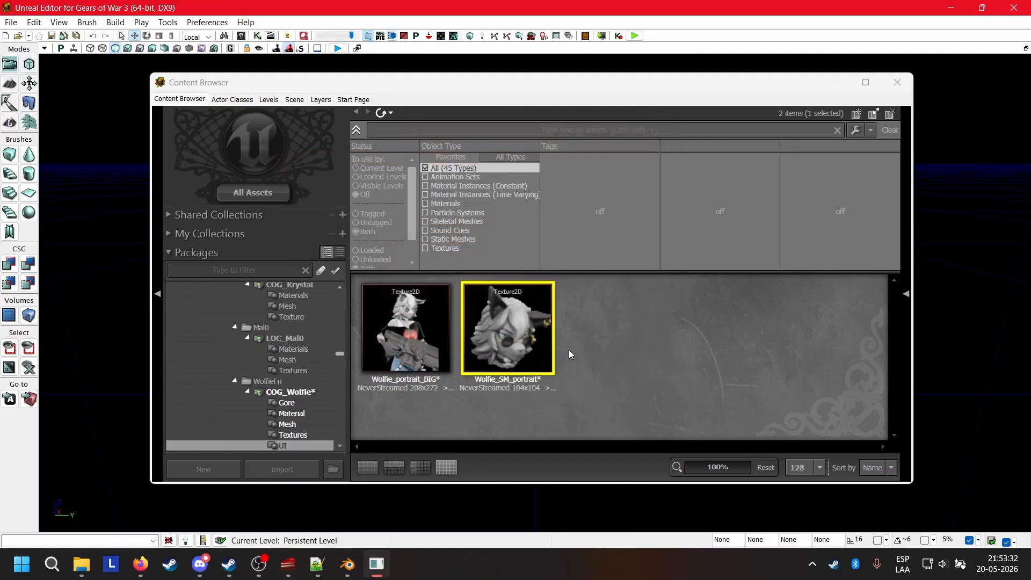
Turn off SRGB for the Wolfie_SM_portrait texture and save the COG_Wolfie package
right_click(512, 324)
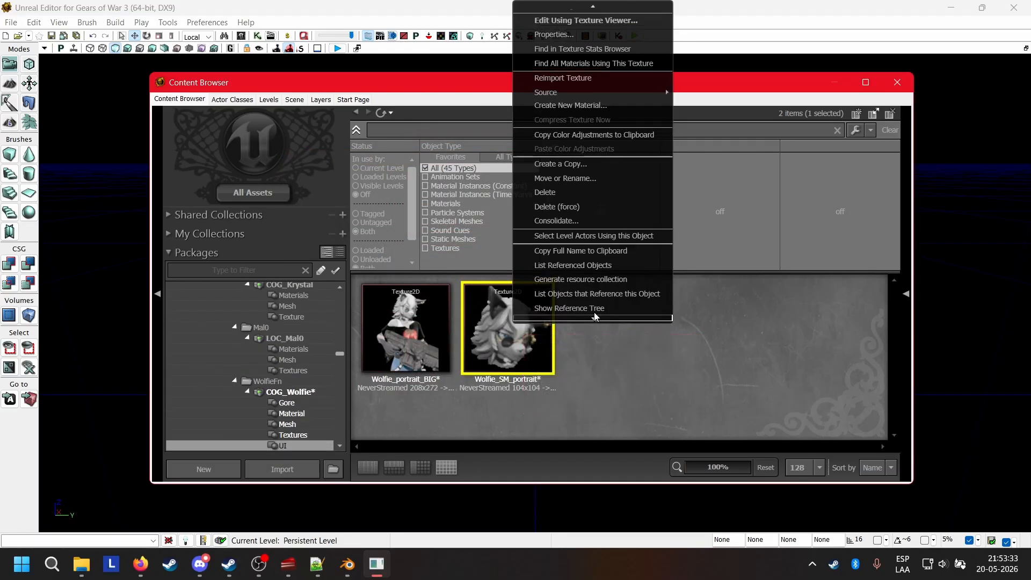
left_click(606, 25)
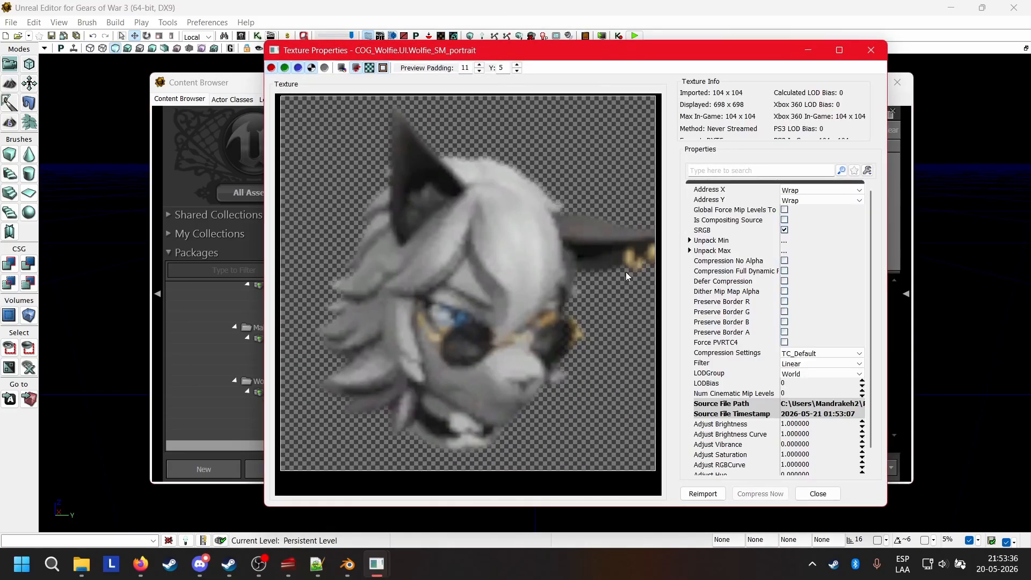
left_click(784, 230)
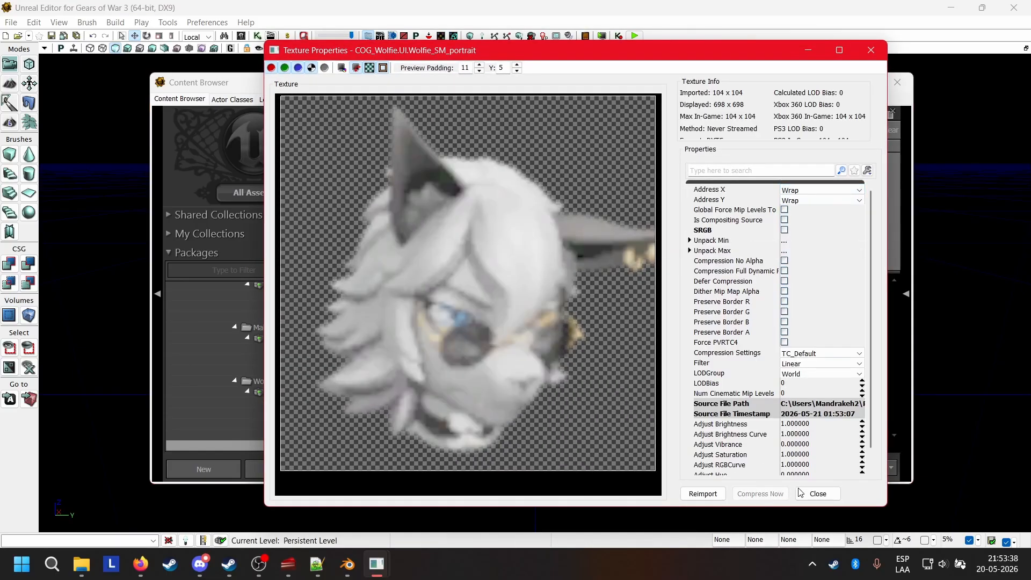
left_click(800, 492)
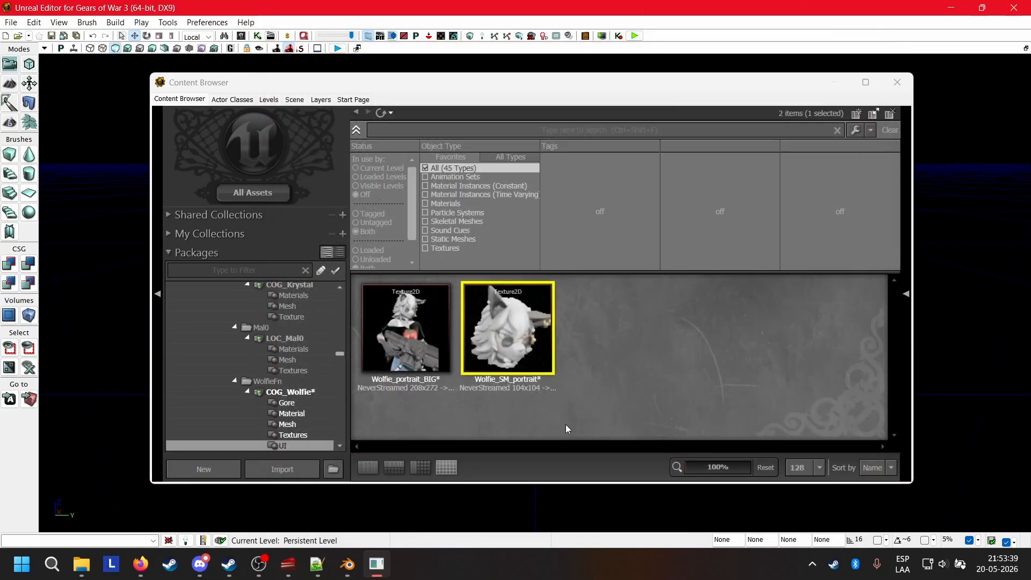
right_click(294, 394)
left_click(332, 396)
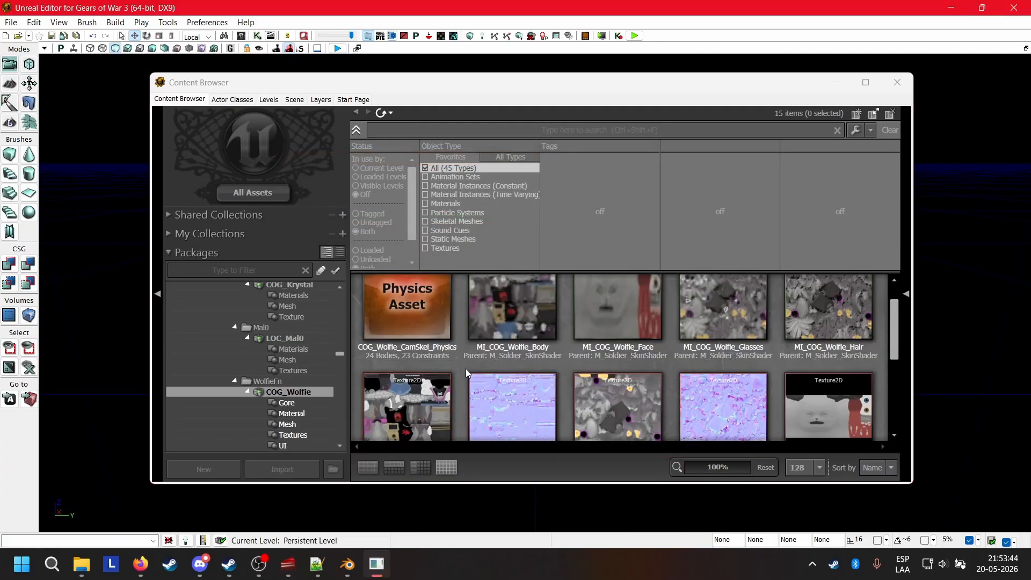
Switch to Notepad++, reload the changed GearGame.ini, and copy the Sybil COGCharacterSummary section from DefaultGame.ini
left_click(316, 565)
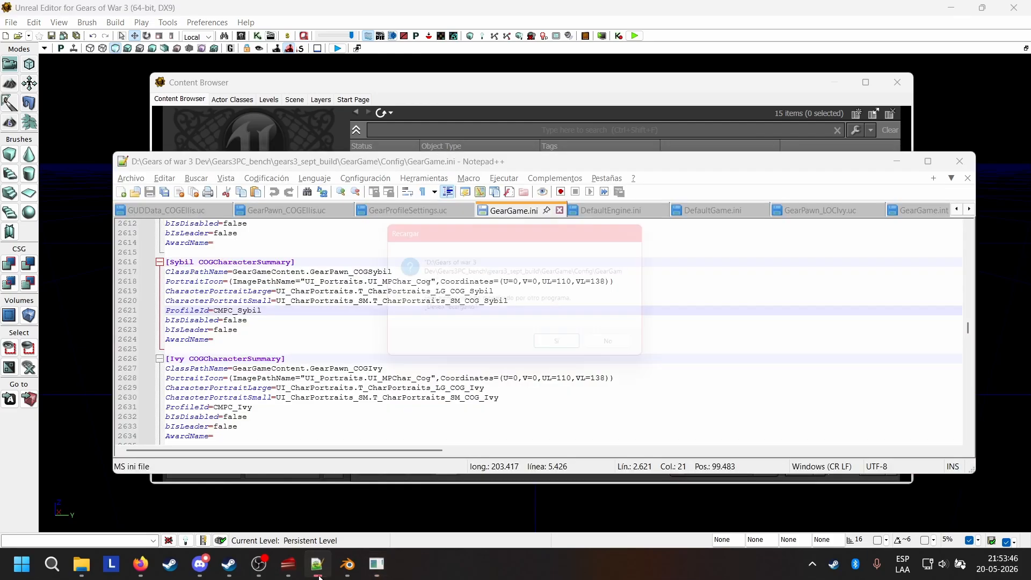
left_click(547, 349)
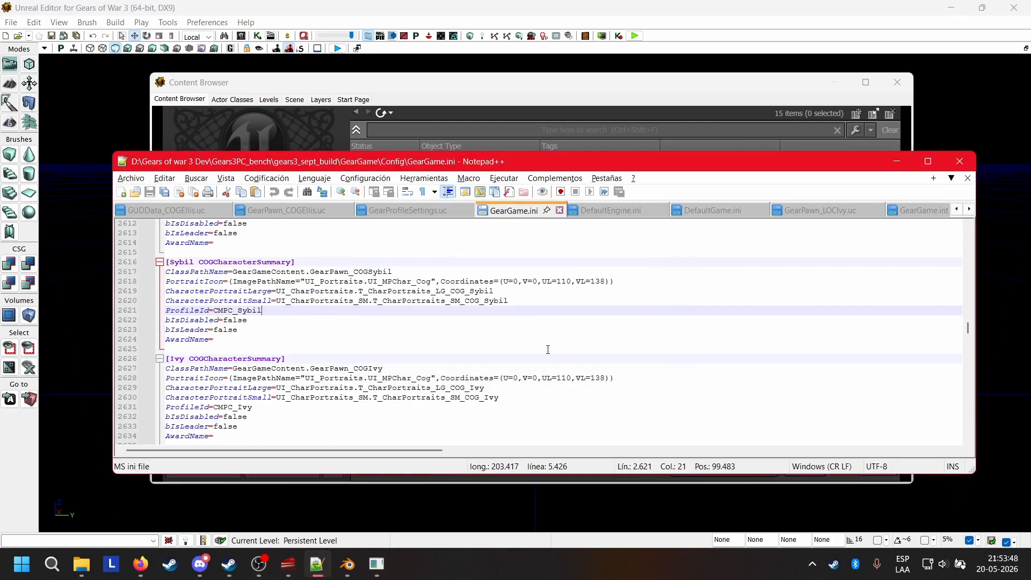
left_click(702, 214)
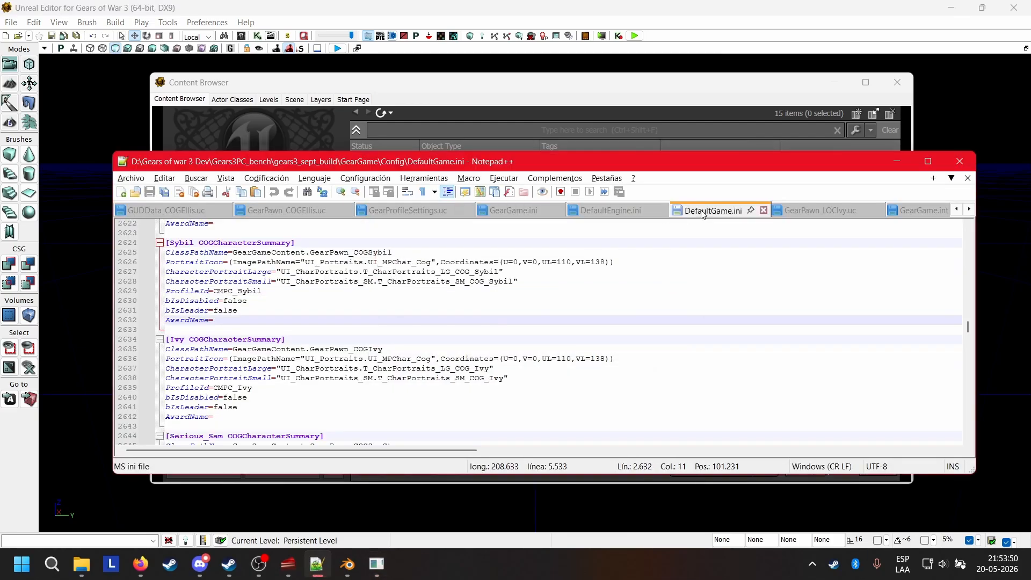
left_click_drag(224, 317, 156, 246)
key("ctrl+c")
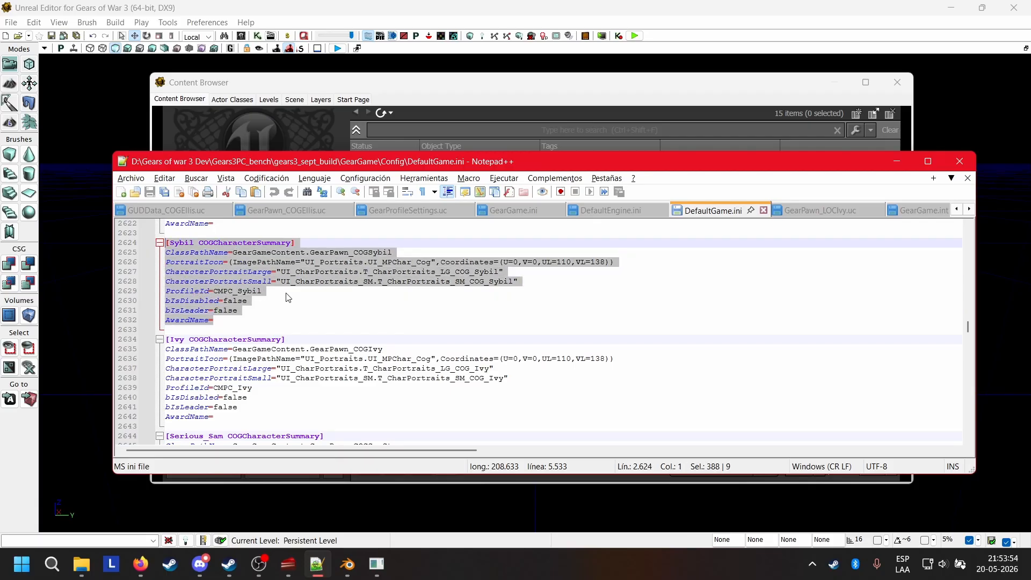
Paste the copied Sybil section between the COG_Whatsapp and ColeThrashball sections of DefaultGame.ini
scroll(347, 278, "down", 11)
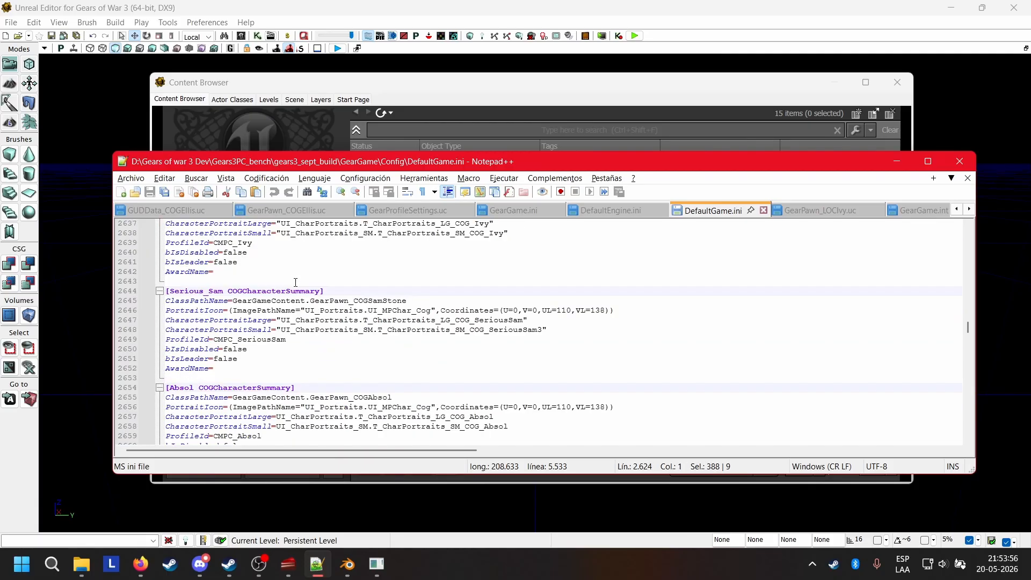
scroll(292, 282, "down", 10)
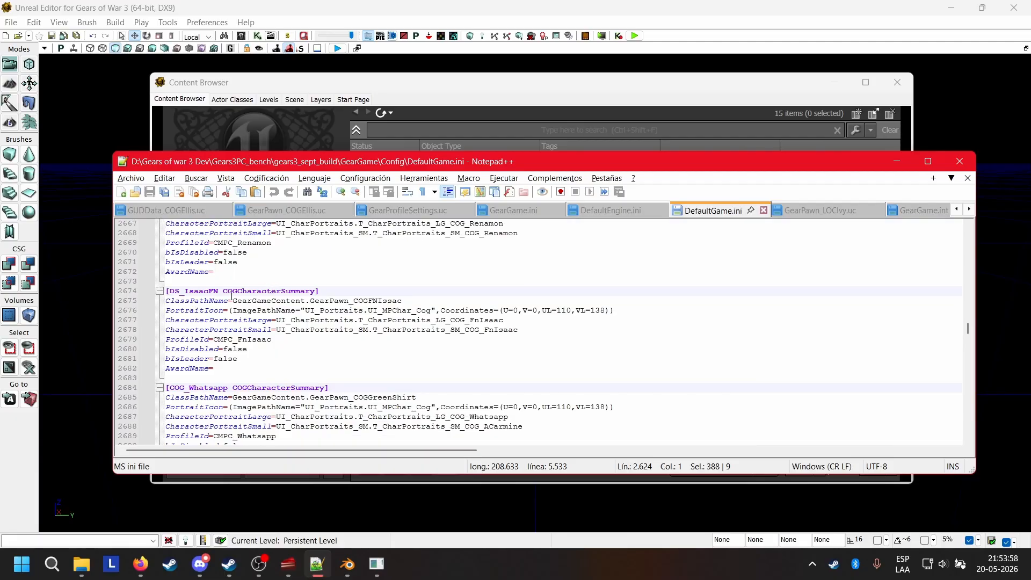
left_click(209, 296)
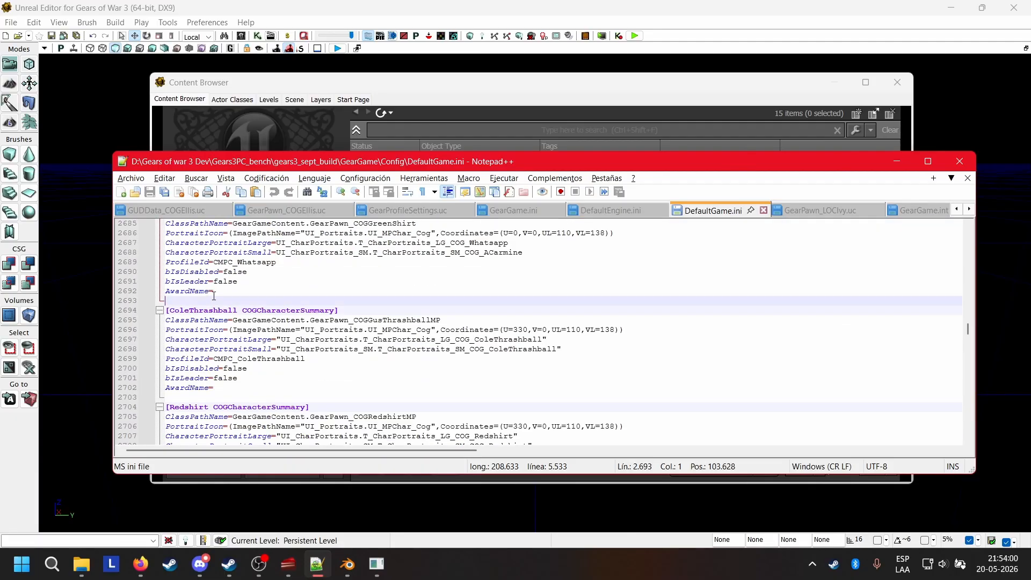
key("Return")
key("Return")
key("ctrl+v")
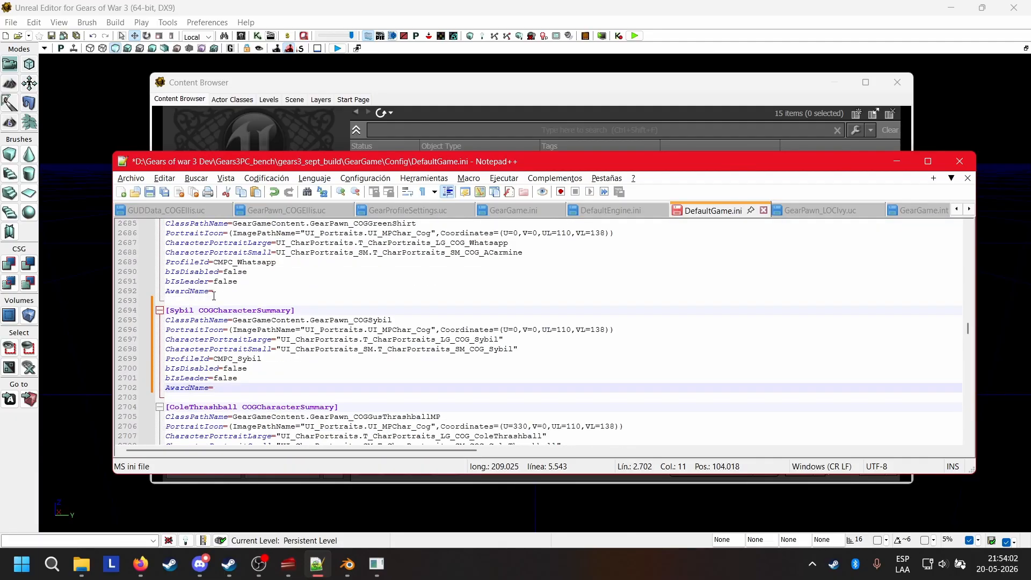
In the pasted section, rename the header to Wolfie and set ClassPathName to GearGameContent.GearPawn_COGWolfie
left_click(193, 311)
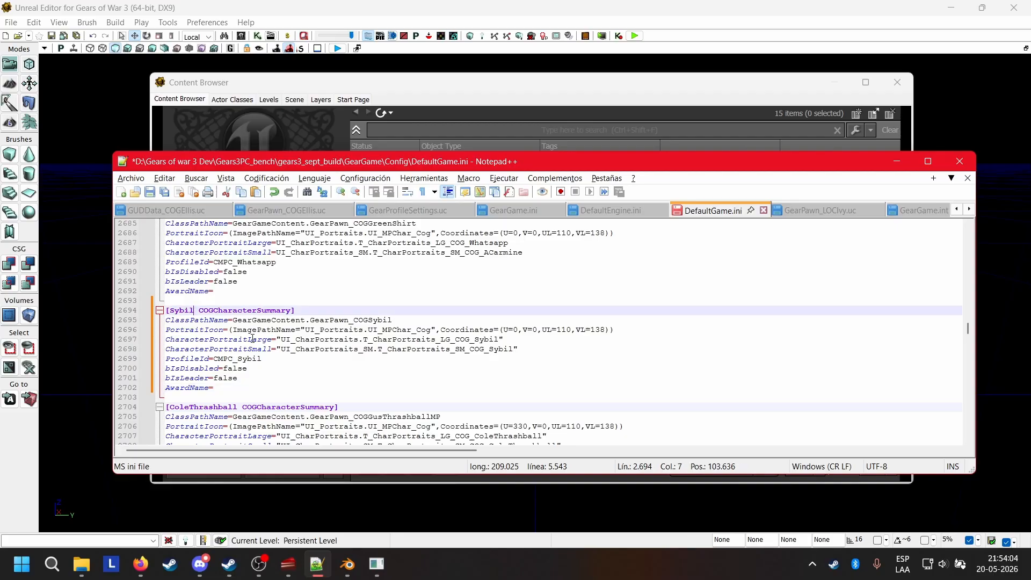
key("BackSpace")
key("BackSpace")
key("BackSpace")
key("BackSpace")
key("BackSpace")
type("Wolfie")
left_click(401, 318)
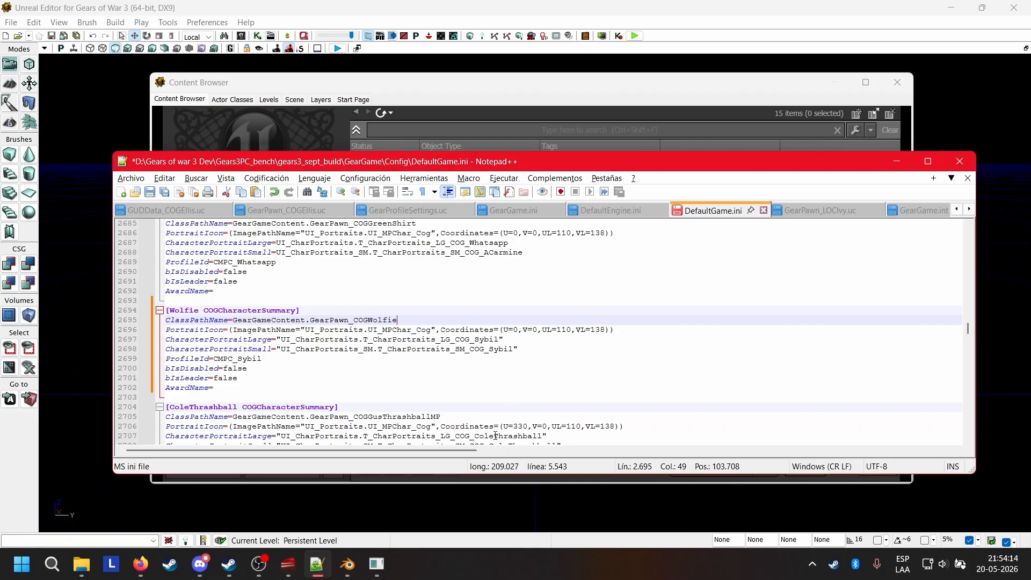
Select the CharacterPortraitLarge value, and in Unreal Editor copy the full name of Wolfie_portrait_BIG from COG_Wolfie's UI group
left_click_drag(498, 339, 290, 340)
left_click(449, 88)
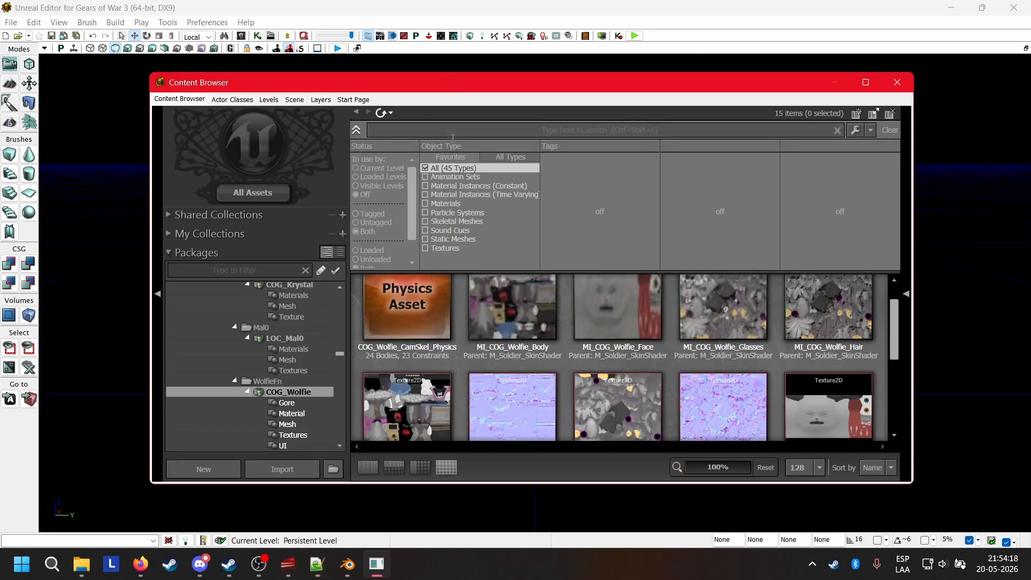
left_click(302, 442)
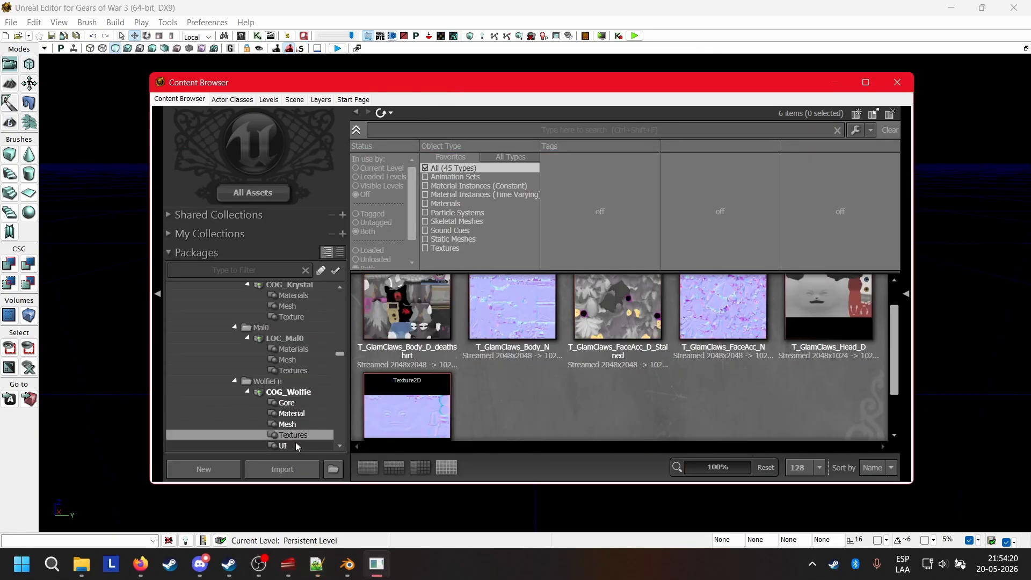
right_click(417, 342)
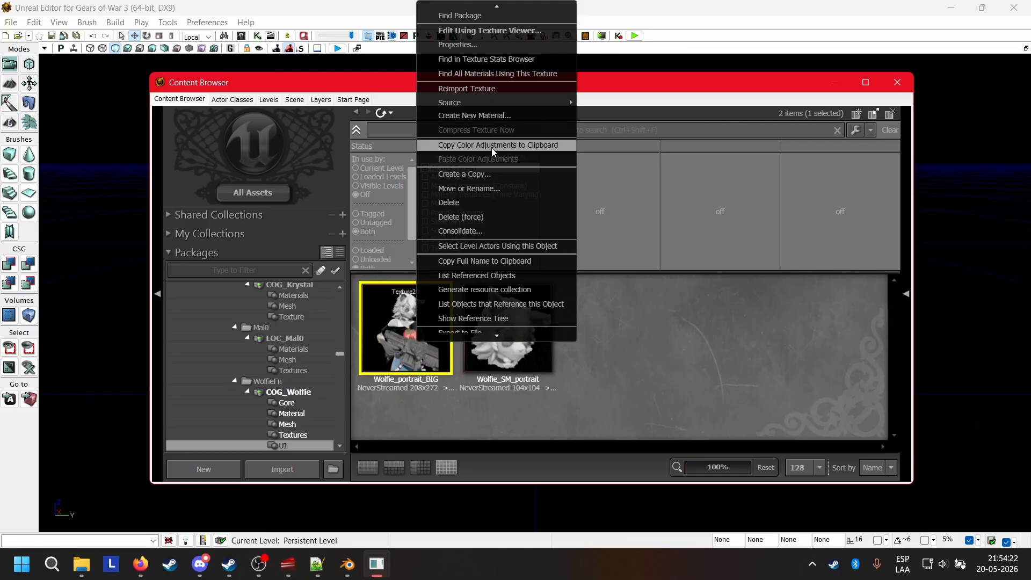
left_click(490, 259)
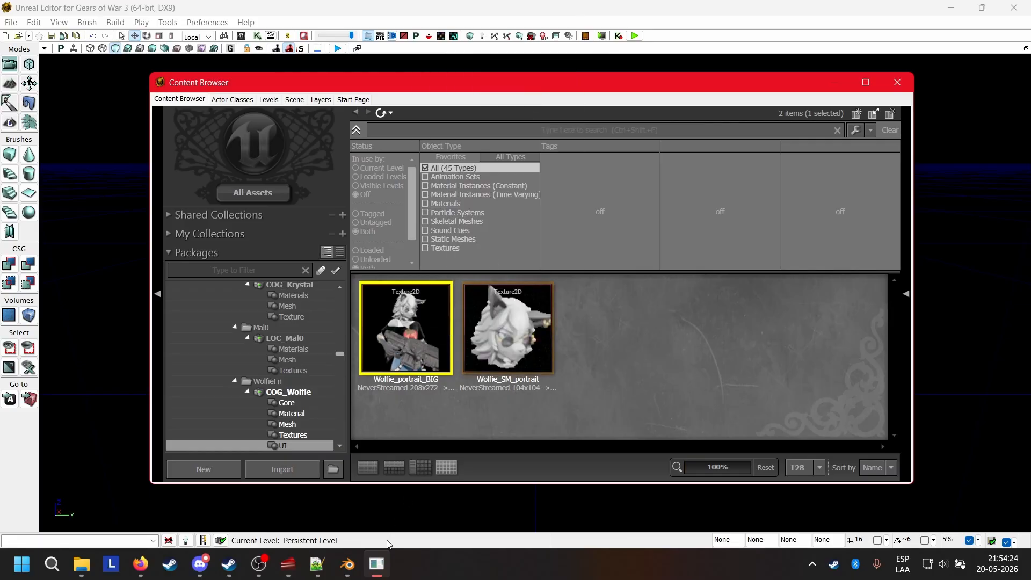
Back in Notepad++, set the Wolfie section's CharacterPortraitLarge to "COG_Wolfie.UI.Wolfie_portrait_BIG", without the Texture2D prefix and single quotes
left_click(321, 565)
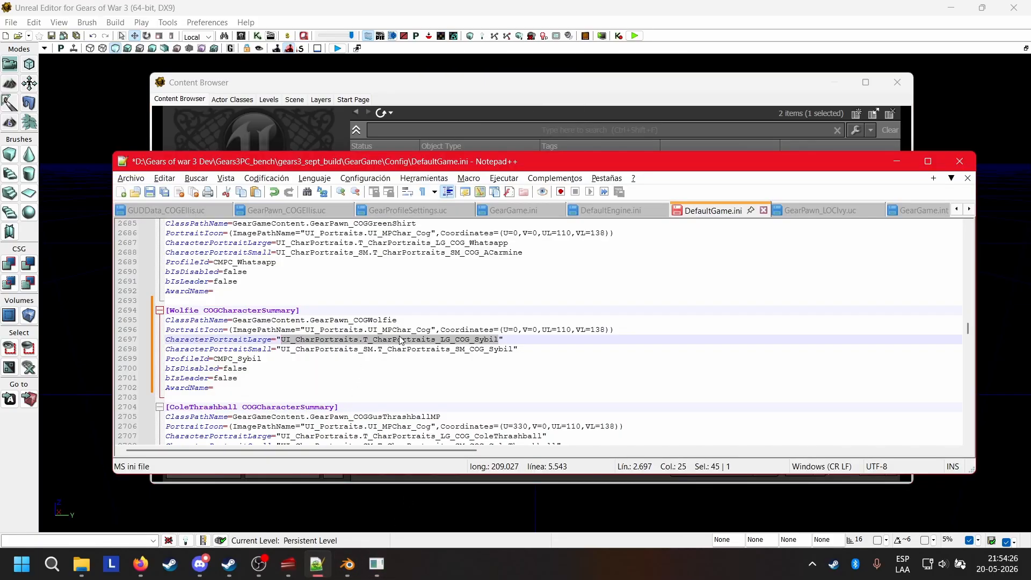
type("Texture2D'COG_Wolfie.UI.Wolfie_portrait_BIG'")
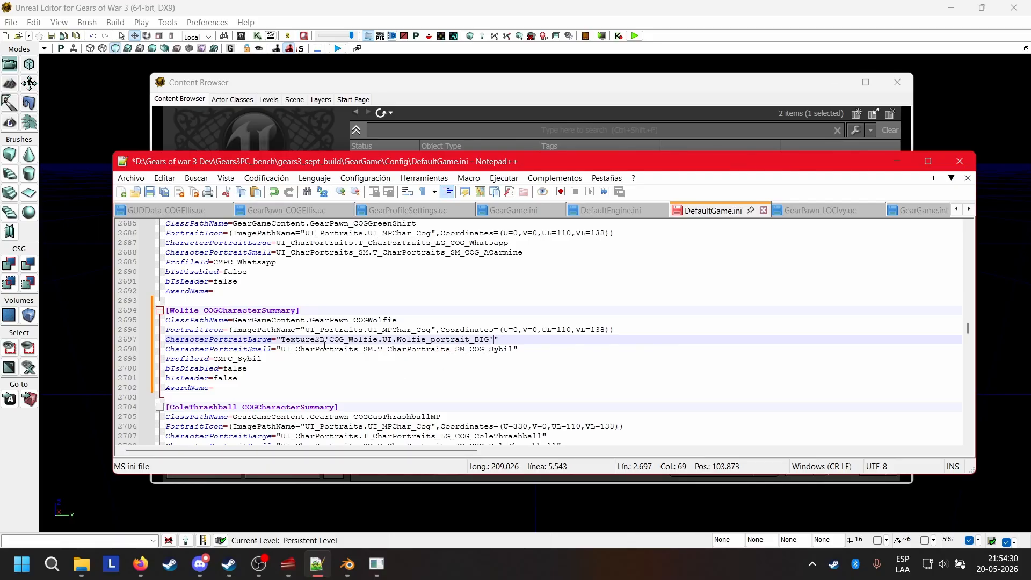
key("BackSpace")
key("BackSpace")
key("BackSpace")
key("BackSpace")
key("BackSpace")
key("BackSpace")
key("BackSpace")
key("BackSpace")
key("BackSpace")
key("BackSpace")
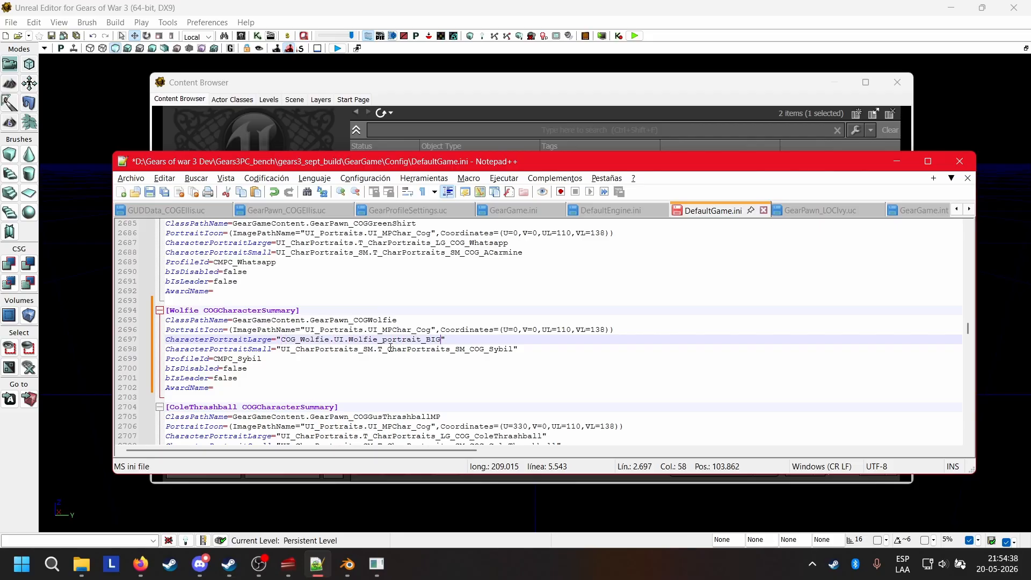
left_click(406, 122)
right_click(524, 335)
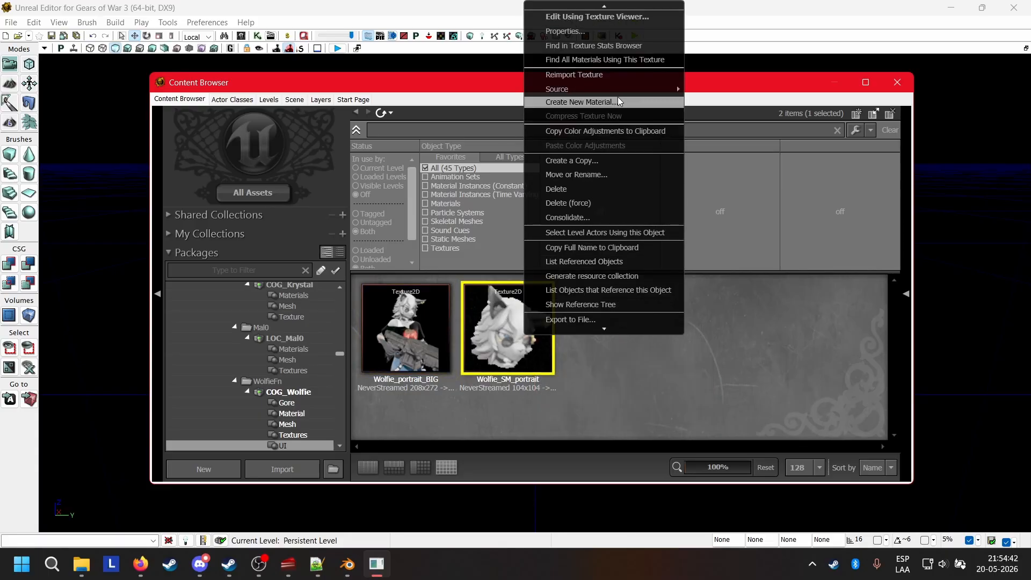
left_click(607, 378)
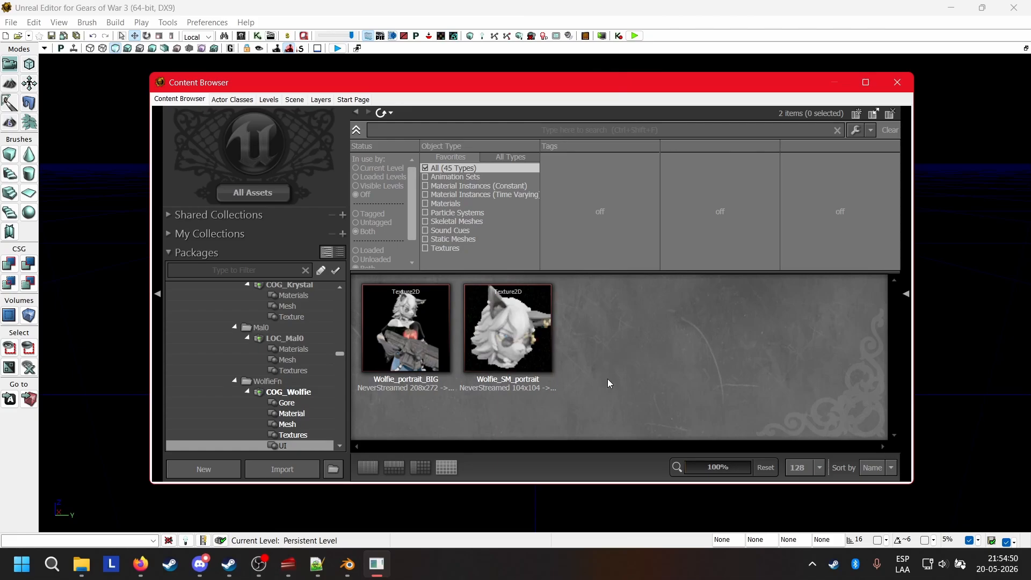
left_click(511, 316)
In Unreal Editor, copy UI_HUDHeads_COG_Absol from UI_CharPortraits' HUDHeads group to package COG_Wolfie, grouping HUDHeads, named UI_HUDHeads_COG_Wolfie
scroll(285, 352, "down", 10)
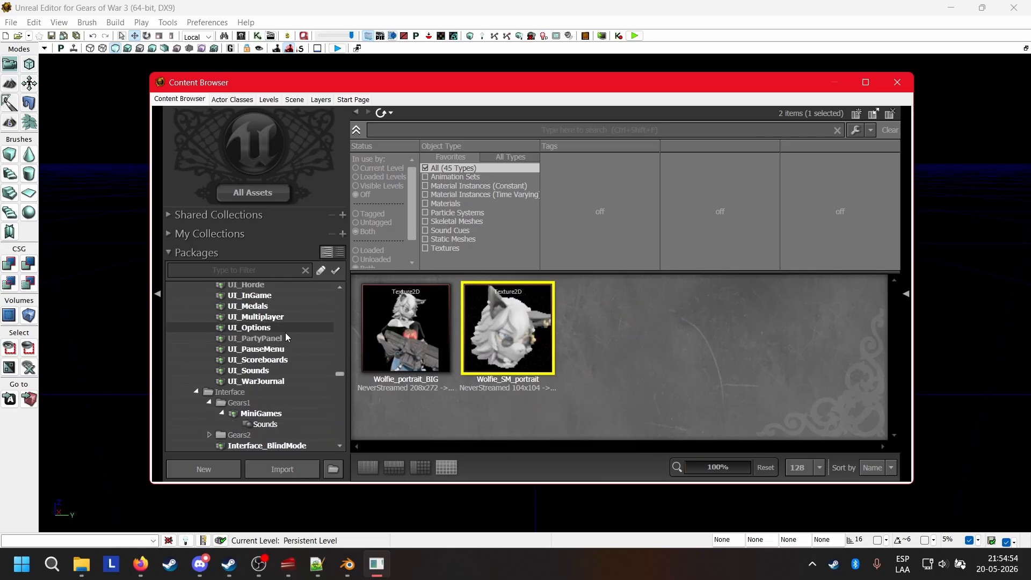
scroll(285, 333, "down", 6)
left_click(258, 327)
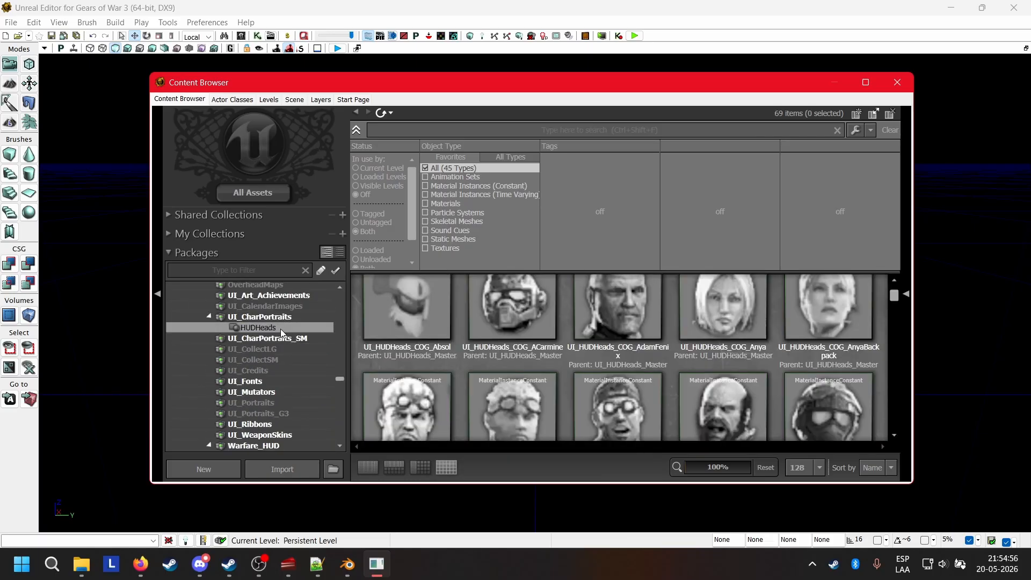
scroll(429, 337, "up", 1)
mouse_move(456, 332)
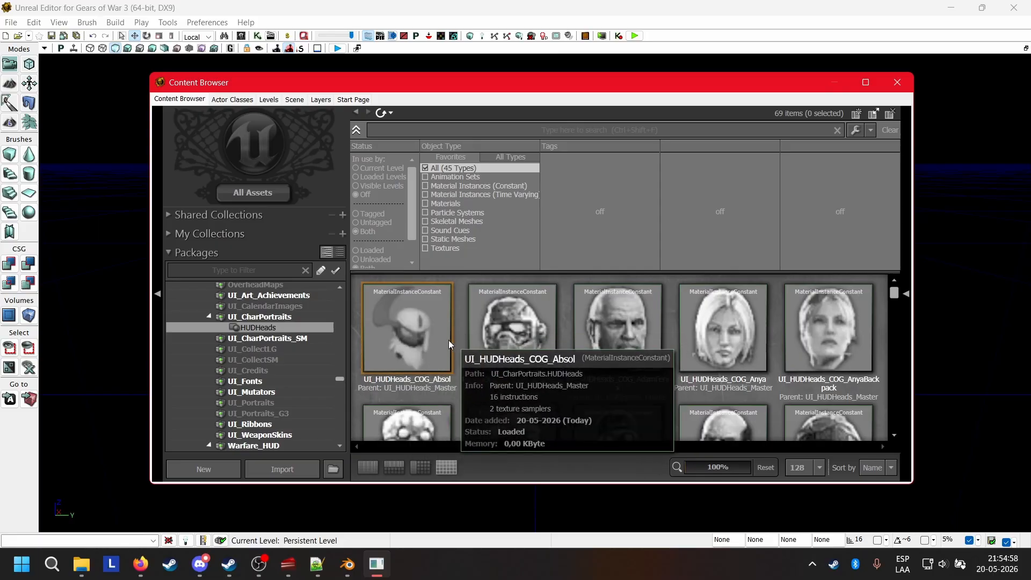
right_click(428, 344)
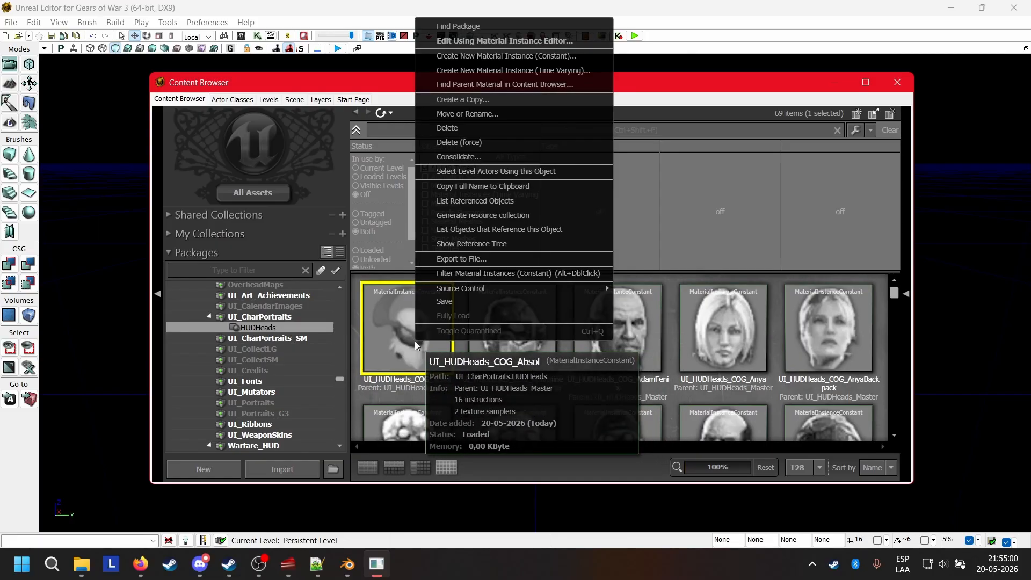
left_click(489, 99)
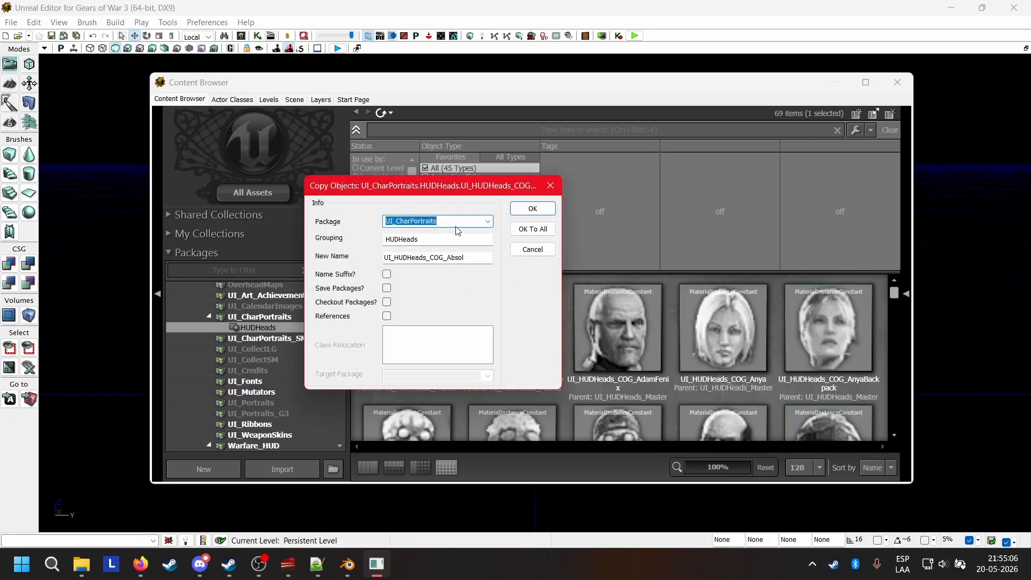
key("BackSpace")
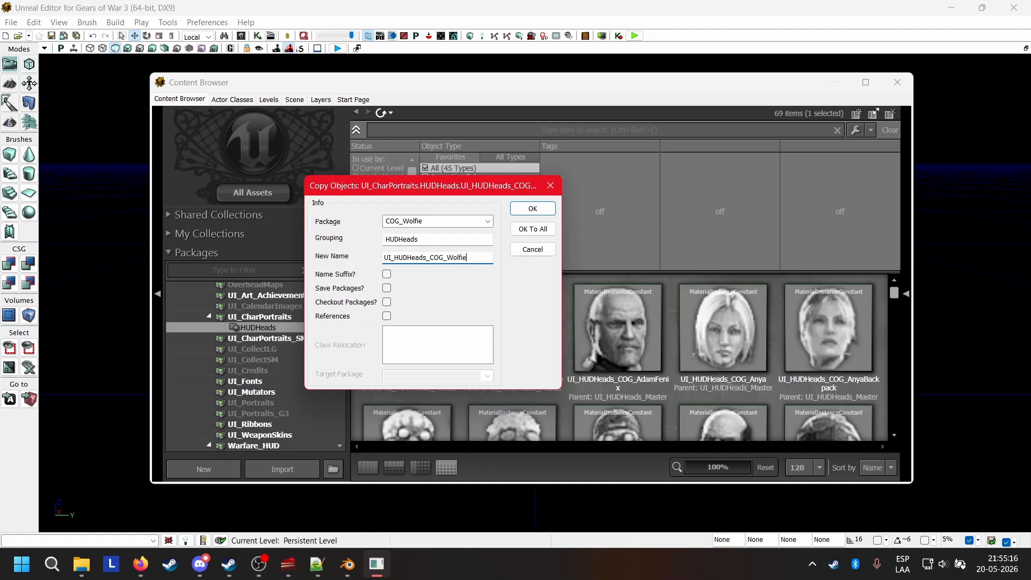
left_click(533, 209)
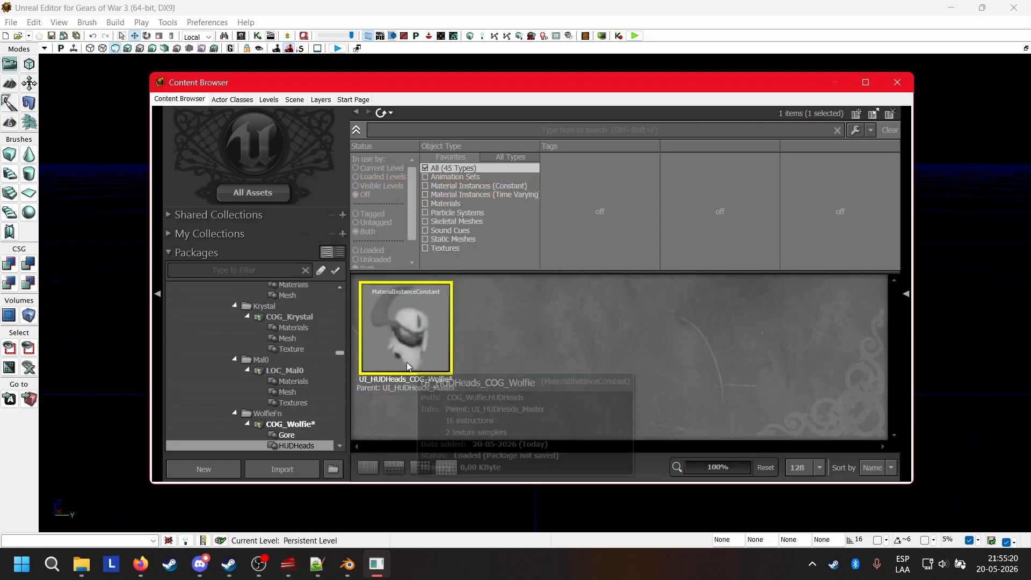
Assign the Wolfie_SM_portrait texture to the HeadIcon parameter of UI_HUDHeads_COG_Wolfie and preview the material instance on a plane
double_click(426, 318)
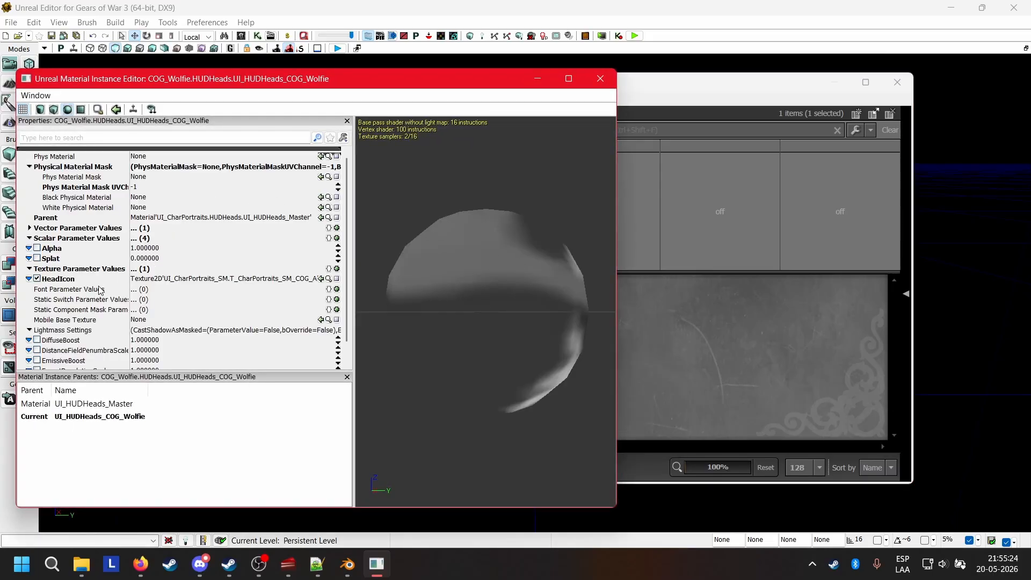
left_click(170, 278)
left_click(743, 385)
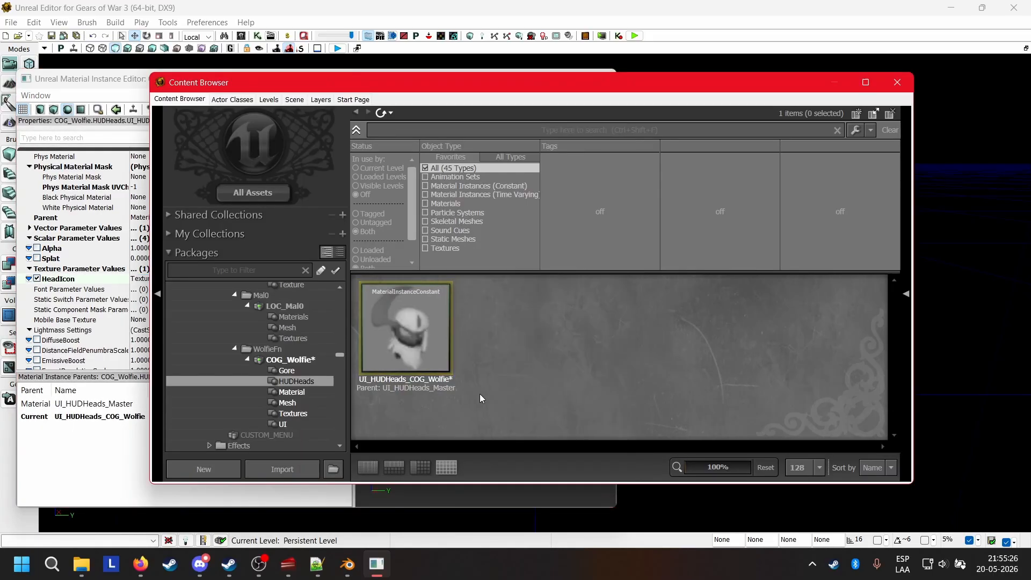
left_click(289, 422)
left_click(510, 330)
left_click(90, 284)
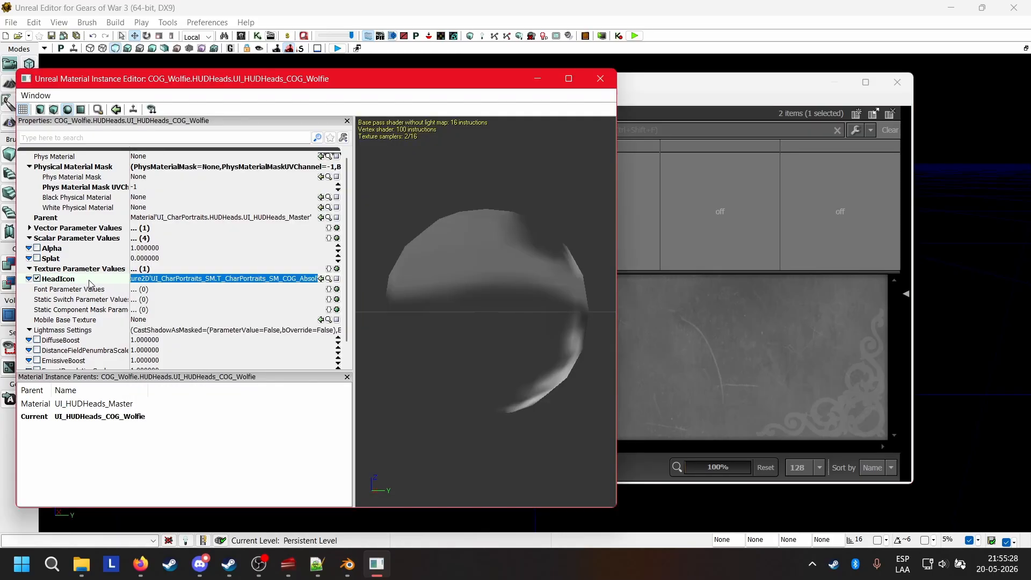
left_click(321, 278)
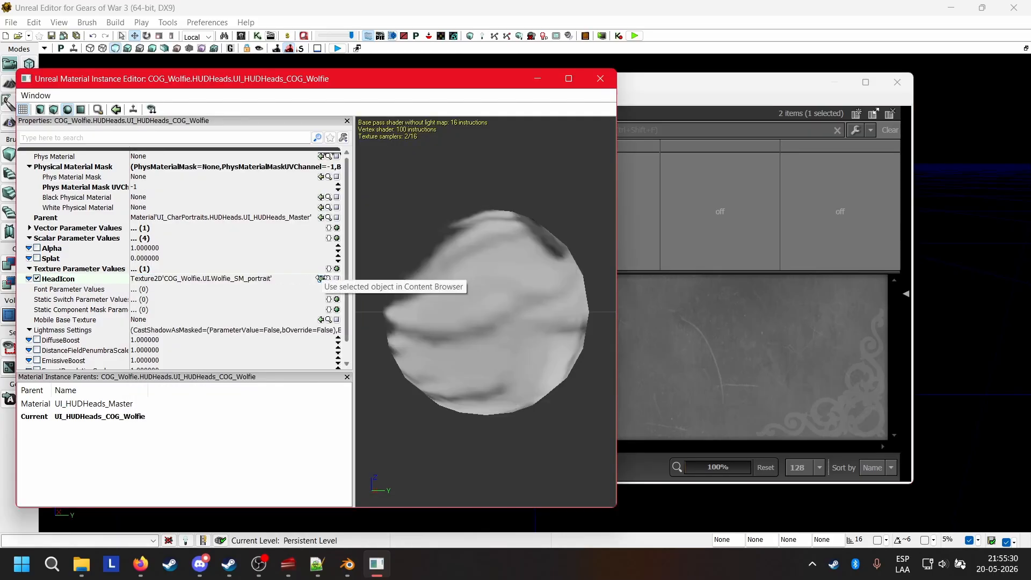
left_click(80, 110)
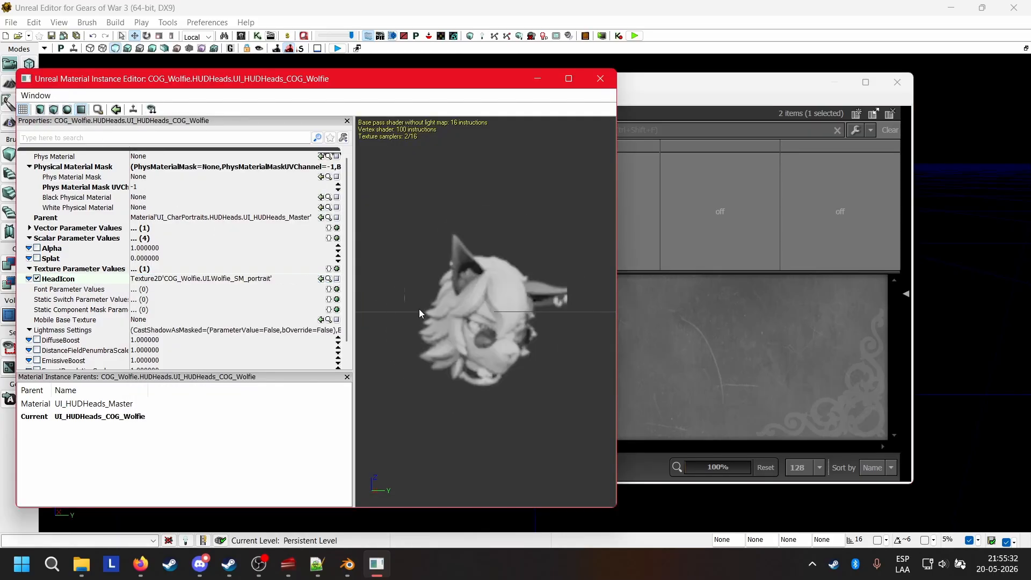
left_click_drag(513, 312, 575, 312)
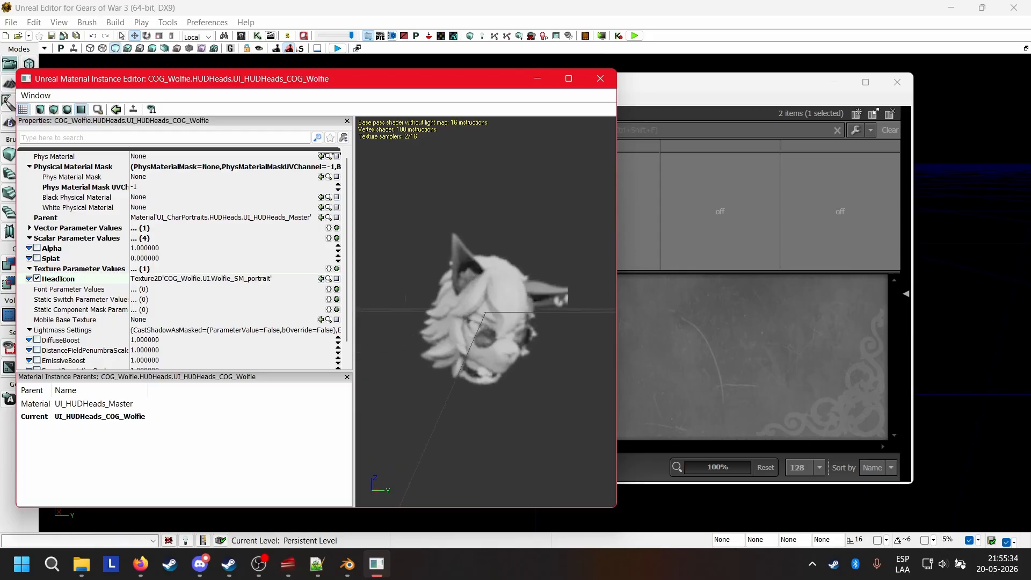
Close the Material Instance Editor and save the COG_Wolfie package
left_click(600, 78)
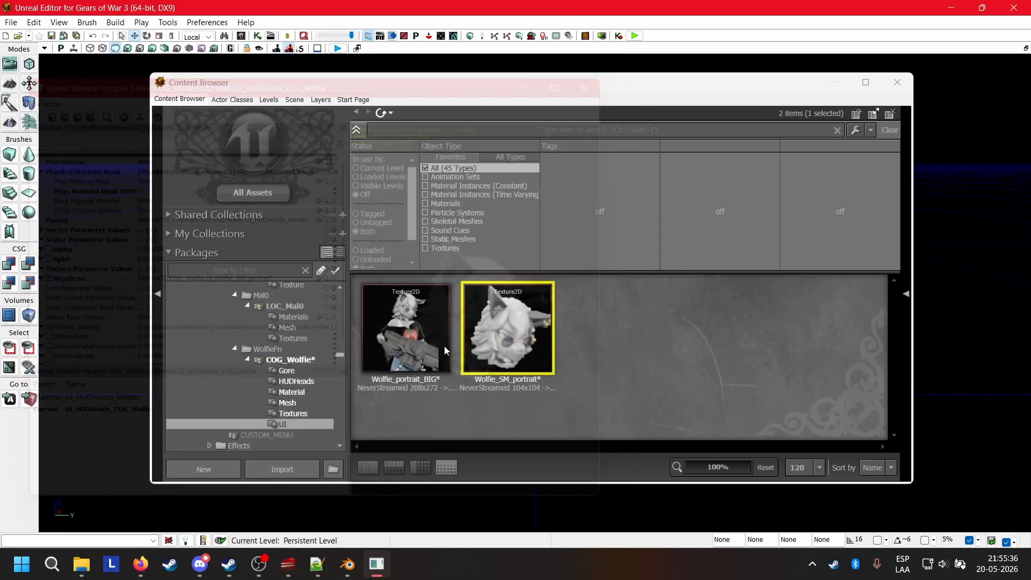
right_click(291, 362)
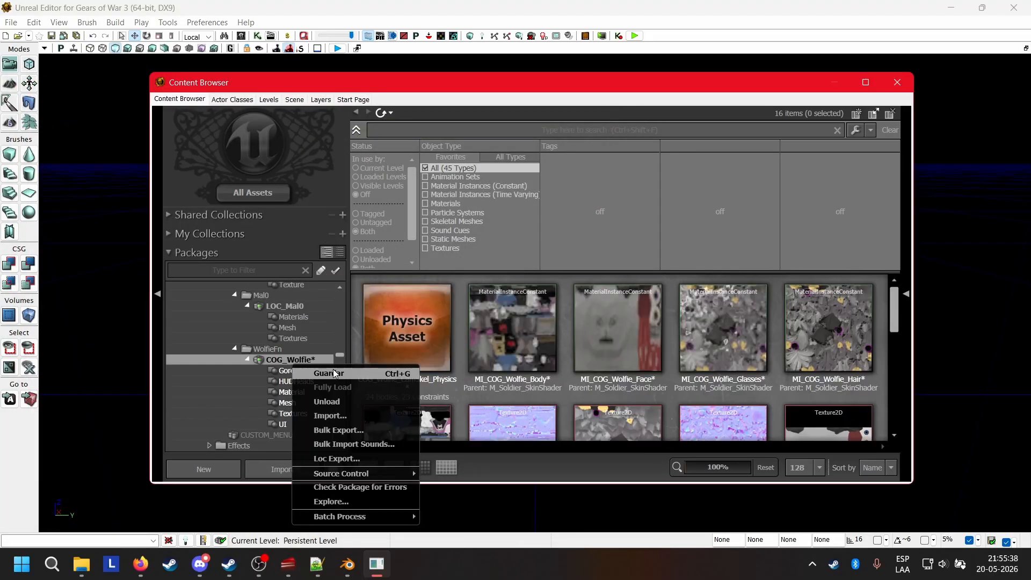
left_click(309, 375)
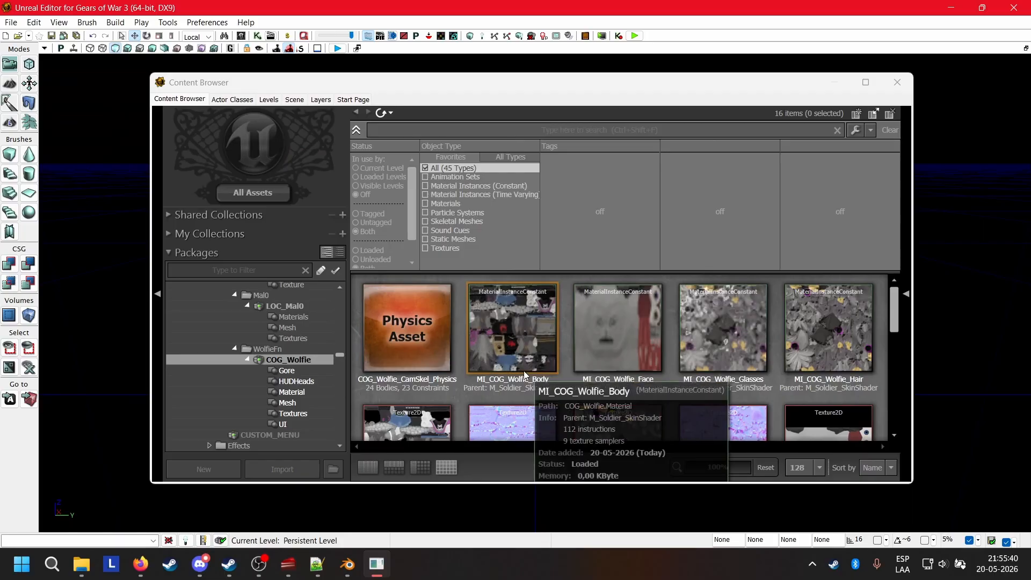
Review the HUDHeads material instance and the two portrait textures in the UI group of the COG_Wolfie package
left_click(303, 381)
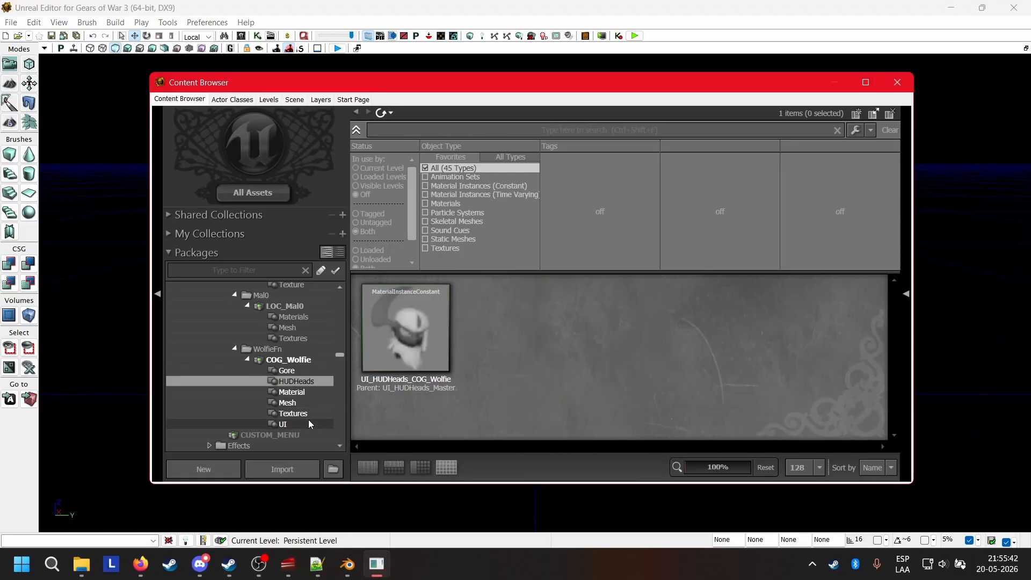
left_click(308, 421)
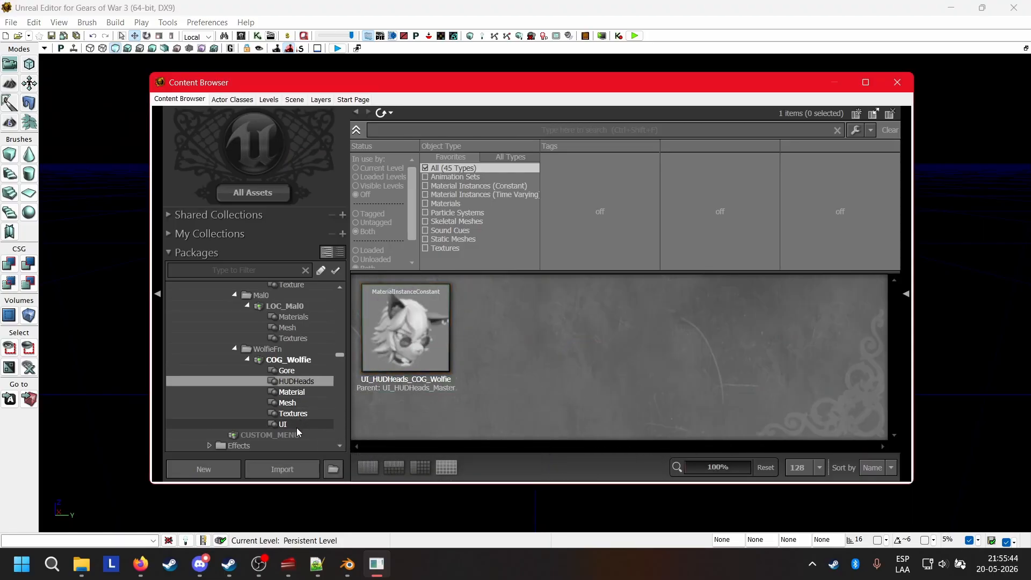
left_click(534, 349)
left_click(417, 329)
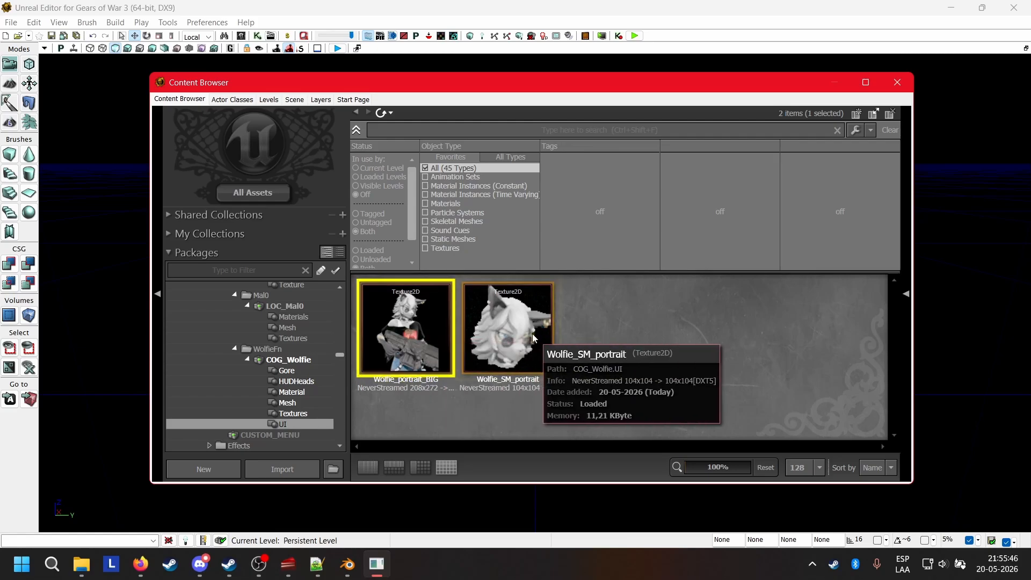
left_click(533, 333)
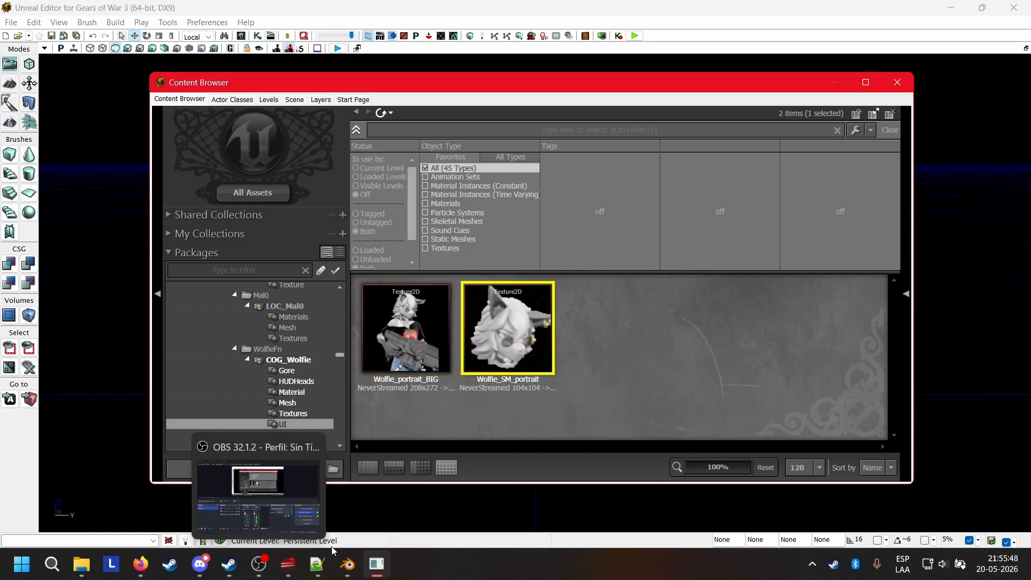
In Notepad++, set the Wolfie section's CharacterPortraitSmall to "COG_Wolfie.UI.Wolfie_SM_portrait" and check both portrait texture names in Unreal Editor
left_click(316, 564)
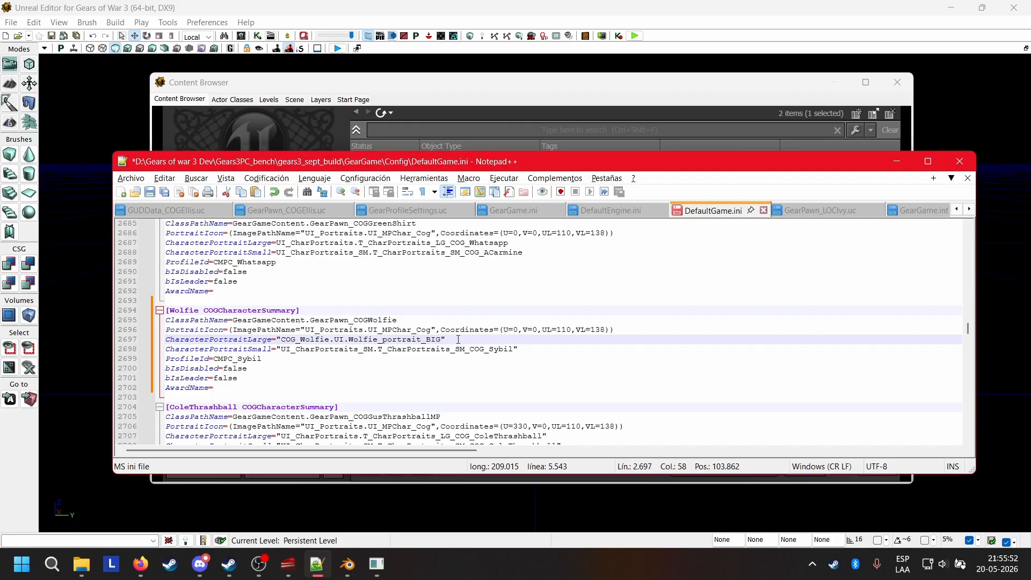
left_click_drag(440, 340, 514, 353)
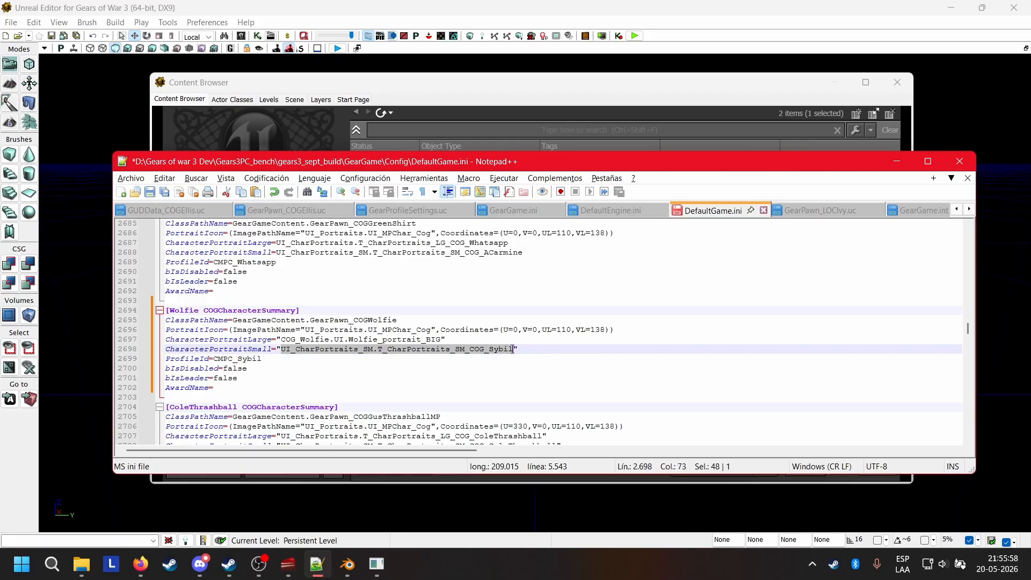
type("COG_Wolfie.UI.Wolfie_portrait_BIG")
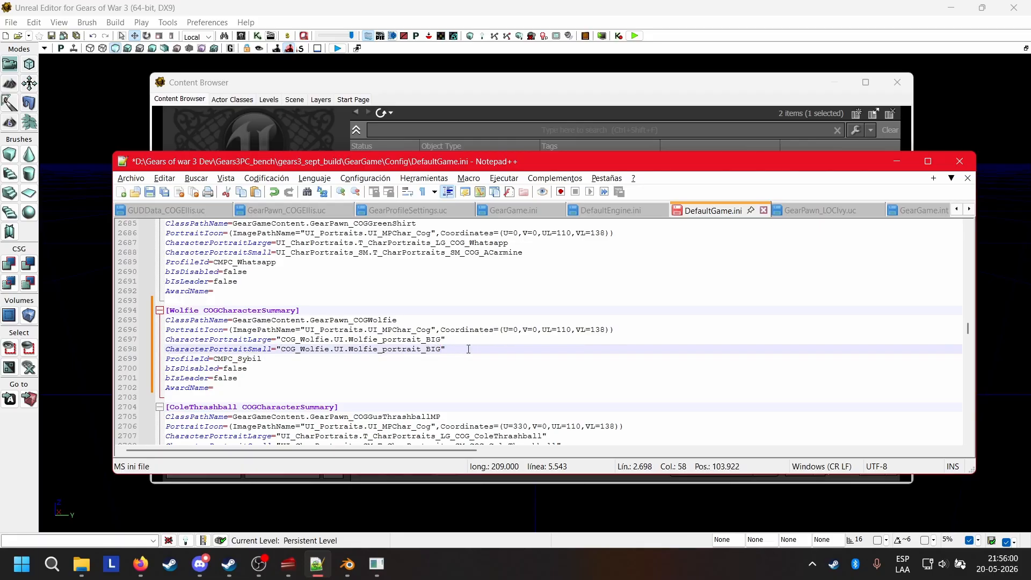
key("BackSpace")
key("BackSpace")
key("BackSpace")
key("BackSpace")
type("SM_")
left_click(558, 86)
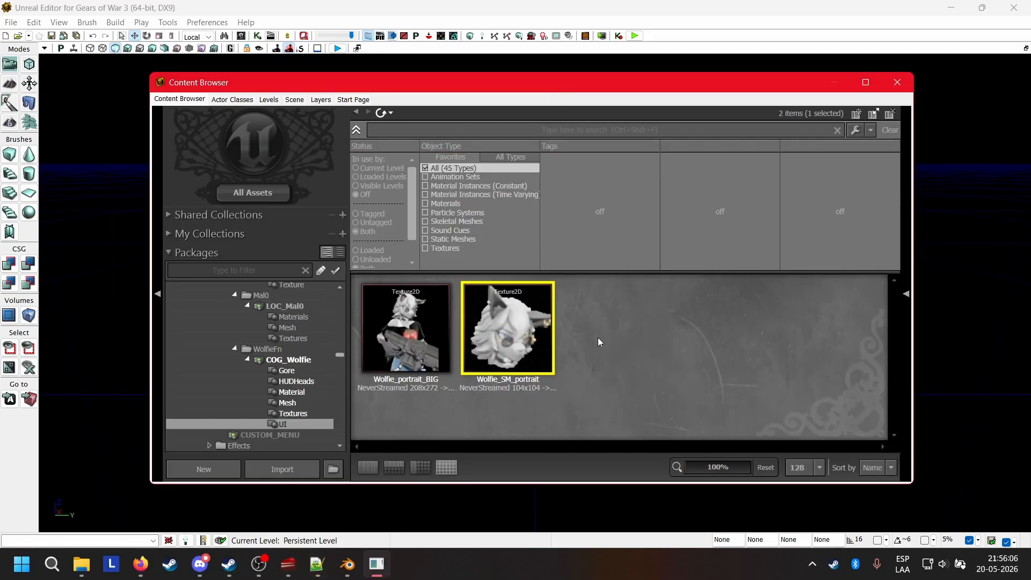
left_click(409, 365)
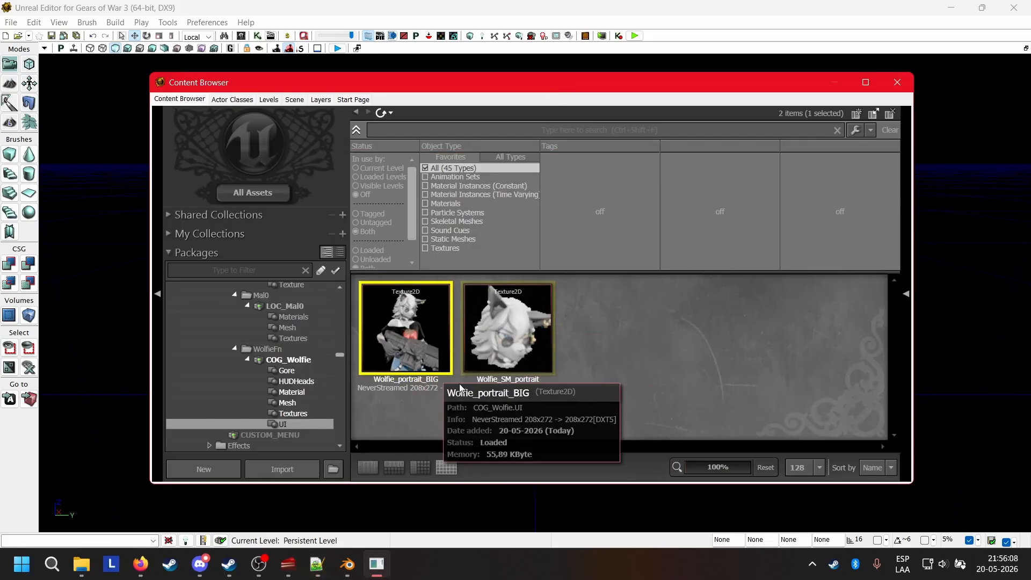
left_click(530, 336)
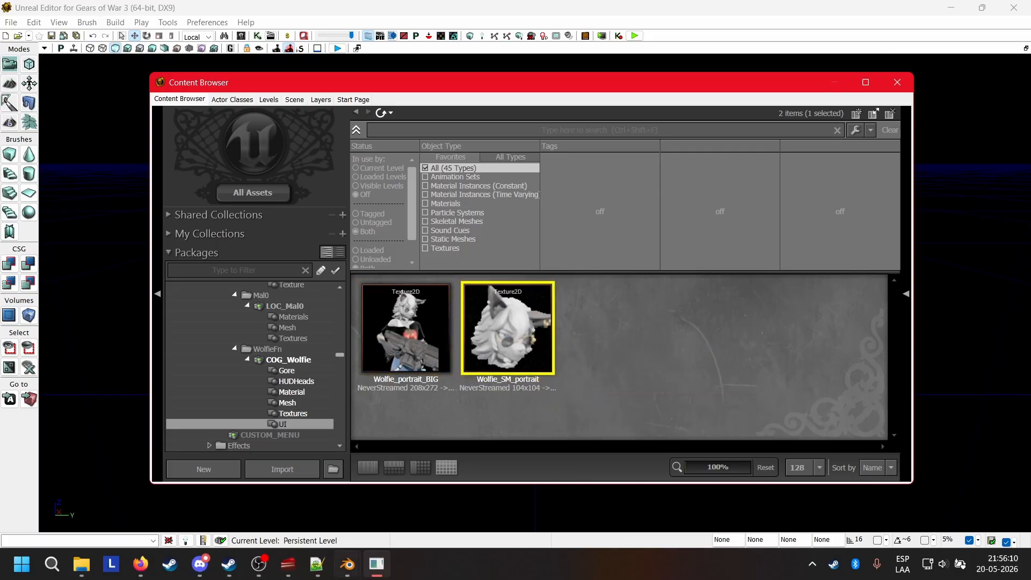
Back in Notepad++, set the Wolfie section's ProfileId to CMPC_Wolfie and copy that value
left_click(317, 565)
left_click(320, 388)
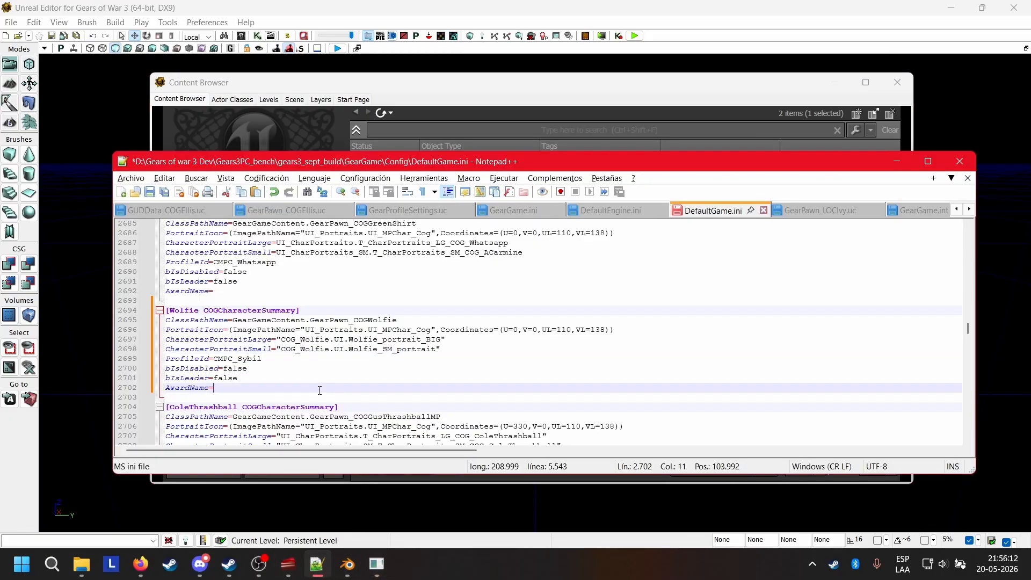
left_click(284, 360)
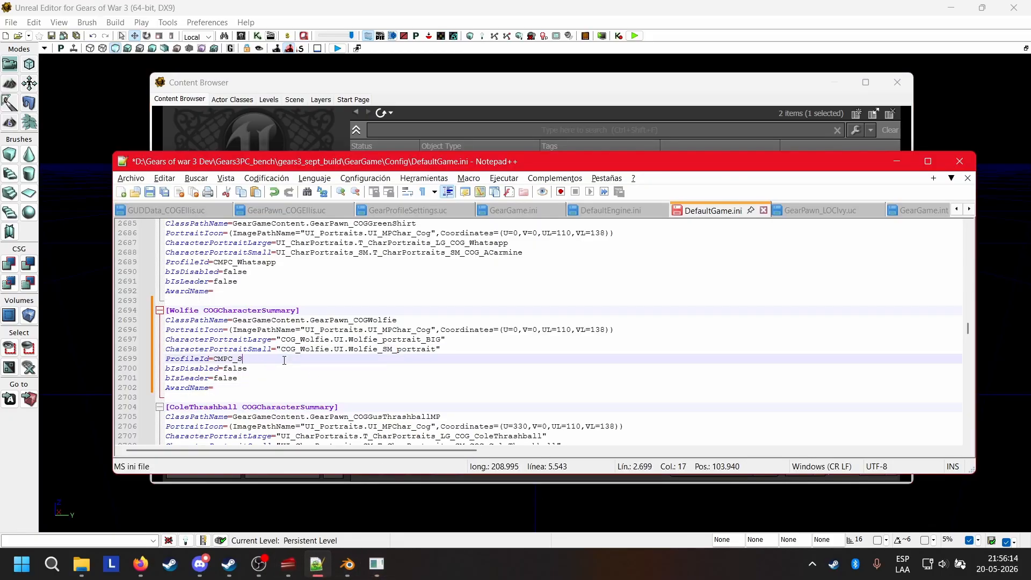
key("BackSpace")
type("Wolfie")
left_click_drag(267, 364, 215, 358)
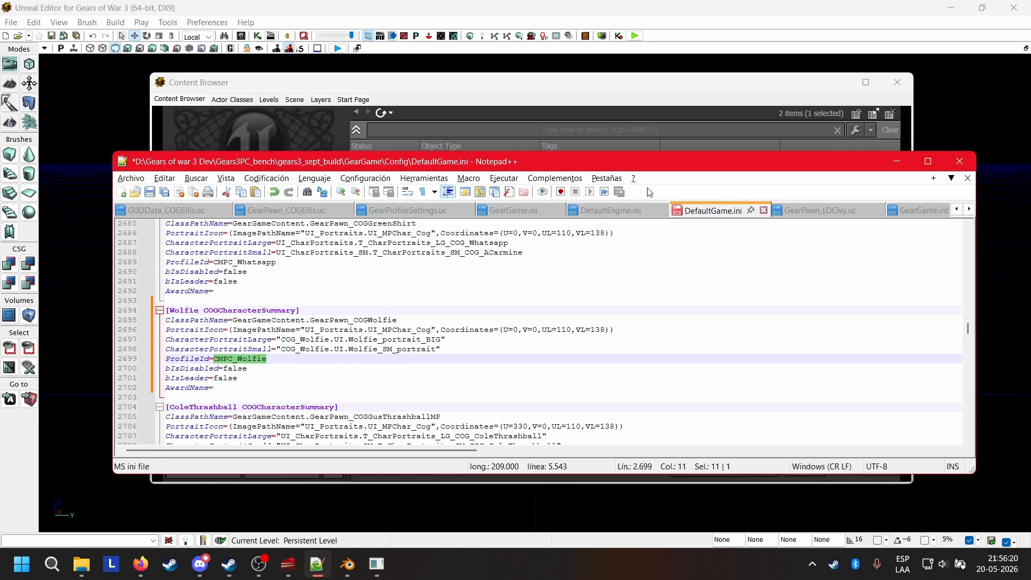
In GearProfileSettings.uc, add CMPC_Wolfie after CMPC_Whatsapp in the COG character enum, with a separating comma, and save the file
left_click(389, 211)
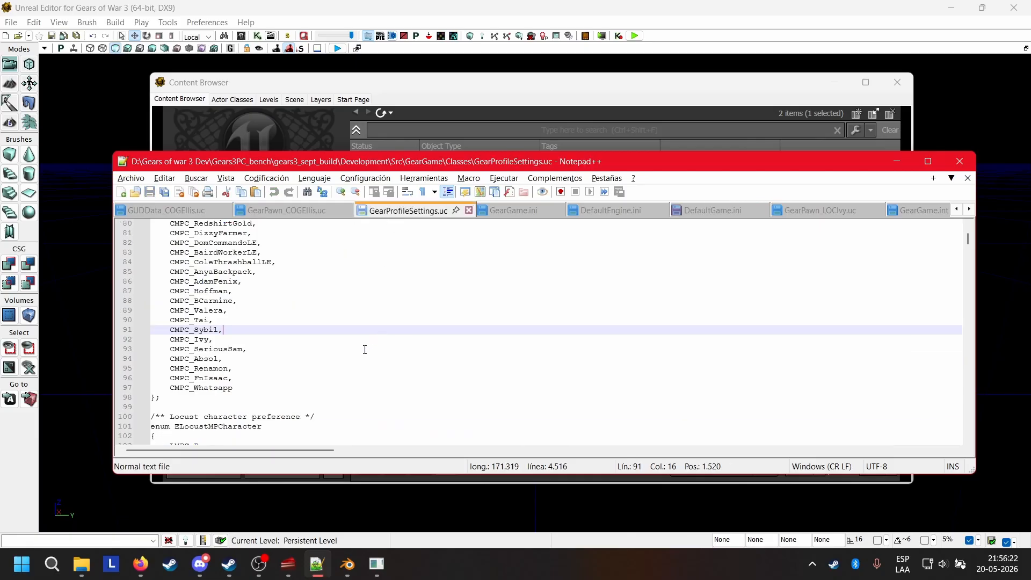
left_click(267, 389)
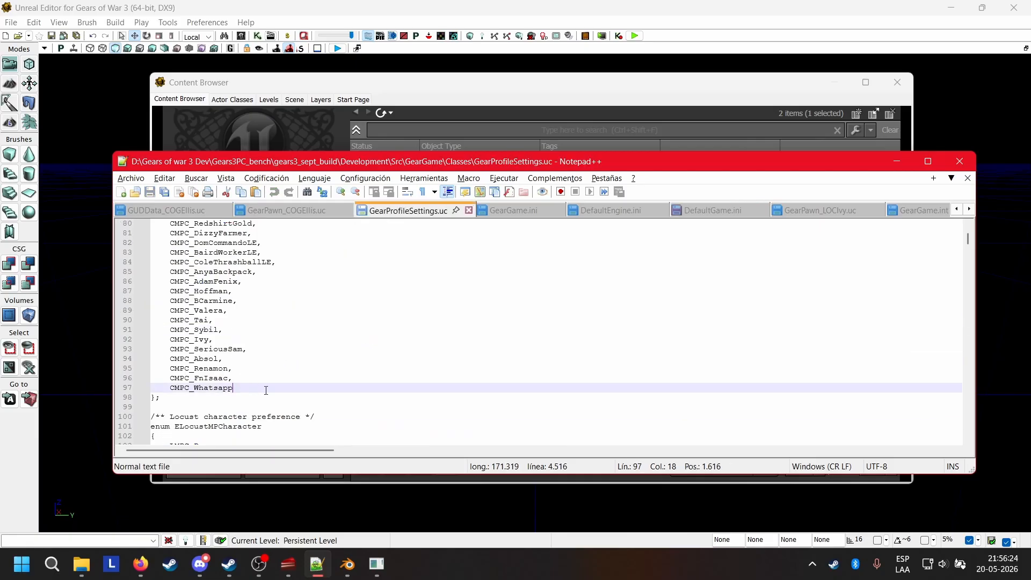
type(",")
key("Return")
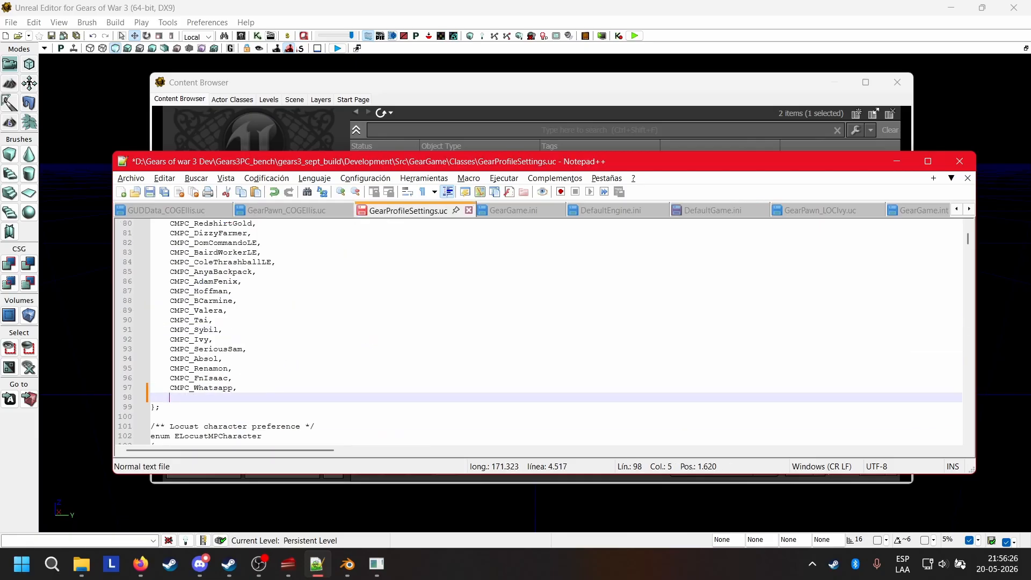
type("CMPC_Wolfie")
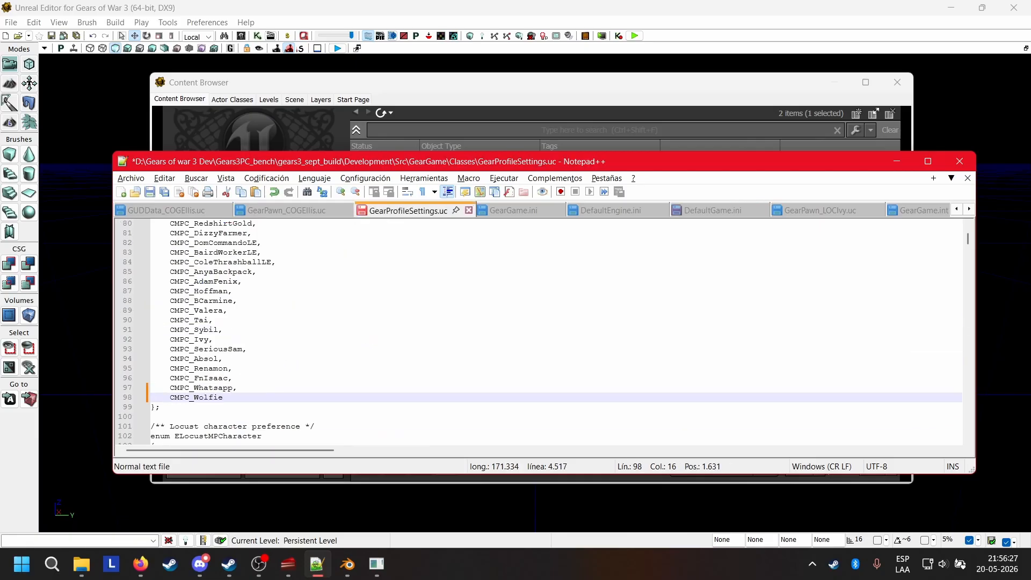
left_click(151, 192)
left_click(564, 214)
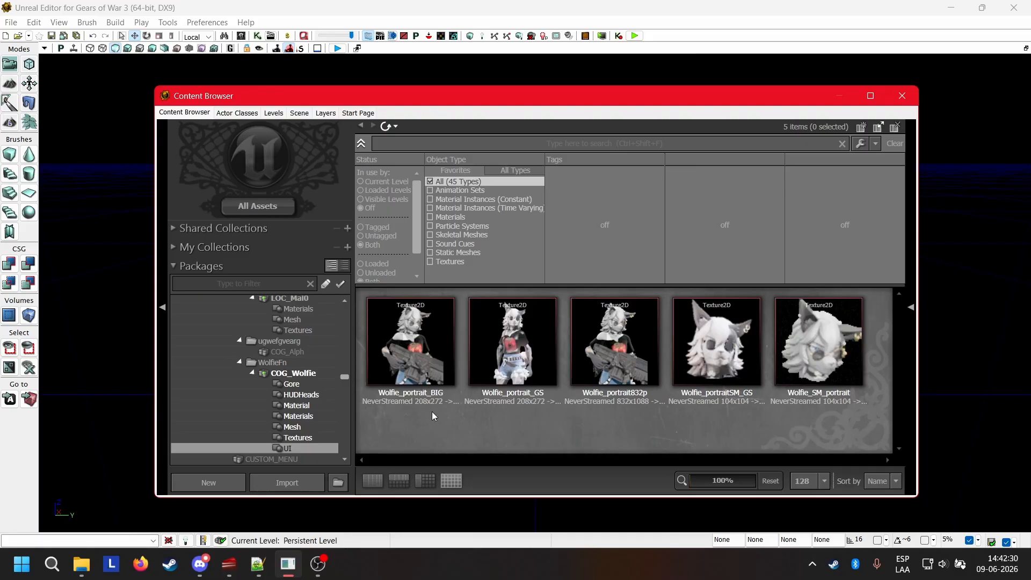
In GearPawn_COGWolfie.uc, set HeadIcon to MaterialInstanceConstant'COG_Wolfie.HUDHeads.UI_HUDHeads_COG_Wolfie', using the full name copied from Unreal Editor
left_click(258, 564)
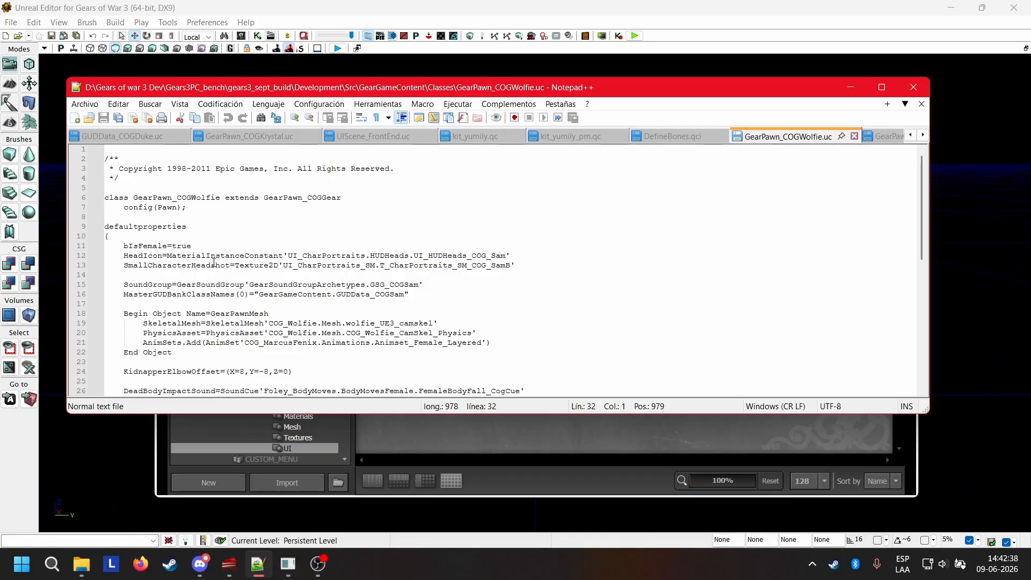
double_click(181, 246)
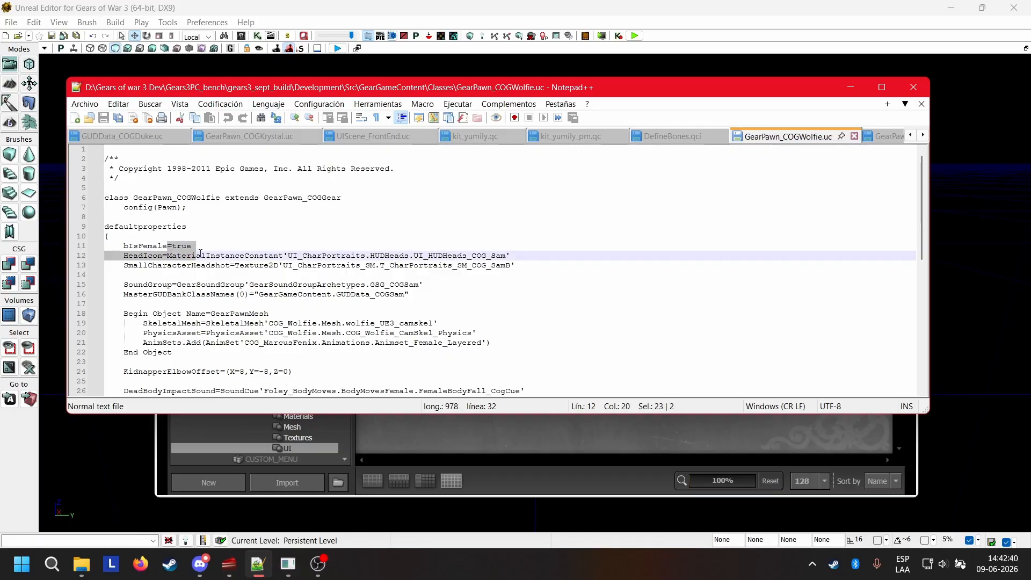
left_click(255, 247)
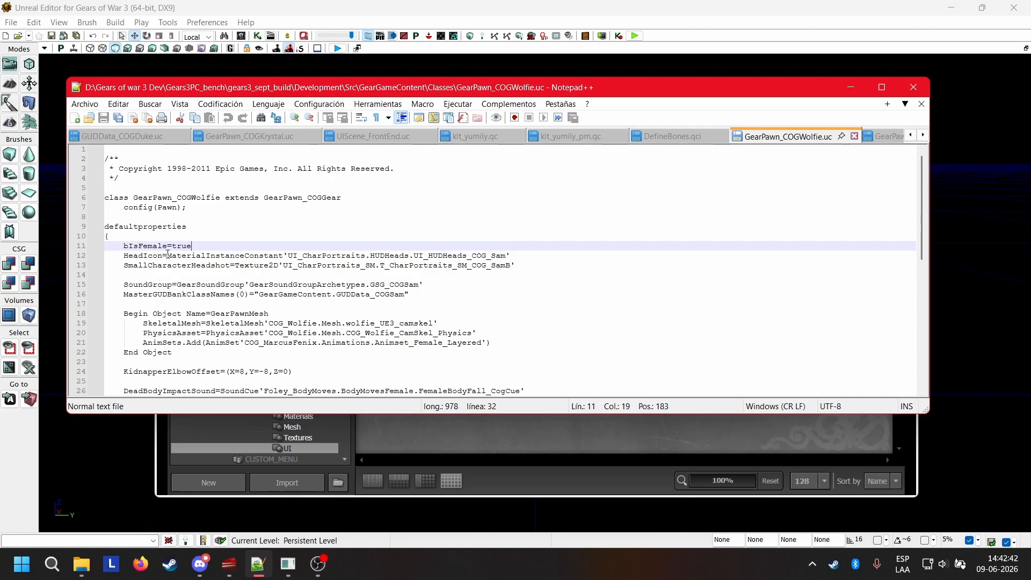
left_click_drag(167, 256, 512, 256)
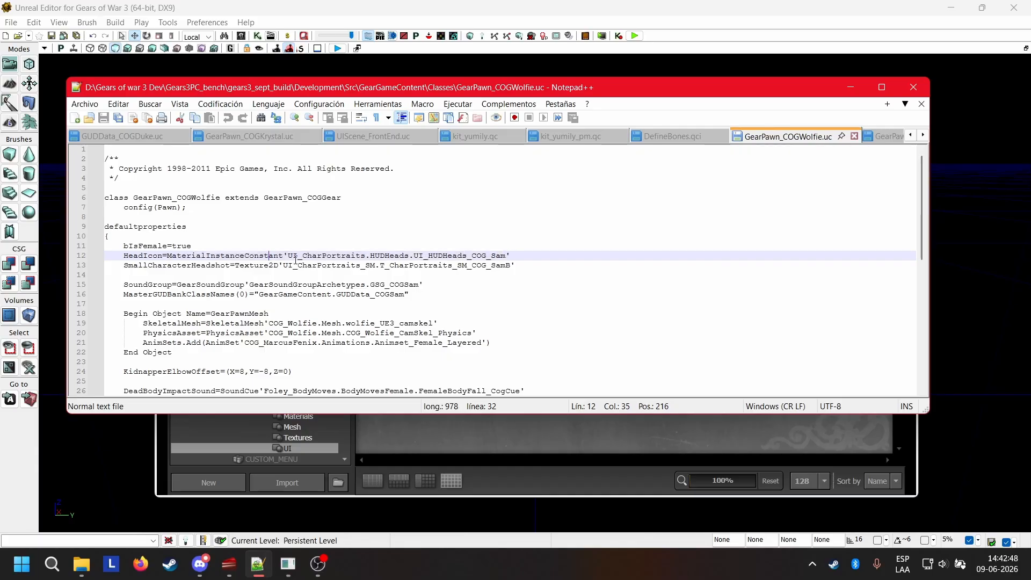
left_click(398, 424)
left_click(286, 392)
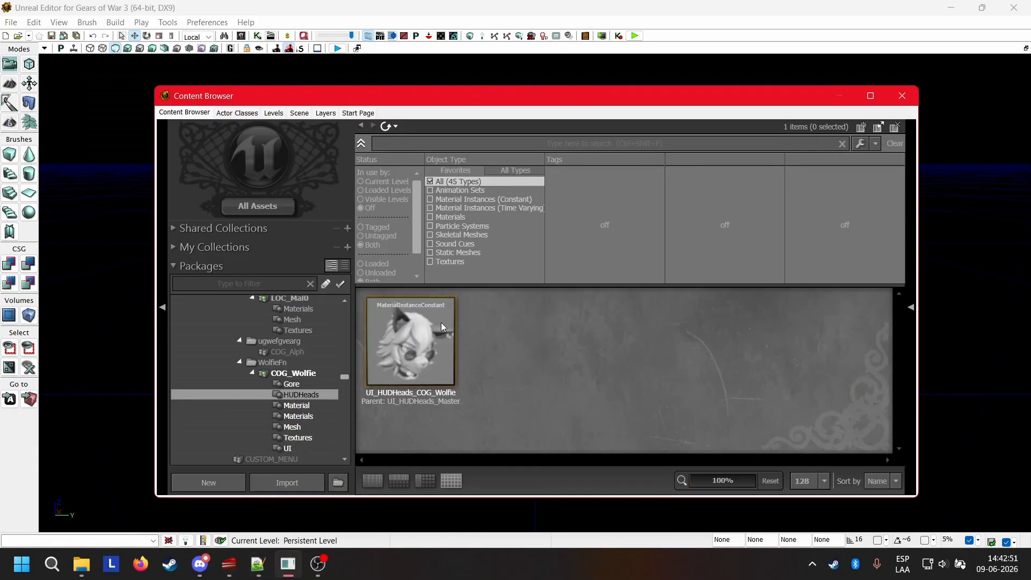
right_click(405, 337)
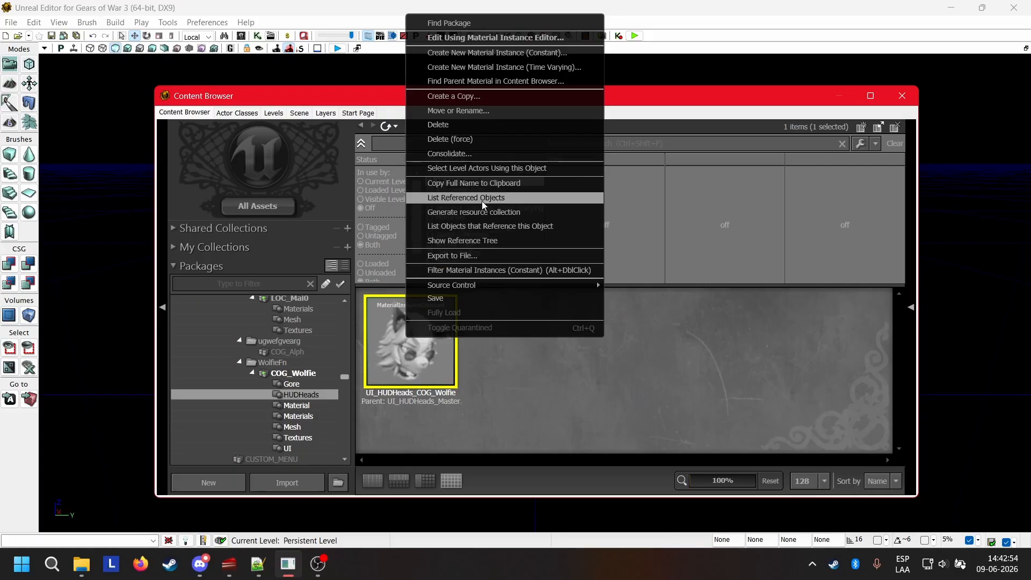
left_click(481, 184)
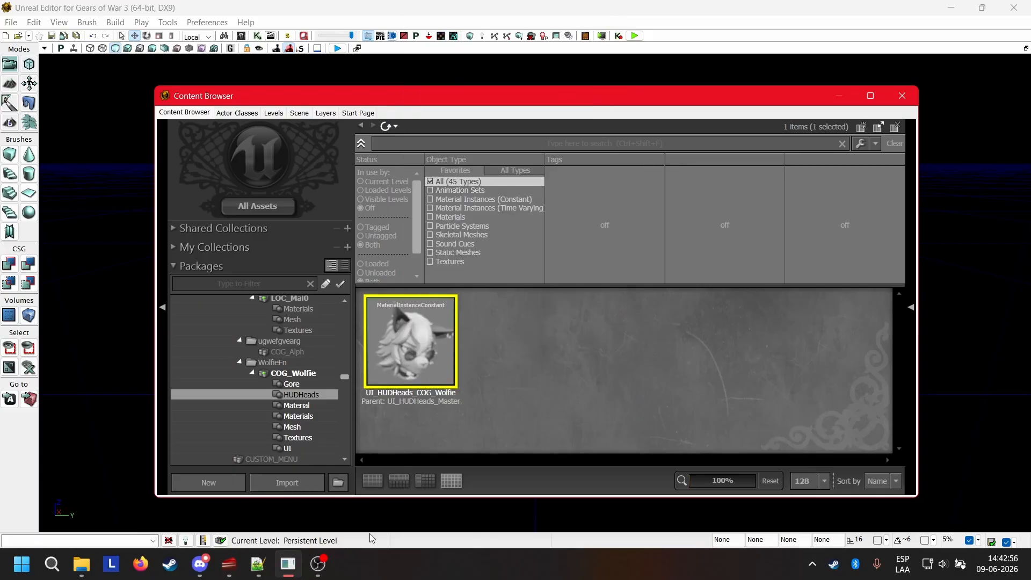
left_click(265, 566)
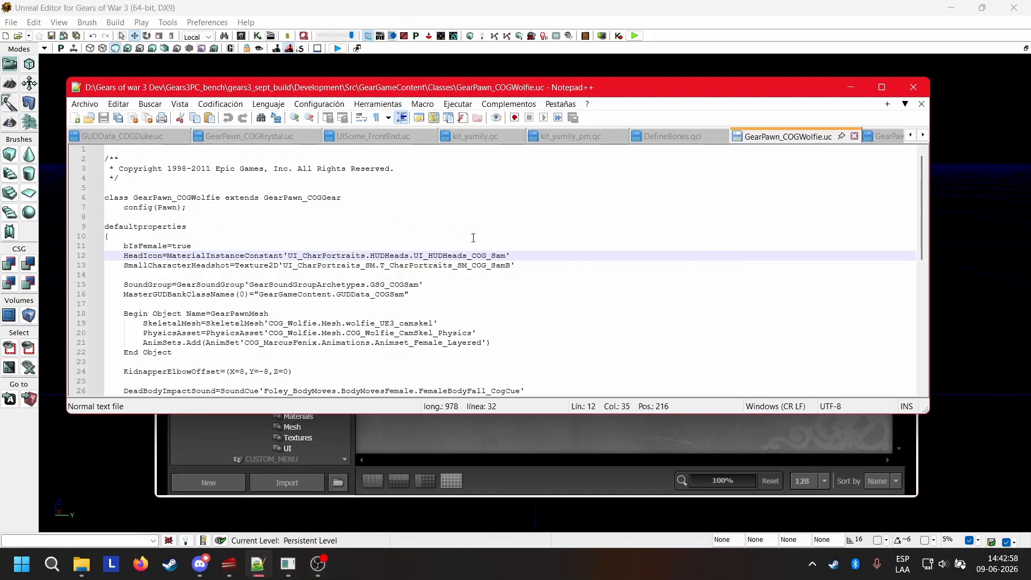
left_click_drag(525, 255, 177, 257)
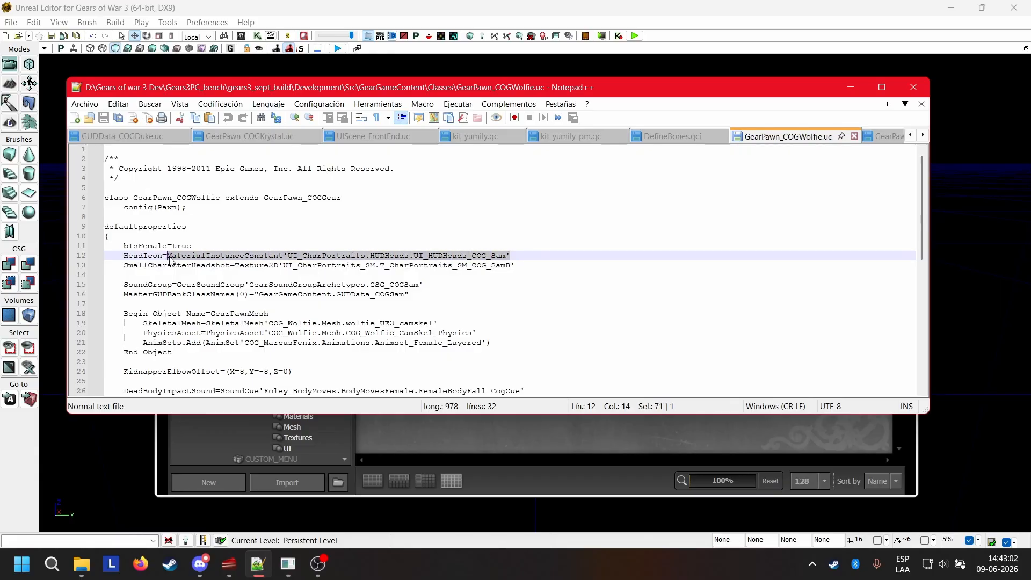
type("terialInstanceConstant'COG_Wolfie.HUDHeads.UI_HUDHeads_COG_Wolfie'")
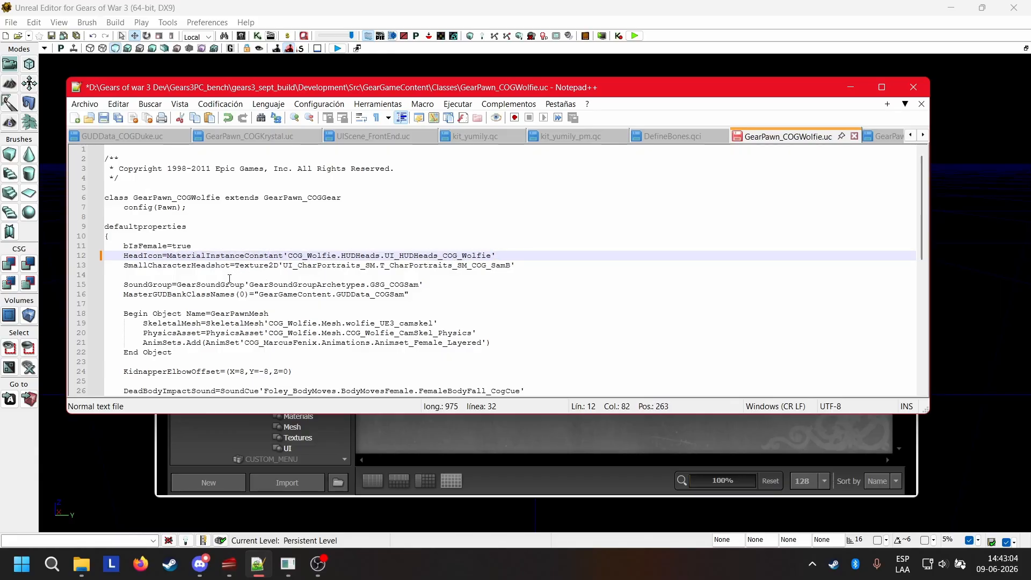
Set SmallCharacterHeadshot in GearPawn_COGWolfie.uc to Texture2D'COG_Wolfie.UI.Wolfie_SM_portrait', using the full name copied from Unreal Editor
left_click_drag(235, 265, 524, 266)
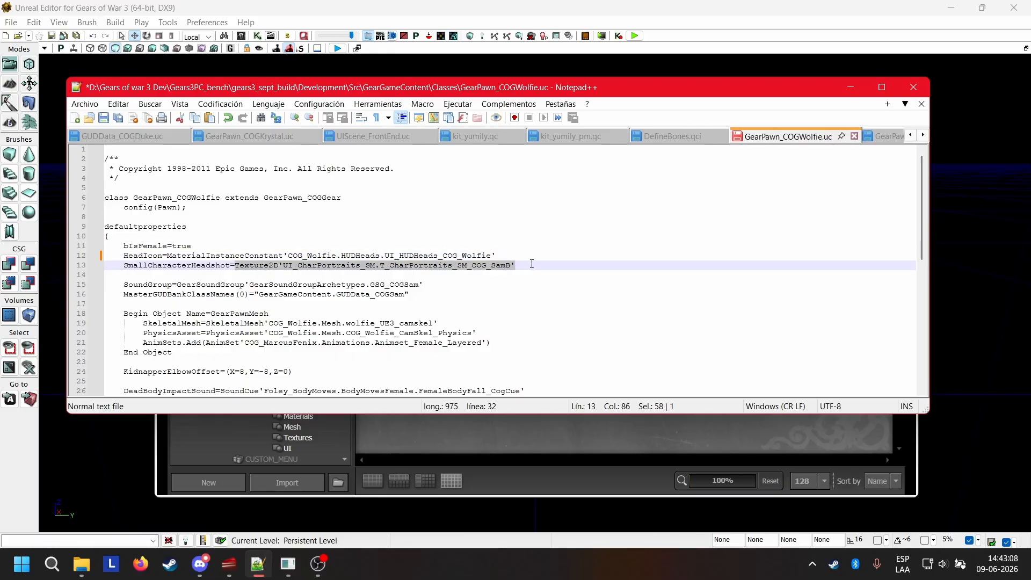
left_click(436, 426)
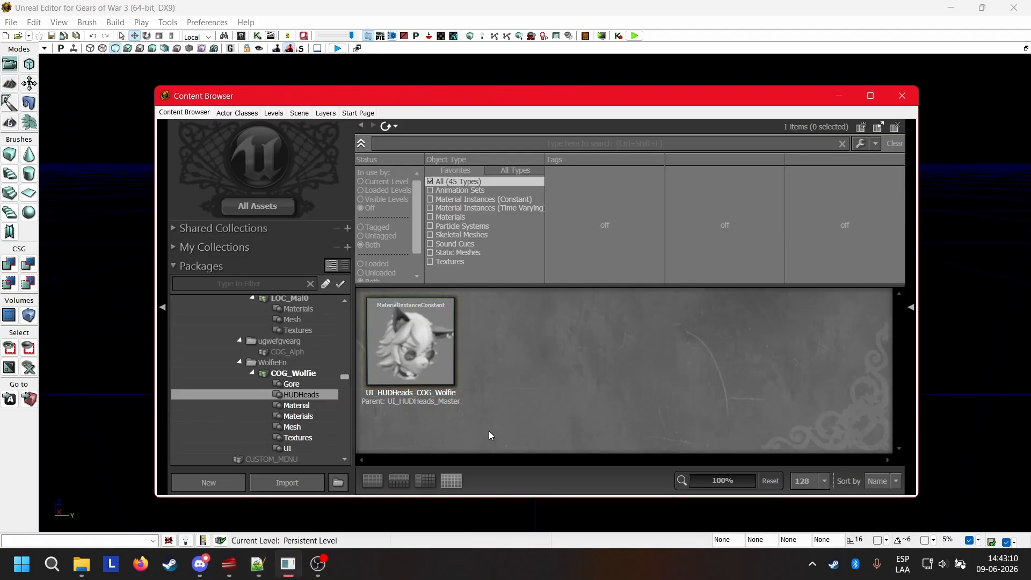
left_click(301, 450)
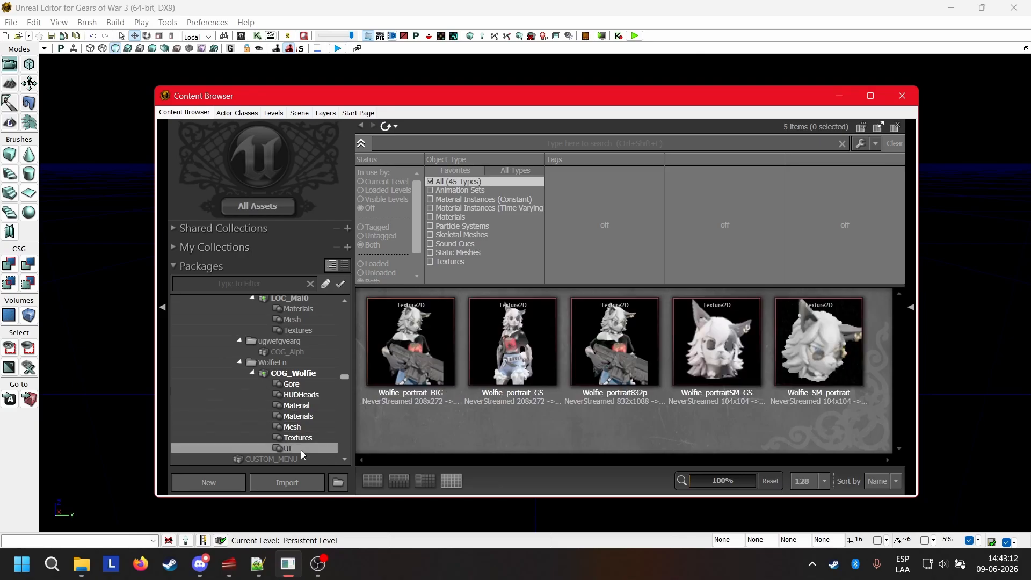
right_click(813, 341)
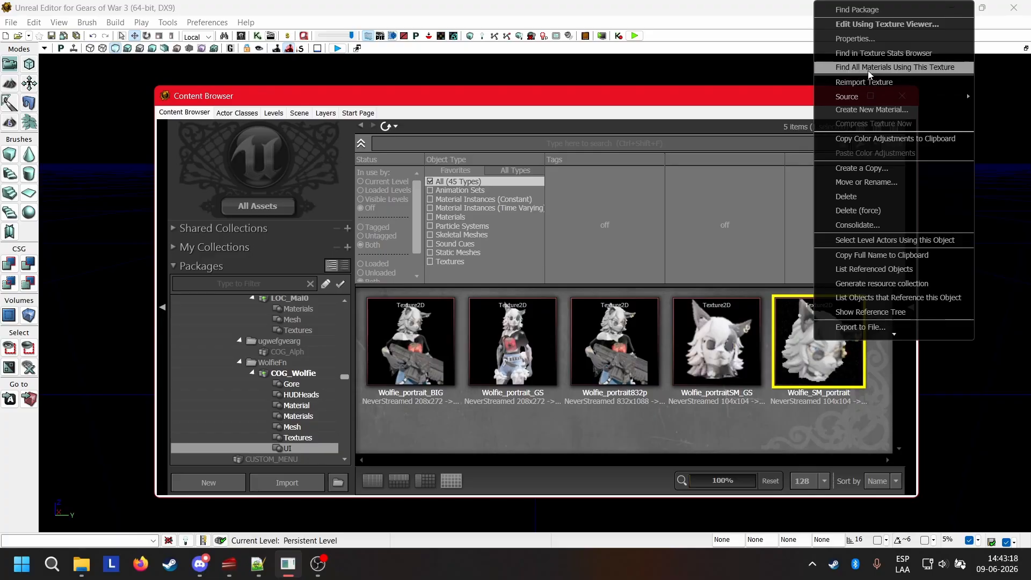
left_click(869, 260)
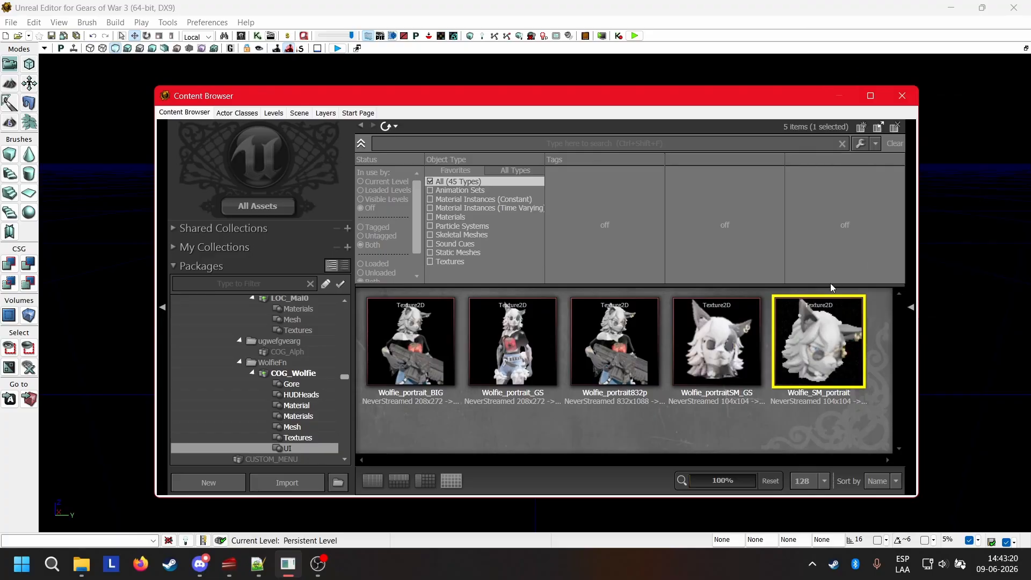
left_click(265, 564)
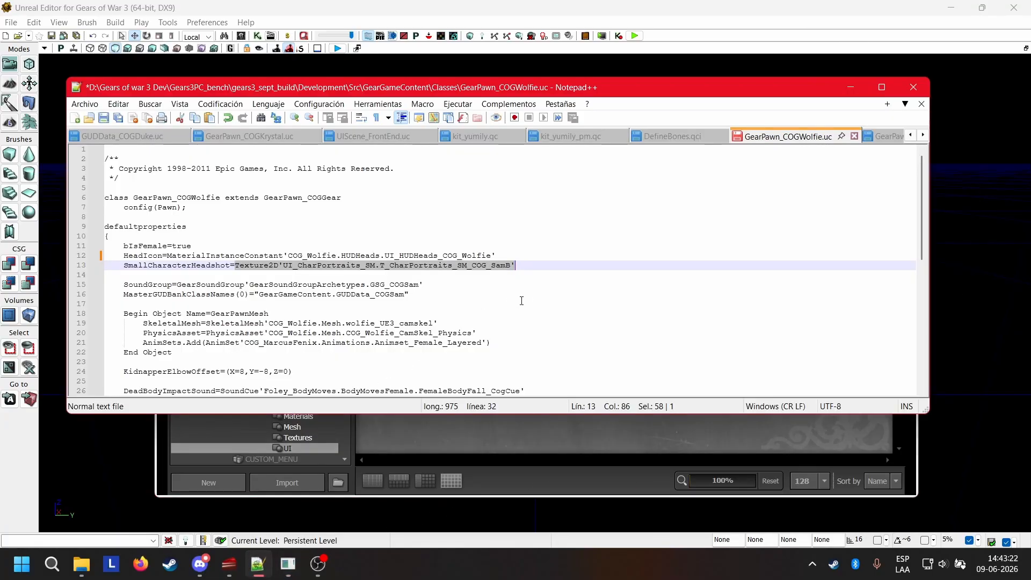
left_click_drag(514, 265, 235, 264)
key("ctrl+v")
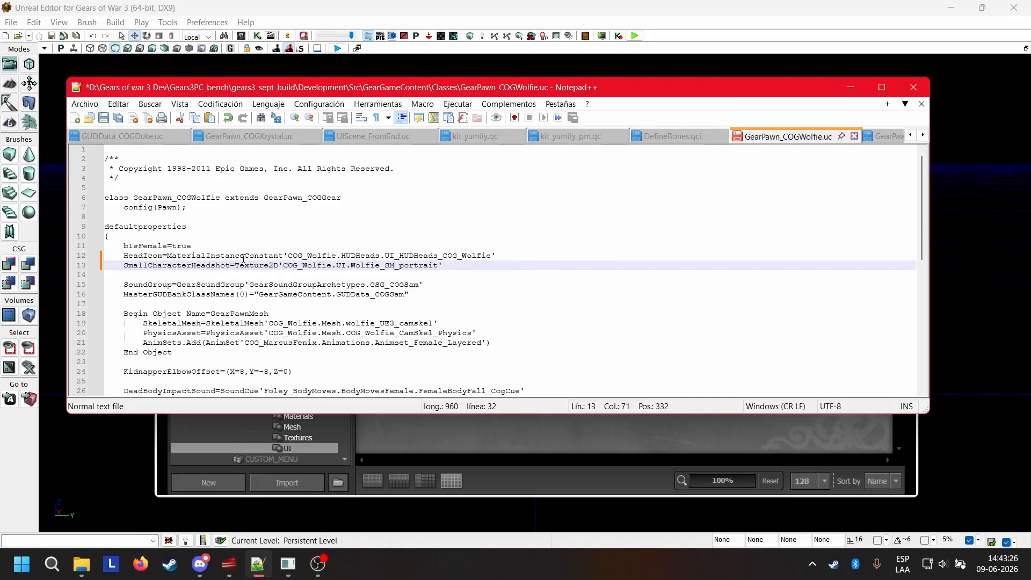
Save GearPawn_COGWolfie.uc, switch to Unreal Frontend and compile the scripts, accepting the ambiguous package name notice
left_click(104, 119)
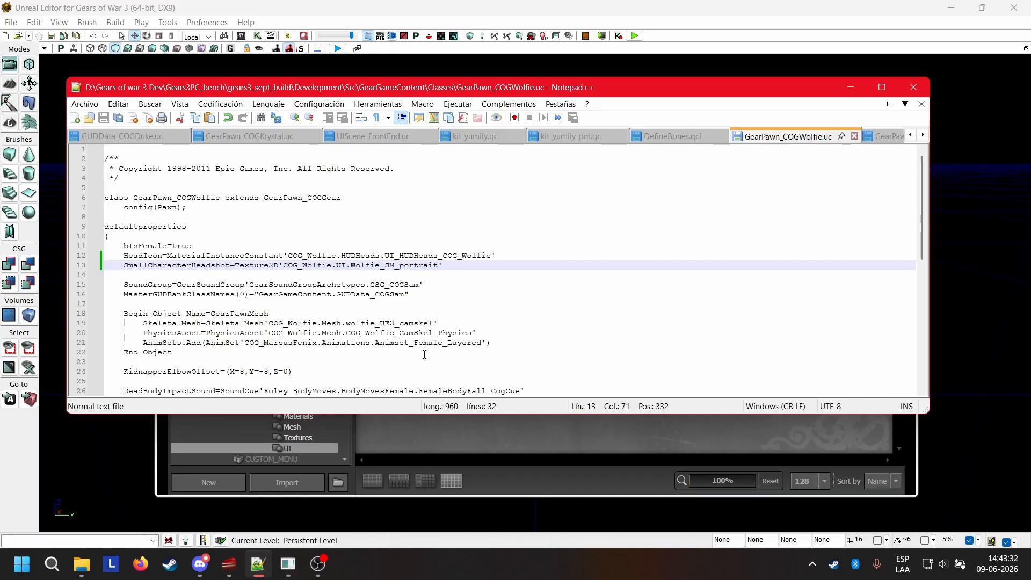
left_click(230, 567)
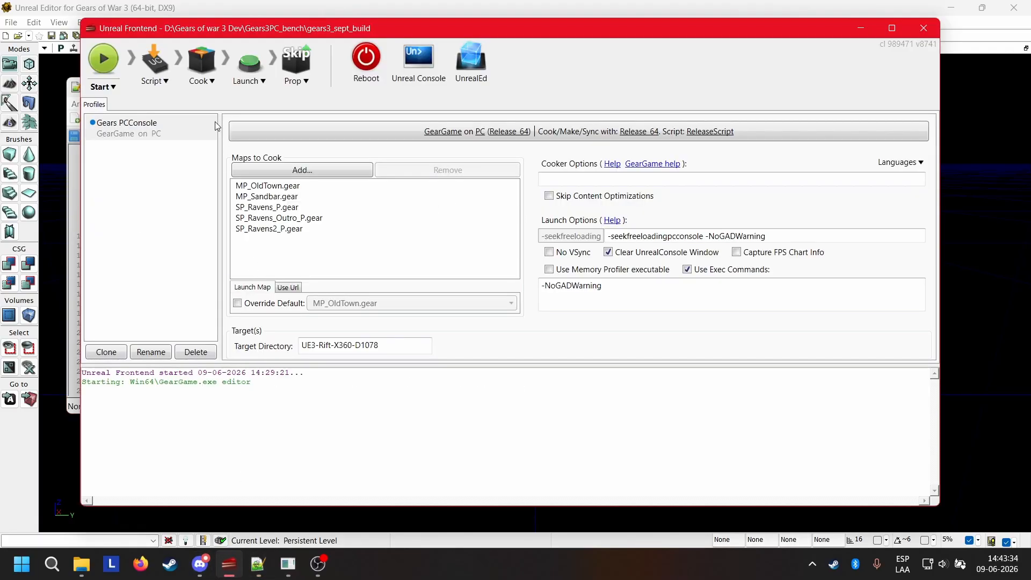
left_click(164, 55)
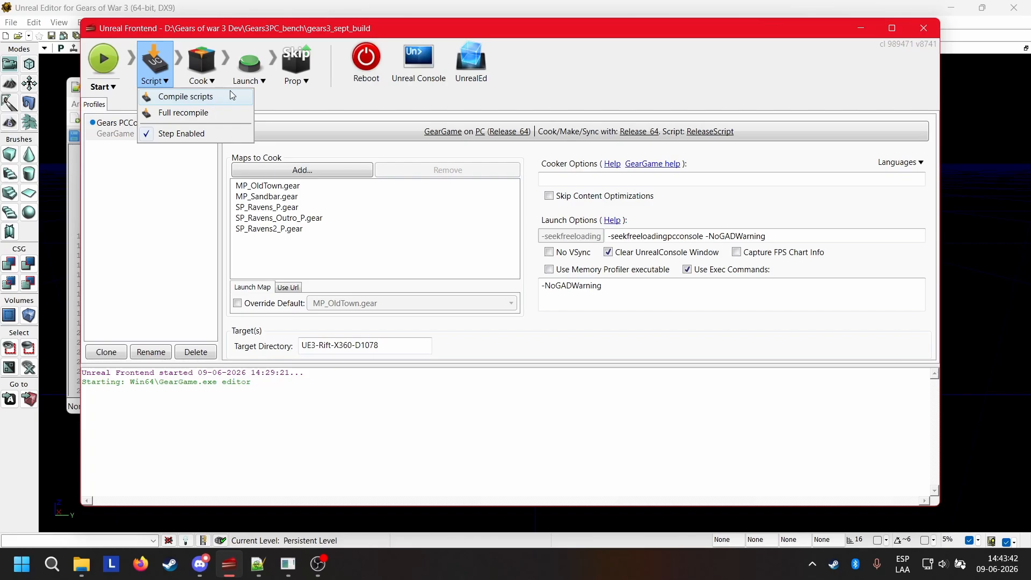
left_click(211, 101)
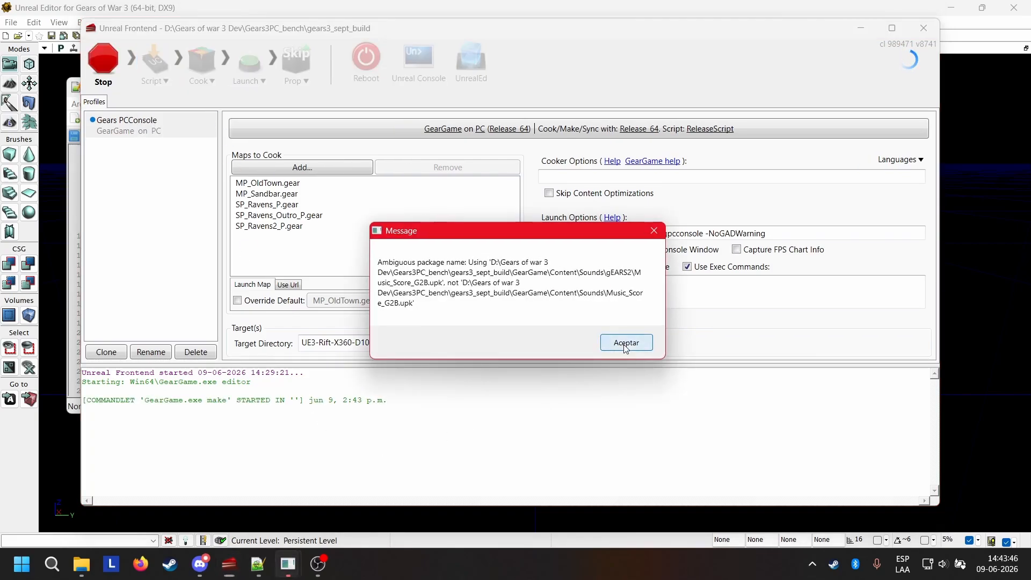
left_click(625, 343)
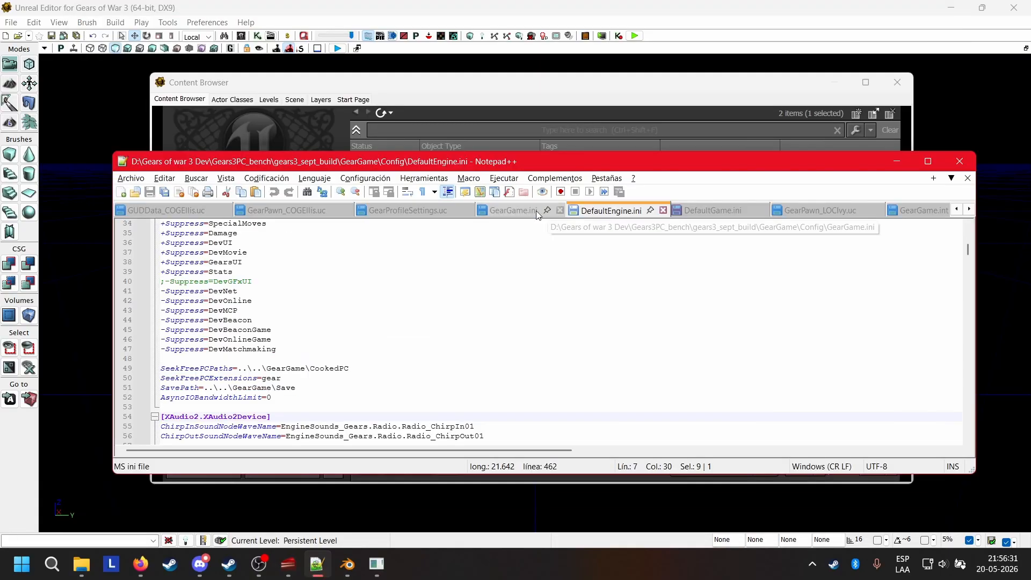
Switch to Notepad++, save DefaultGame.ini with the Wolfie COGCharacterSummary section, and bring up GearGame.ini for comparison
left_click(529, 214)
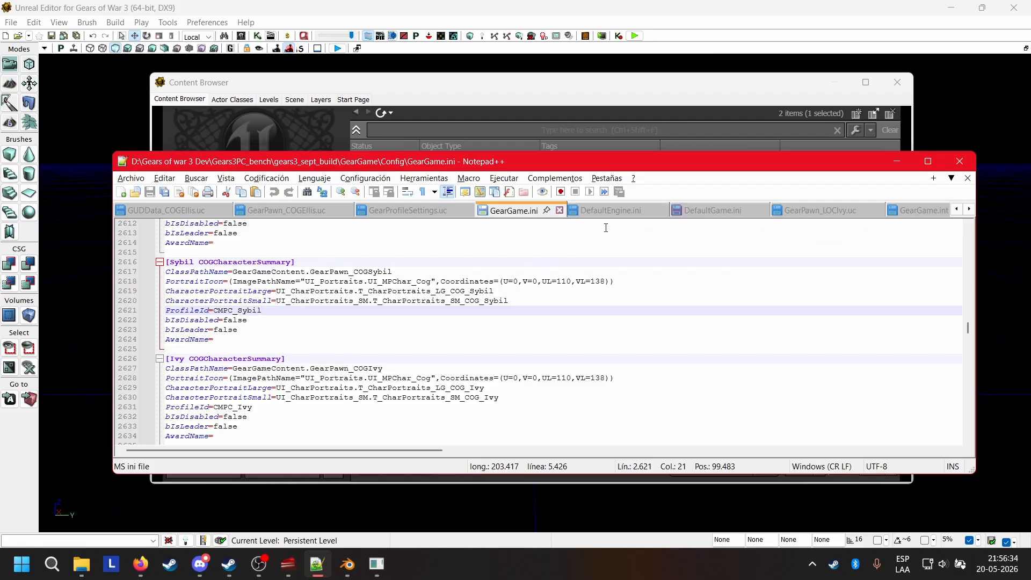
left_click(708, 214)
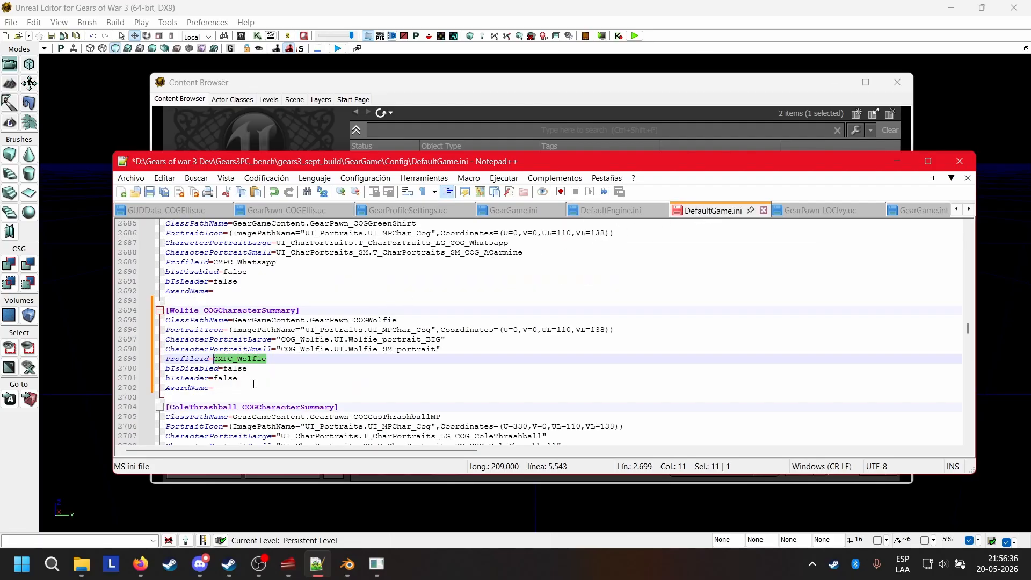
left_click(225, 390)
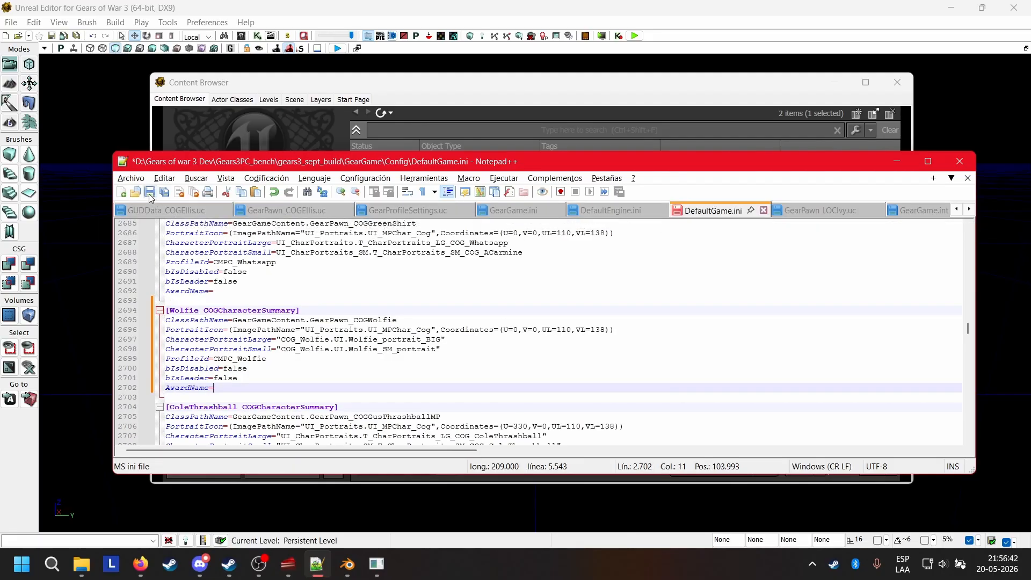
left_click(149, 192)
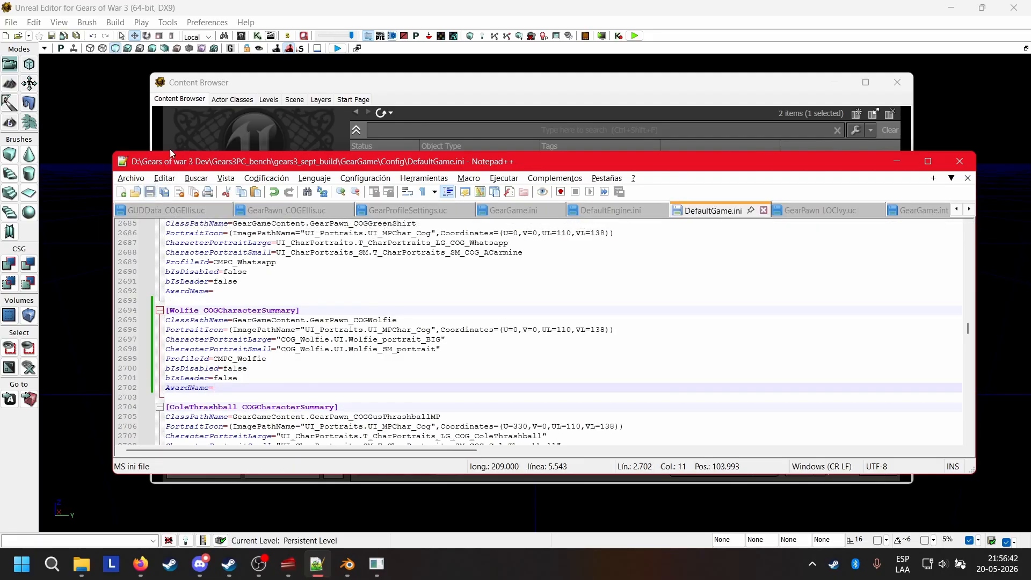
left_click(510, 209)
left_click(711, 211)
left_click(517, 212)
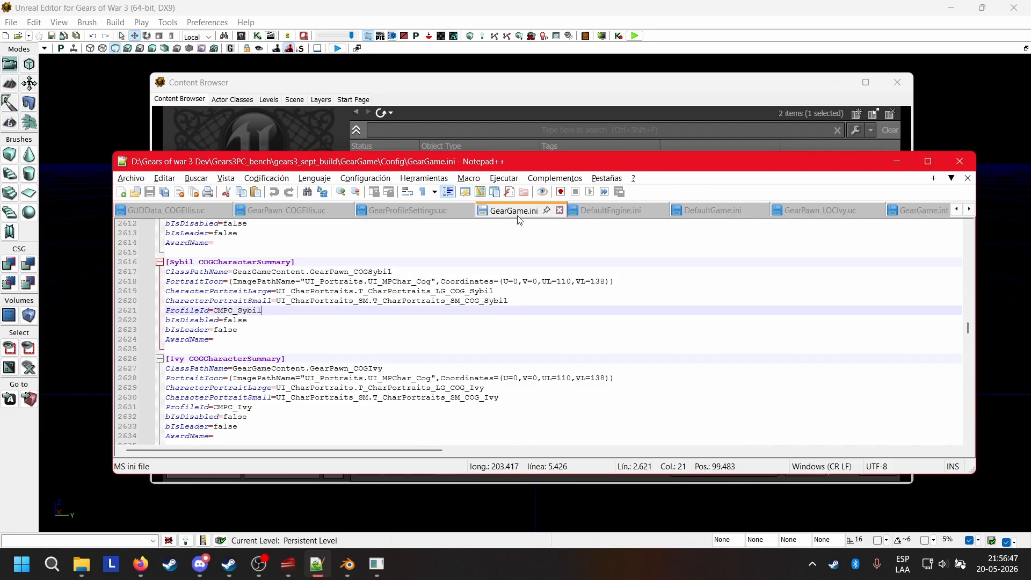
Close Unreal Editor and compile the scripts in Unreal Frontend, accepting the ambiguous package name notice
left_click(388, 89)
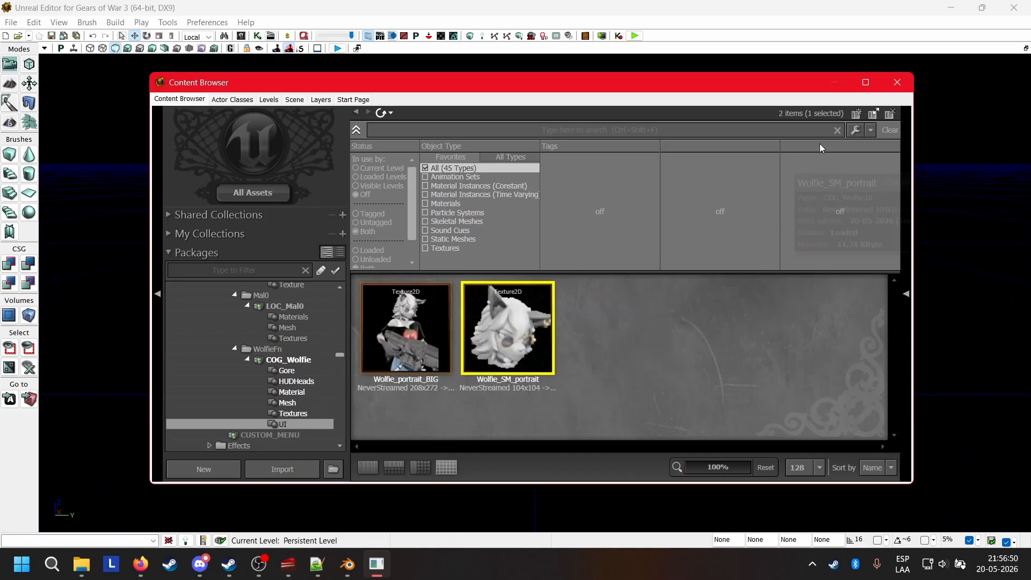
key("alt+Tab")
left_click(1013, 7)
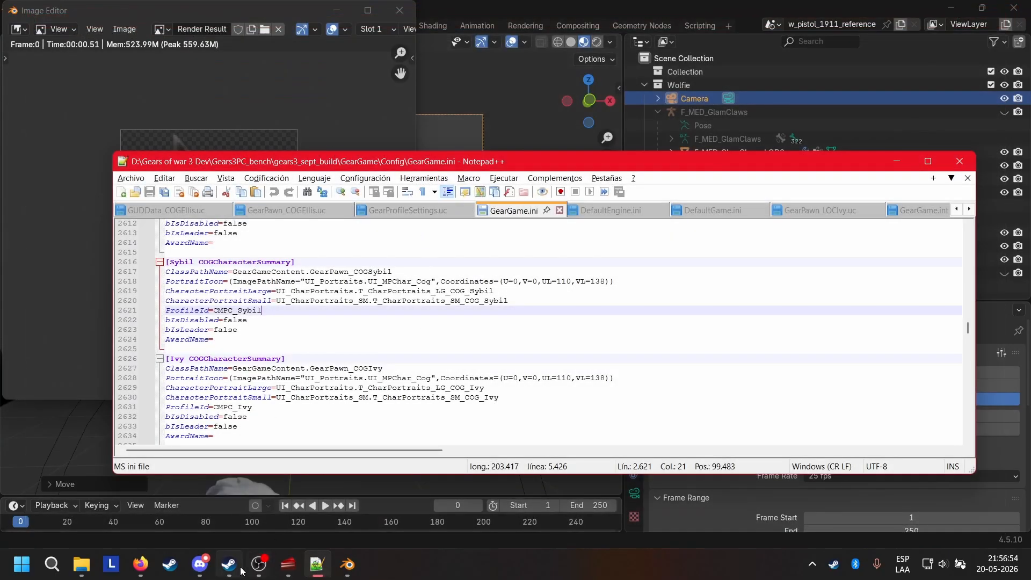
left_click(294, 563)
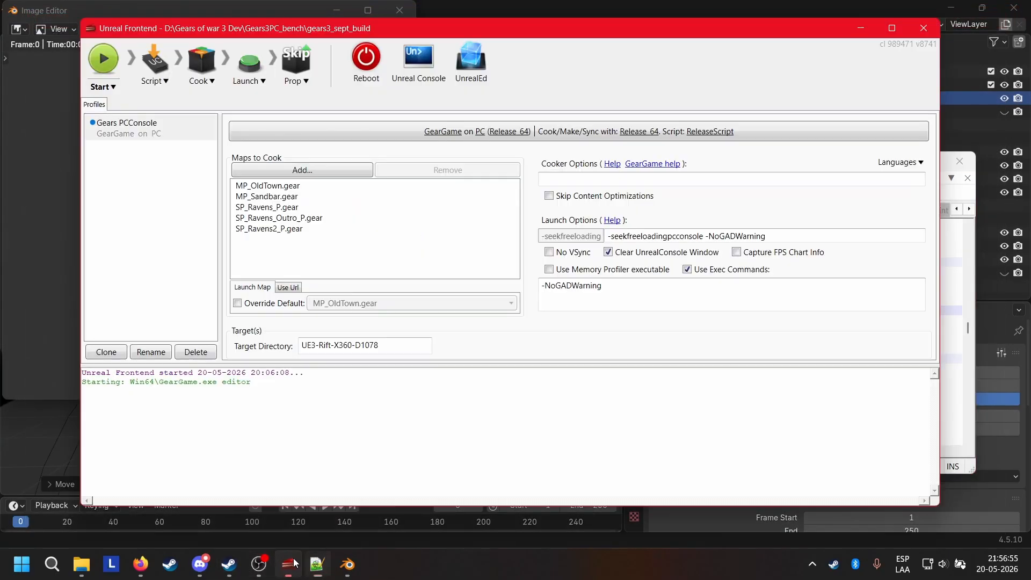
left_click(154, 81)
left_click(166, 98)
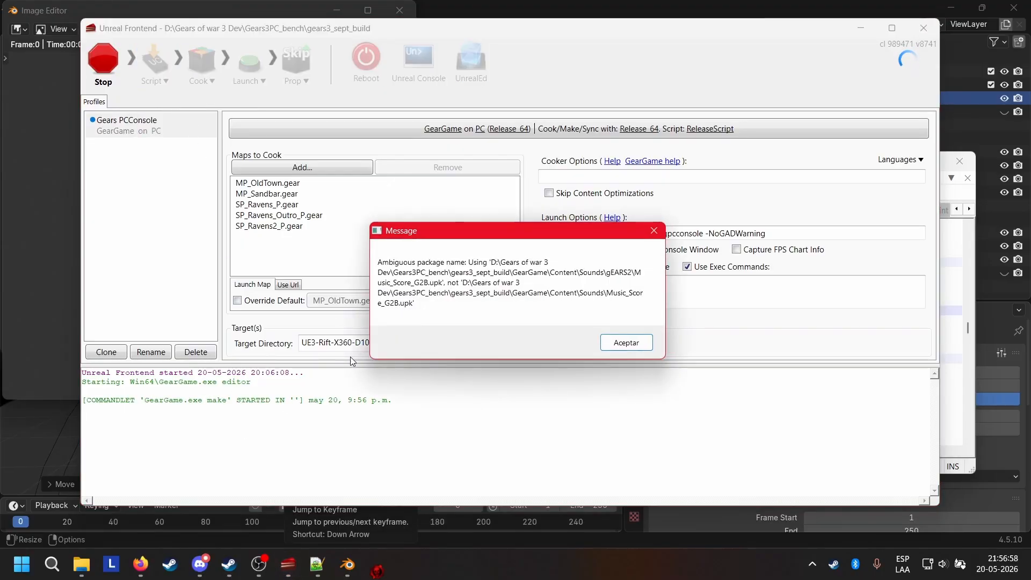
left_click(625, 342)
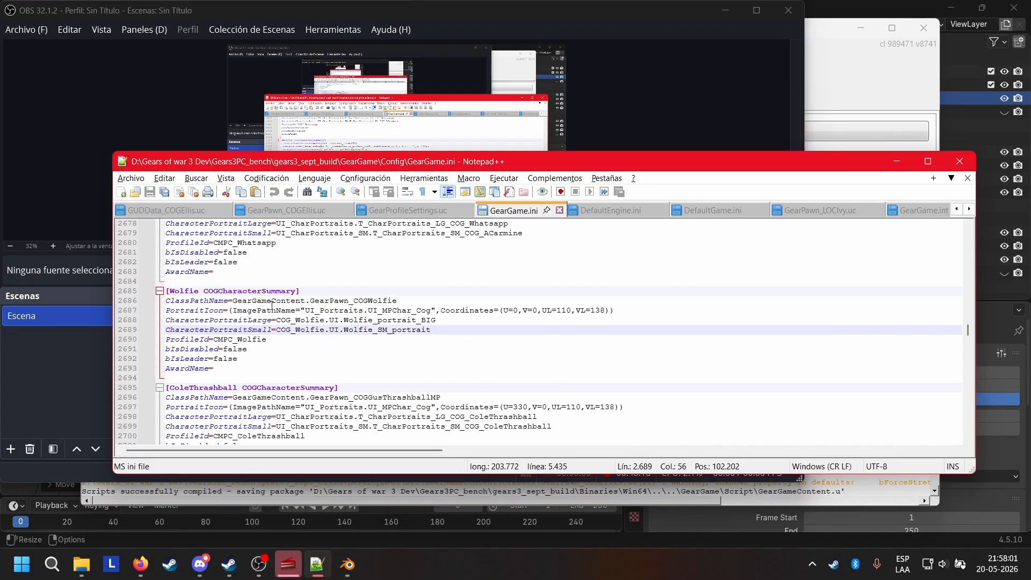
In Notepad++, compare the Wolfie COGCharacterSummary section in GearGame.ini with the one in DefaultGame.ini
left_click(267, 360)
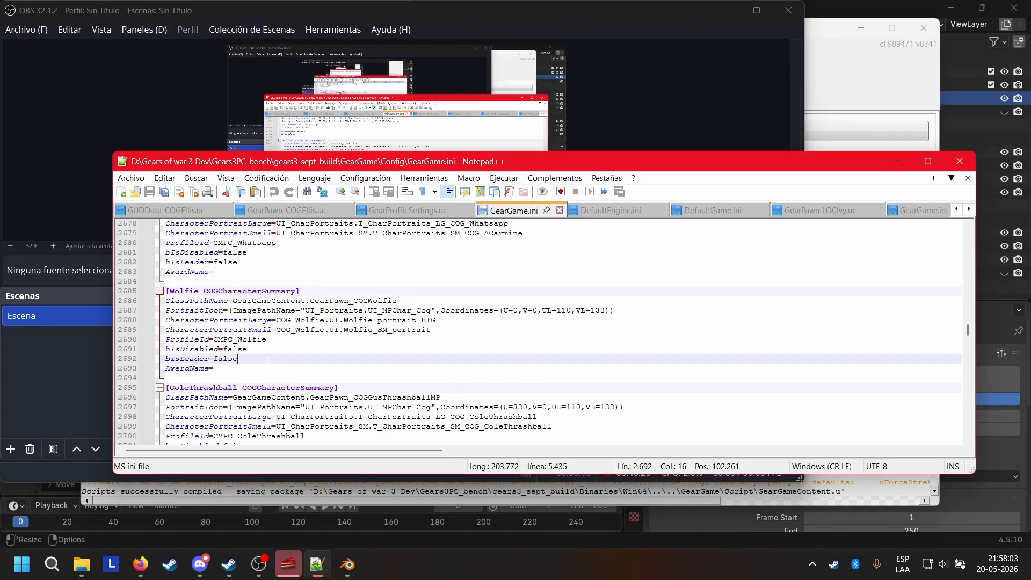
left_click(711, 210)
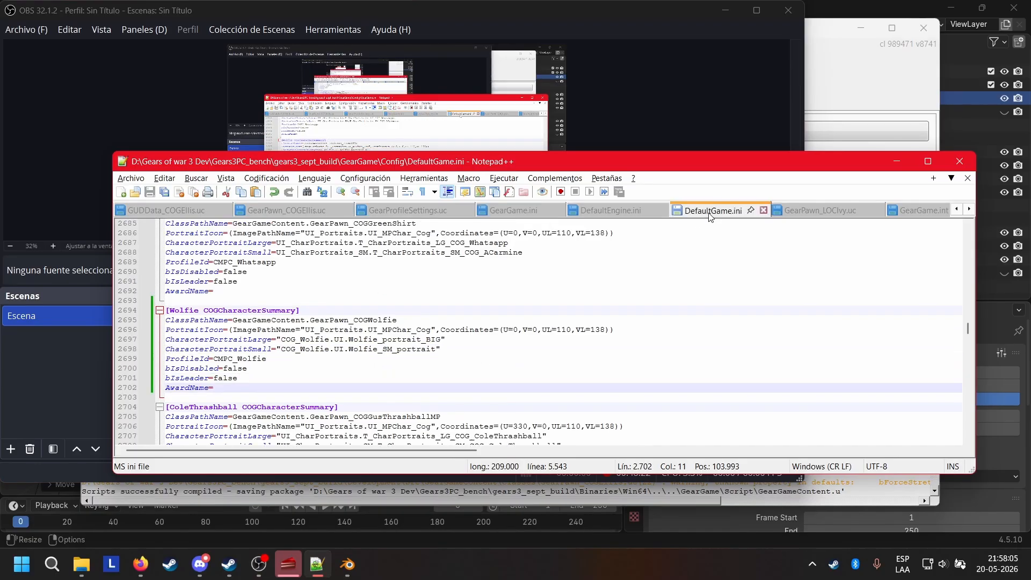
left_click(512, 210)
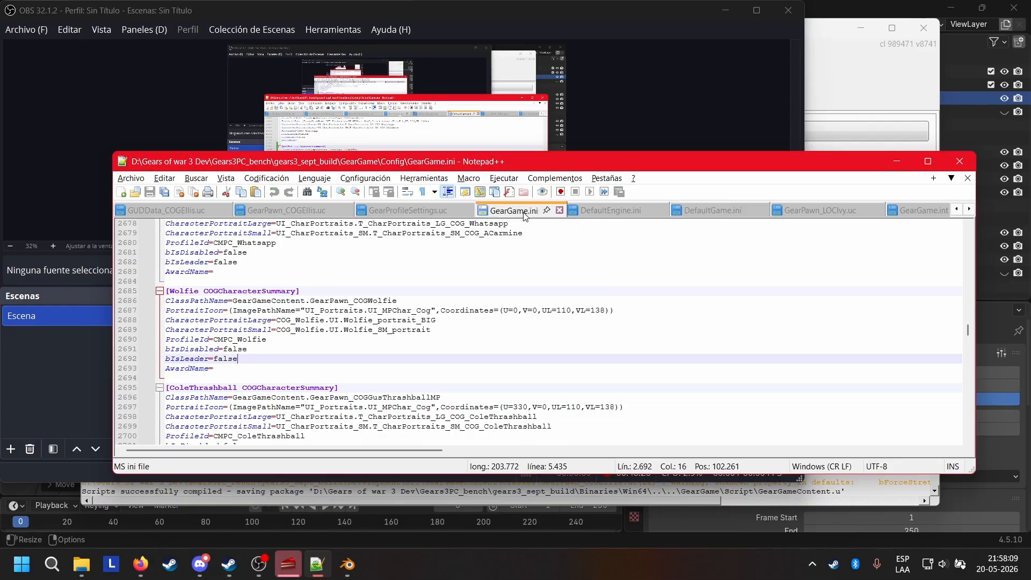
left_click(705, 212)
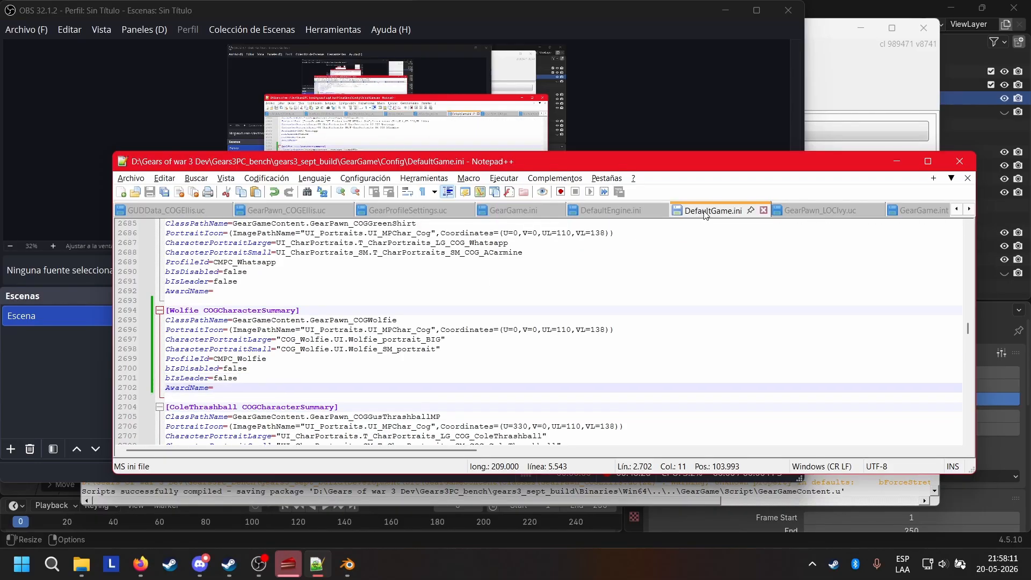
left_click(510, 210)
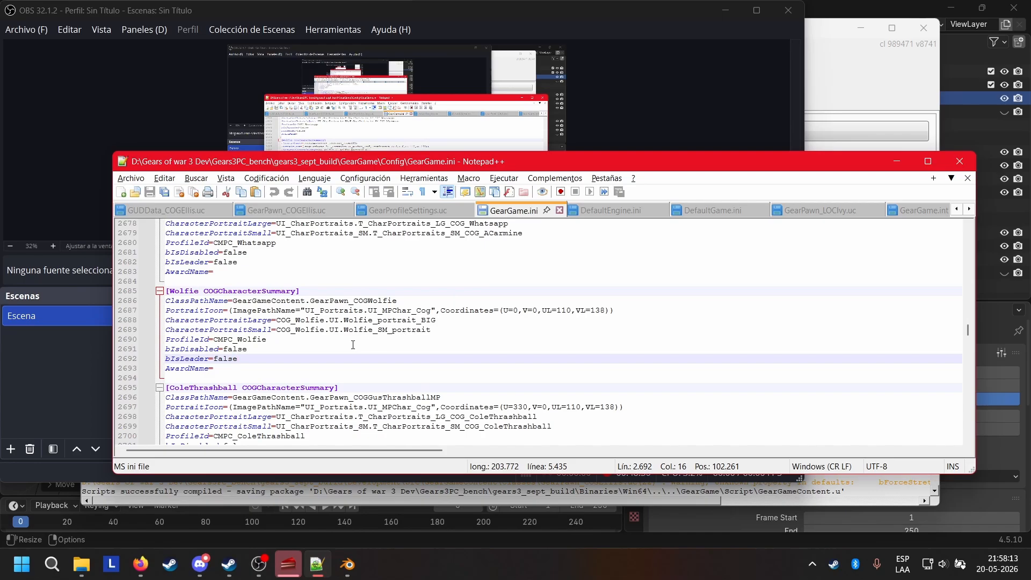
Review the script compilation log in Unreal Frontend through to its final result line
left_click(302, 498)
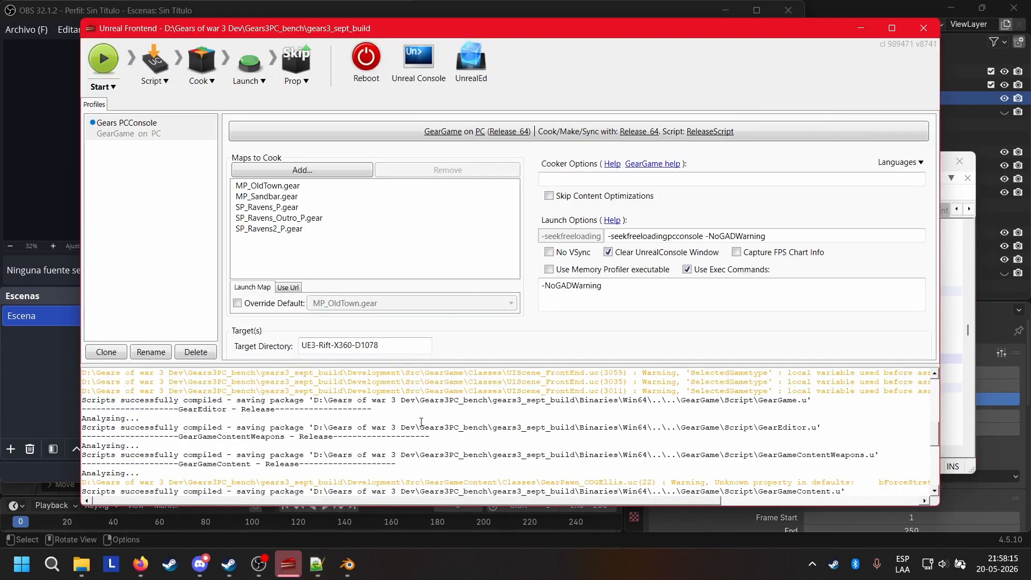
scroll(420, 422, "up", 3)
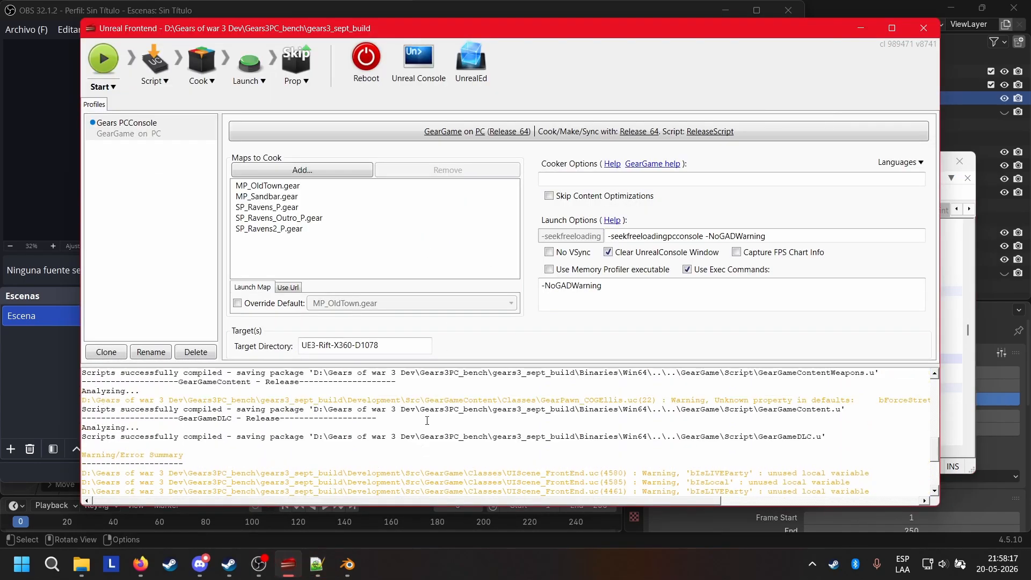
scroll(471, 413, "down", 4)
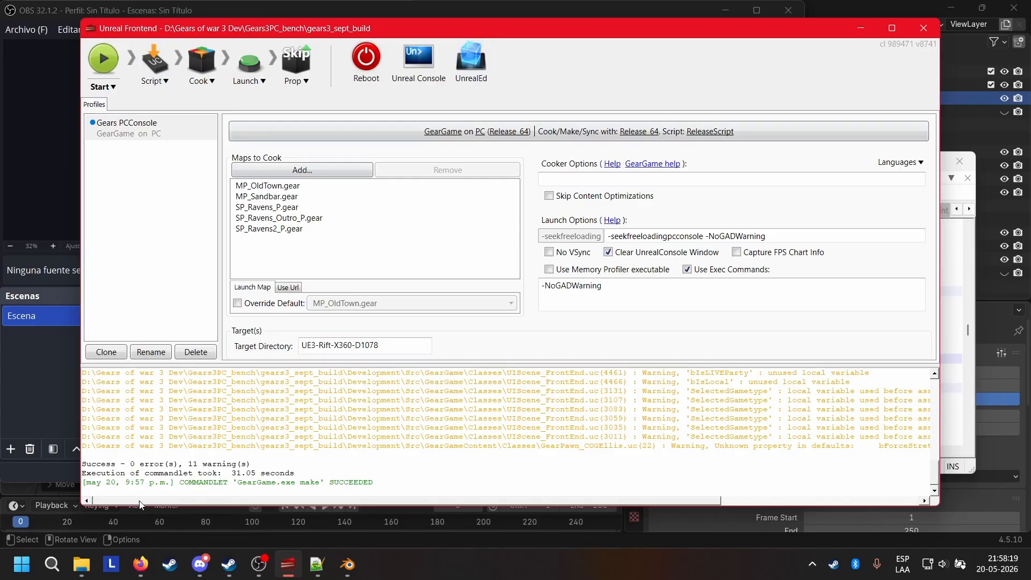
In File Explorer, go to gears3_sept_build's Binaries\Win64 folder and launch GearGame.exe, accepting the ambiguous package name notice
left_click(81, 564)
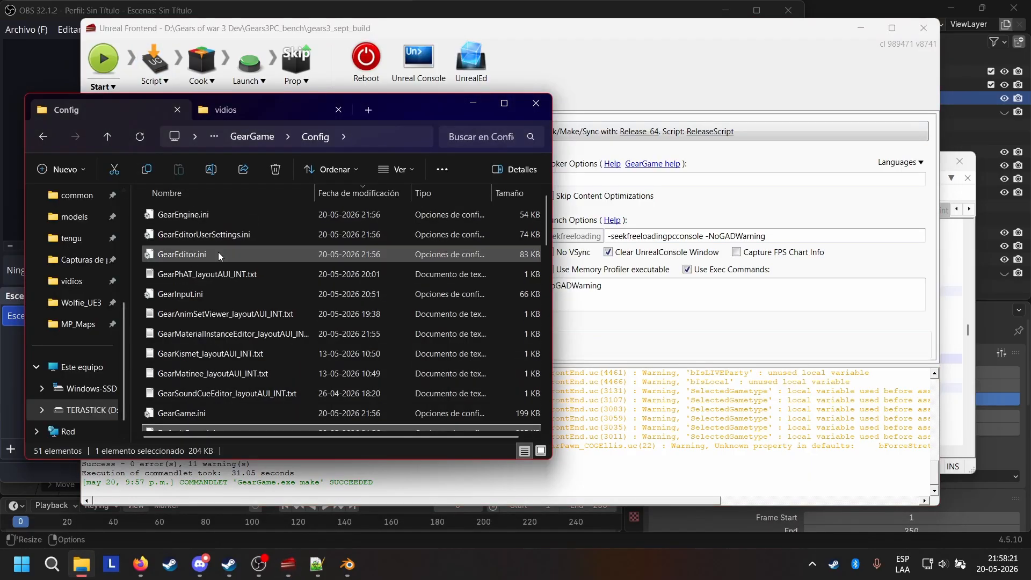
left_click(107, 136)
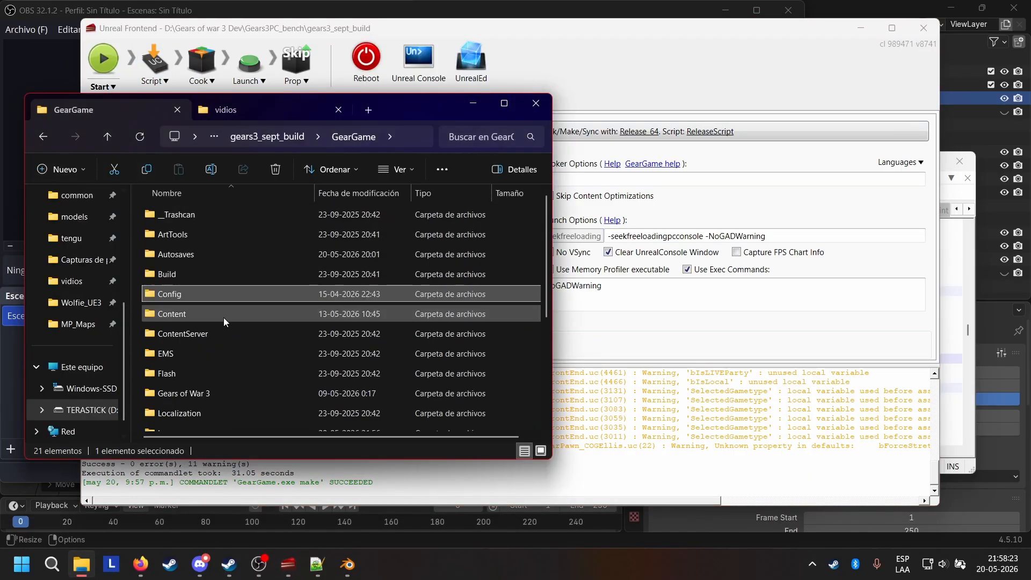
left_click(107, 137)
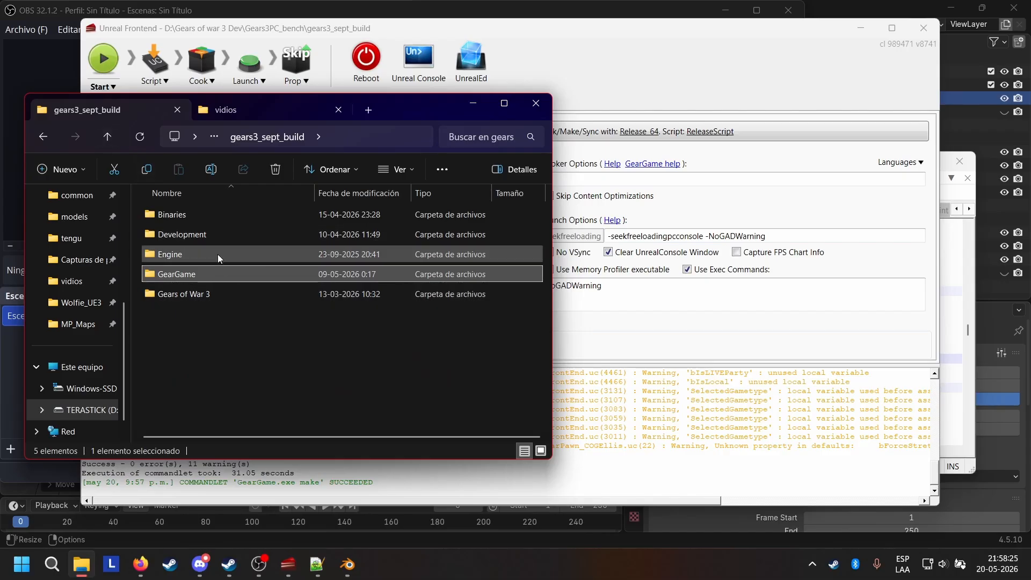
double_click(197, 212)
left_click(181, 378)
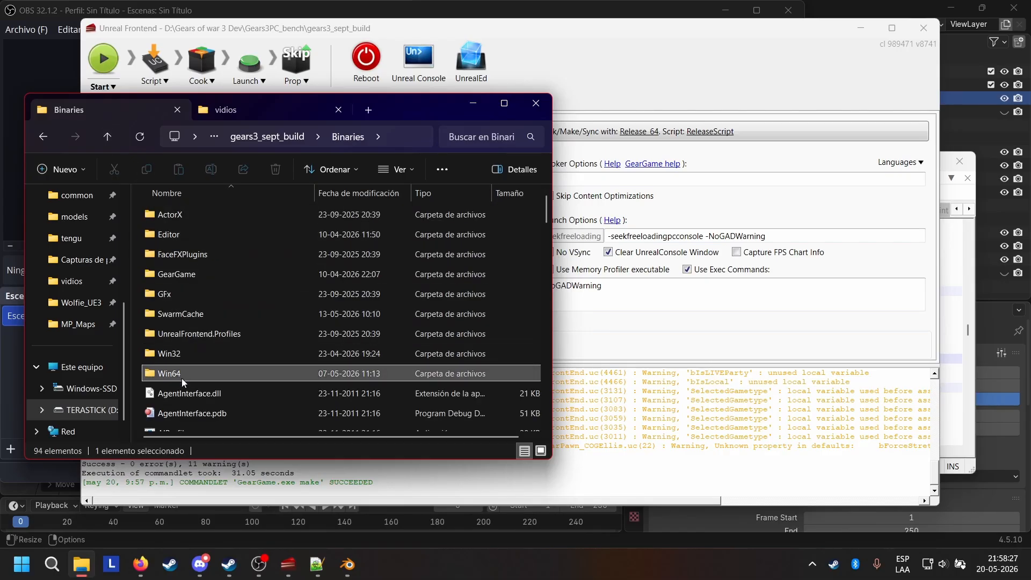
double_click(181, 377)
scroll(300, 256, "down", 5)
double_click(230, 223)
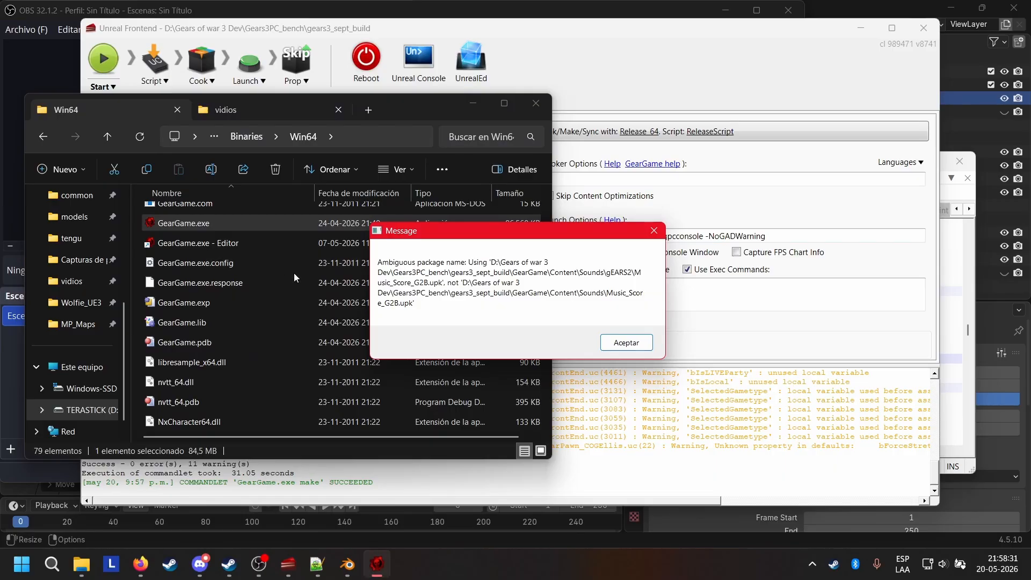
left_click(616, 338)
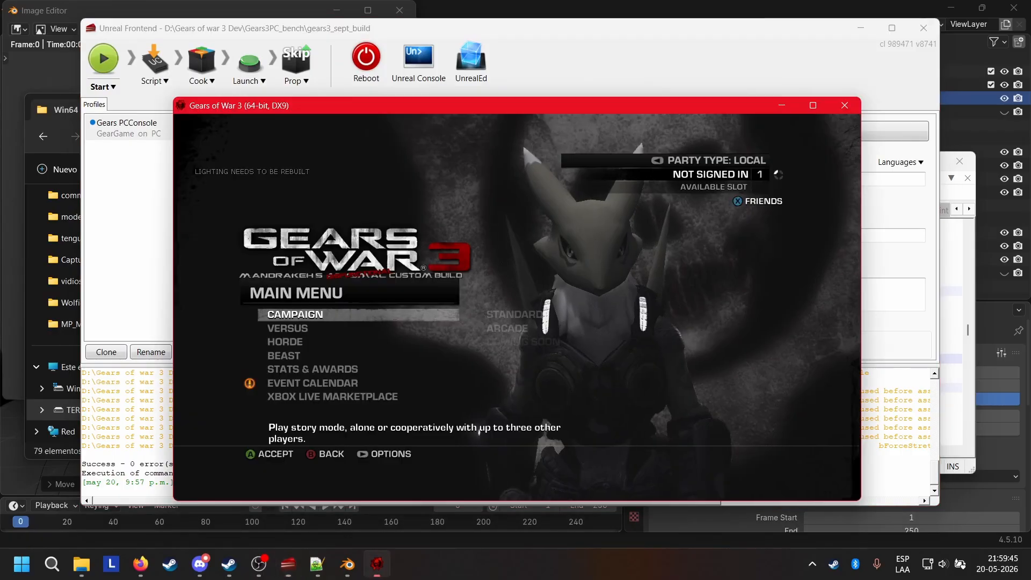
In Gears of War 3, open the multiplayer options and bring up the default COG character selection grid
key("Escape")
key("Down")
key("Down")
key("Down")
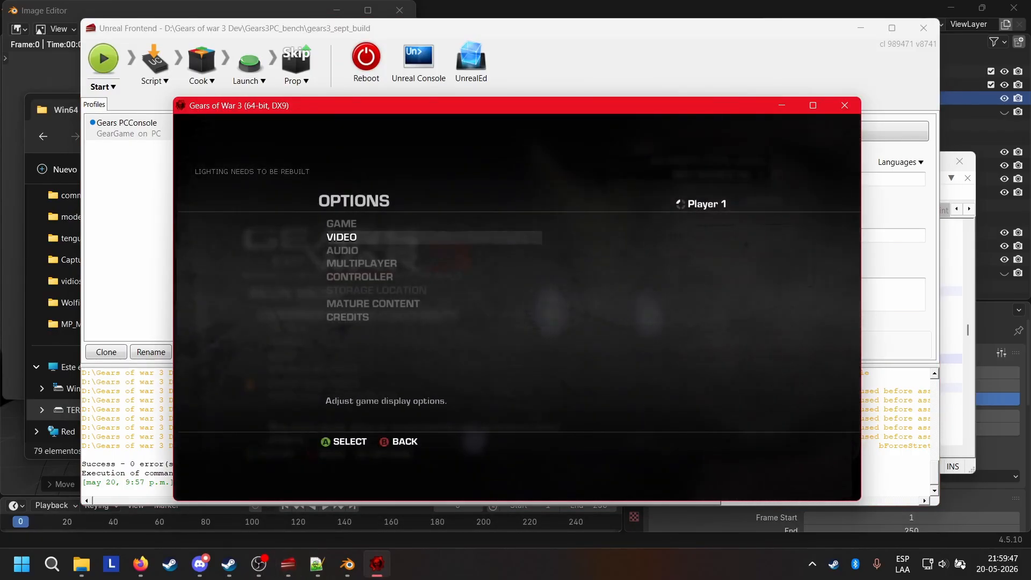
key("Return")
key("Down")
key("Down")
key("Down")
key("Down")
key("Down")
key("Down")
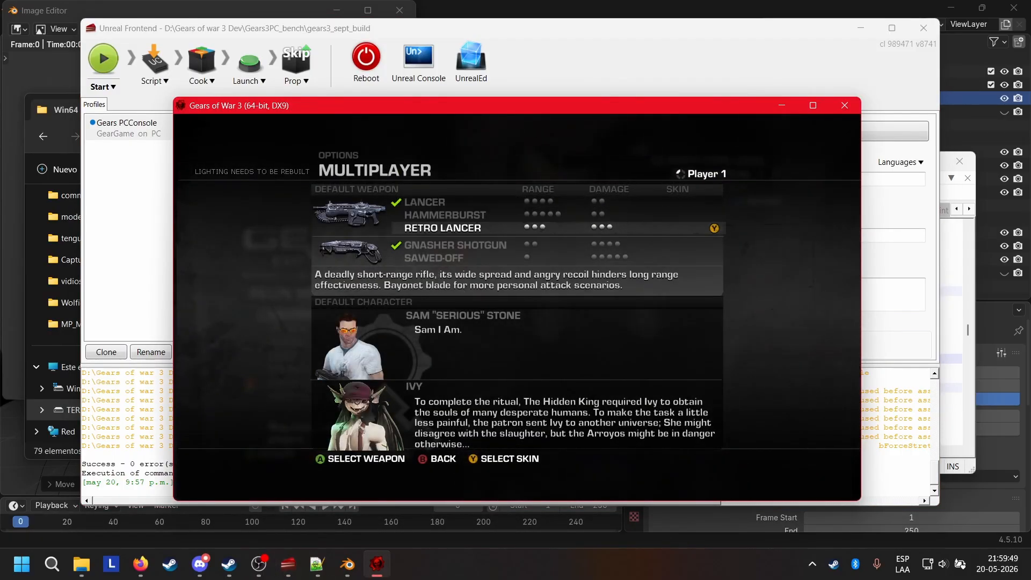
key("Return")
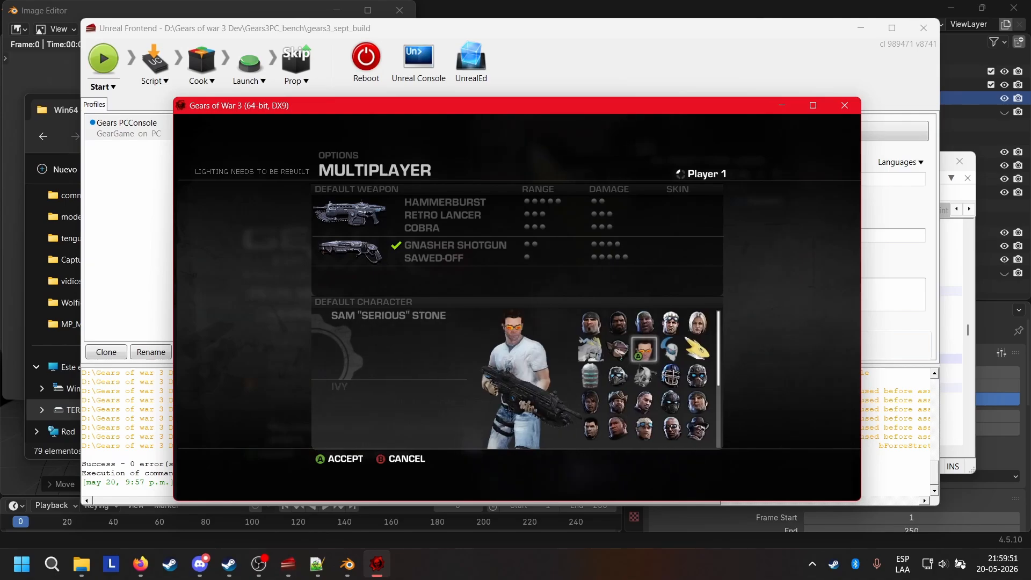
Check Wolfie's small and large portraits in the COG character grid against the neighbouring characters
key("Down")
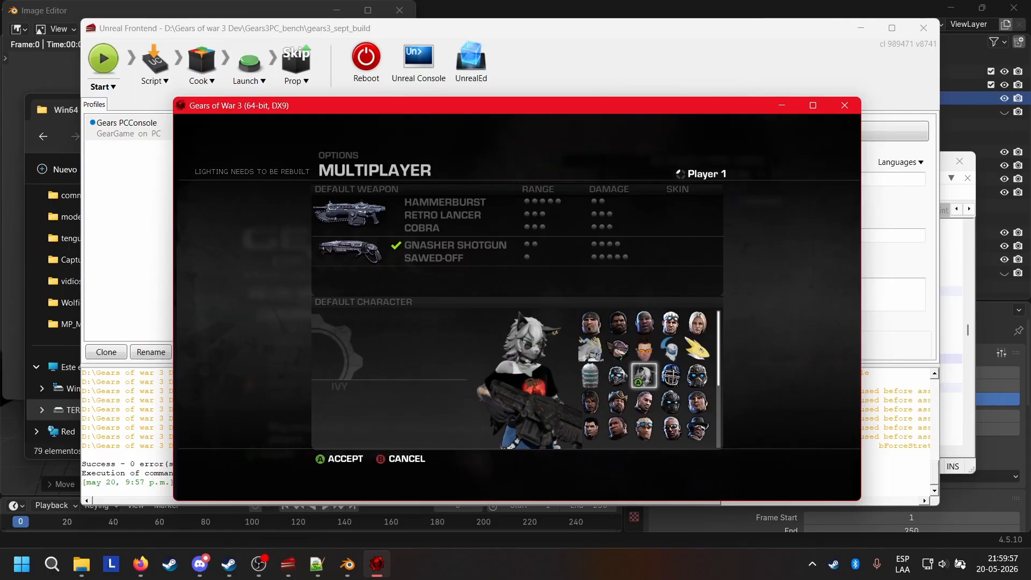
key("Left")
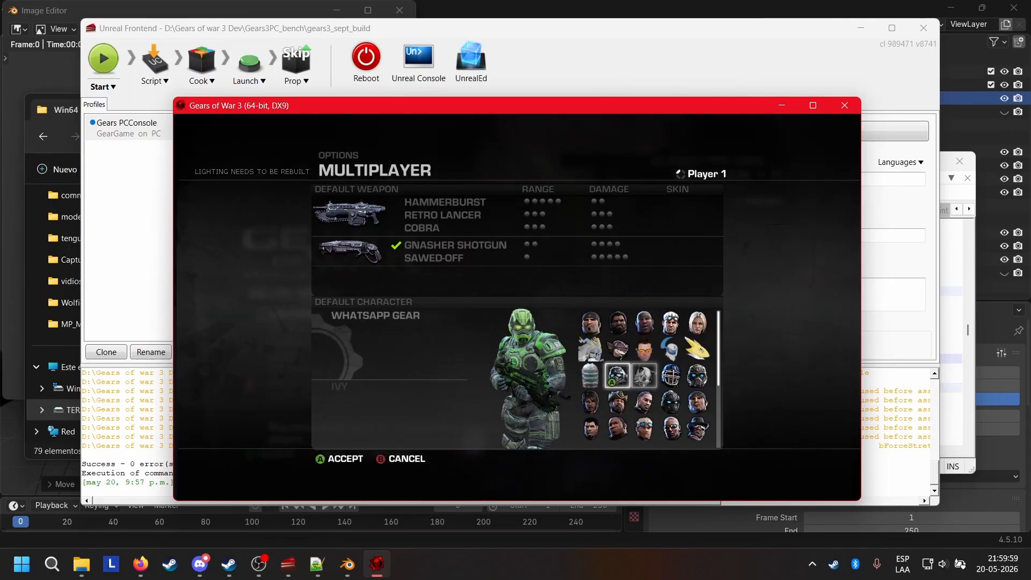
key("Right")
key("Up")
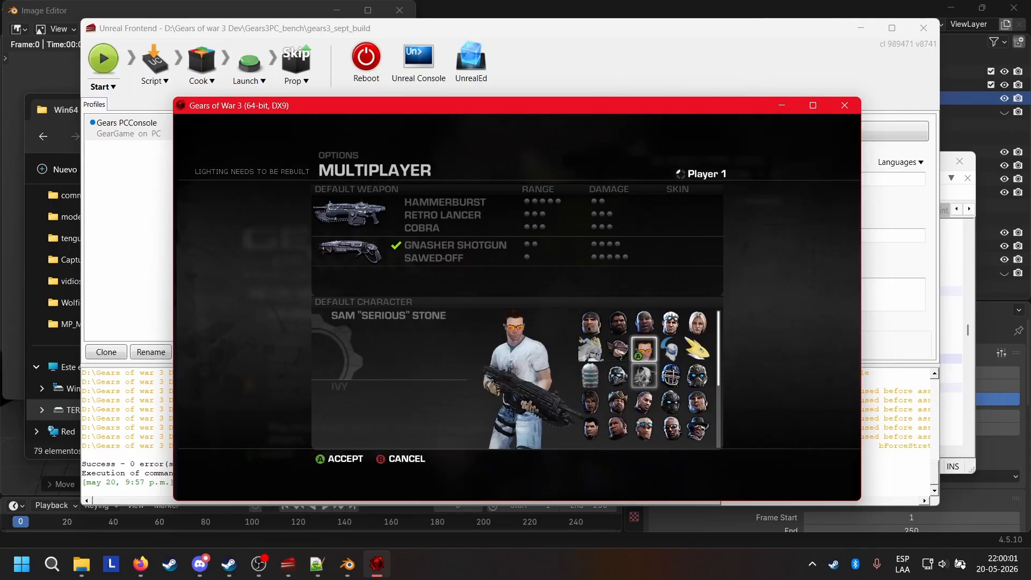
Preview Wolfie in the game's default character grid, and bring up the GearGame.int localization file in Notepad++
key("Down")
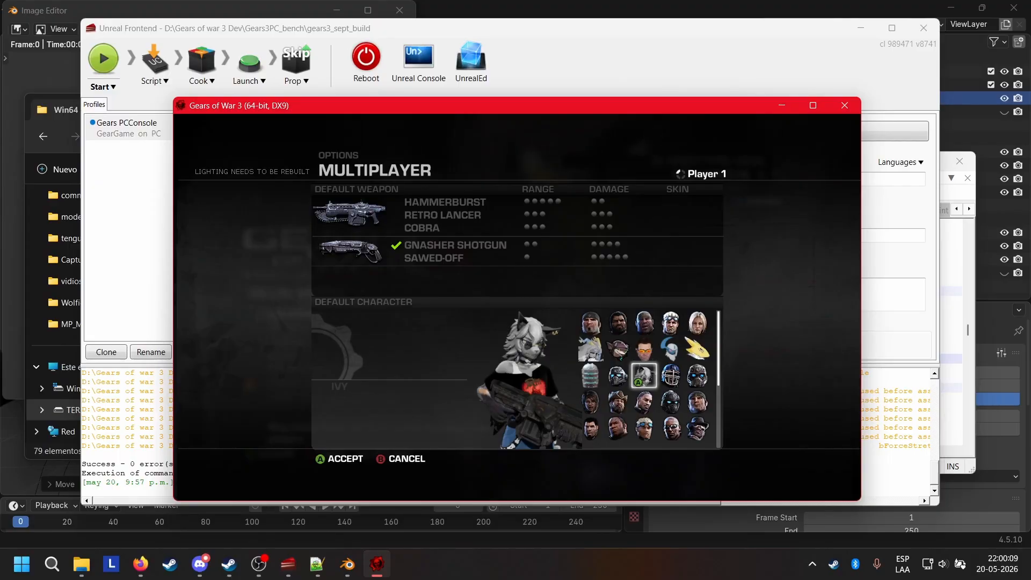
key("alt+Tab")
key("alt+Tab")
key("alt+Tab")
key("alt+Tab")
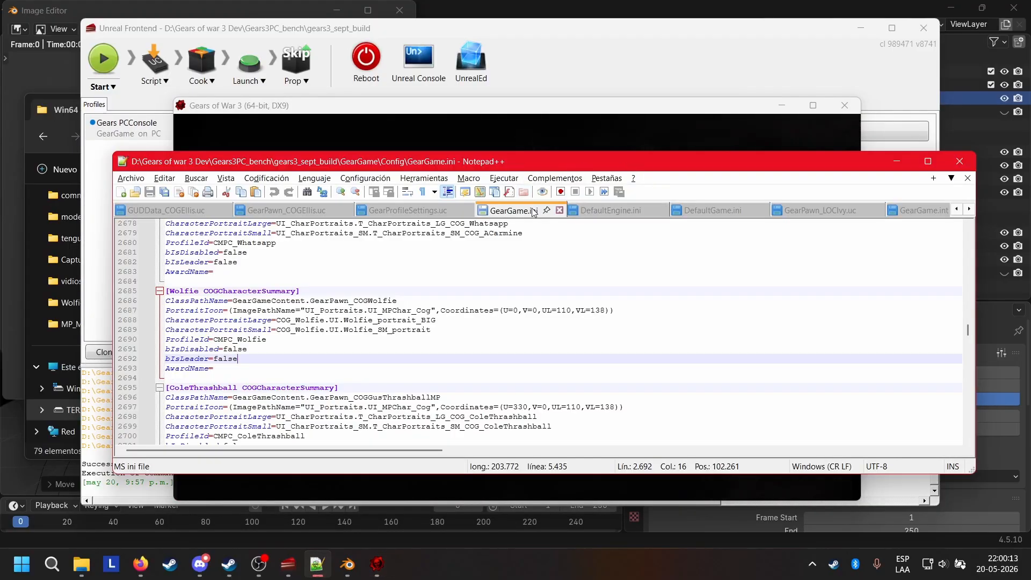
scroll(612, 209, "down", 1)
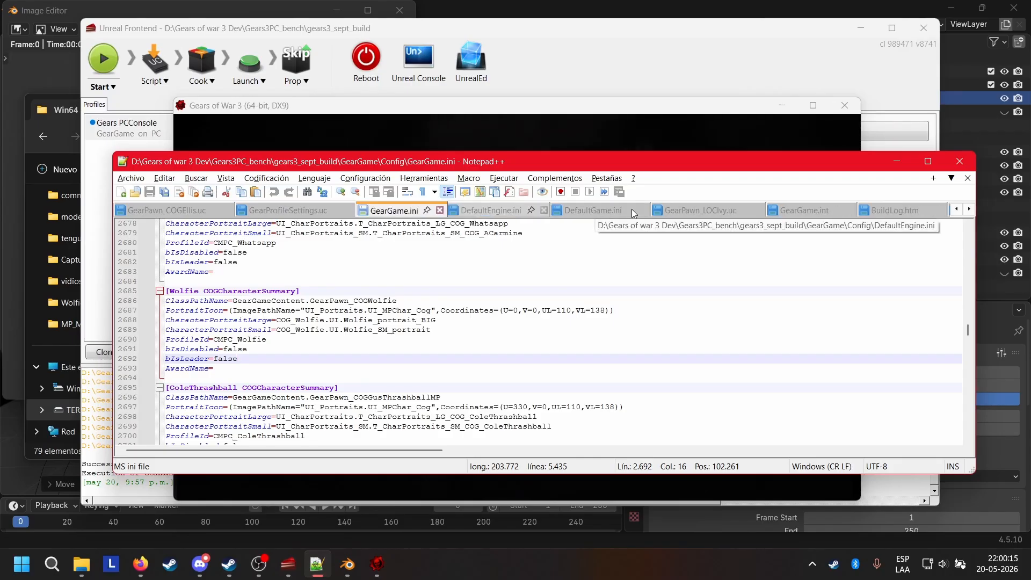
left_click(804, 210)
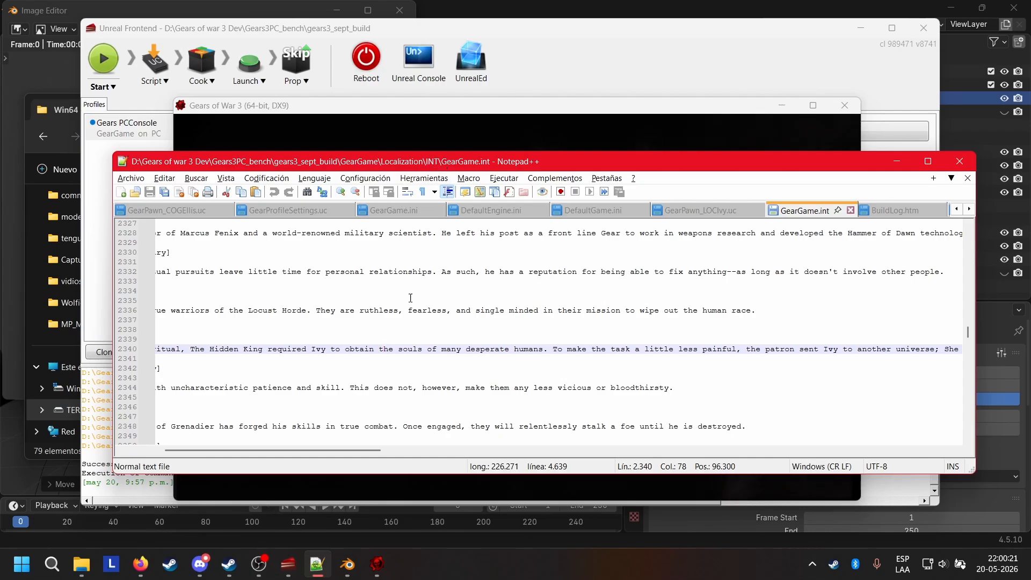
Look through the character summary entries in GearGame.int, from the Ivy entry back up to the COG_Whatsapp entry
left_click_drag(375, 449, 332, 449)
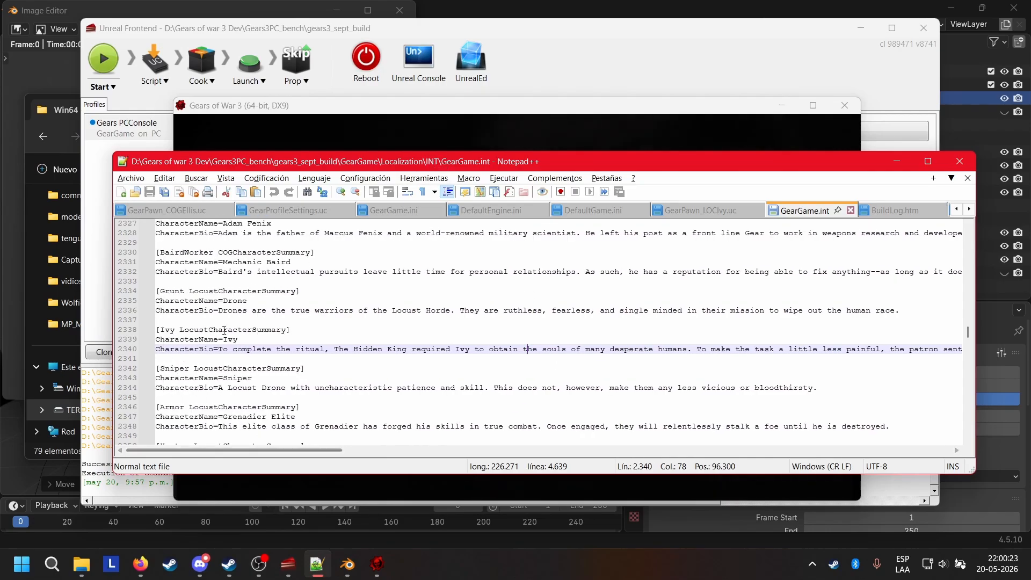
scroll(304, 316, "up", 6)
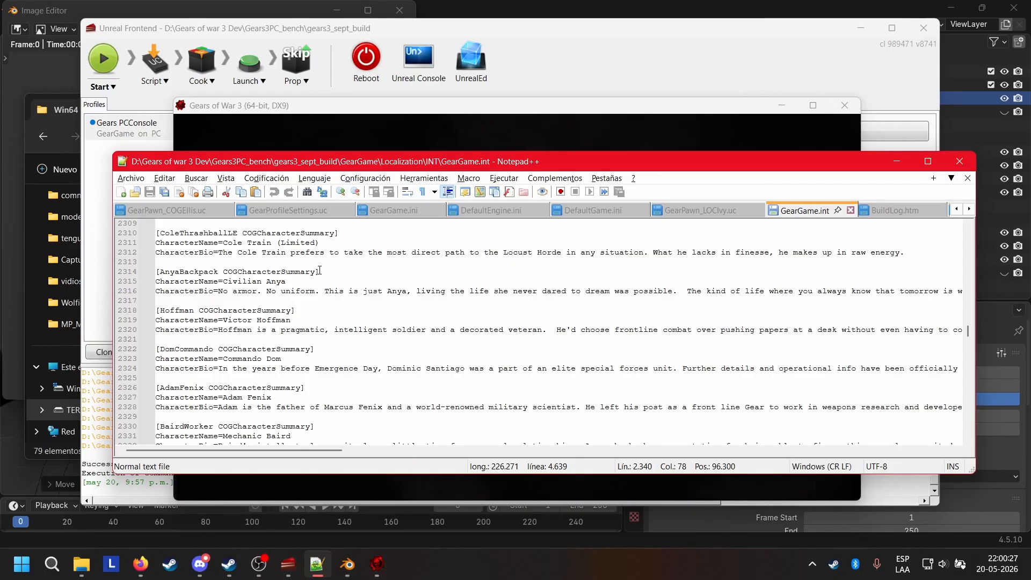
left_click_drag(319, 272, 153, 272)
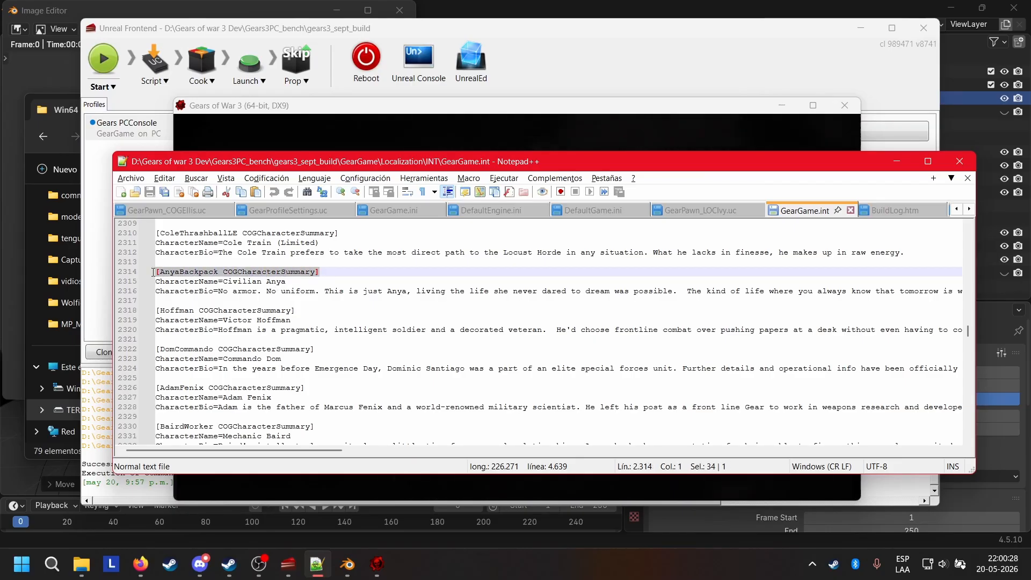
left_click(368, 272)
scroll(301, 312, "up", 2)
scroll(301, 312, "up", 6)
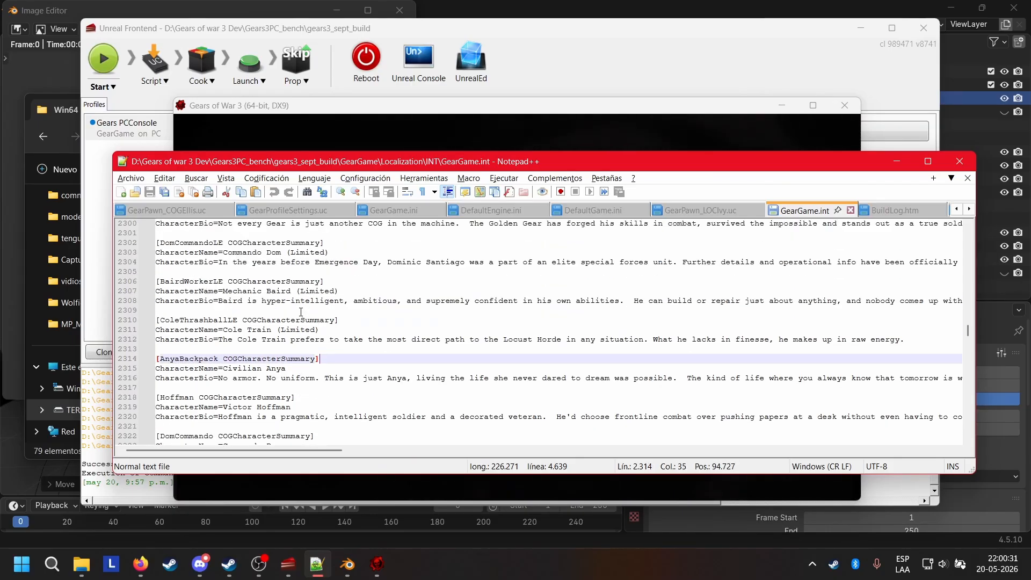
scroll(221, 354, "up", 5)
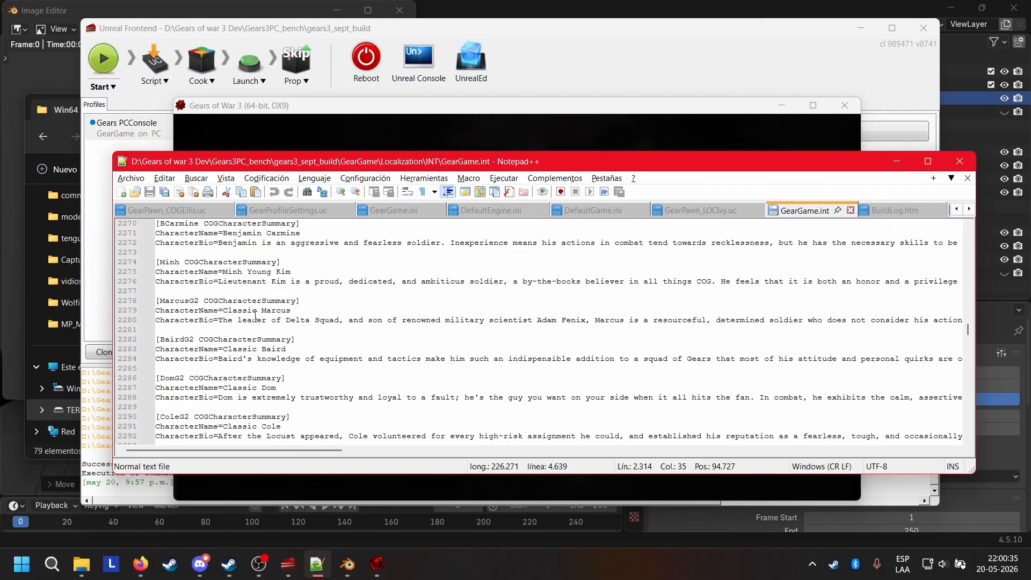
scroll(284, 284, "up", 6)
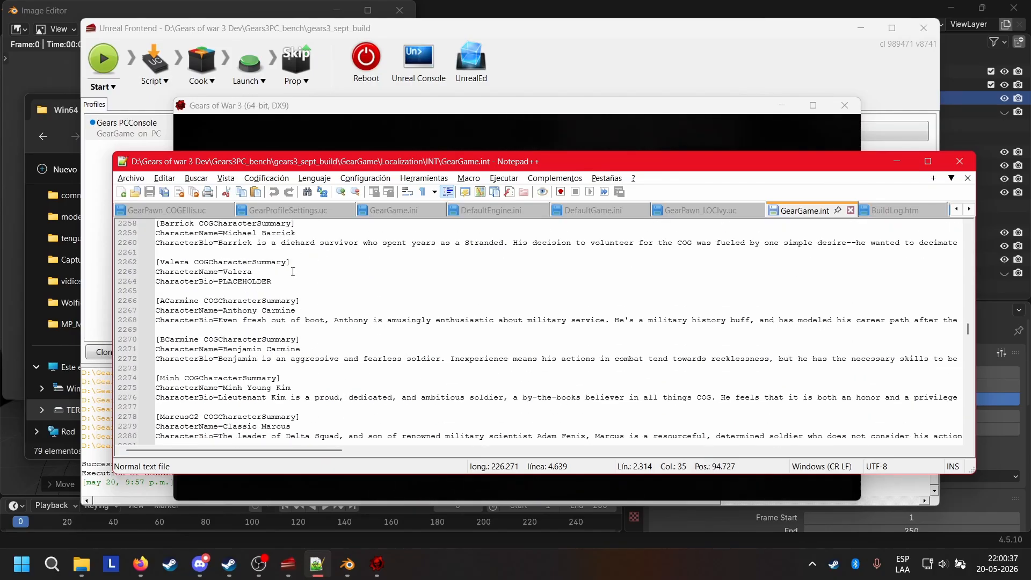
scroll(285, 283, "up", 5)
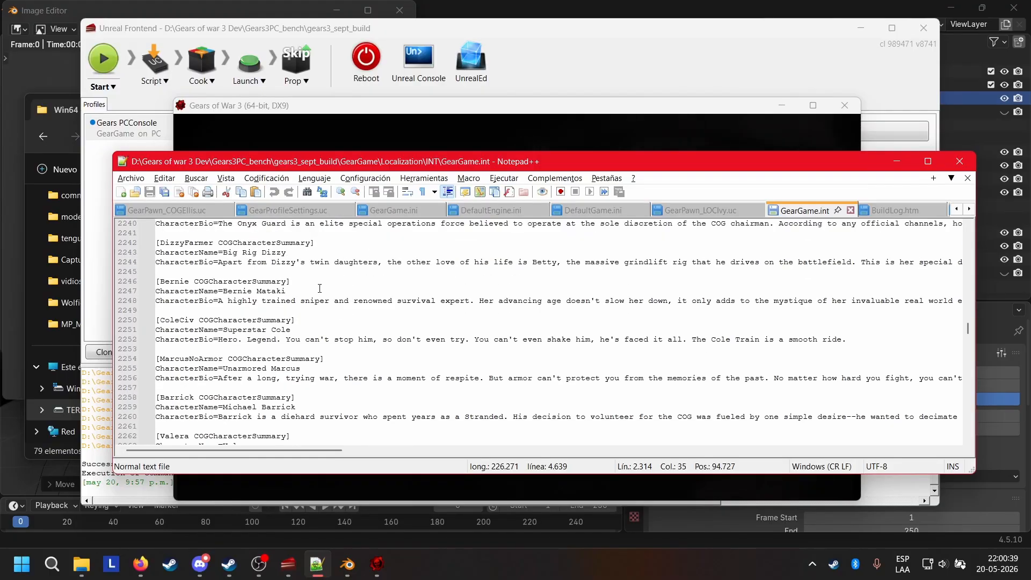
scroll(318, 289, "up", 5)
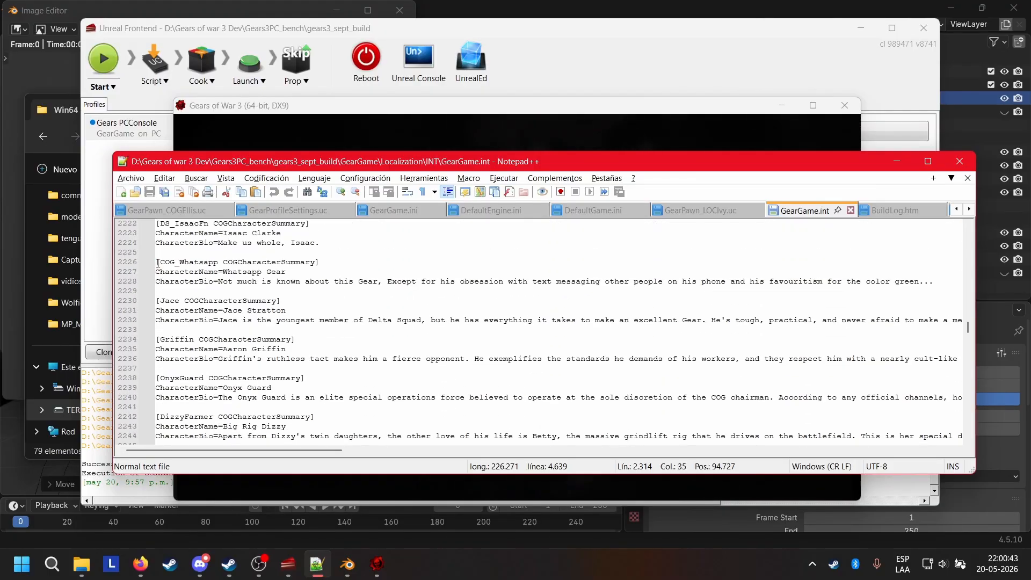
Duplicate the three-line COG_Whatsapp character summary block directly below the original in GearGame.int
left_click_drag(157, 263, 971, 281)
key("ctrl+c")
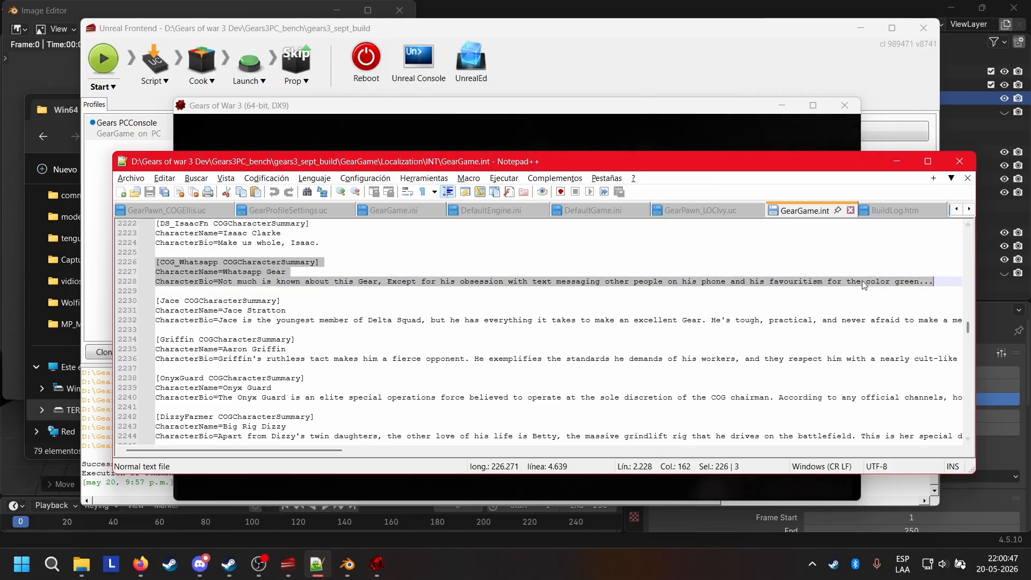
left_click(405, 290)
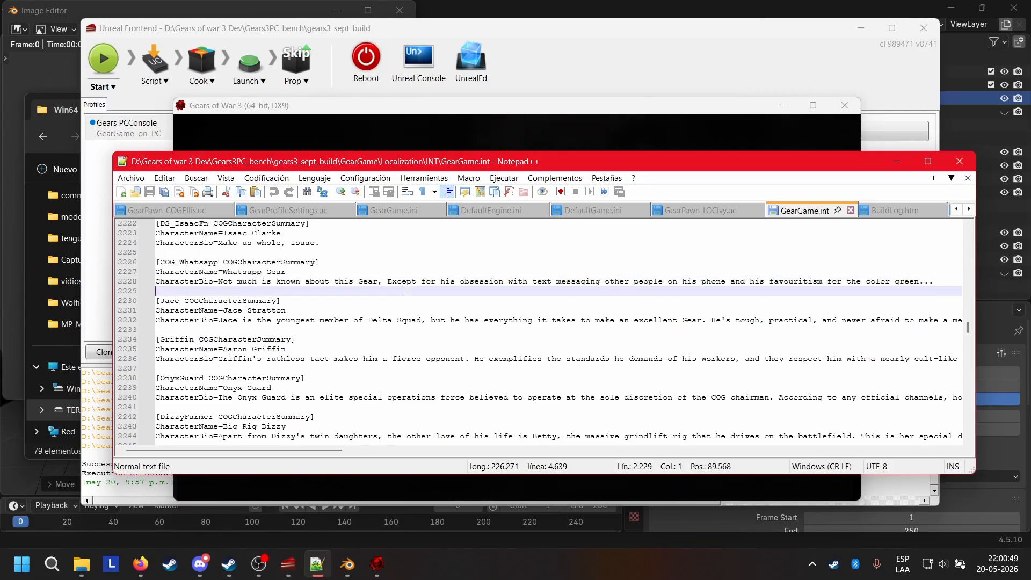
key("Return")
key("Return")
left_click(420, 304)
key("ctrl+v")
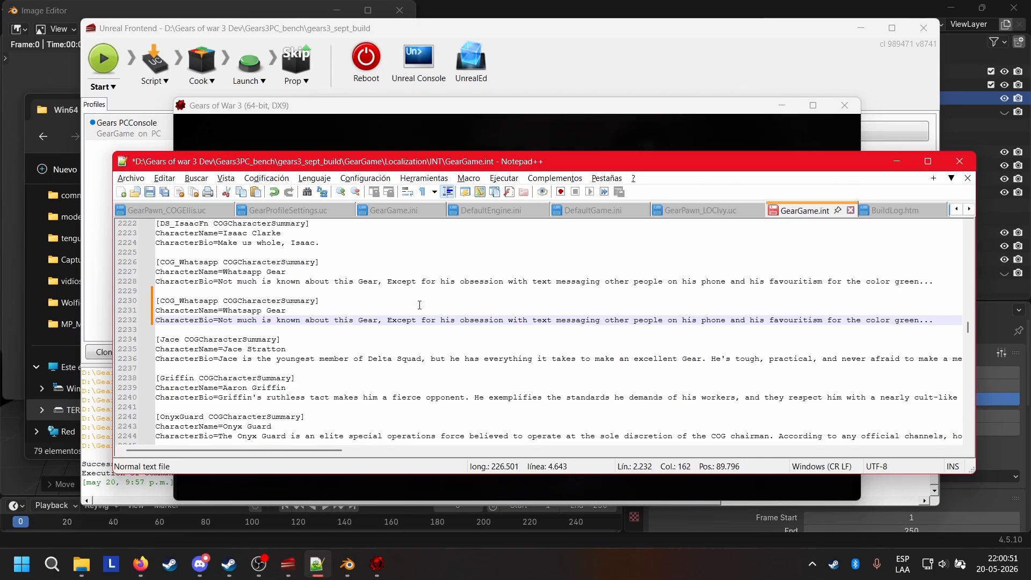
Rename the duplicated block's header from COG_Whatsapp to COG_Wolfie
left_click(219, 300)
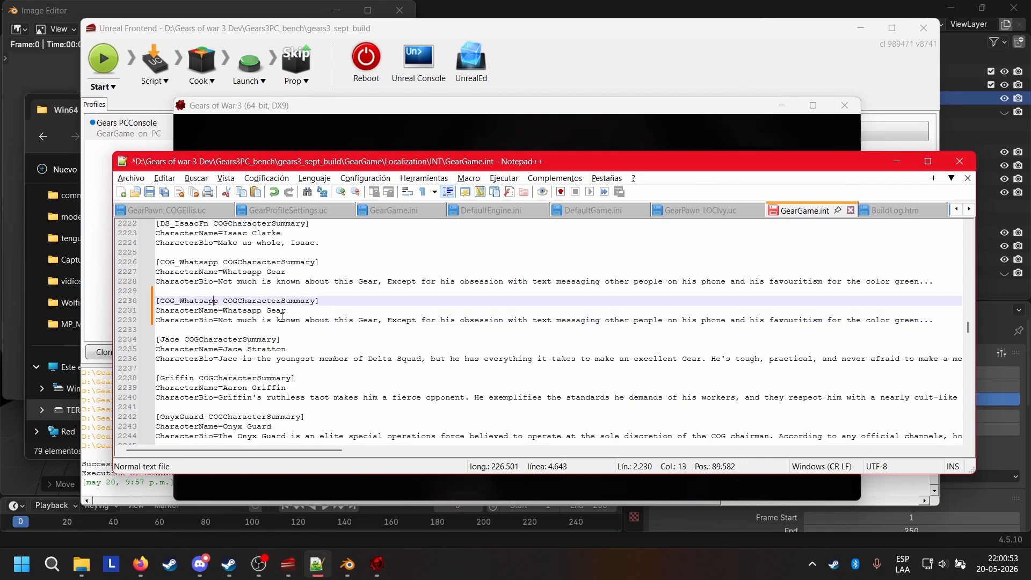
key("BackSpace")
key("BackSpace")
key("BackSpace")
key("BackSpace")
key("BackSpace")
key("BackSpace")
key("BackSpace")
type("olfie")
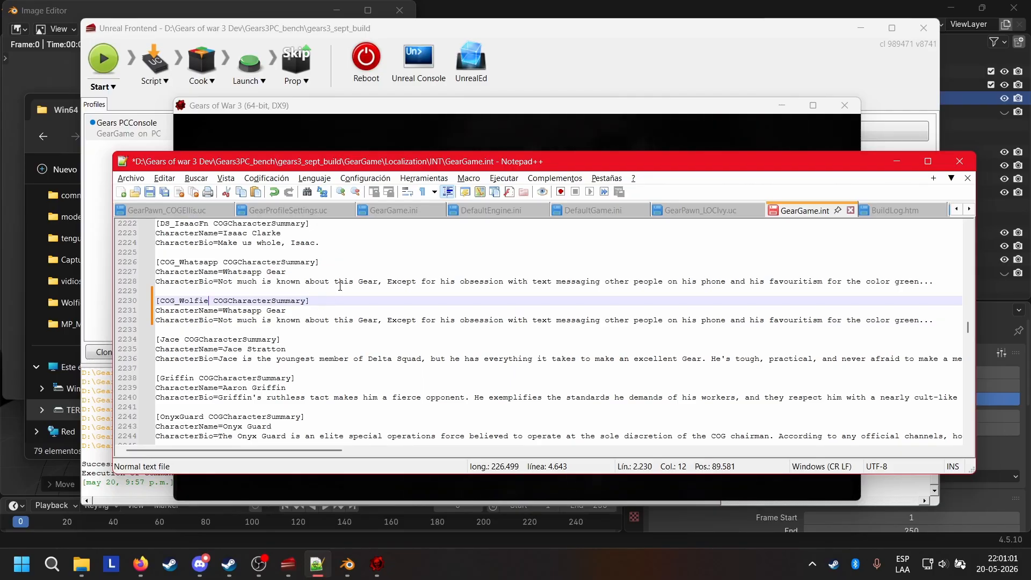
Shorten the copied header to Wolfie, matching the section name in DefaultGame.ini, and set its CharacterName to Wolfie
left_click(572, 210)
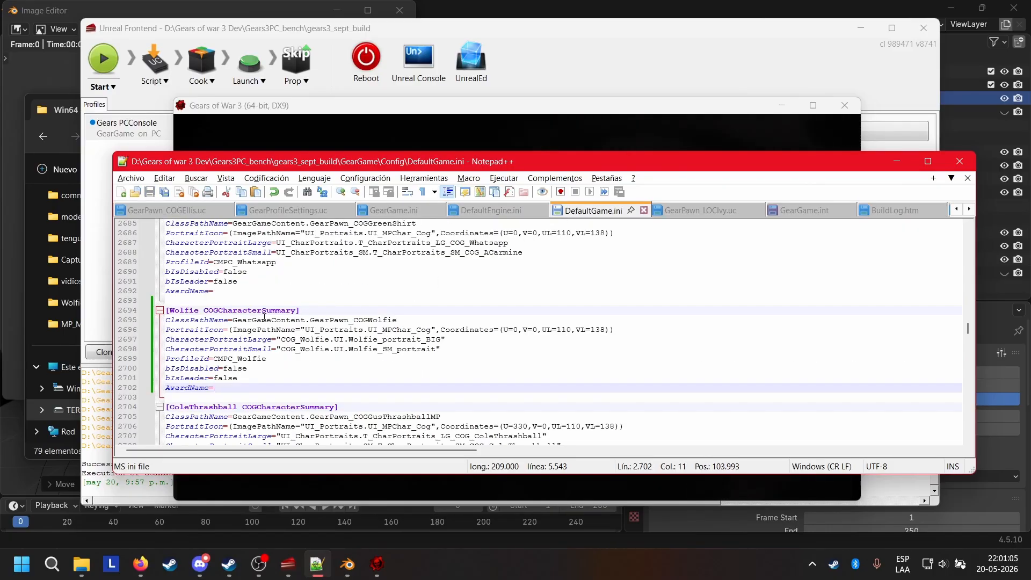
scroll(232, 302, "up", 1)
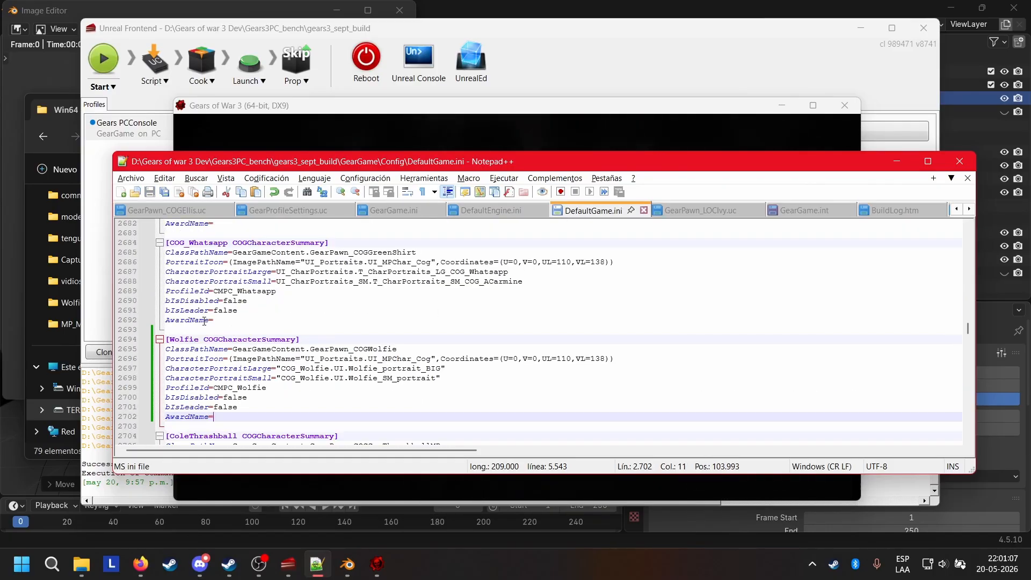
left_click(804, 212)
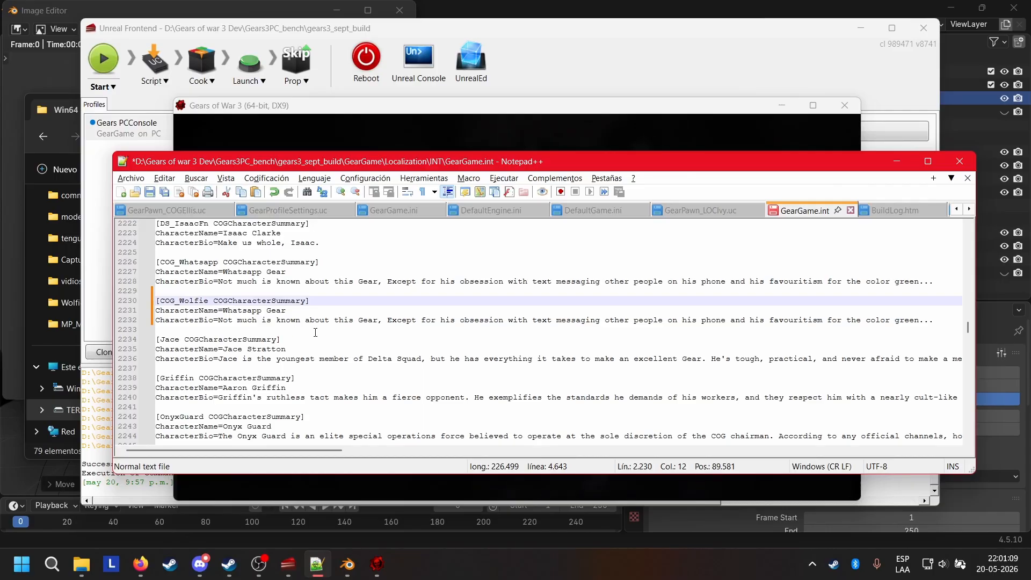
key("ctrl+Left")
key("Delete")
key("Delete")
key("Delete")
key("Delete")
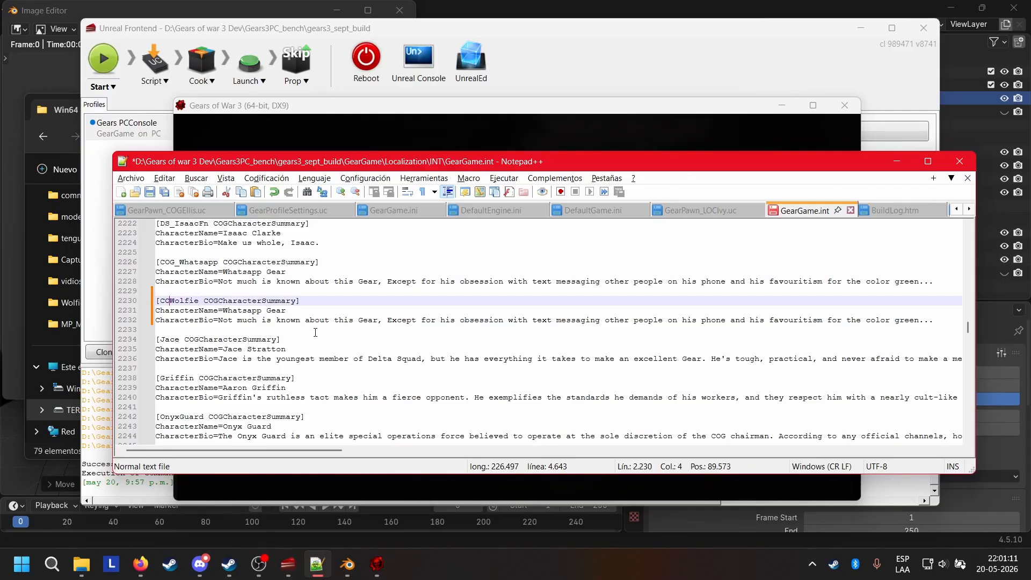
left_click(305, 310)
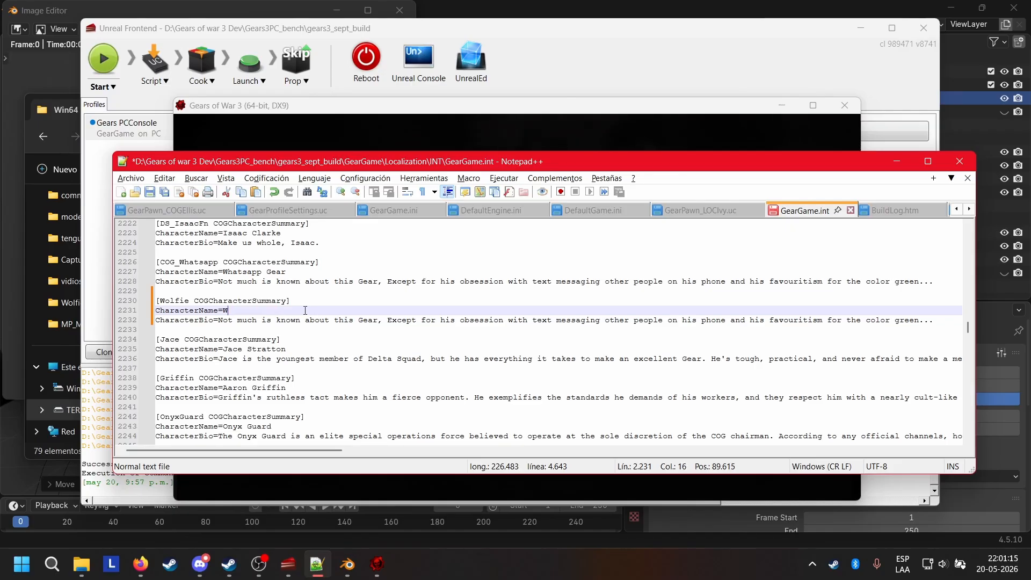
type("olfie")
Replace Wolfie's CharacterBio with "That Wolf girl from Fortnite!!1!1!11!!!11!!!!!!!!!1!111!!" and save GearGame.int
left_click(415, 320)
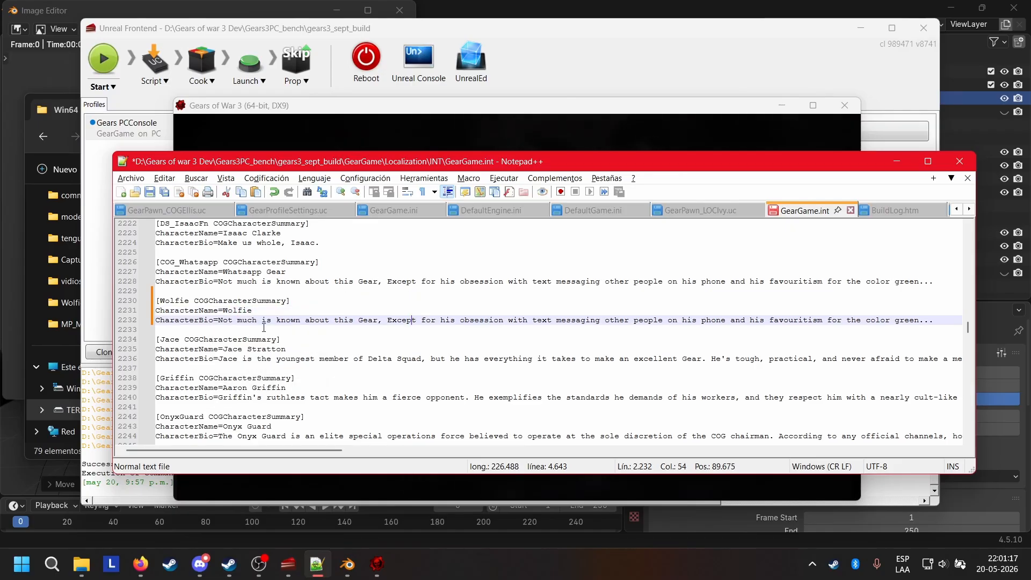
left_click_drag(218, 320, 932, 317)
key("BackSpace")
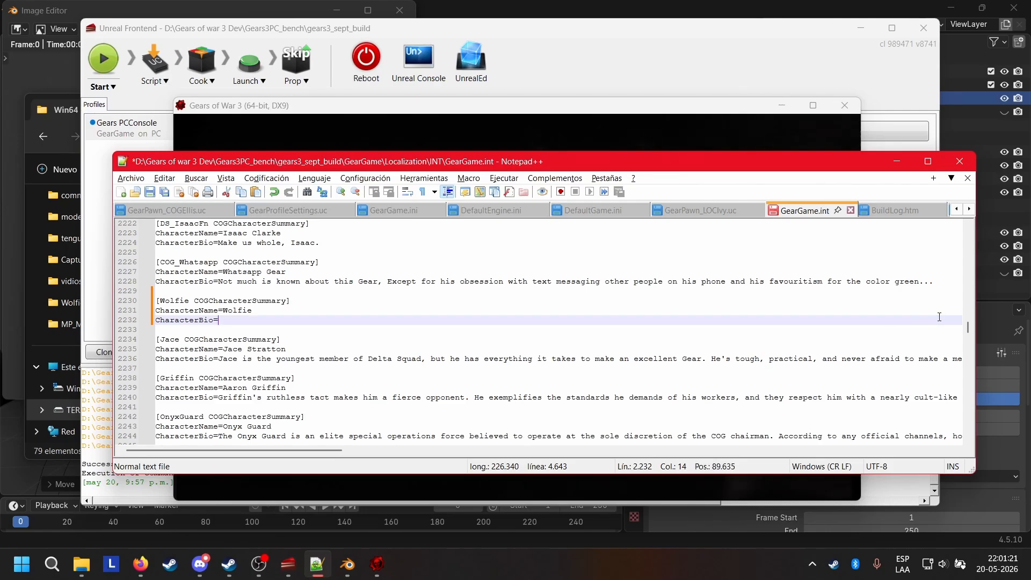
type("That ")
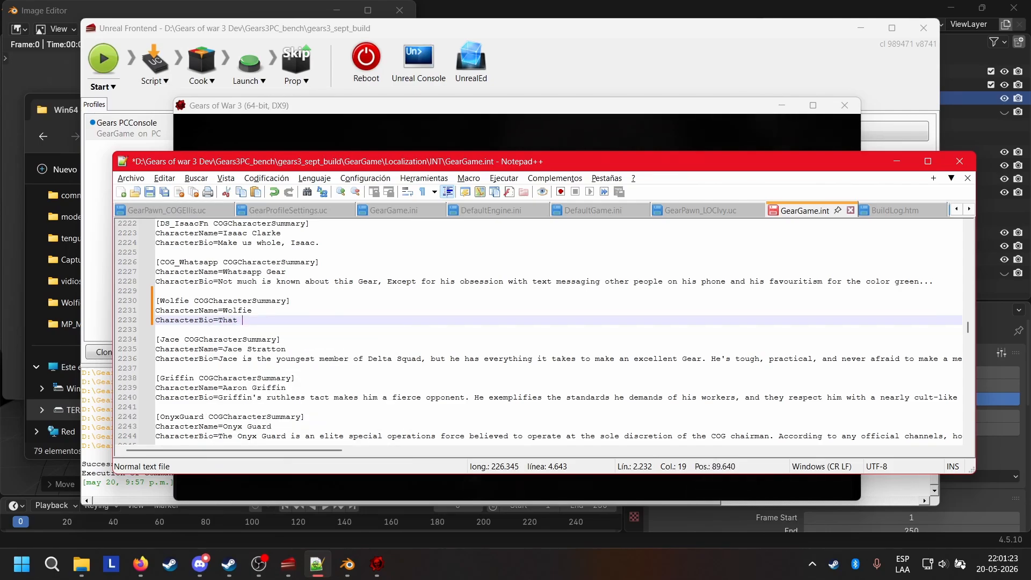
type("wolW")
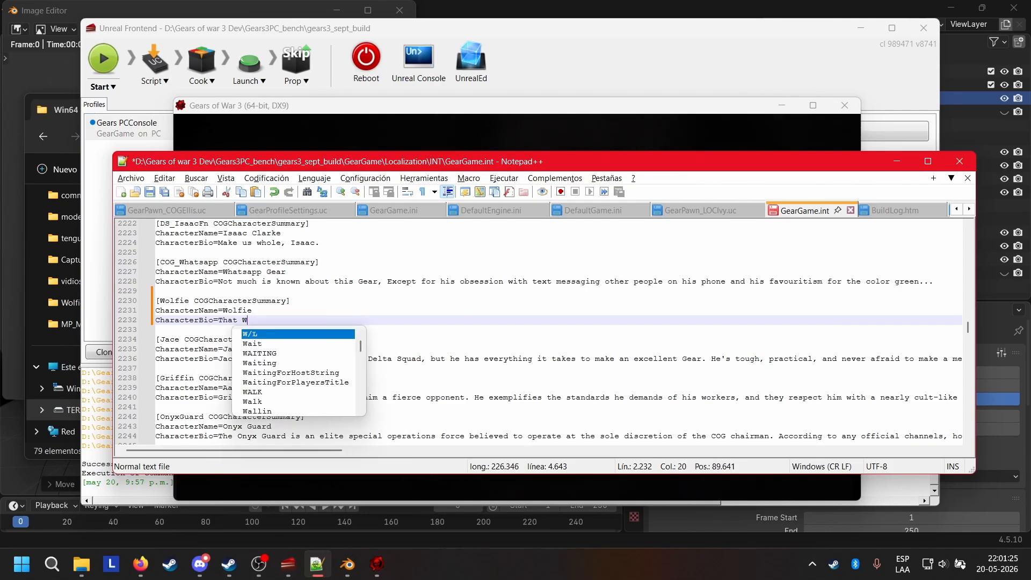
type("olf")
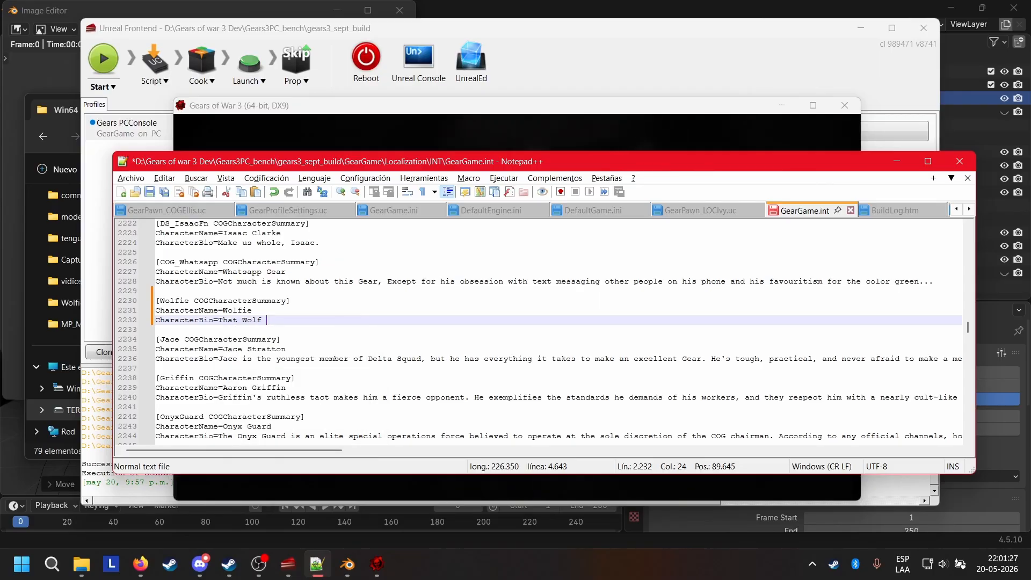
type(" girl from Fortnite!!1!1!11!!!11!!!!!!!!!1!111!!")
left_click(150, 192)
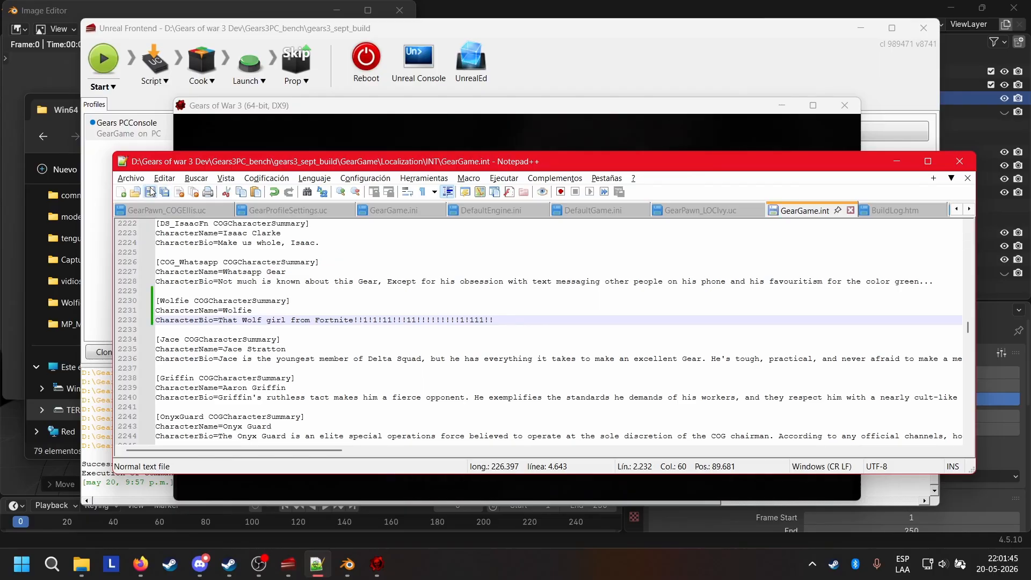
Close the running Gears of War 3 and relaunch GearGame.exe from the Win64 folder, continuing to the main menu
left_click(346, 127)
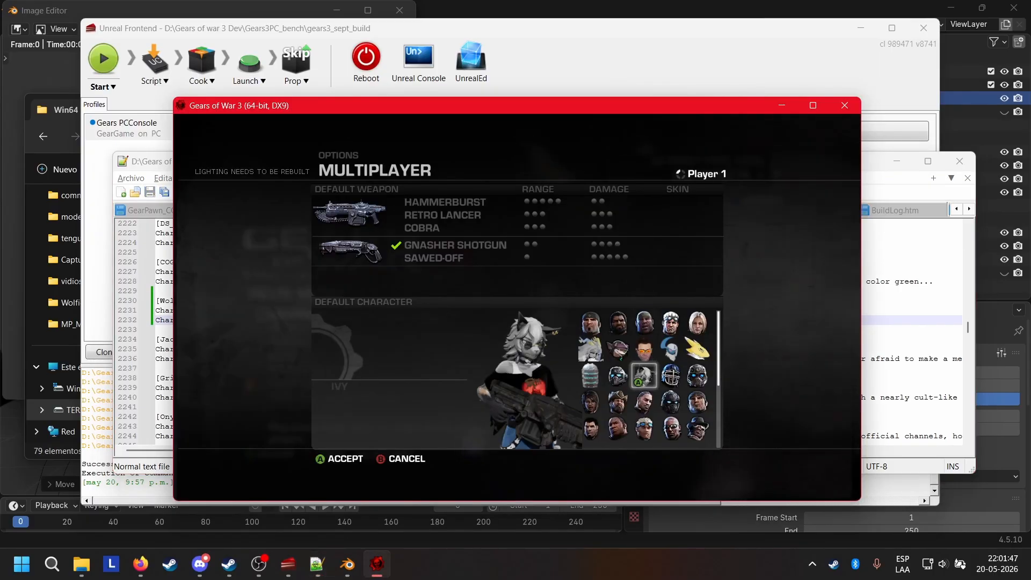
key("alt+Tab")
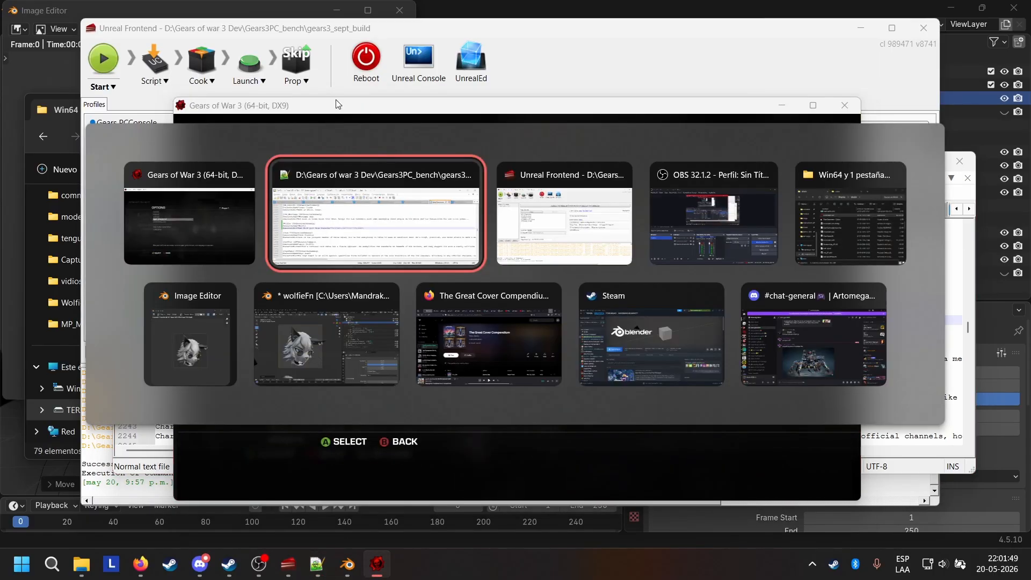
left_click(243, 177)
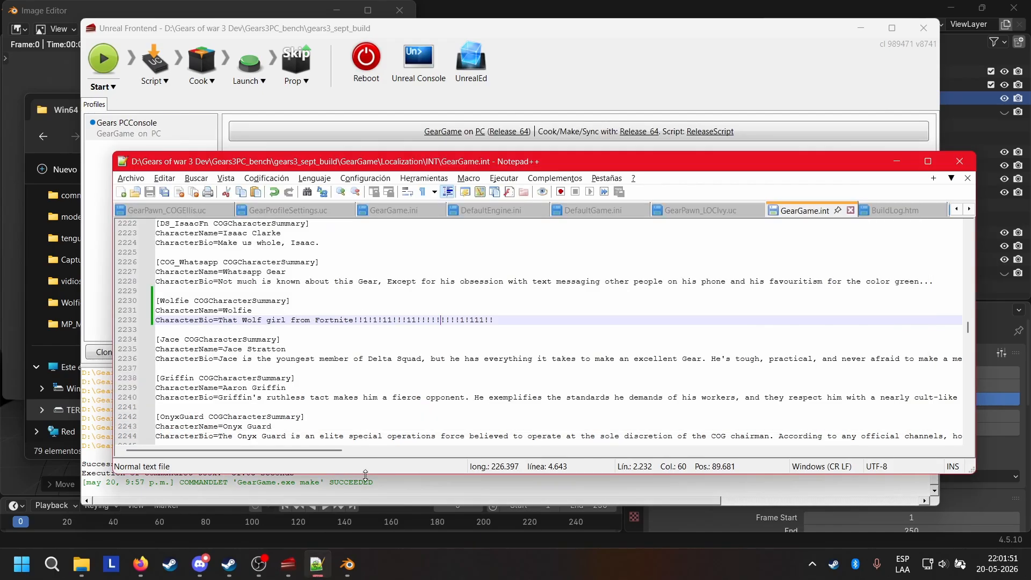
left_click(90, 558)
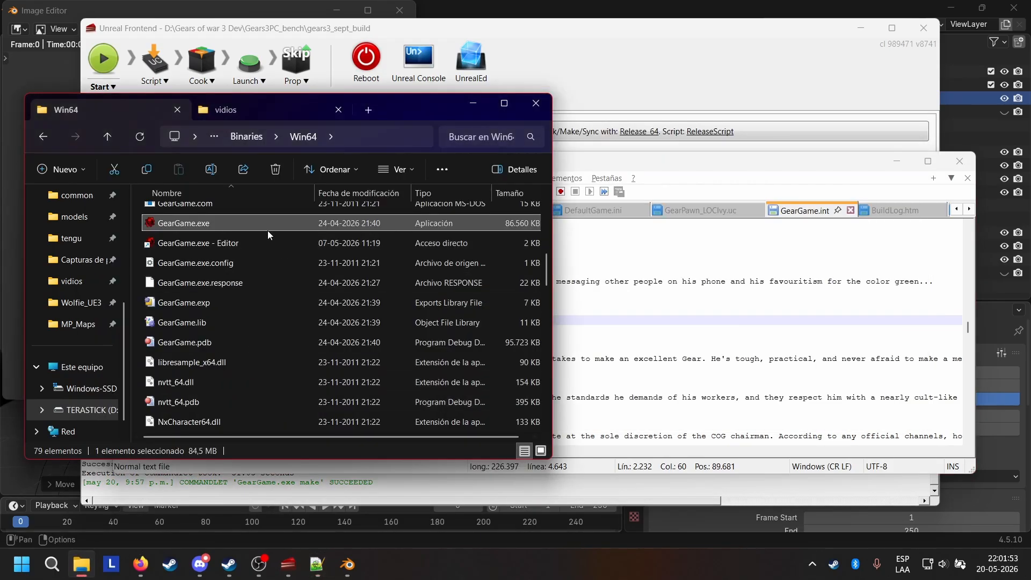
double_click(240, 223)
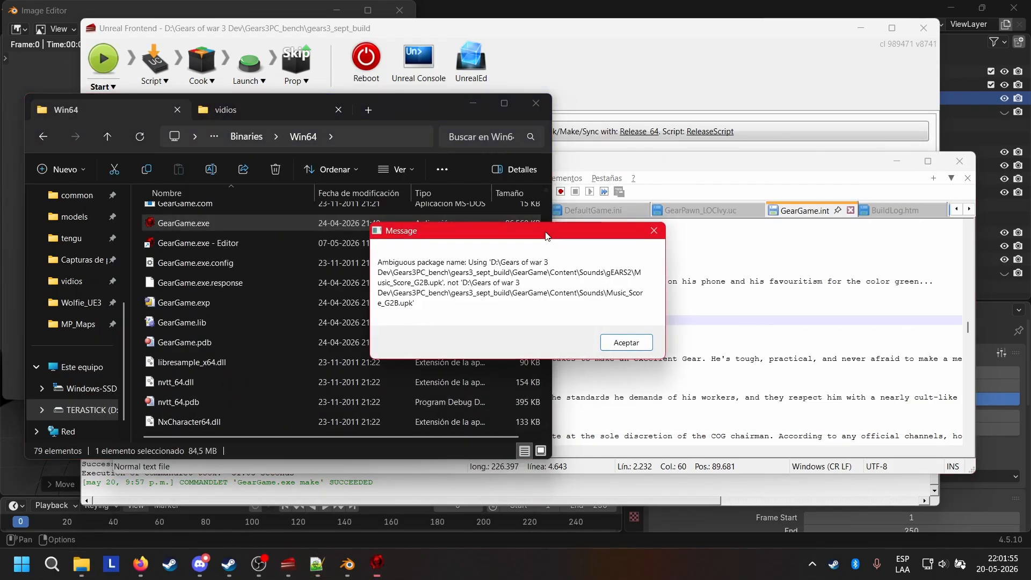
left_click(613, 343)
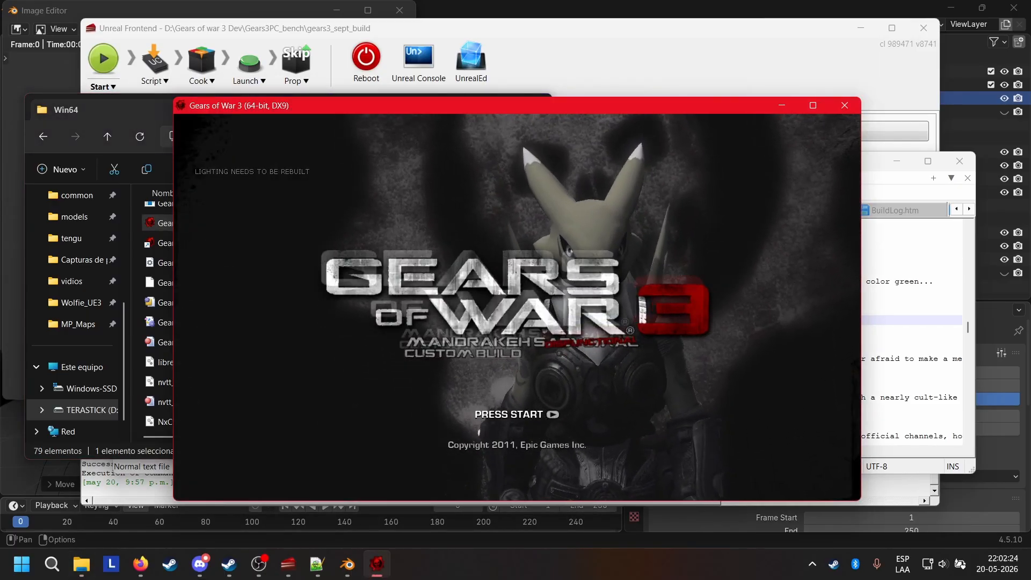
key("Return")
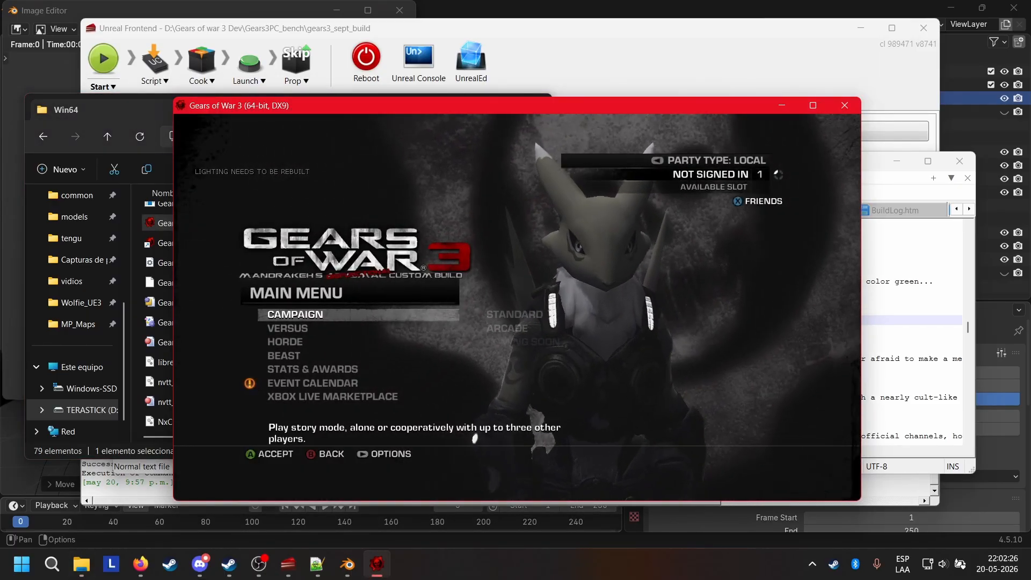
Open the game options from the main menu and go to the Multiplayer settings entry
key("Down")
key("Down")
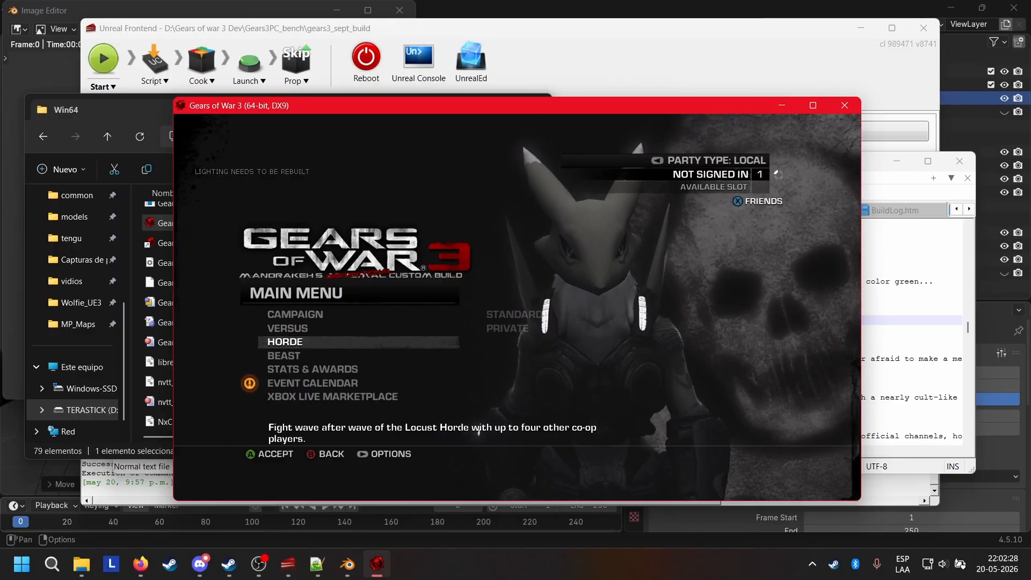
key("Escape")
key("Down")
key("Down")
key("Down")
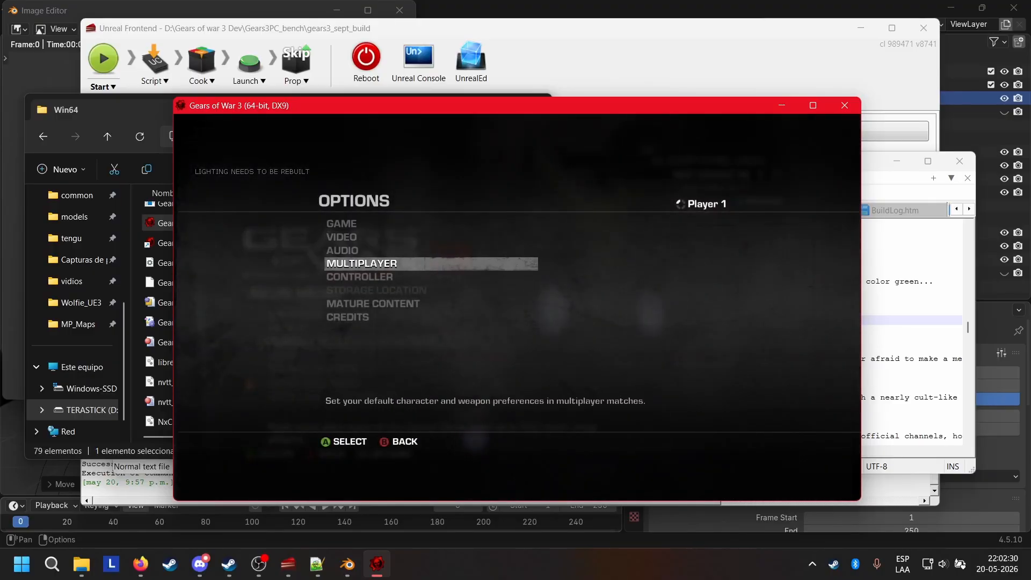
Enter the Multiplayer settings and highlight the default COG character slot above Ivy
key("Return")
key("Down")
key("Down")
key("Down")
key("Down")
key("Down")
key("Down")
key("Down")
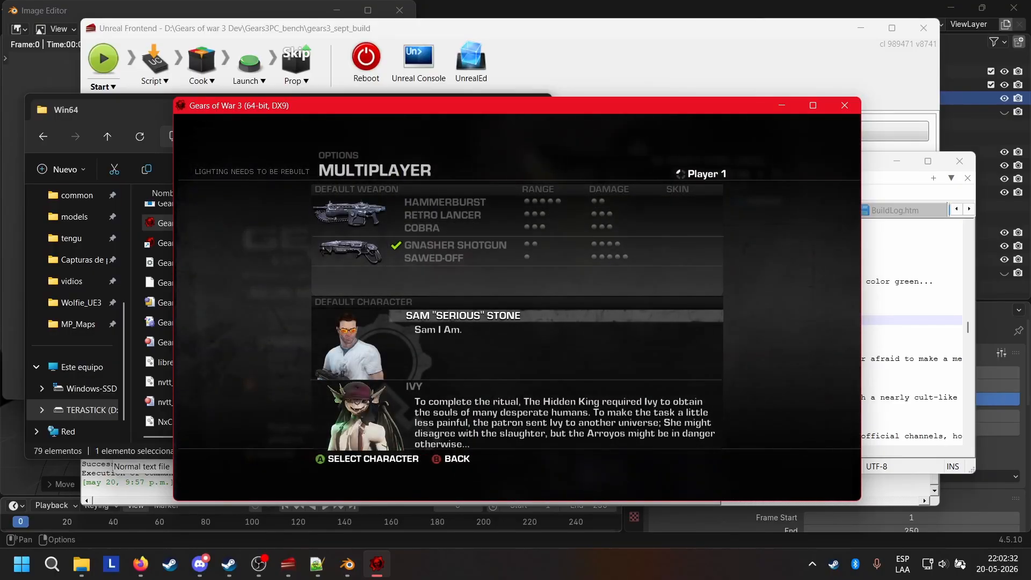
key("Up")
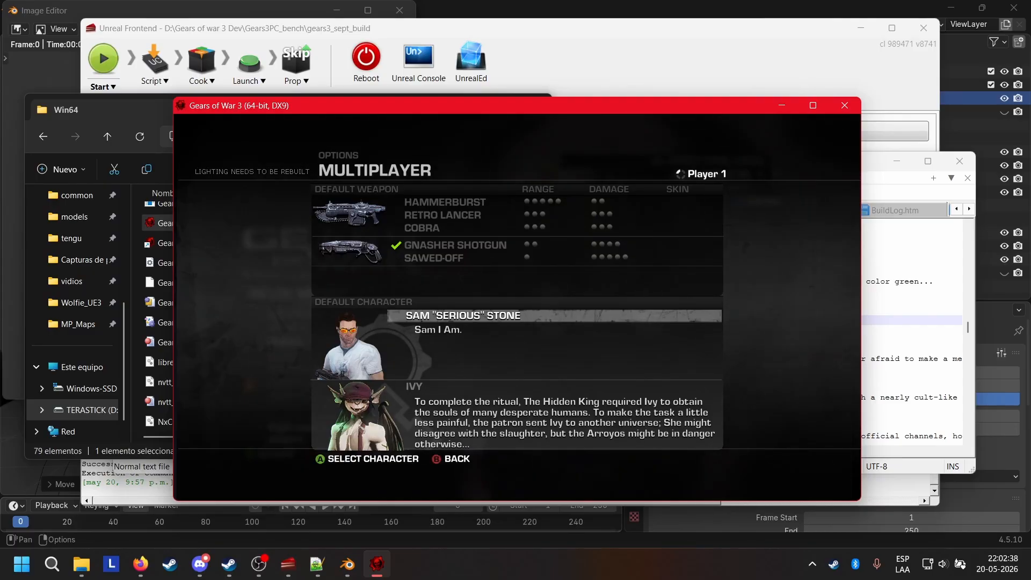
Browse the COG roster around Whatsapp Gear and set Wolfie as the default COG character
key("Return")
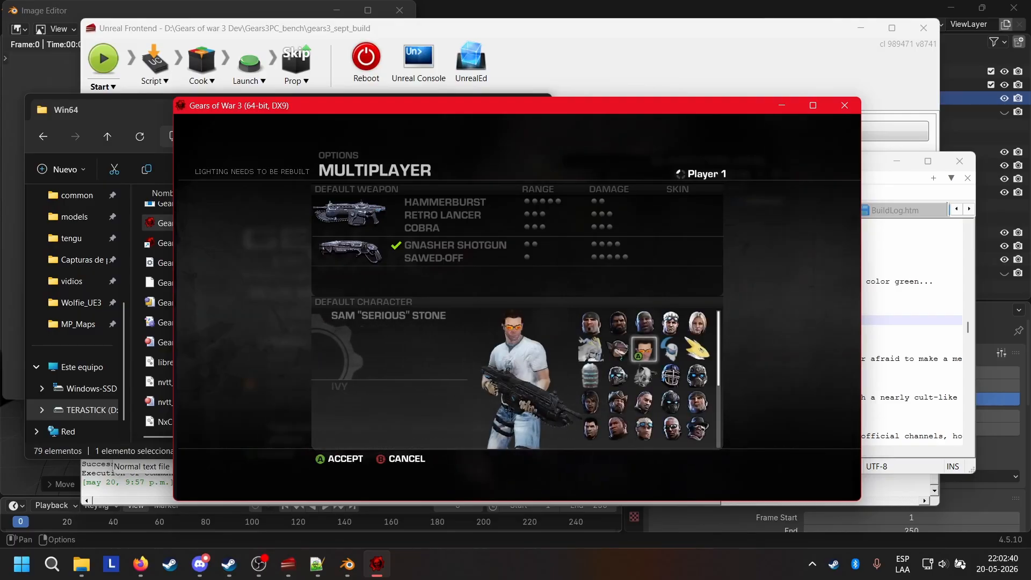
key("Left")
key("Down")
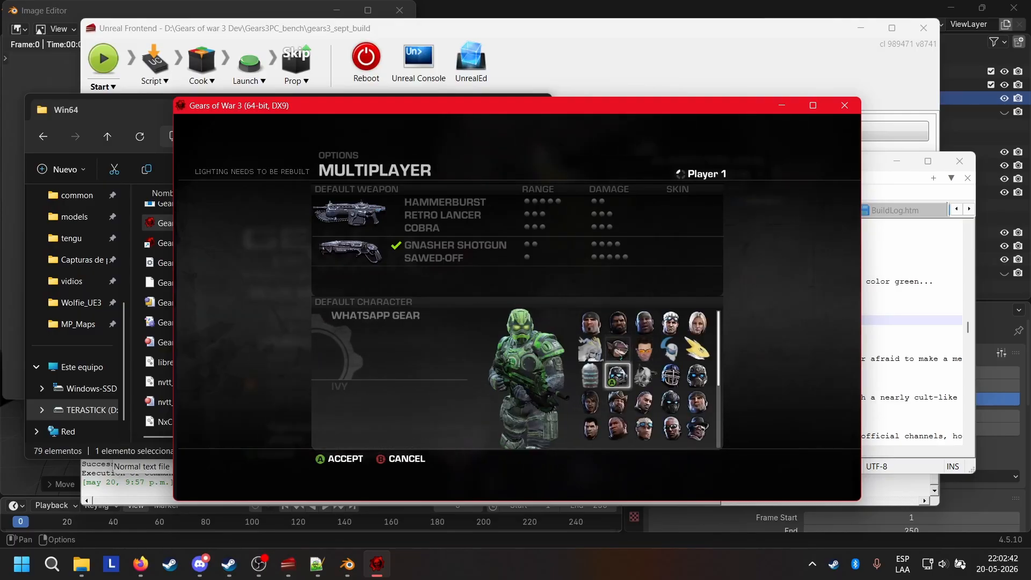
key("Left")
key("Right")
key("Right")
key("Return")
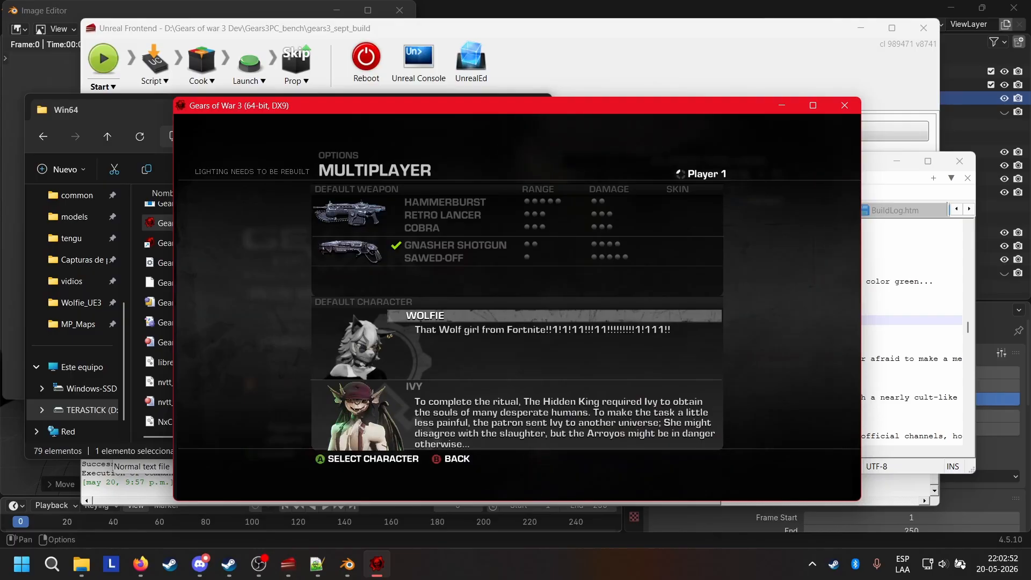
Reopen the COG roster to check Wolfie's model, portrait, name and bio, keep Wolfie selected, and return to the main menu
key("Down")
key("Up")
key("Return")
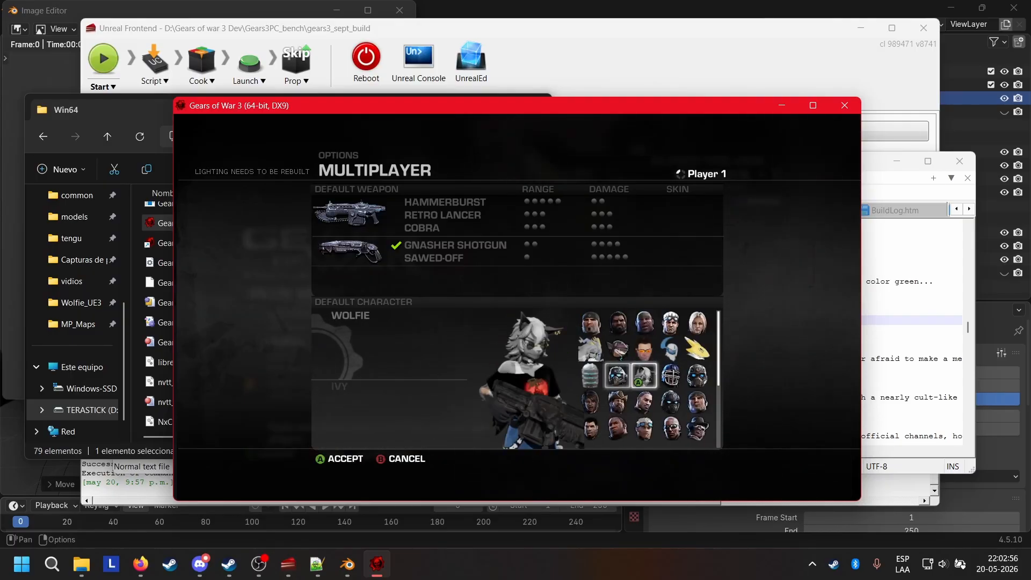
key("Up")
key("Right")
key("Down")
key("Left")
key("Down")
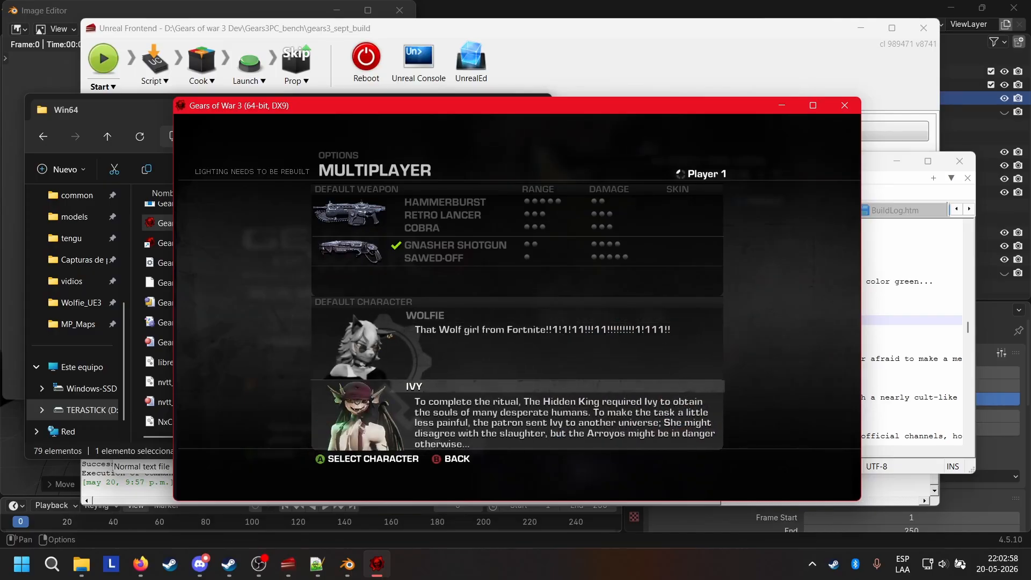
key("Up")
key("Return")
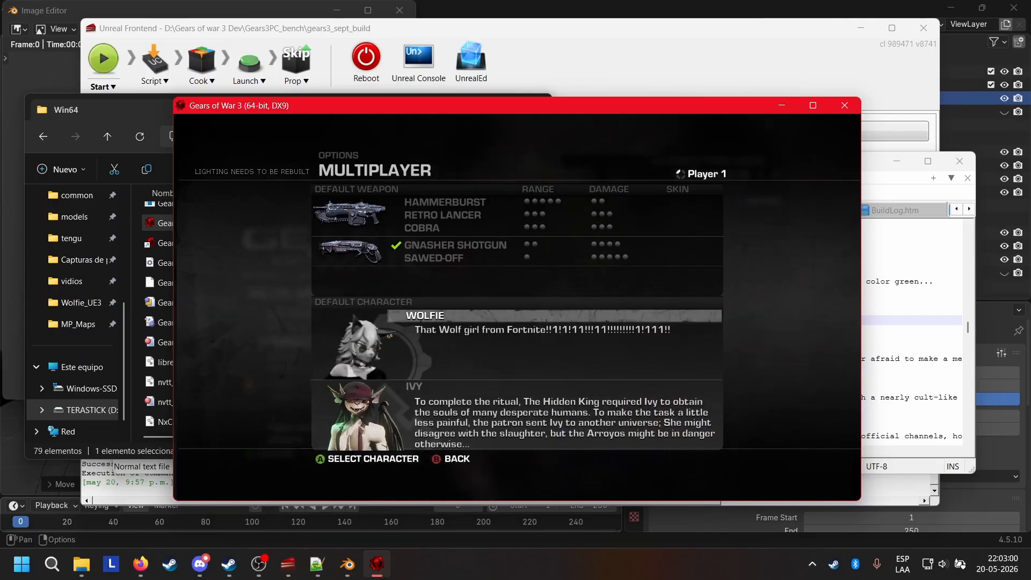
key("Escape")
key("Escape")
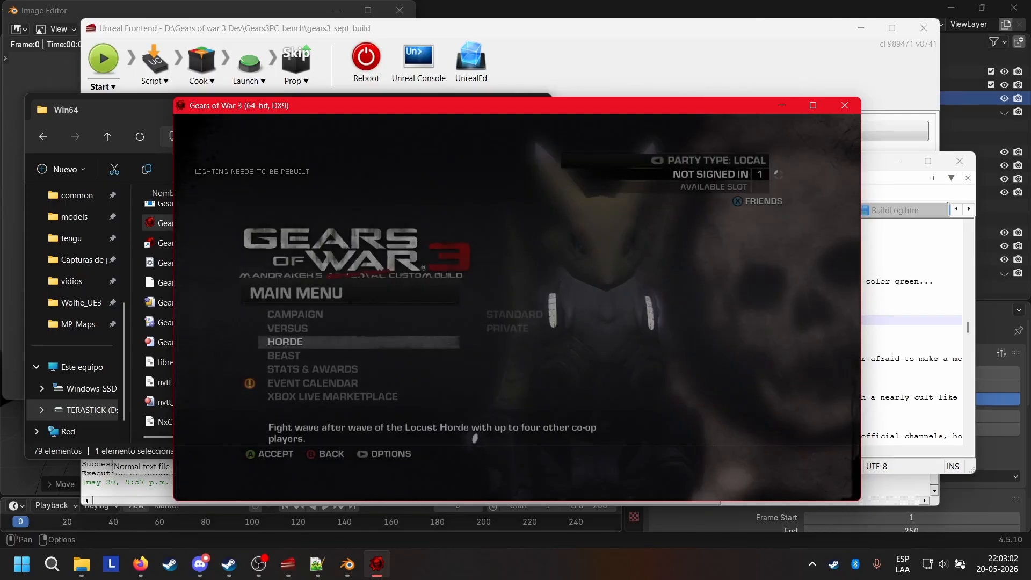
key("Down")
key("Up")
key("Up")
key("Down")
key("Down")
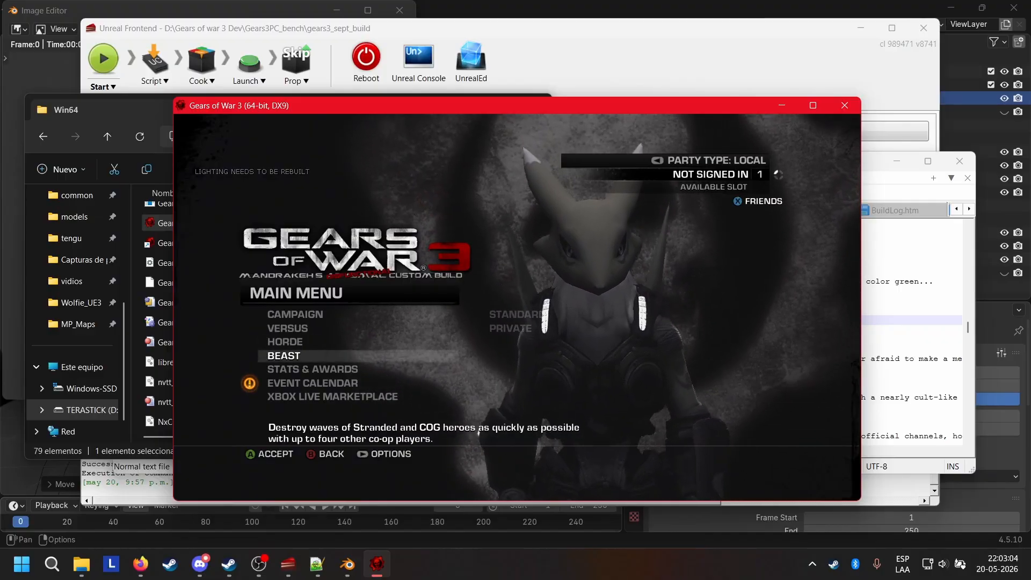
key("Up")
key("Up")
key("Down")
key("Down")
key("Down")
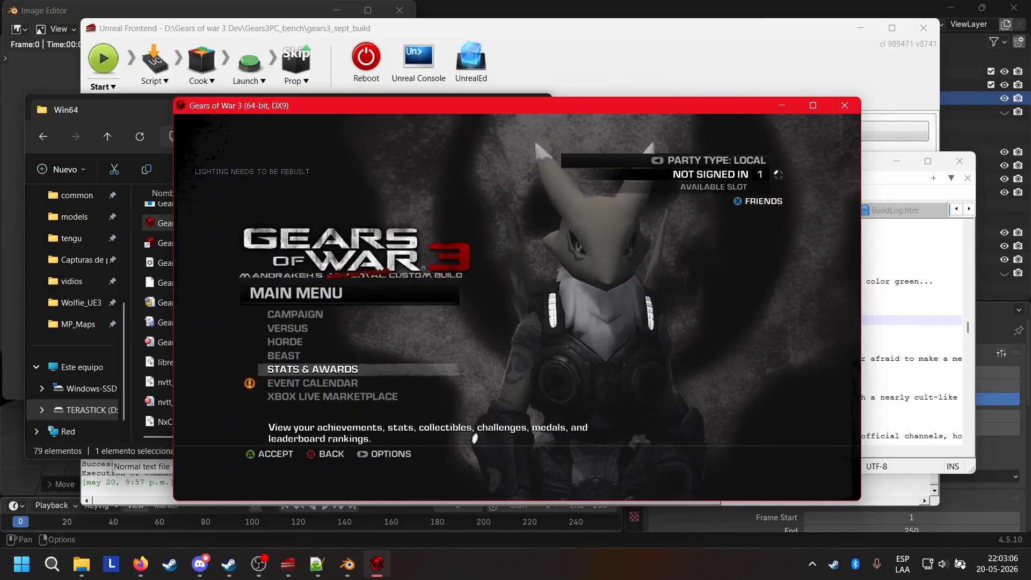
key("Up")
key("Up")
key("Up")
key("Down")
key("Down")
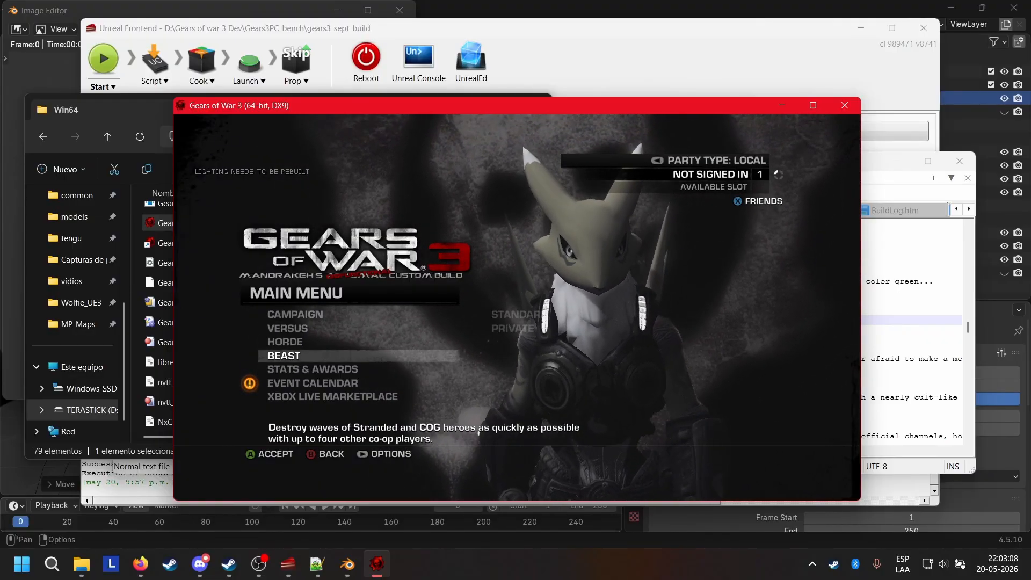
key("Down")
key("Up")
key("Down")
key("Down")
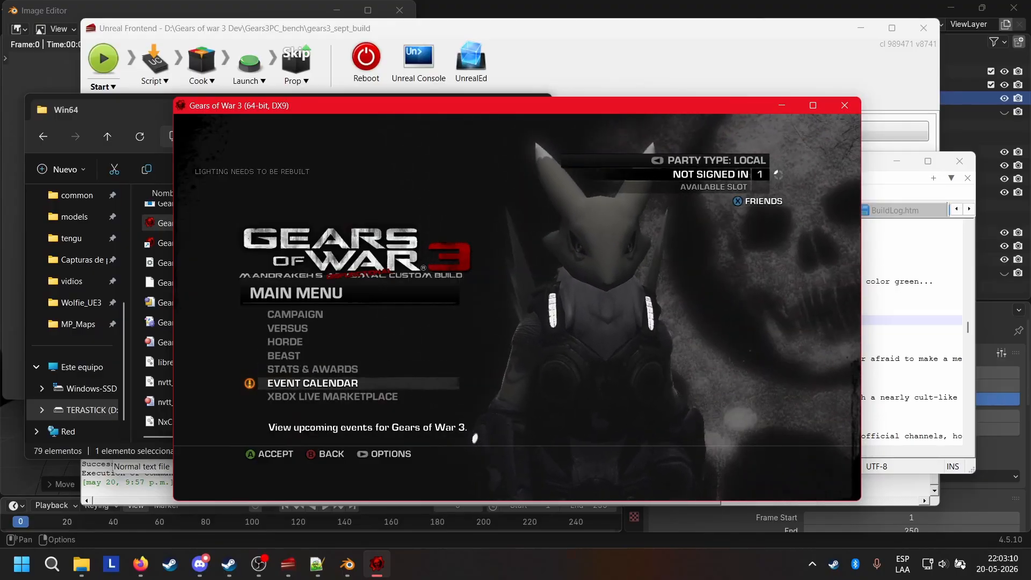
key("Up")
key("Up")
key("Up")
key("Up")
key("Down")
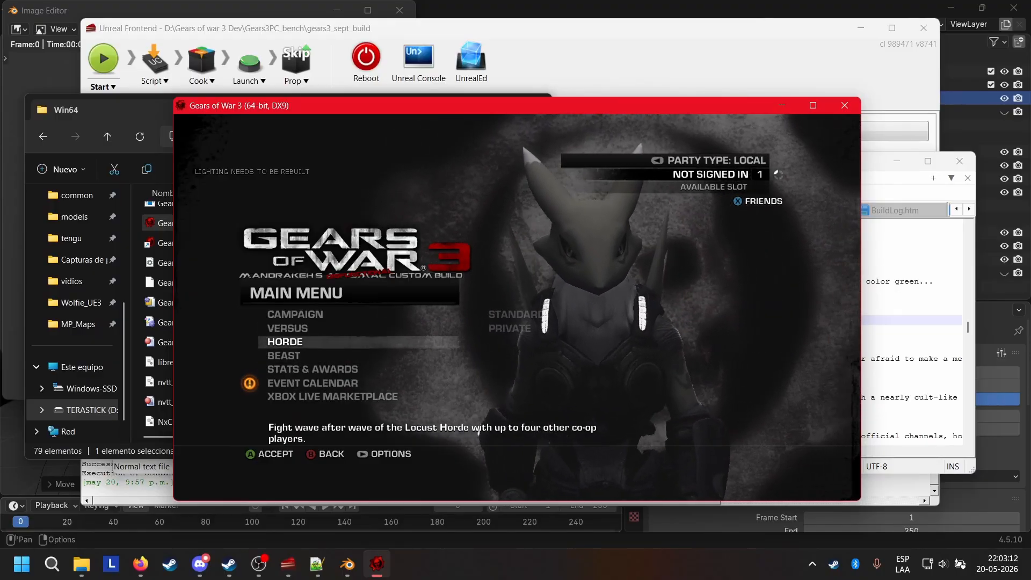
key("Up")
key("Return")
key("Down")
key("Down")
key("Return")
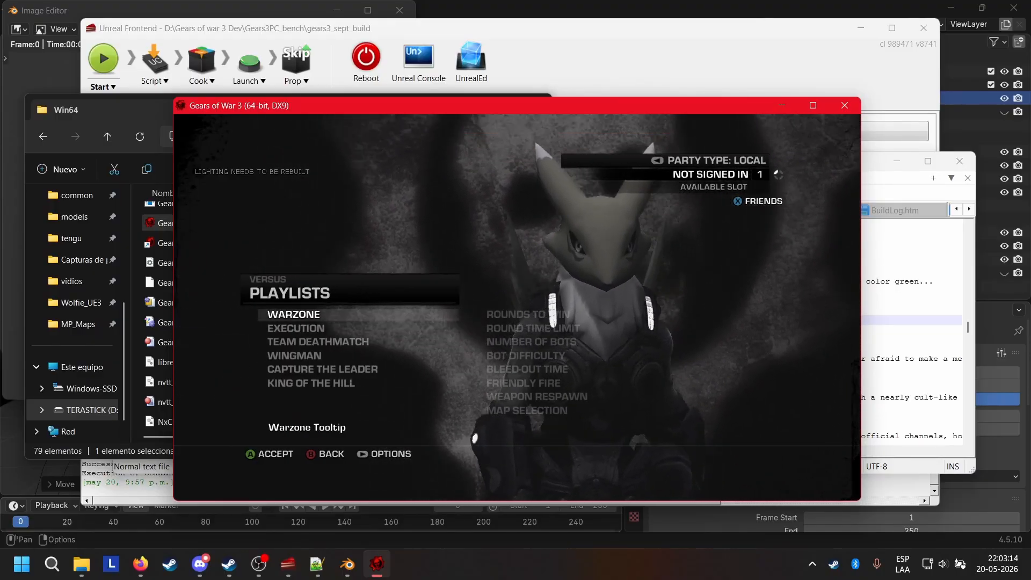
key("Escape")
key("Escape")
Start a private Horde match and choose Drydock as its map
key("Down")
key("Return")
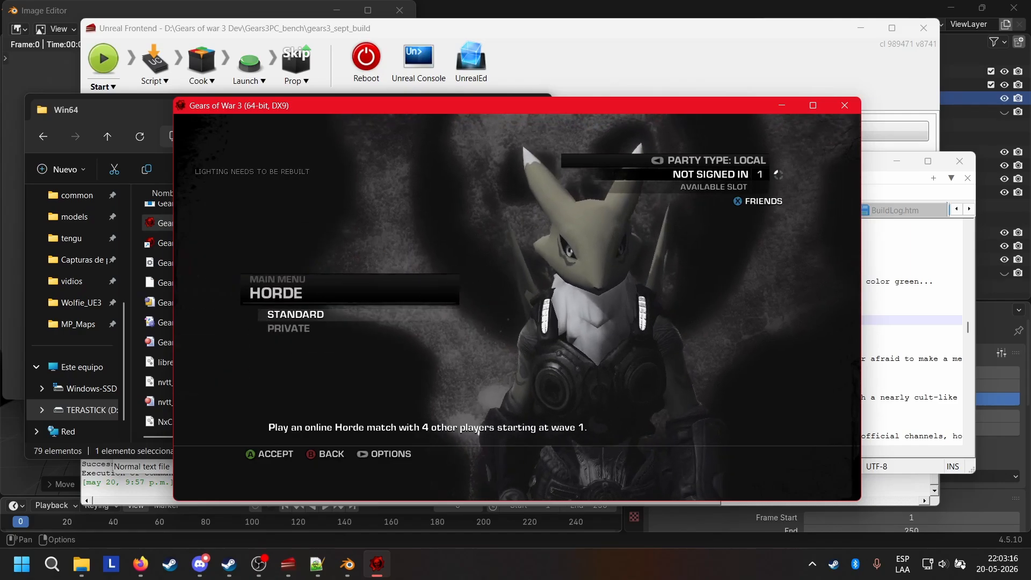
key("Down")
key("Return")
key("Return")
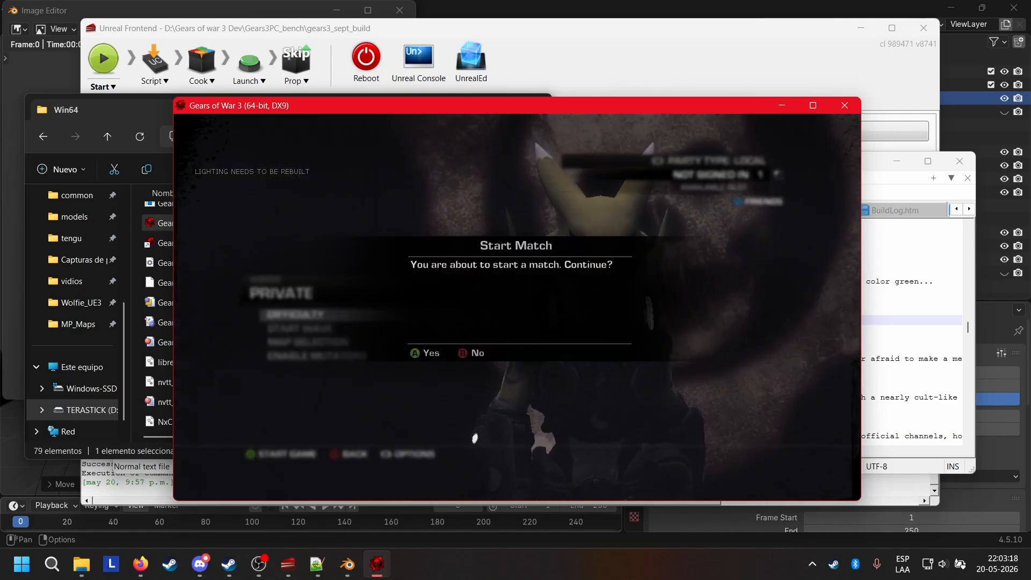
key("Return")
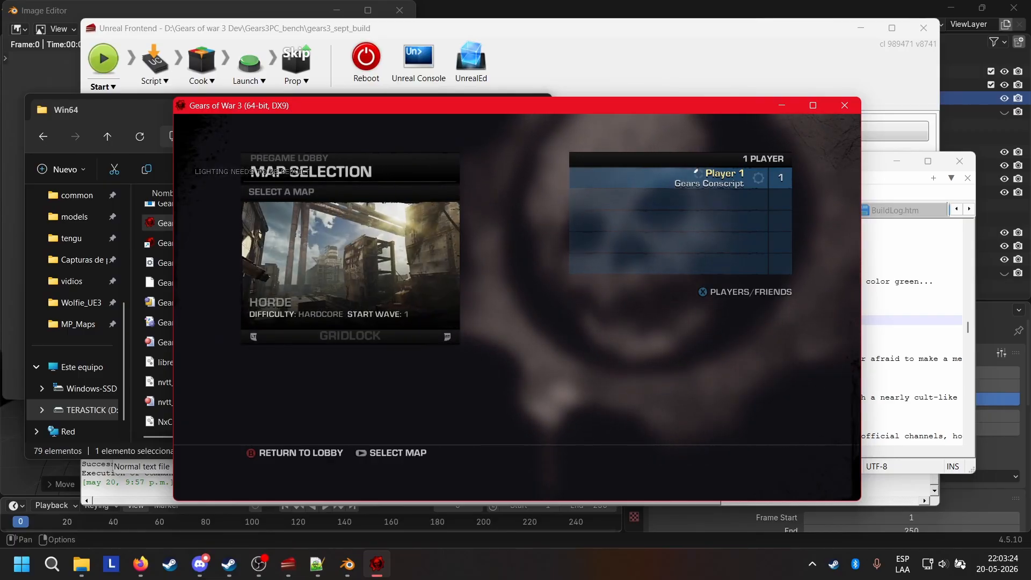
key("Return")
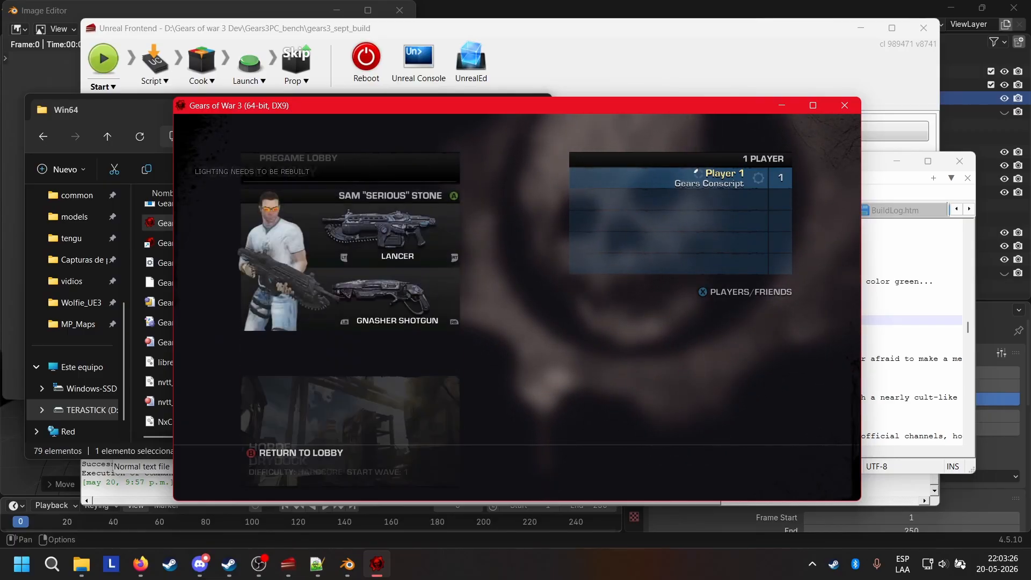
Choose Wolfie as the character in the pregame lobby with the Hammerburst and Gnasher Shotgun, and start the match
key("Down")
key("Left")
key("Left")
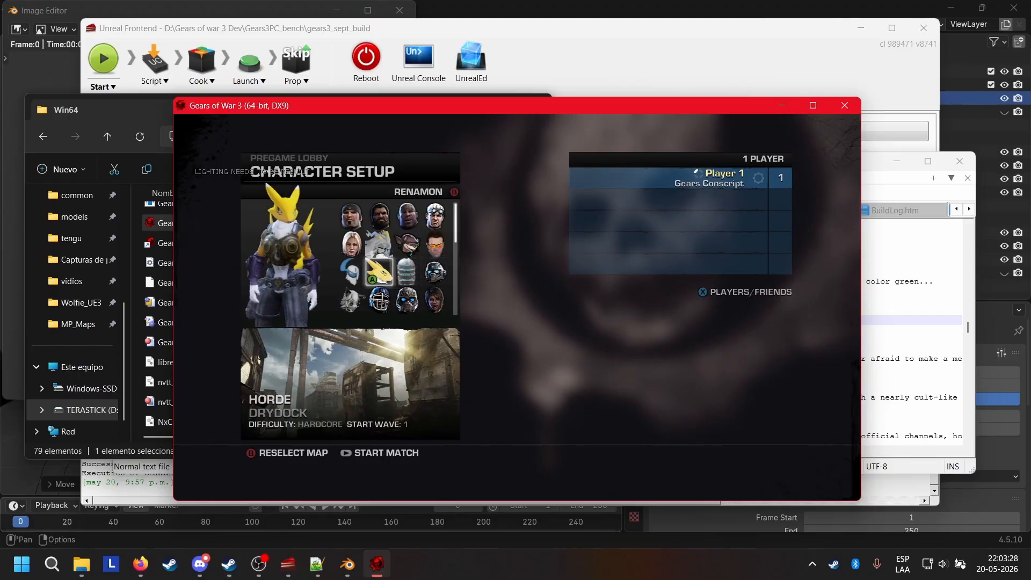
key("Down")
key("Left")
key("Return")
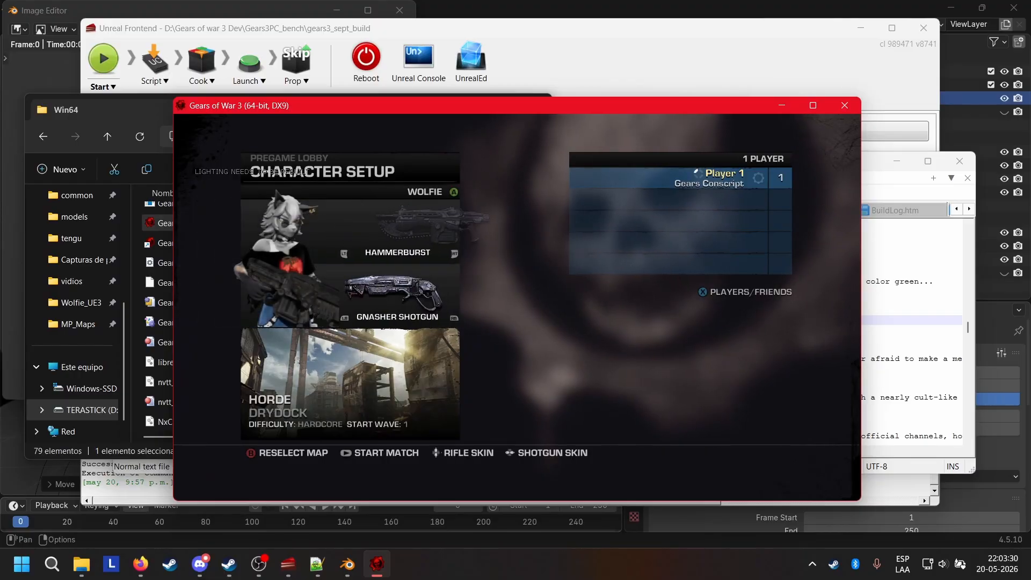
key("Return")
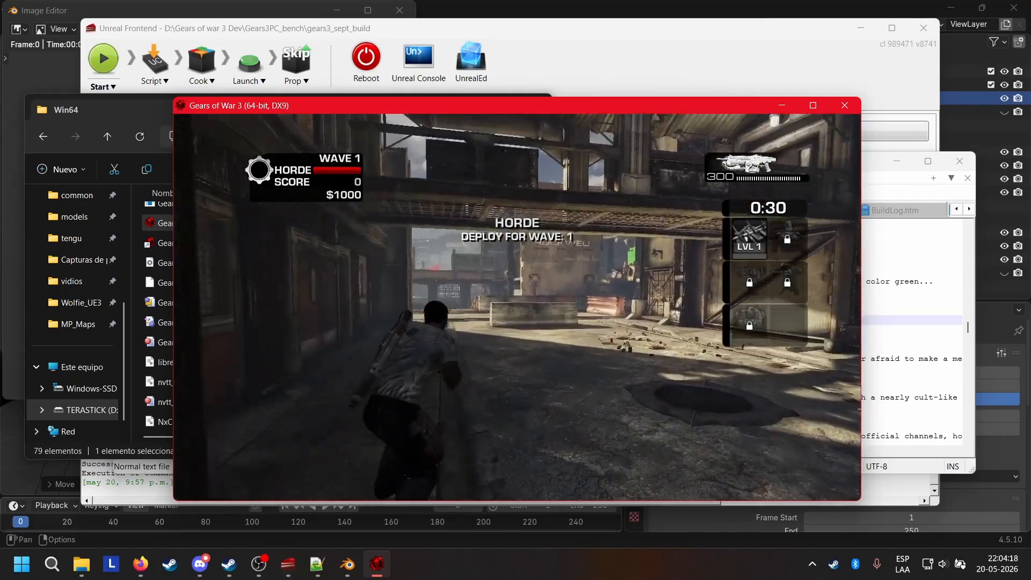
Move the character through Drydock up the stairs to the green Command Post marker and buy the Command Post
key("w")
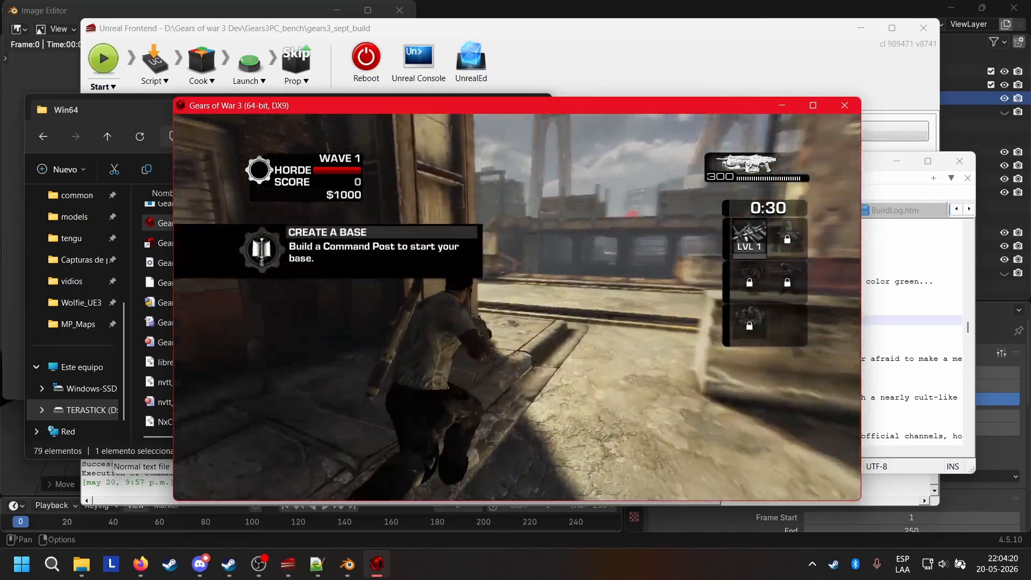
key("w")
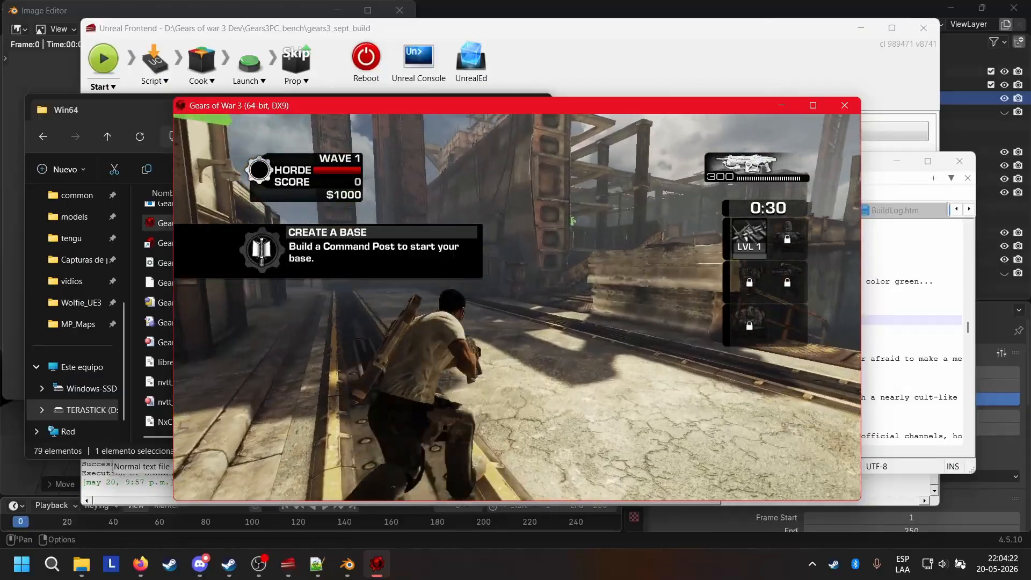
key("w")
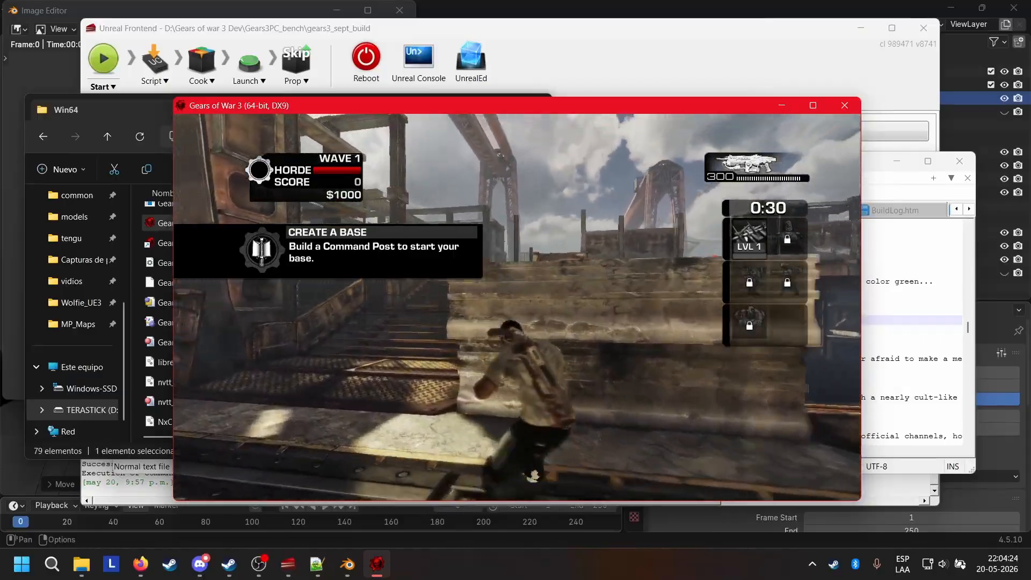
key("w")
key("space")
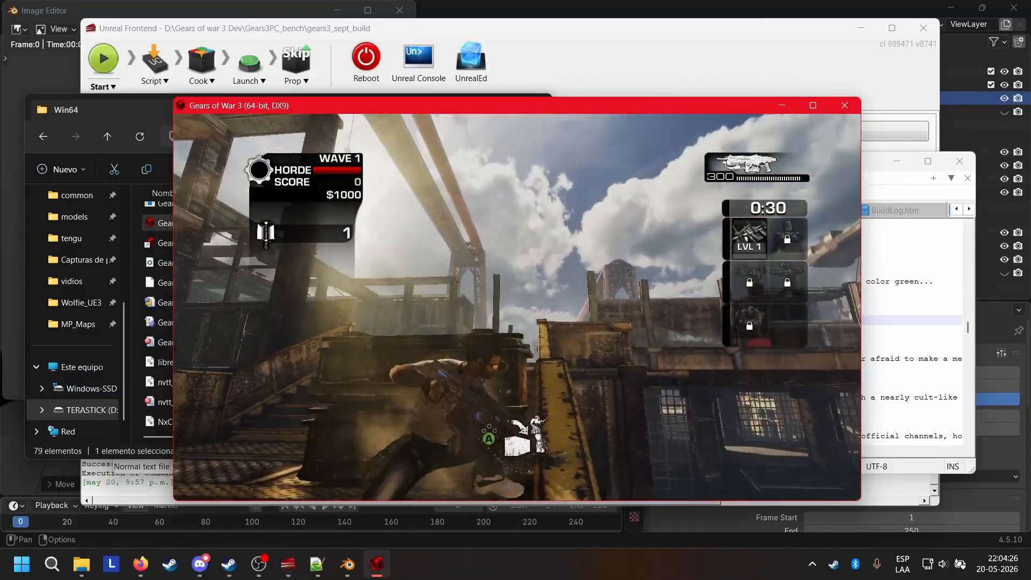
key("w")
key("space")
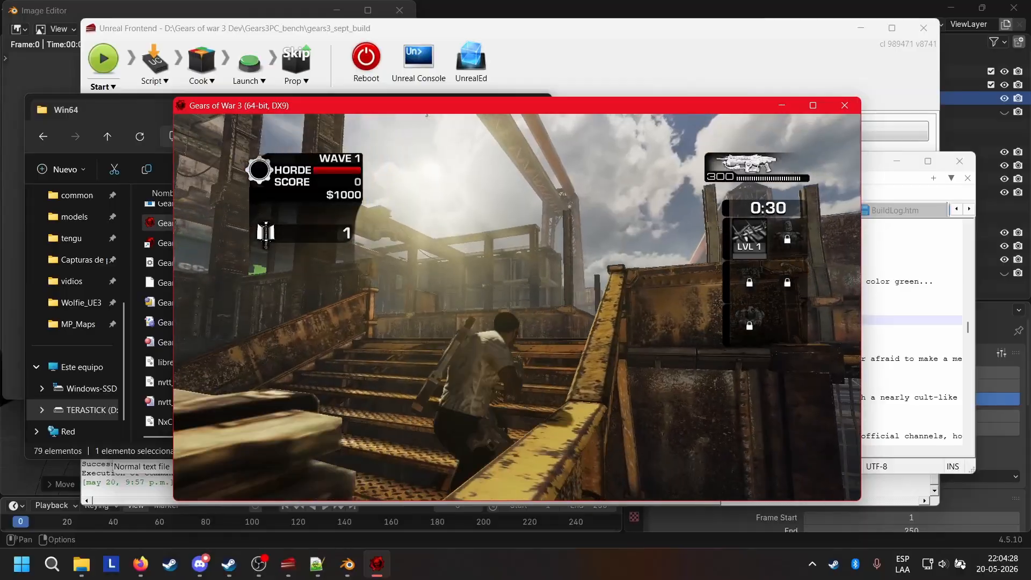
key("w")
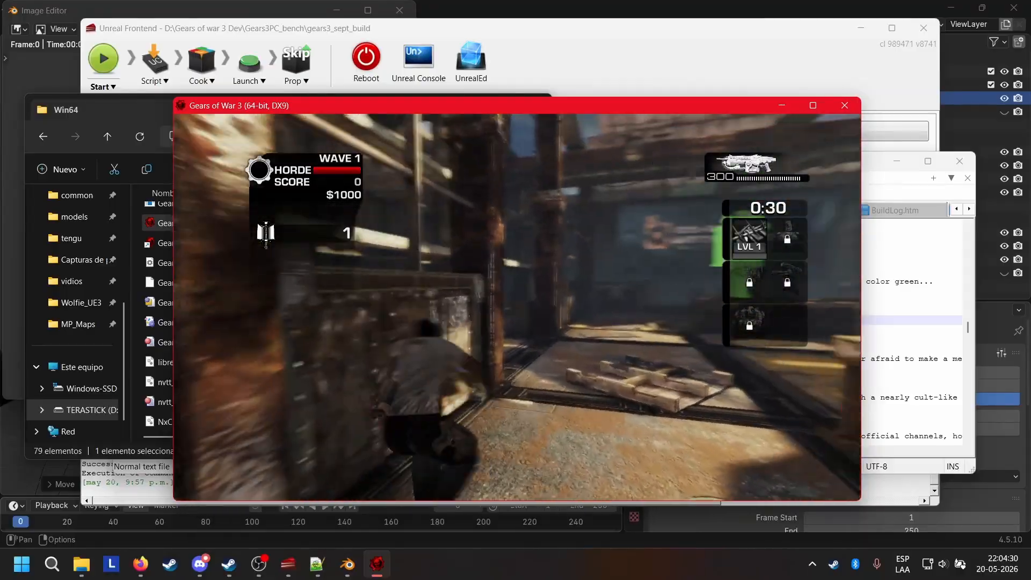
key("w")
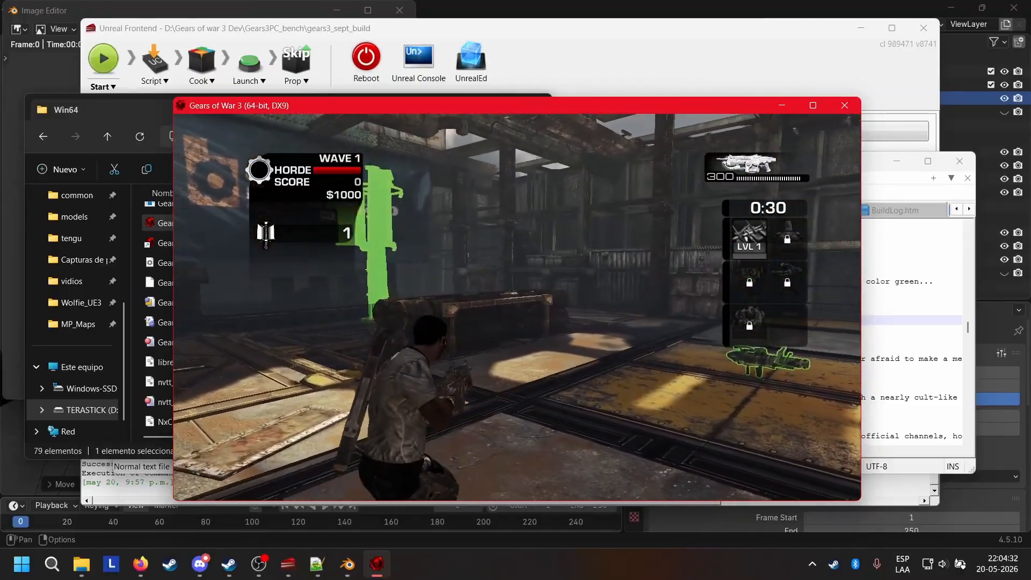
key("a")
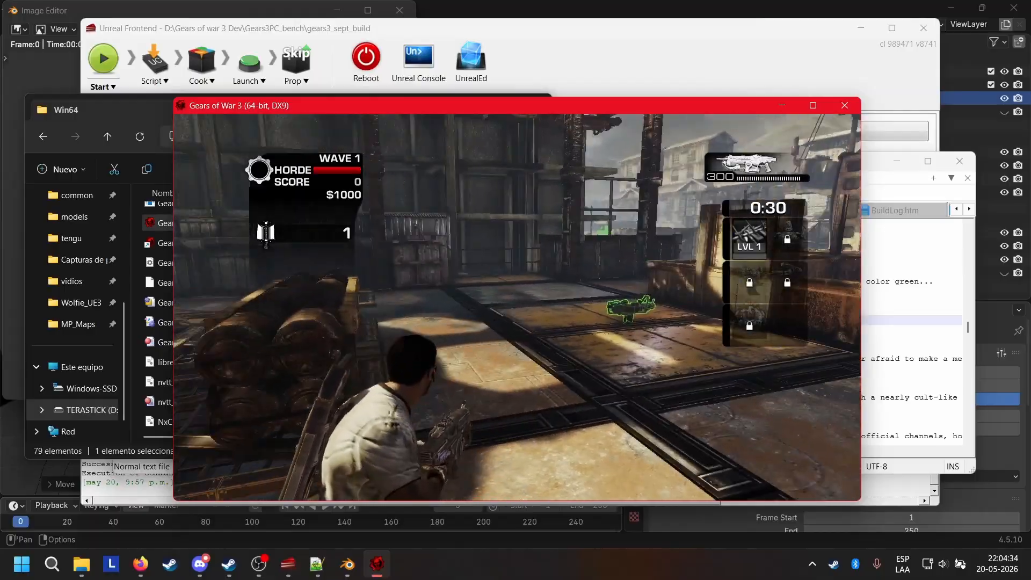
key("a")
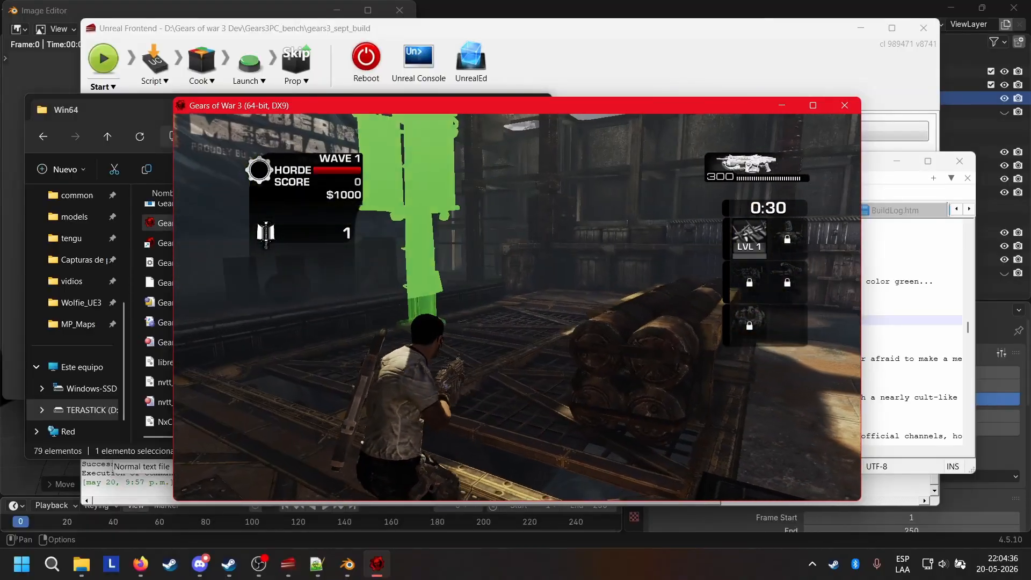
key("w")
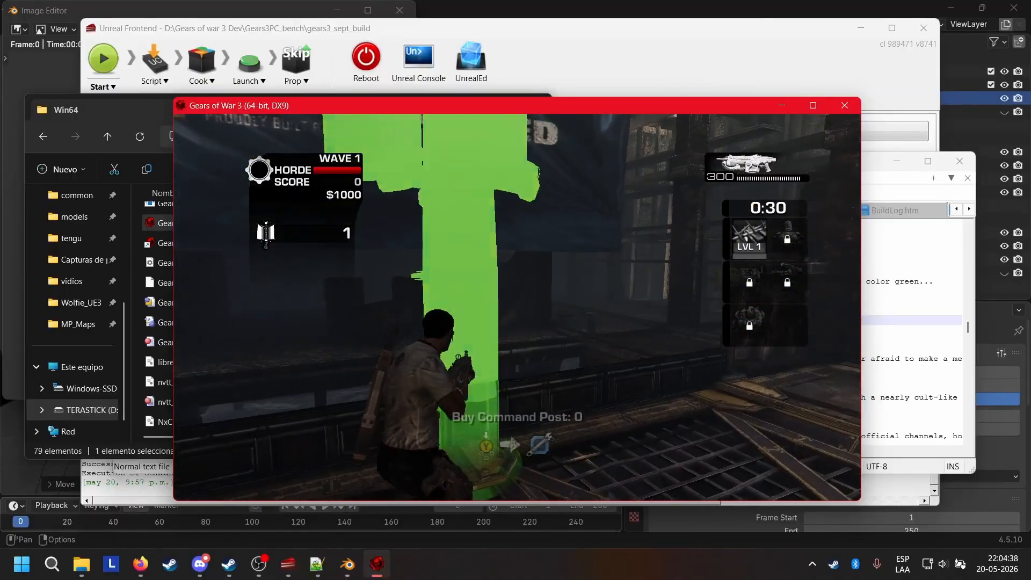
key("a")
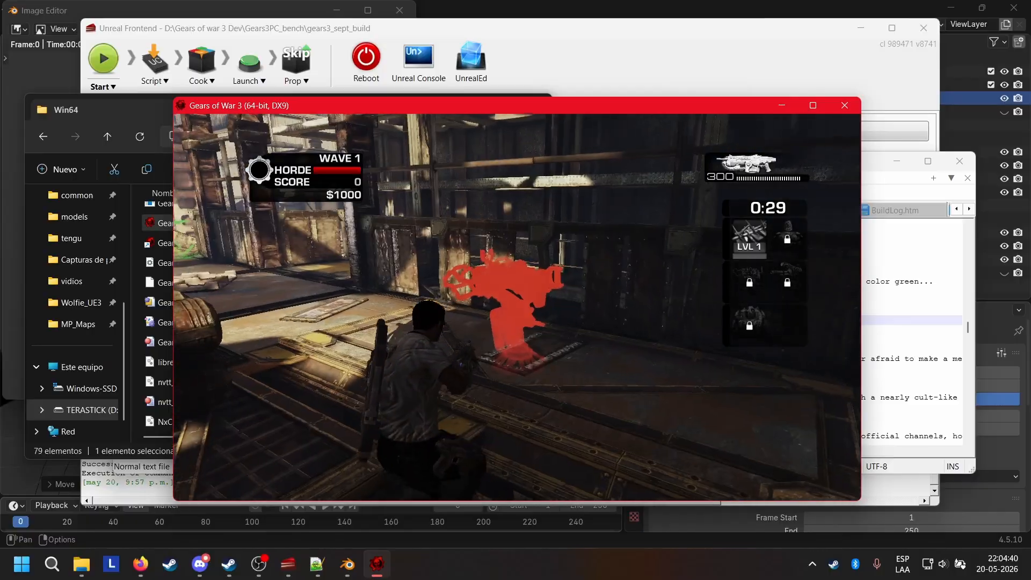
Move the character to the green decoy marker and recall the previous console command to switch the character to Wolfie
key("w")
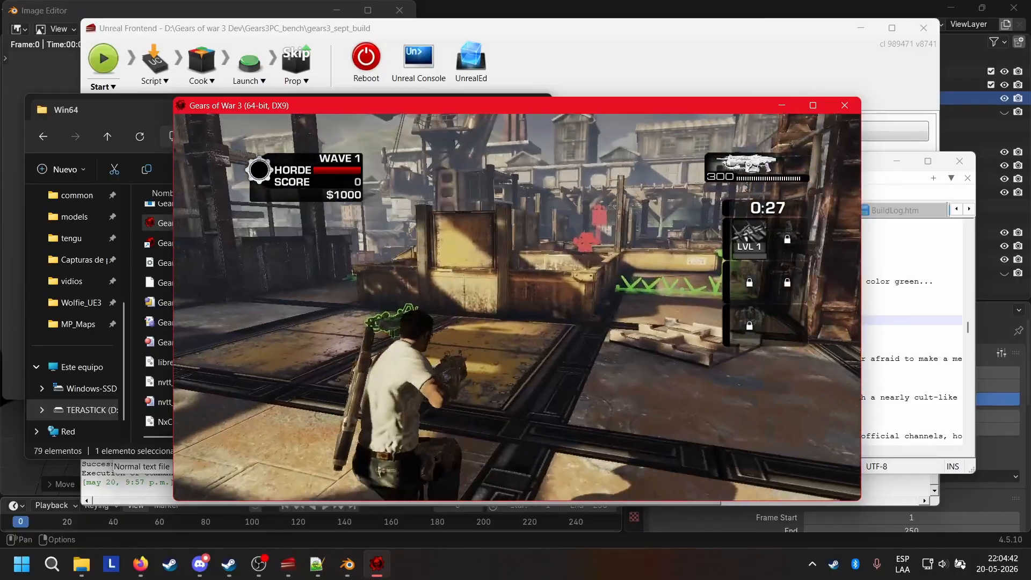
key("w")
key("Tab")
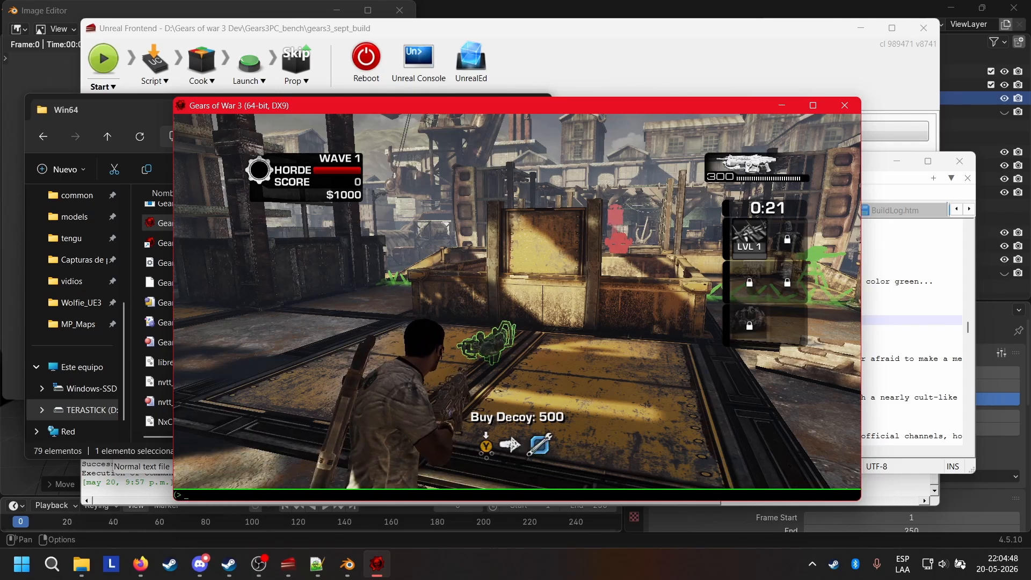
key("Up")
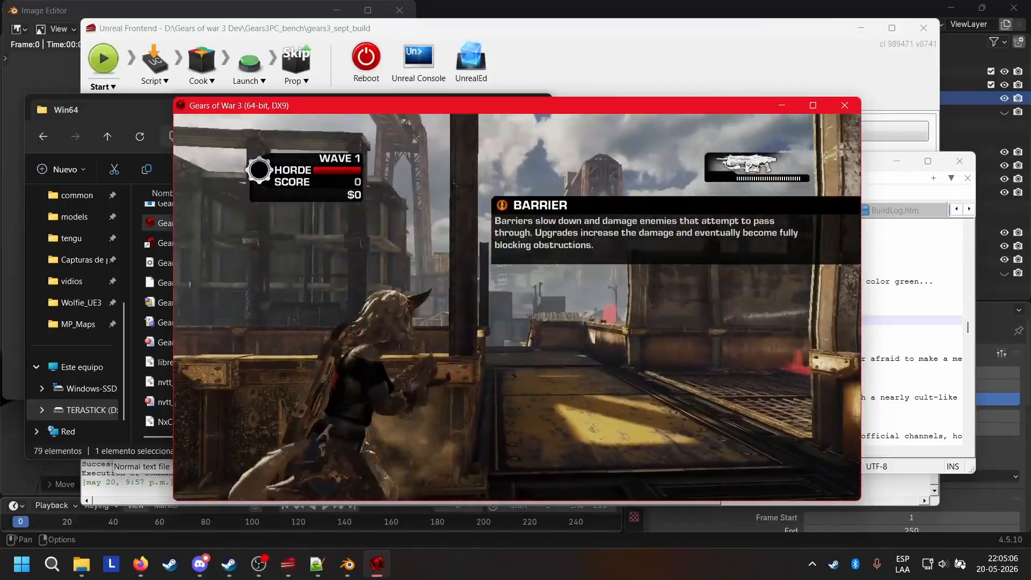
Fight through Horde wave 1 as Wolfie, aiming and firing the Lancer and Gnasher Shotgun at the Locust enemies
key("w")
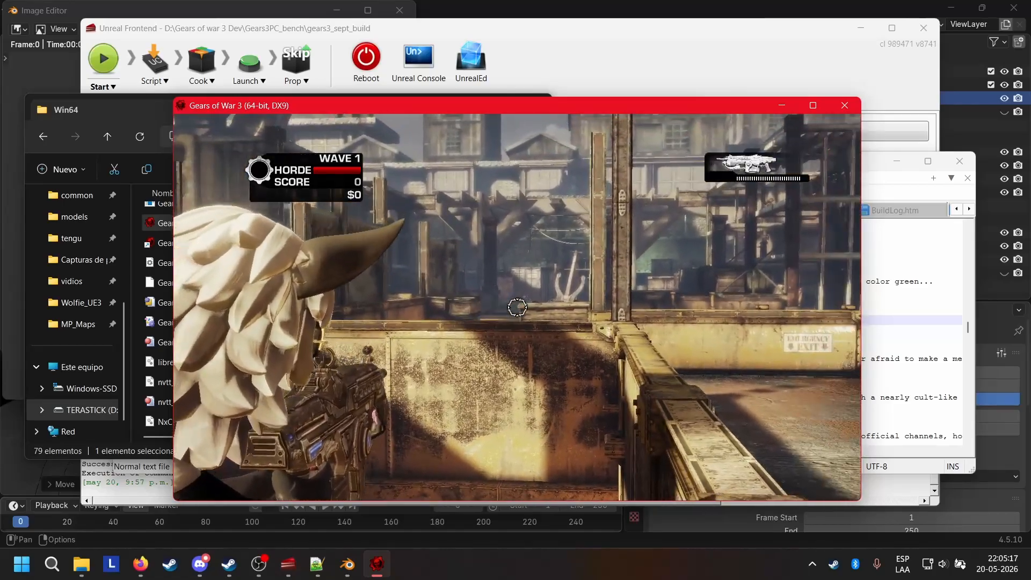
left_click(517, 307)
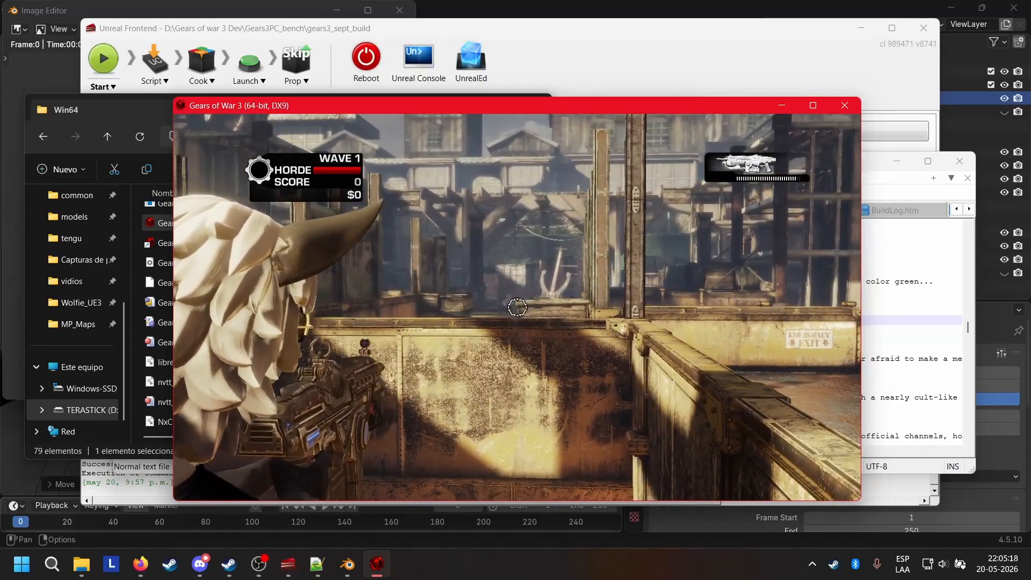
key("r")
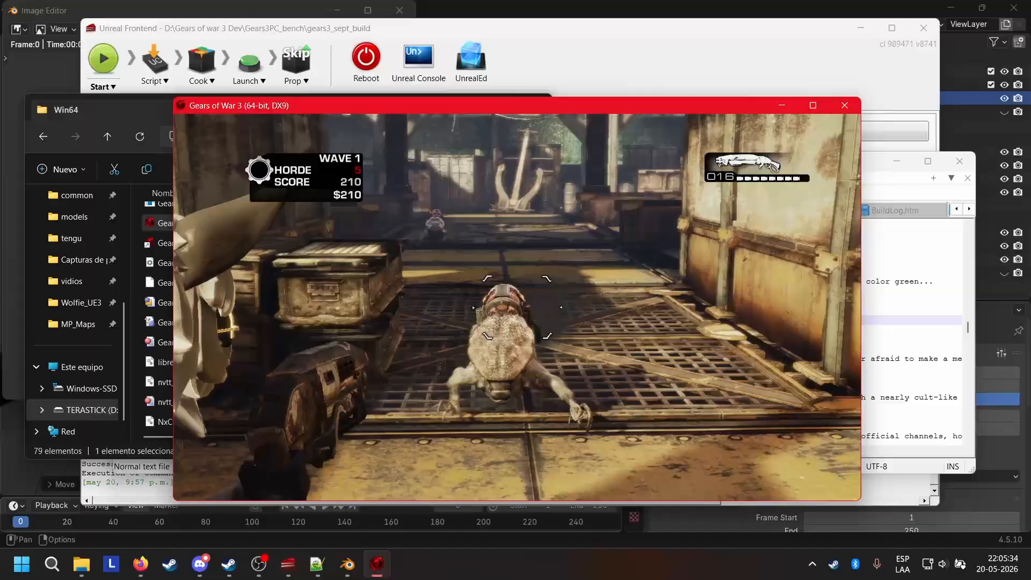
left_click(517, 307)
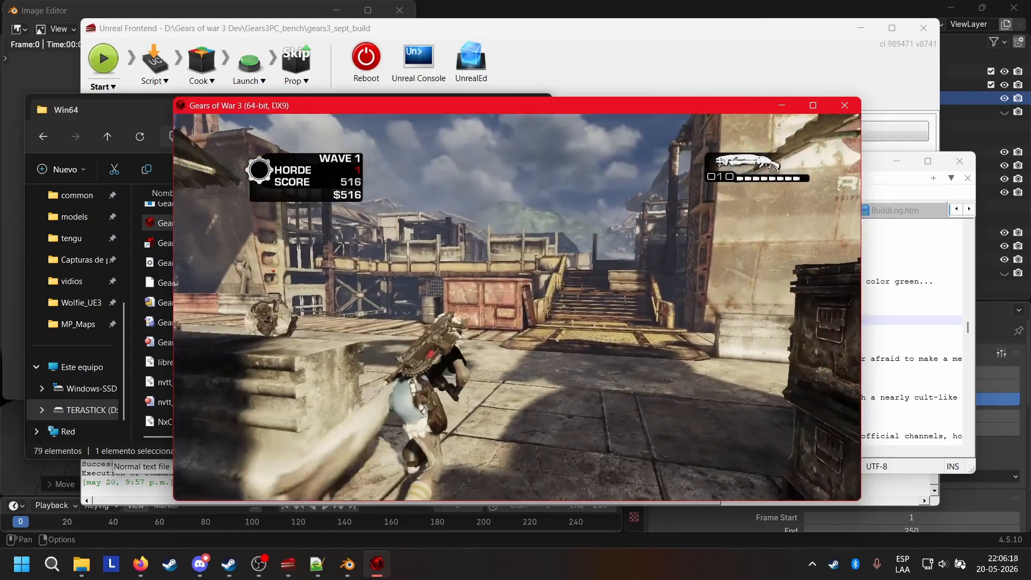
key("space")
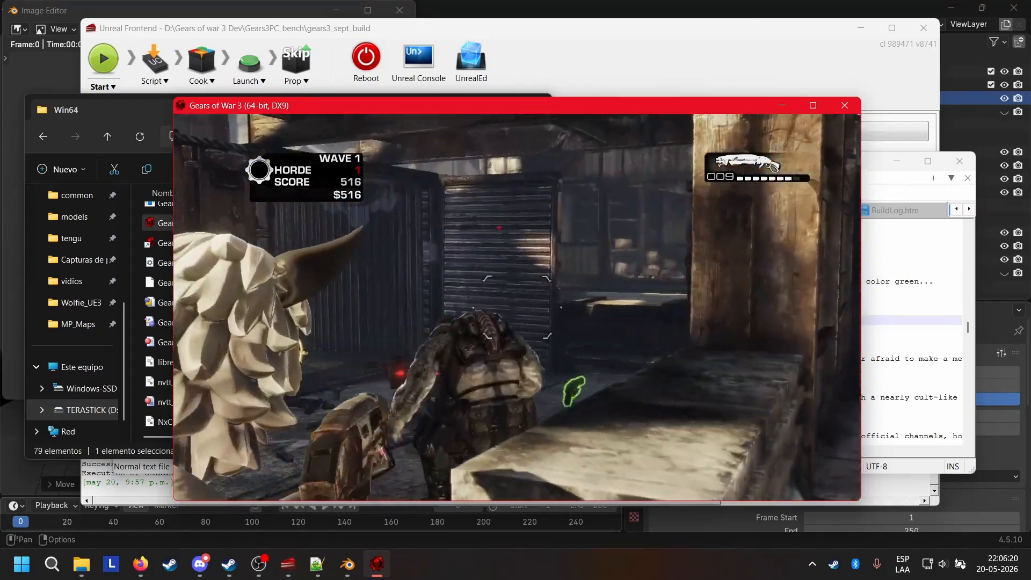
left_click(516, 307)
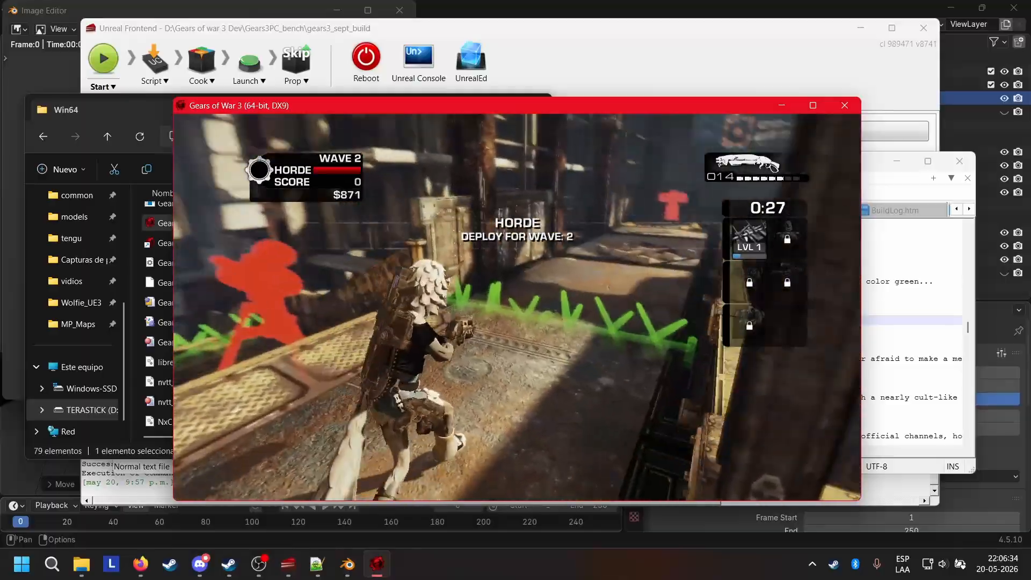
Buy the barrier at the green spiked marker before wave 2 and move Wolfie back toward the weapon marker on the yellow platform
key("w")
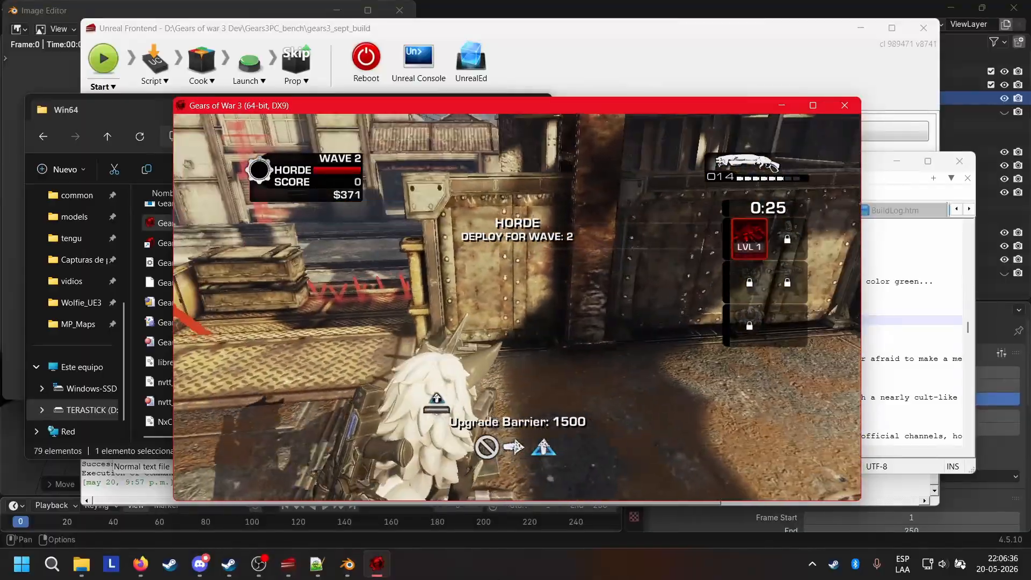
key("w")
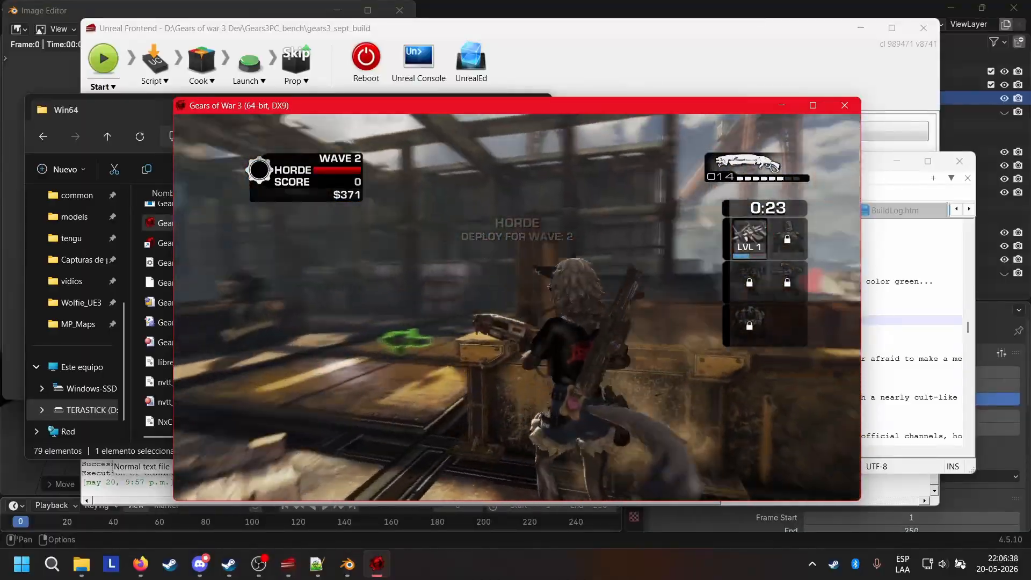
key("w")
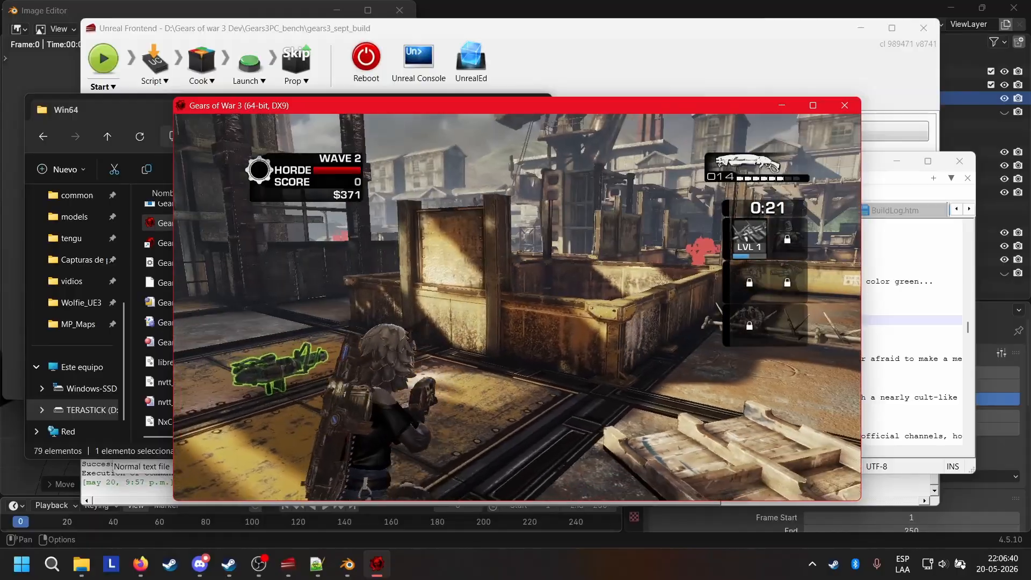
Equip the Lancer, move Wolfie to the rusty metal wall, and examine her model while aiming and from the front
scroll(517, 307, "down", 1)
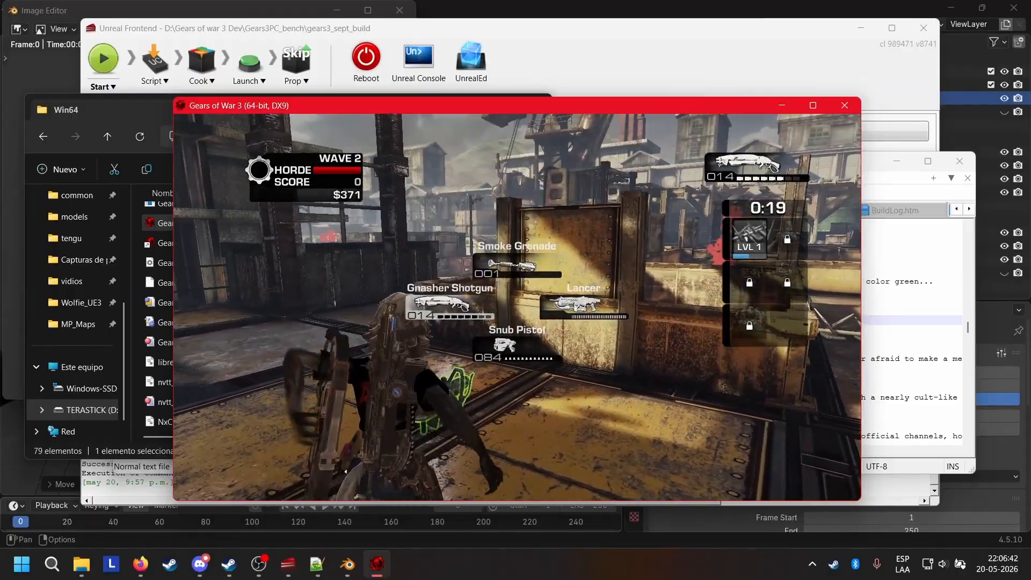
key("w")
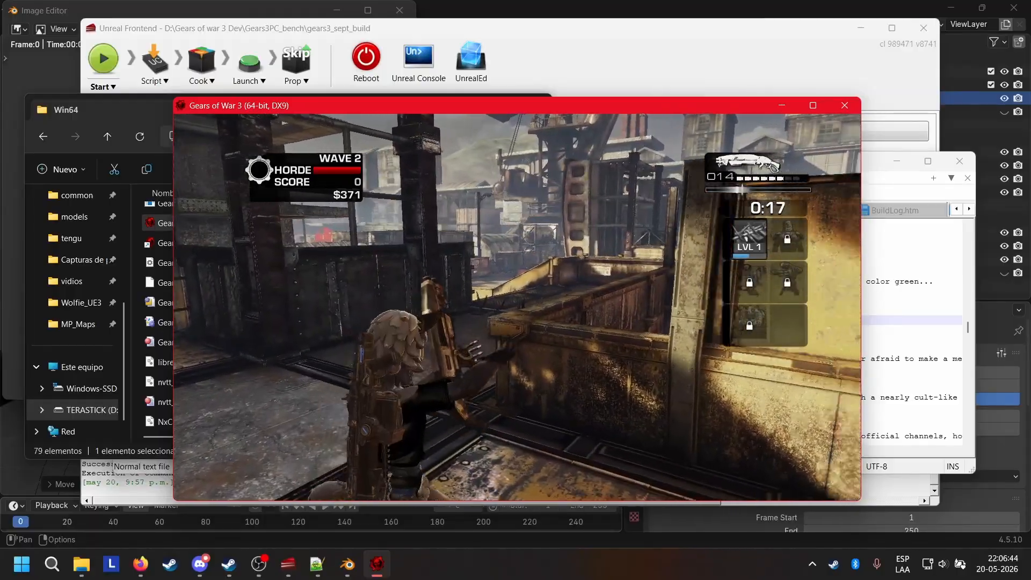
key("w")
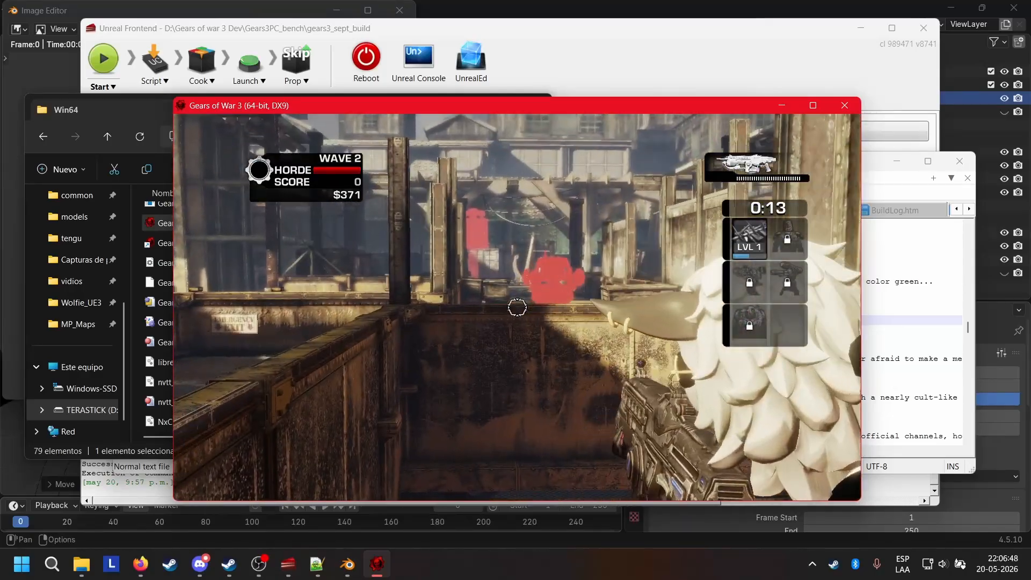
key("s")
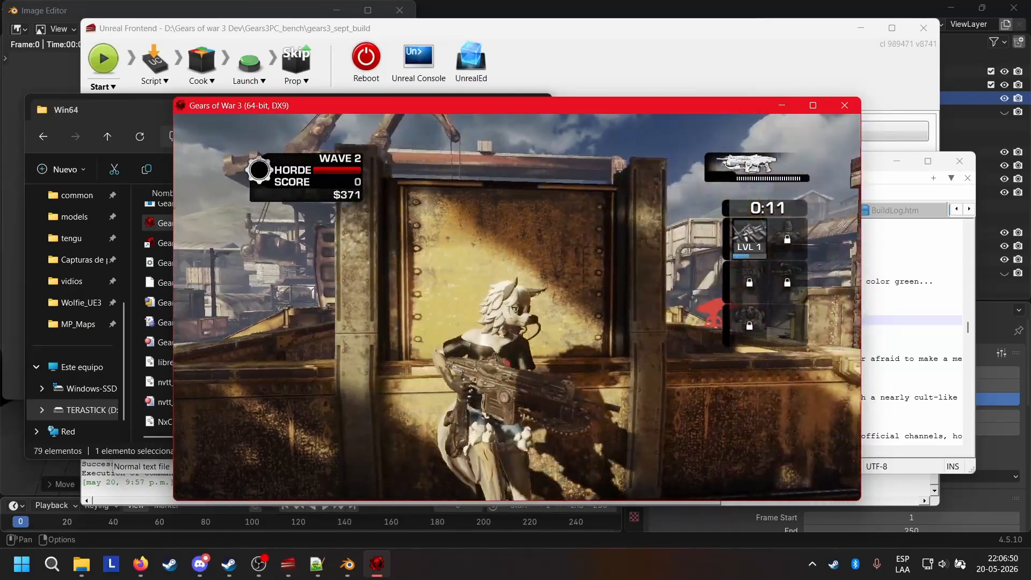
key("d")
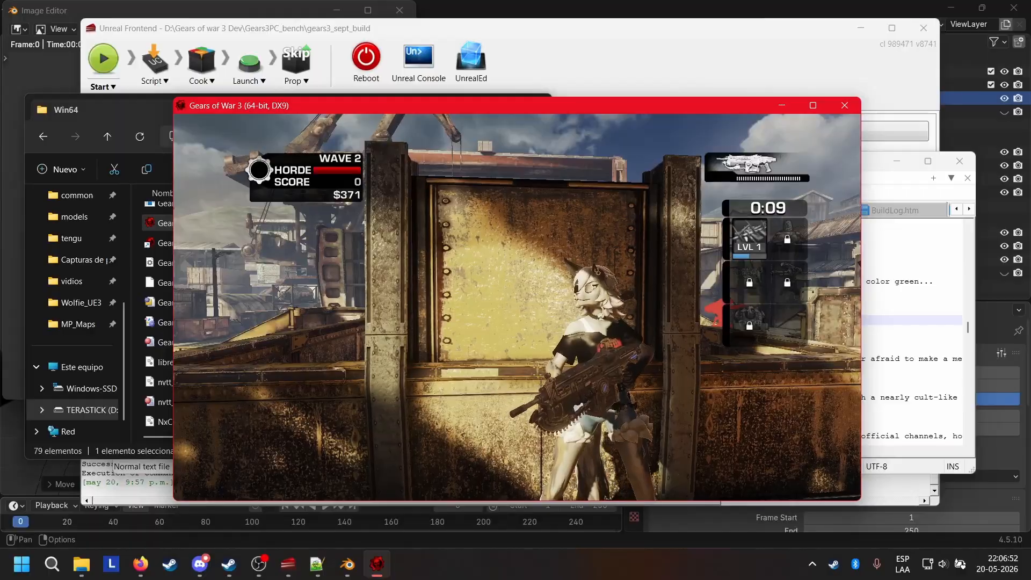